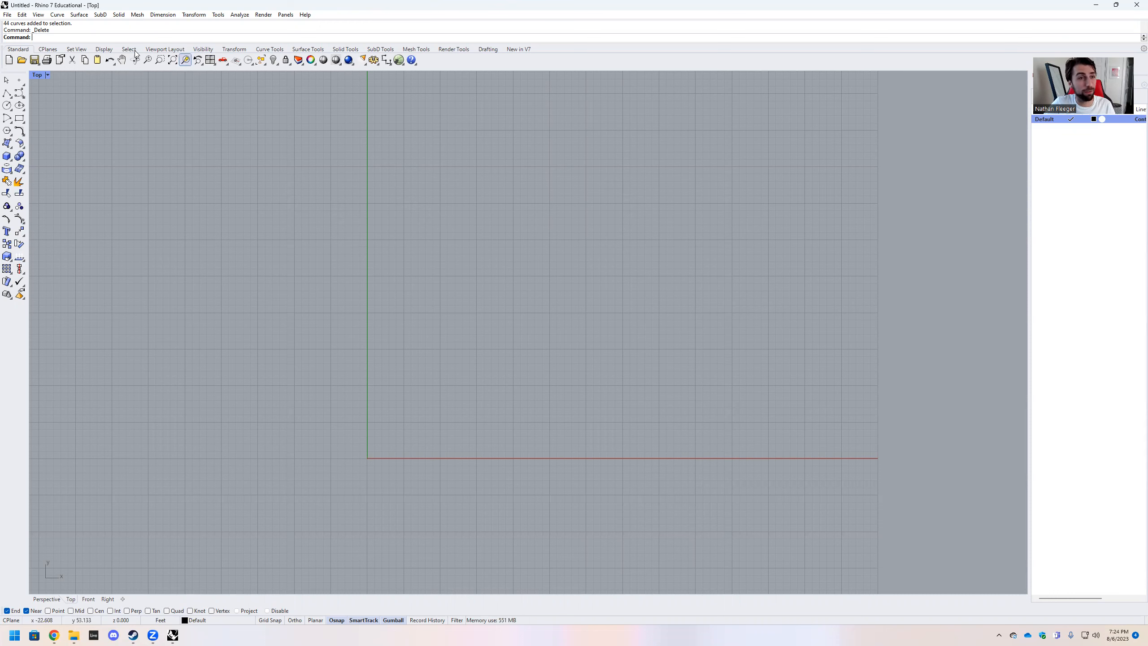
Check the model and layout units in the document properties
click(8, 17)
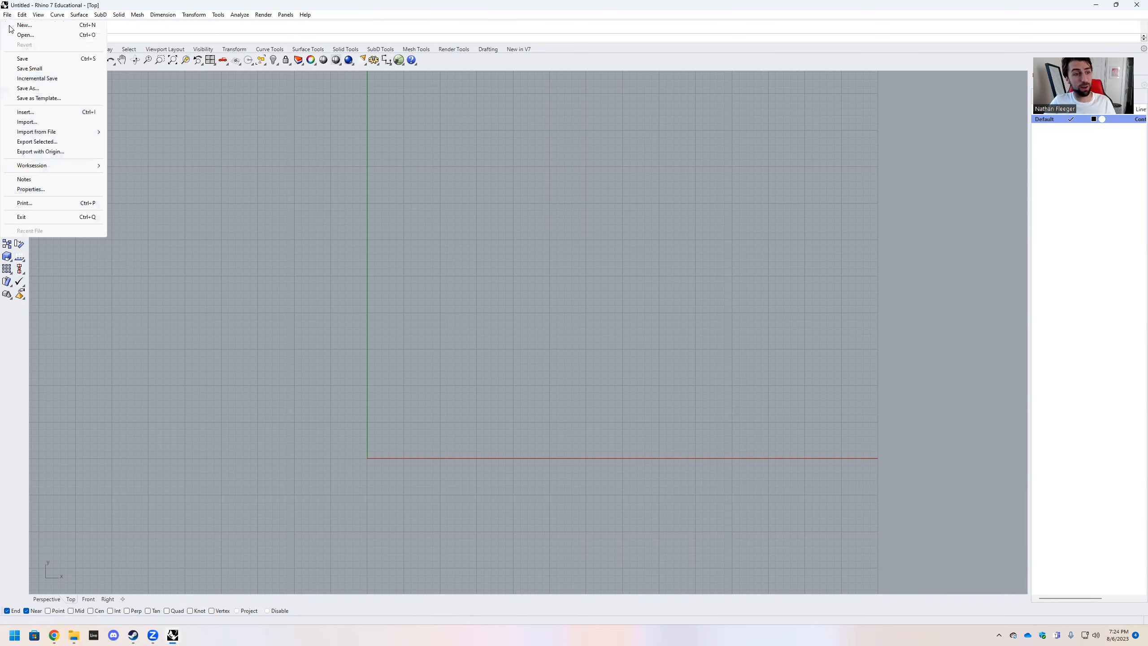
click(40, 190)
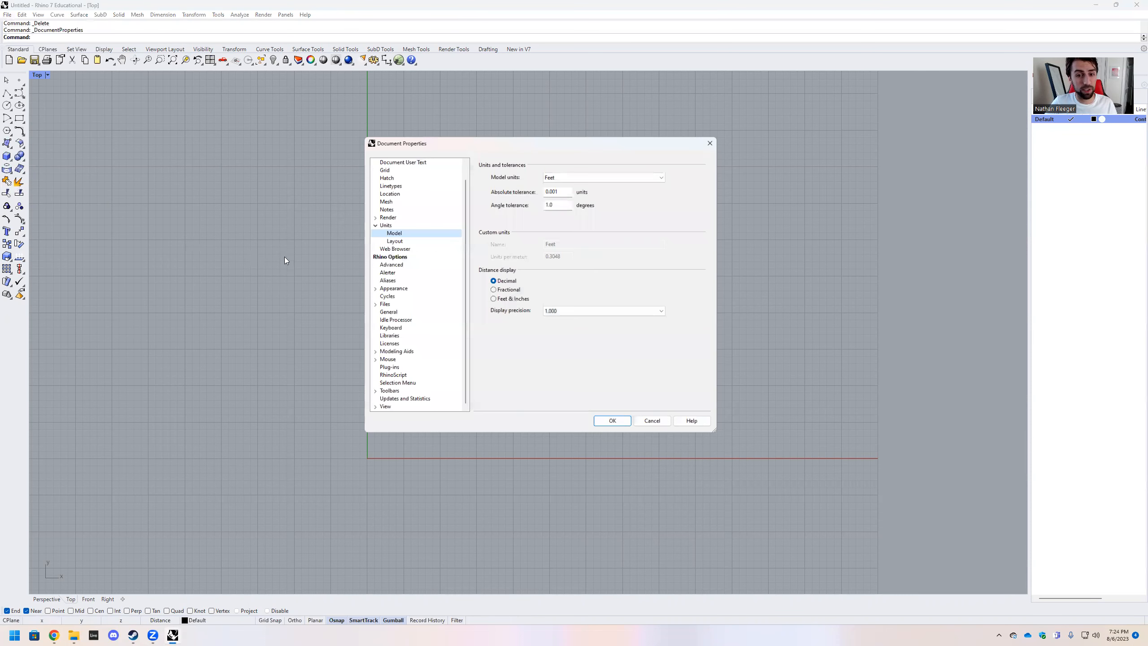
click(387, 225)
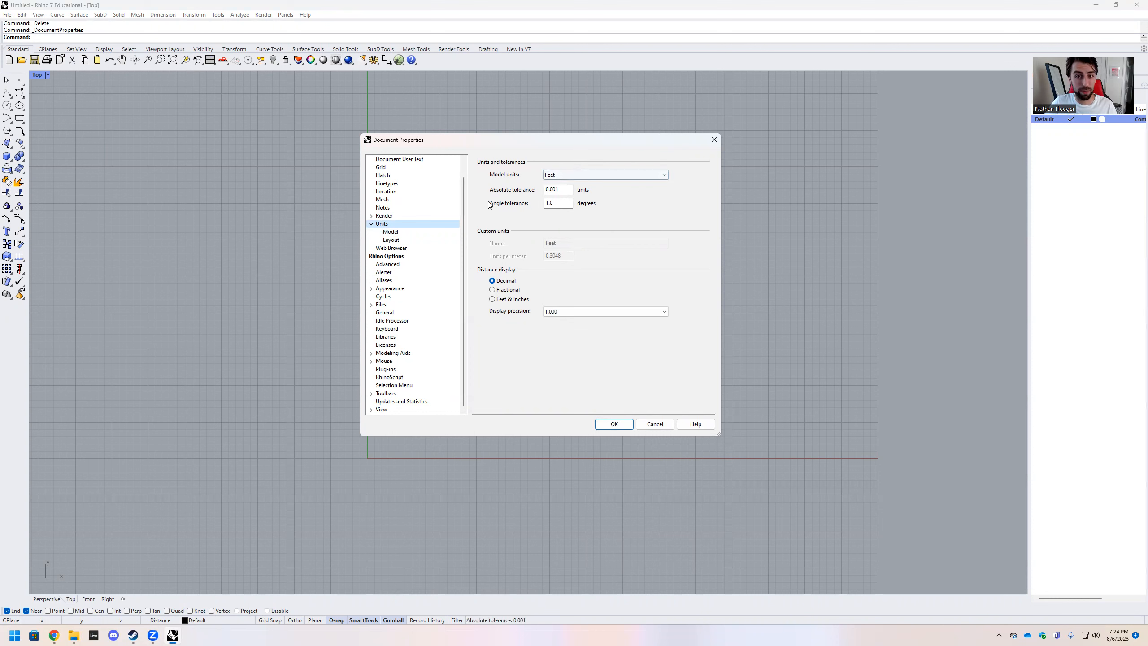
click(389, 241)
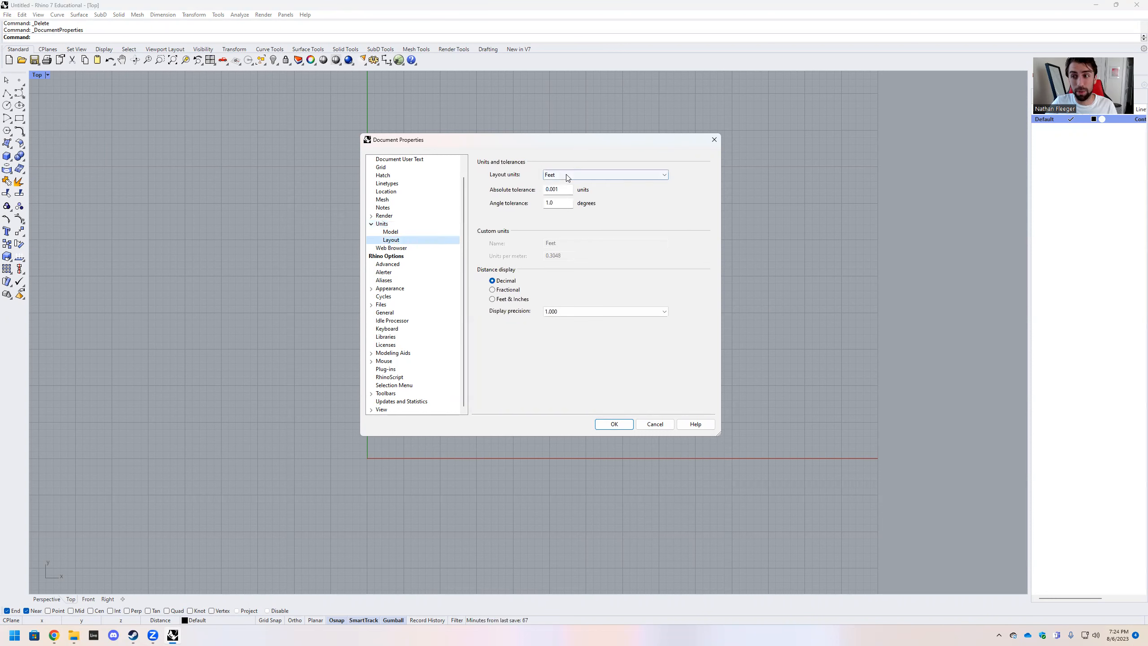
click(624, 428)
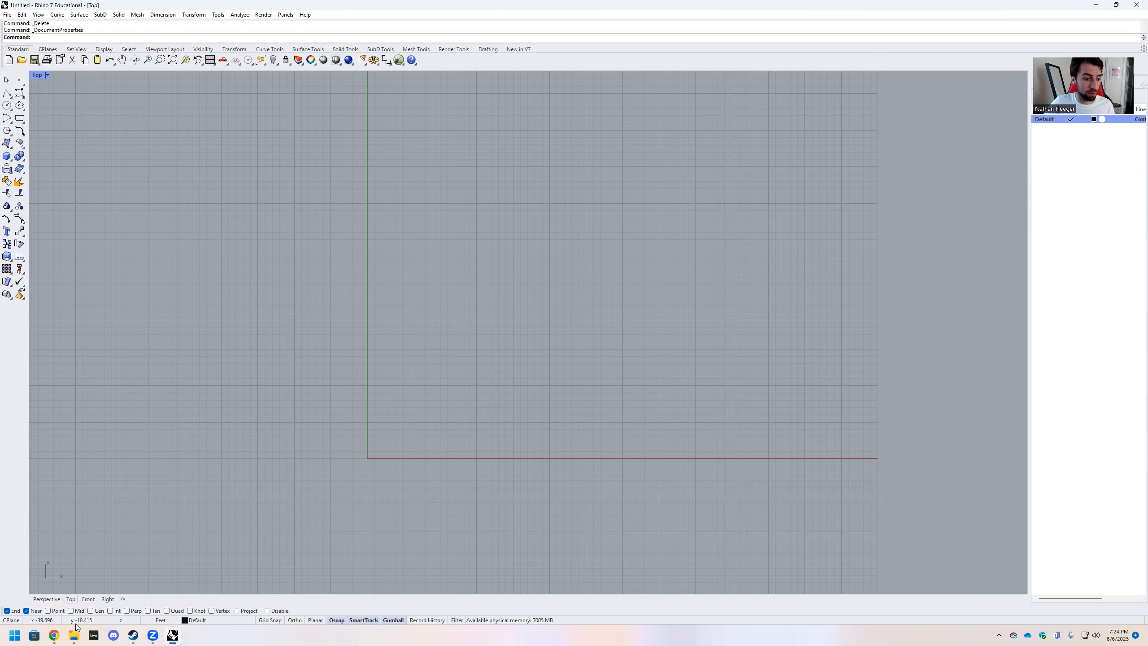
Place MALL_HausGables_Sections-C from the teaching tracing folder as a picture, with grid snap on and its first corner at the origin
mouse_move(76, 635)
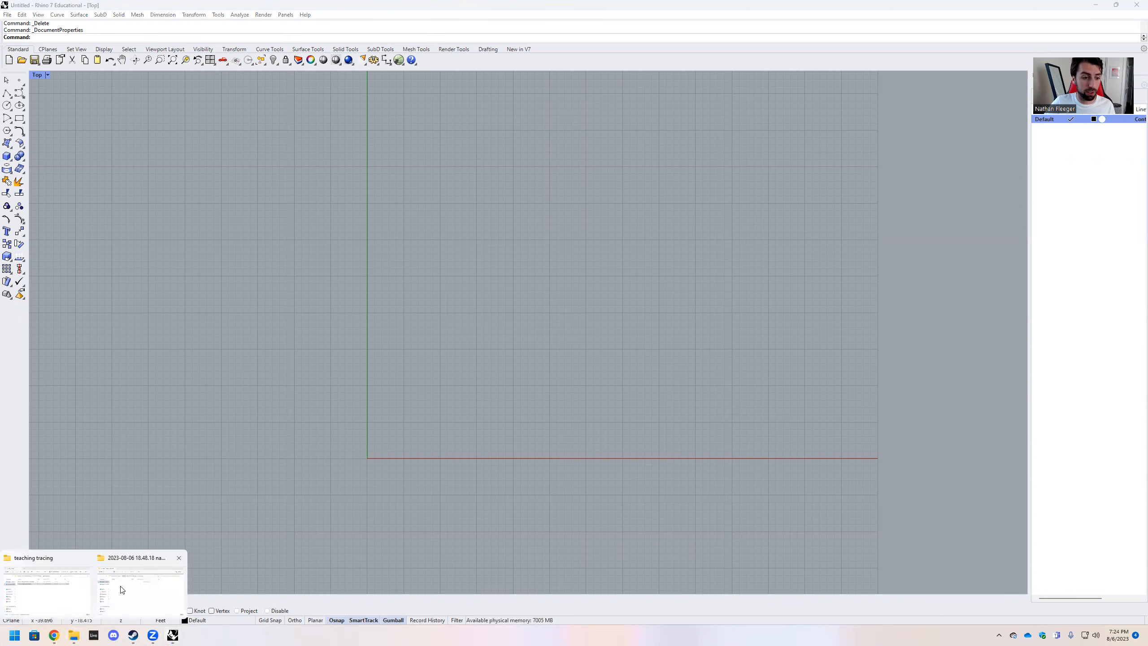
click(53, 584)
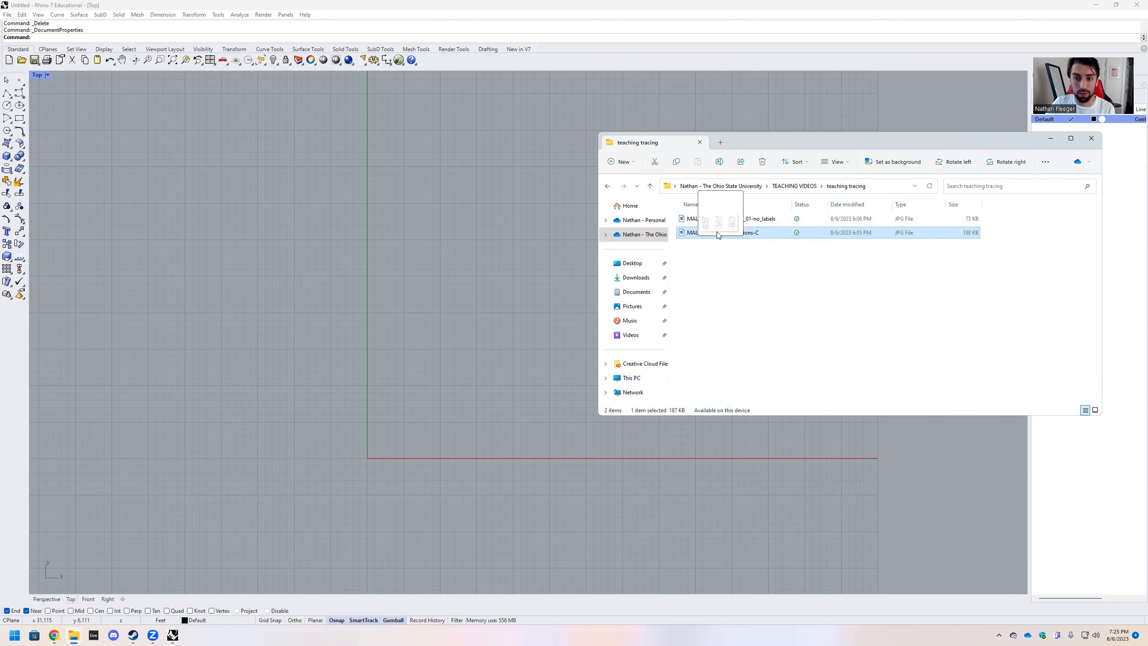
drag(438, 353, 438, 352)
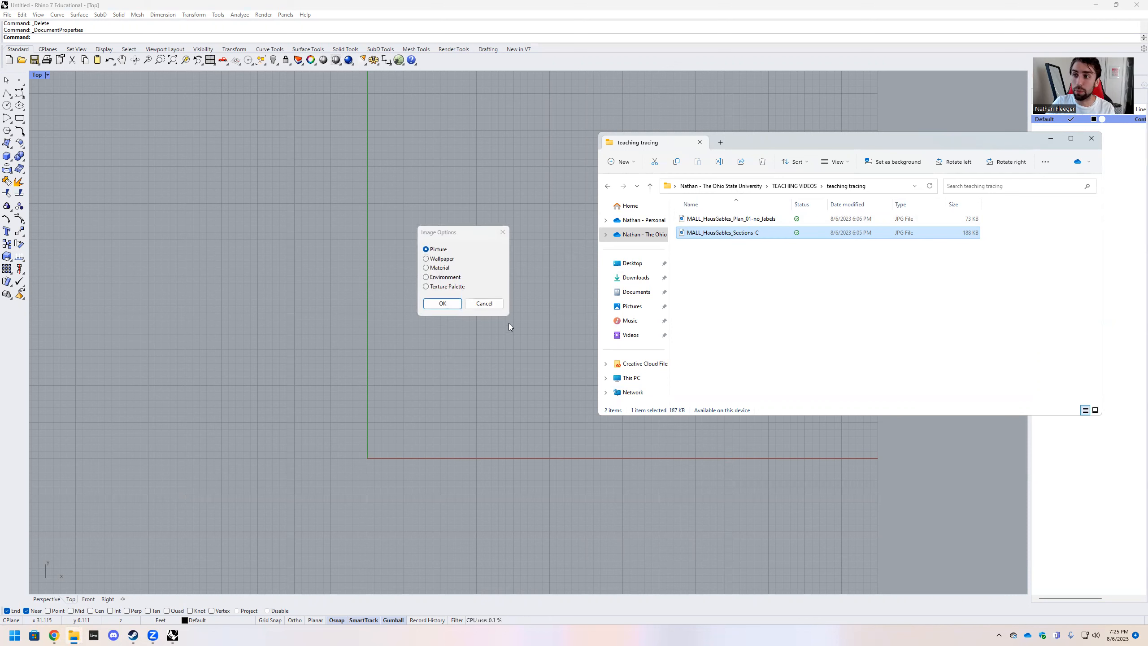
click(444, 304)
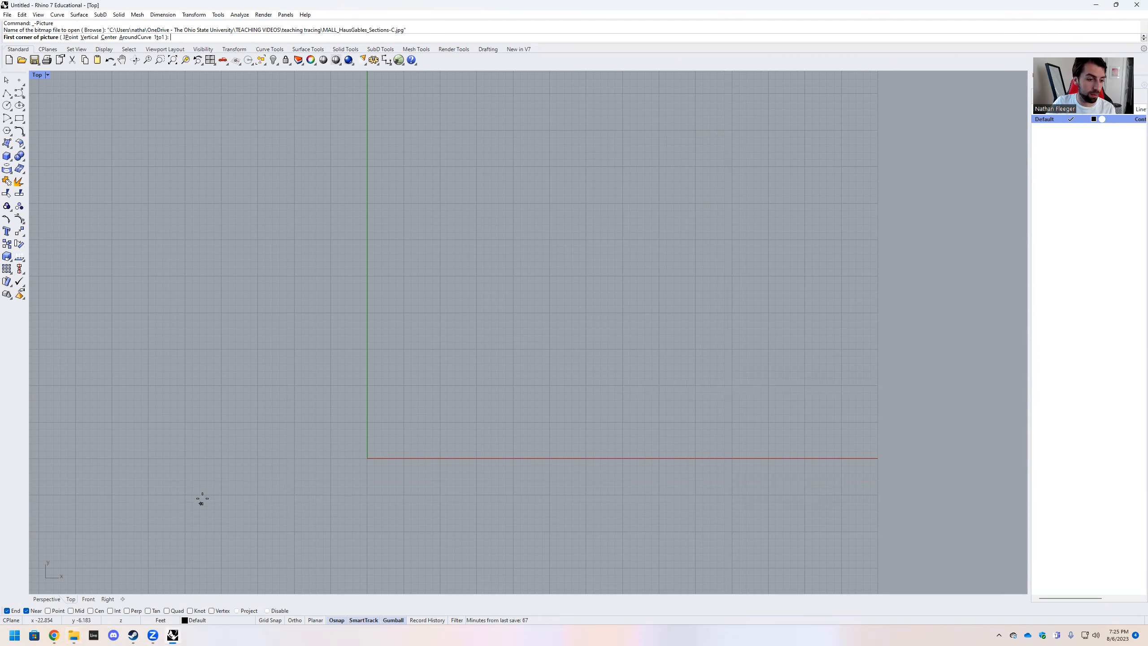
click(270, 620)
click(367, 459)
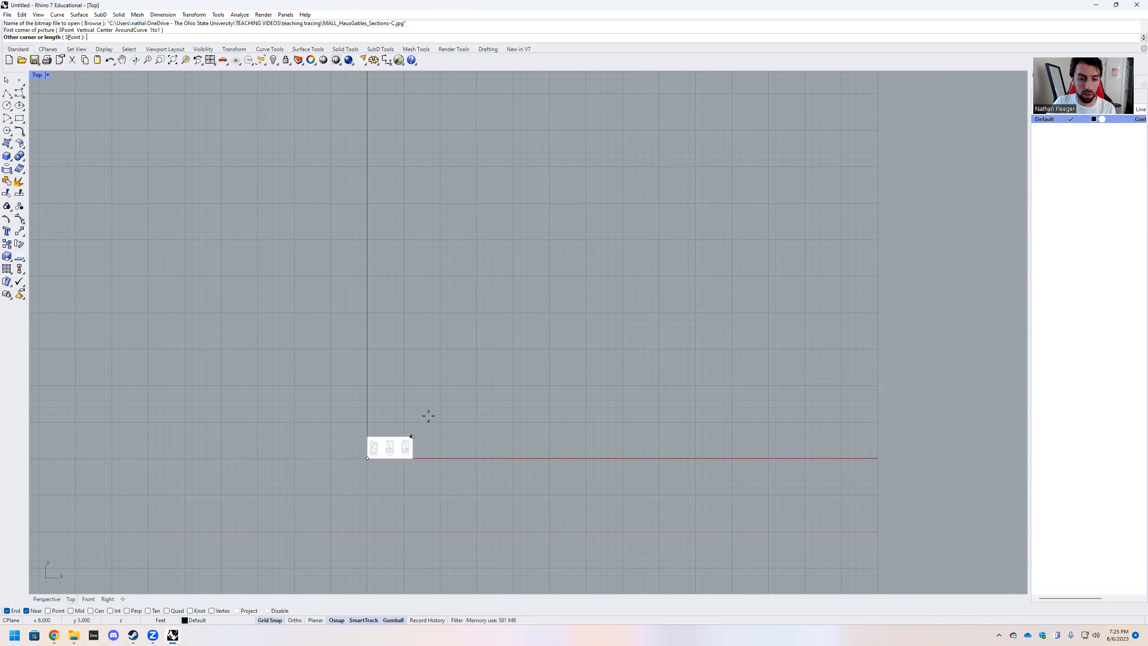
click(746, 277)
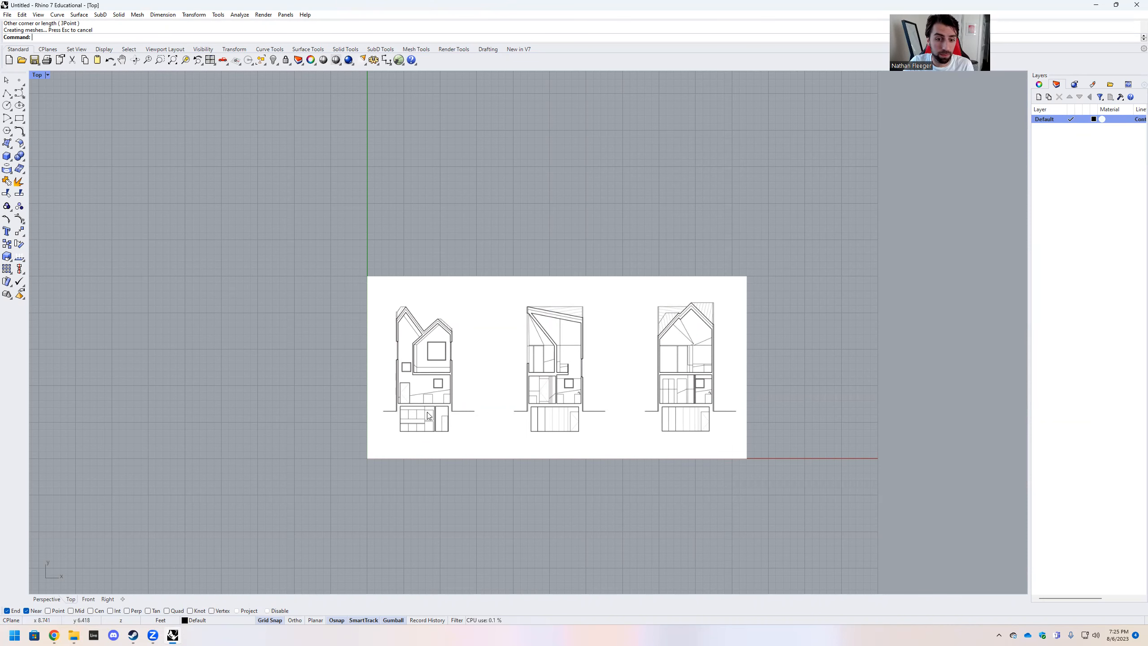
With grid snap off, draw a horizontal 3 ft polyline along the floor from the lower-left corner of the first section's door
scroll(497, 385, up, 1)
scroll(789, 491, up, 1)
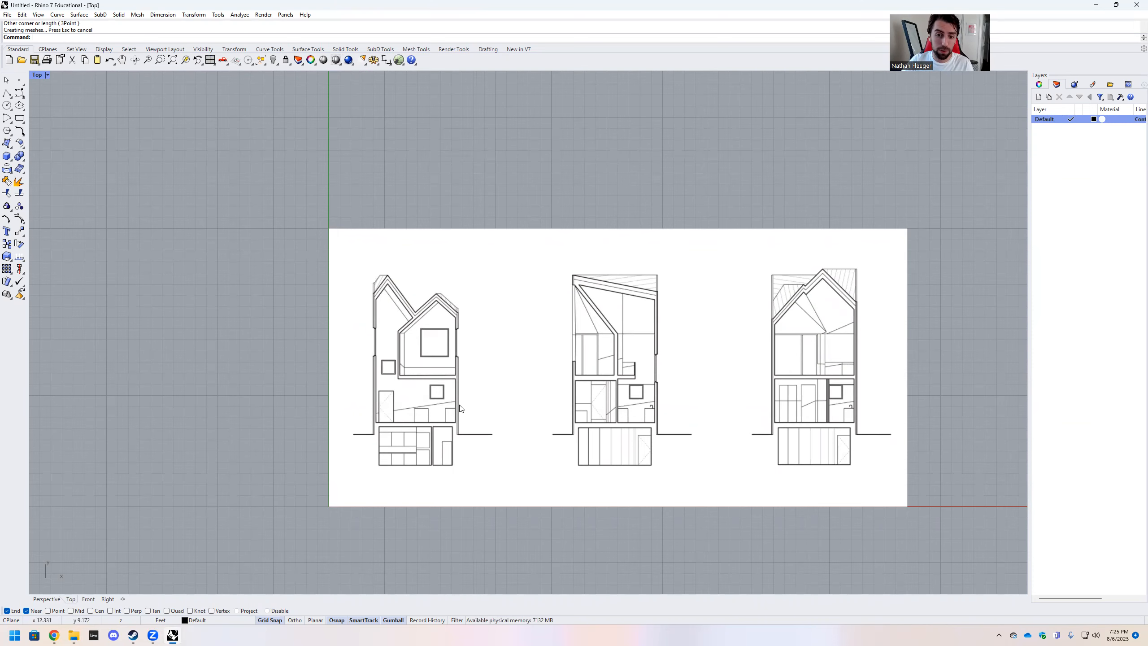
scroll(386, 419, up, 10)
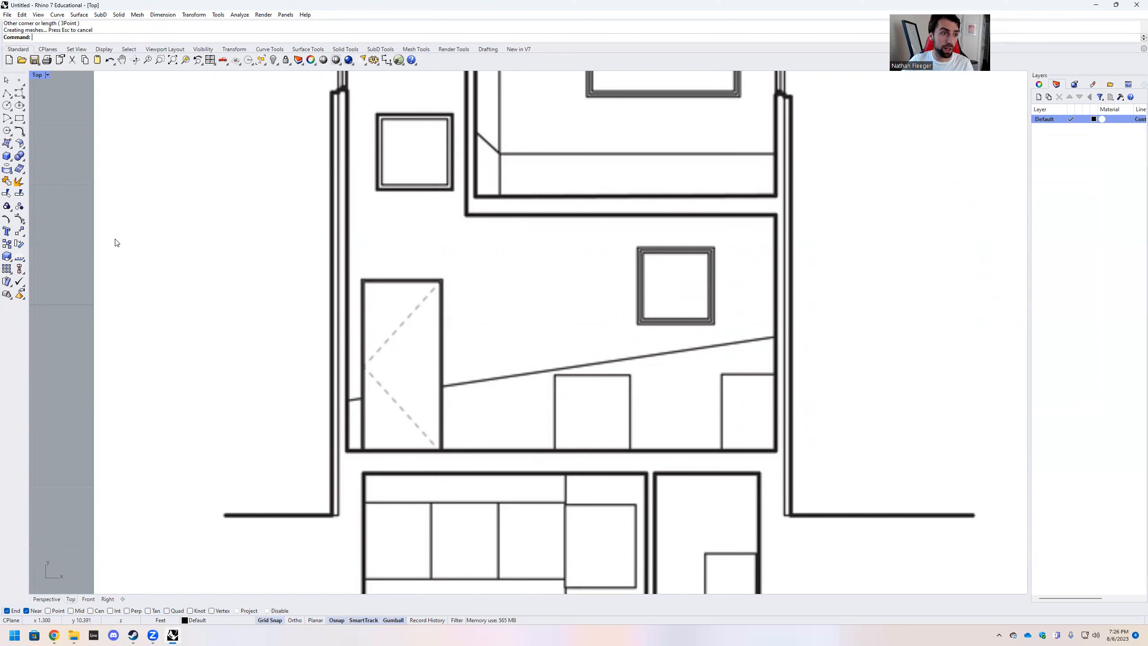
click(6, 95)
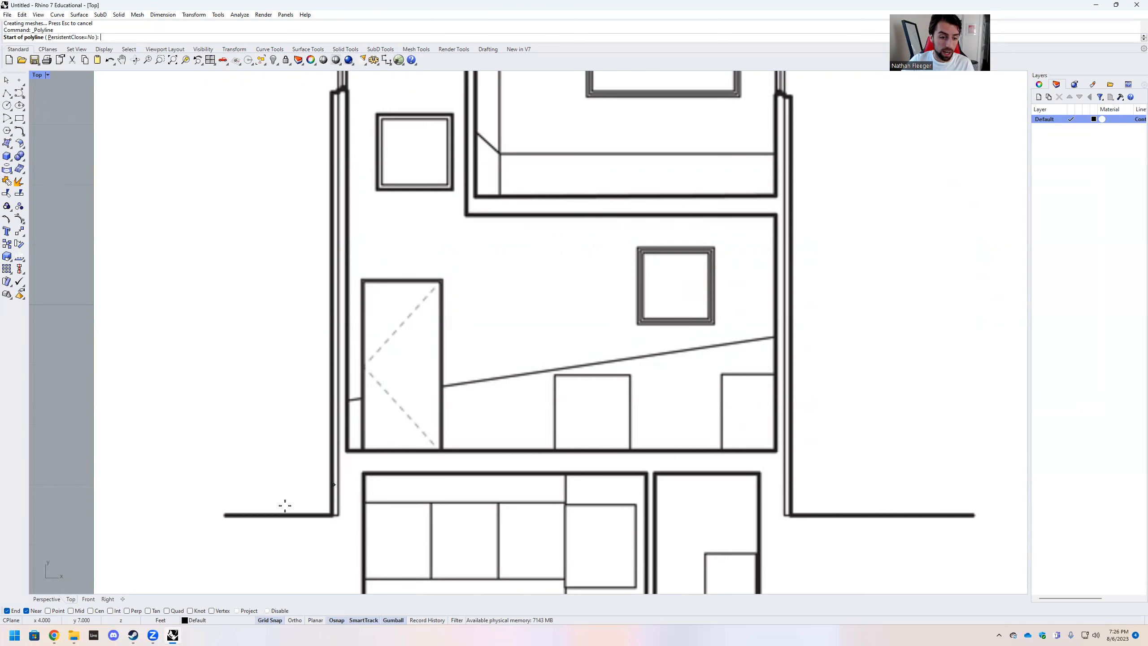
click(277, 622)
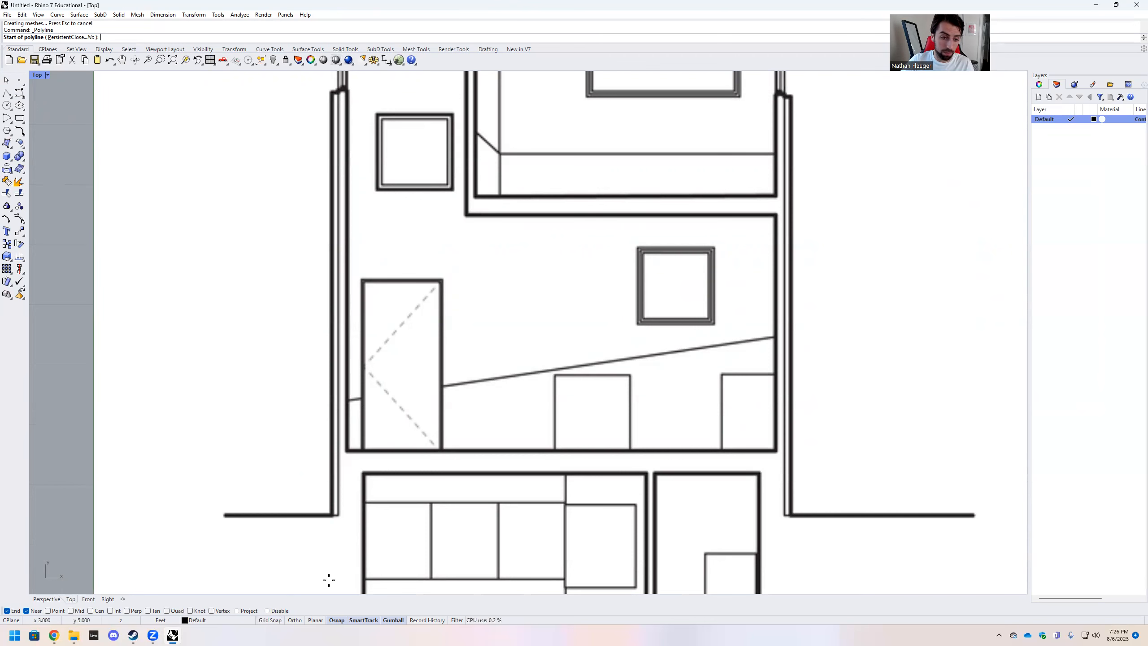
scroll(373, 442, up, 10)
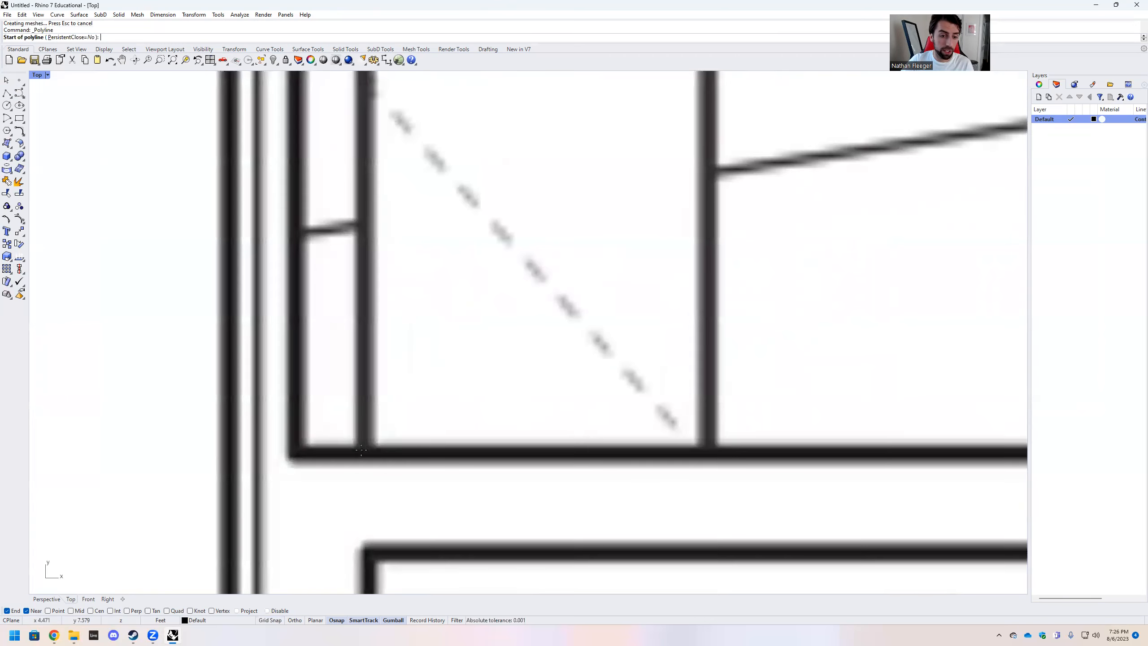
click(362, 452)
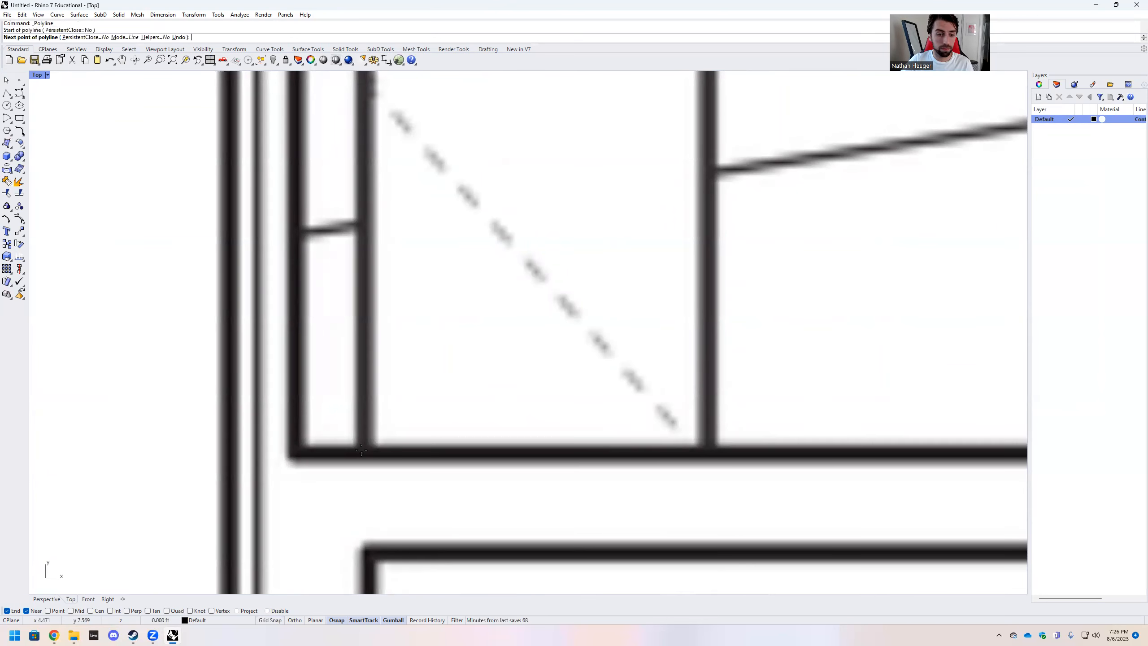
scroll(361, 450, down, 10)
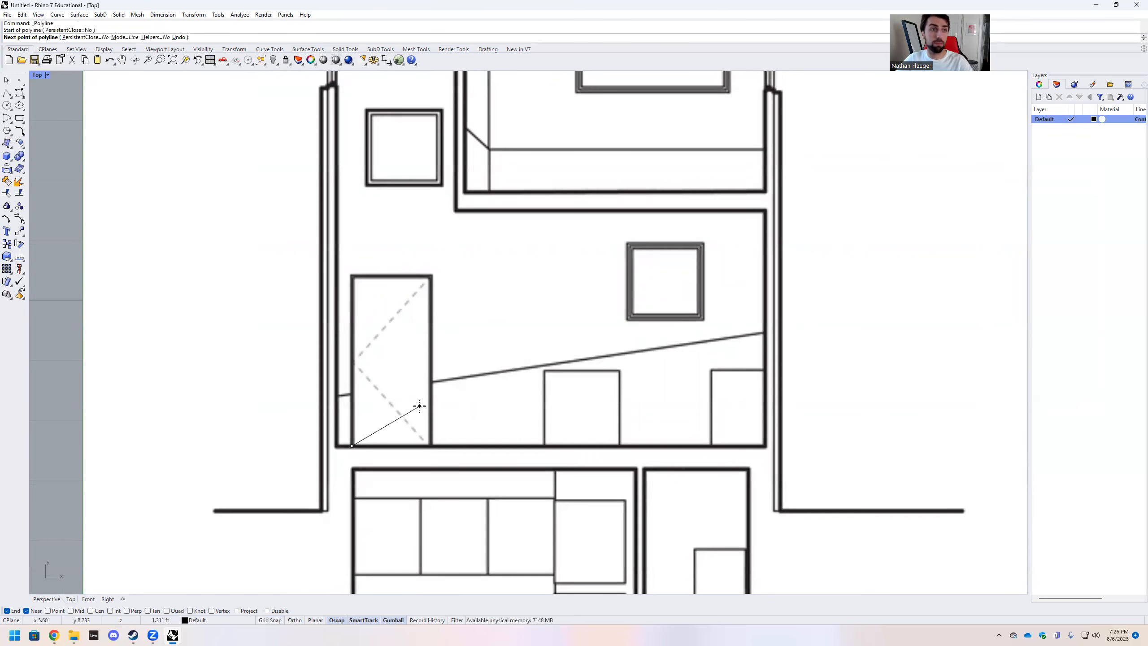
text(3)
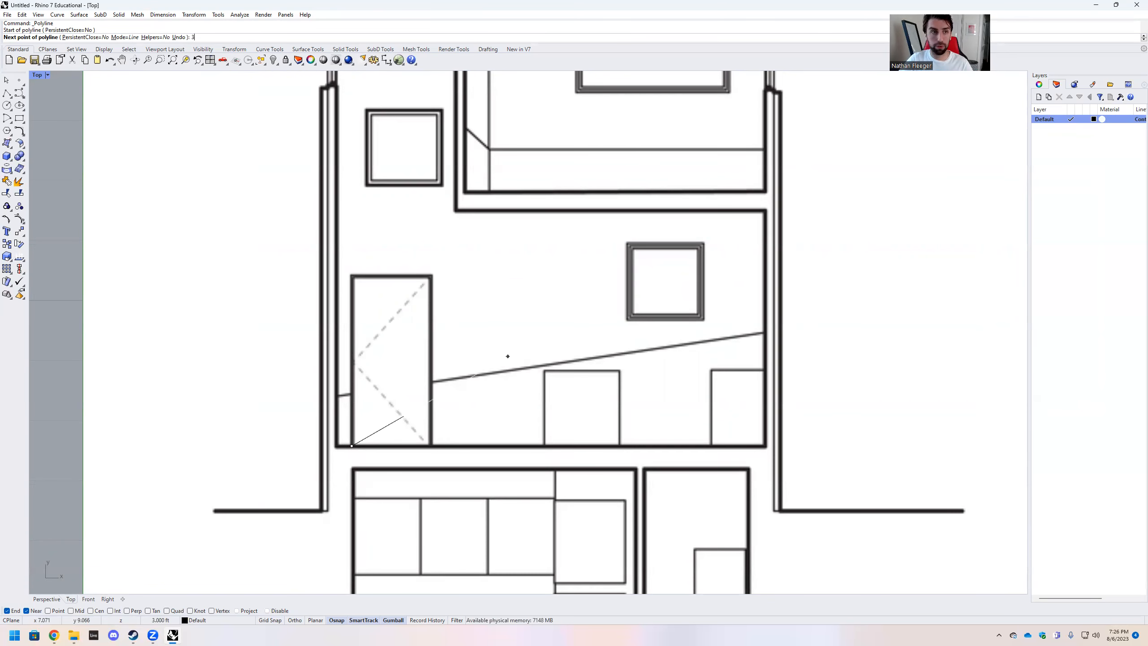
key(Return)
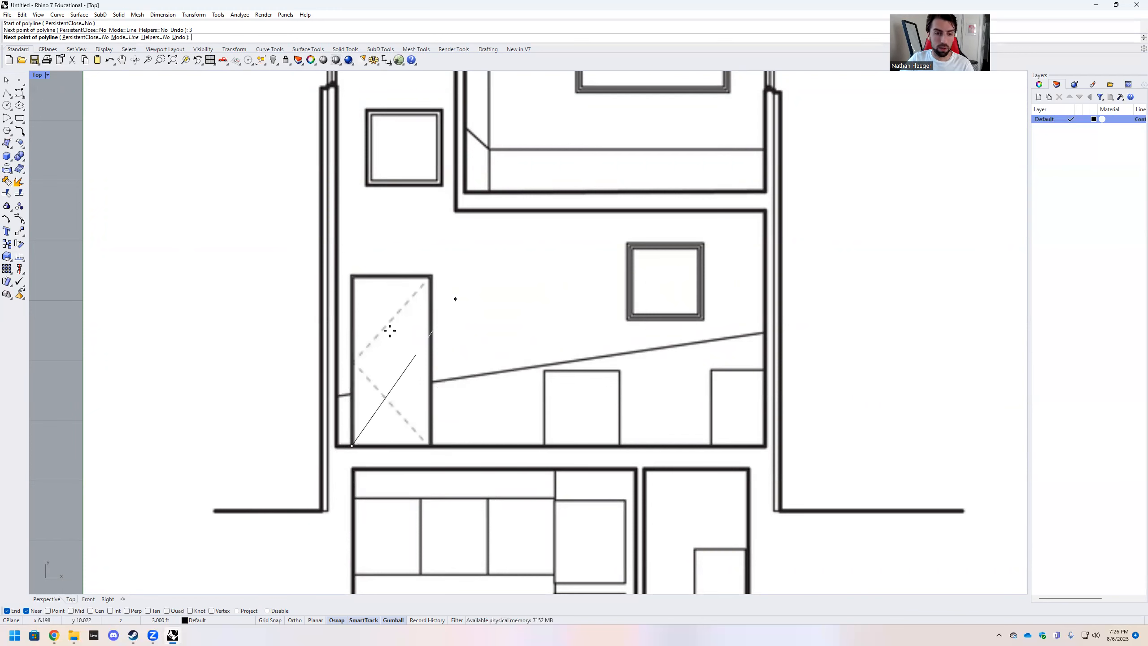
key(F8)
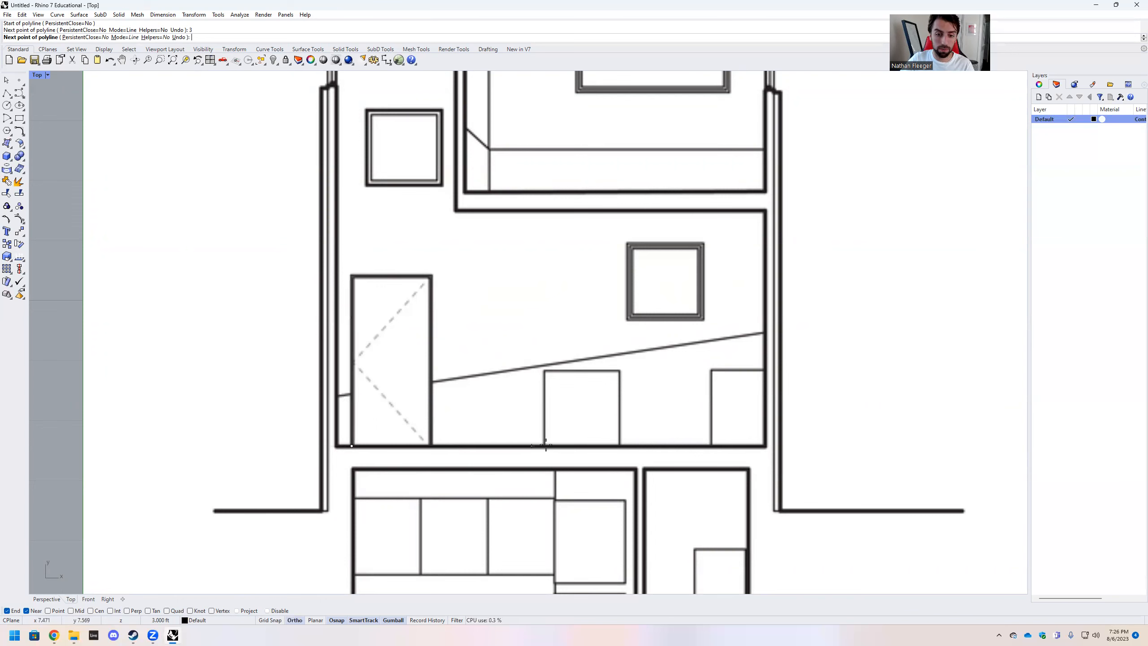
click(531, 446)
key(F8)
key(Return)
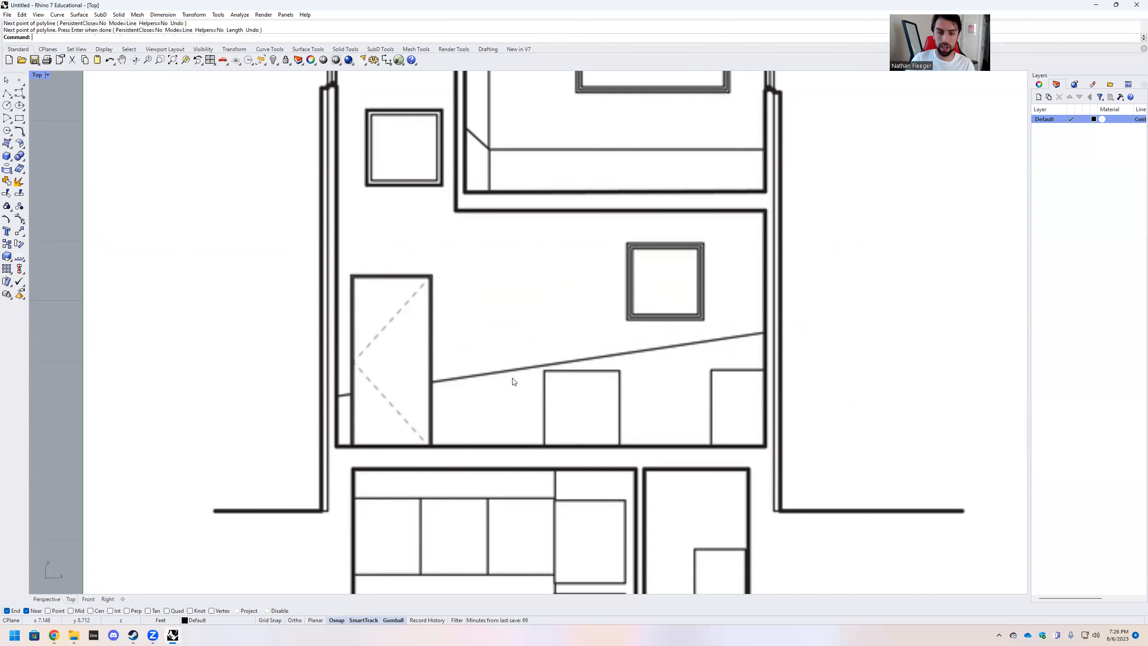
Select the 3 ft line to compare its length with the door's width, and clear the selection
click(487, 448)
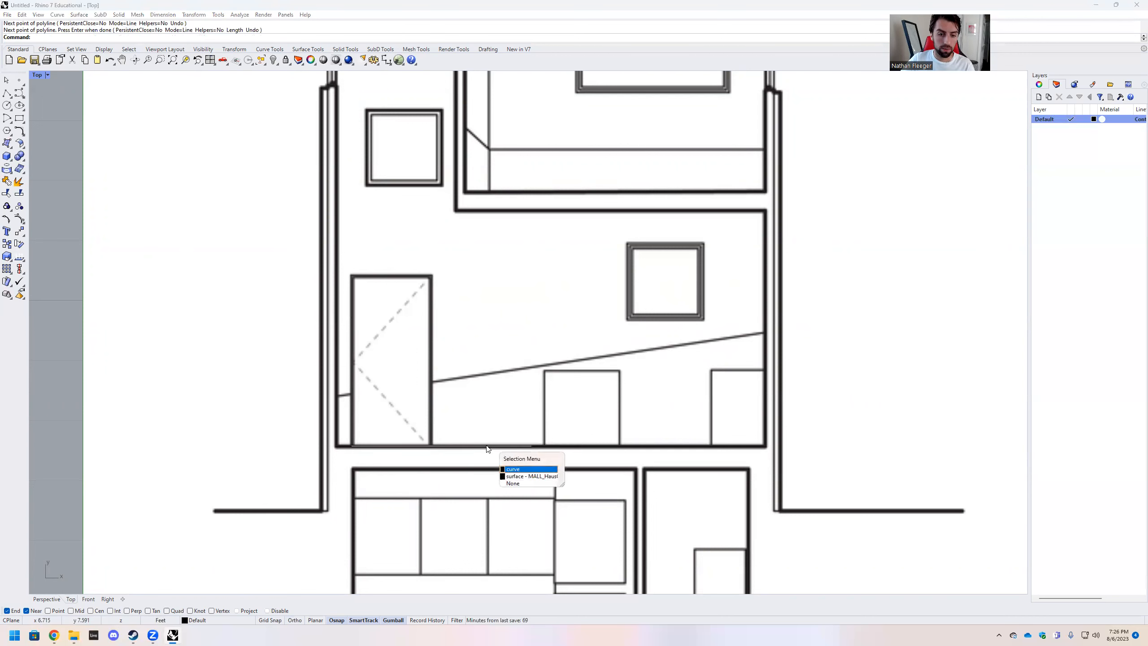
click(515, 470)
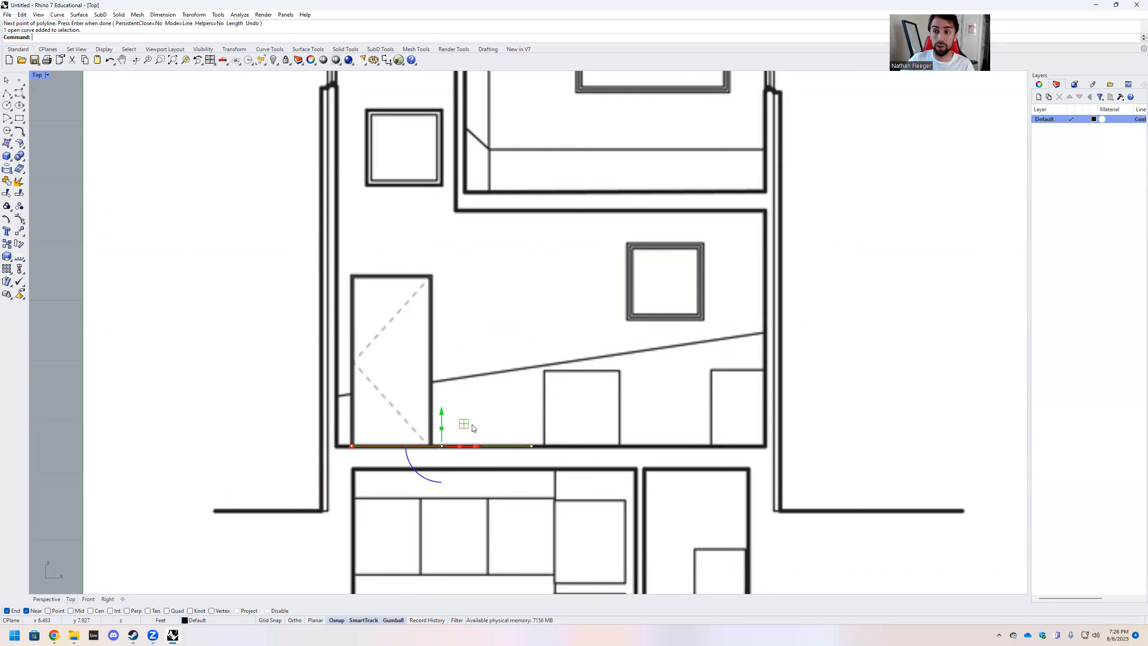
key(Escape)
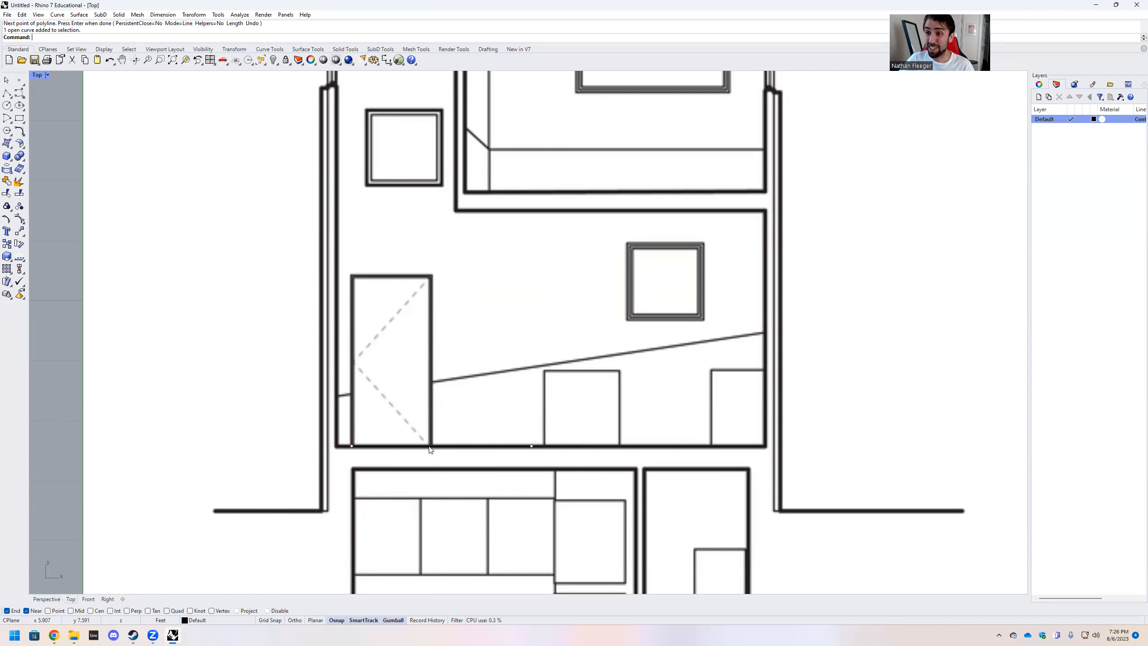
Select the section picture and set the transparency of its MALL_HausGables_Sections-C material to about 57%
scroll(285, 346, down, 5)
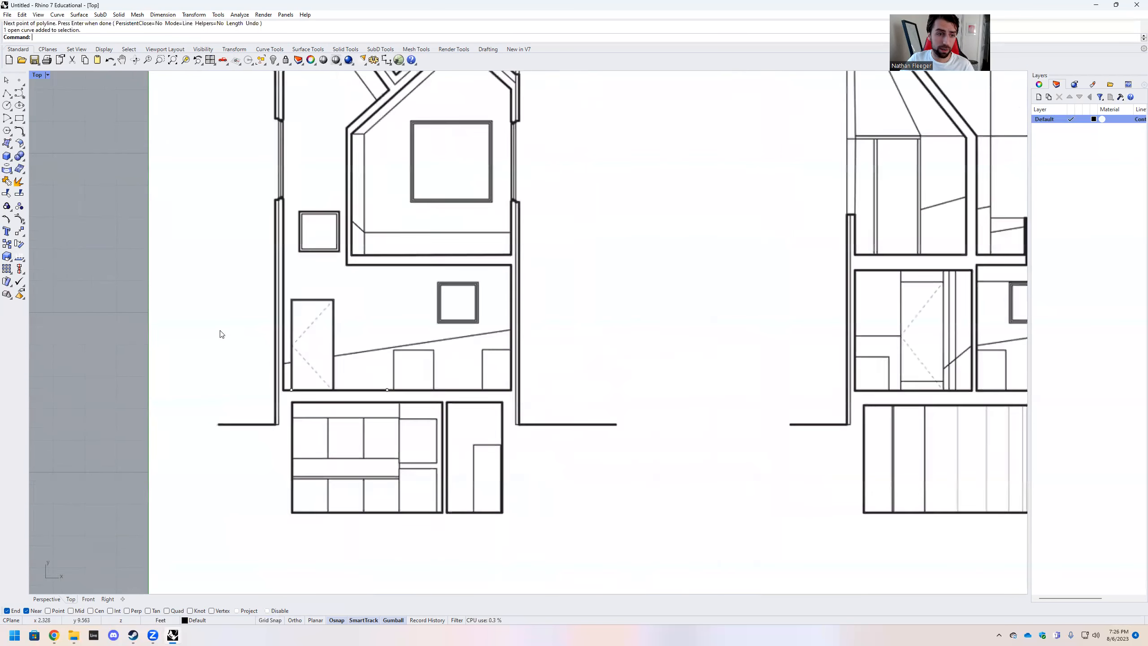
scroll(126, 247, up, 3)
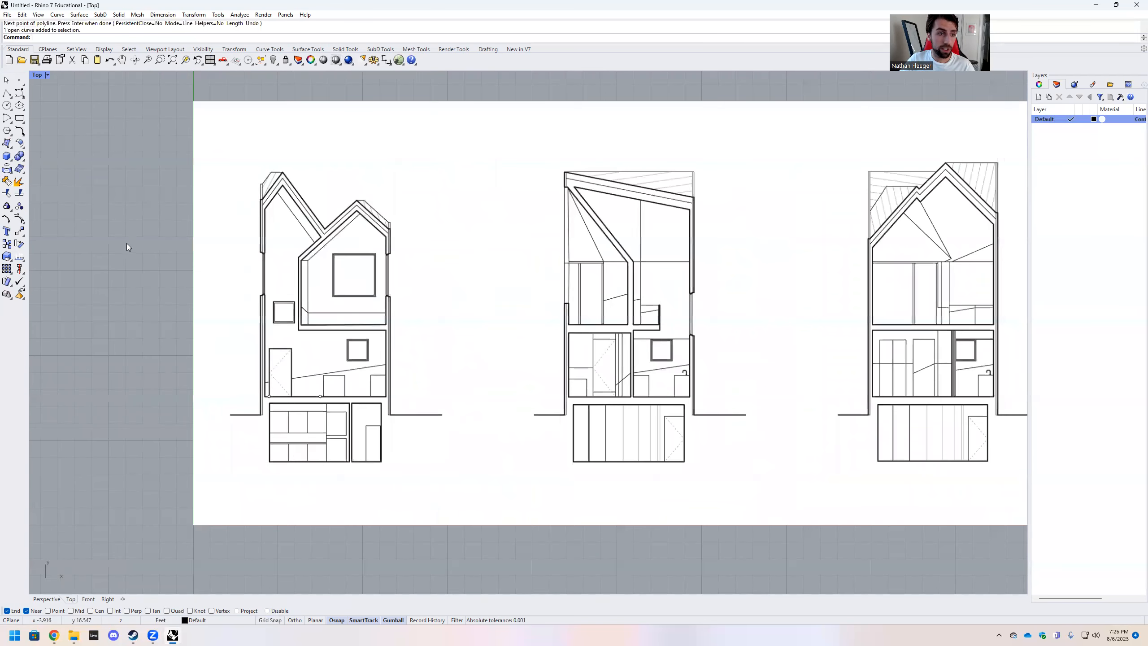
click(220, 220)
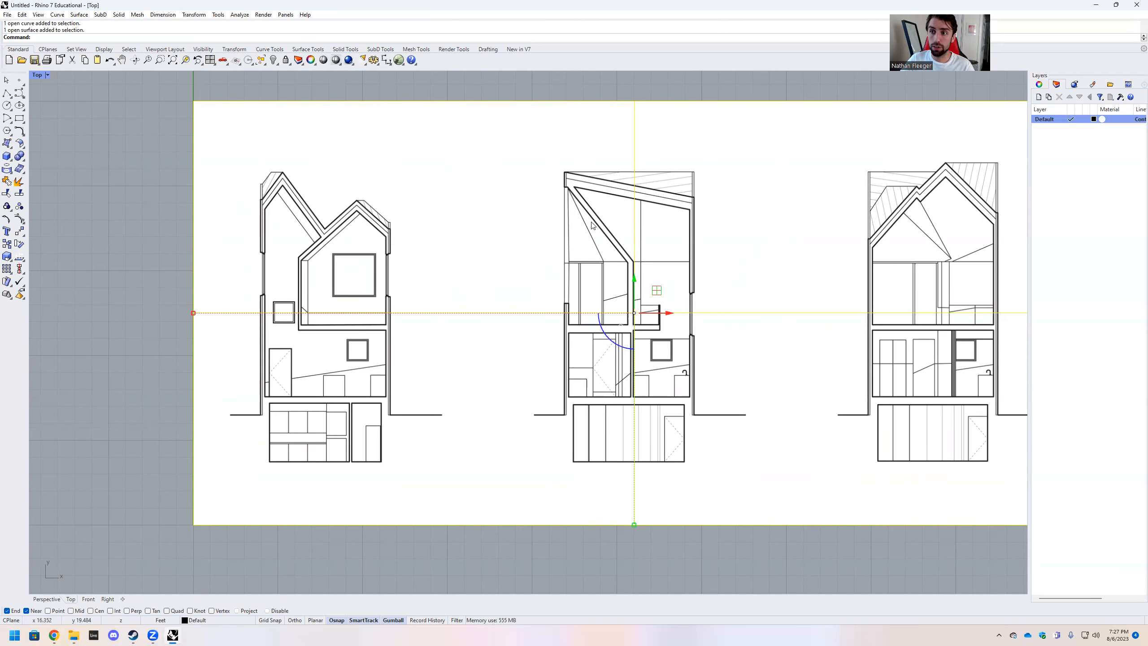
right_drag(680, 220, 822, 195)
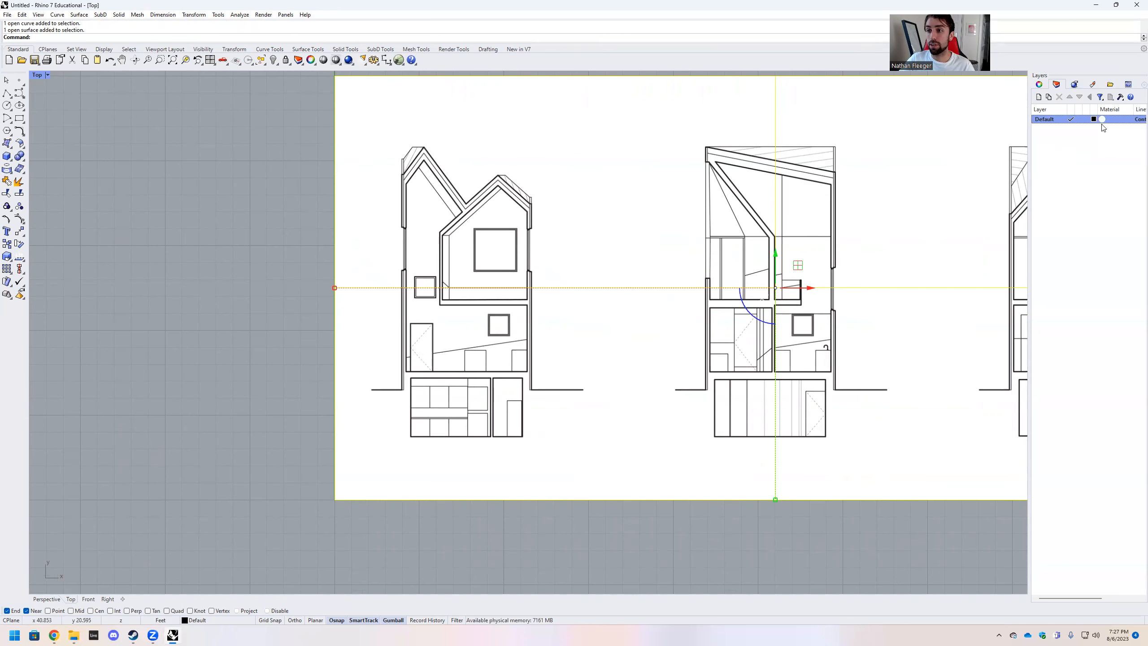
click(1093, 85)
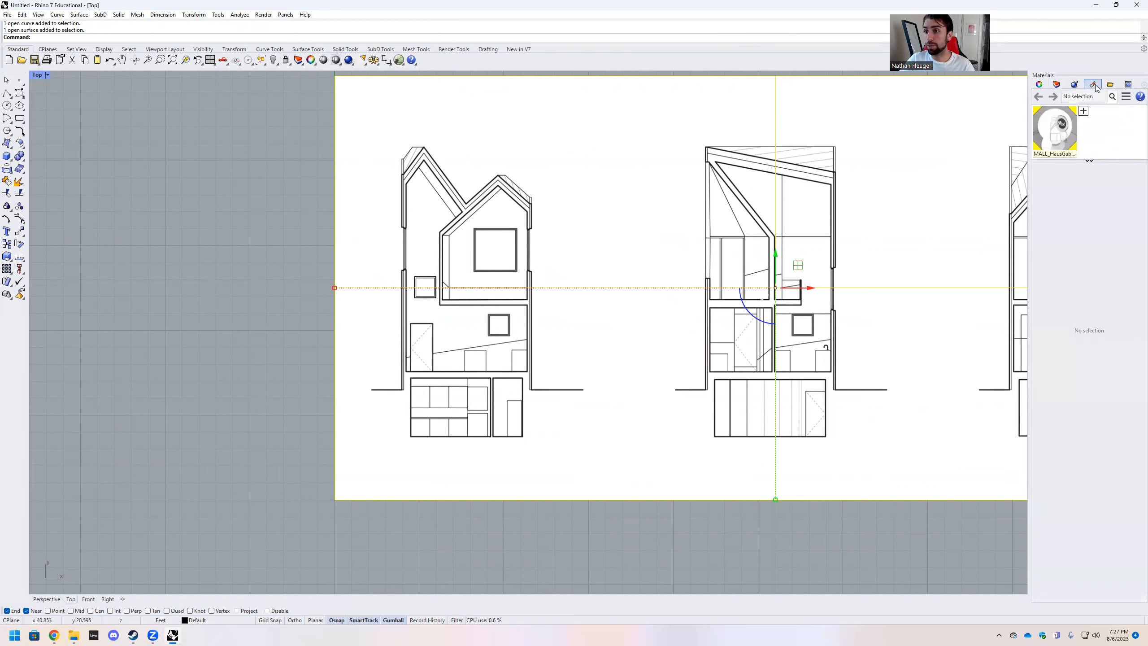
click(1090, 162)
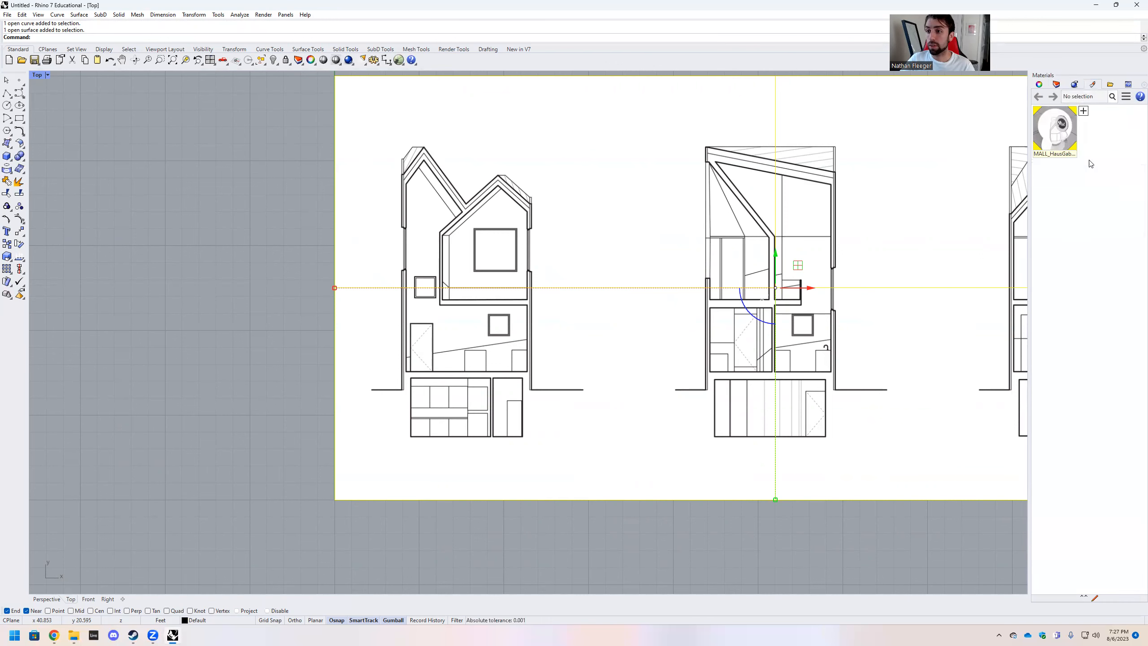
click(1085, 597)
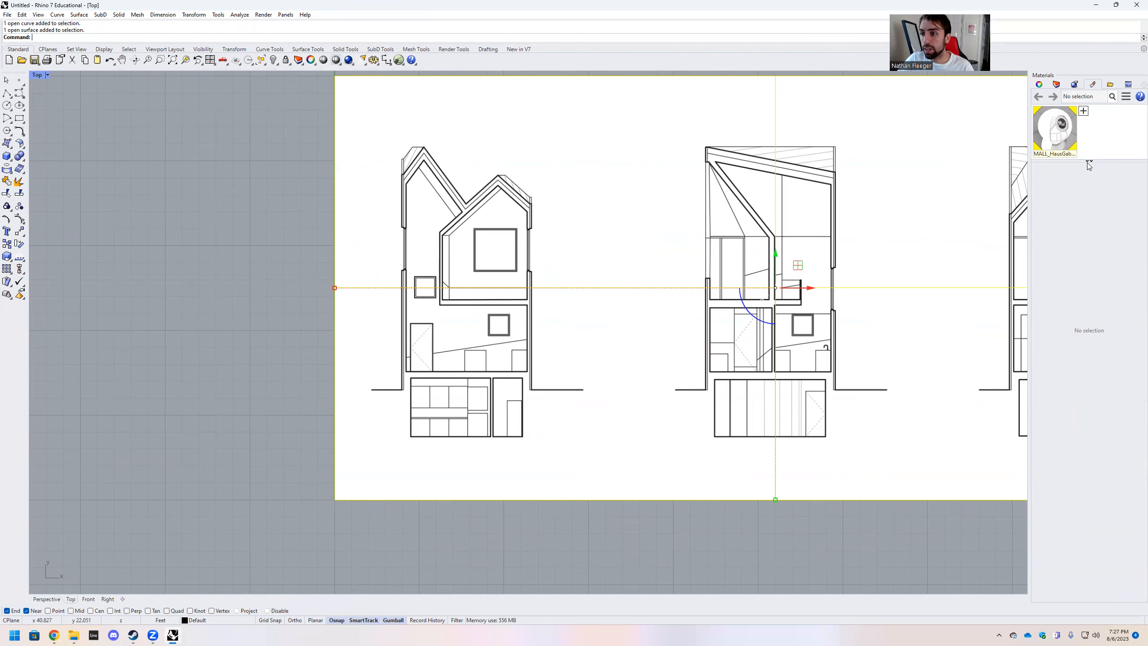
click(1064, 135)
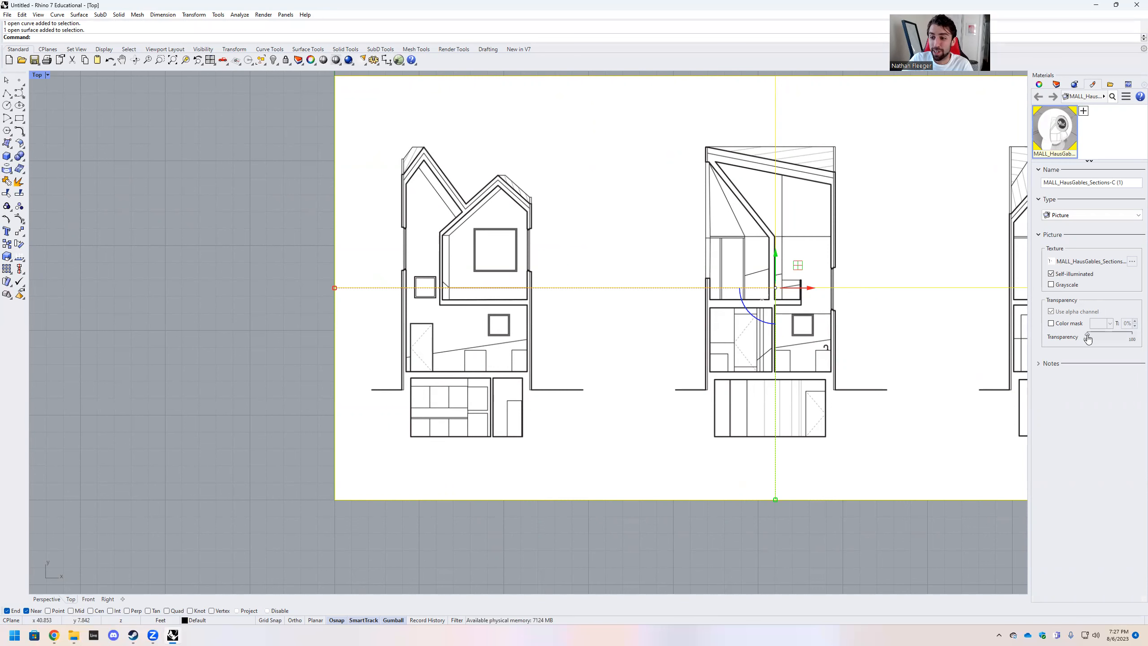
drag(1088, 339, 1136, 334)
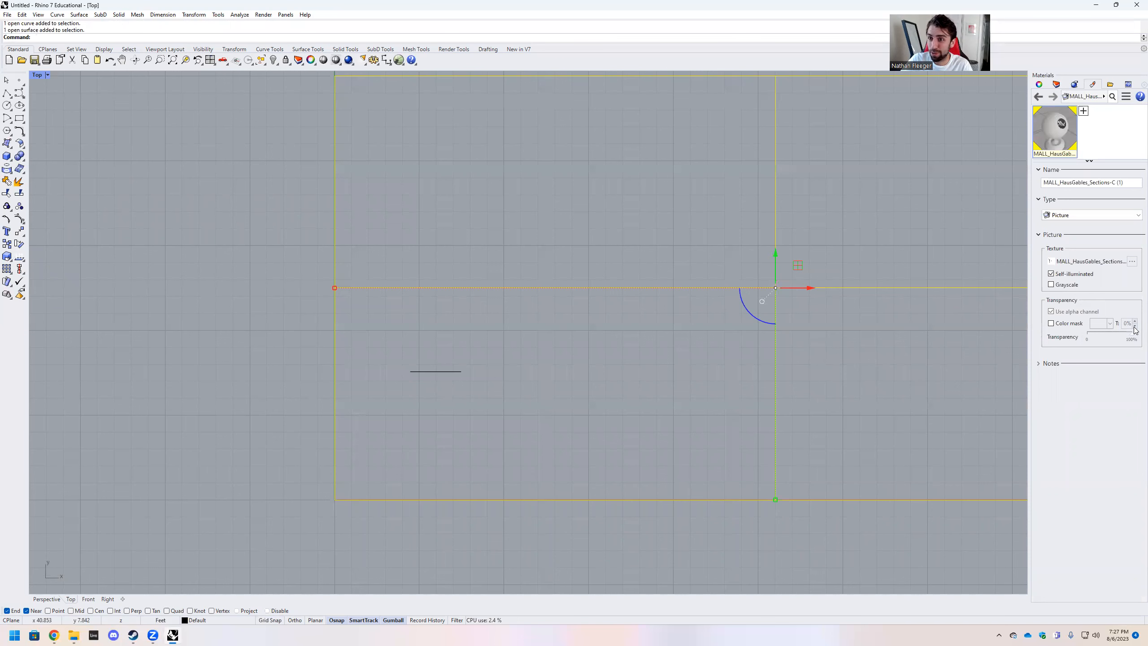
mouse_move(1132, 341)
mouse_down()
mouse_move(1102, 344)
mouse_move(1115, 344)
mouse_up()
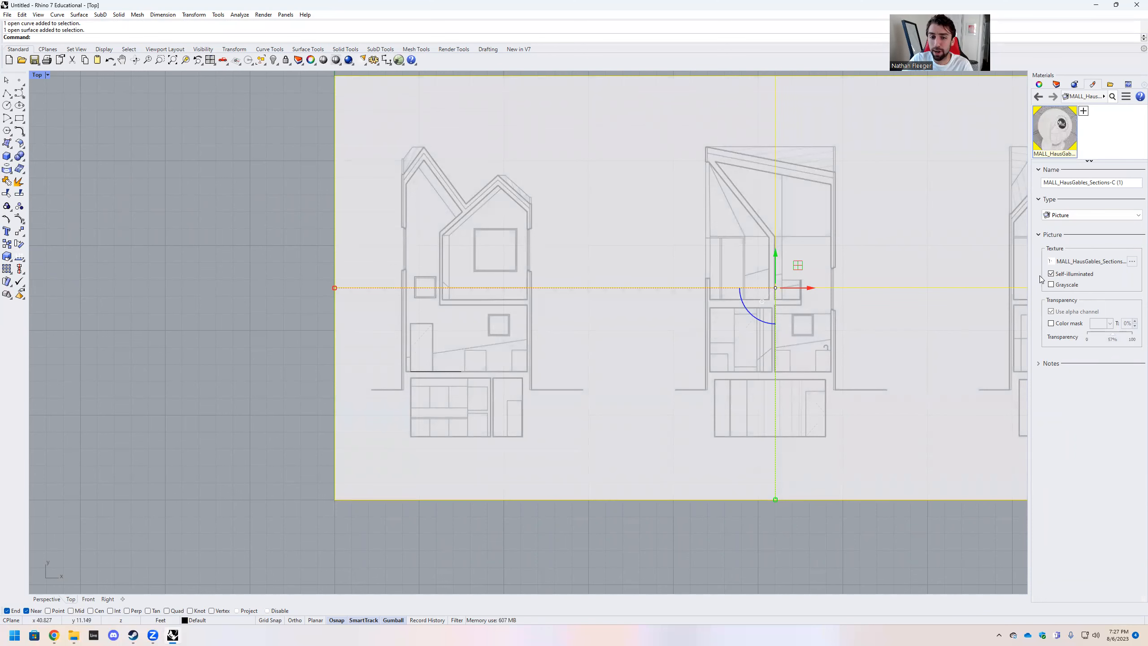
Clear the picture's selection, compare the 3 ft line with the door beneath it, and display the layer list
click(277, 195)
scroll(435, 375, up, 8)
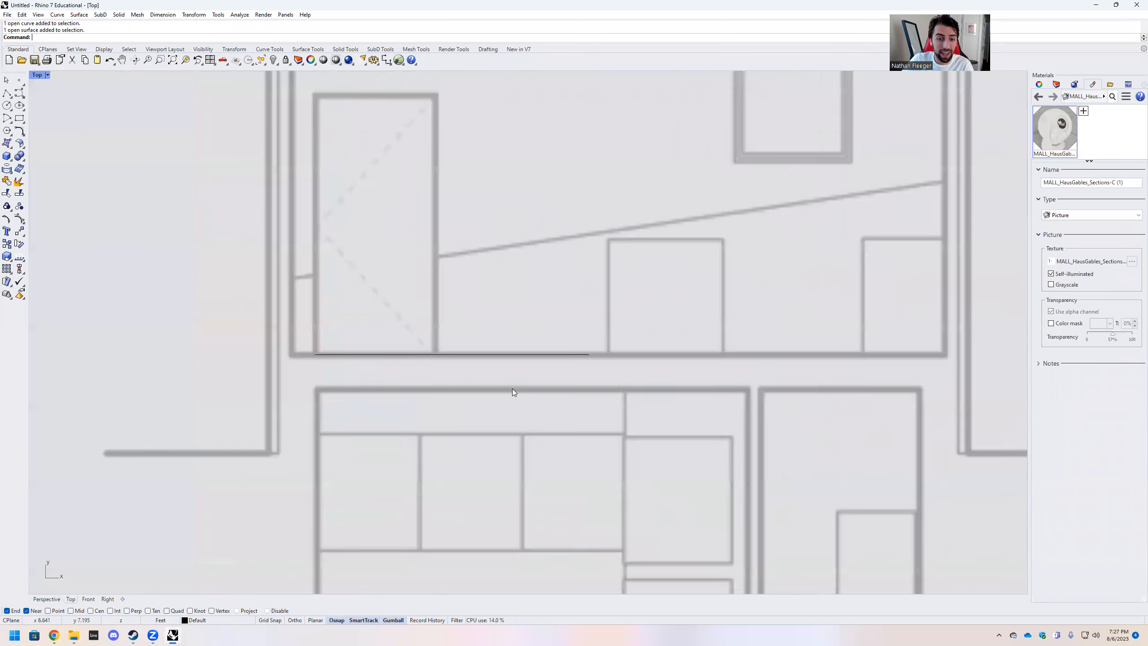
scroll(447, 375, down, 8)
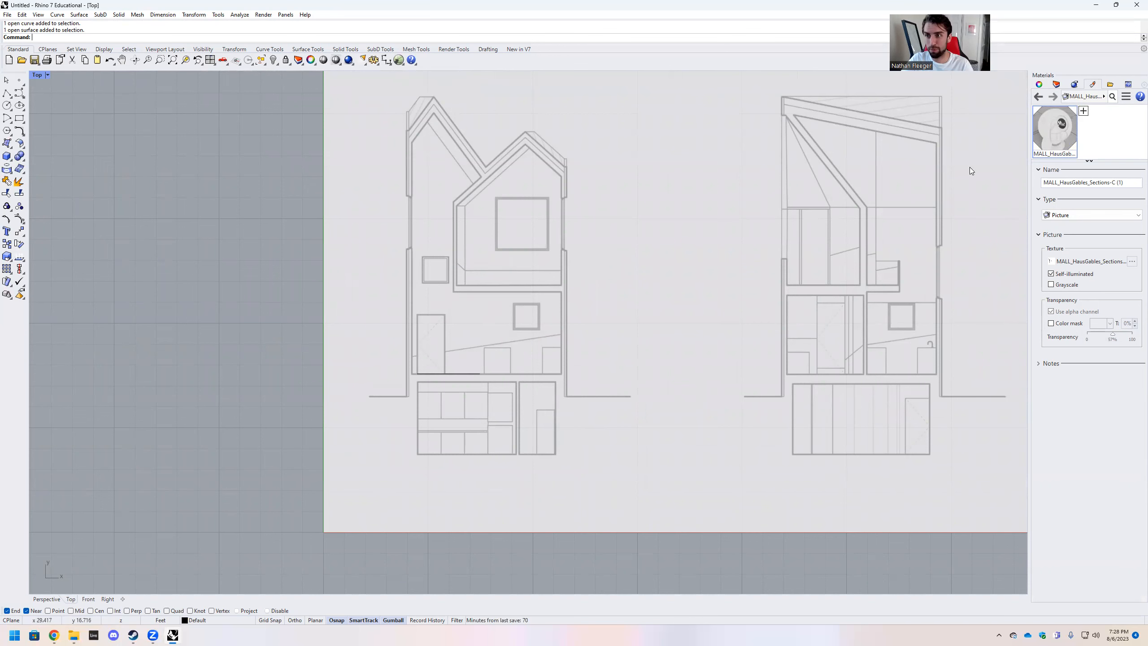
click(1040, 84)
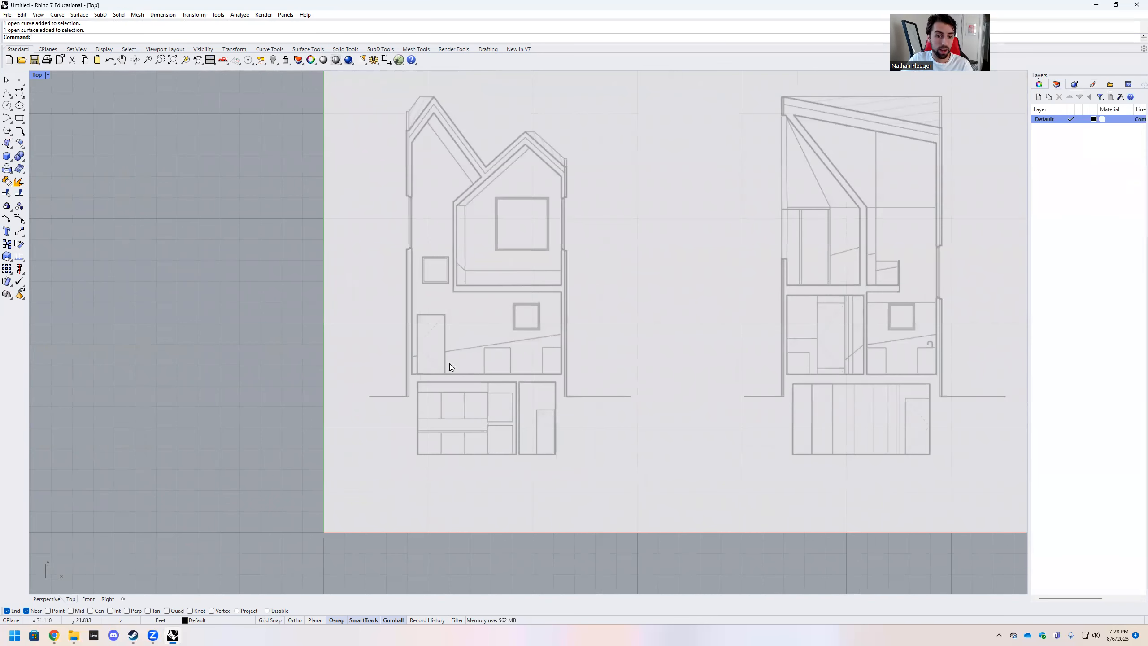
Scale the section picture from the 3 ft line's left end so the door's right edge meets the line's right end
scroll(432, 367, up, 3)
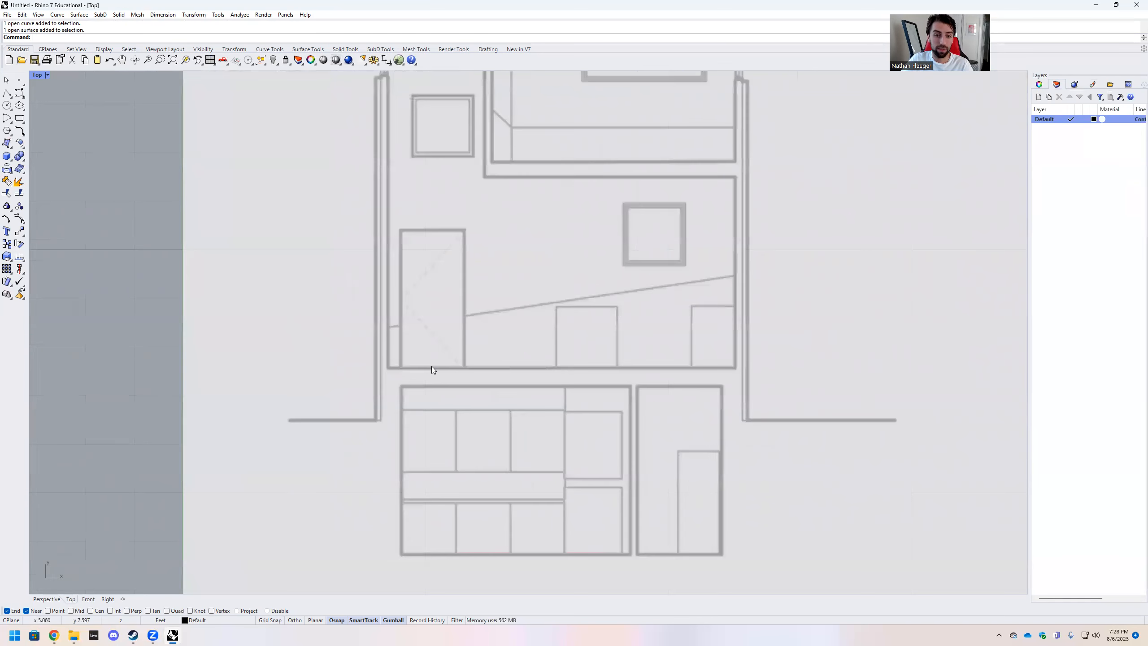
click(481, 245)
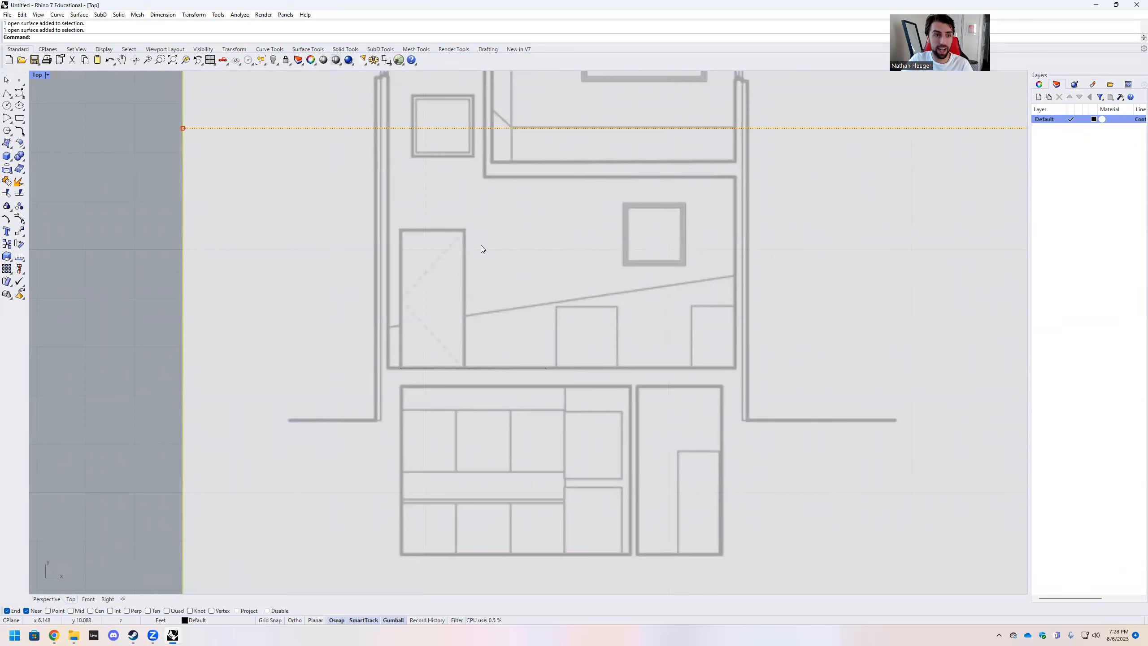
text(Scal)
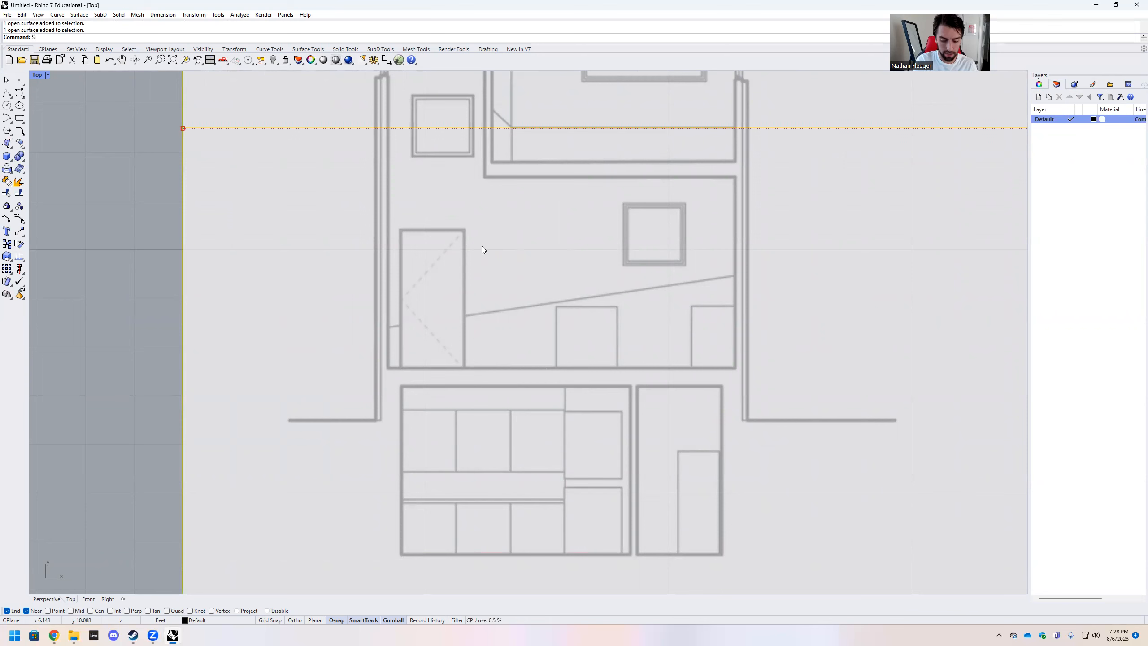
key(Return)
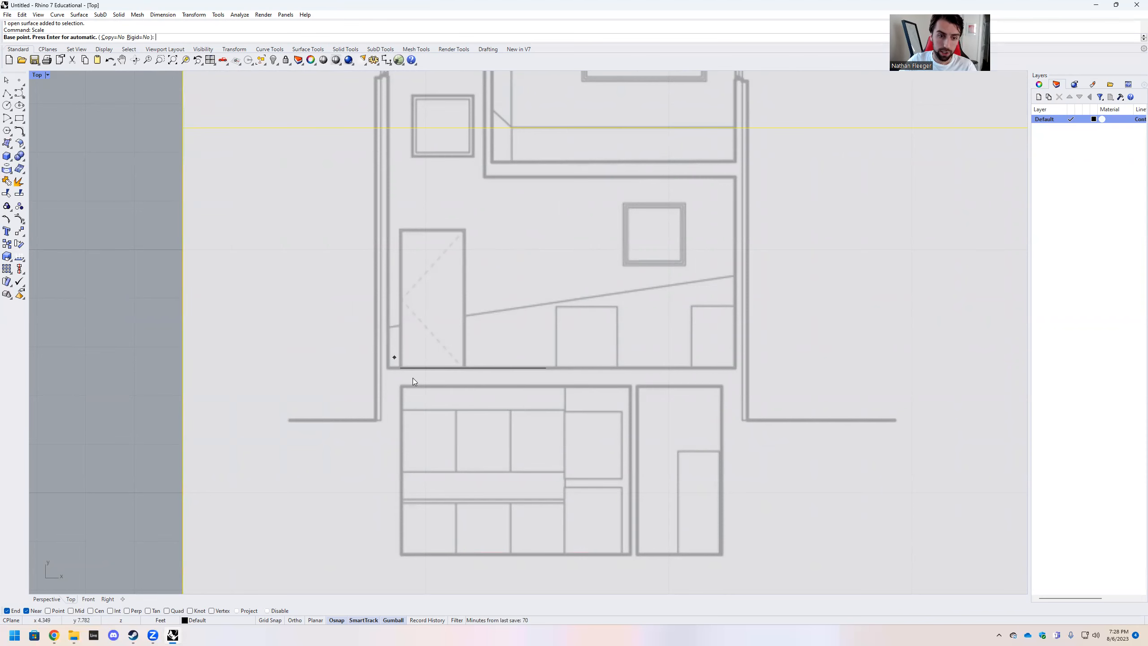
scroll(402, 357, up, 2)
scroll(403, 357, up, 3)
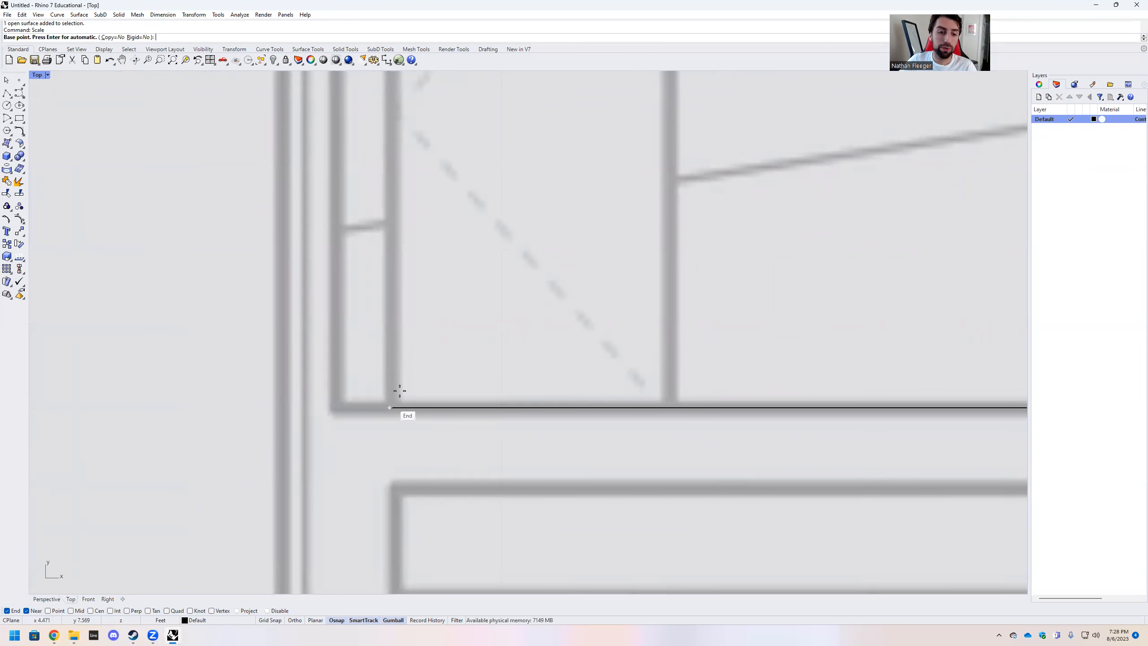
click(390, 408)
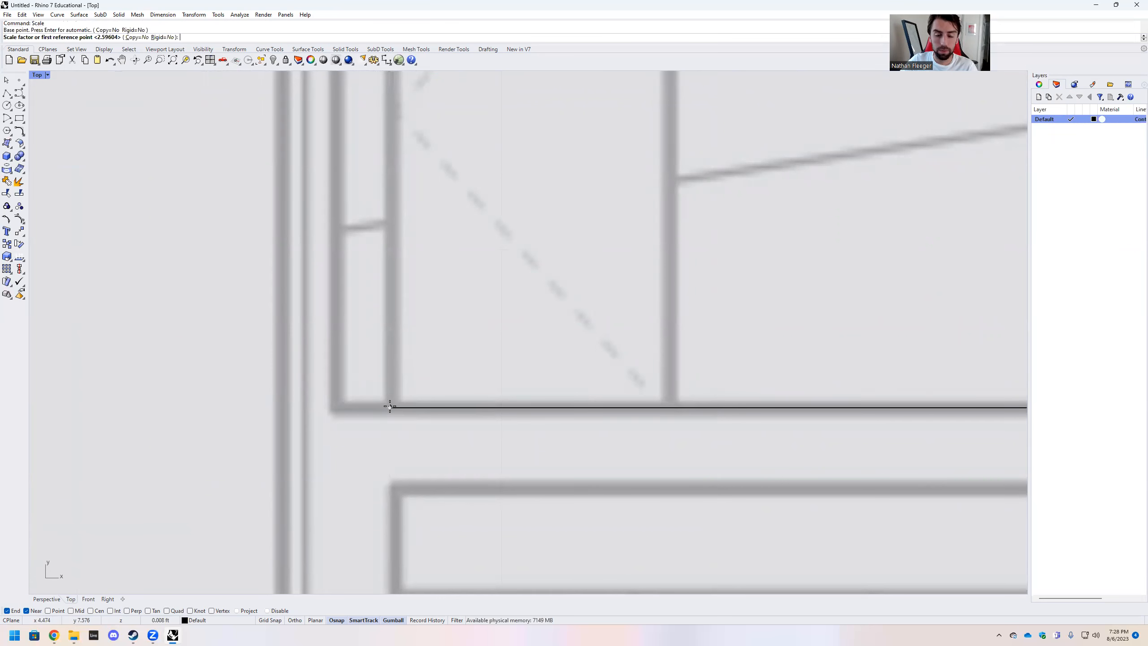
scroll(390, 407, down, 3)
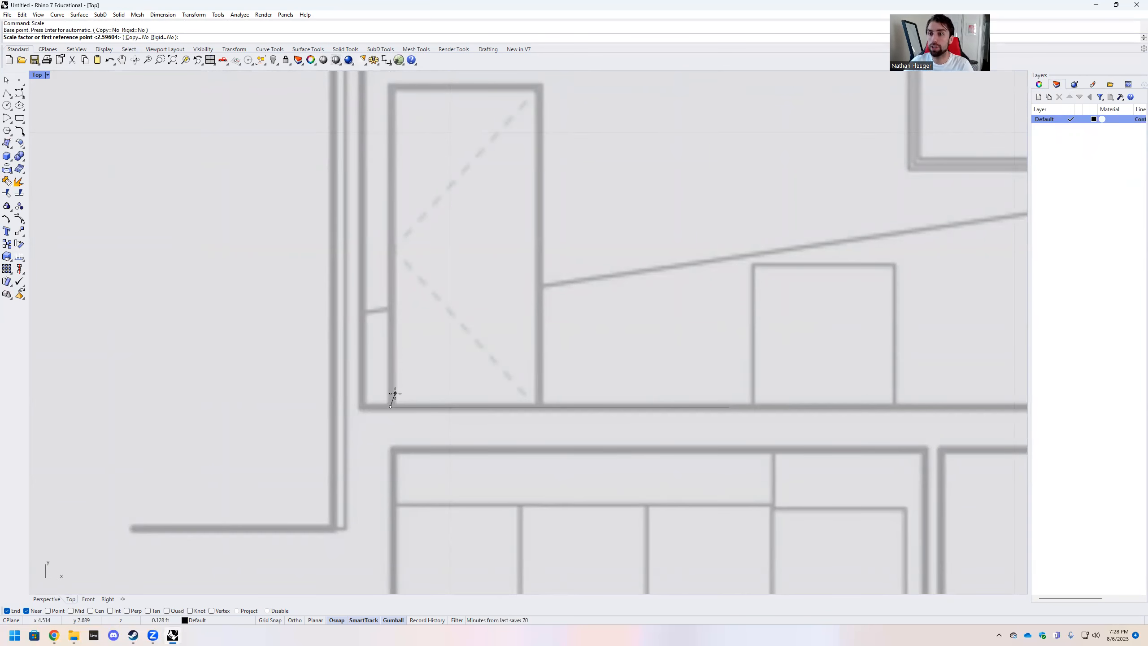
scroll(537, 387, up, 1)
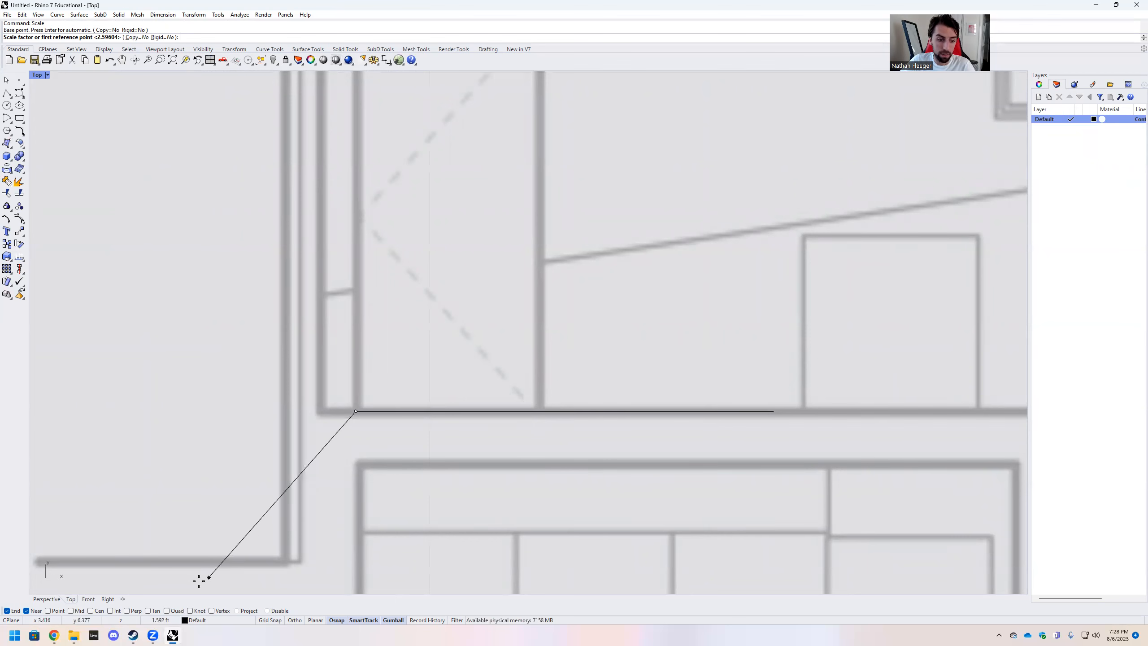
click(538, 411)
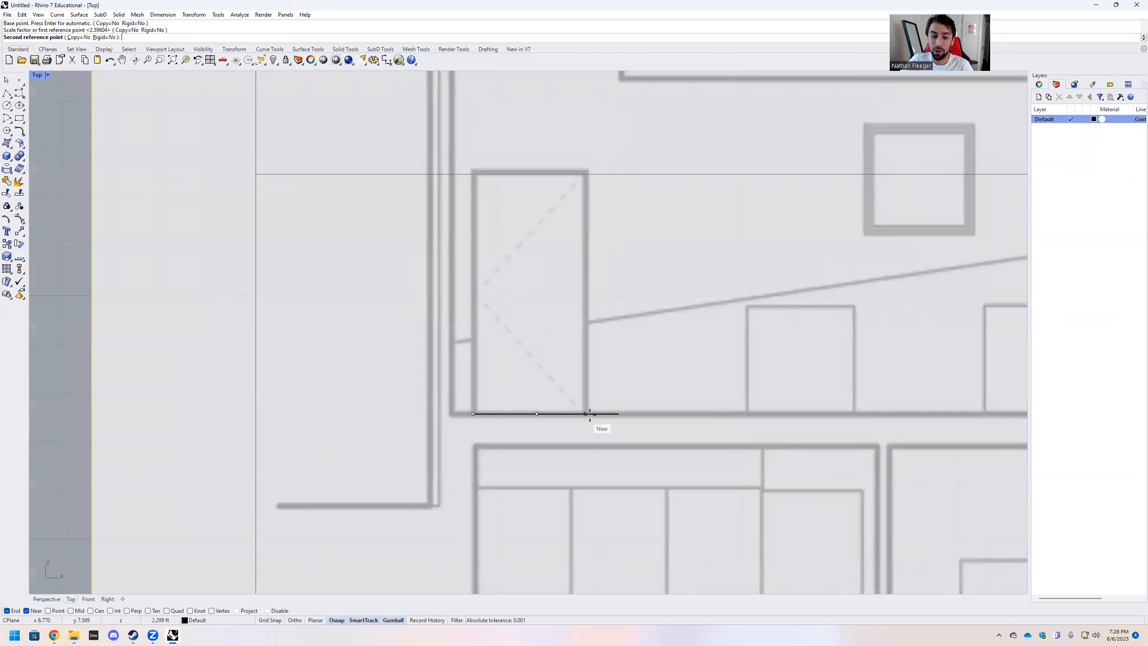
click(619, 414)
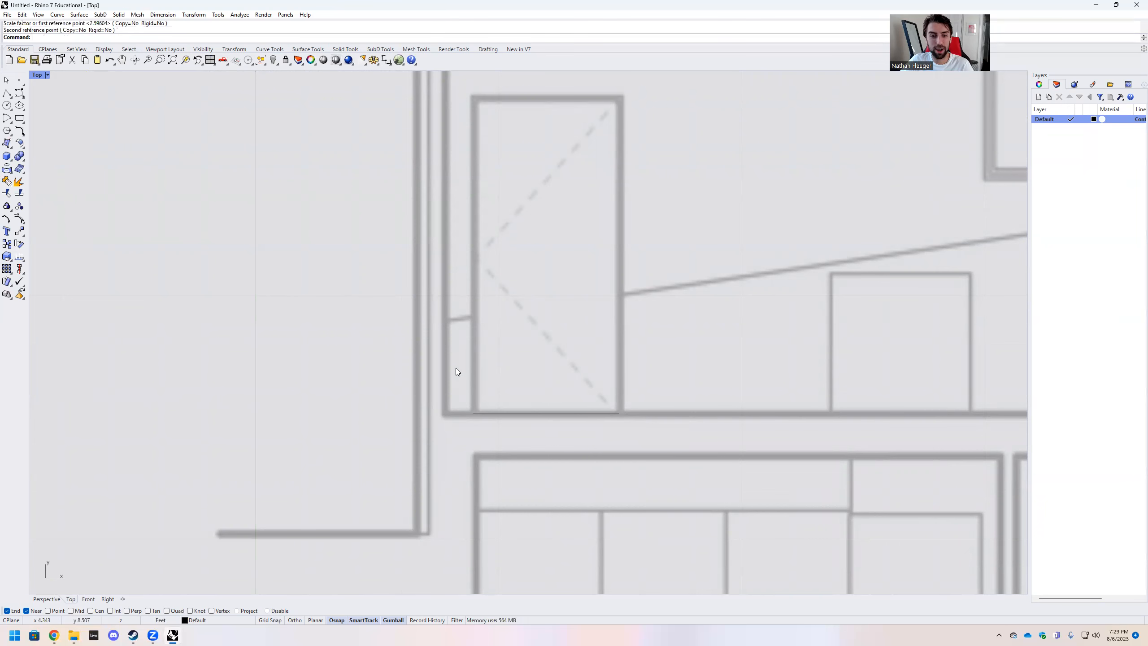
Create a new layer named image for the scaled section picture
scroll(512, 421, down, 8)
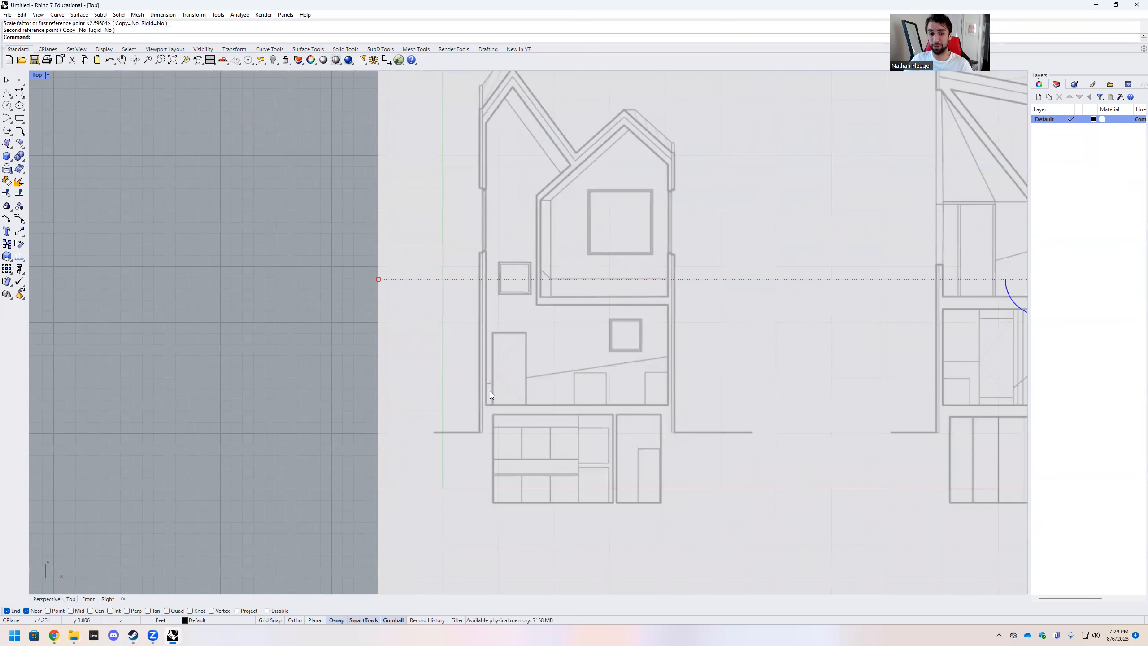
scroll(504, 385, up, 2)
scroll(512, 389, up, 2)
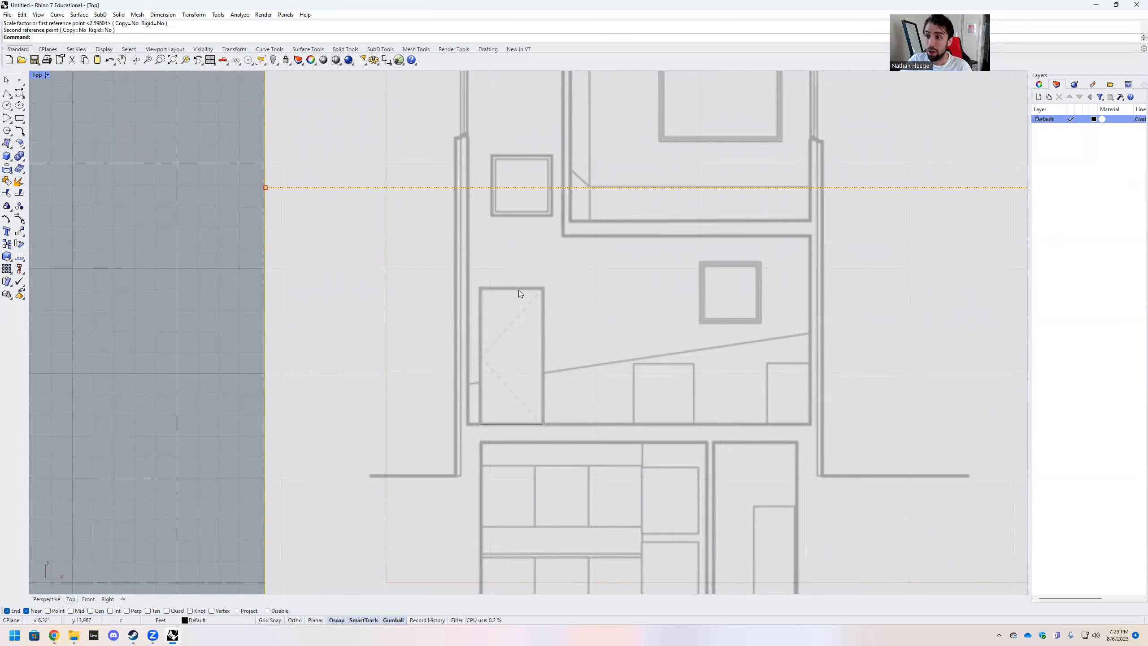
scroll(414, 338, down, 4)
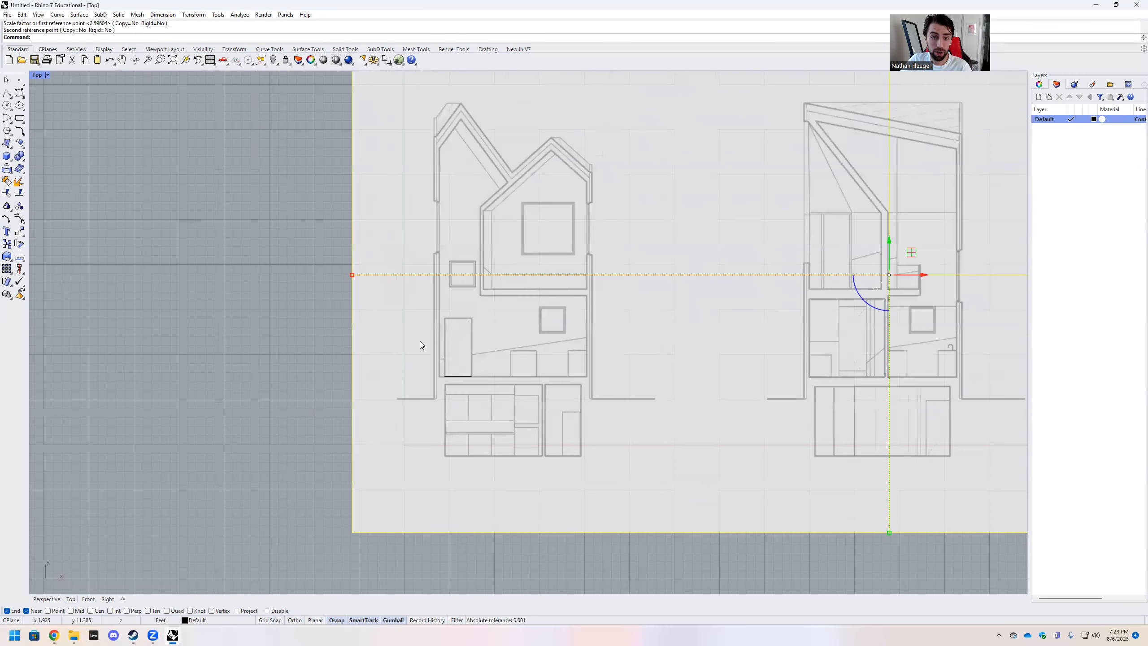
scroll(480, 249, down, 2)
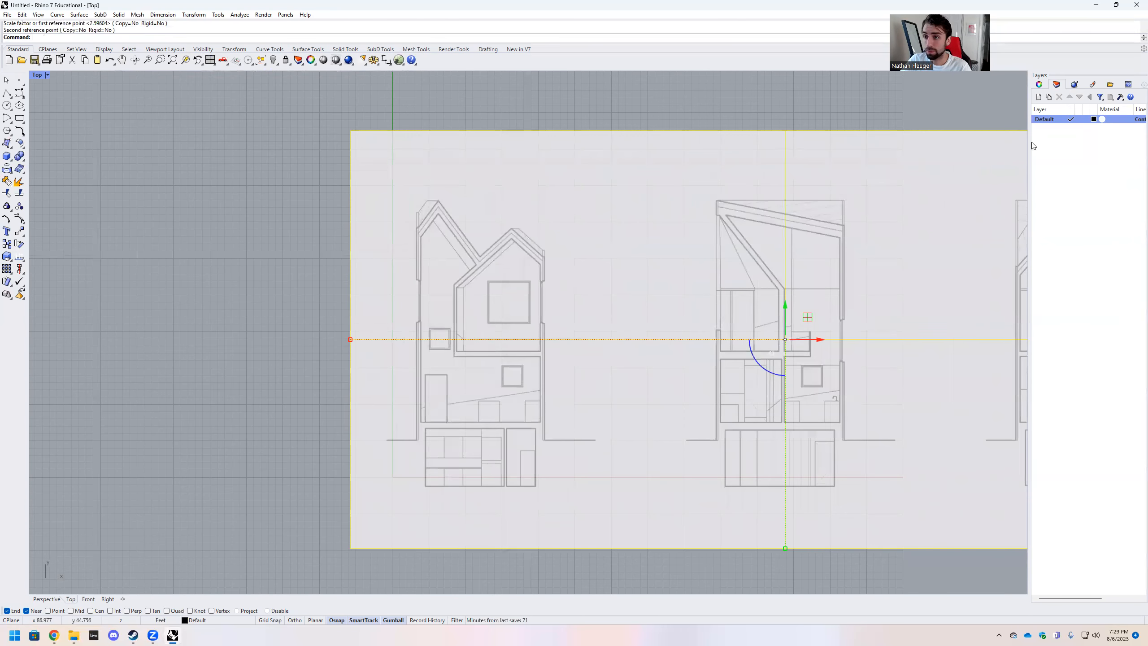
click(1039, 97)
text(image)
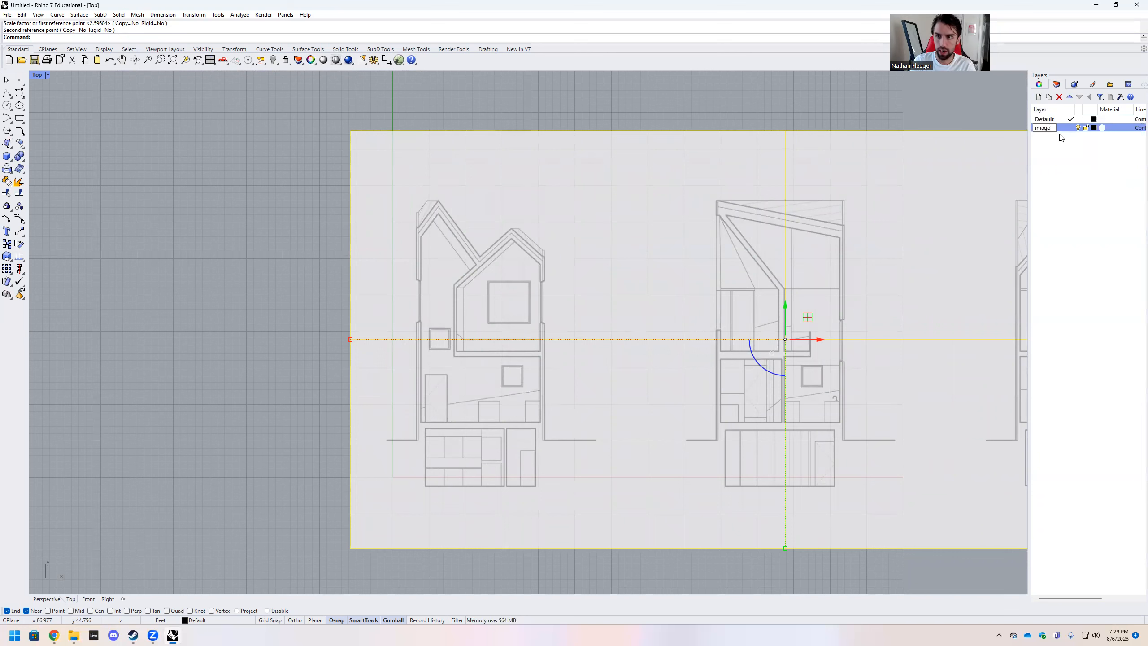
key(Return)
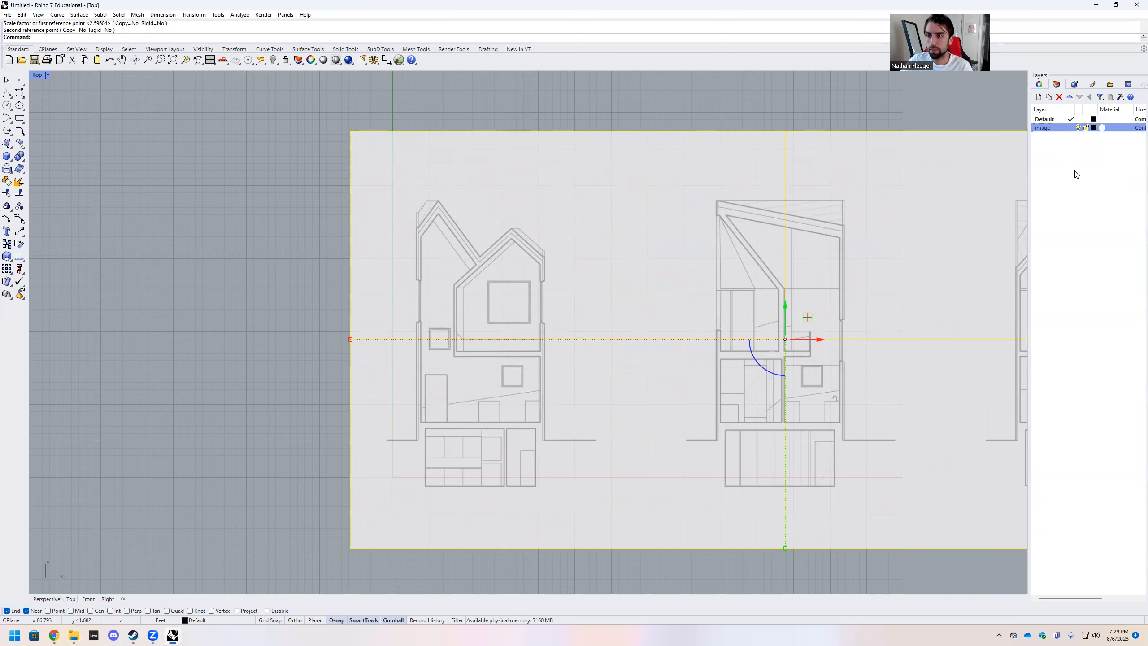
Move the selected section picture onto the image layer and lock that layer
right_click(1053, 128)
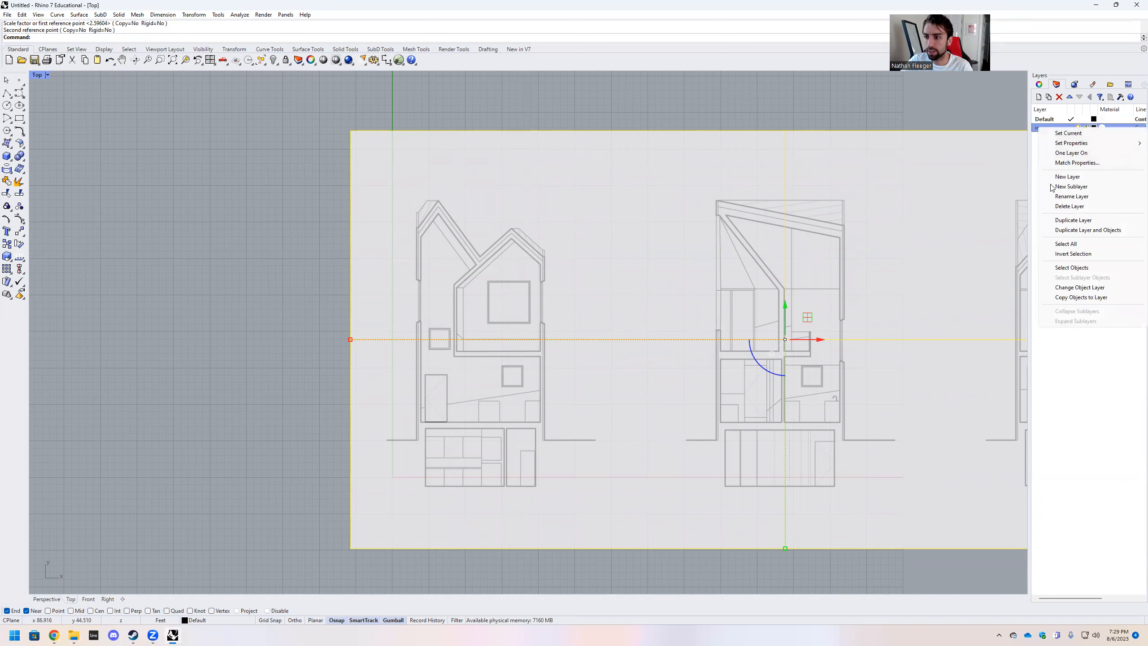
click(1076, 288)
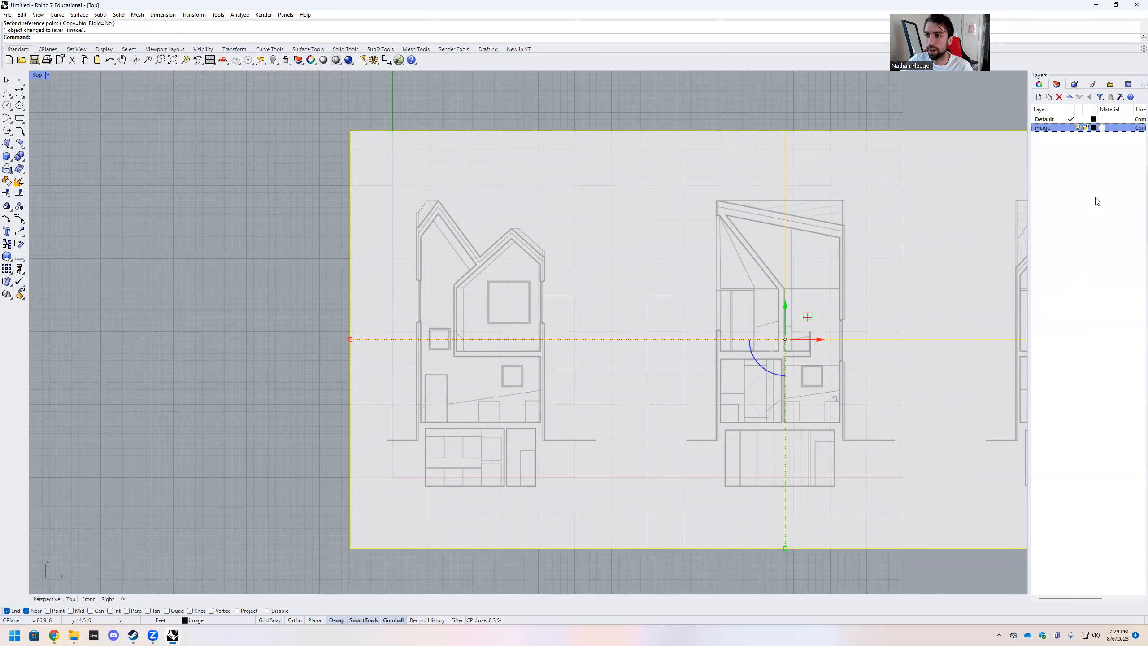
click(1086, 127)
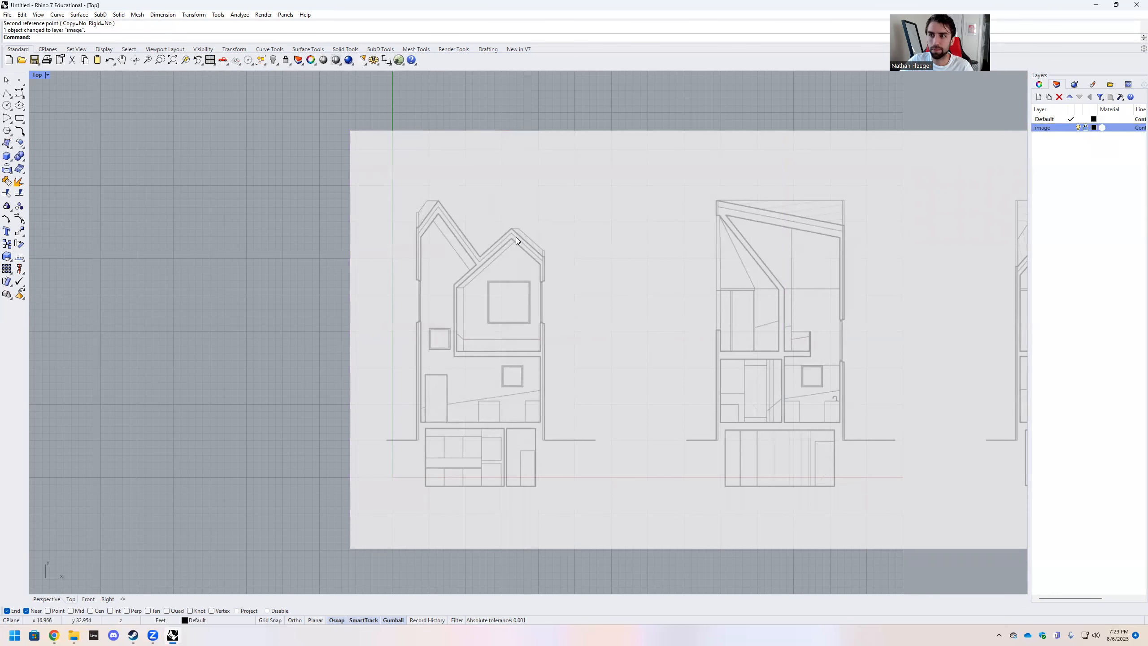
Select the 3 ft door line over the locked picture to check that it can be picked, and clear the selection
click(435, 421)
scroll(435, 421, up, 5)
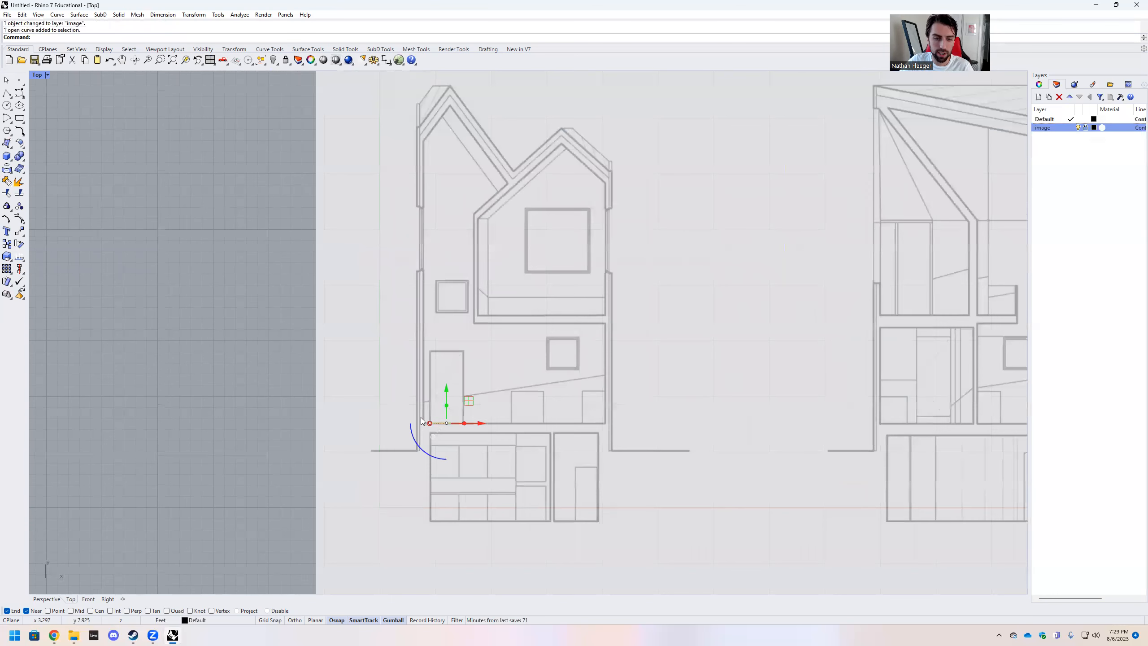
scroll(472, 373, down, 4)
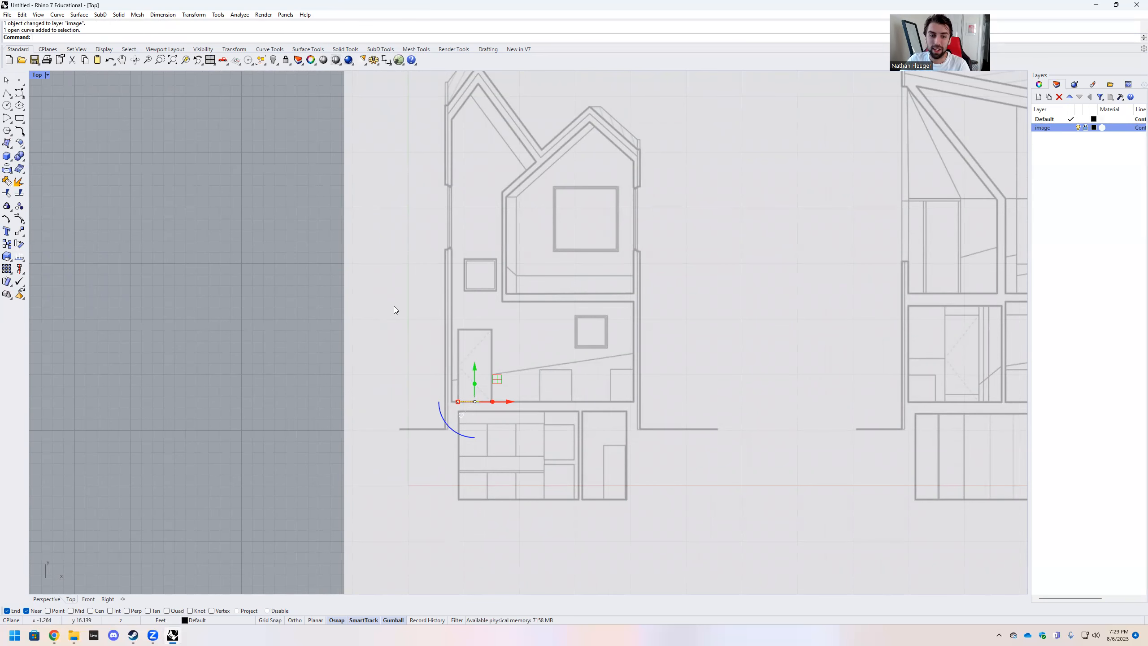
scroll(394, 306, down, 2)
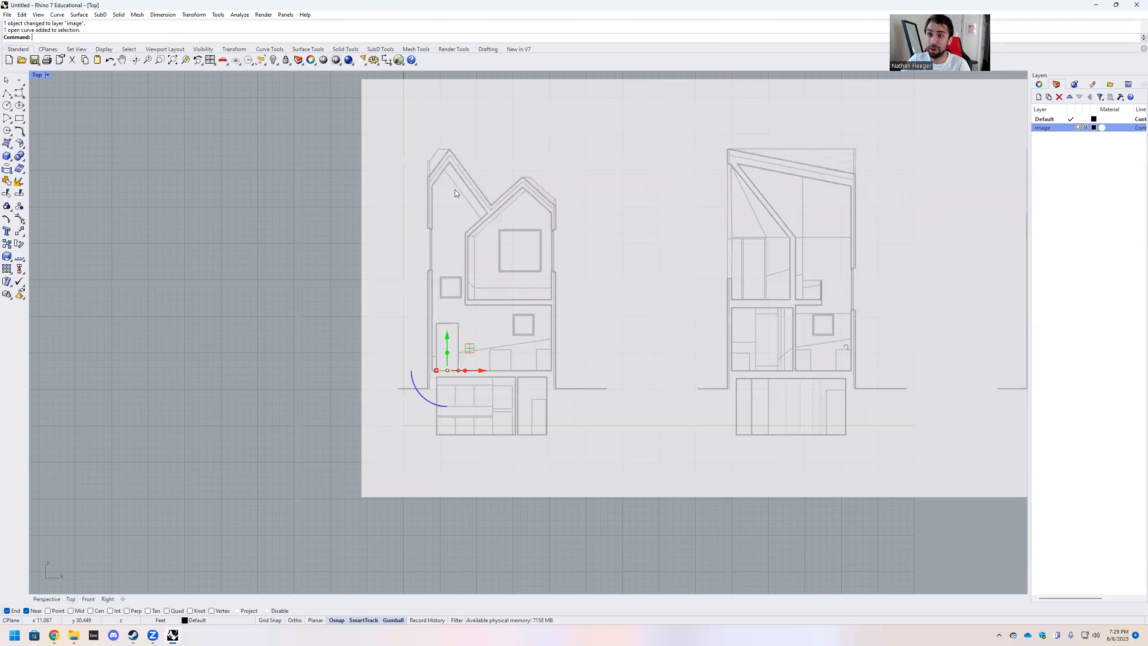
scroll(474, 289, down, 1)
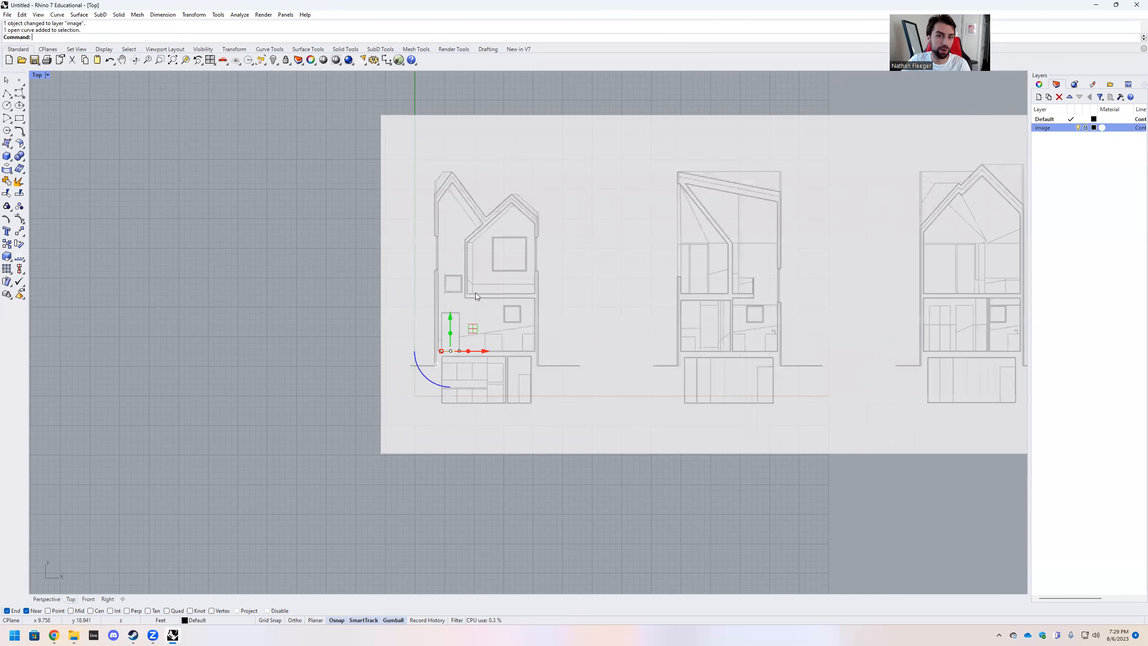
scroll(547, 322, up, 3)
key(Escape)
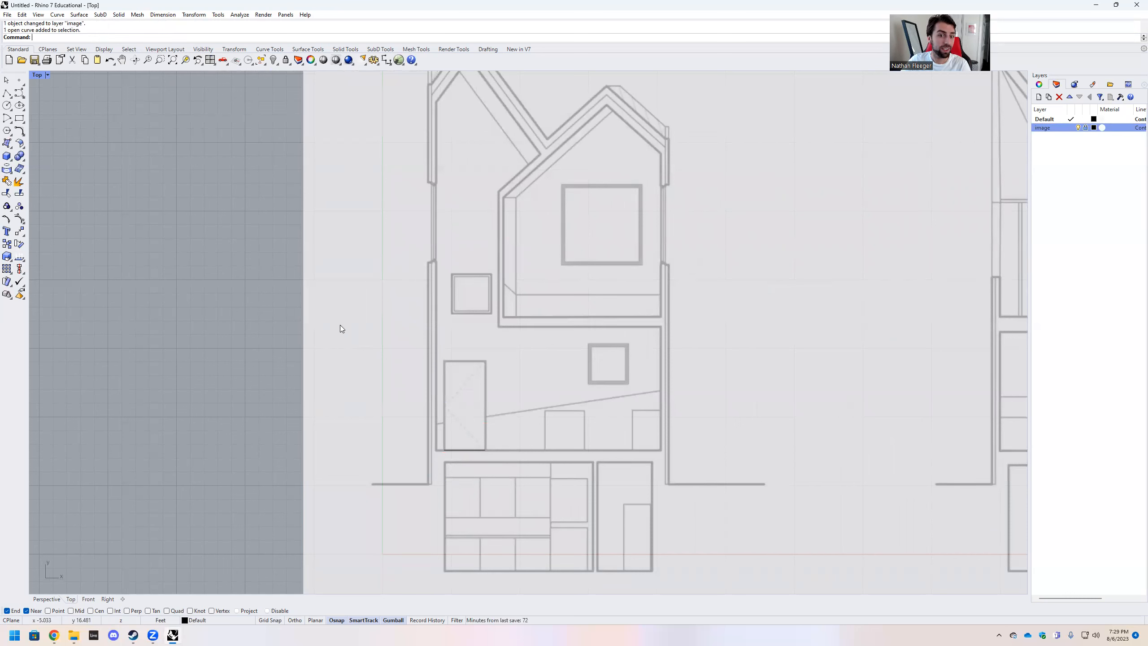
With Ortho on, draw a horizontal polyline along the first section's ground line, from its far left end to its far right end
click(6, 93)
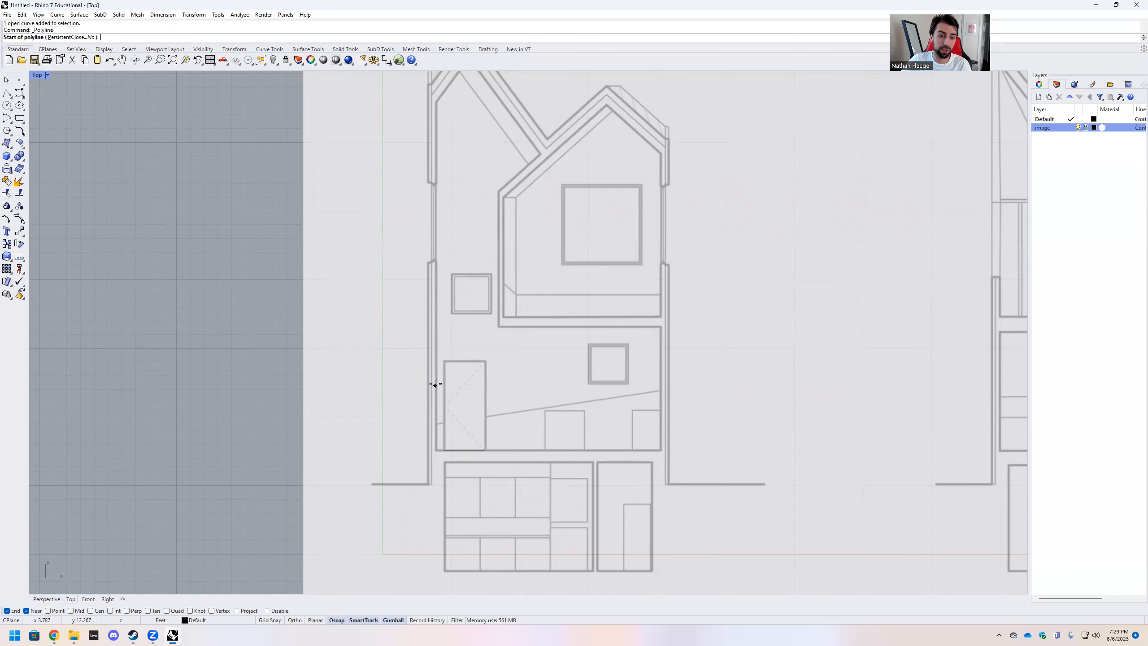
scroll(418, 475, up, 5)
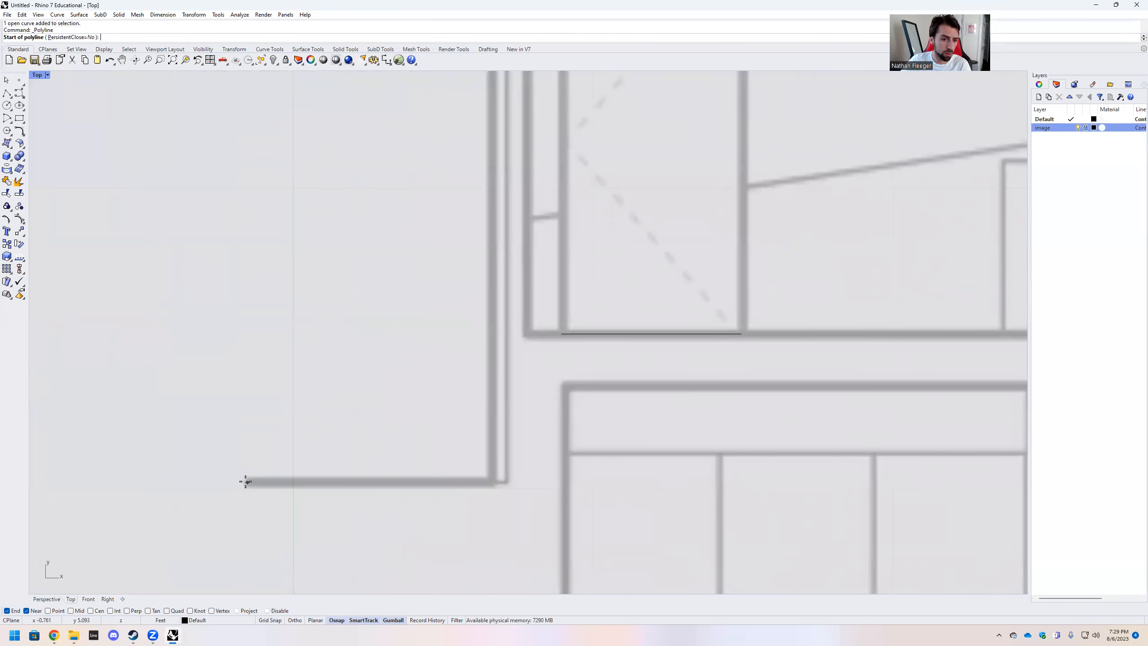
click(246, 482)
key(F8)
scroll(239, 437, down, 5)
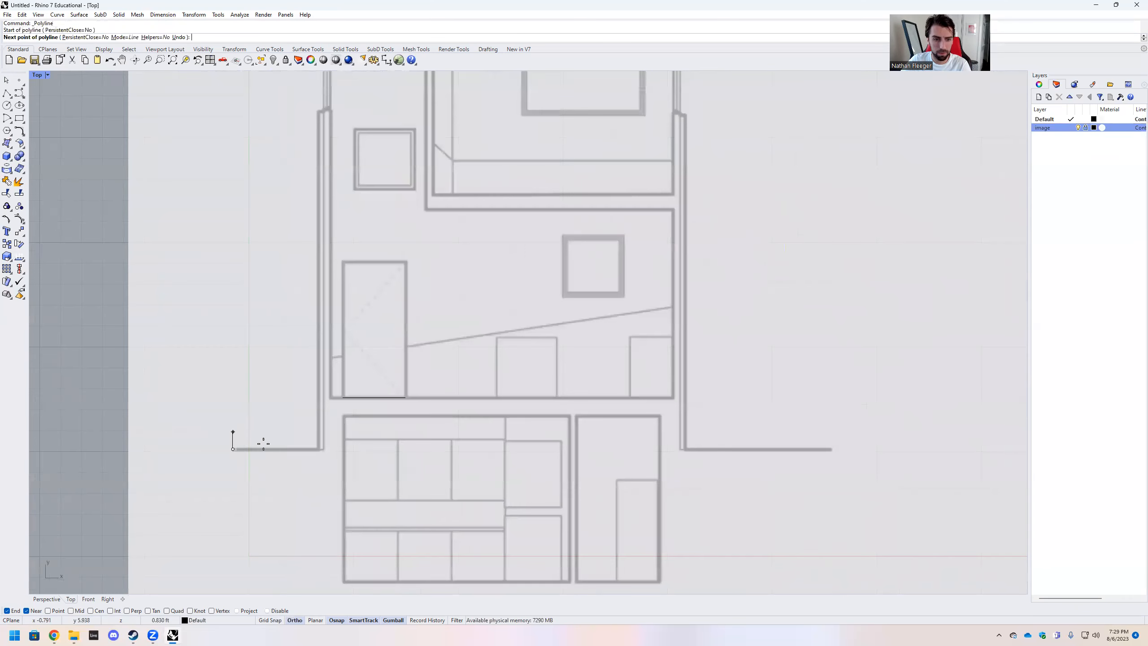
scroll(313, 456, down, 3)
scroll(651, 450, up, 4)
click(673, 449)
key(F8)
key(Return)
scroll(705, 438, down, 5)
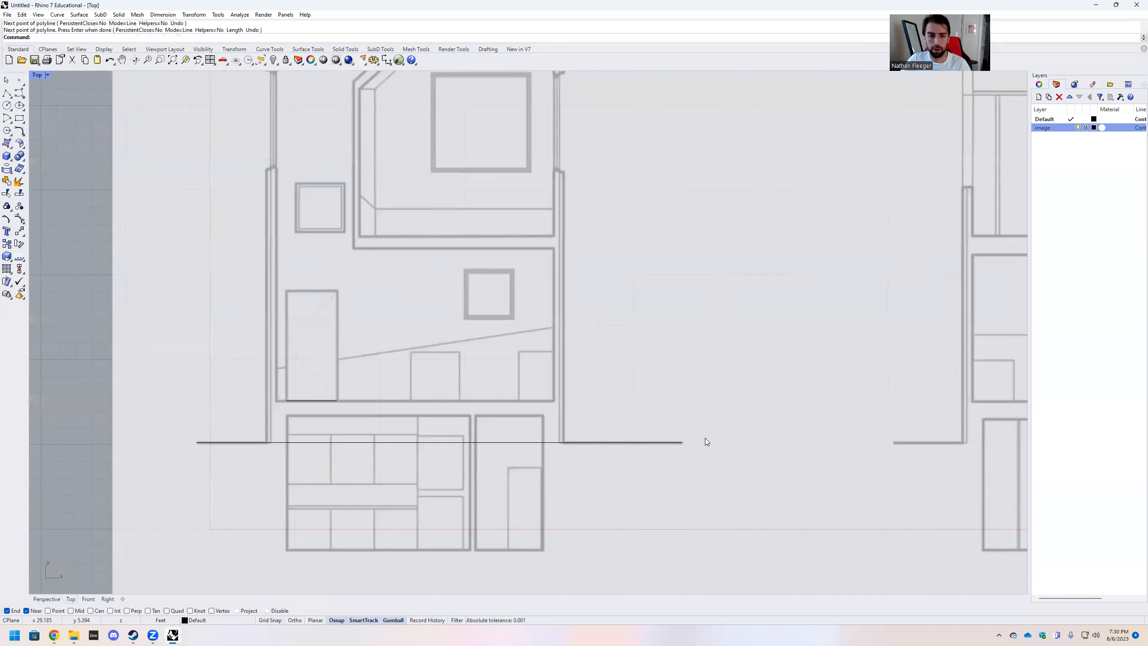
Draw a polyline from the ground line up the first section's left outer wall, about 29 ft, and add the short horizontal ledge at the eave
scroll(421, 441, up, 5)
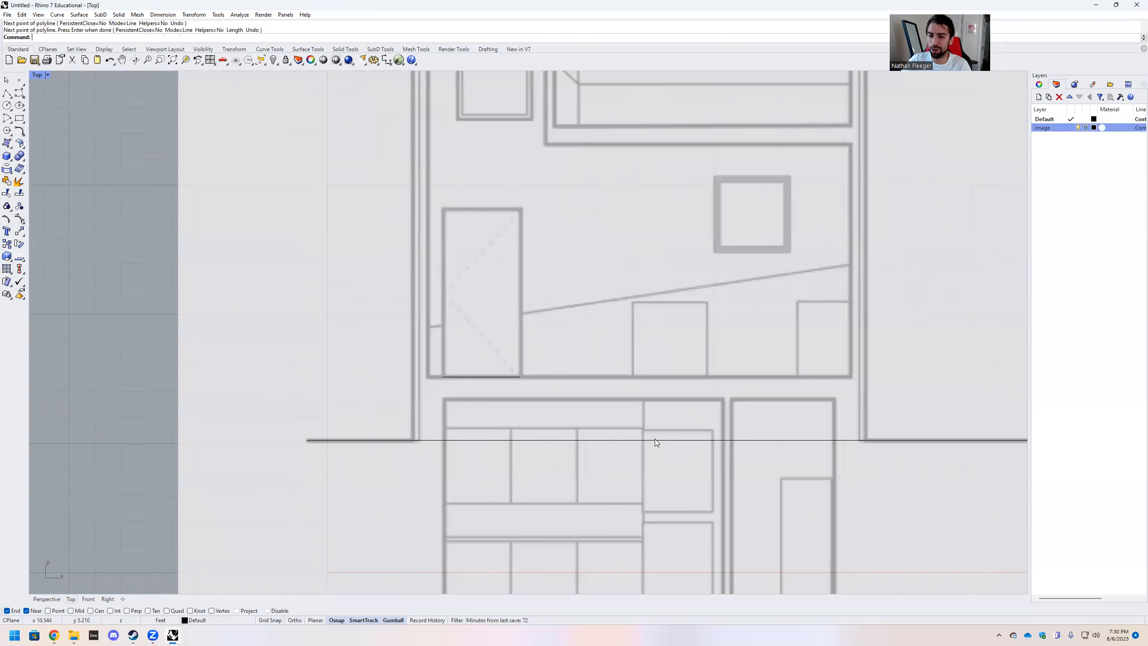
scroll(813, 370, down, 1)
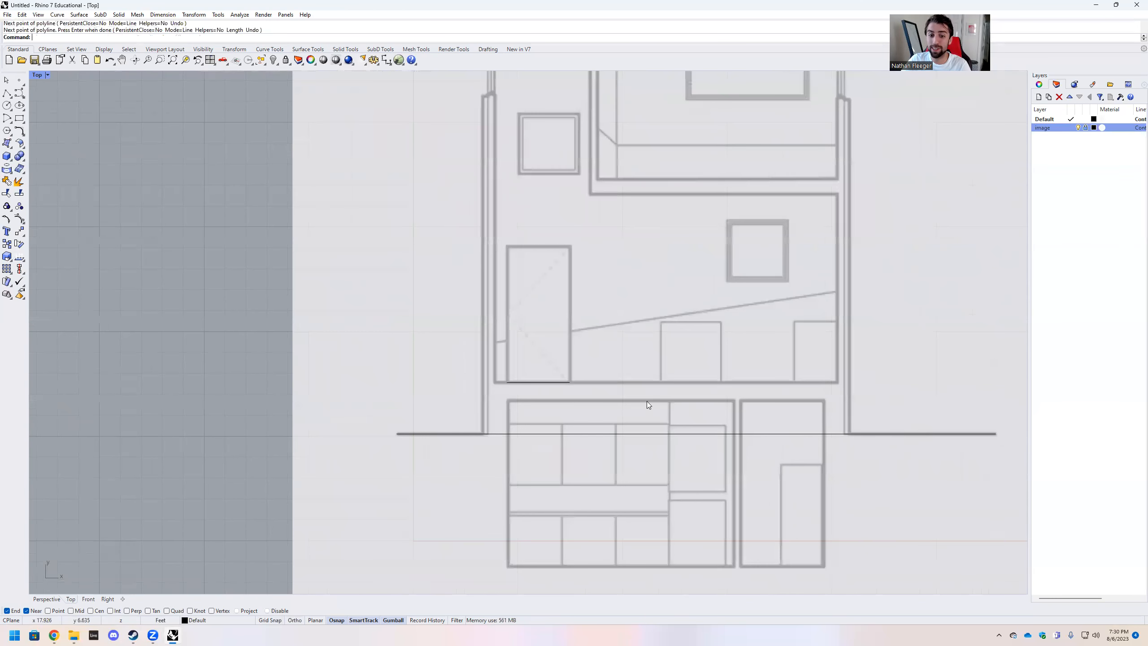
scroll(573, 428, down, 2)
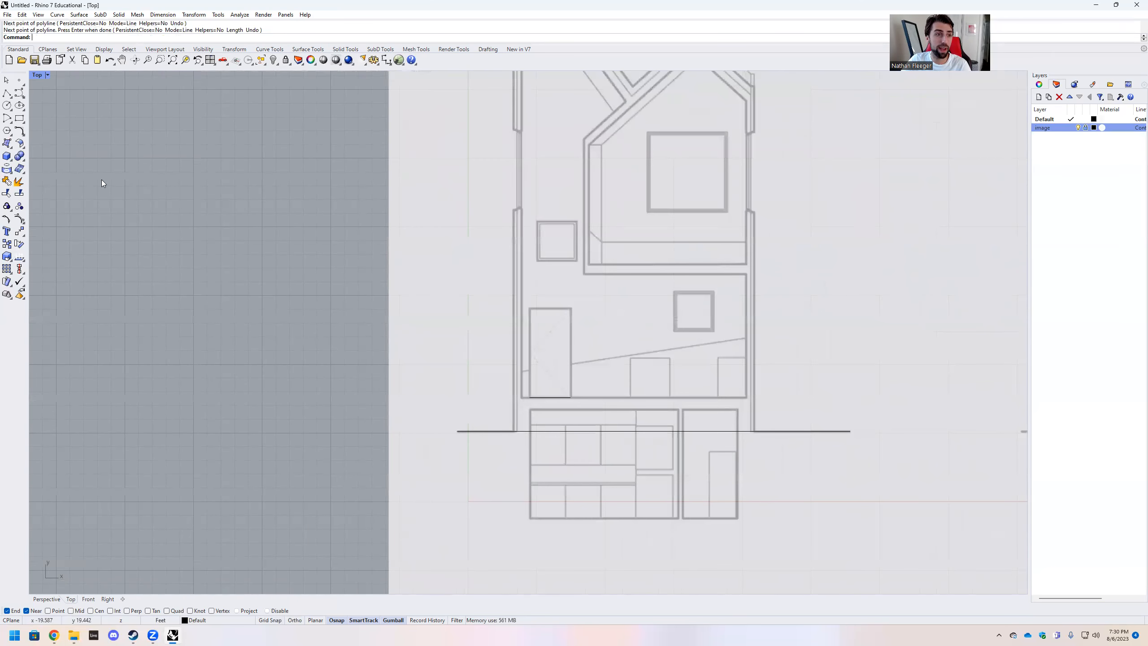
click(7, 93)
scroll(514, 416, up, 6)
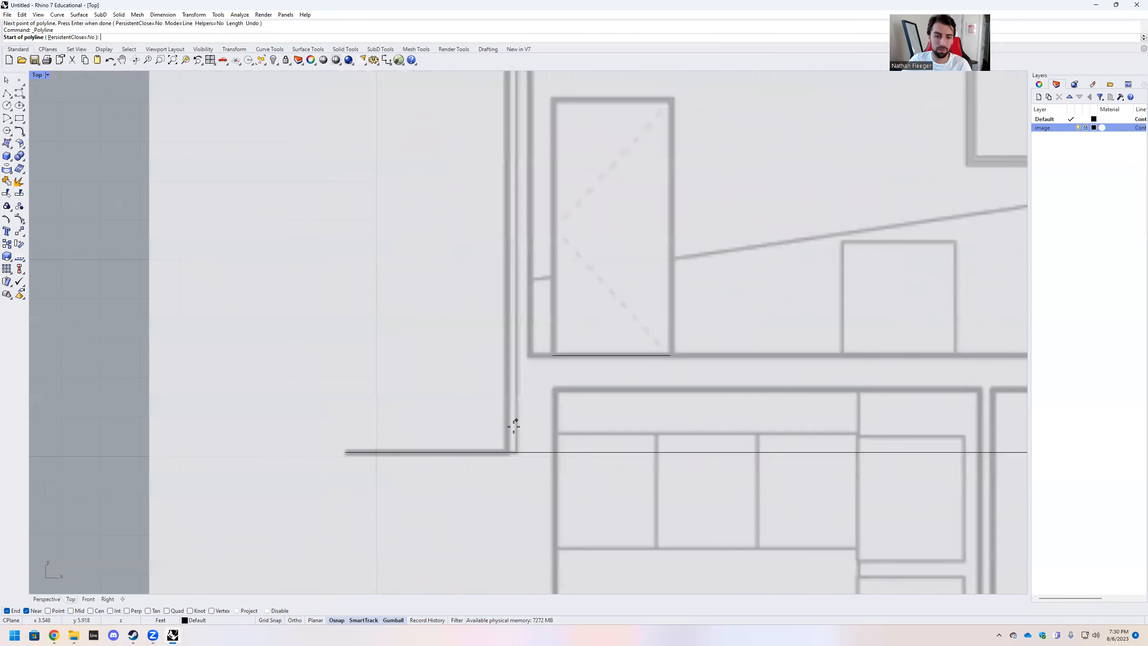
click(501, 472)
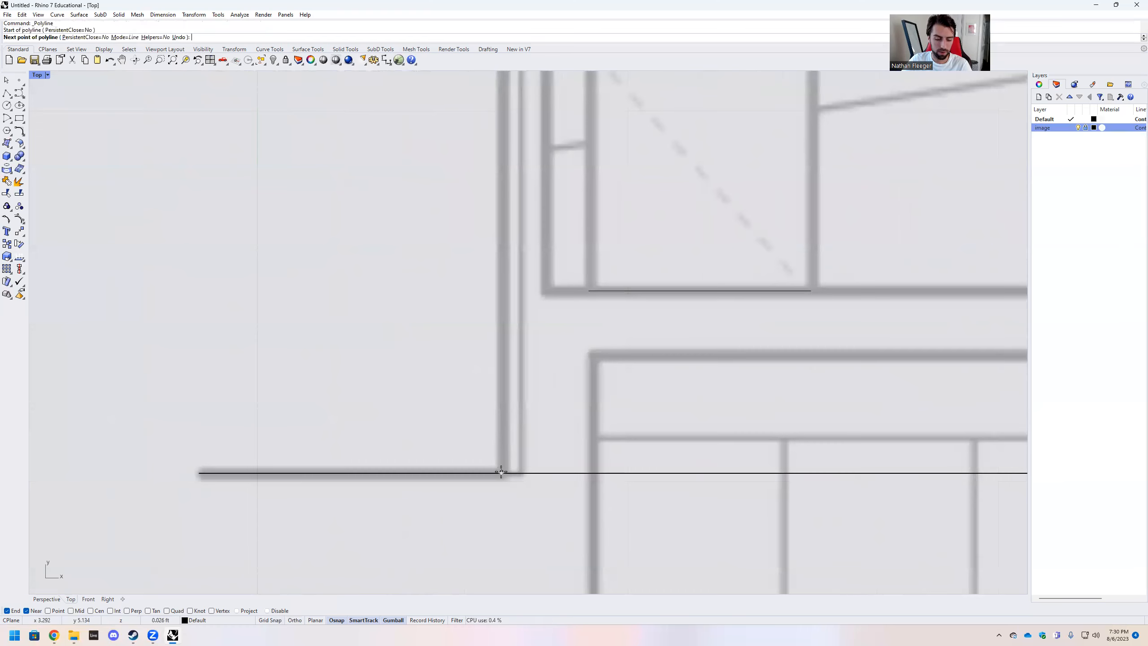
scroll(501, 471, down, 5)
scroll(507, 107, up, 5)
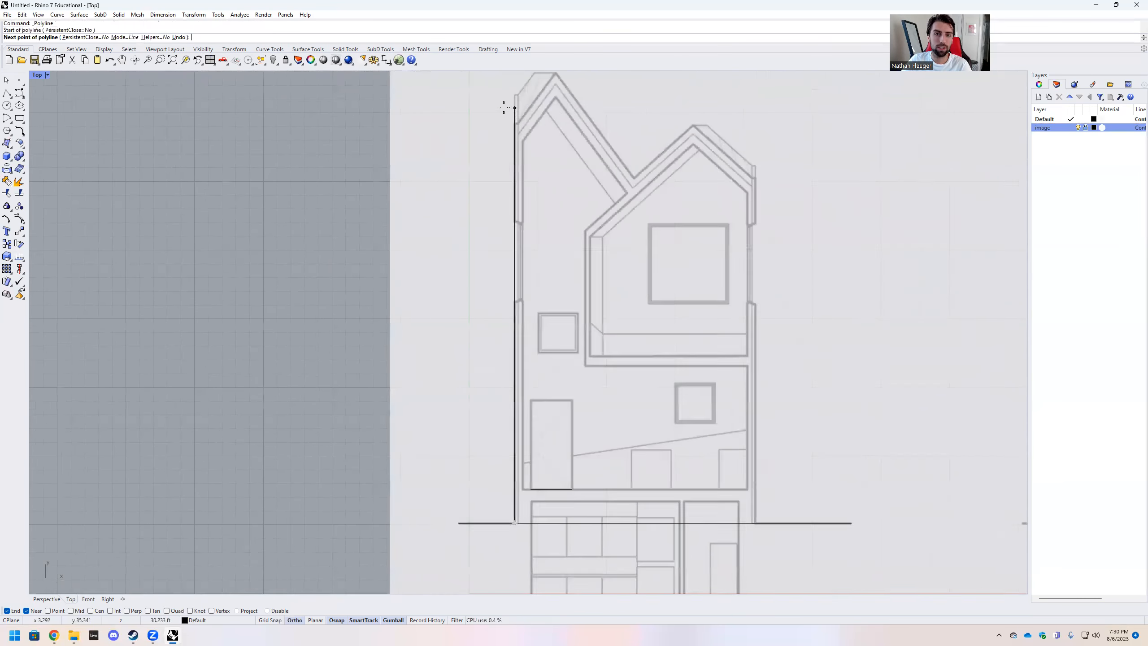
scroll(505, 82, down, 2)
scroll(537, 139, up, 2)
scroll(537, 139, up, 2)
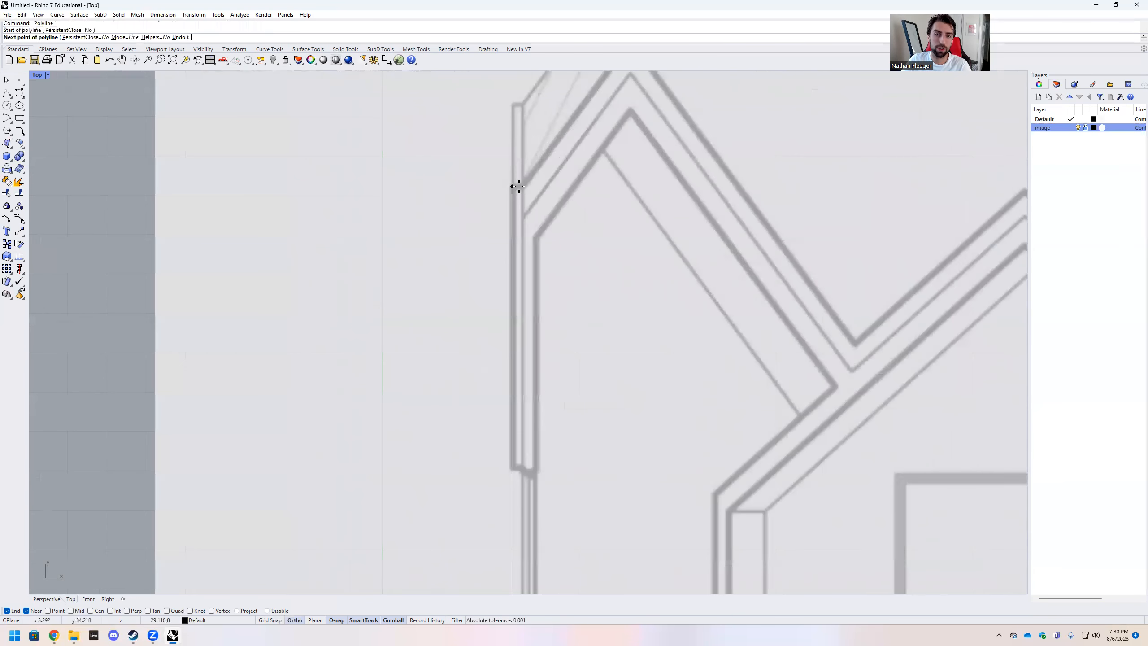
click(451, 186)
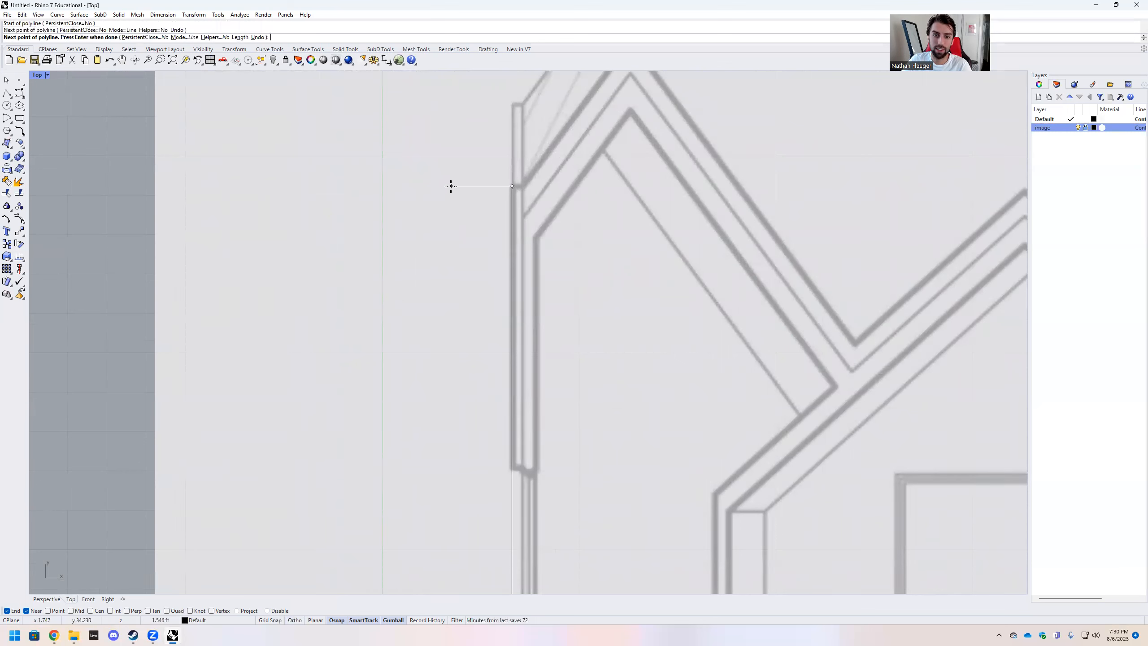
click(521, 185)
Continue the outline polyline from the left eave over the taller roof peak and down to the valley between the two gables
scroll(521, 186, down, 4)
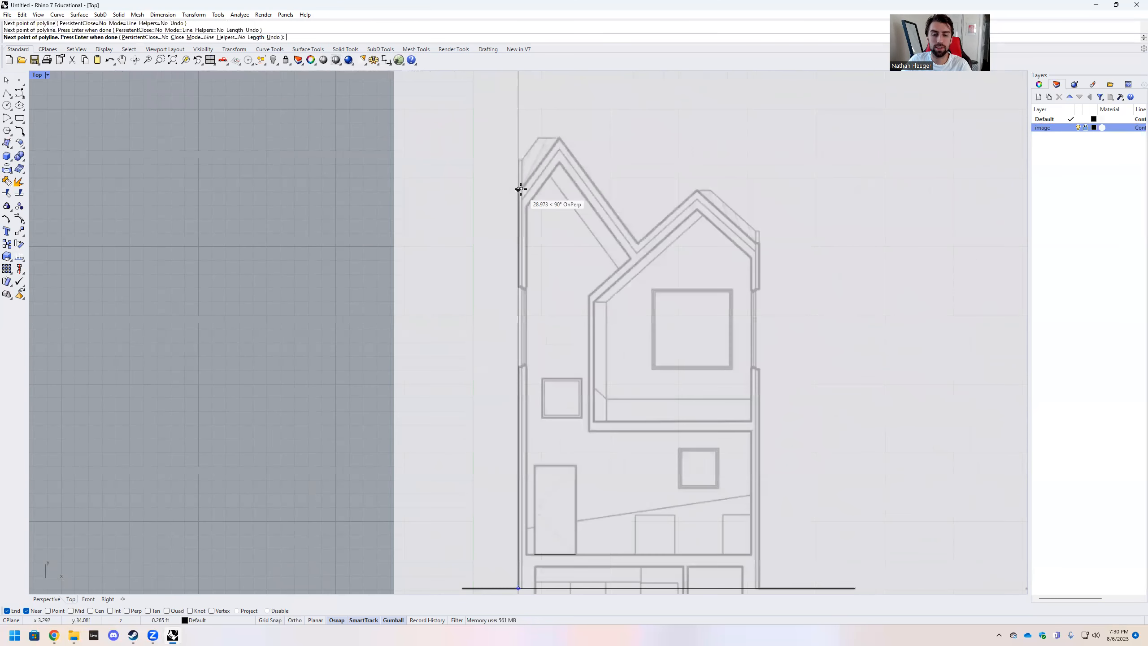
scroll(546, 159, up, 8)
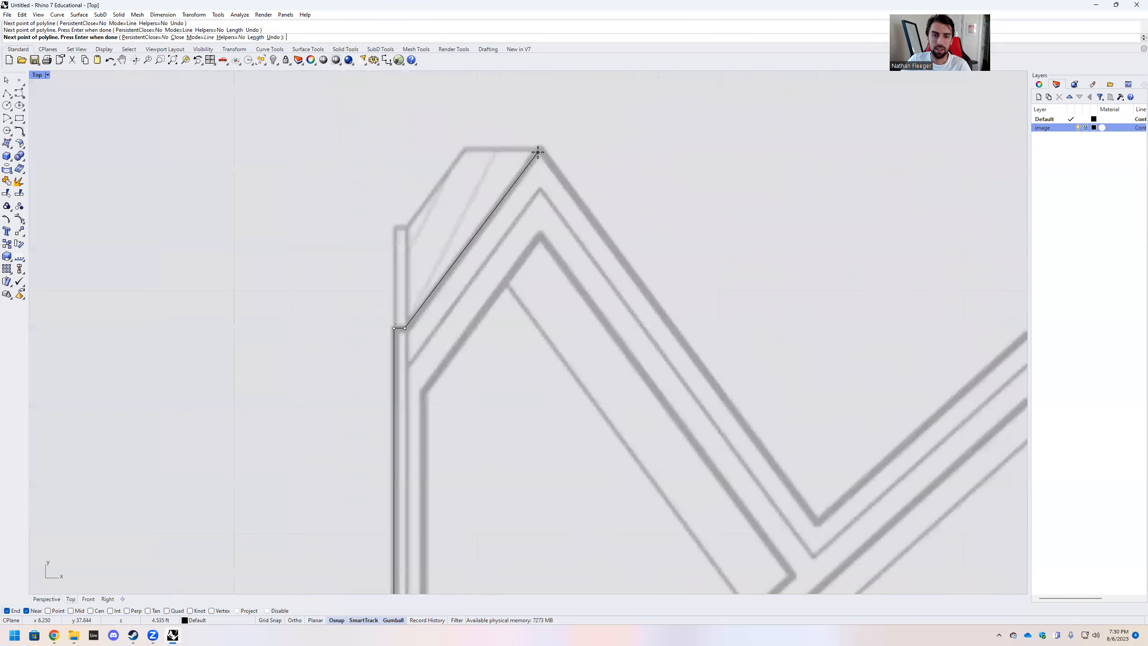
click(539, 150)
scroll(742, 313, down, 4)
scroll(708, 335, up, 3)
scroll(708, 335, up, 1)
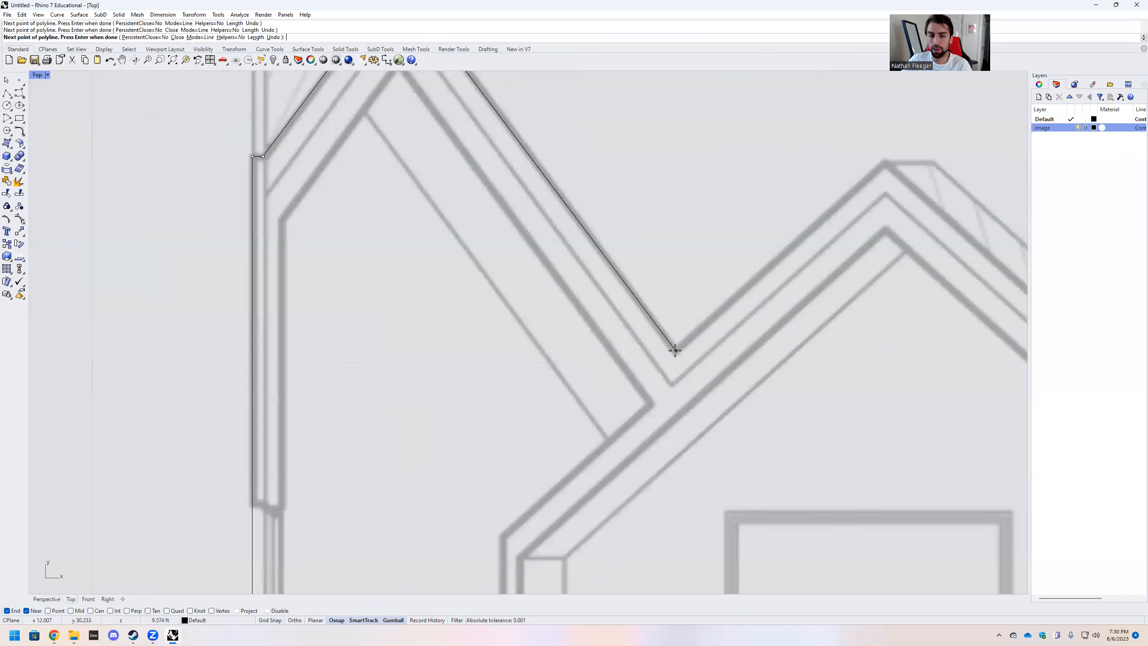
click(676, 349)
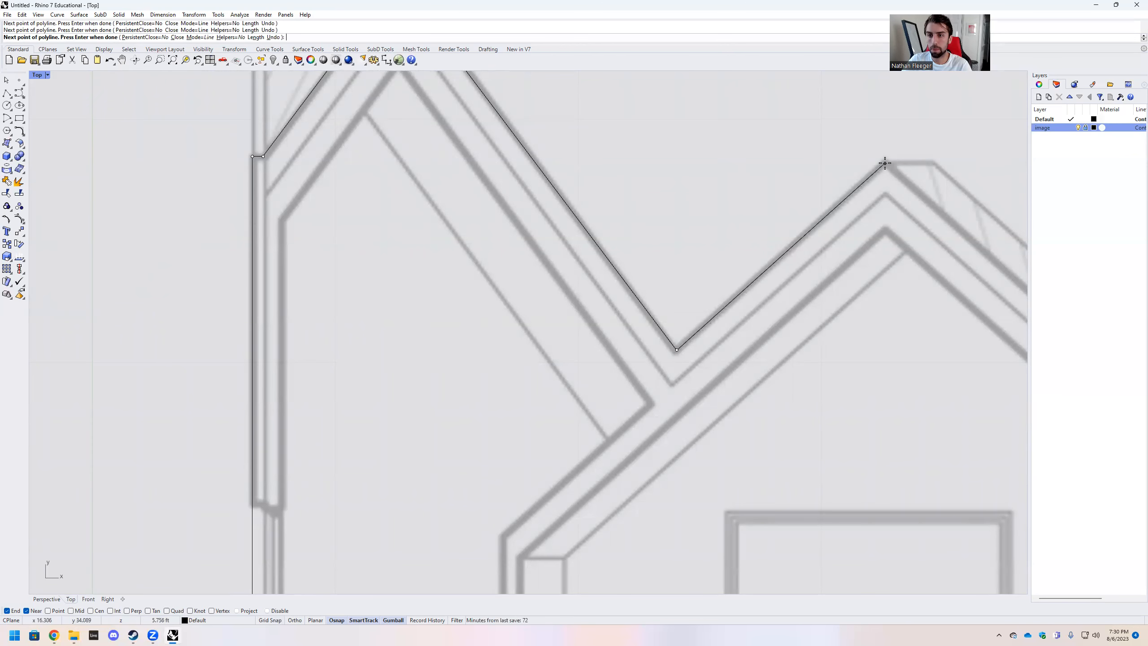
Extend the outline polyline over the lower roof peak to the right eave, ending with its short horizontal ledge
scroll(809, 147, down, 5)
scroll(780, 218, up, 6)
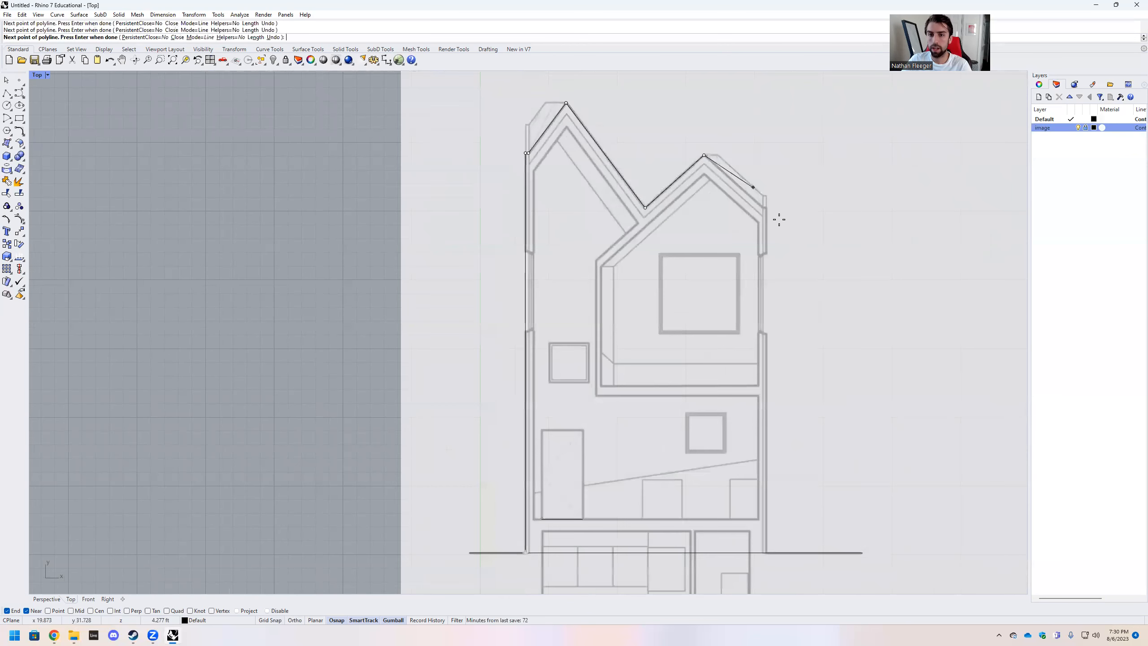
click(745, 202)
shift+click(761, 202)
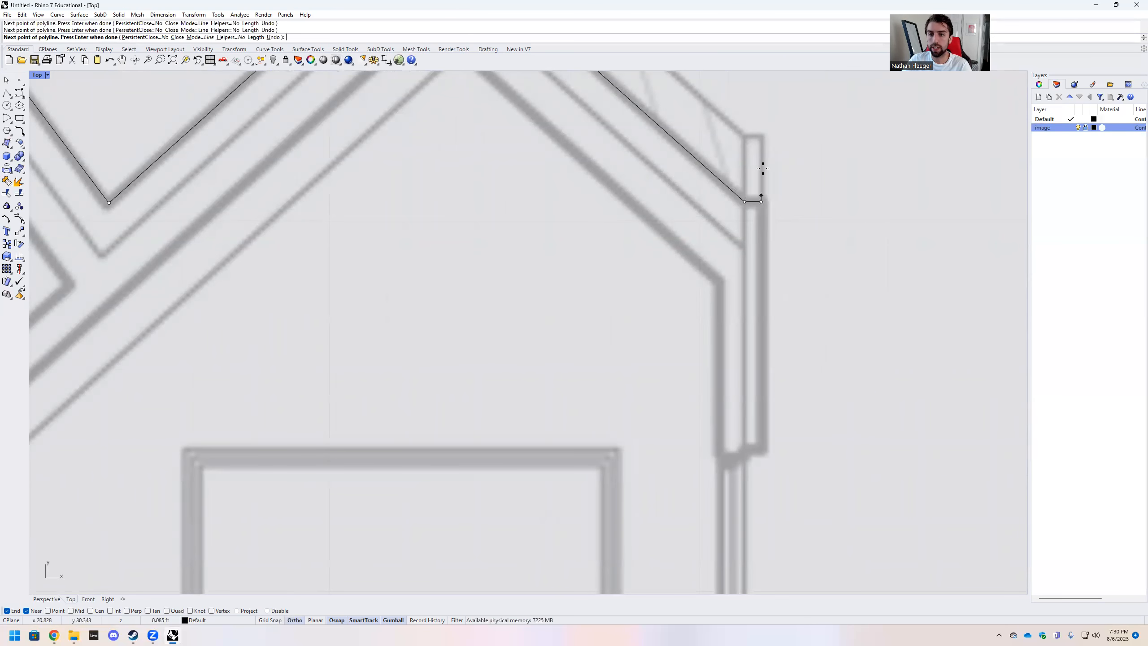
Run the outline polyline straight down the right outer wall to the ground line and finish it
scroll(763, 196, down, 10)
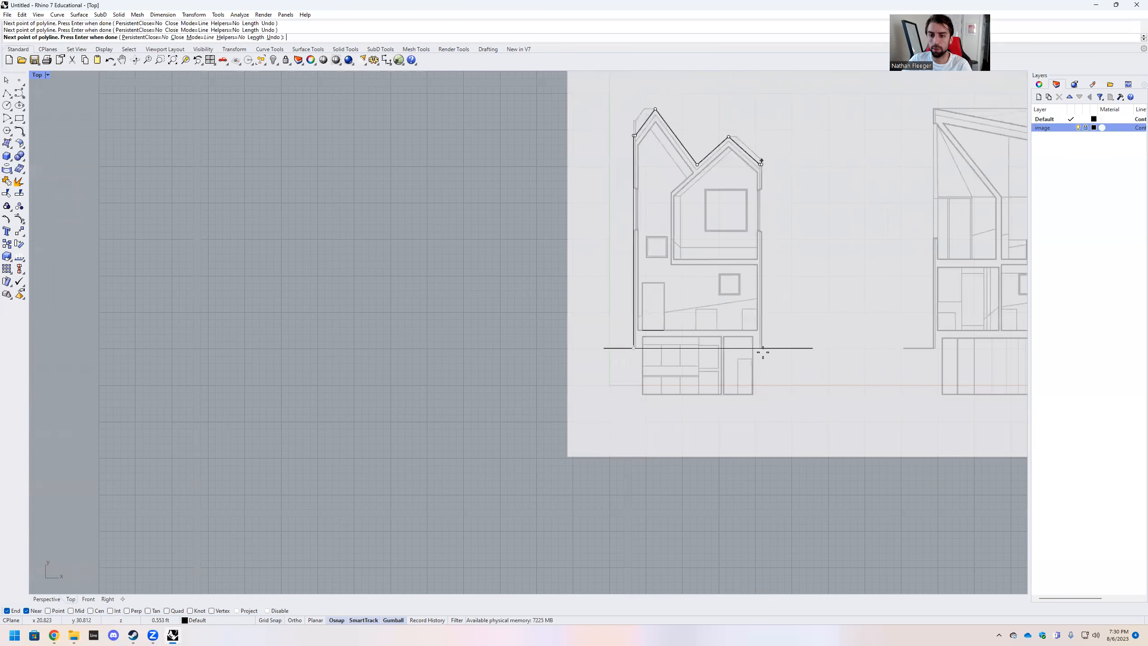
scroll(764, 316, up, 10)
shift+click(754, 276)
key(Return)
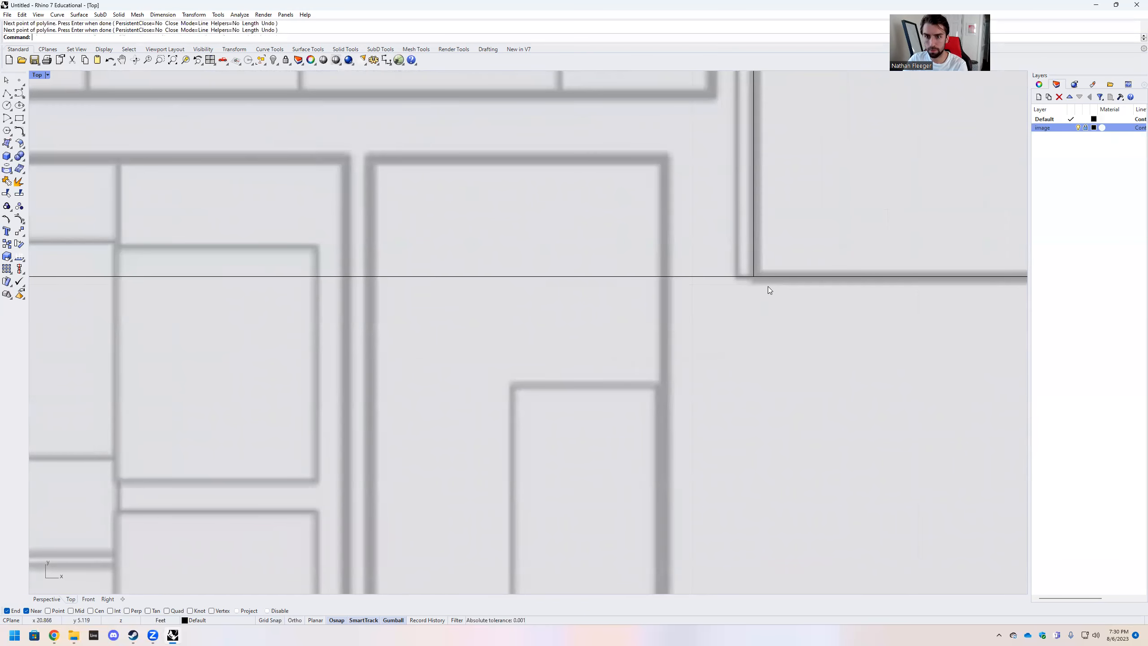
Explode the section's outer outline polyline into separate segments and clear the selection
scroll(798, 329, down, 8)
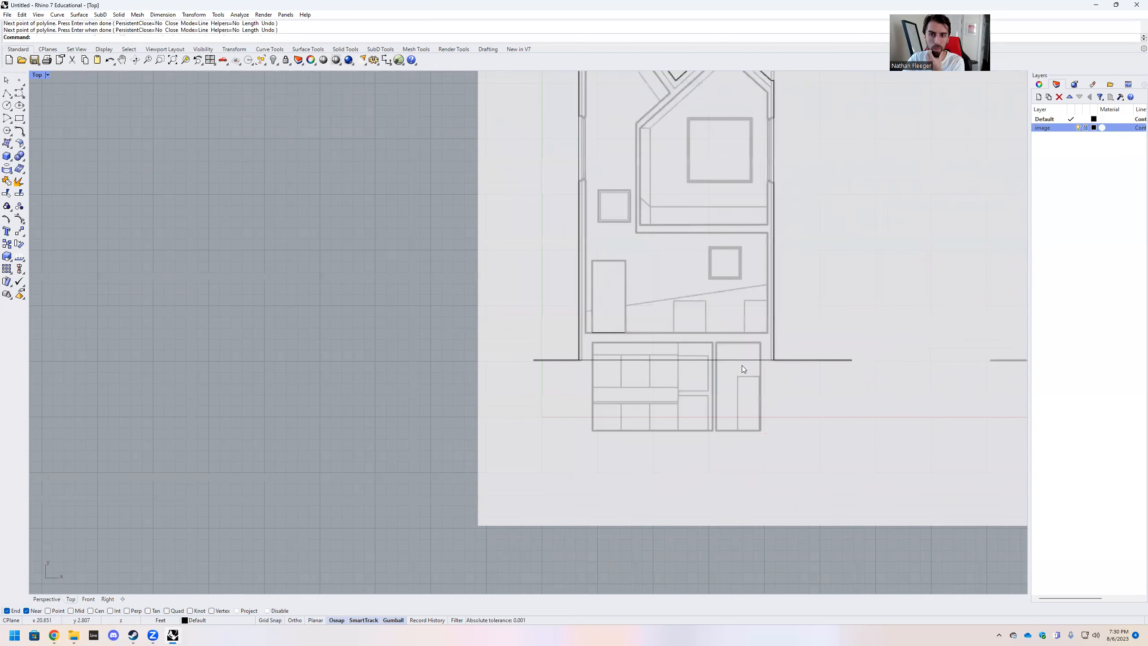
scroll(744, 385, down, 6)
scroll(672, 216, up, 6)
scroll(643, 164, up, 5)
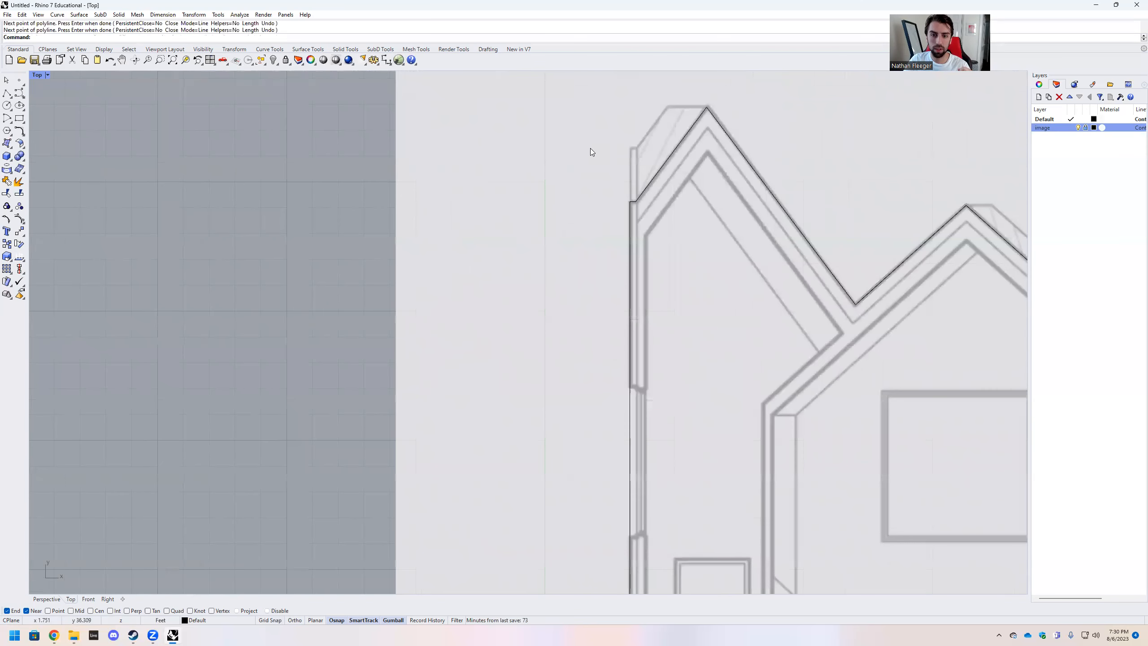
scroll(591, 148, down, 4)
scroll(675, 157, up, 5)
click(600, 196)
text(ex)
key(Return)
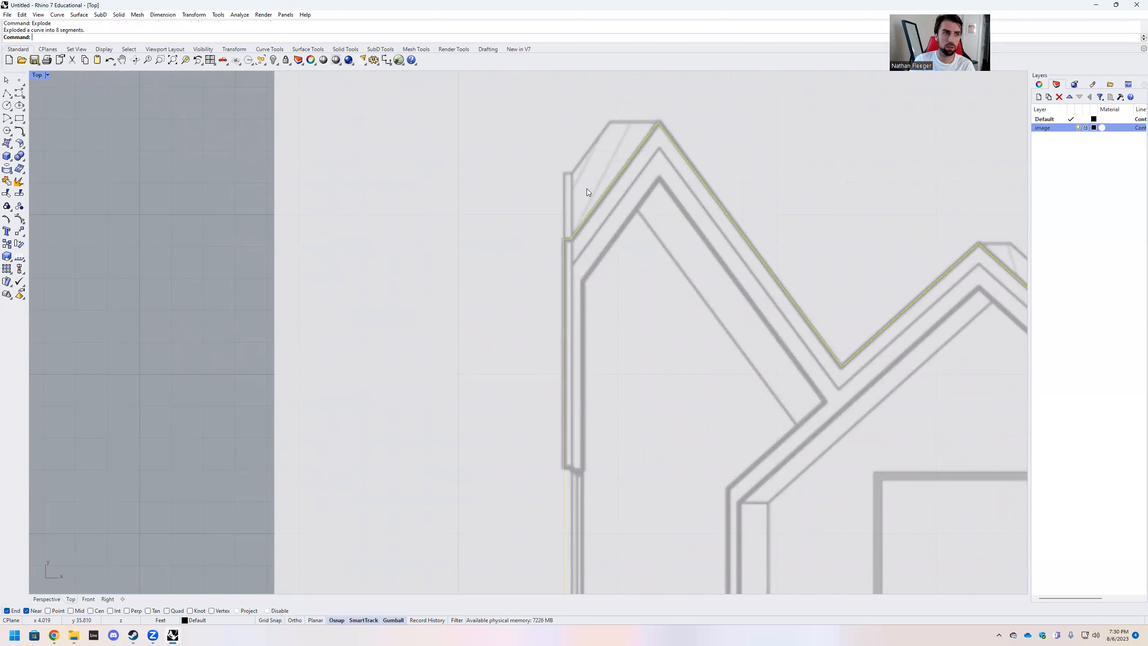
key(Escape)
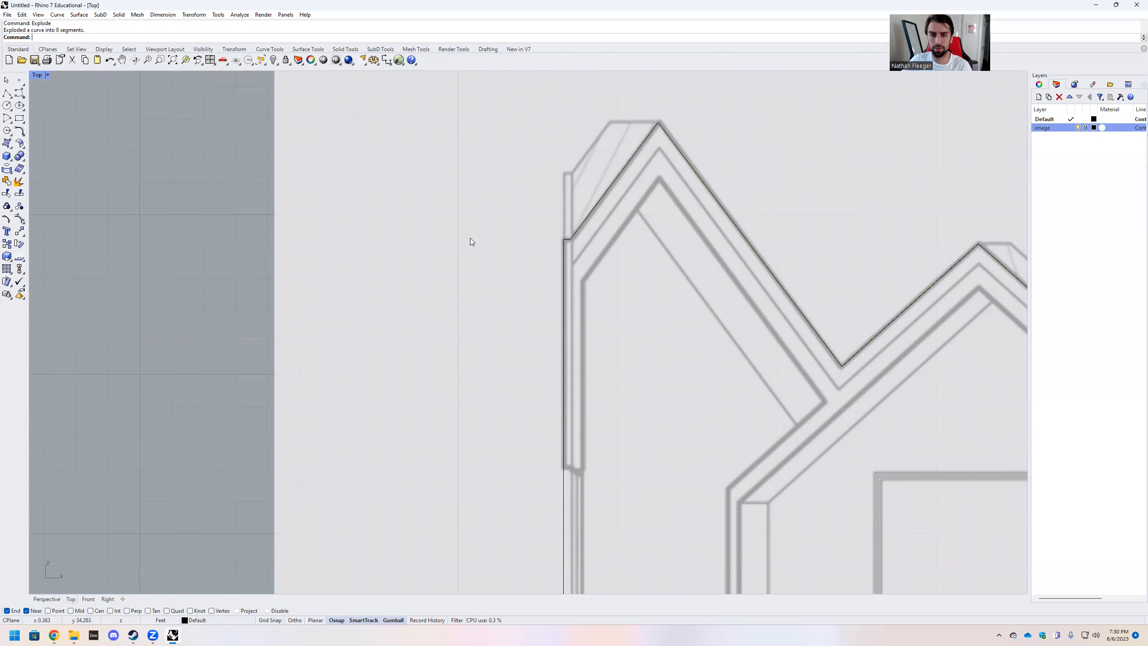
Offset both roof slopes of the taller left gable inward by 1 ft
scroll(549, 225, down, 3)
scroll(553, 231, up, 2)
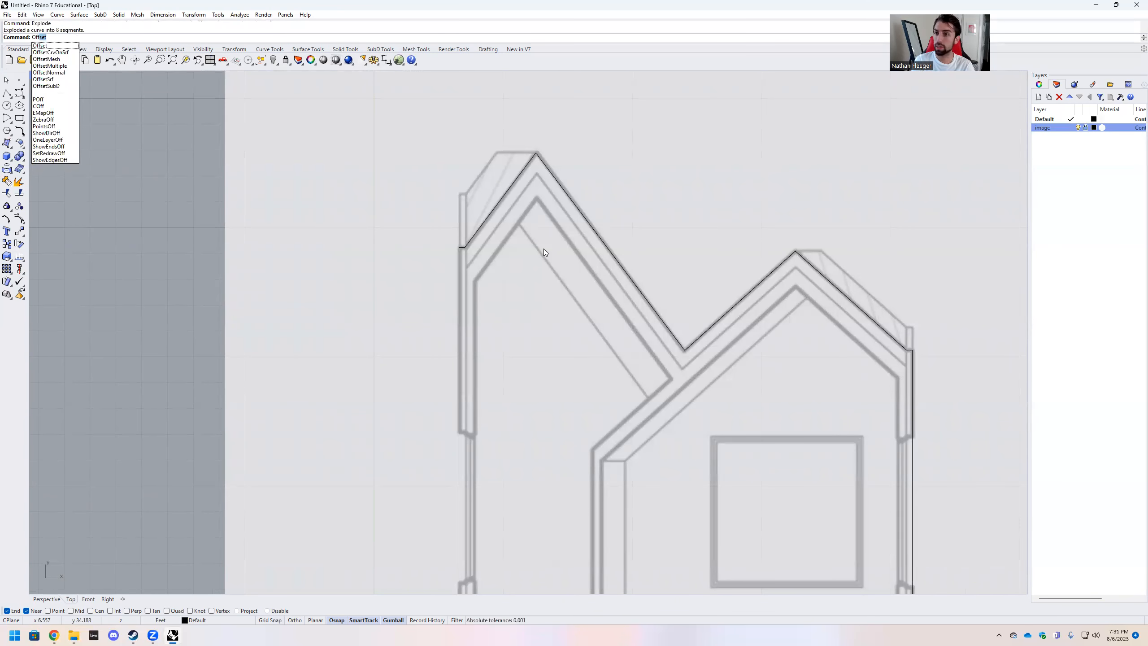
key(Return)
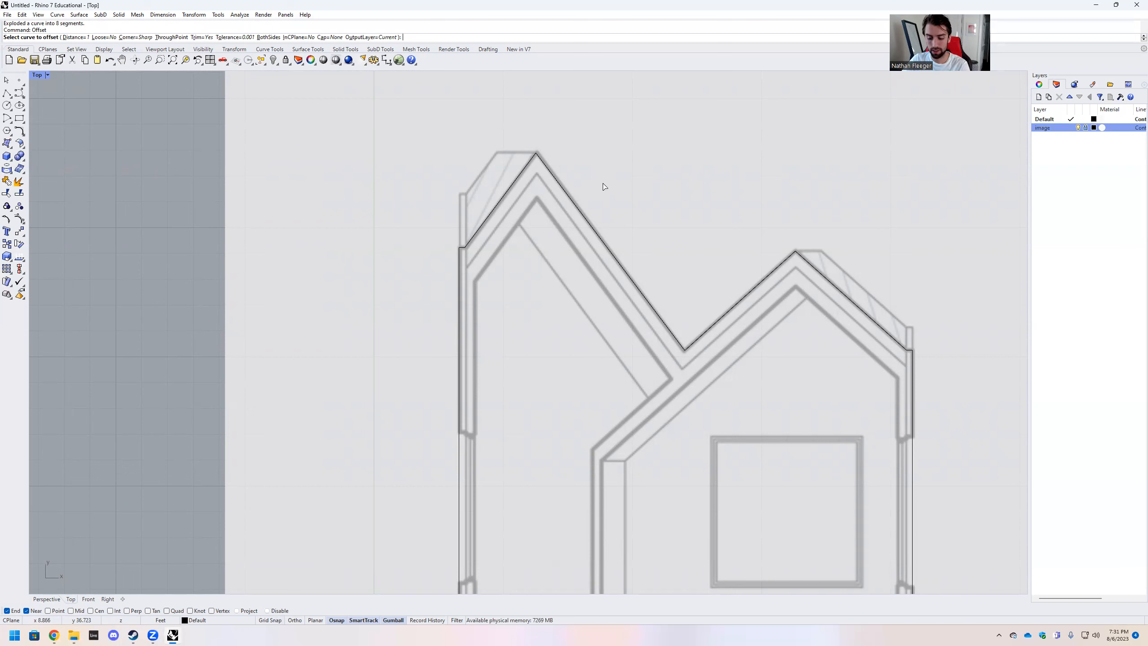
click(568, 194)
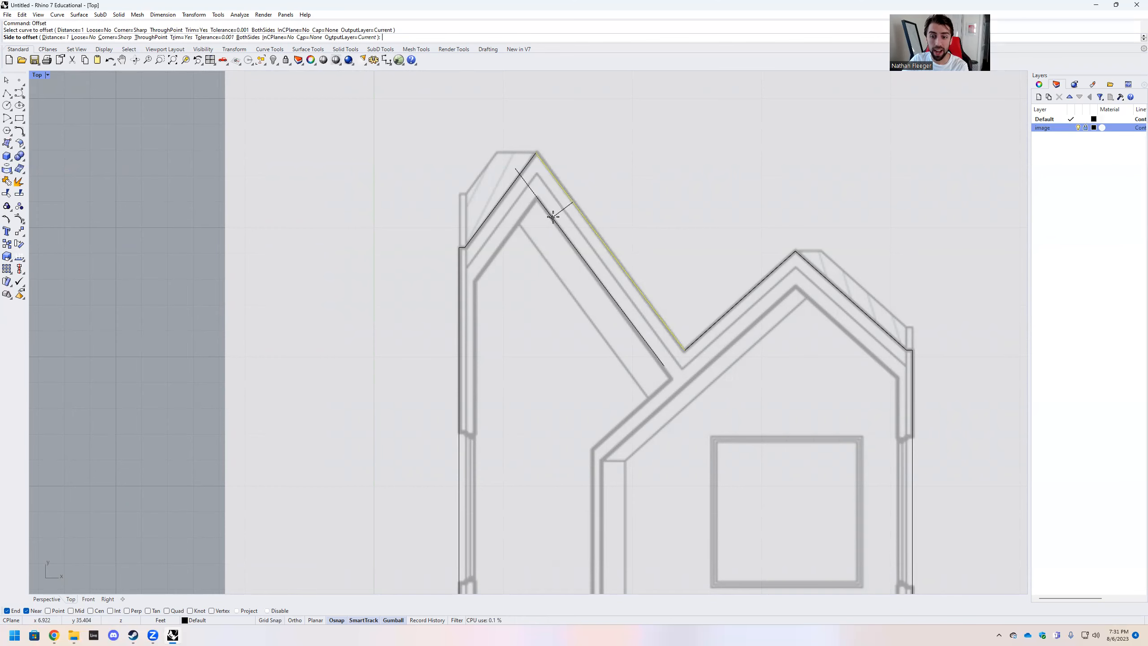
scroll(552, 212, up, 5)
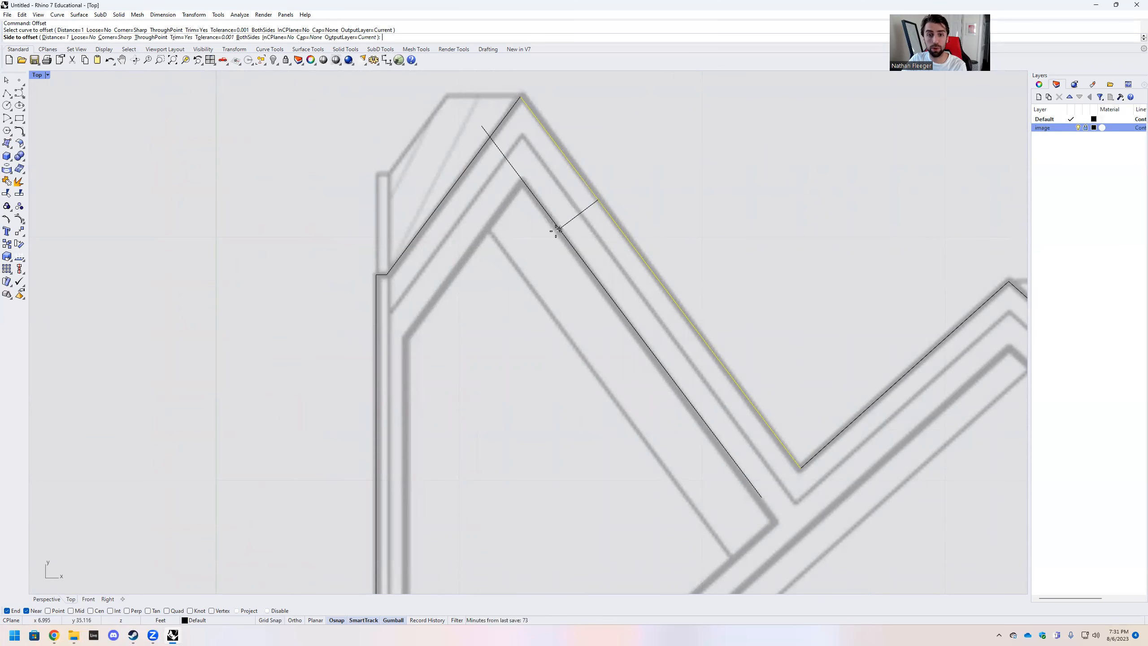
click(557, 230)
key(Return)
click(449, 191)
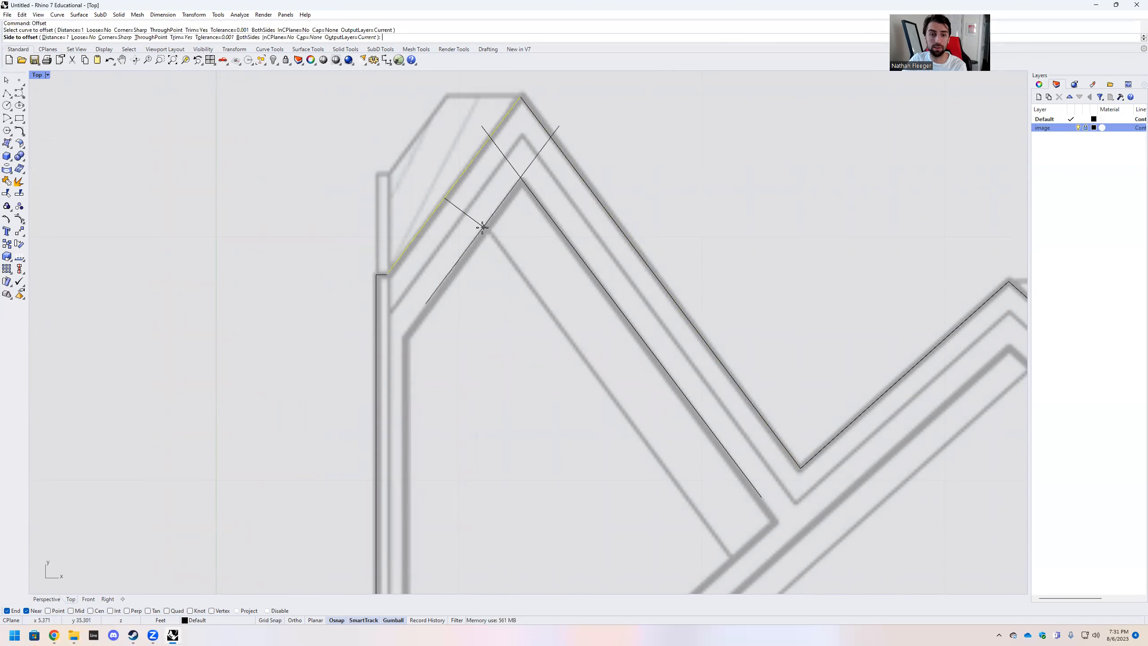
click(497, 243)
Offset both roof slopes of the lower right gable inward by 1 ft
scroll(606, 309, down, 3)
scroll(660, 333, up, 5)
key(Return)
click(649, 331)
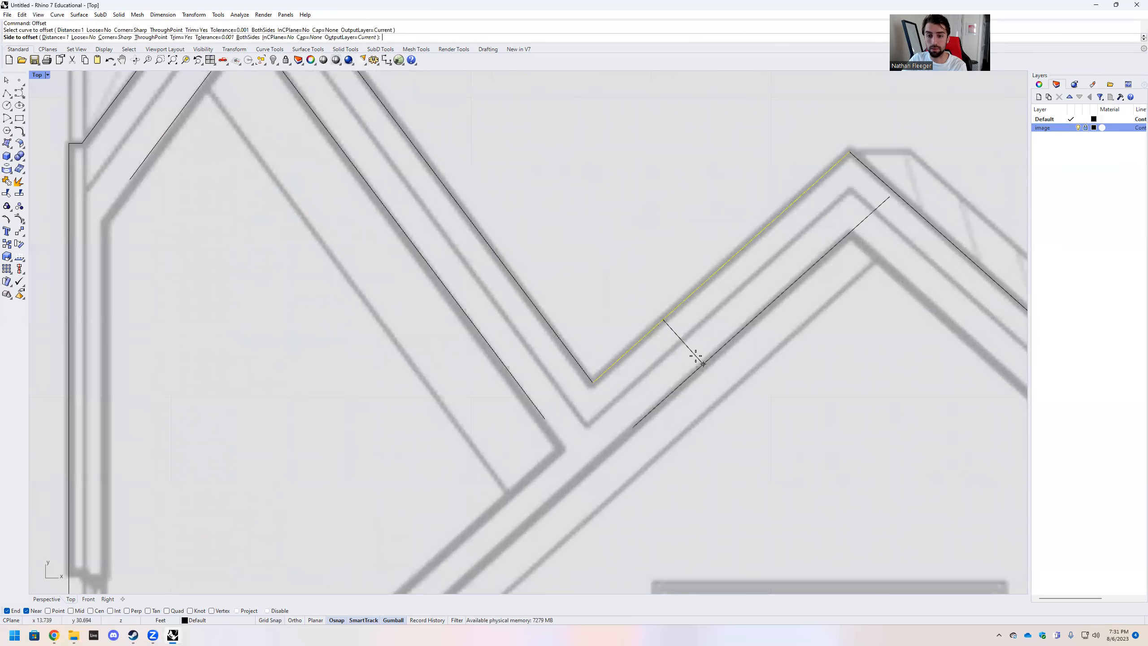
click(692, 354)
scroll(643, 316, down, 3)
scroll(777, 318, up, 4)
key(Return)
click(782, 292)
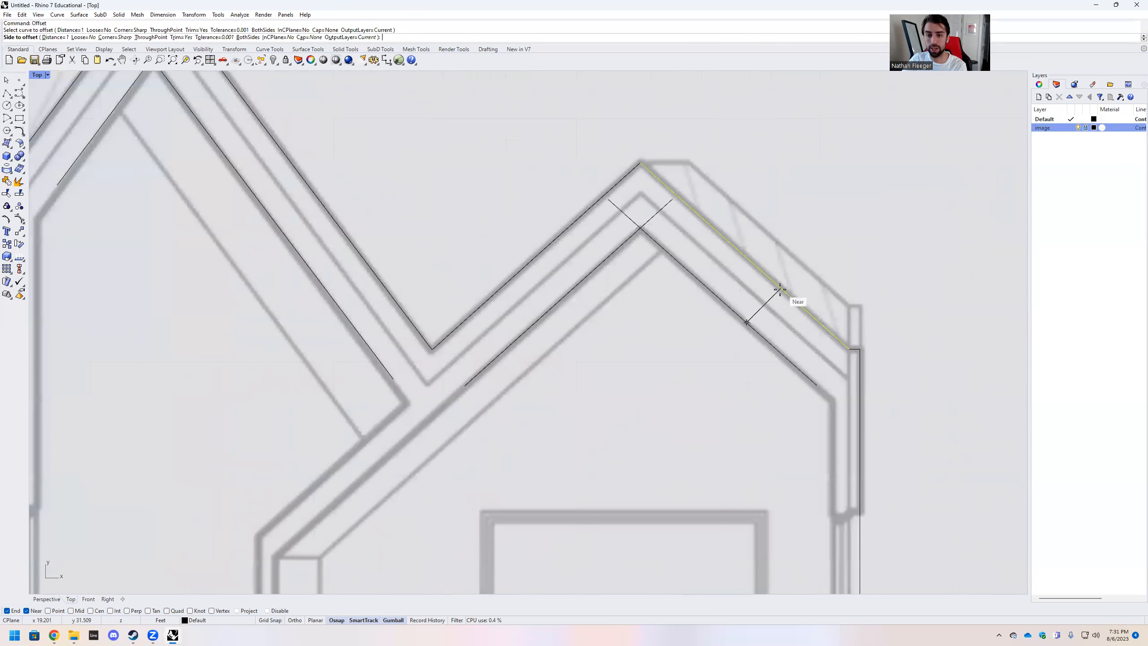
click(712, 325)
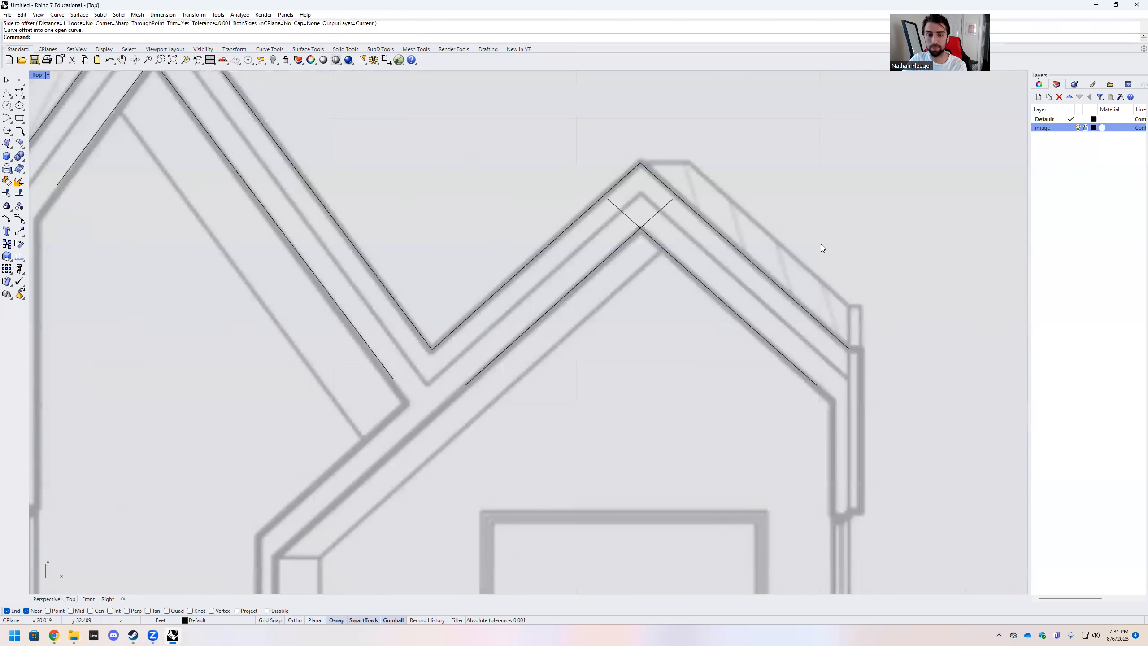
Start a polyline near the upper end of the taller gable's inner left wall and run it straight down to the floor corner using Ortho
scroll(816, 207, down, 3)
scroll(554, 131, up, 4)
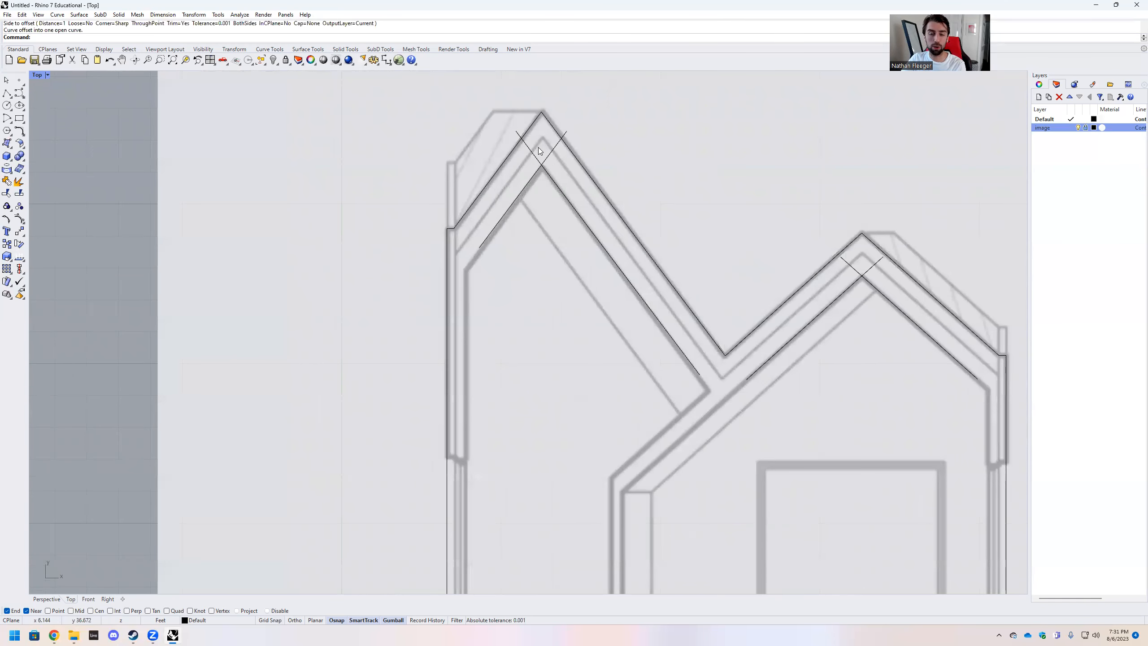
scroll(538, 152, down, 4)
scroll(520, 221, down, 1)
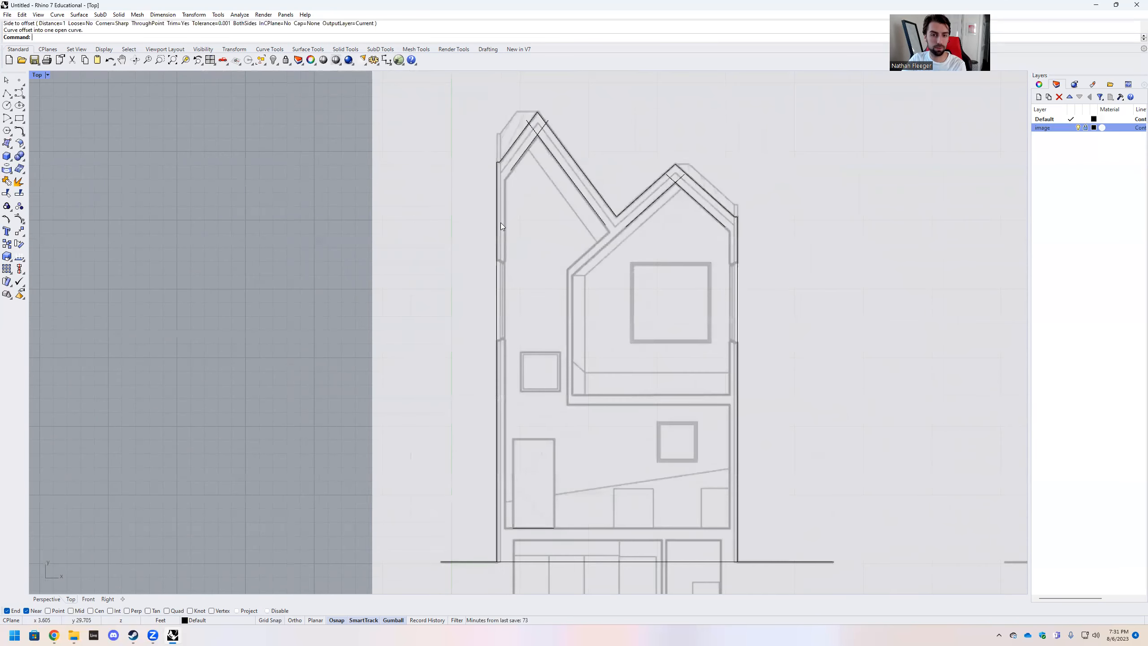
scroll(525, 387, down, 1)
scroll(520, 387, up, 3)
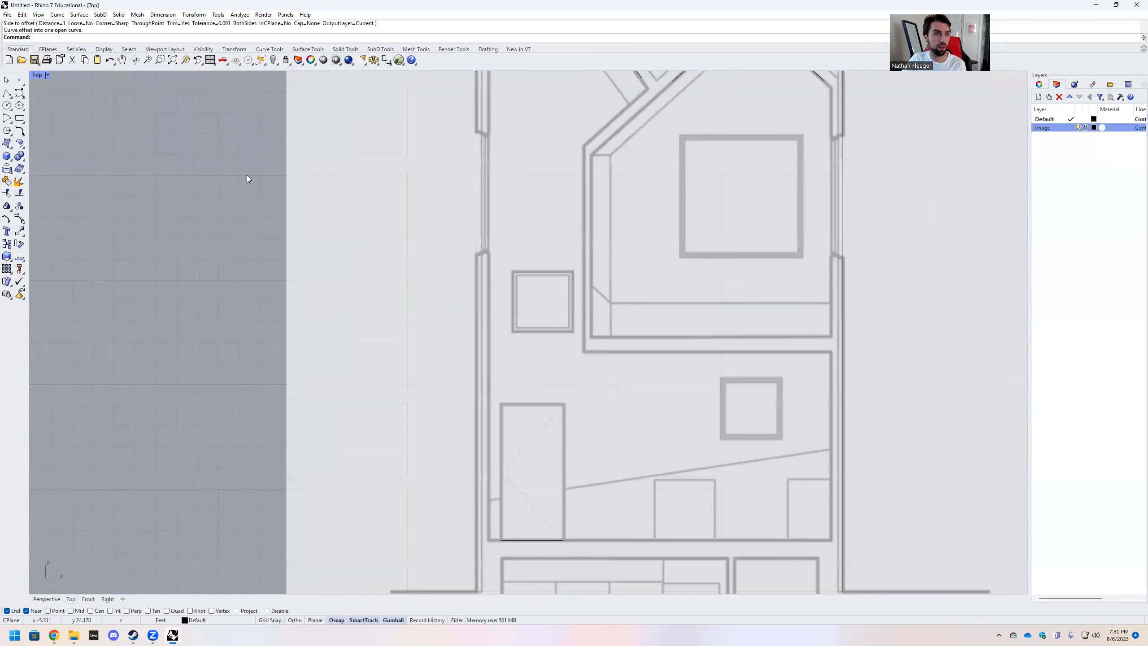
click(7, 93)
scroll(410, 351, down, 3)
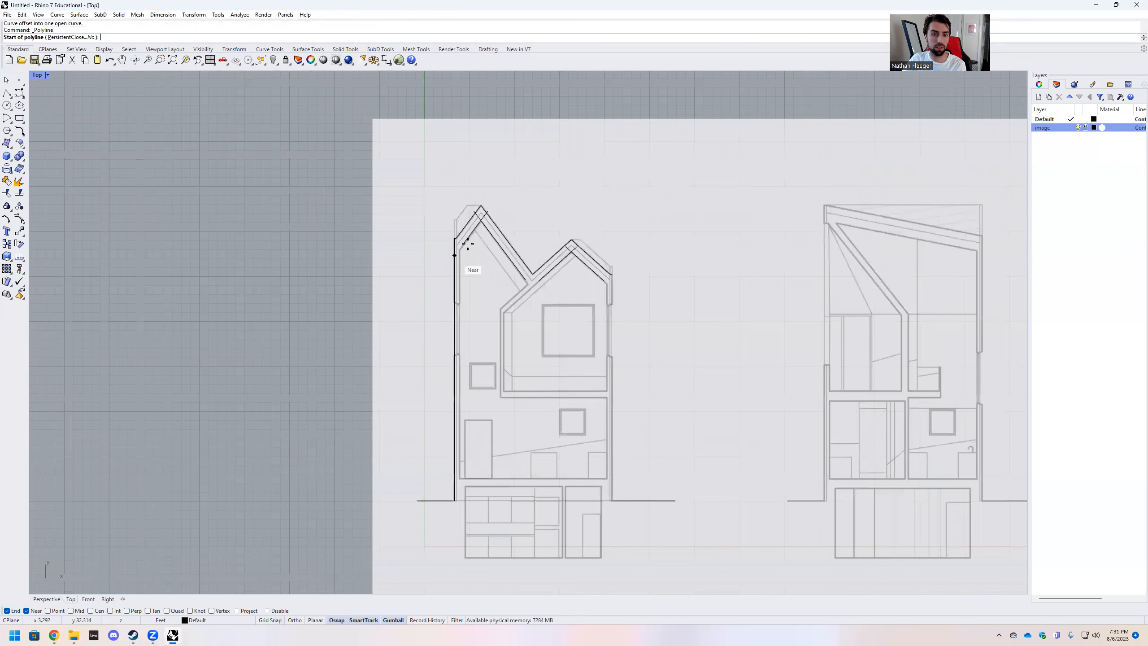
scroll(468, 244, up, 6)
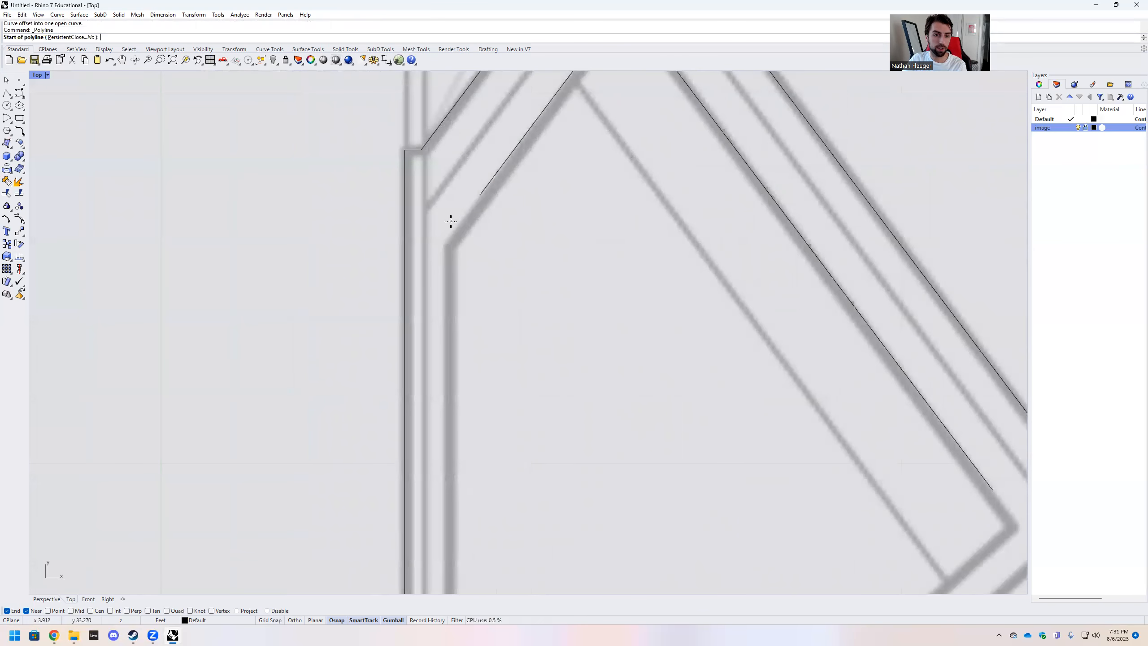
click(449, 222)
key(F8)
scroll(445, 225, down, 5)
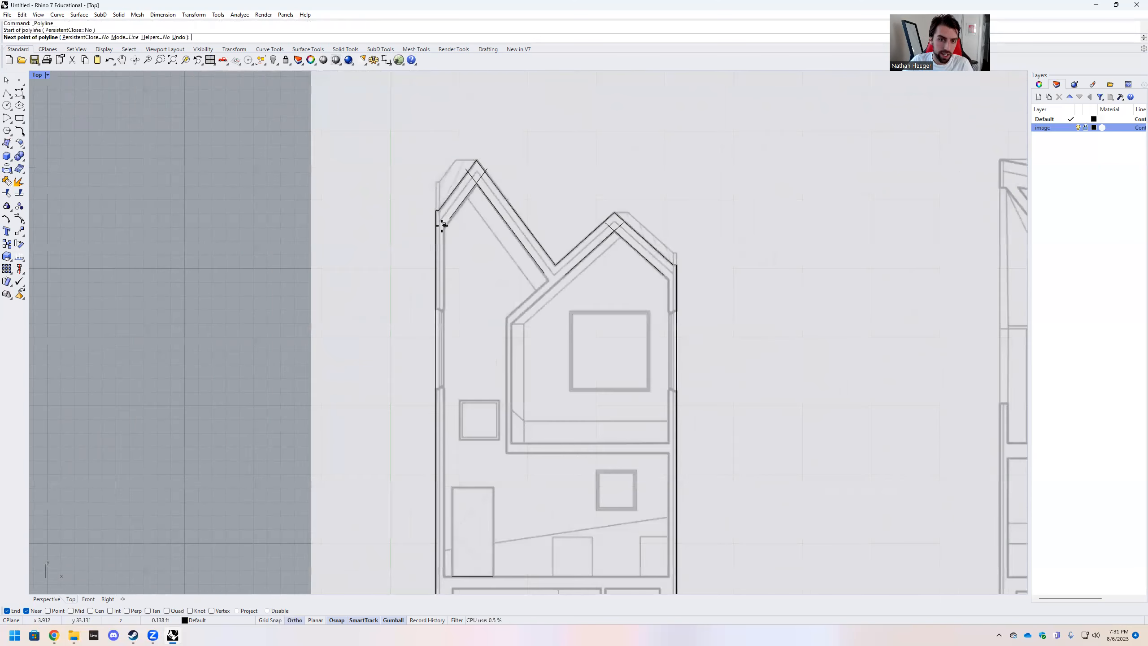
scroll(450, 520, up, 6)
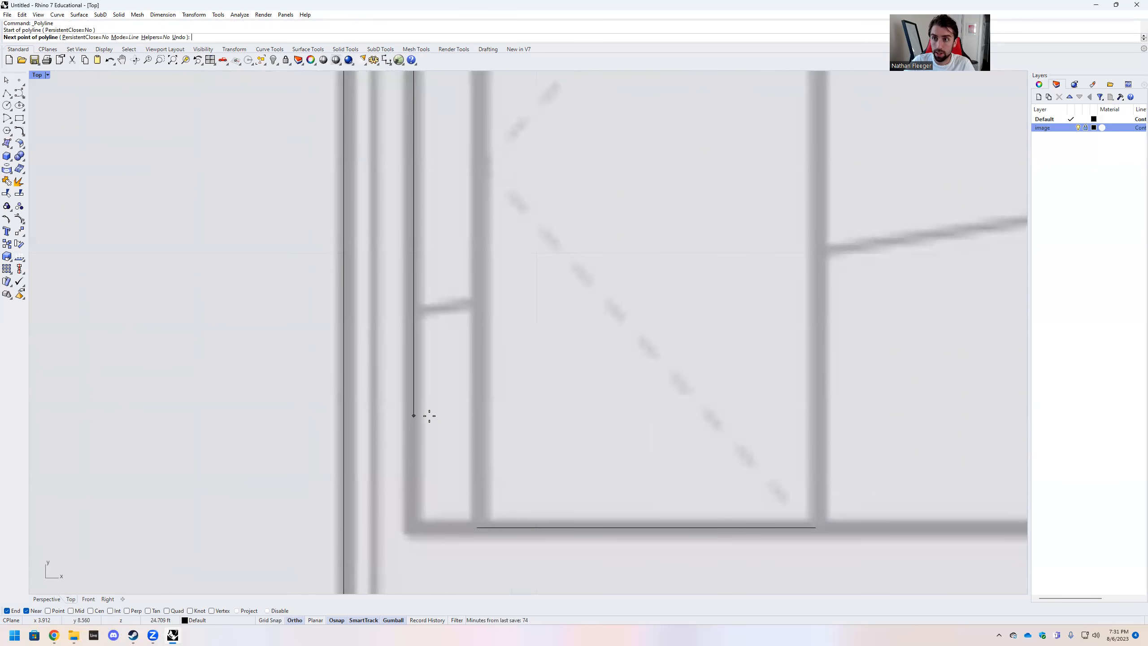
scroll(422, 520, up, 3)
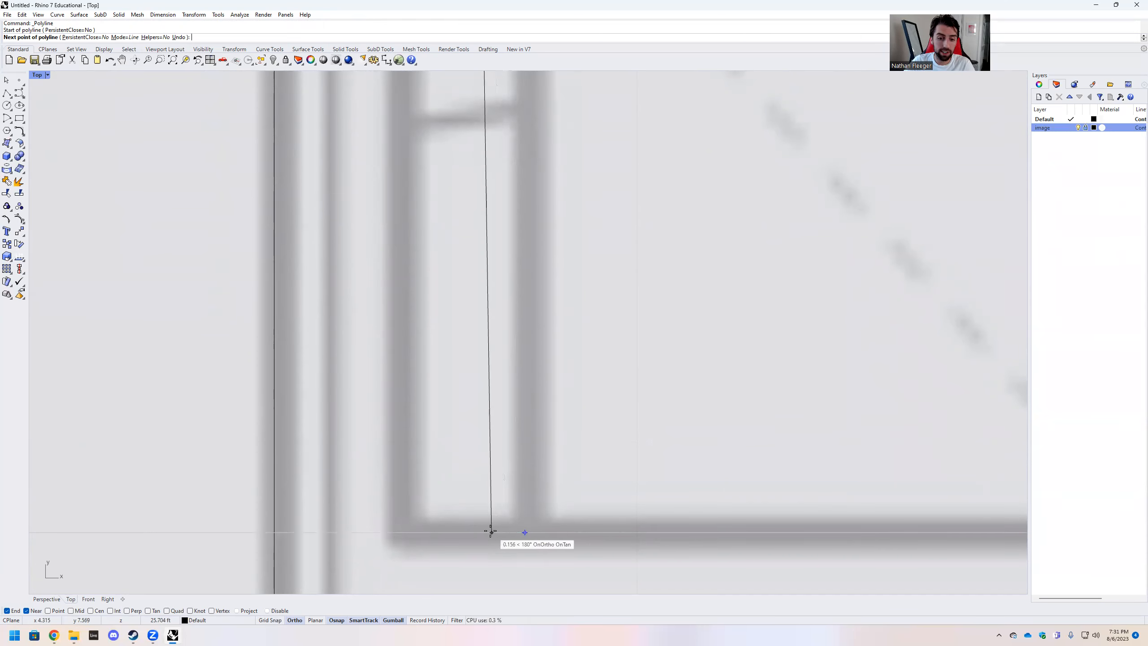
click(405, 532)
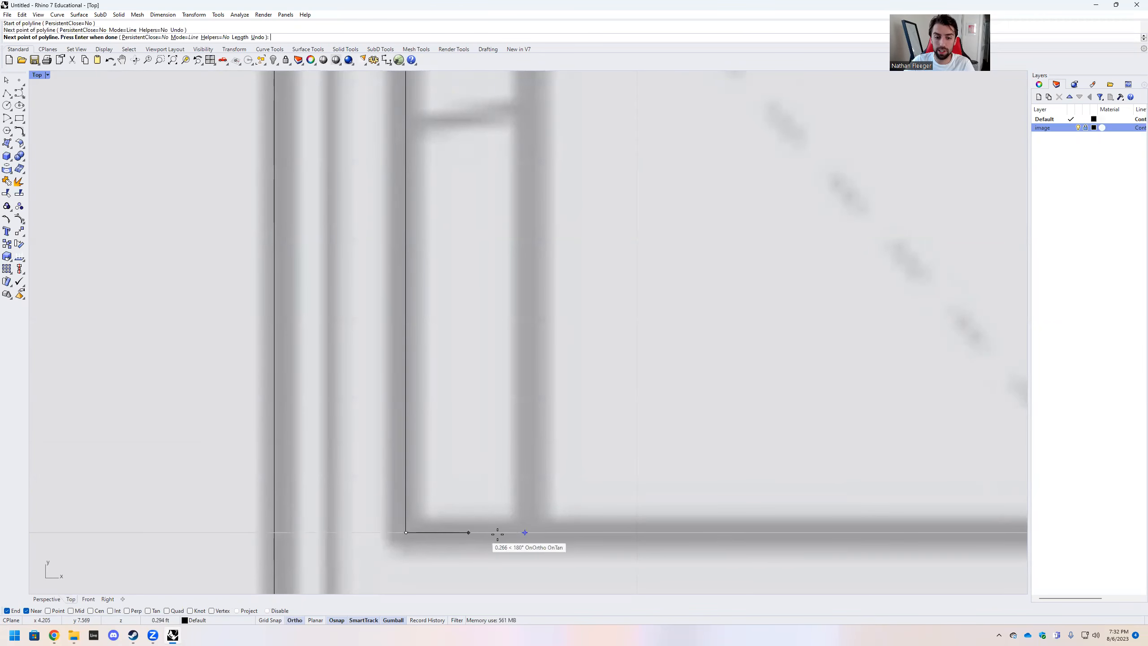
Continue the inner wall polyline horizontally along the floor line to the corner with the inner right wall
scroll(495, 534, down, 6)
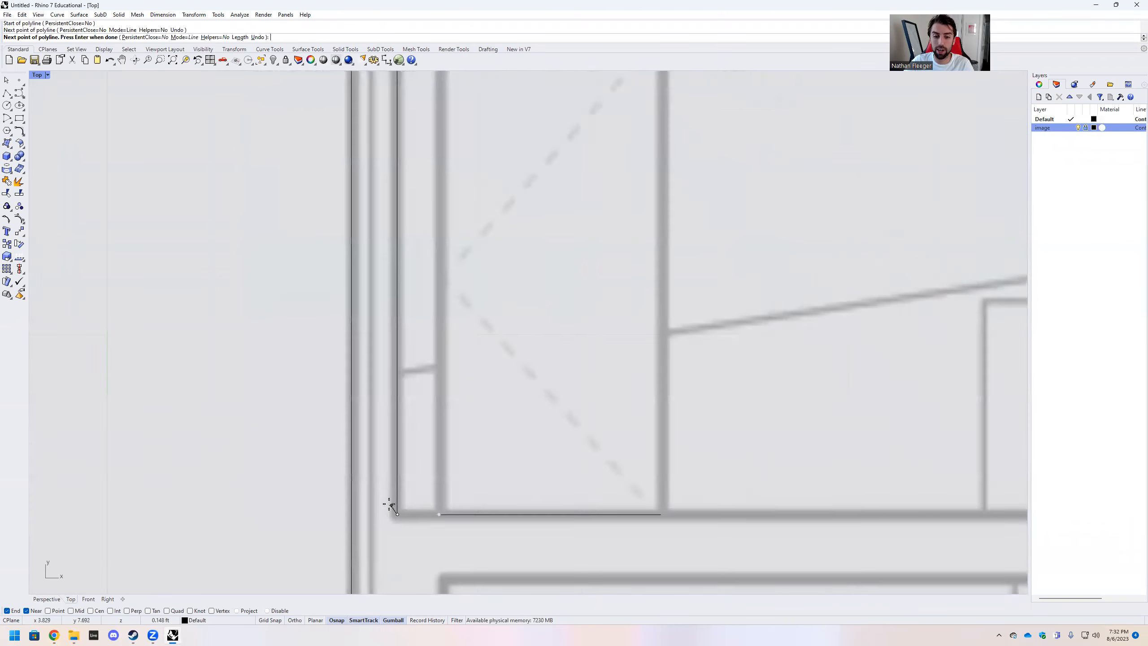
scroll(531, 504, down, 3)
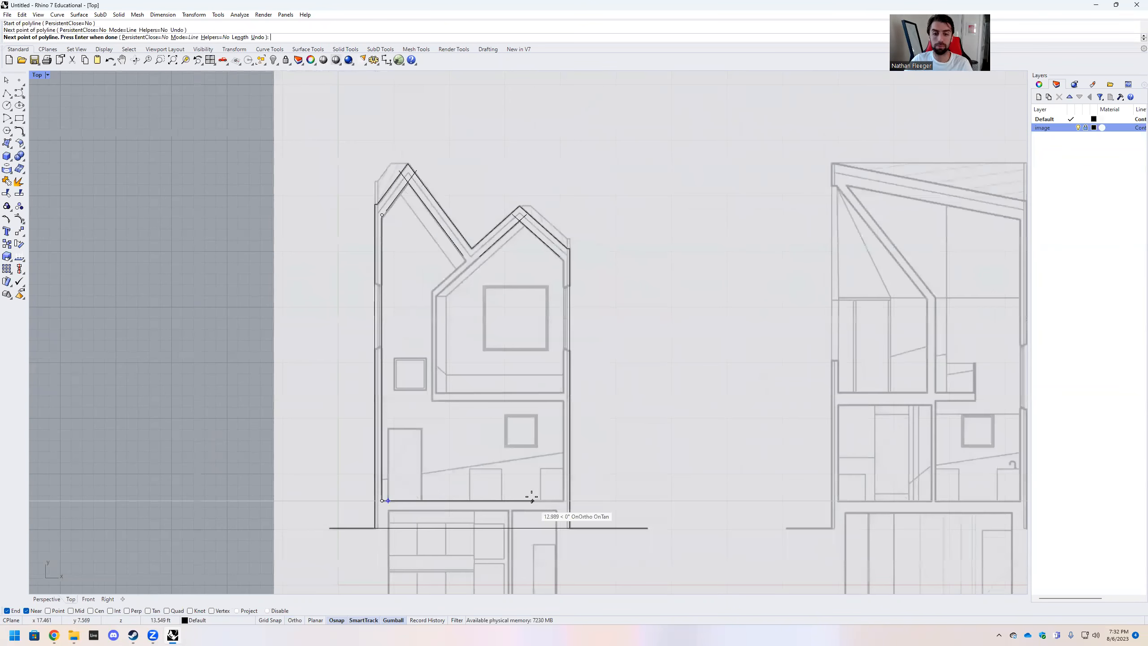
scroll(559, 520, up, 8)
scroll(649, 499, up, 3)
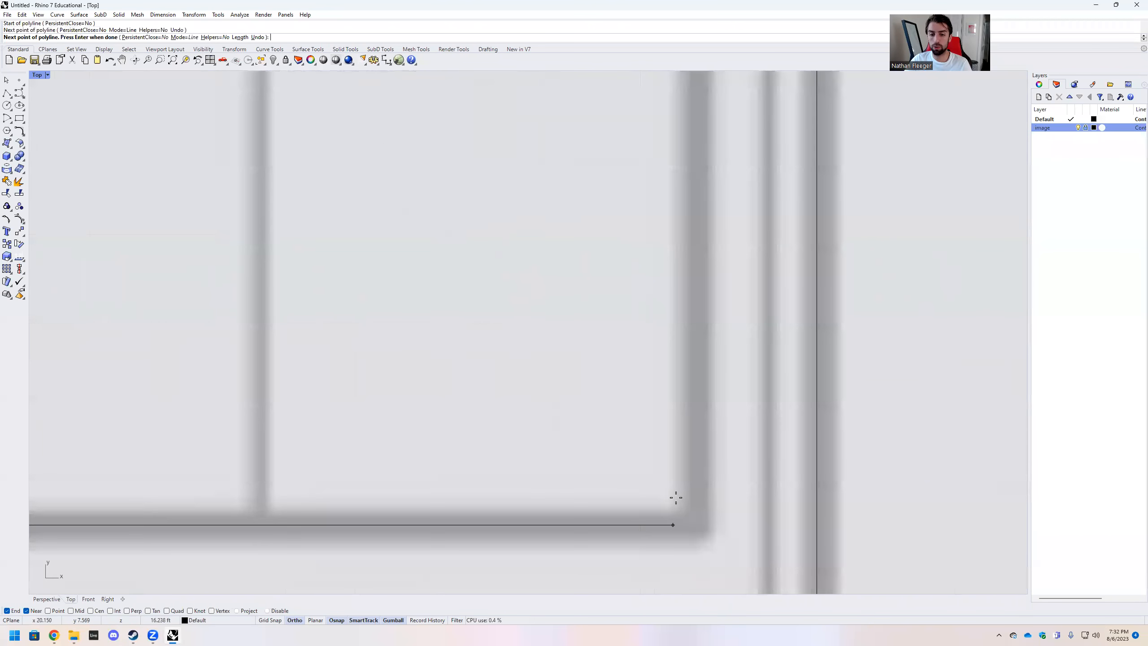
click(693, 523)
Run the inner wall polyline straight up the right wall to just past the lower gable's roof underside and finish it
scroll(692, 524, down, 2)
scroll(692, 523, down, 5)
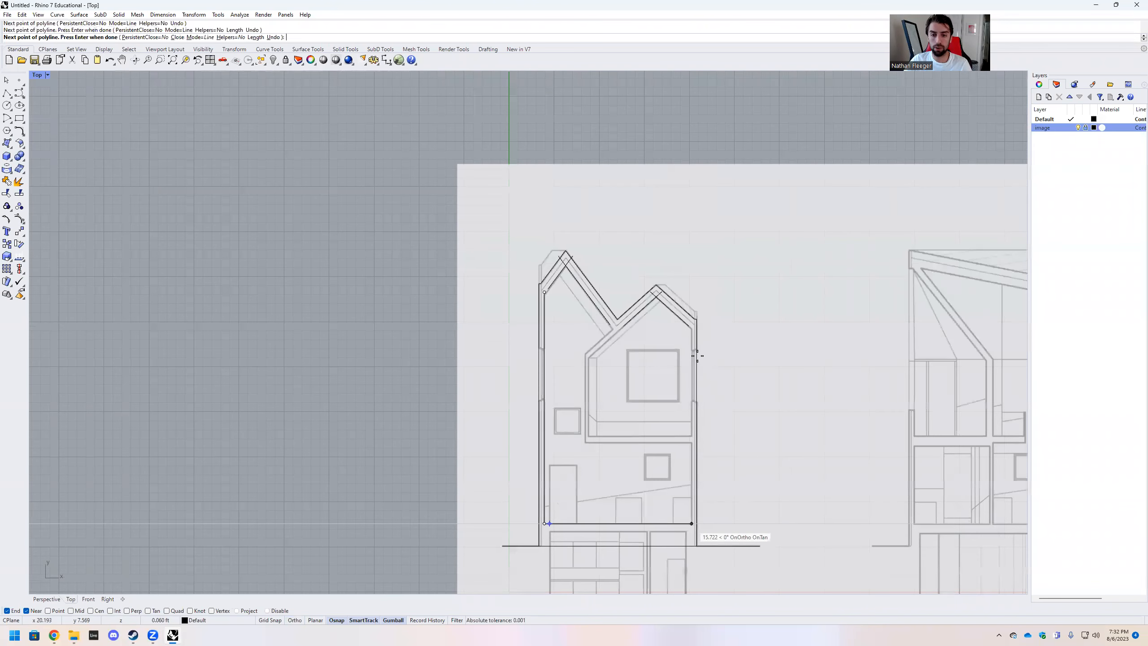
scroll(696, 326, up, 5)
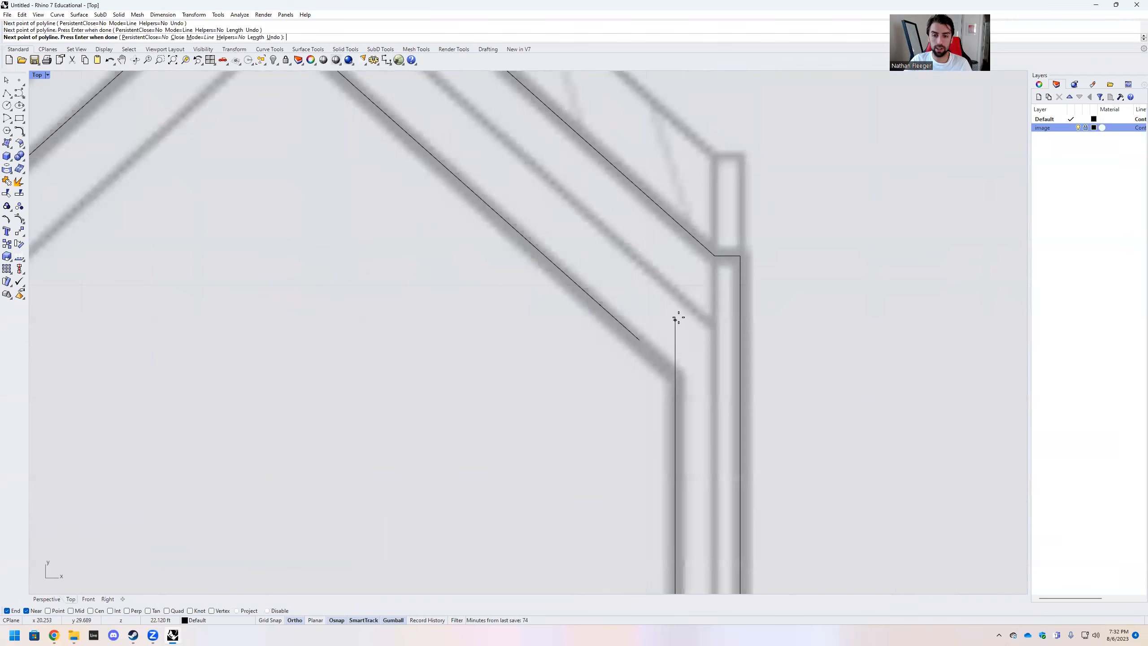
shift+click(678, 318)
key(Return)
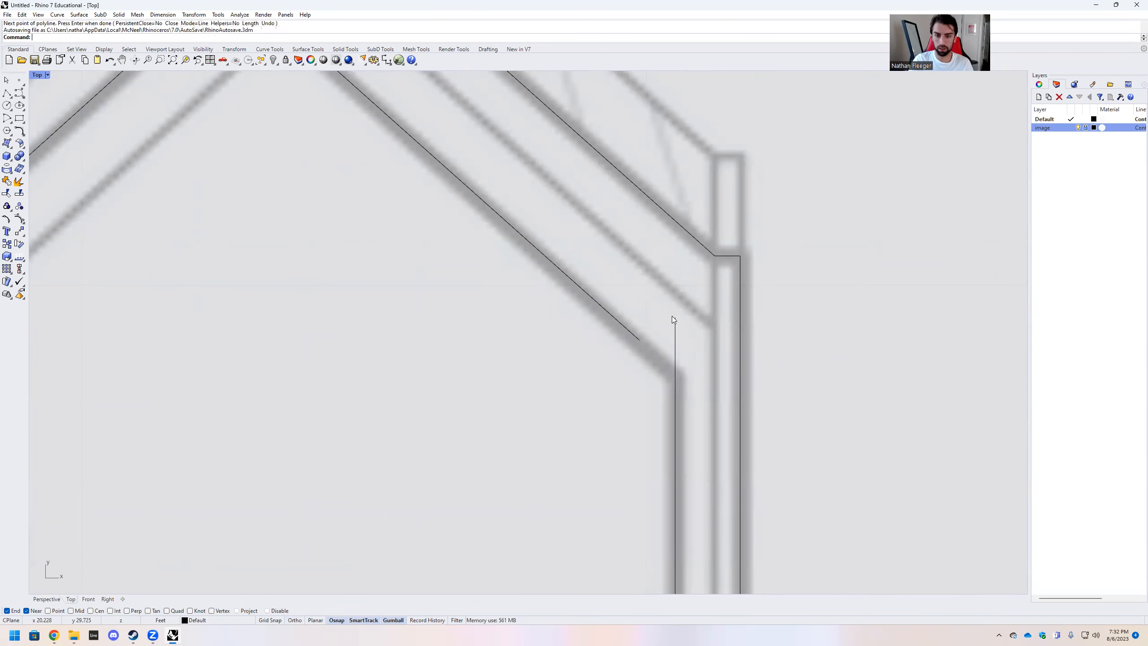
Draw a rectangle tracing the outline of the larger basement room below the ground floor
scroll(837, 318, down, 10)
scroll(839, 363, down, 8)
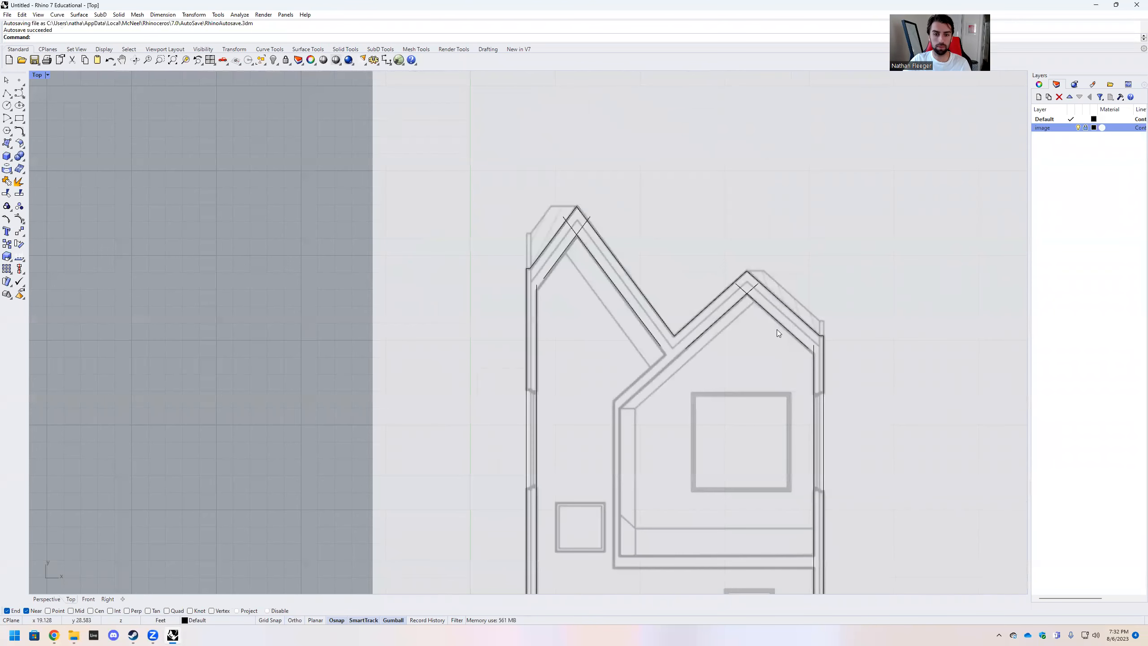
middle_click(789, 353)
scroll(731, 241, down, 4)
right_drag(762, 252, 721, 202)
scroll(722, 202, down, 2)
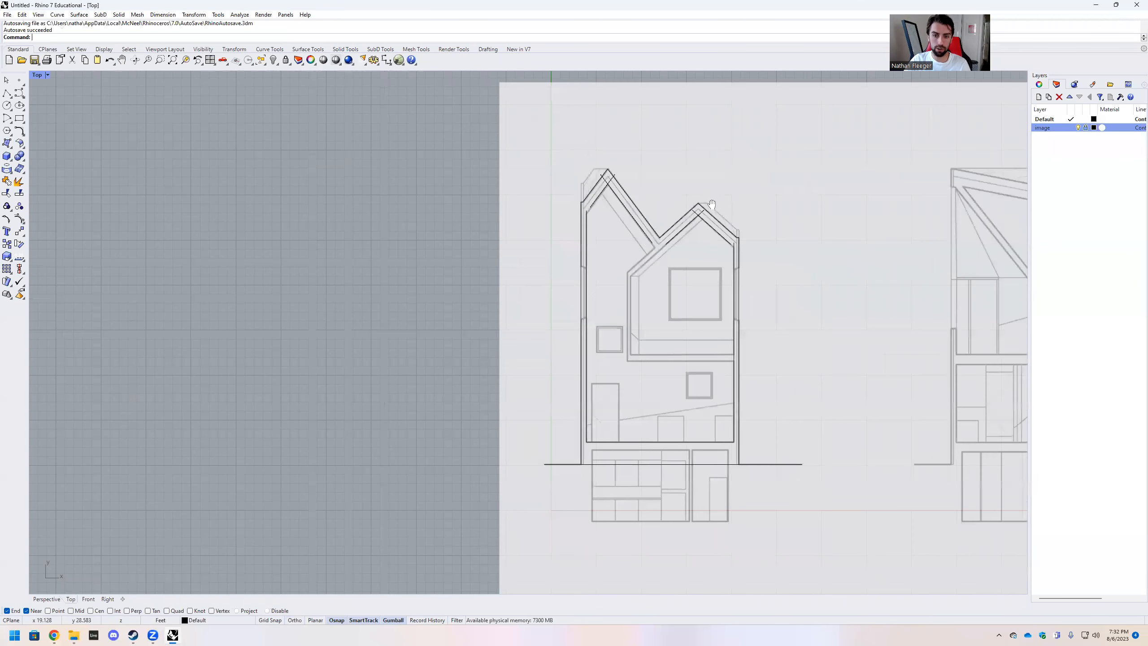
right_drag(718, 301, 695, 300)
scroll(622, 422, up, 2)
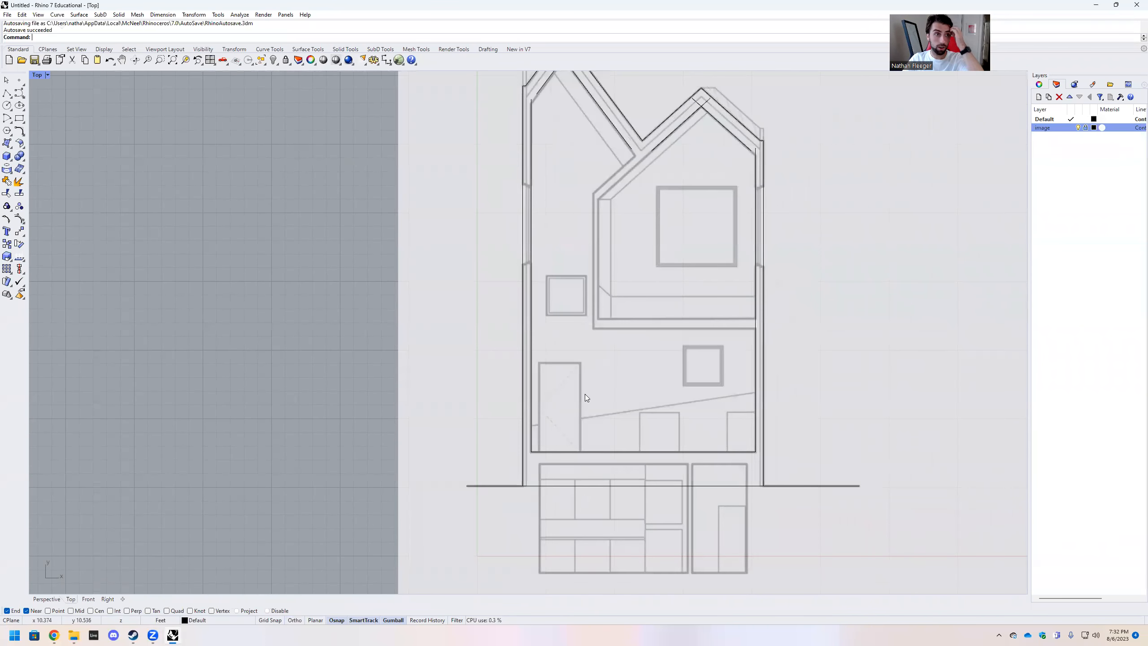
click(19, 119)
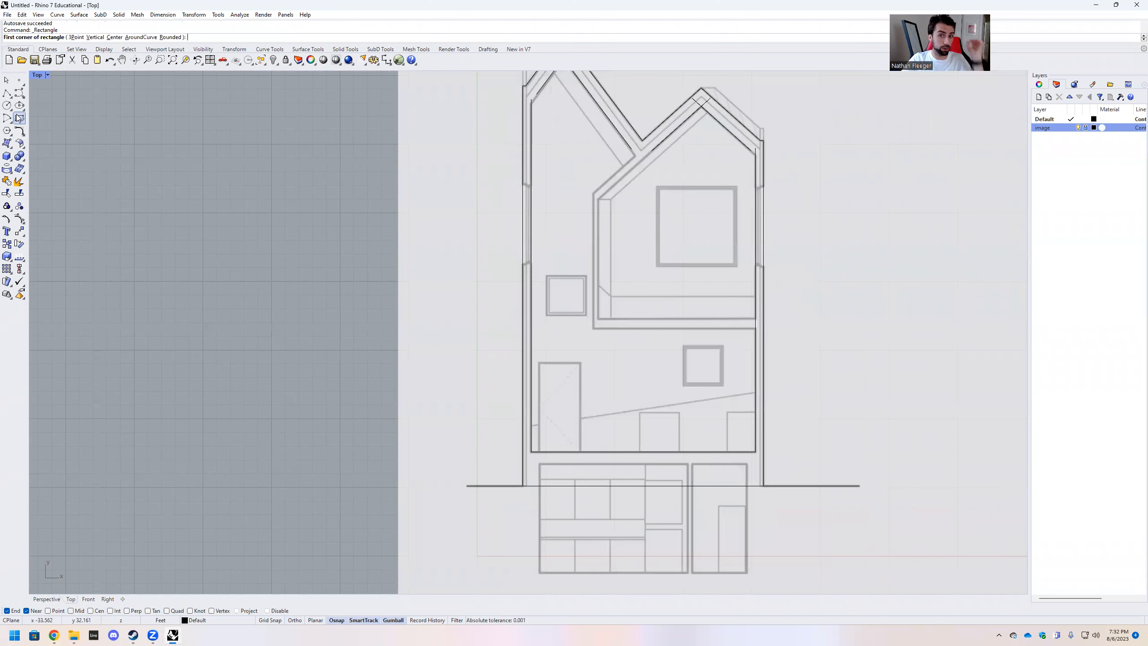
scroll(618, 316, down, 2)
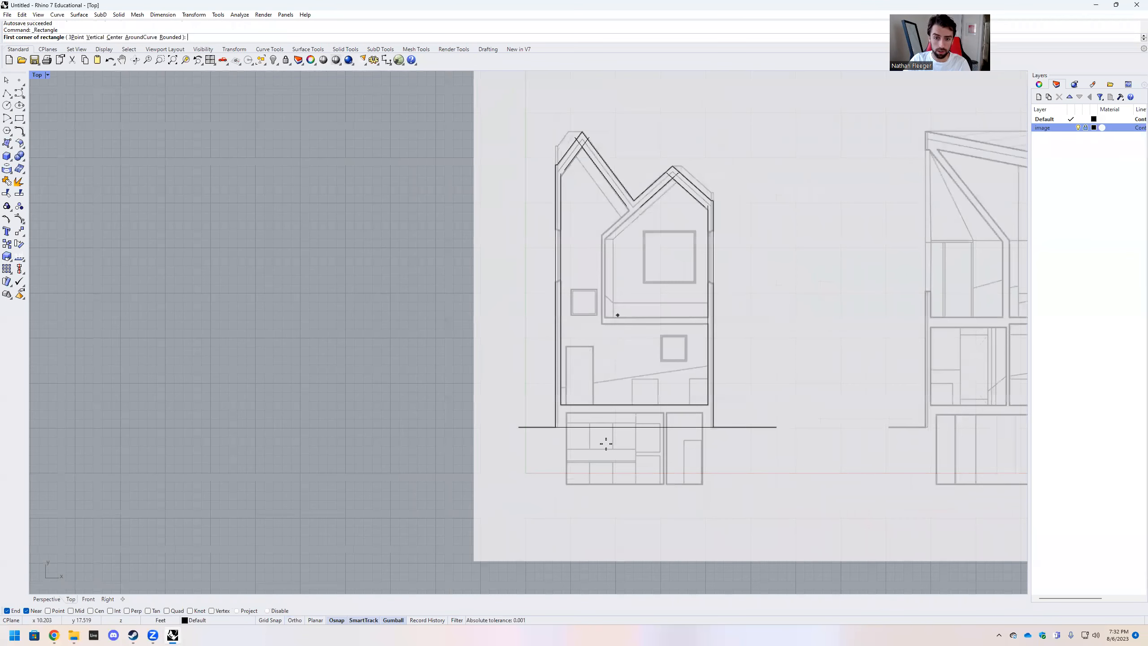
scroll(608, 441, up, 5)
click(468, 254)
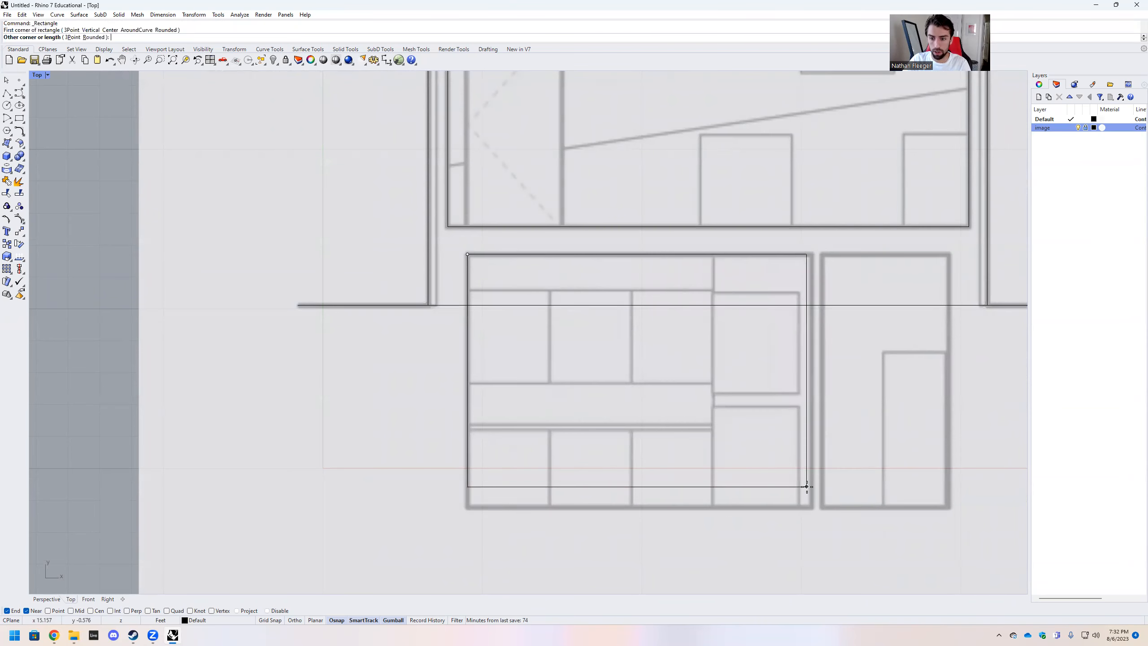
scroll(807, 486, up, 2)
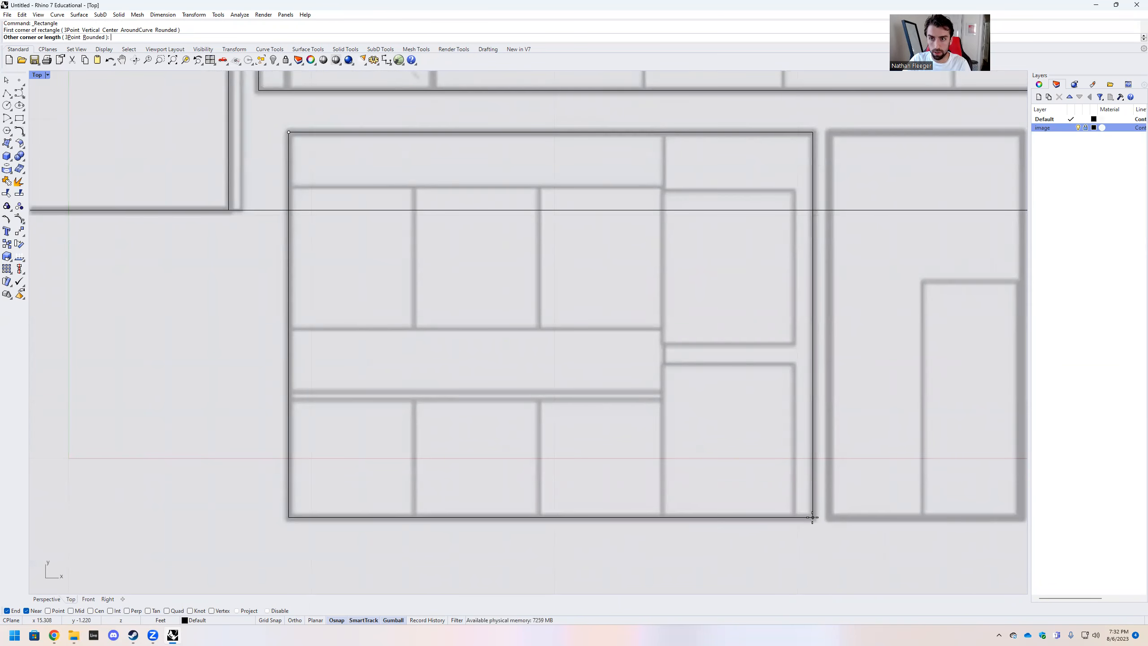
click(813, 518)
Draw a second rectangle from the larger basement room's upper right corner to the smaller room's lower right corner
key(Return)
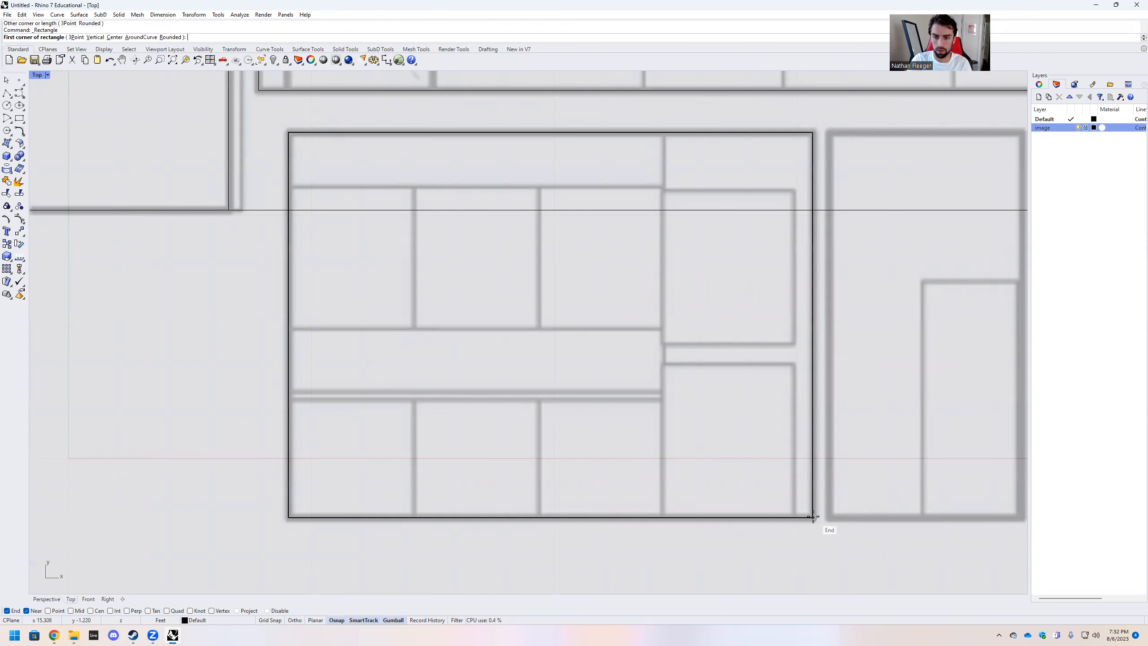
click(18, 119)
click(814, 133)
scroll(627, 304, down, 2)
scroll(814, 402, up, 2)
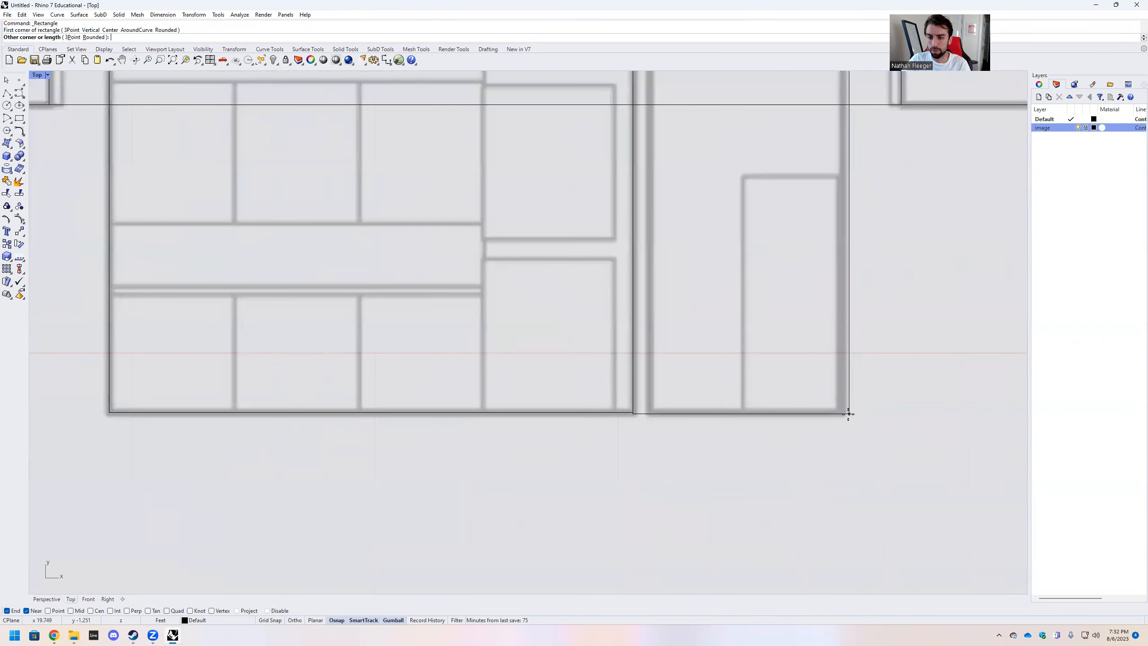
scroll(628, 409, up, 2)
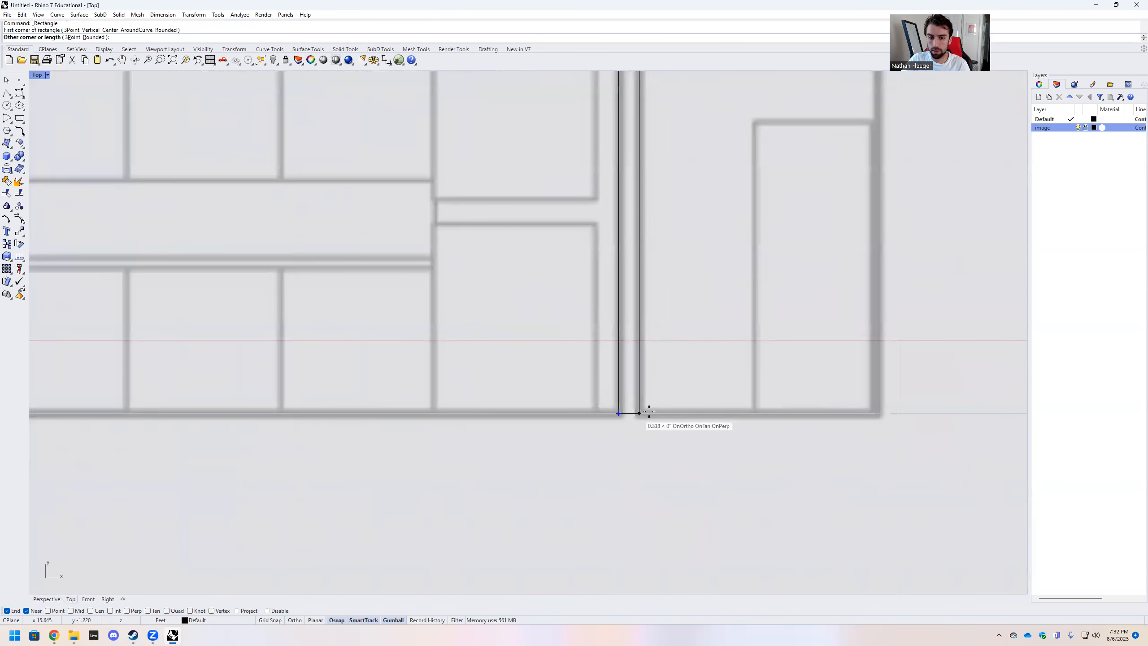
click(875, 413)
Move the second rectangle to the right so its left edge lies on the smaller basement room's left wall
scroll(686, 424, down, 3)
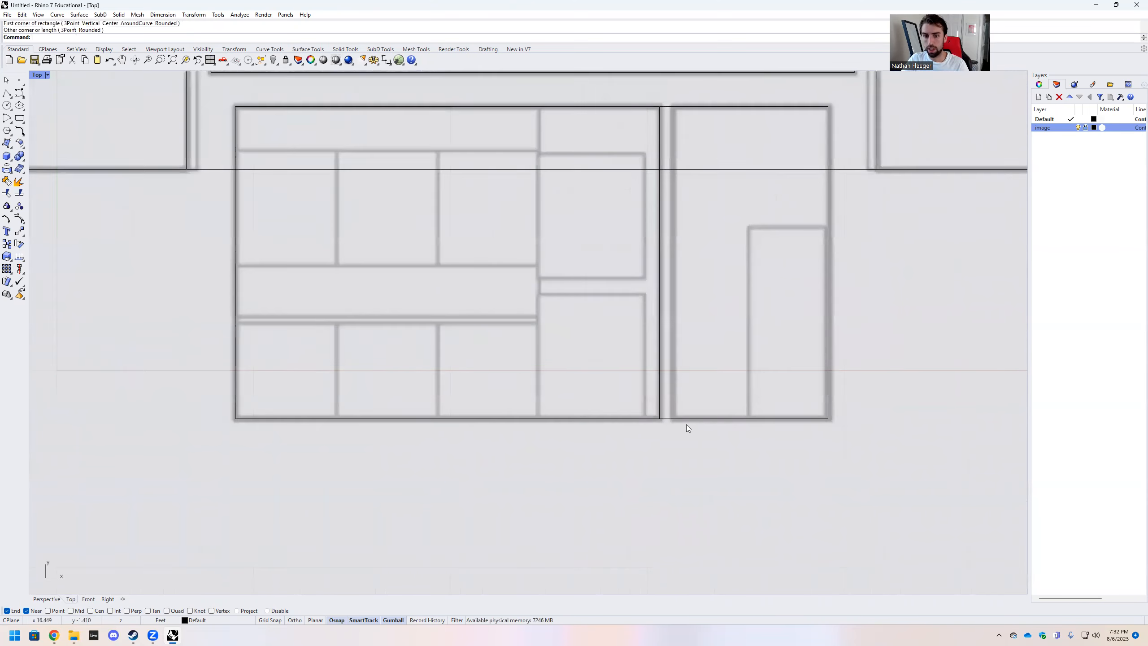
click(668, 419)
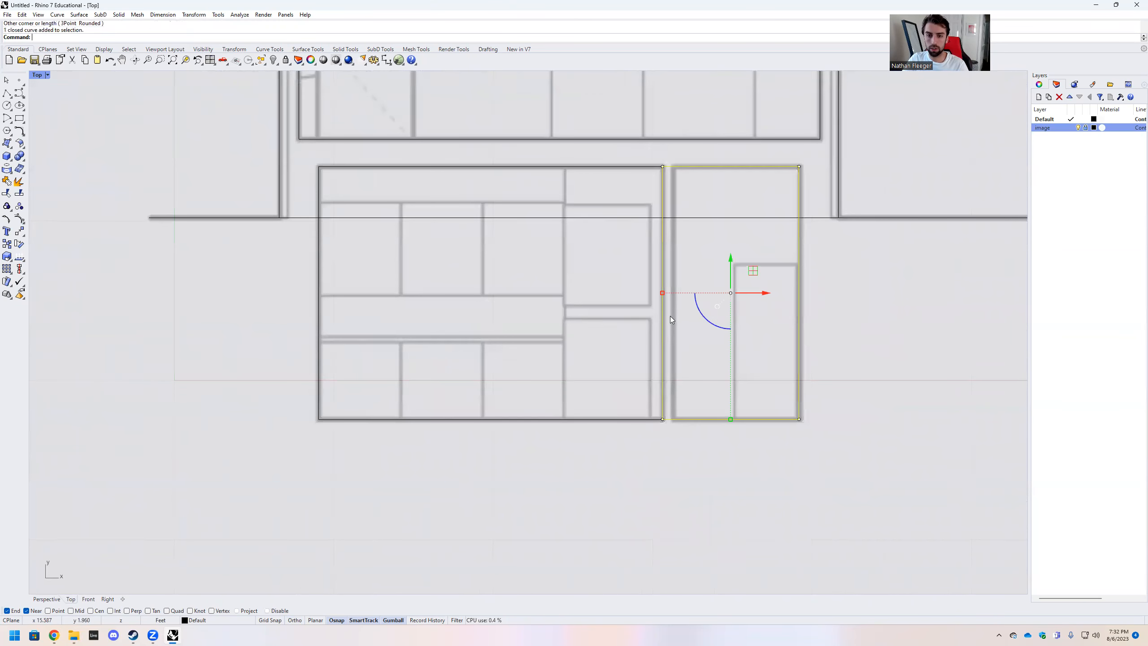
scroll(670, 316, up, 3)
drag(656, 286, 676, 285)
scroll(693, 438, down, 6)
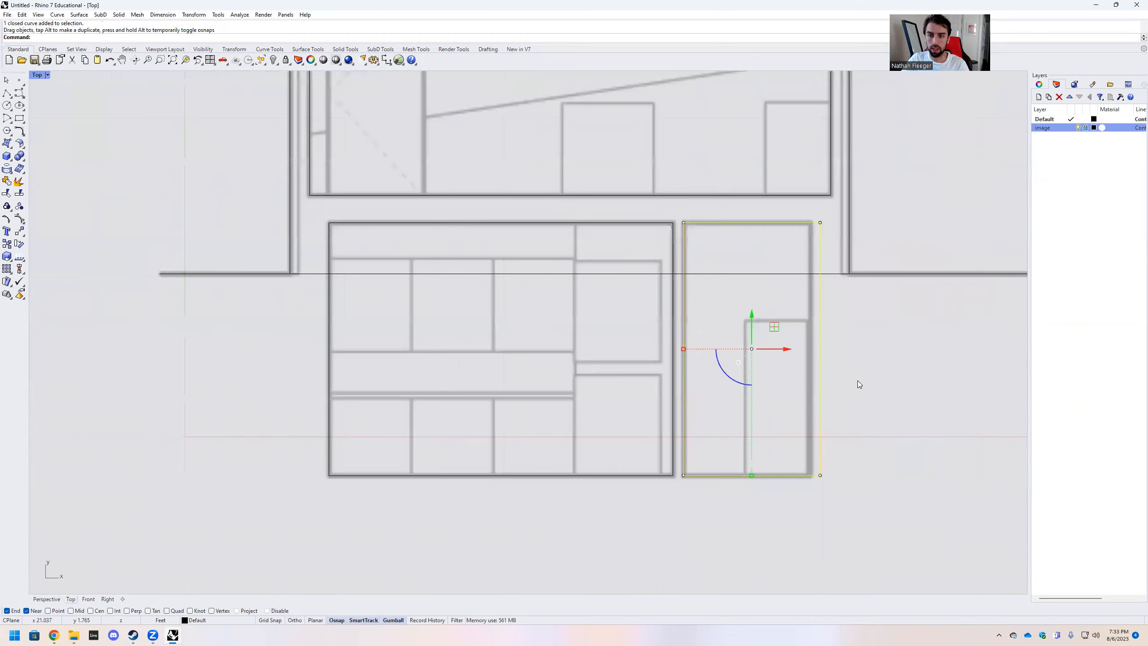
Draw a vertical line down the smaller basement room's right wall, from its upper corner to just below the room
scroll(858, 380, up, 4)
click(6, 92)
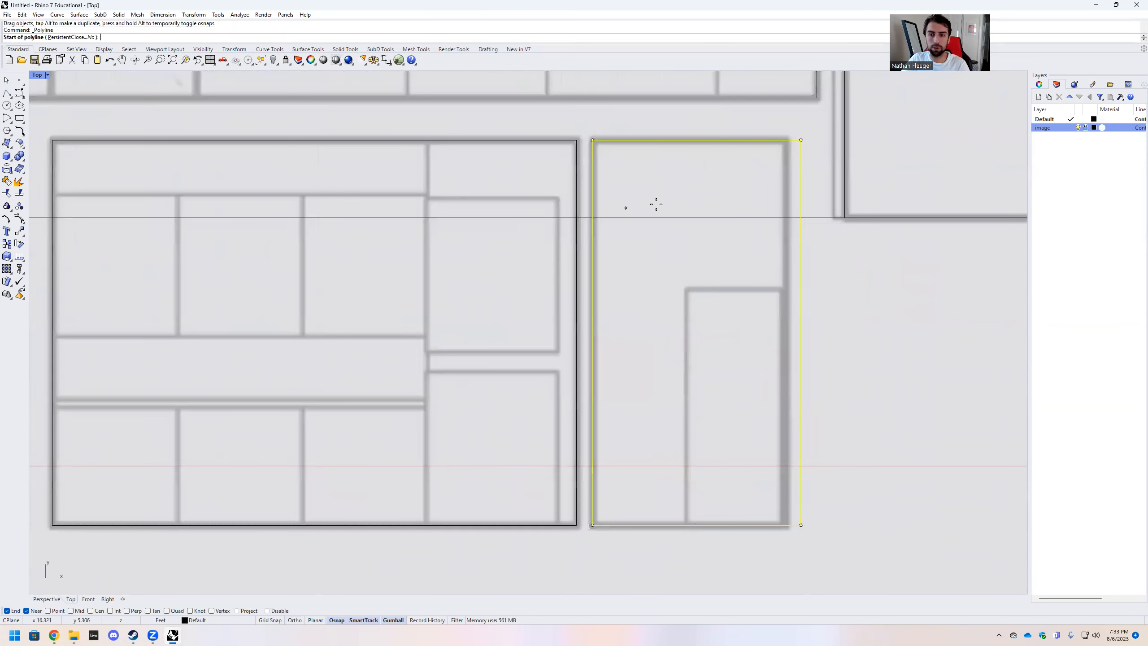
click(786, 140)
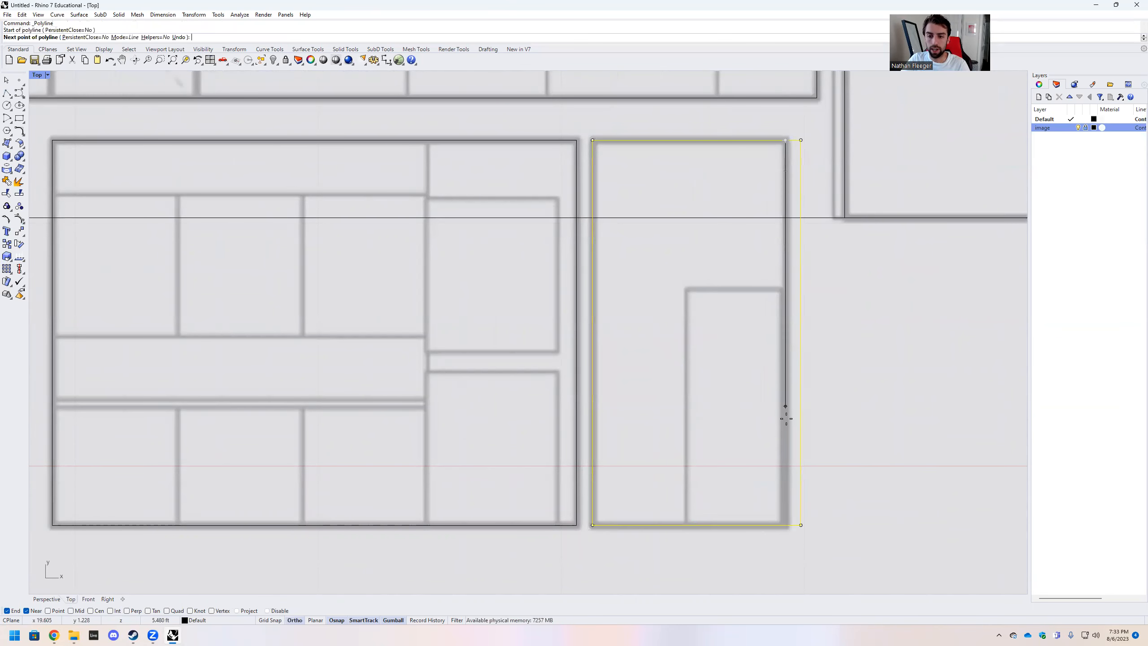
scroll(789, 525, up, 2)
click(797, 566)
key(Return)
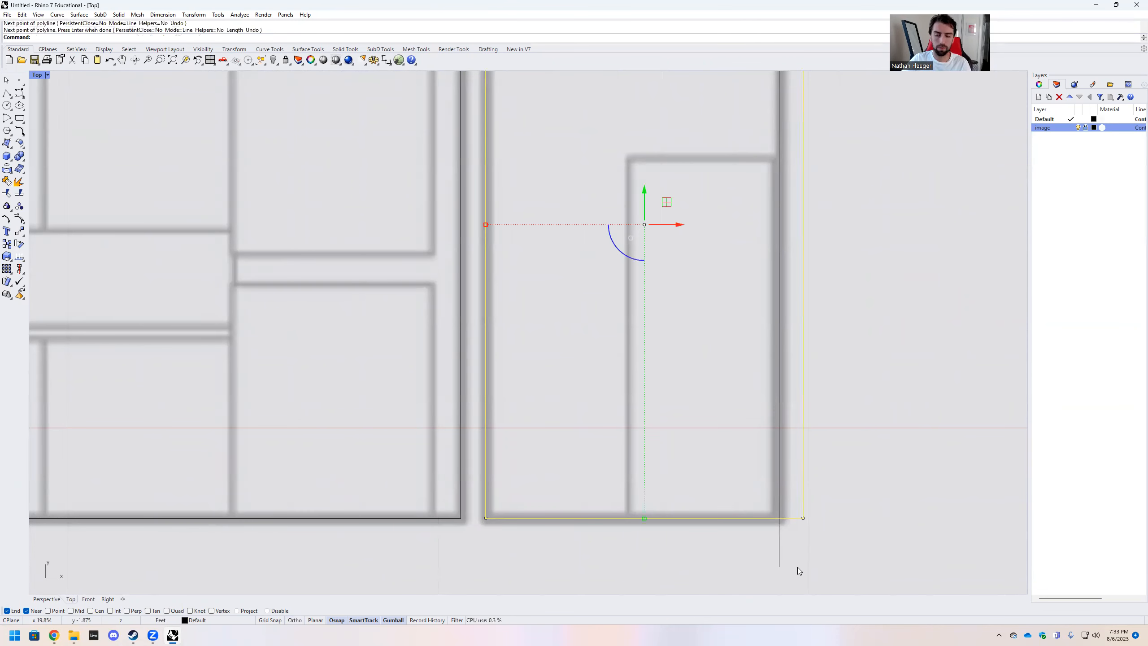
Trim the smaller basement room's rectangle and vertical line against each other, removing the parts beyond the right wall and below the room
click(779, 484)
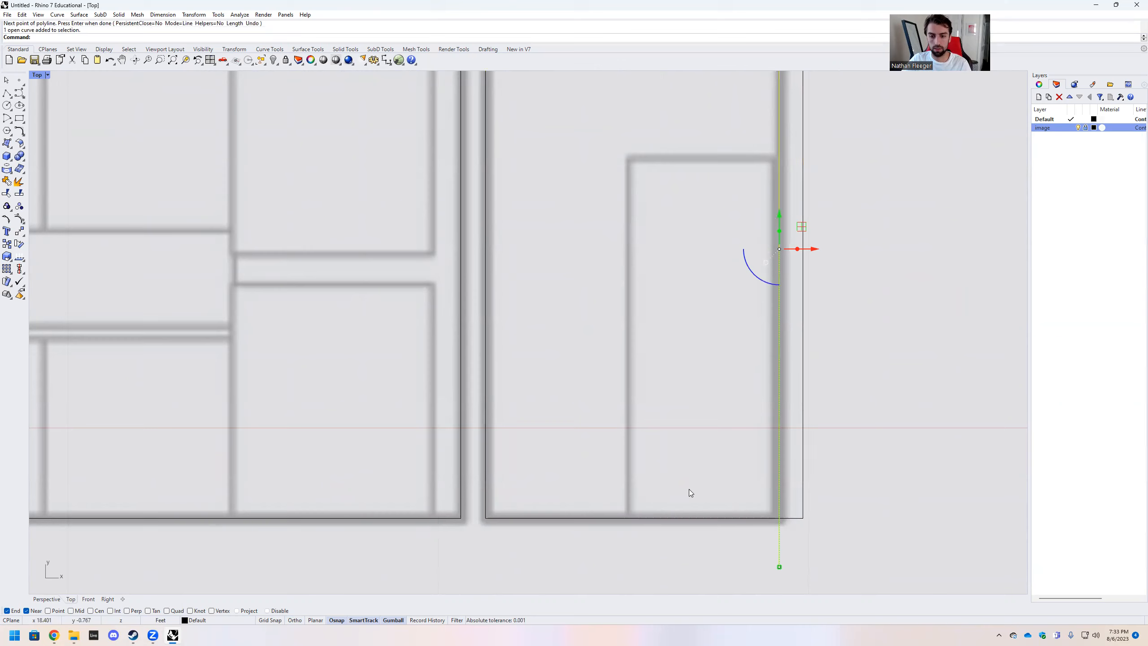
scroll(689, 489, down, 2)
scroll(709, 443, up, 2)
key(Escape)
drag(807, 560, 711, 499)
text(trim)
key(Return)
scroll(748, 560, up, 3)
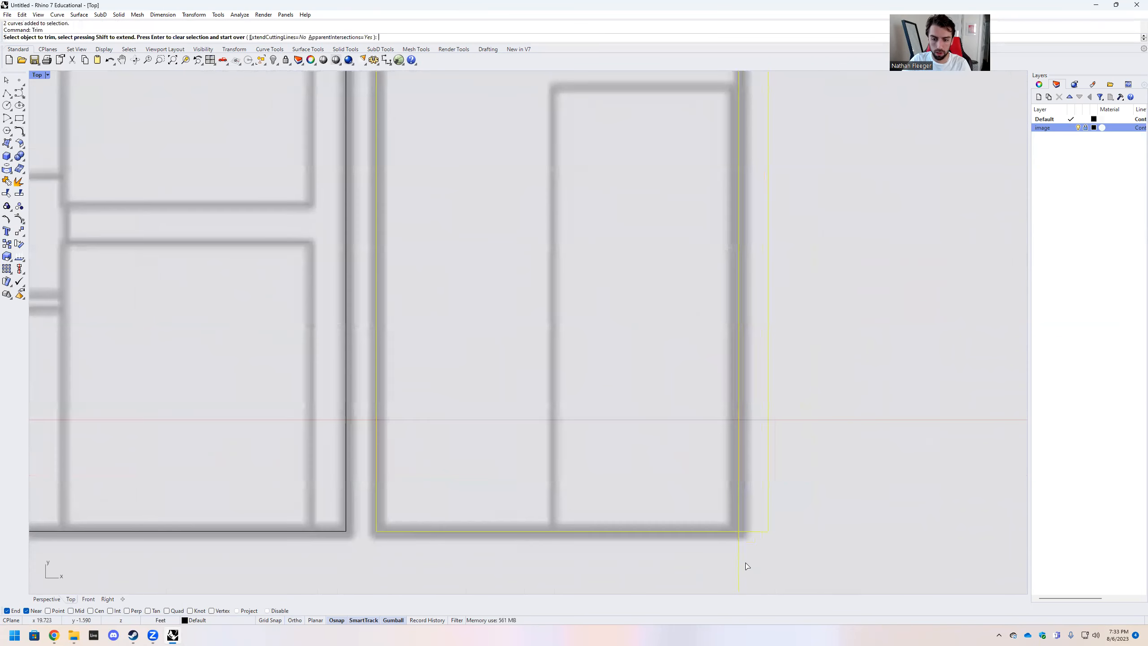
click(739, 552)
click(753, 532)
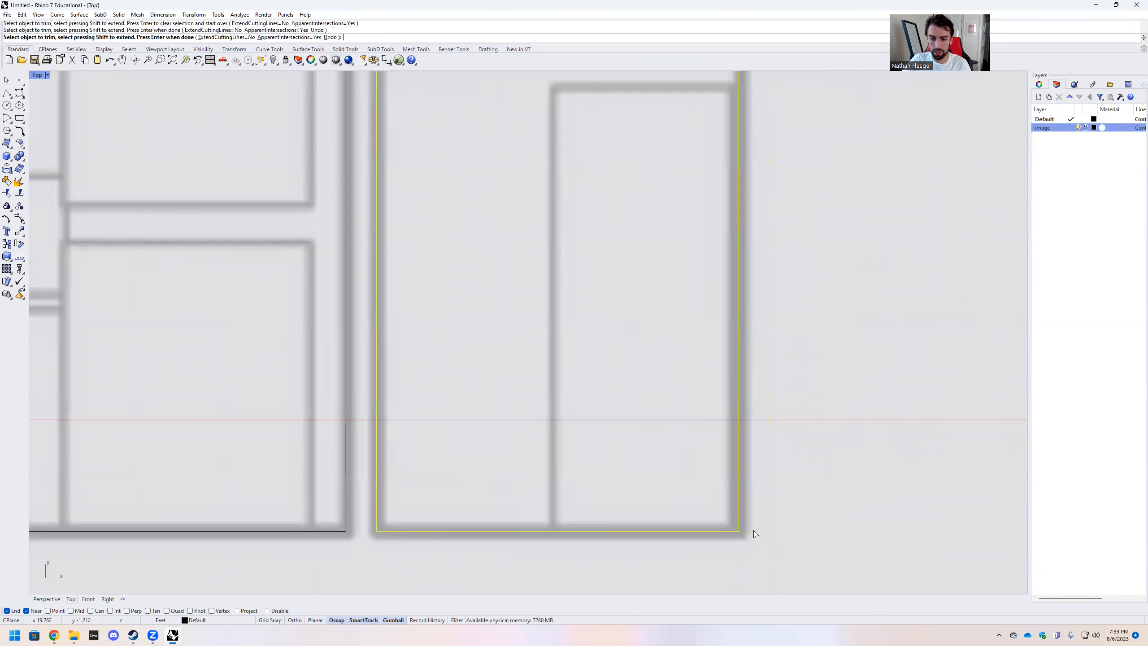
scroll(765, 525, down, 3)
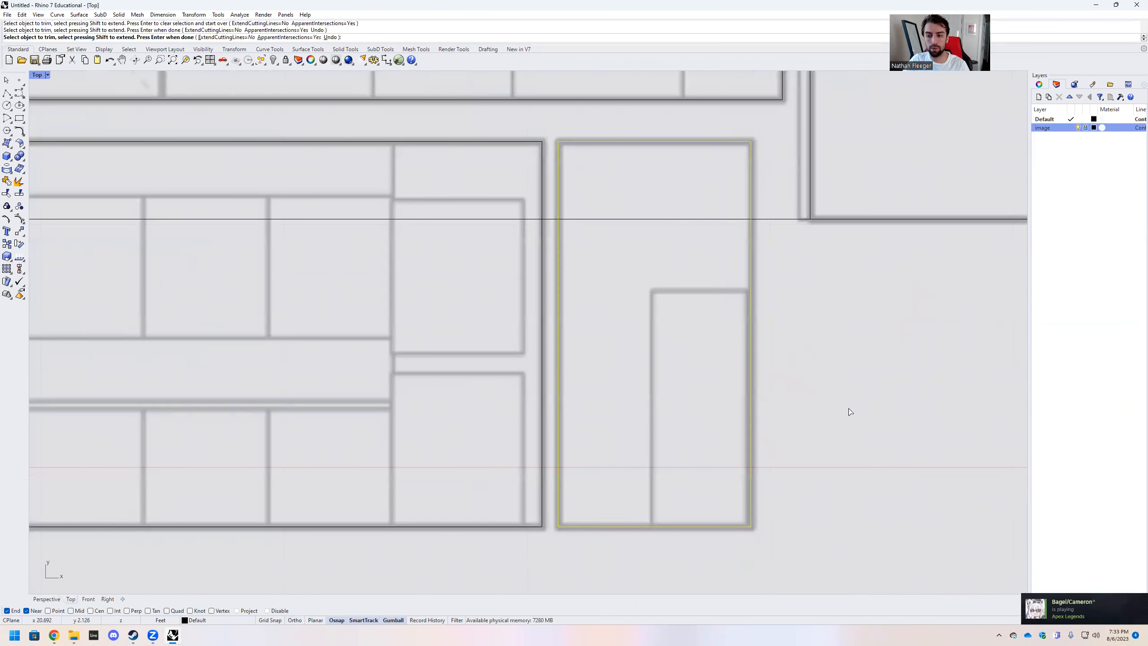
Finish trimming the smaller basement room's outline and clear the selection
key(Return)
key(Escape)
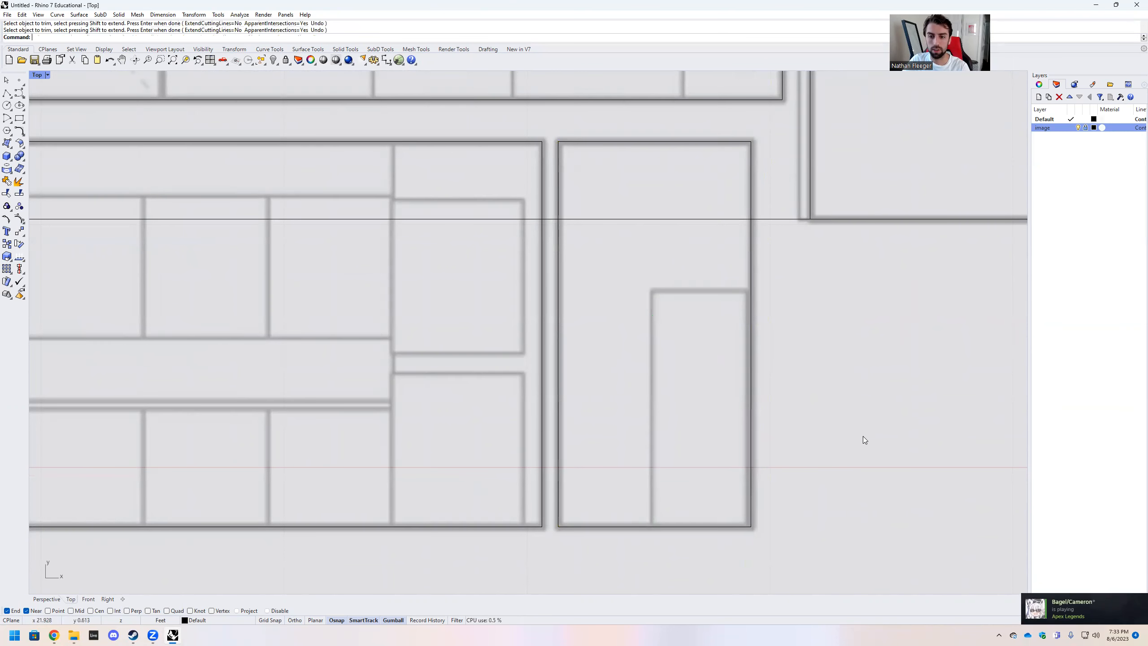
Extend the taller gable's inner roof line down to the inner face of the left outer wall
scroll(863, 436, down, 1)
scroll(729, 410, down, 7)
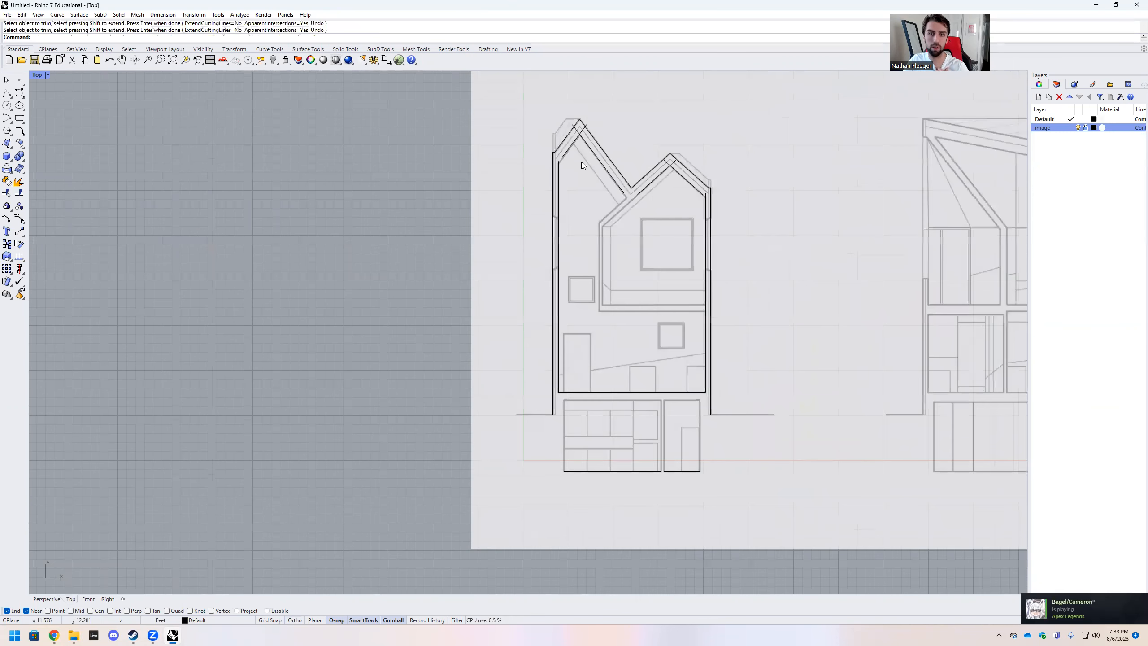
scroll(582, 120, up, 6)
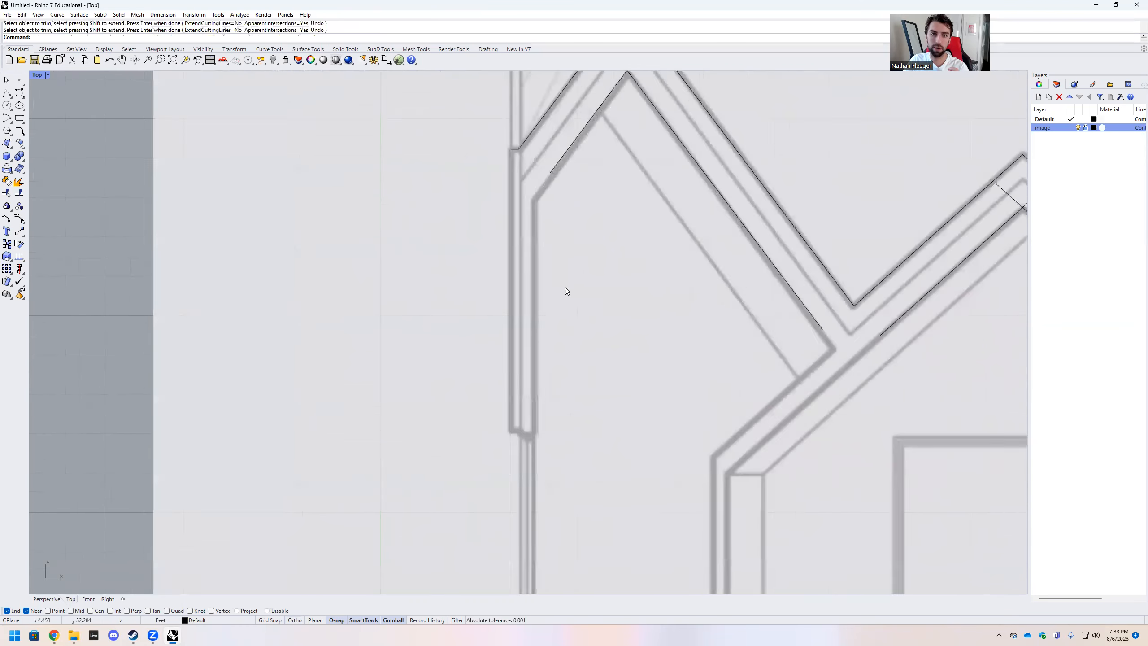
scroll(611, 164, up, 1)
click(518, 271)
key(Escape)
text(Ex)
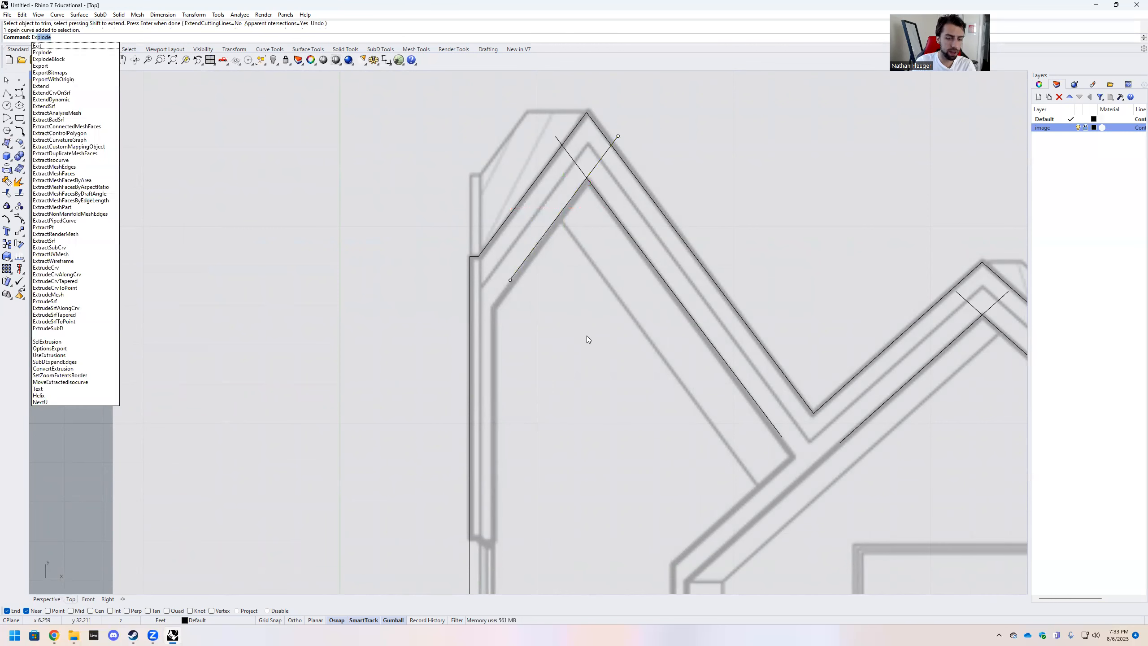
text(tend)
key(Return)
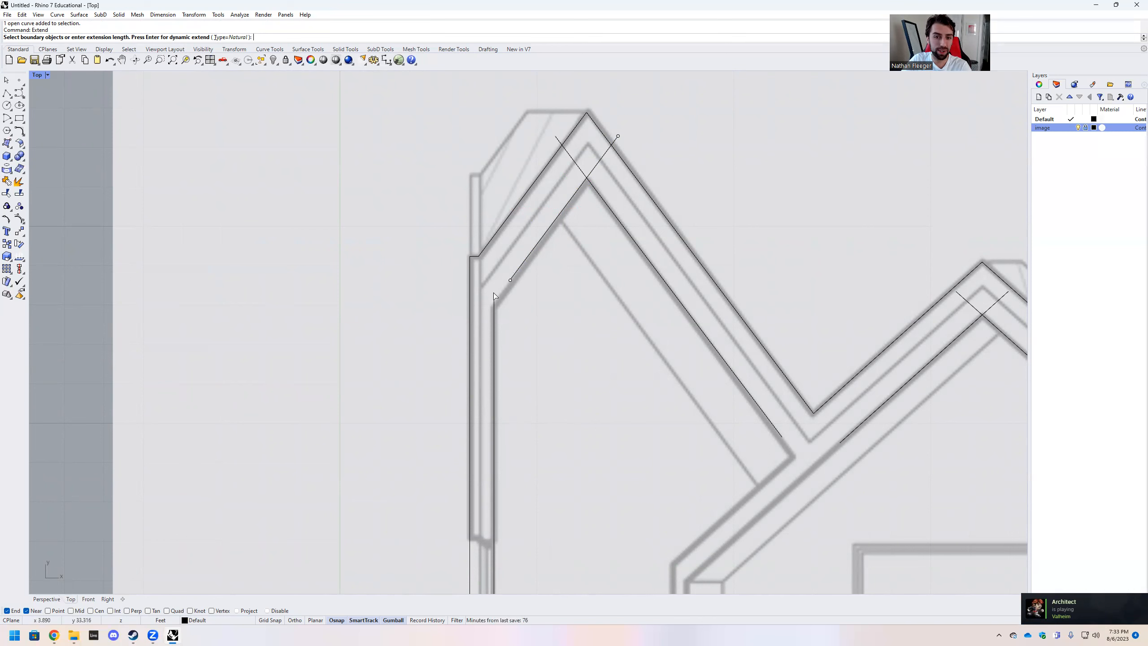
click(494, 322)
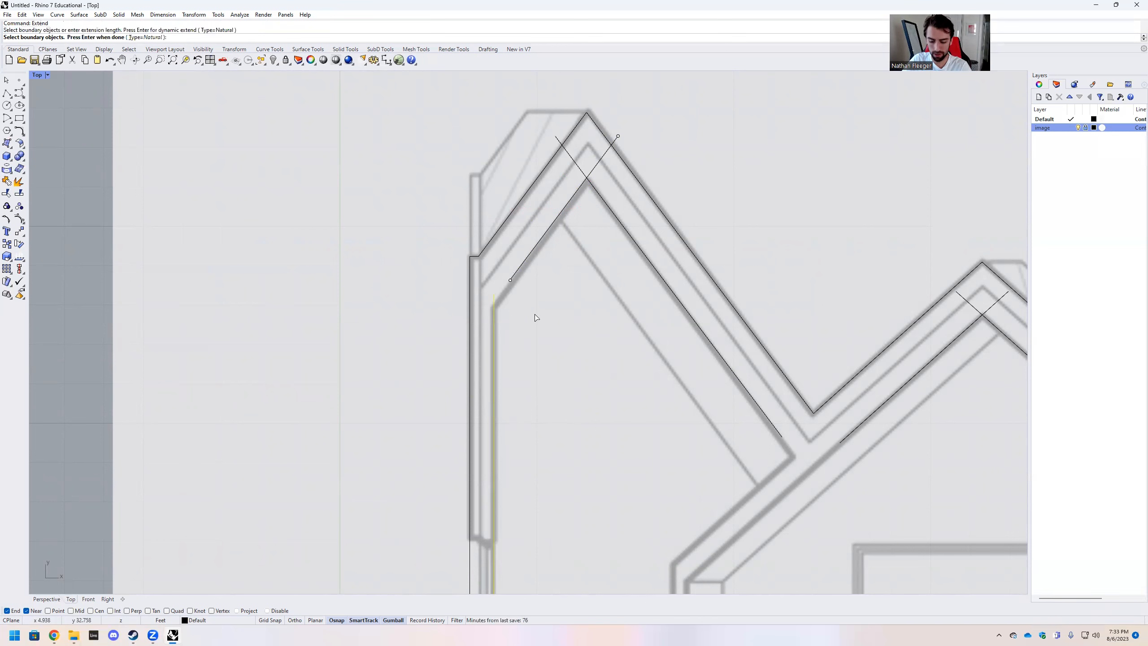
key(Return)
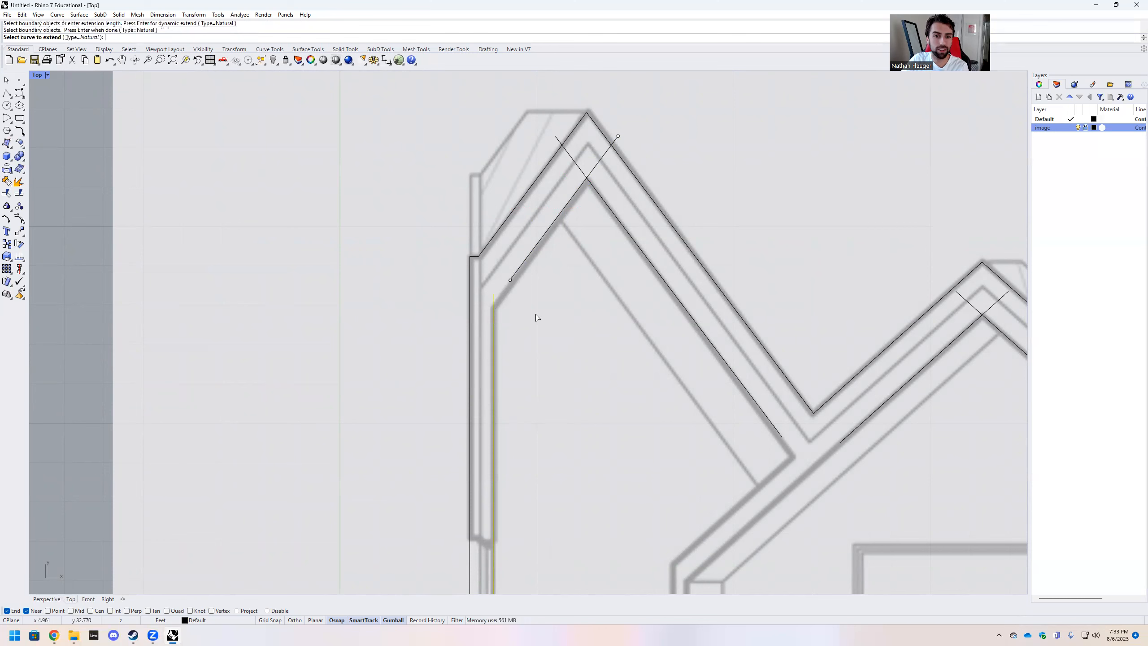
click(519, 273)
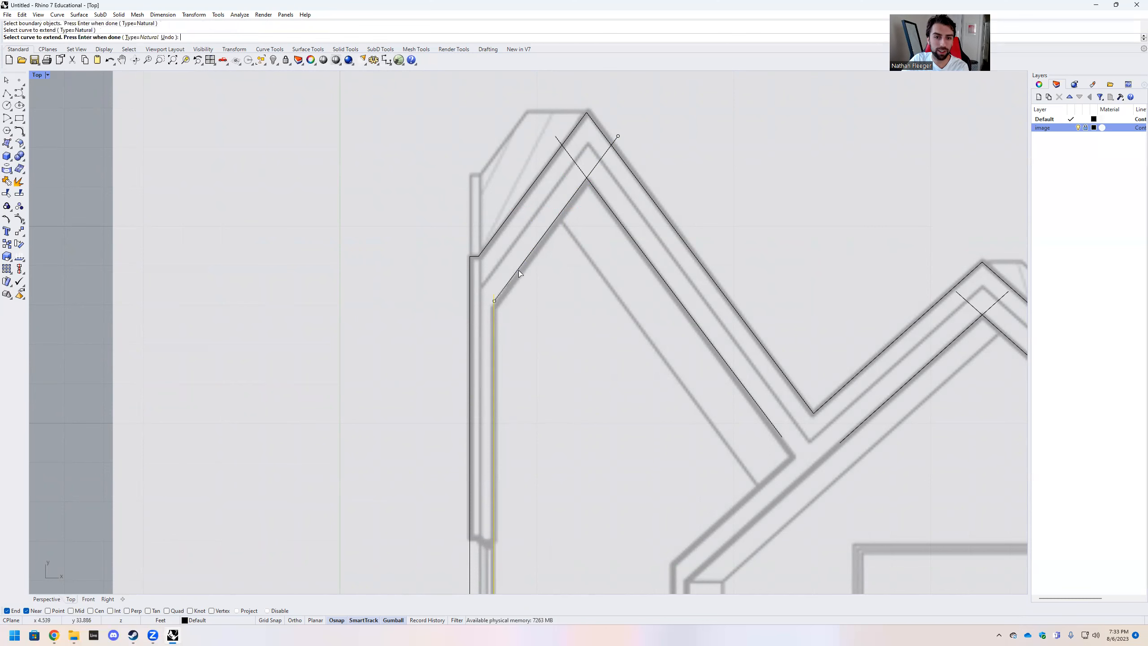
scroll(501, 294, up, 5)
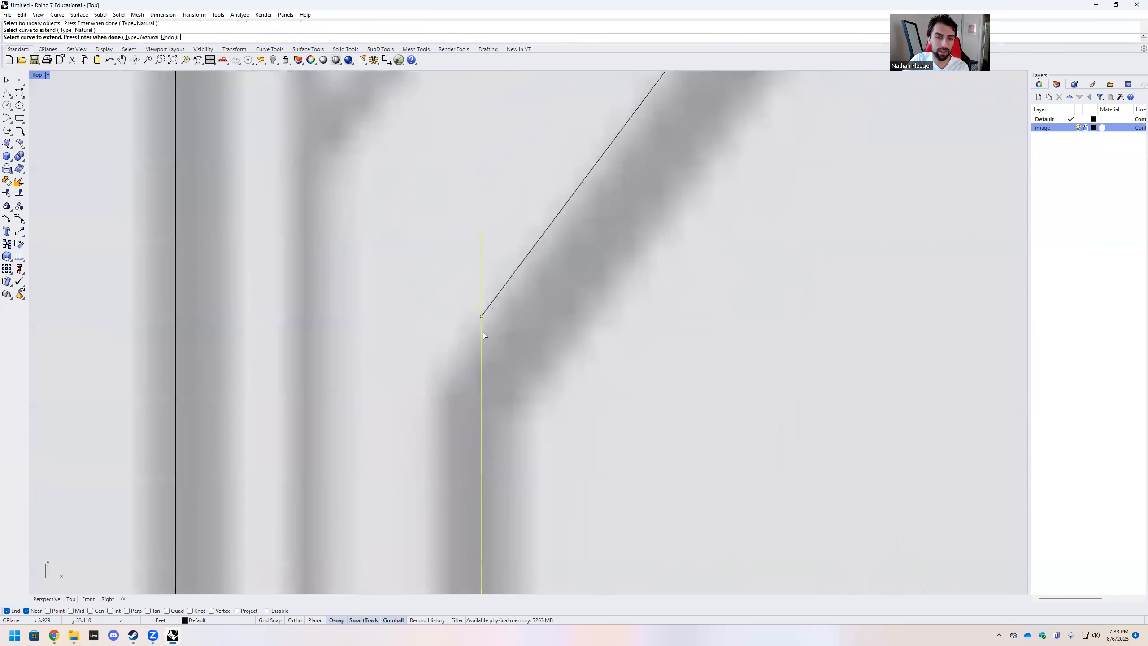
scroll(479, 335, down, 3)
scroll(478, 334, down, 5)
scroll(601, 442, up, 3)
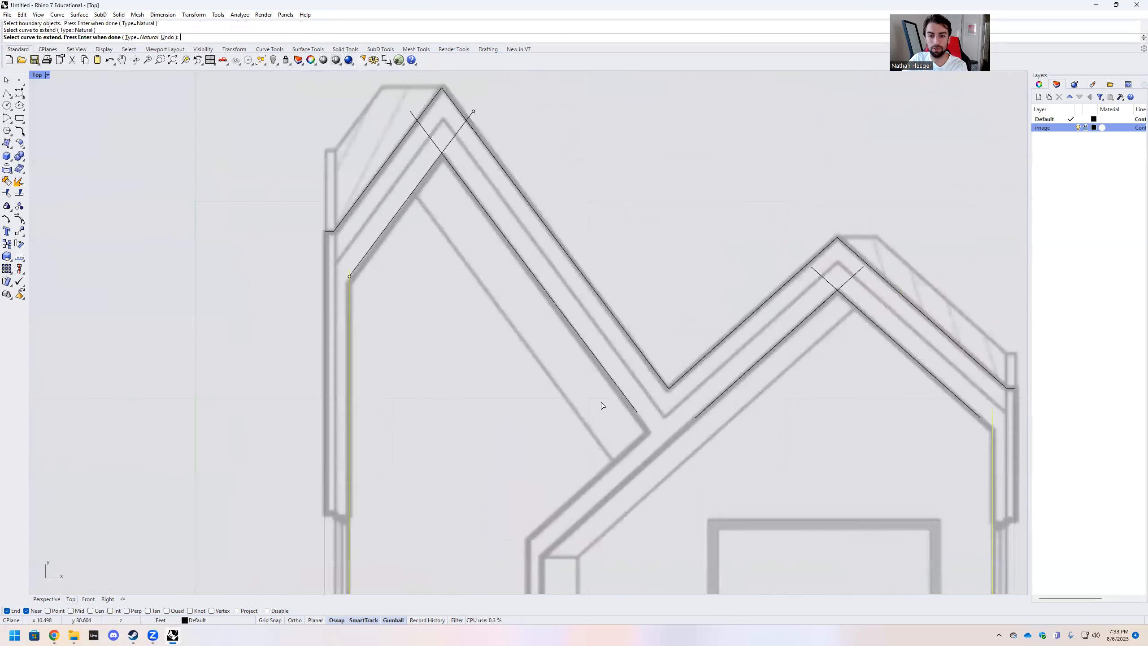
scroll(601, 441, down, 3)
scroll(507, 418, up, 3)
key(Return)
Trim the taller gable's inner lines, removing the wall line's end above the roof line and the crossing ends at the inner apex
scroll(498, 333, down, 3)
scroll(452, 289, up, 6)
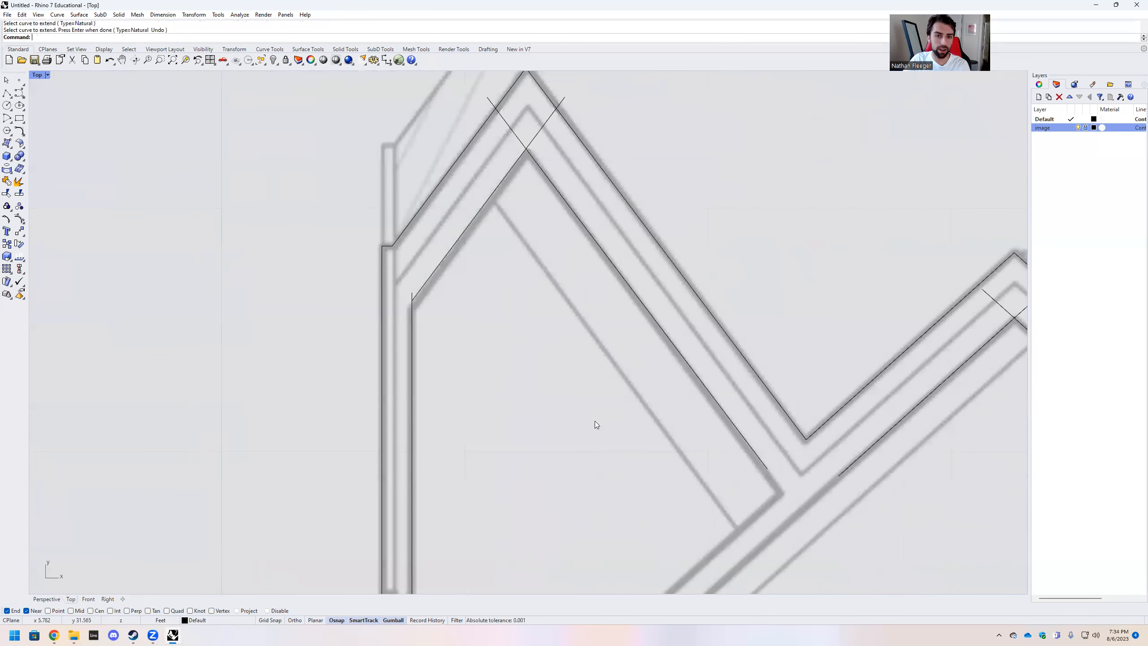
drag(744, 475, 342, 140)
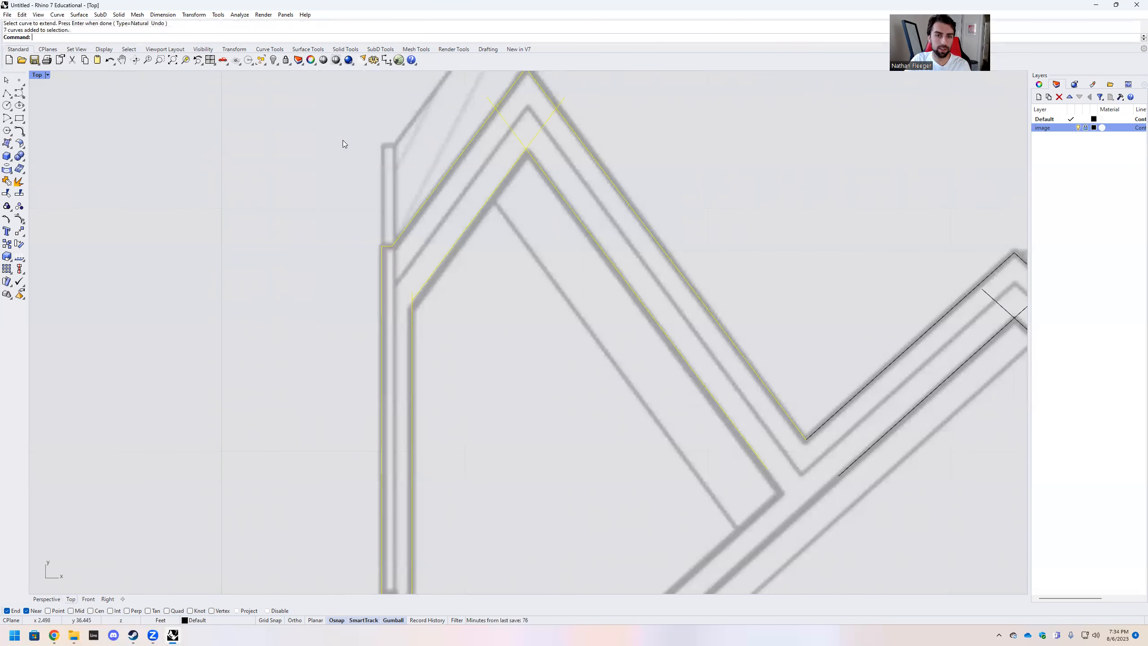
text(trim)
key(Return)
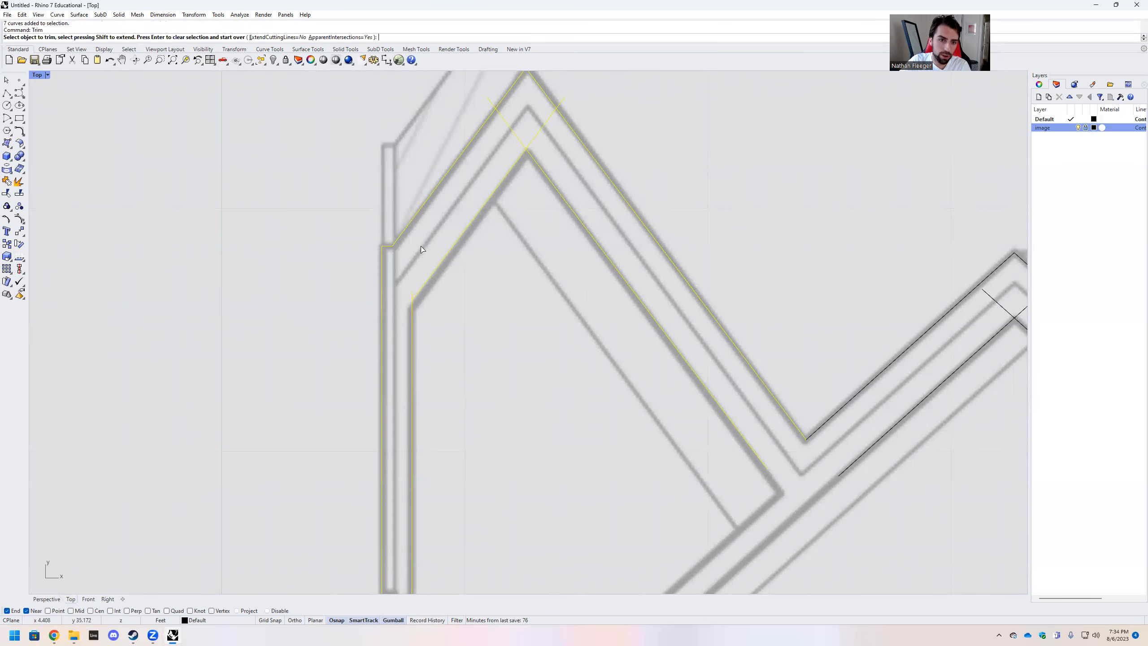
click(412, 297)
click(513, 132)
click(539, 130)
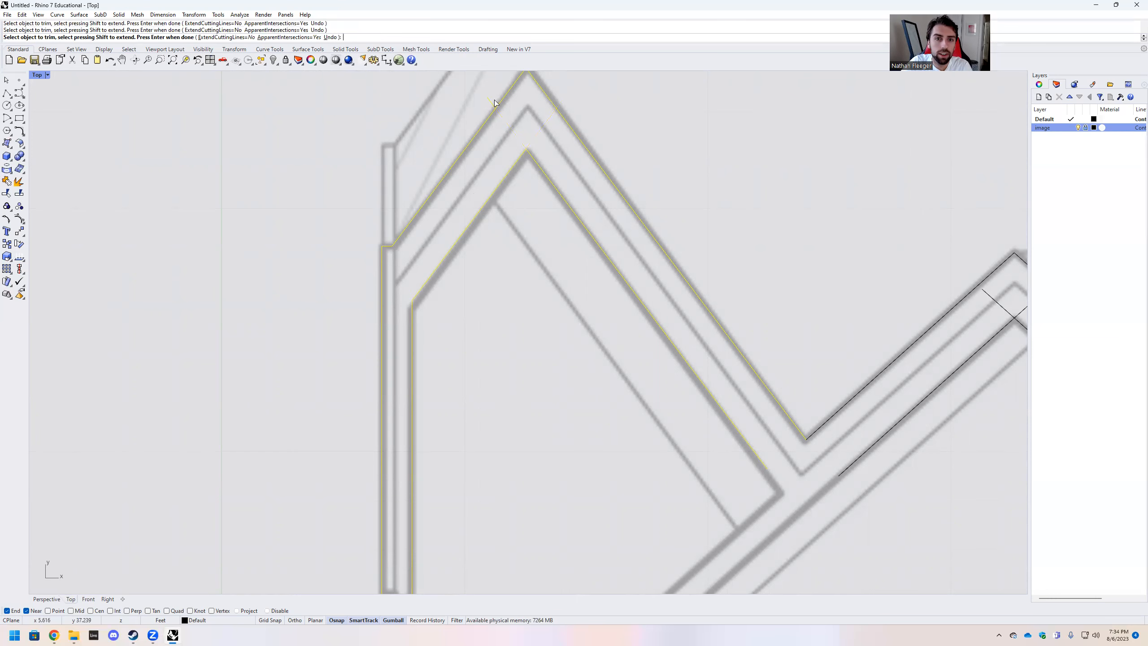
scroll(443, 215, down, 3)
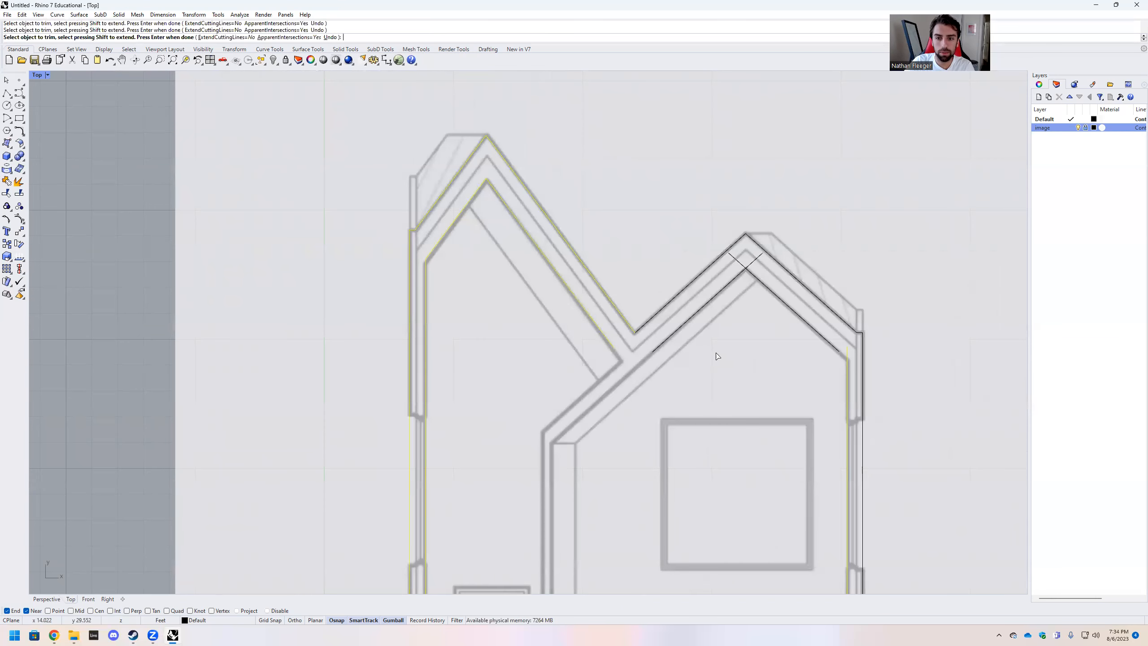
scroll(671, 370, up, 3)
key(Return)
Draw a polyline from the upper room's outer slope corner down its left wall and along the floor's underside to the right wall's inner face
scroll(642, 365, down, 4)
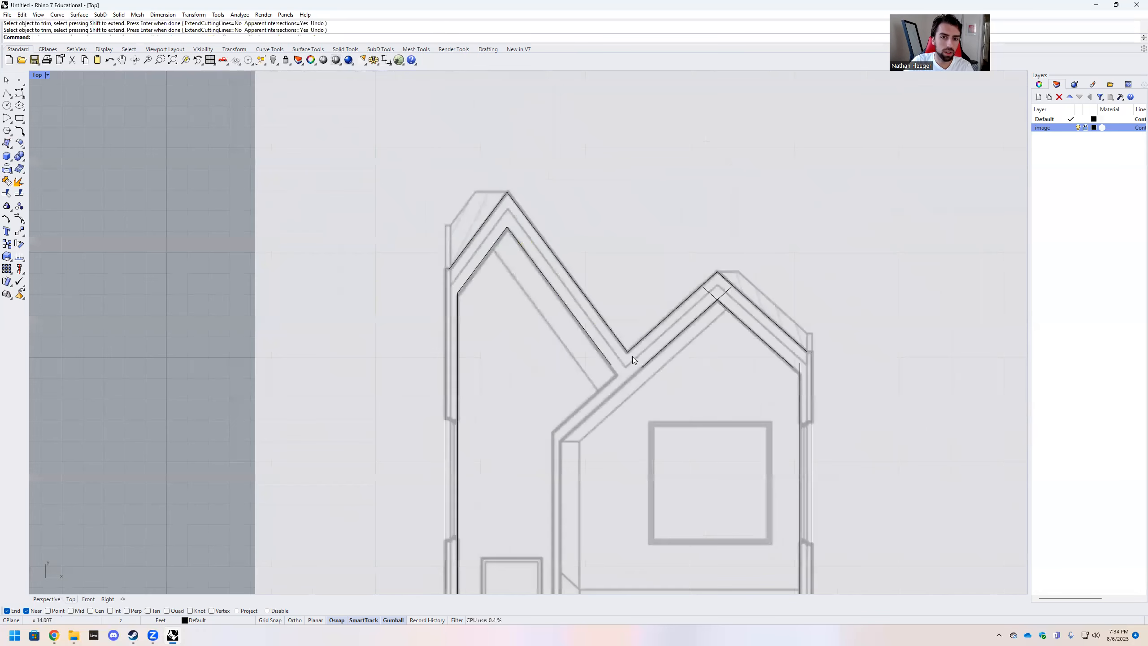
scroll(486, 317, down, 5)
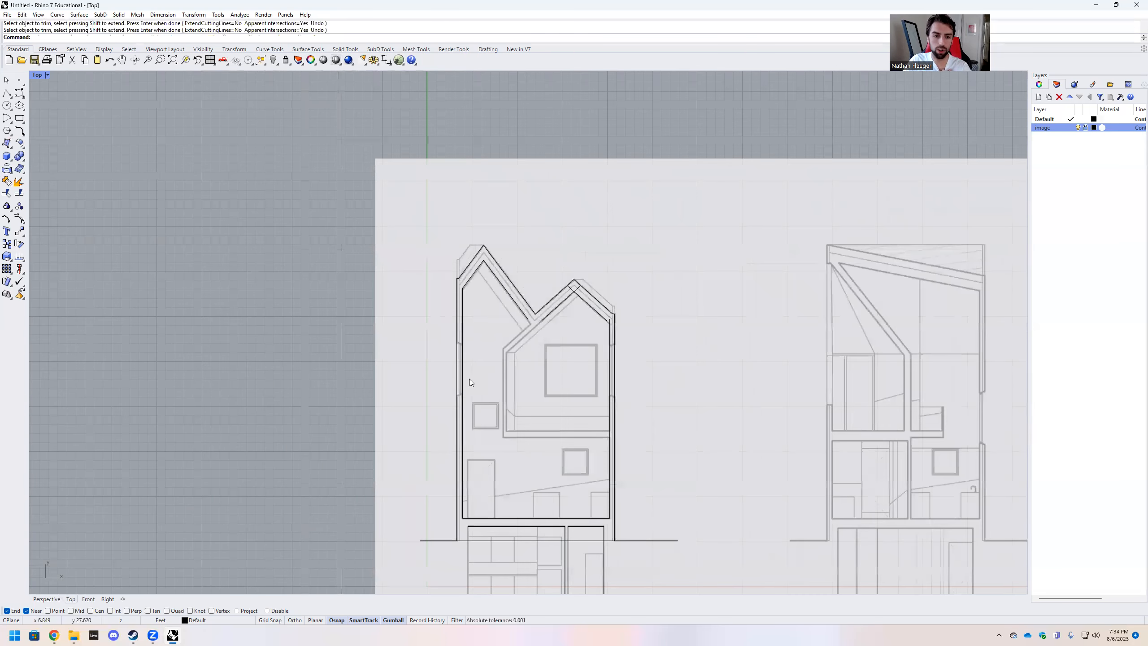
scroll(475, 353, up, 6)
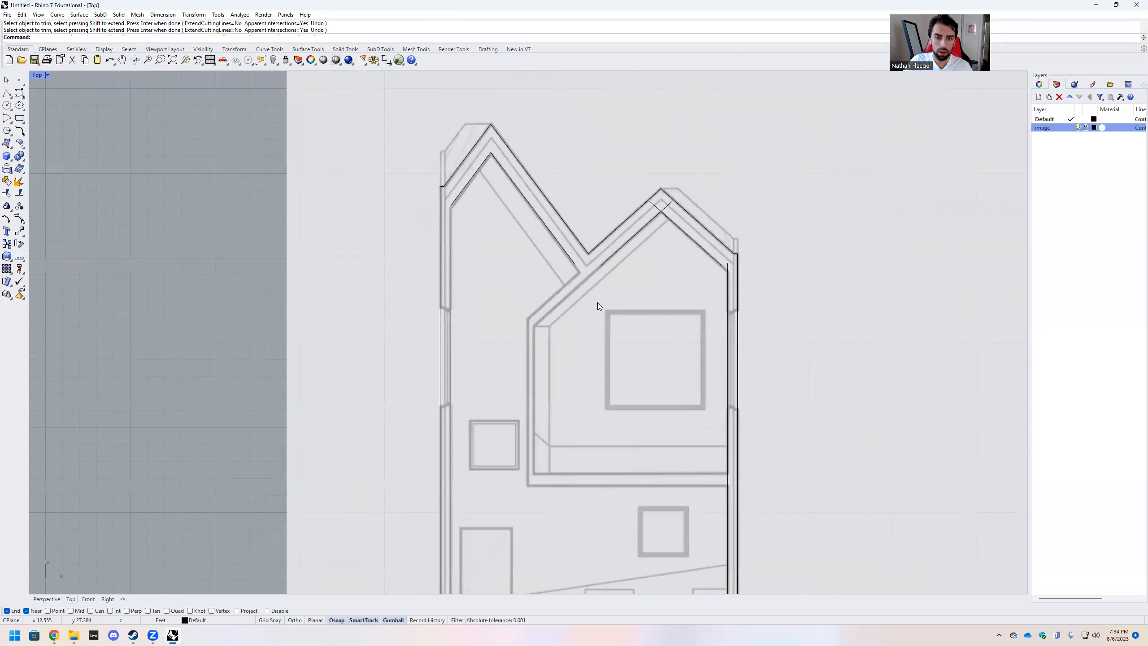
scroll(645, 245, up, 2)
click(7, 93)
scroll(427, 295, down, 3)
scroll(420, 293, down, 2)
scroll(417, 291, up, 5)
click(400, 292)
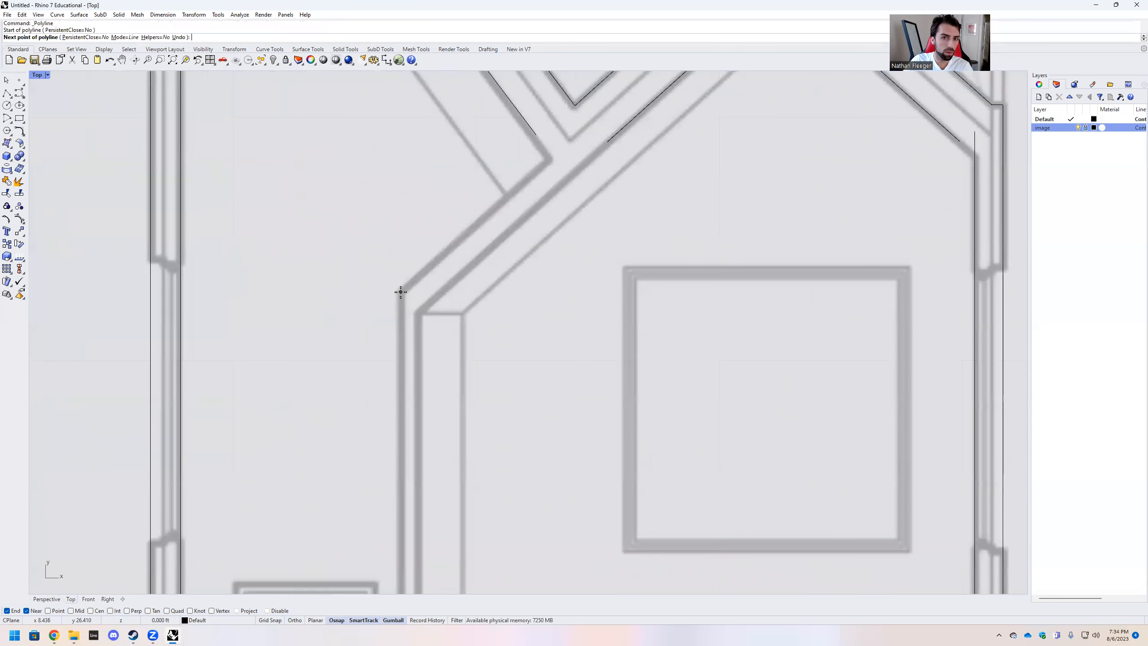
scroll(400, 292, down, 4)
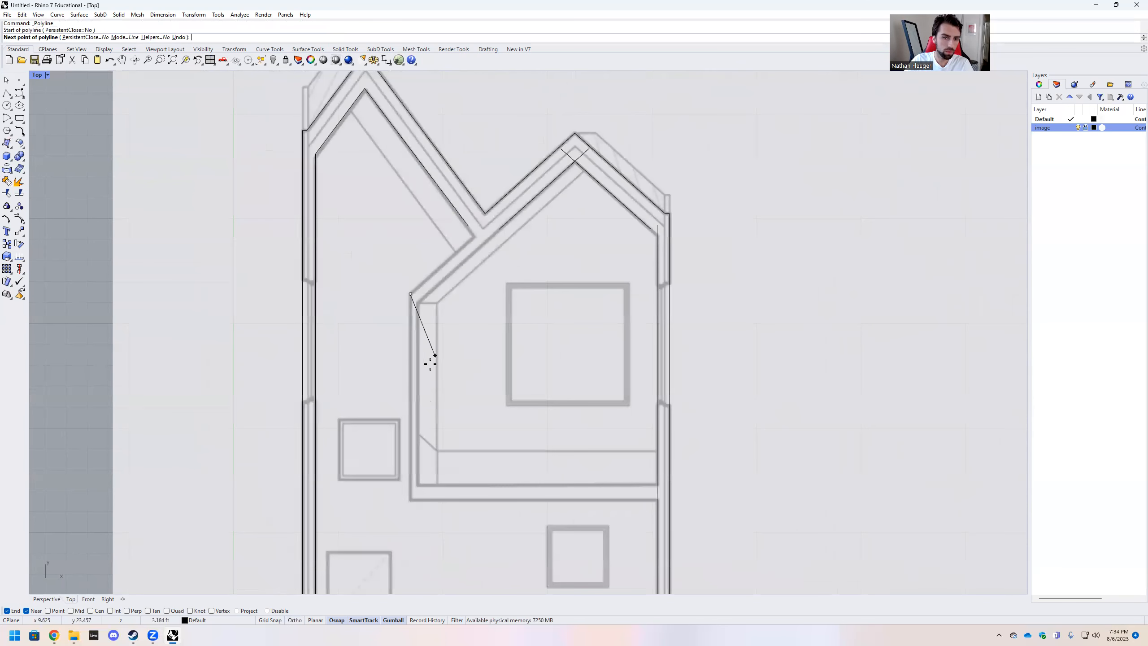
scroll(418, 462, down, 1)
scroll(417, 461, up, 4)
click(410, 481)
key(F8)
scroll(874, 474, up, 5)
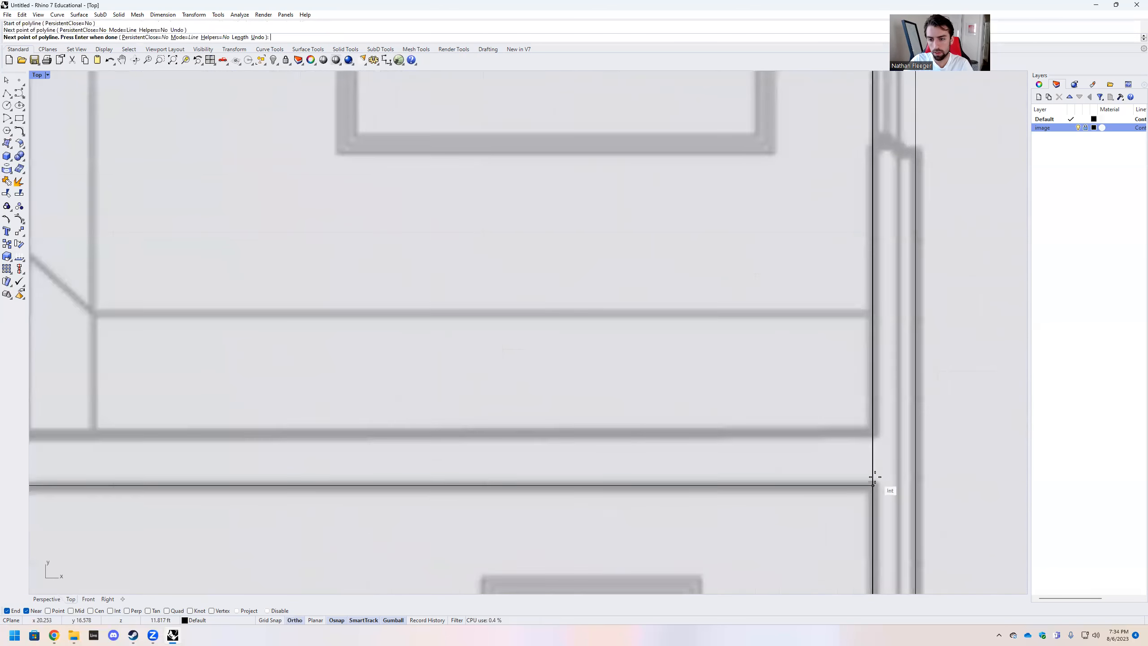
click(872, 488)
key(Return)
Draw a polyline from the right wall along the upper room's floor to its inner corner, continuing vertically up past the sloped roof
scroll(769, 447, down, 3)
scroll(800, 466, down, 2)
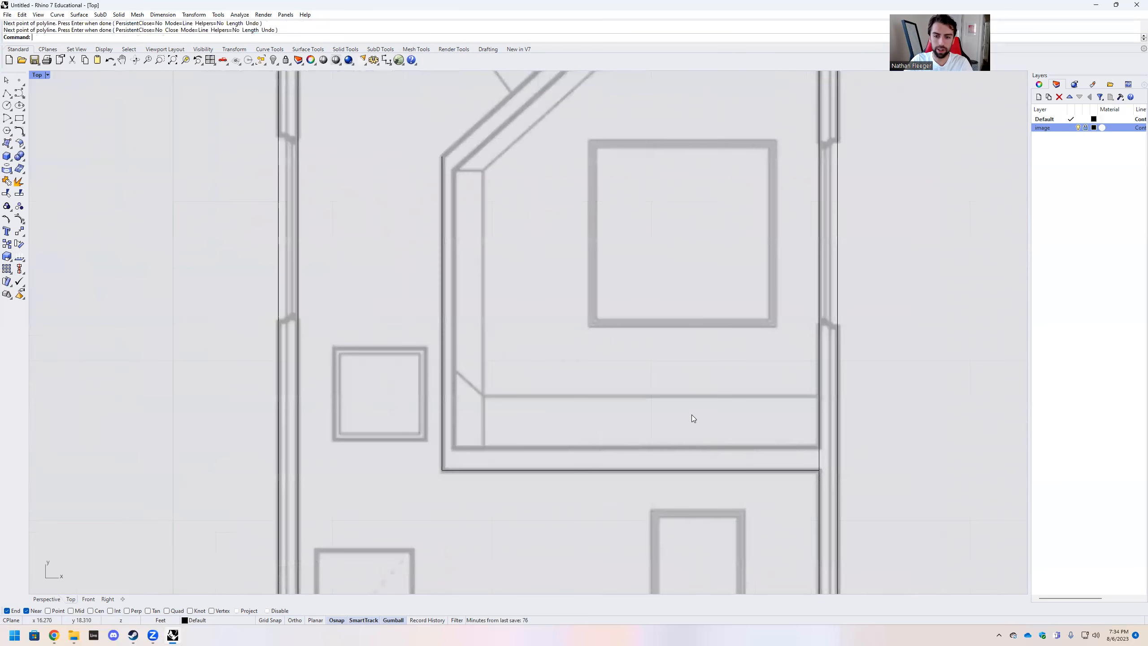
key(Return)
scroll(826, 441, up, 5)
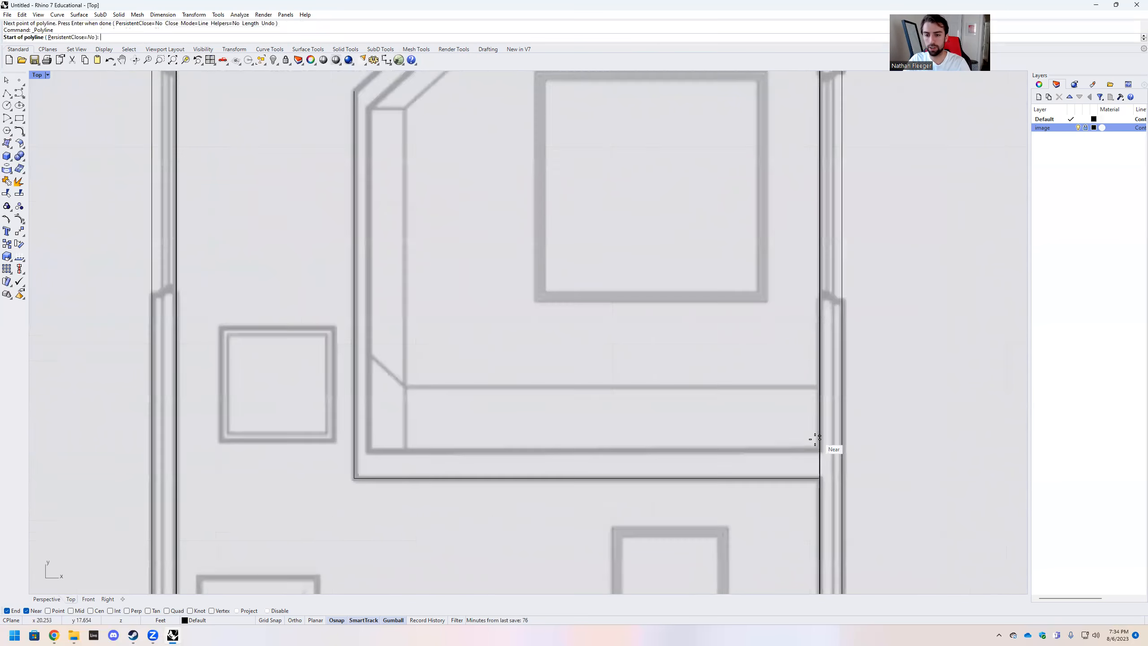
click(821, 460)
key(F8)
scroll(728, 445, down, 3)
scroll(405, 428, up, 6)
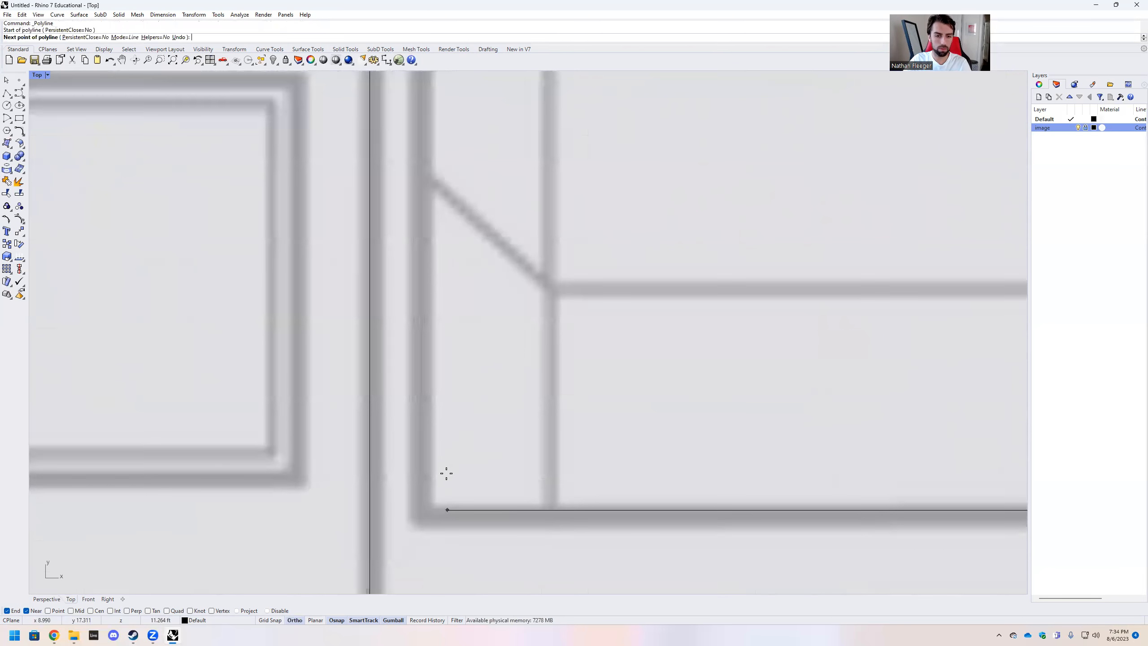
click(420, 511)
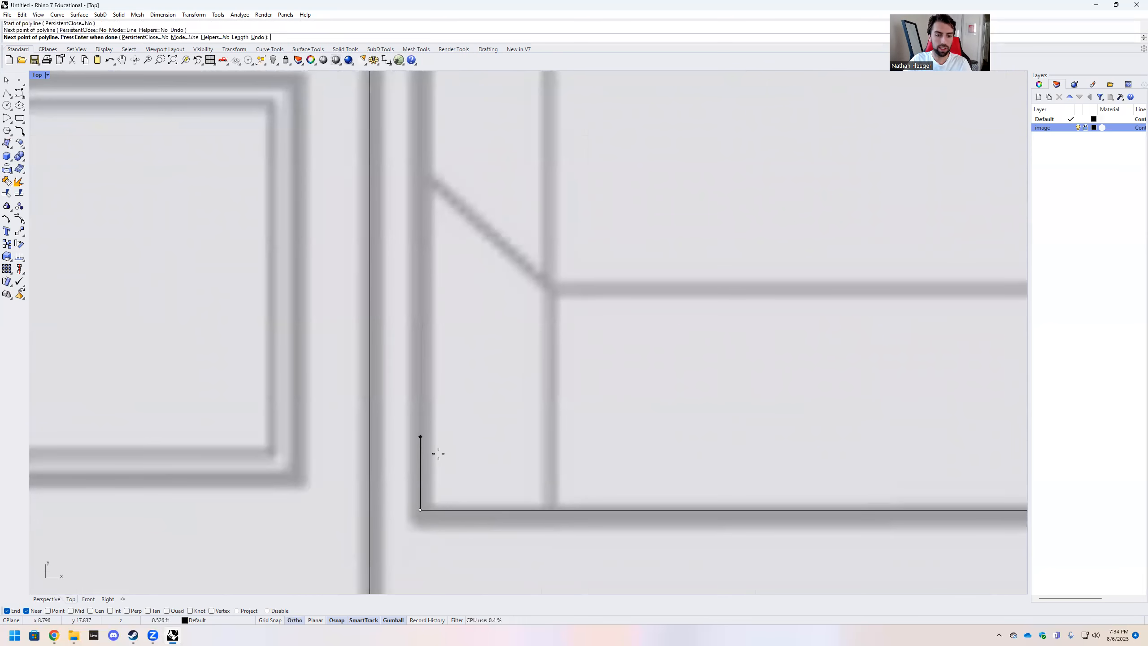
scroll(436, 454, down, 5)
scroll(439, 373, up, 6)
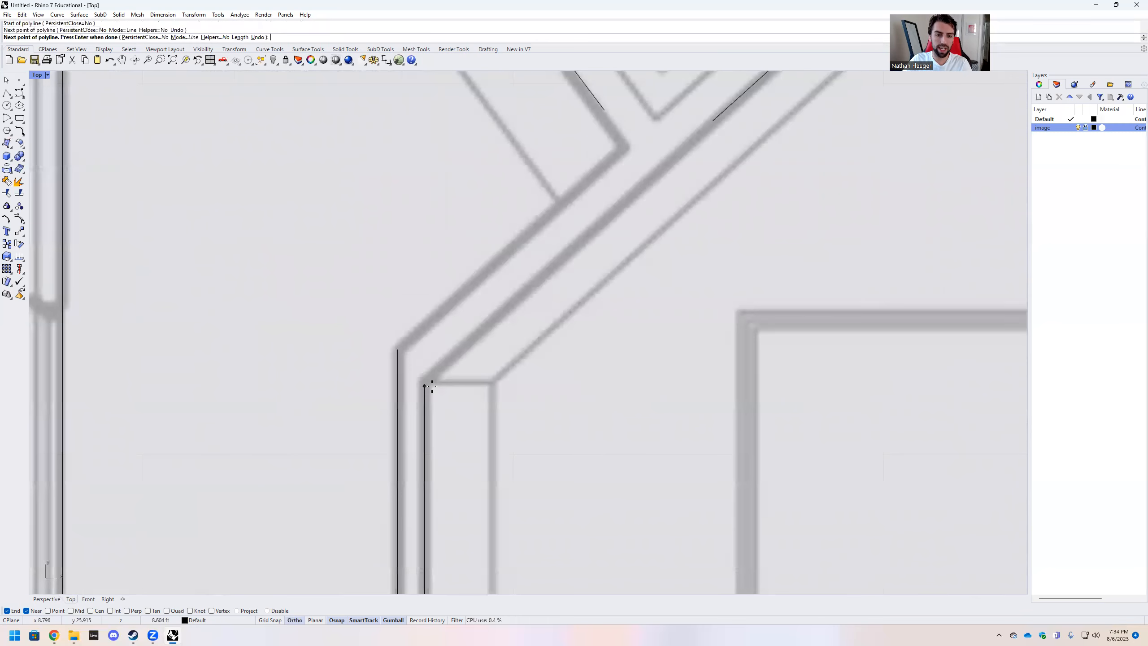
shift+click(434, 252)
key(Return)
Copy the lower gable's outer left slope from the roof valley to the top of the upper room's outer wall line
scroll(493, 325, down, 4)
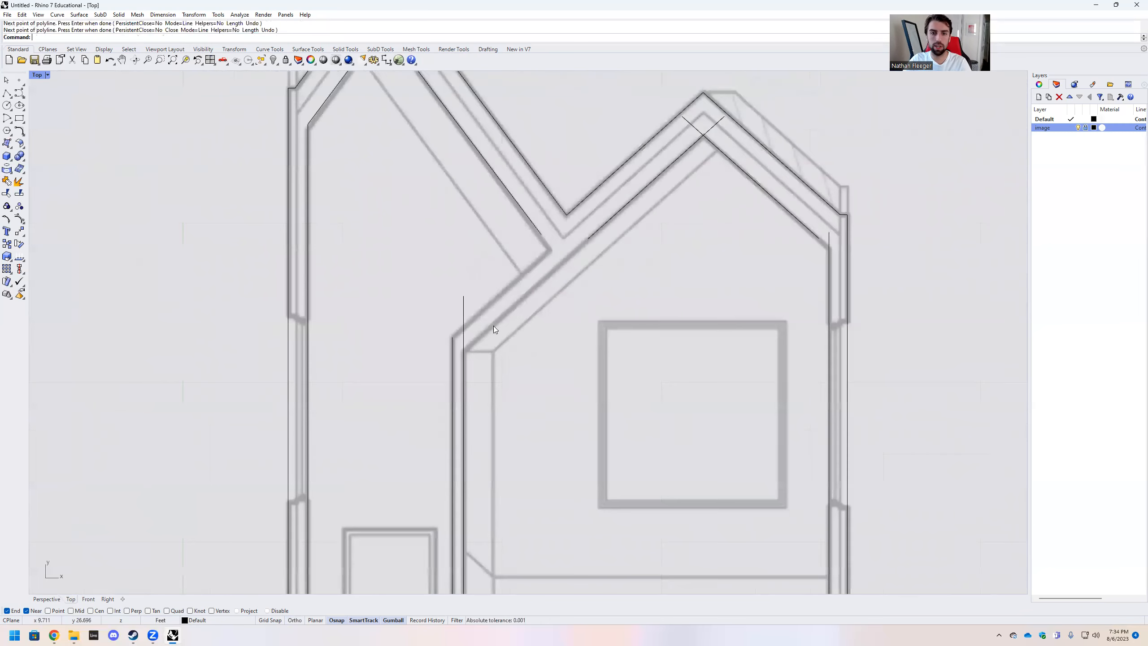
click(601, 190)
text(copy)
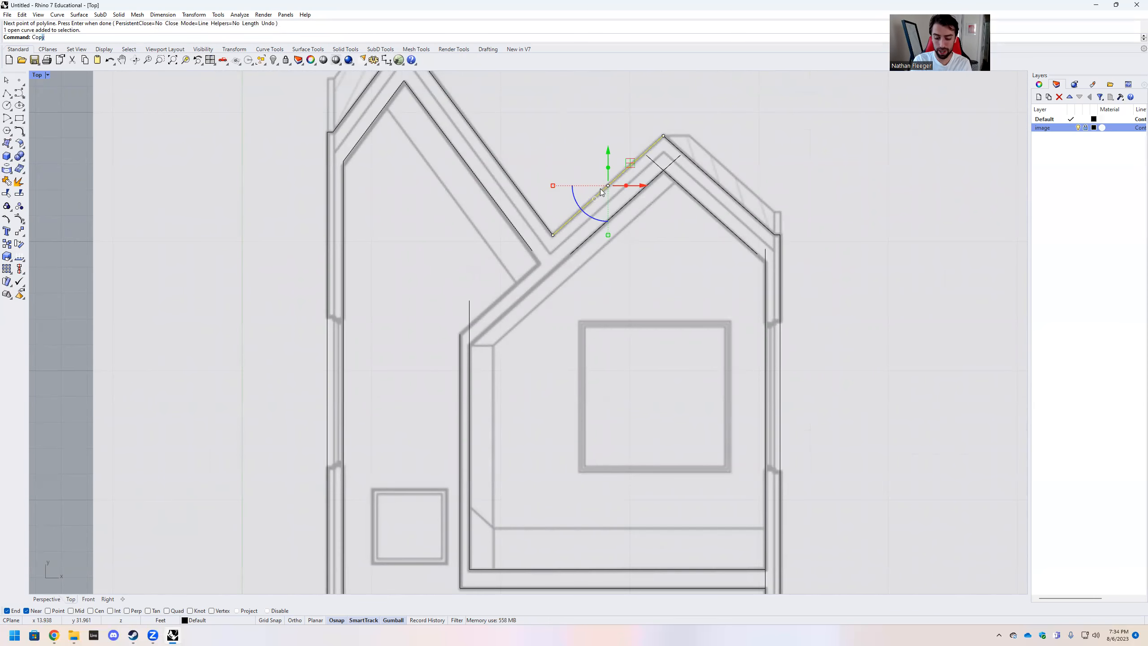
key(Return)
click(552, 235)
scroll(483, 321, up, 5)
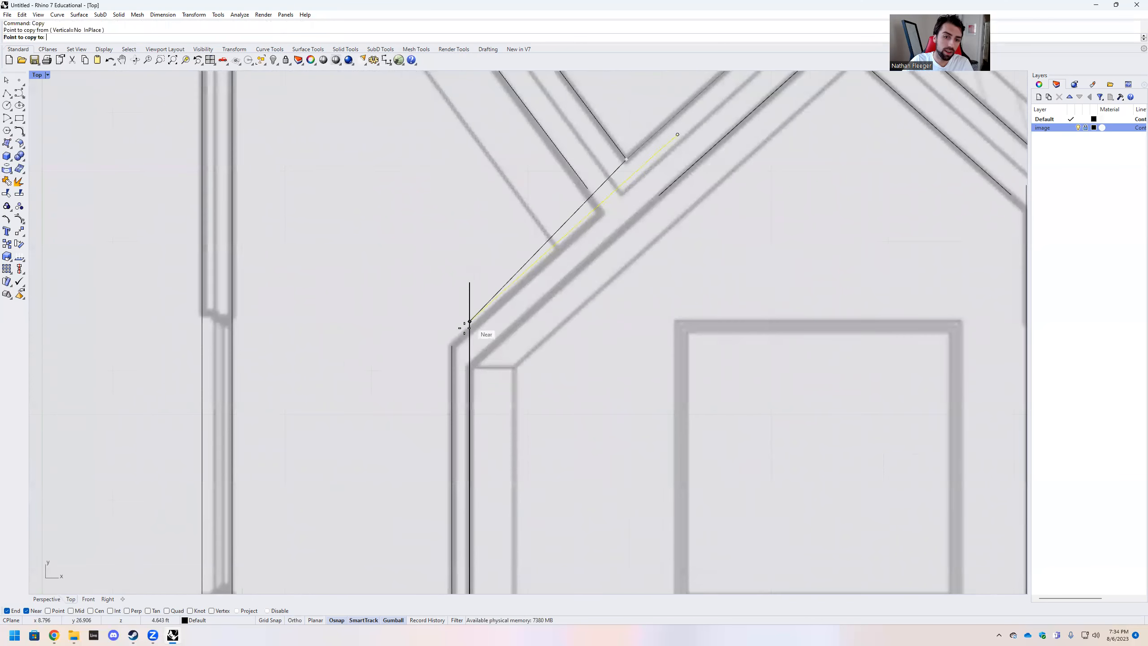
click(454, 344)
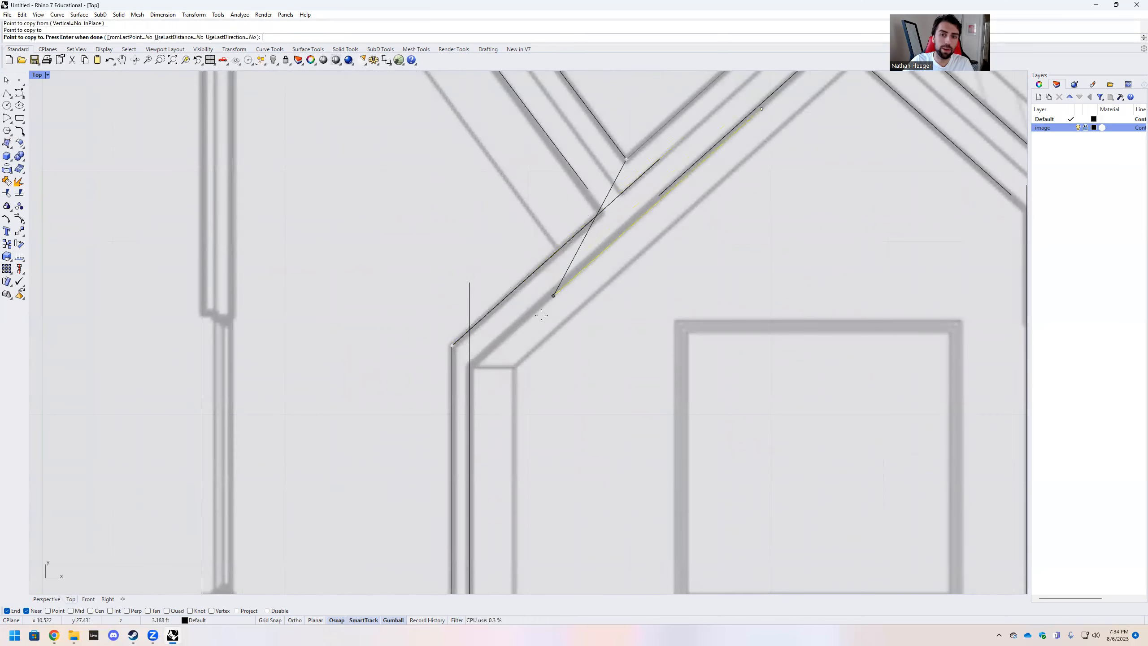
scroll(538, 312, down, 5)
scroll(597, 253, up, 2)
key(Return)
scroll(597, 232, up, 3)
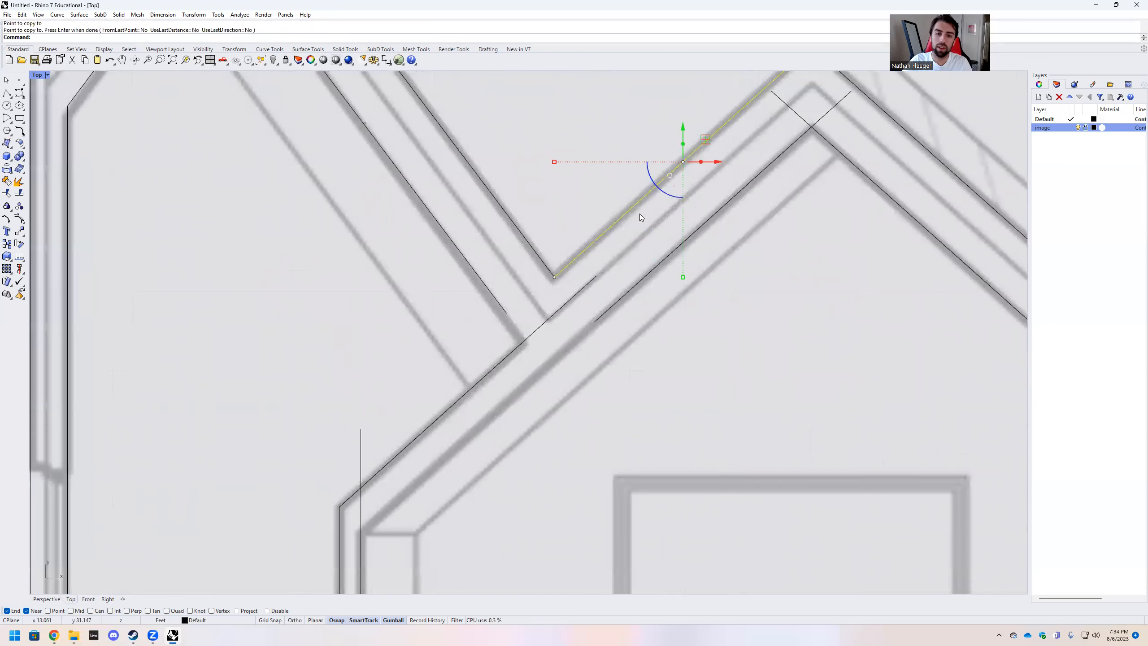
scroll(662, 250, down, 3)
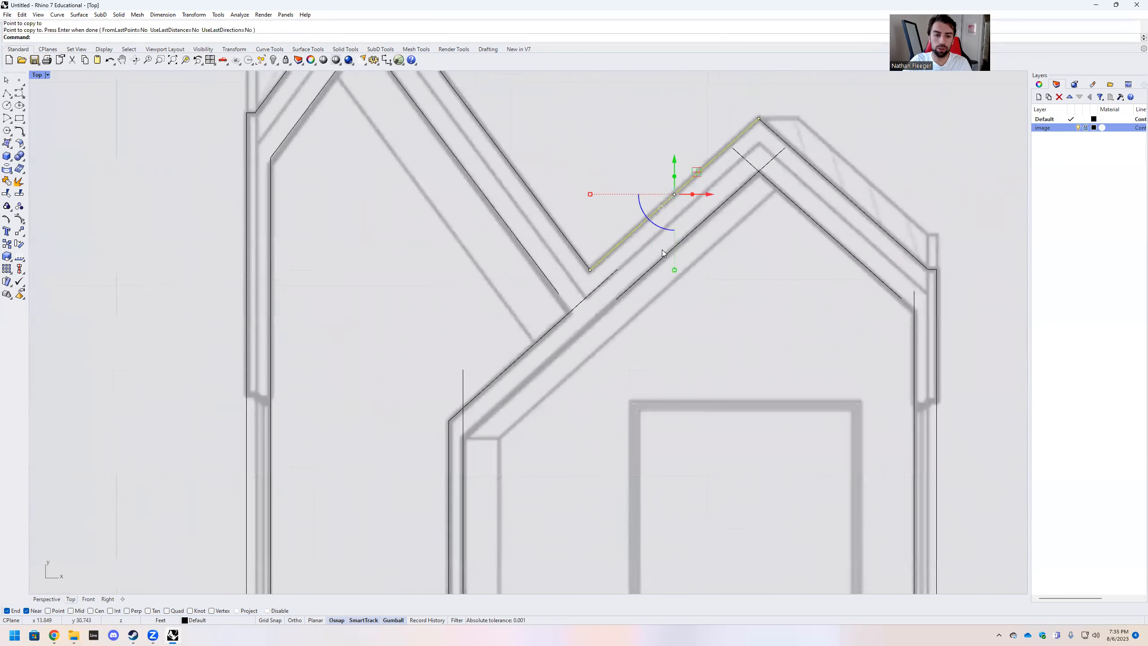
scroll(668, 389, up, 1)
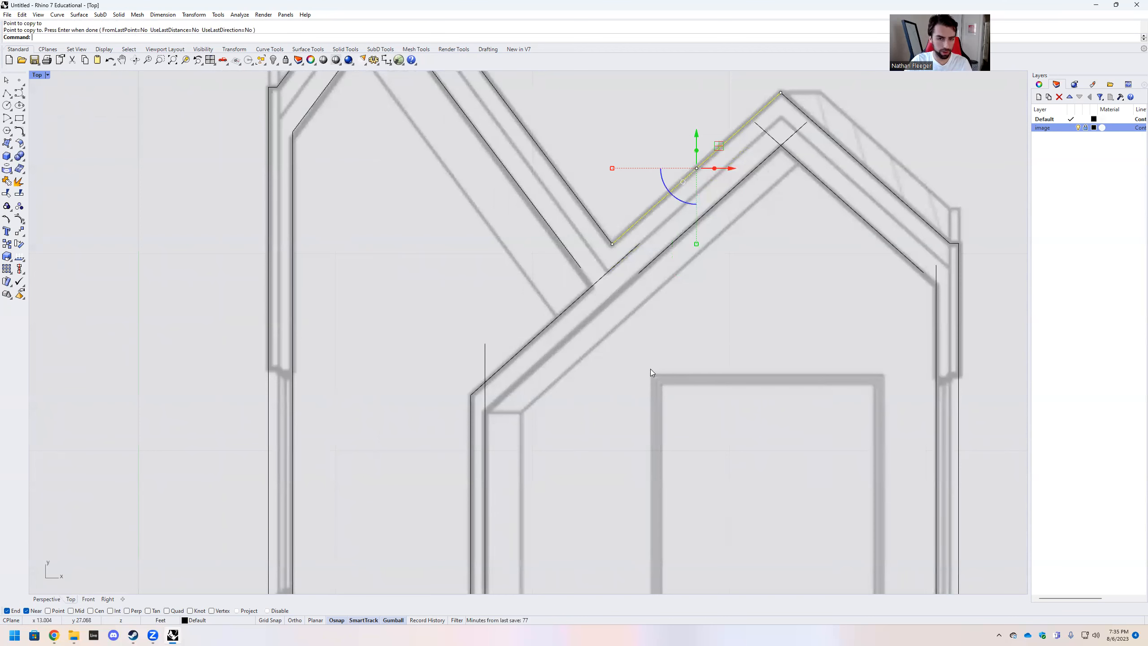
key(Escape)
text(Explode)
key(Return)
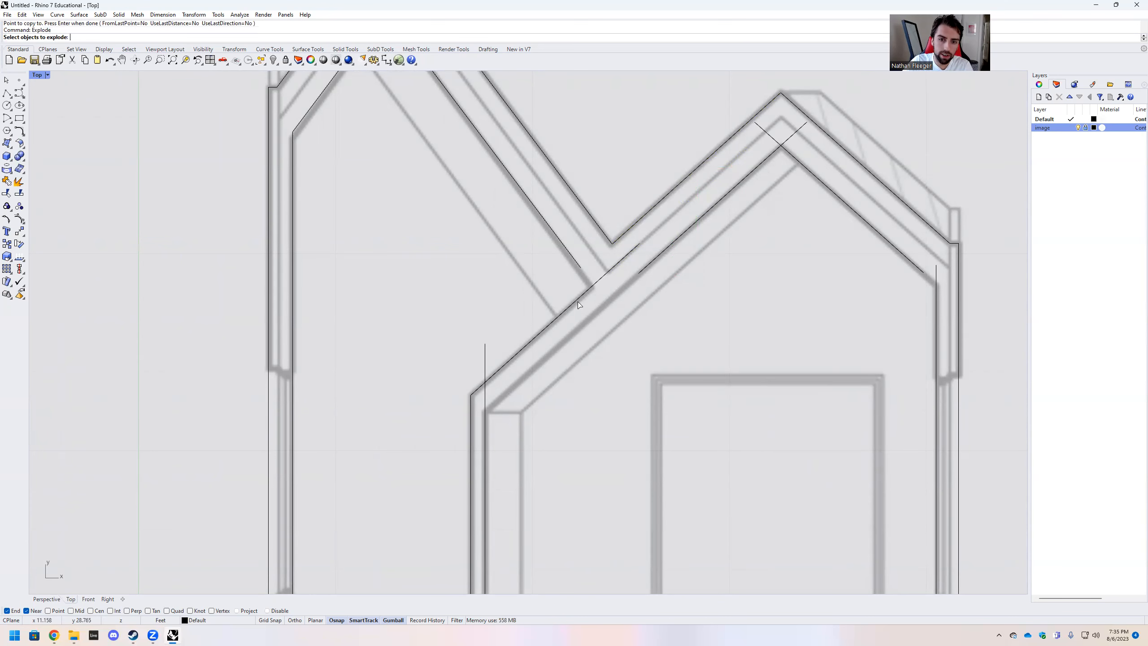
key(Return)
Extend the taller gable's inner right slope to the copied slope line and the lower gable's inner left slope to the upper room's inner wall line
text(Extend)
key(Return)
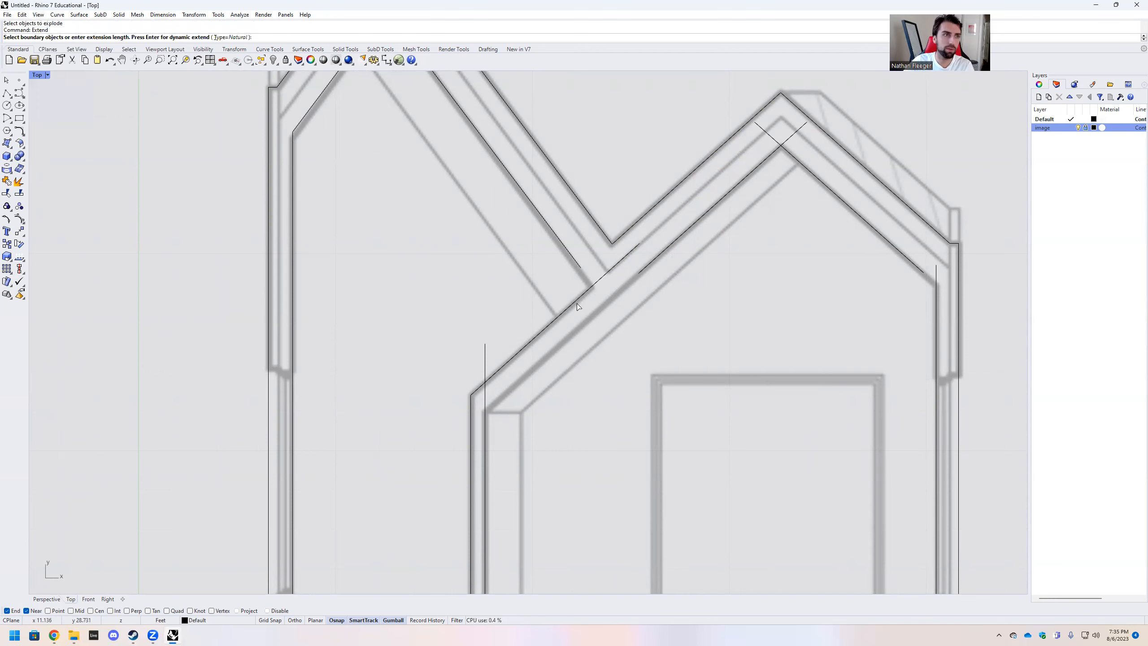
click(549, 326)
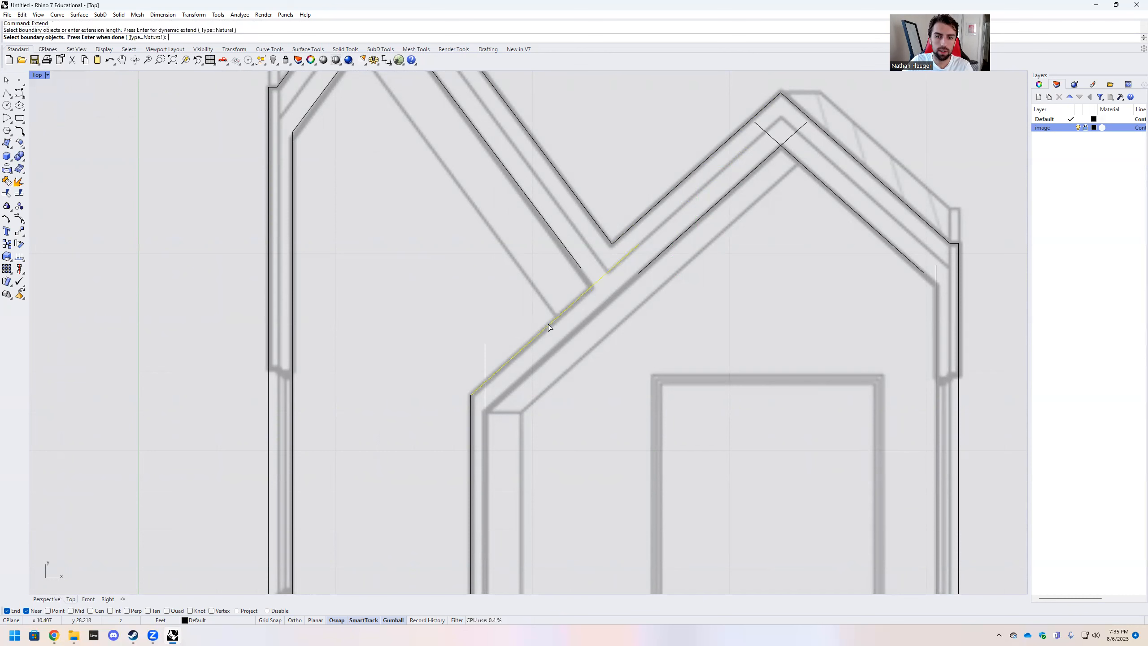
click(485, 406)
click(577, 264)
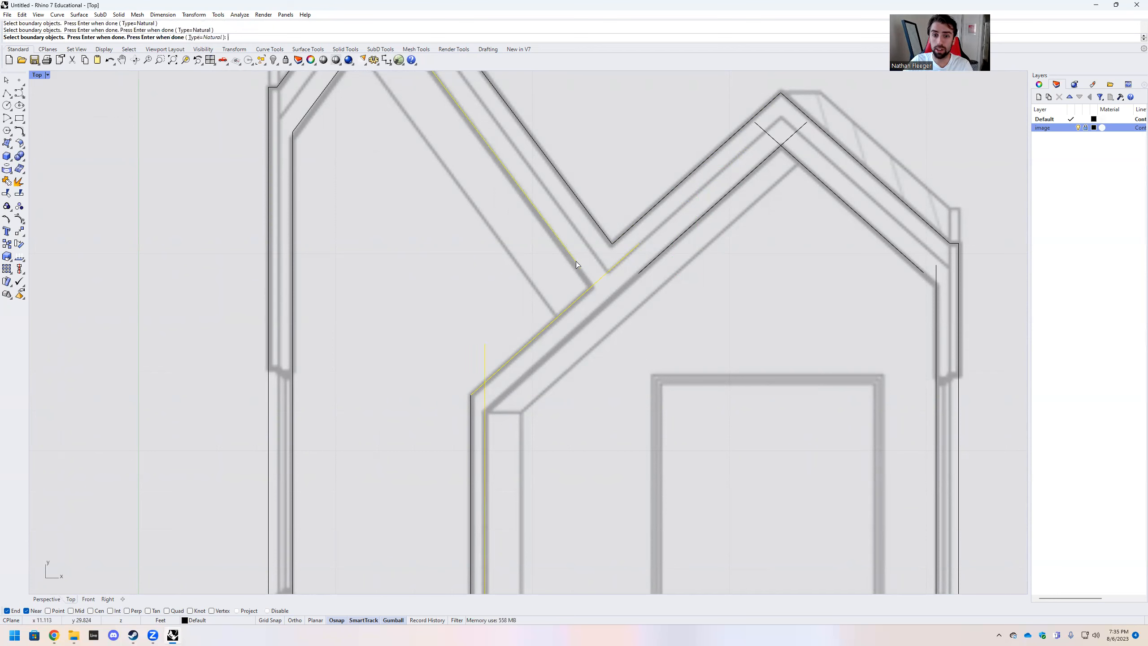
click(575, 261)
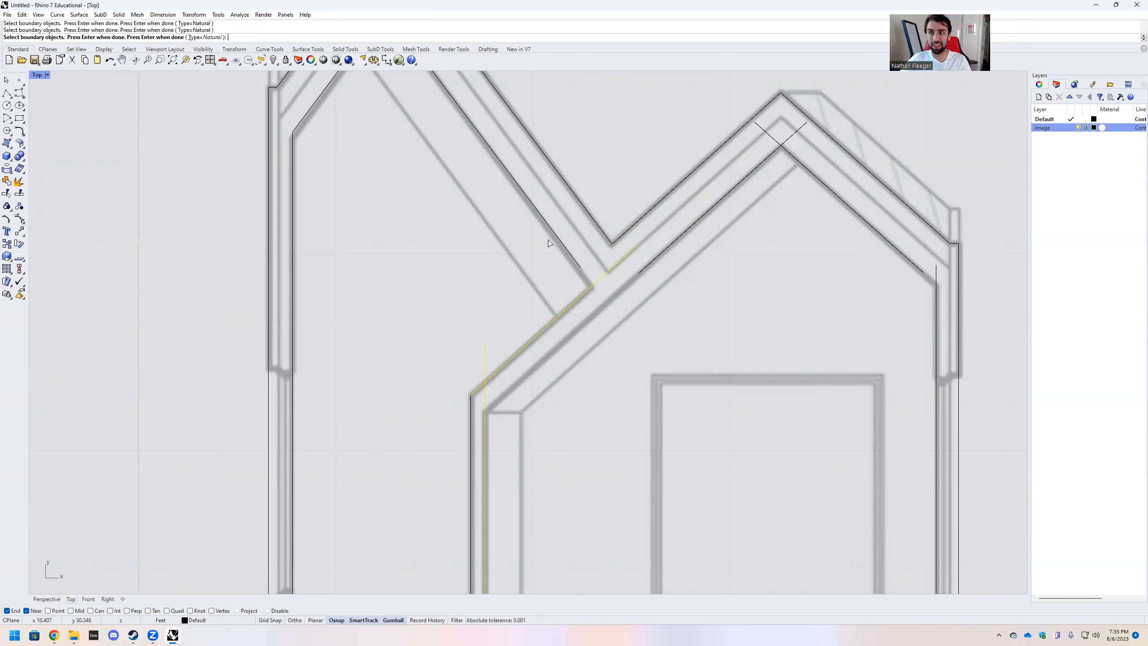
key(Return)
click(570, 257)
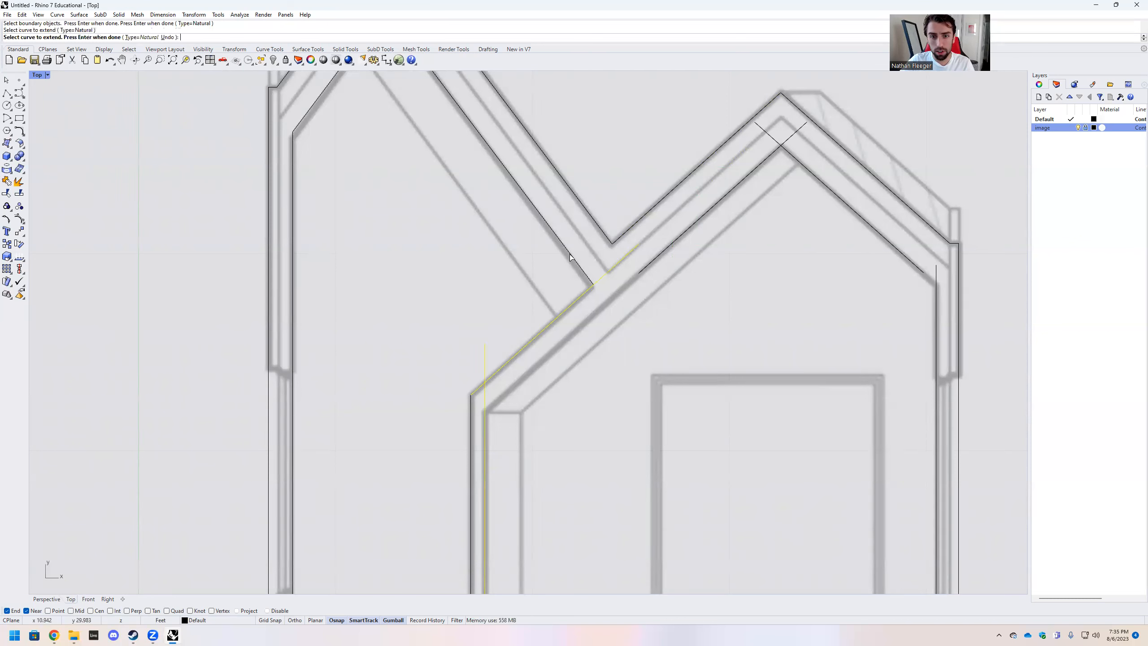
click(645, 271)
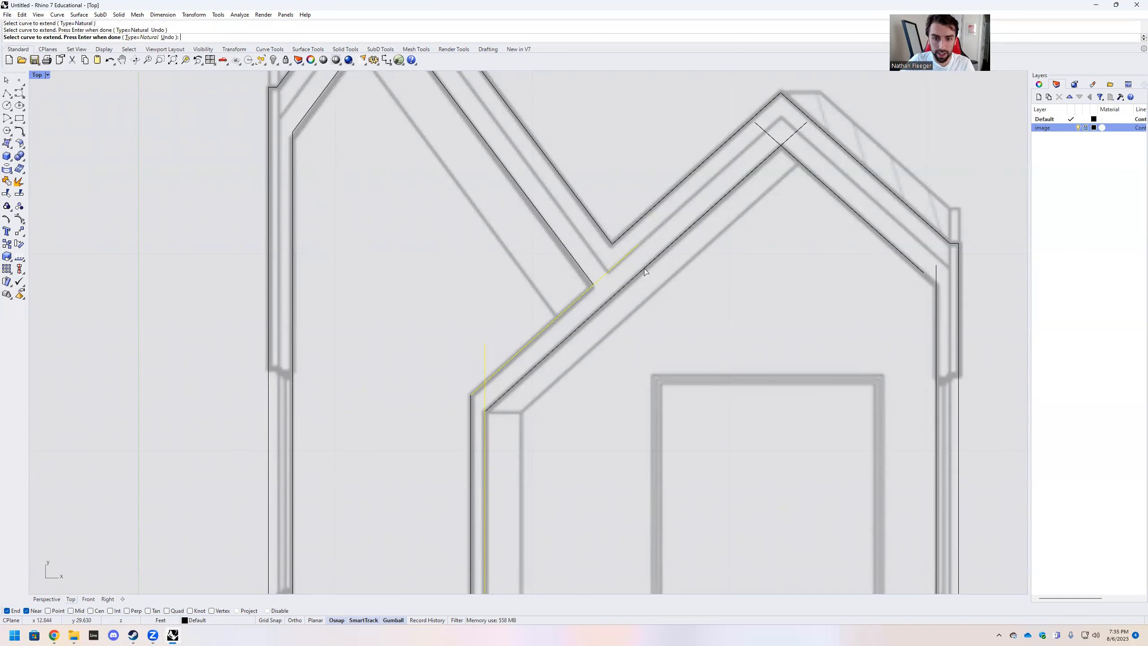
key(Return)
text(trim)
key(Return)
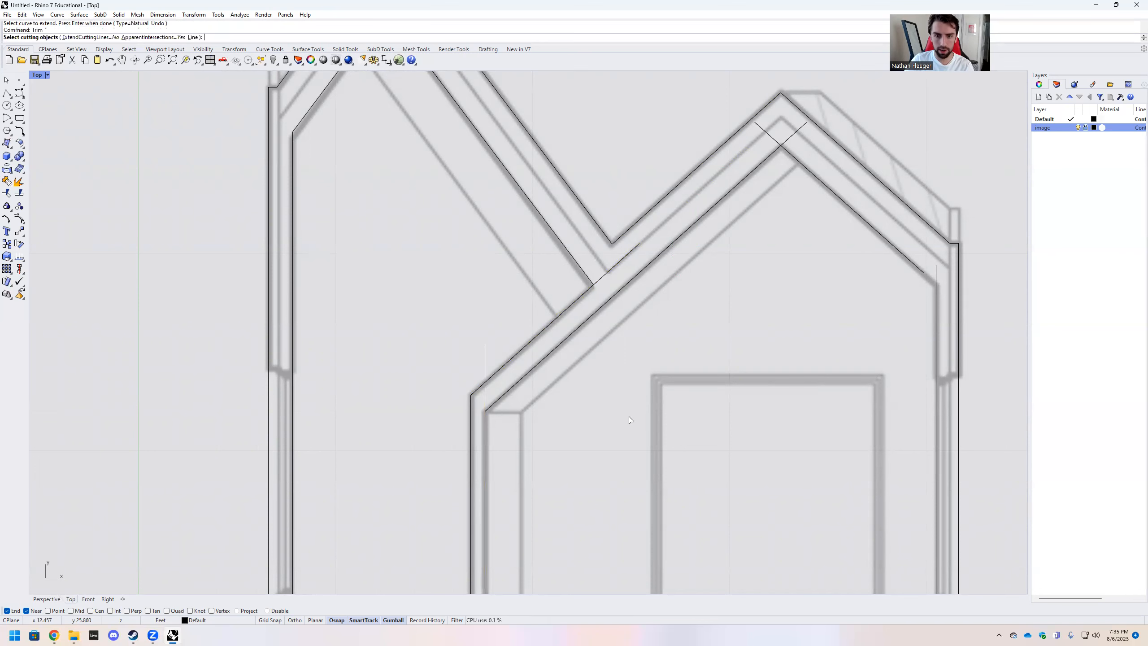
drag(739, 468, 424, 200)
text(trim)
key(Return)
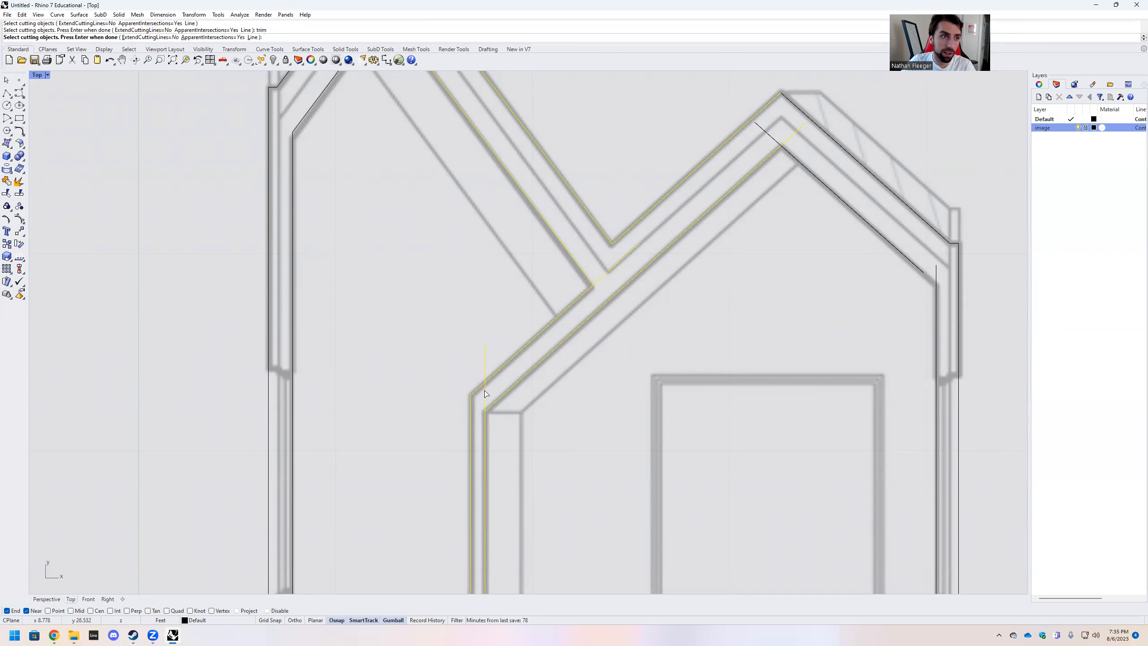
key(Return)
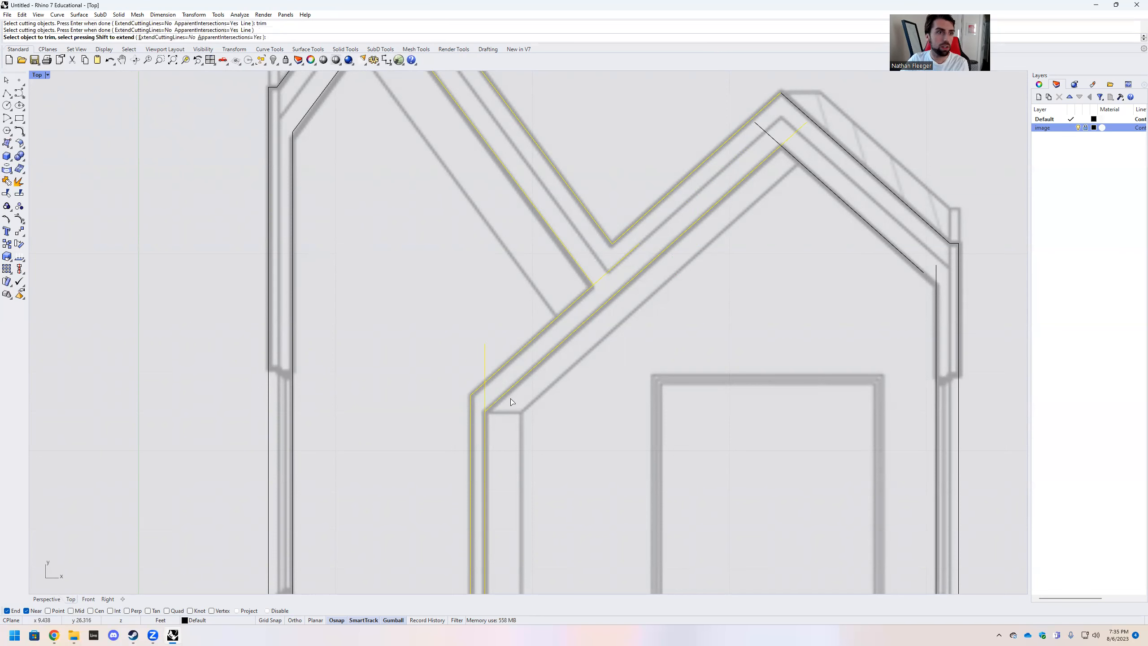
key(Return)
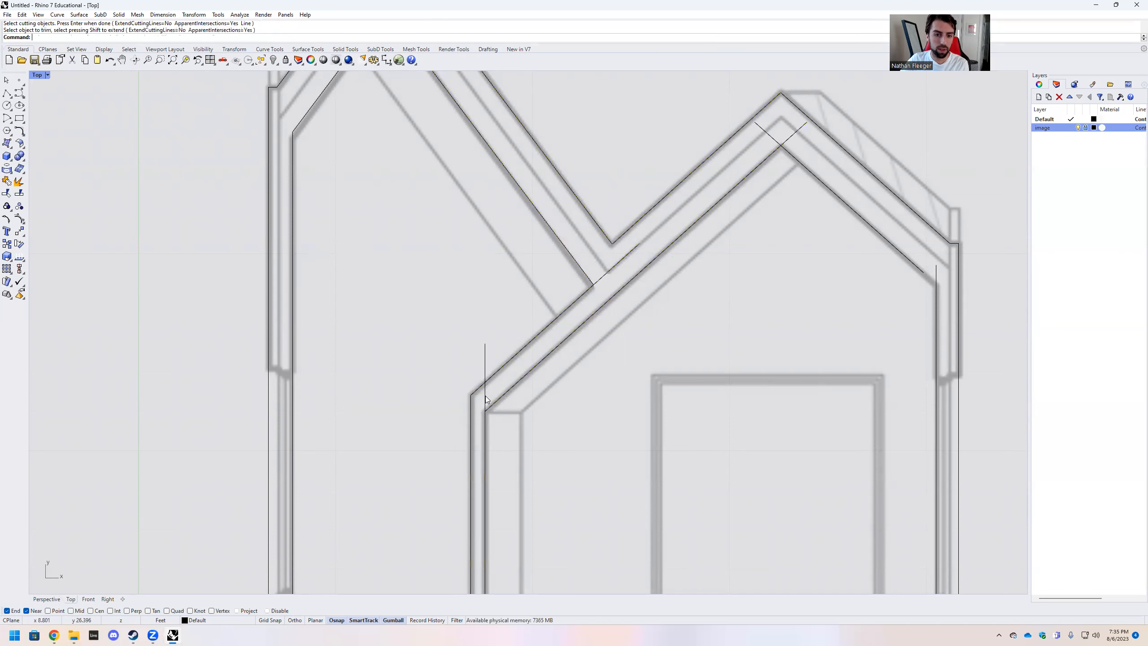
Trim the upper room's inner wall line above its slope, the copied slope's end past the taller gable, and the right inner slope's end past the apex
drag(558, 469, 459, 229)
text(trim)
key(Return)
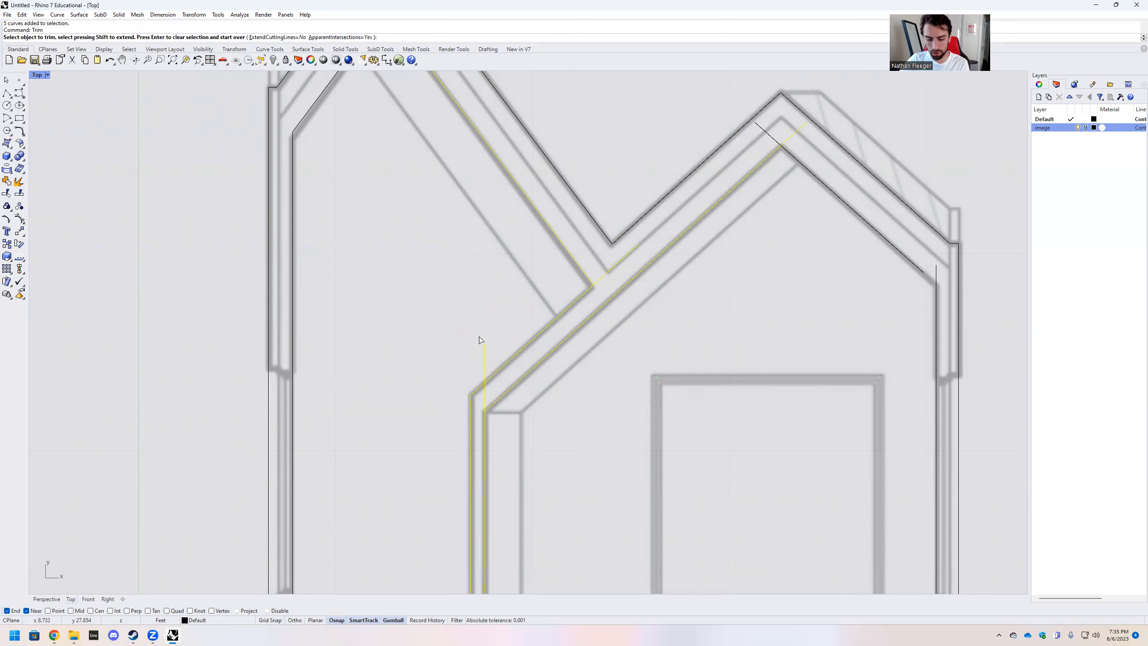
click(483, 398)
click(485, 373)
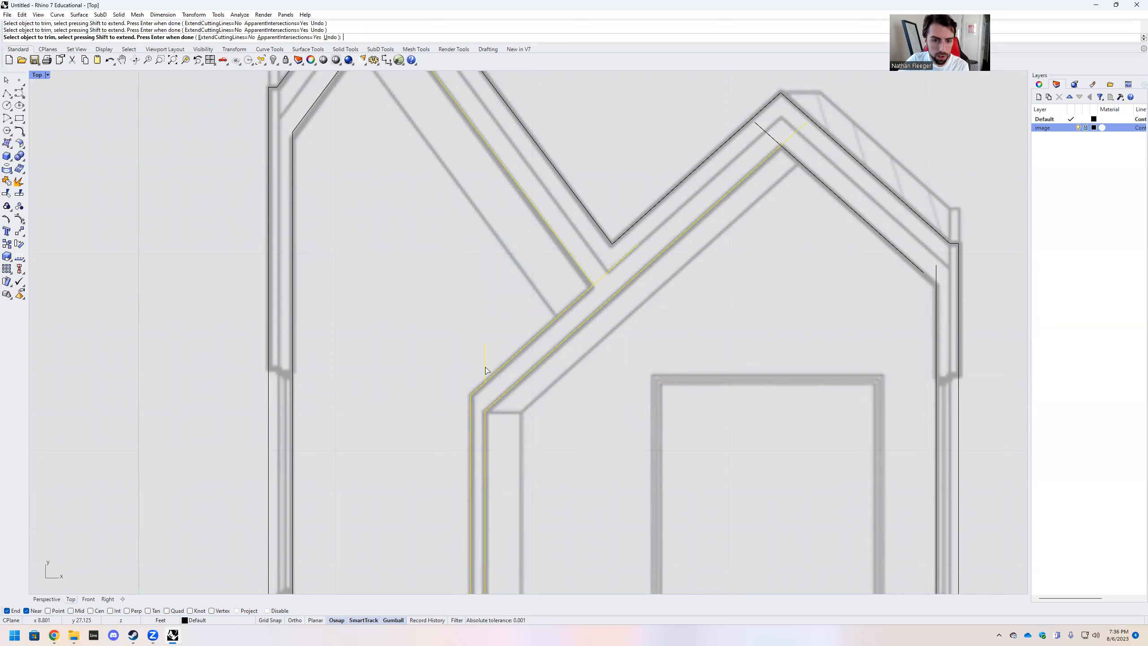
click(604, 276)
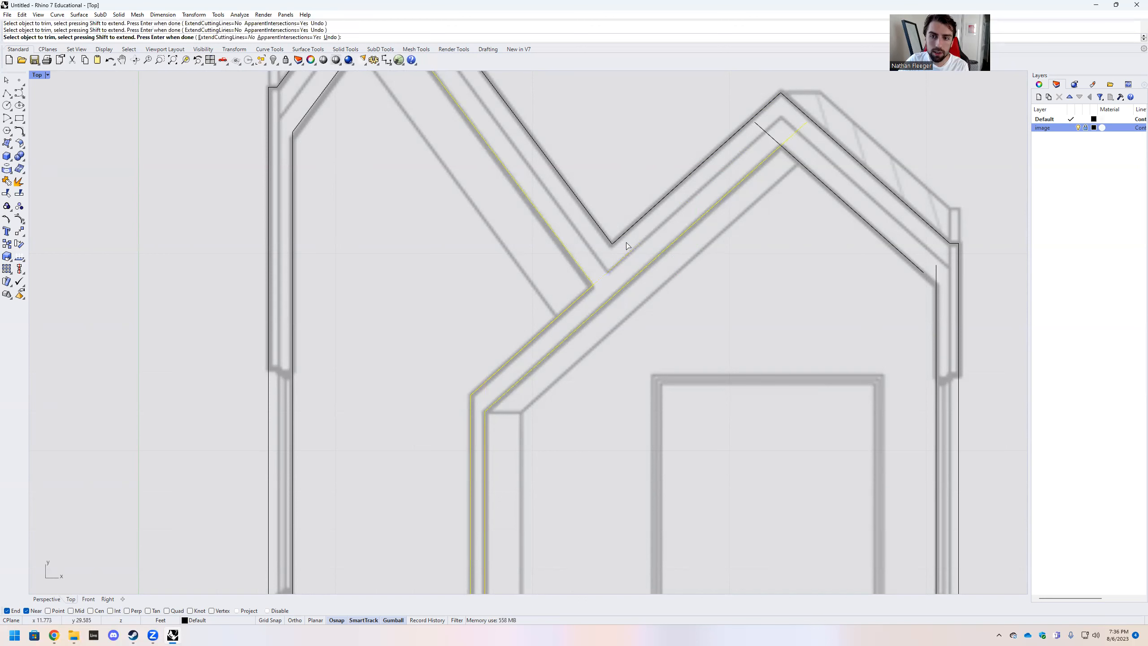
click(766, 136)
key(Return)
key(Escape)
Check the traced section as a whole and up close around the lower gable's apex and the upper room
scroll(523, 262, down, 5)
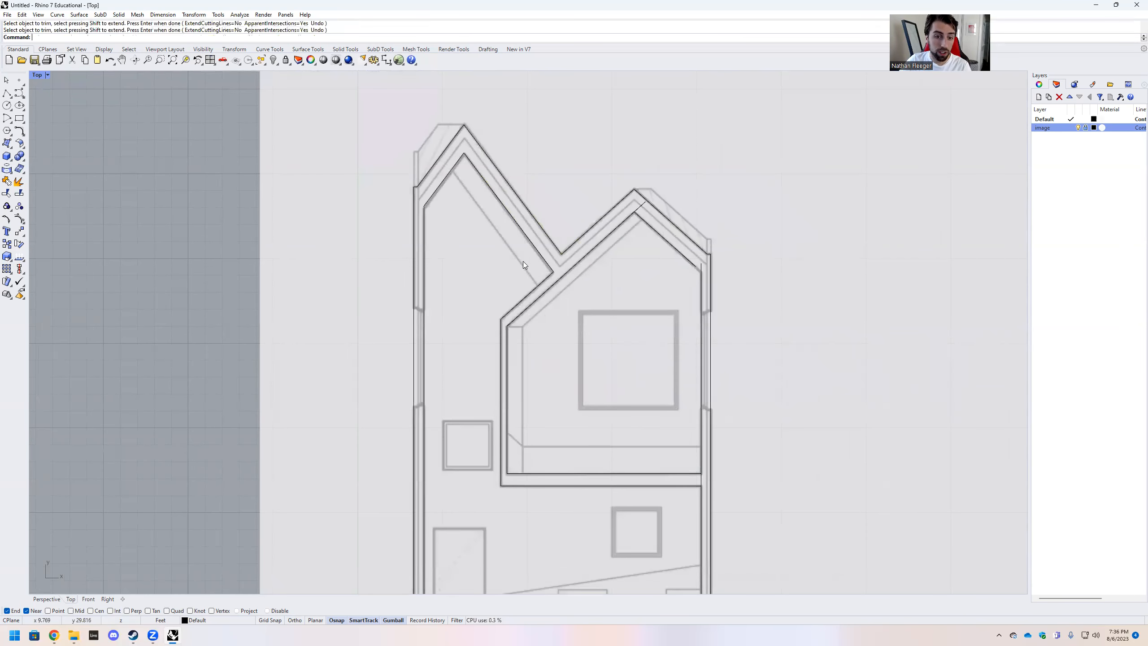
scroll(523, 261, down, 2)
scroll(628, 318, down, 3)
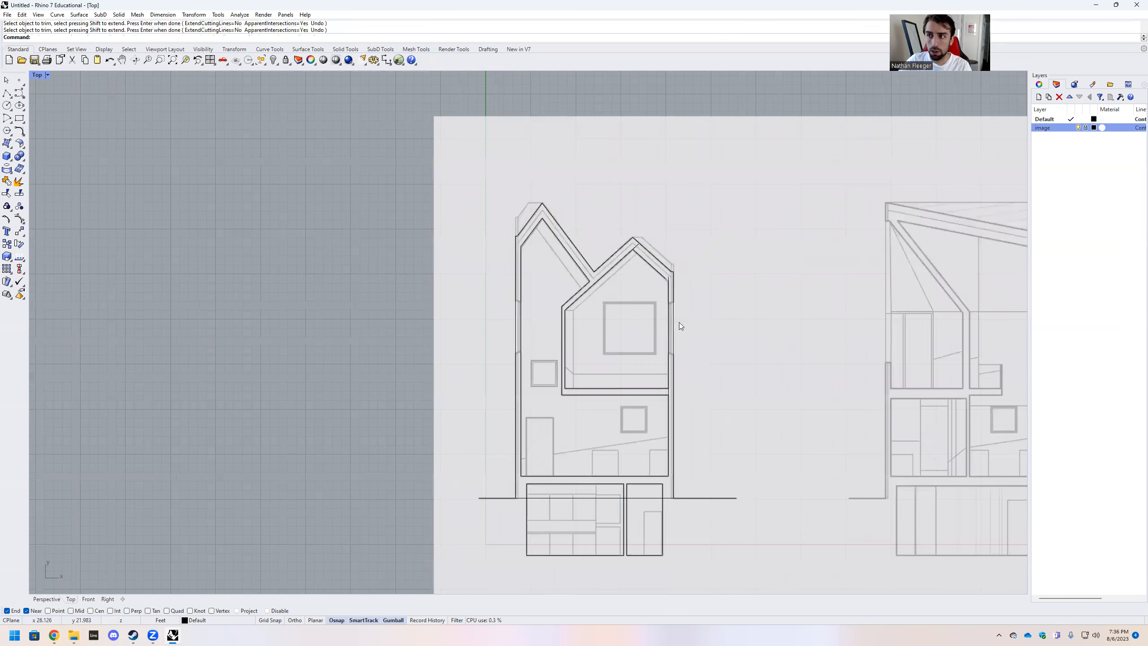
scroll(667, 288, up, 10)
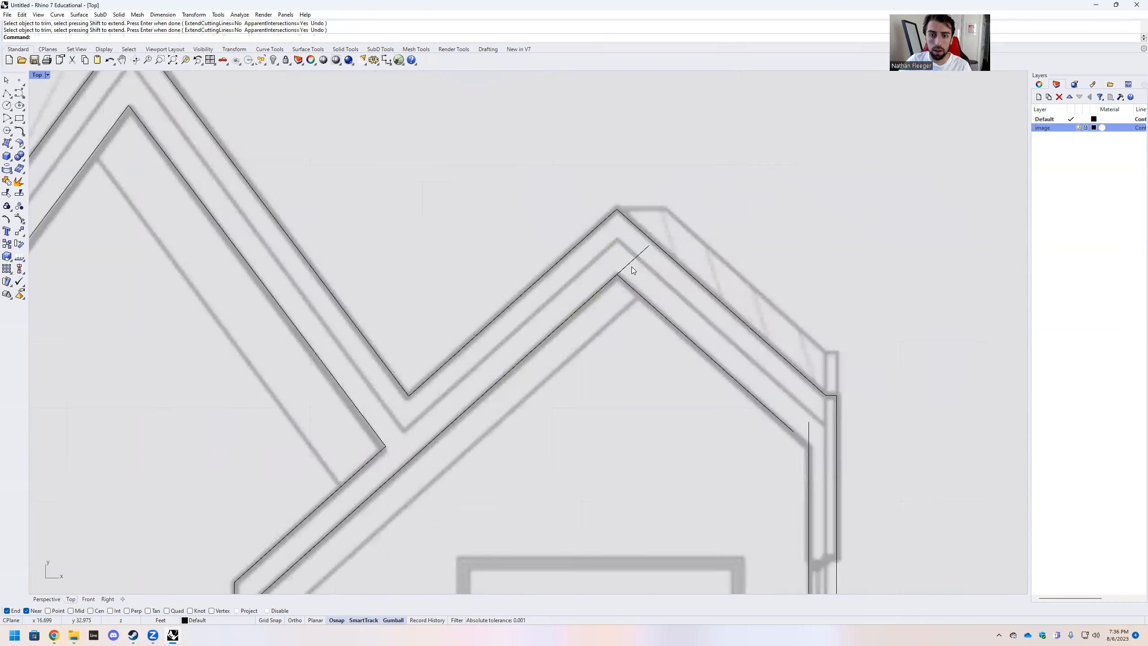
scroll(667, 301, down, 19)
scroll(600, 472, up, 10)
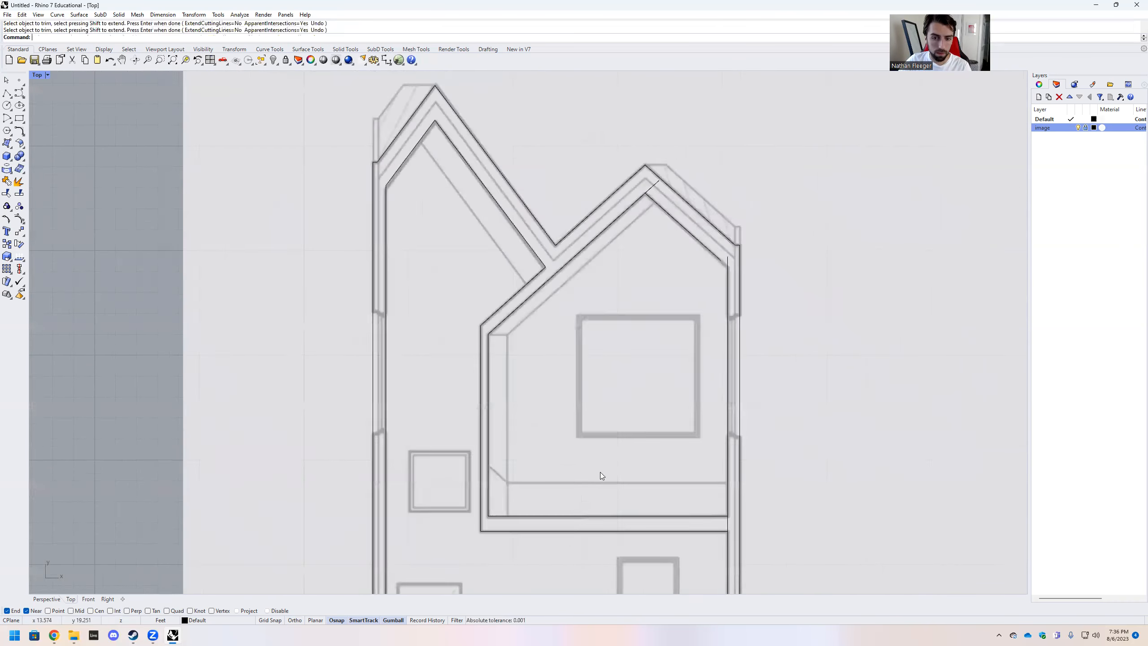
scroll(624, 385, down, 4)
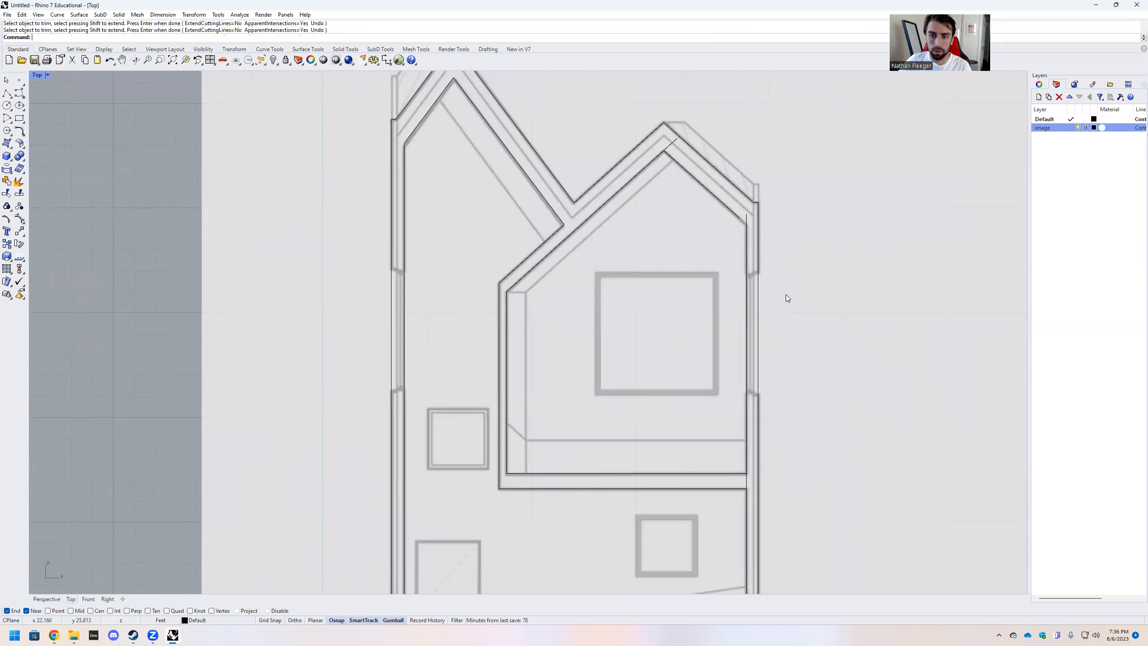
scroll(785, 298, up, 2)
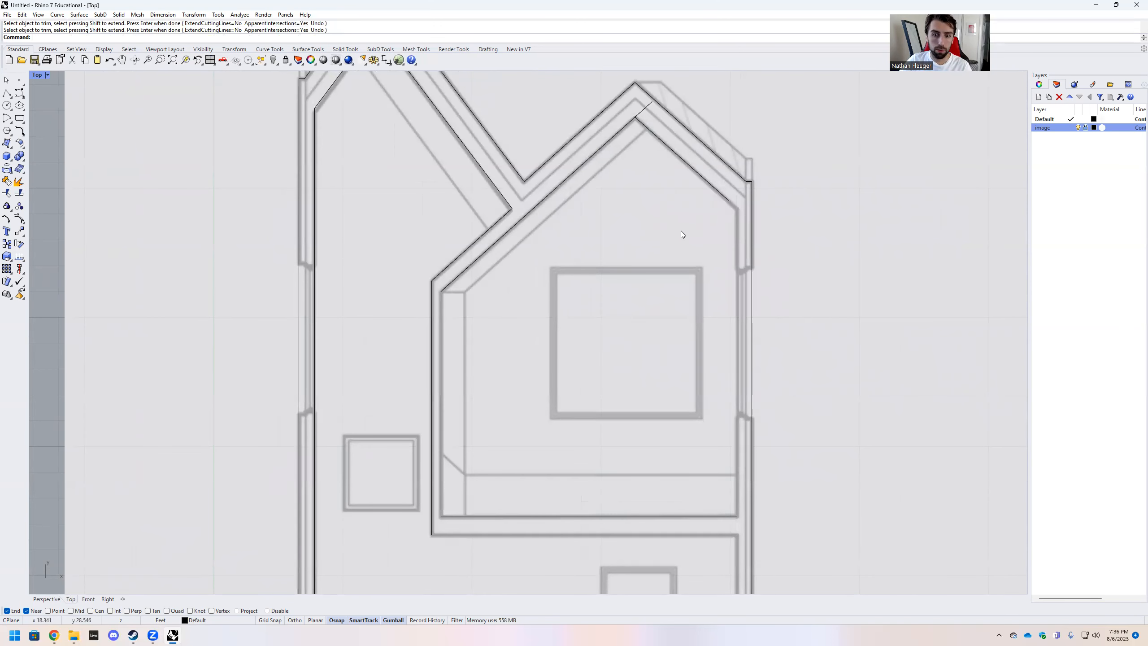
scroll(682, 234, down, 4)
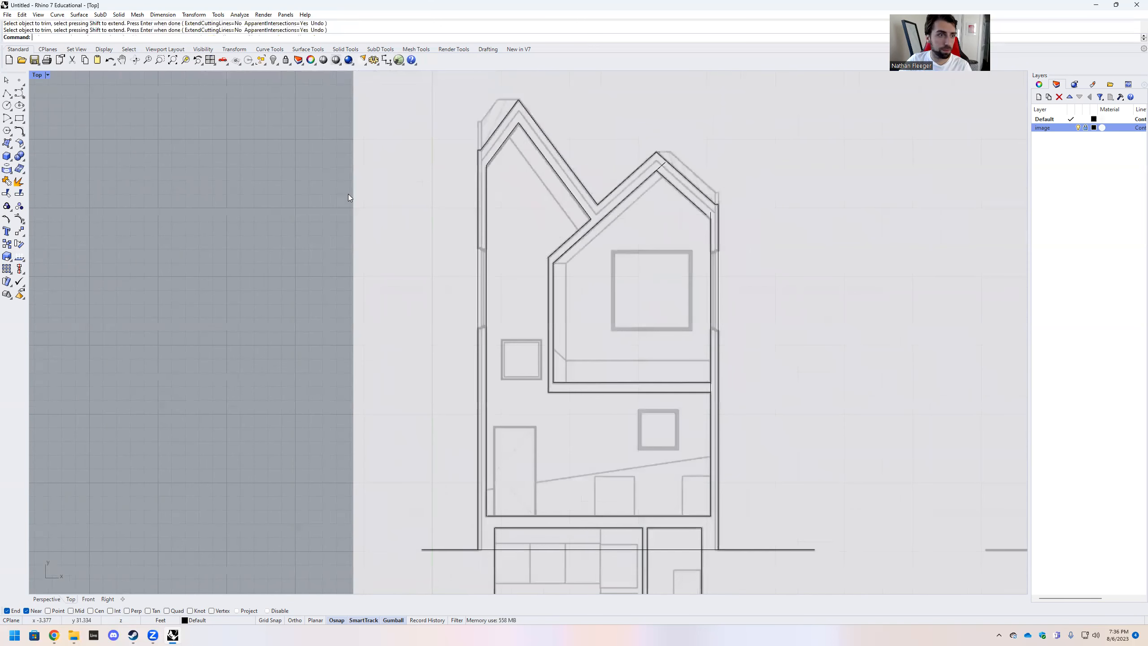
Draw a square with Rectangle and Ortho around the outer edge of the upper room's window frame
click(19, 118)
scroll(665, 317, up, 8)
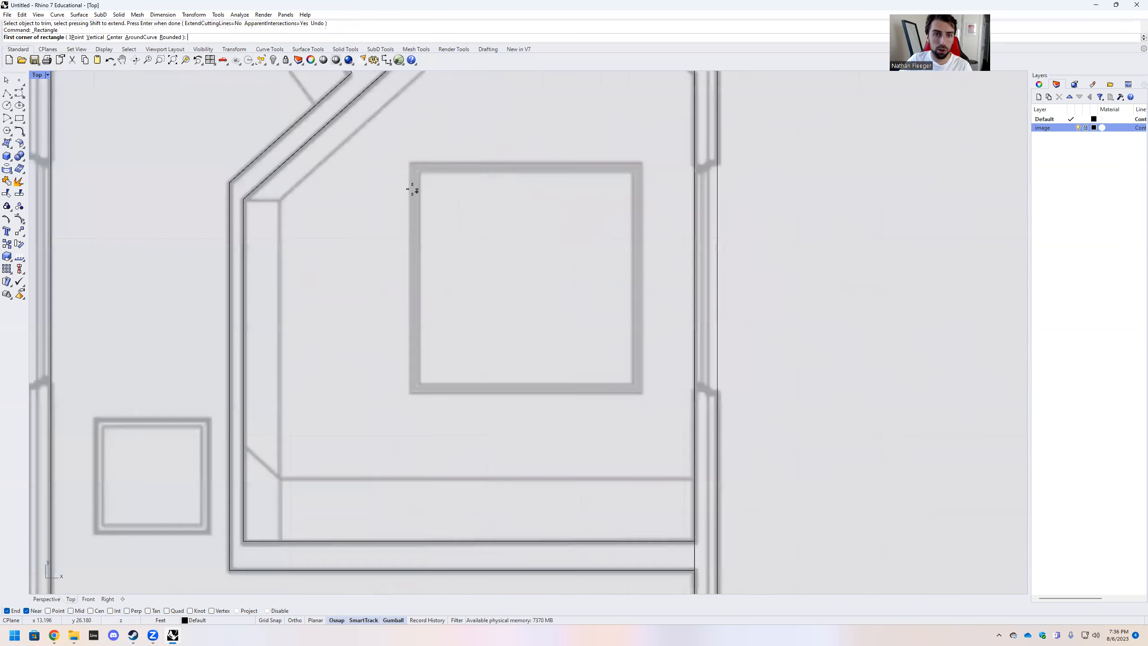
click(411, 158)
key(F8)
scroll(610, 305, down, 4)
scroll(759, 481, up, 2)
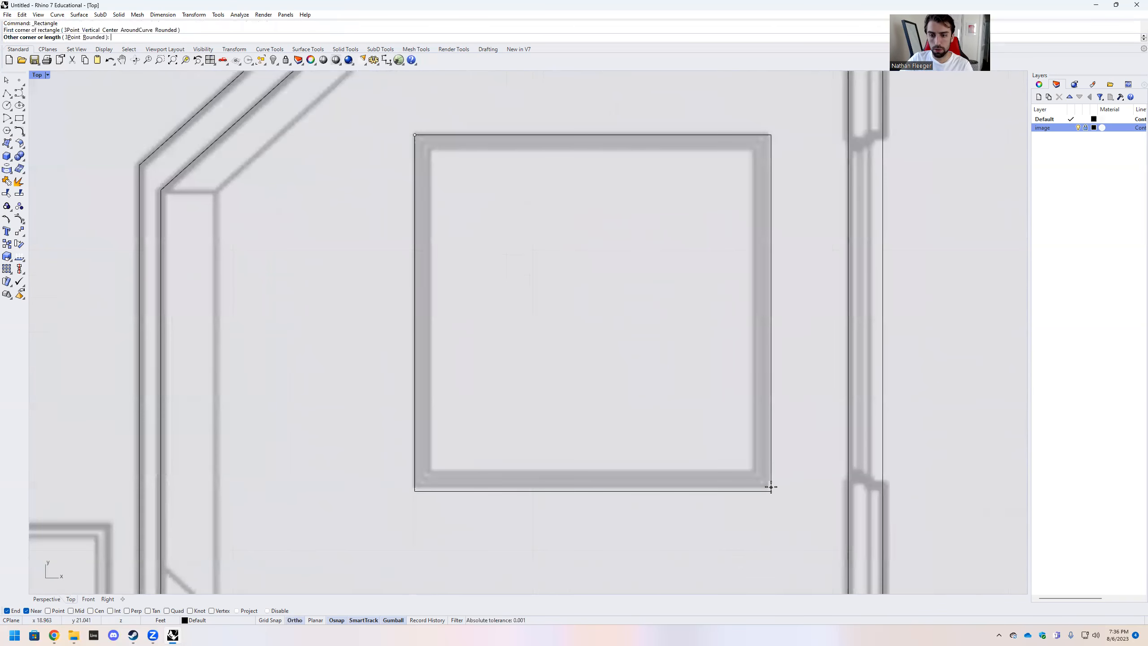
click(767, 480)
key(F8)
key(Return)
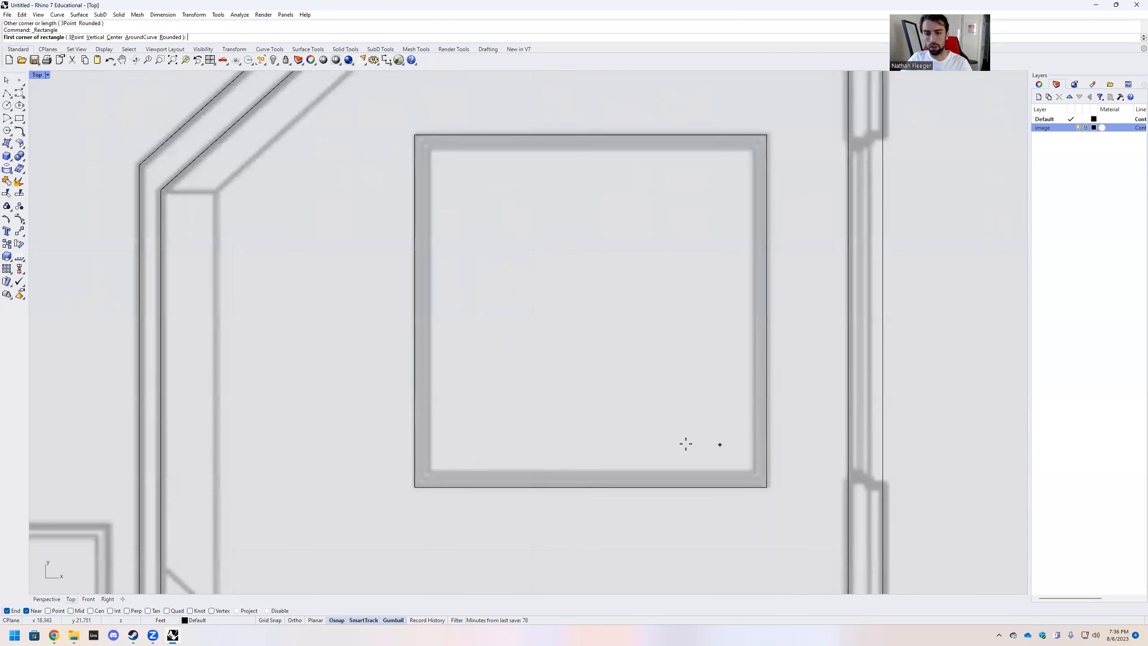
scroll(685, 444, down, 3)
key(Escape)
Offset the upper room's window square inward by 0.25 for the frame's inner edge
text(Offset)
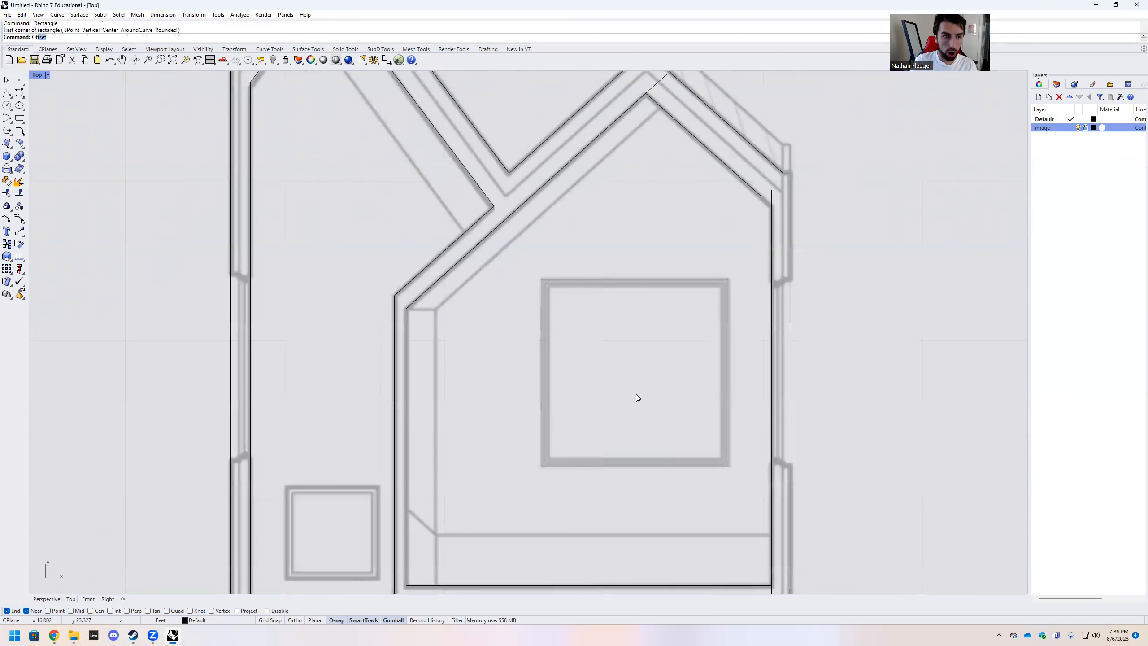
key(Return)
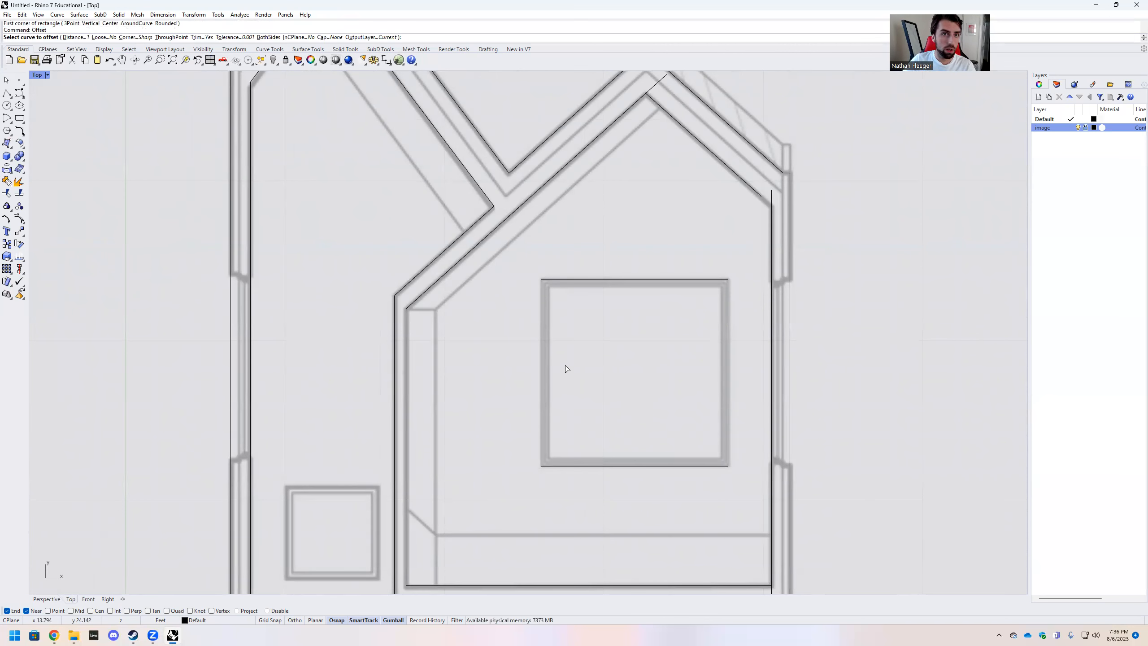
click(74, 37)
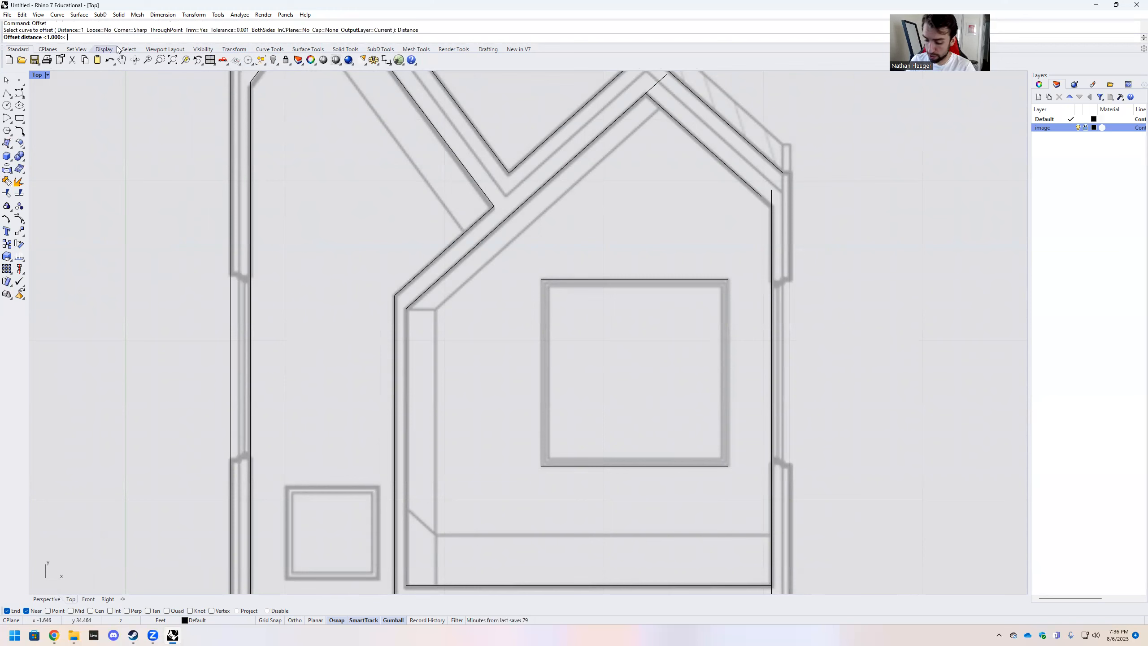
text(.25)
key(Return)
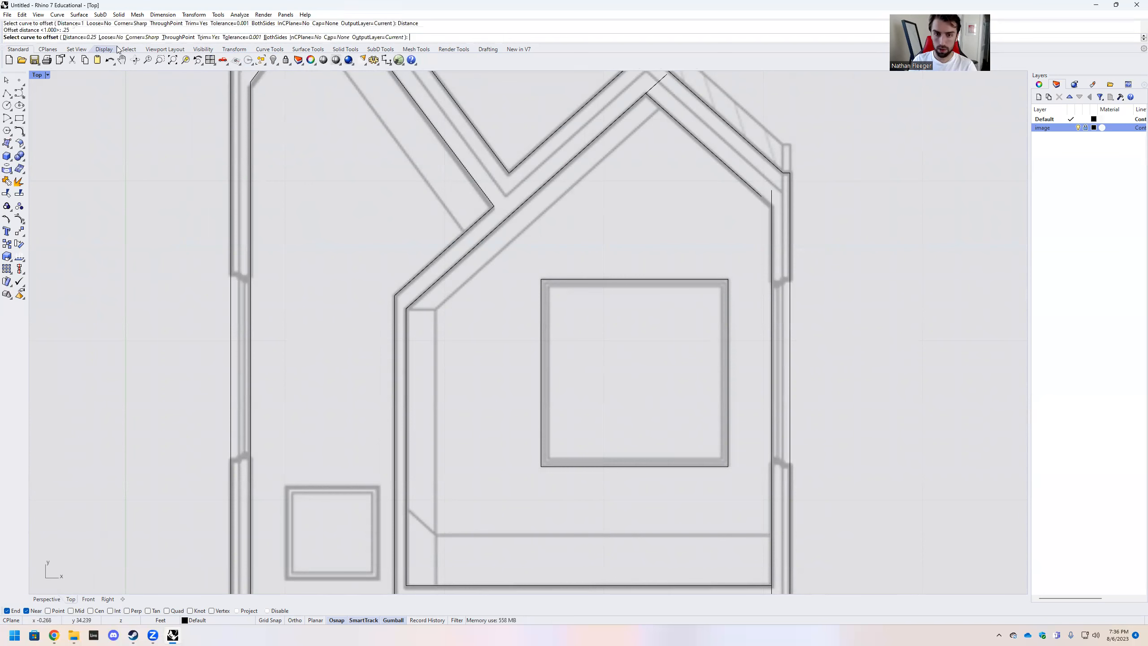
click(541, 328)
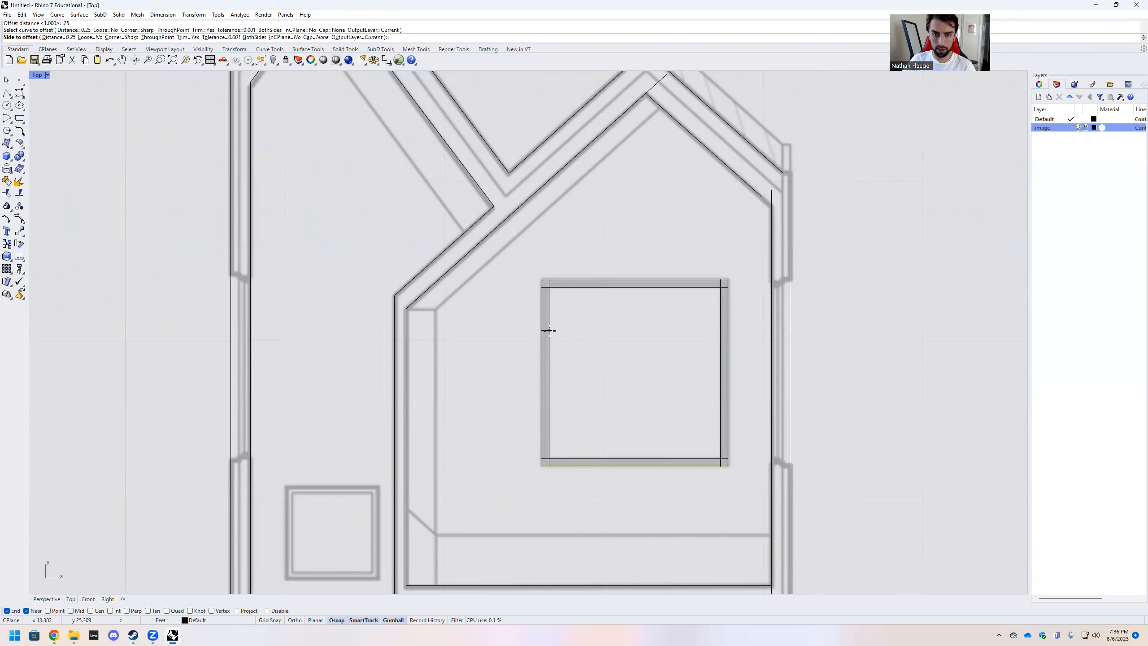
click(549, 331)
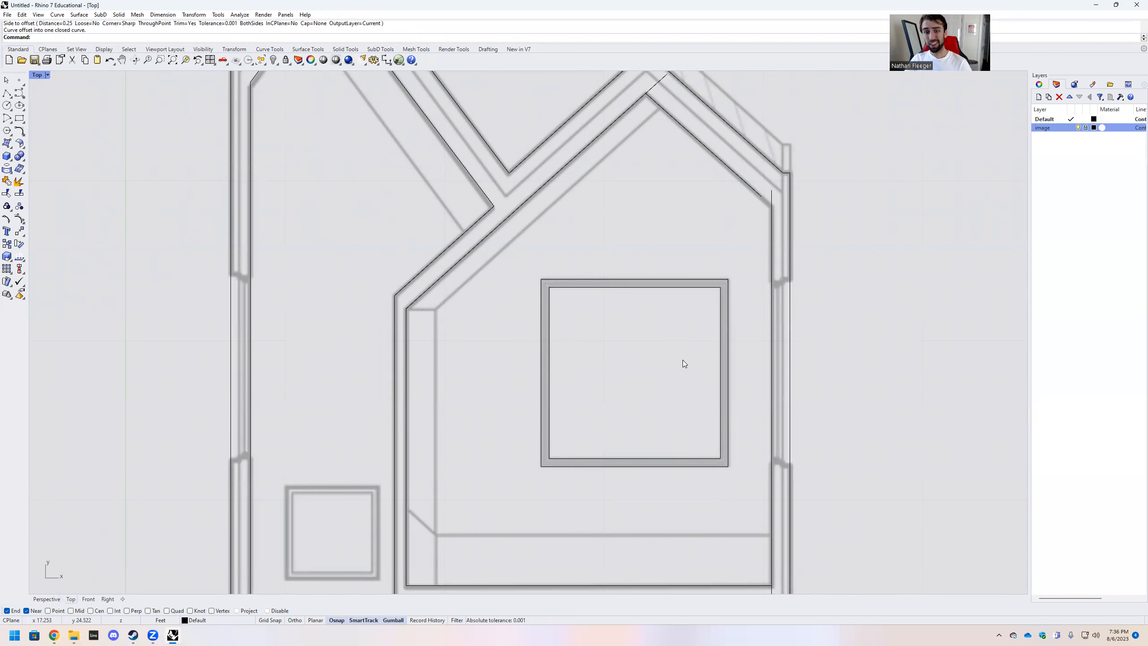
Draw a square with Rectangle and Ortho around the outer edge of the window frame in the room below the upper room
scroll(626, 384, down, 4)
scroll(611, 321, up, 4)
scroll(608, 320, down, 2)
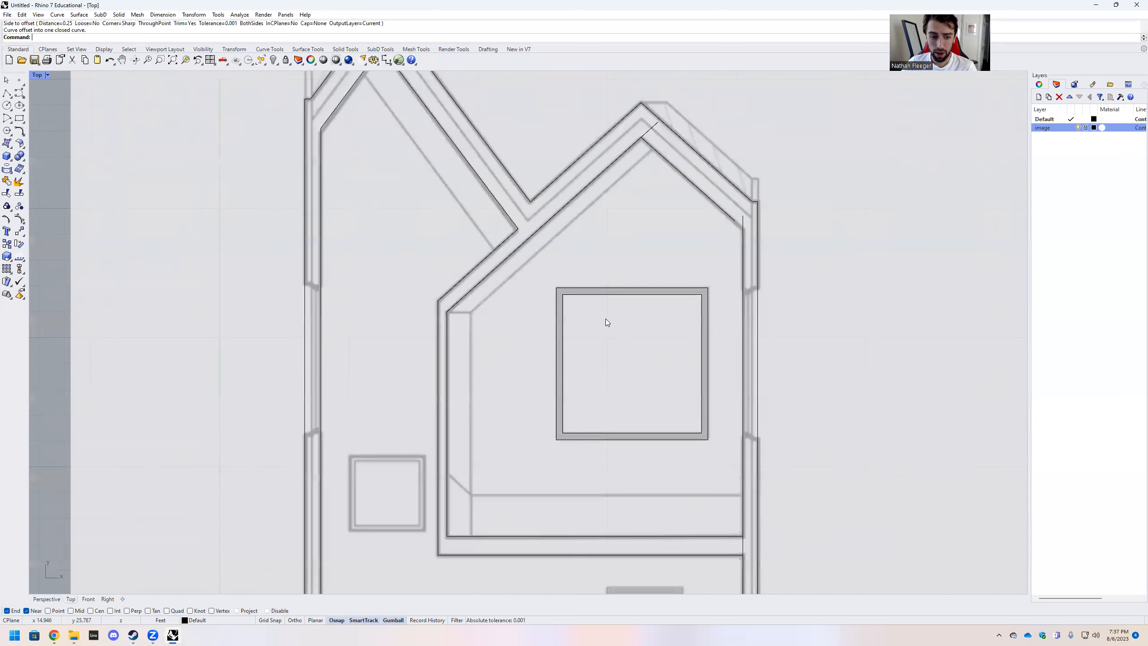
scroll(663, 355, up, 2)
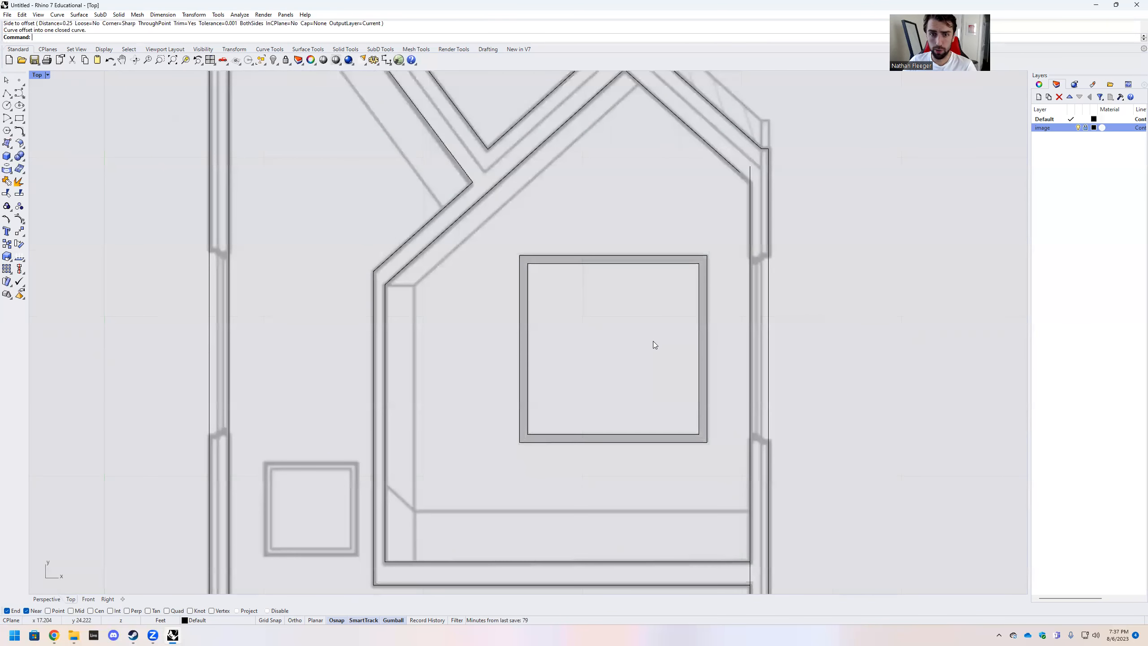
scroll(637, 267, down, 2)
scroll(632, 268, down, 2)
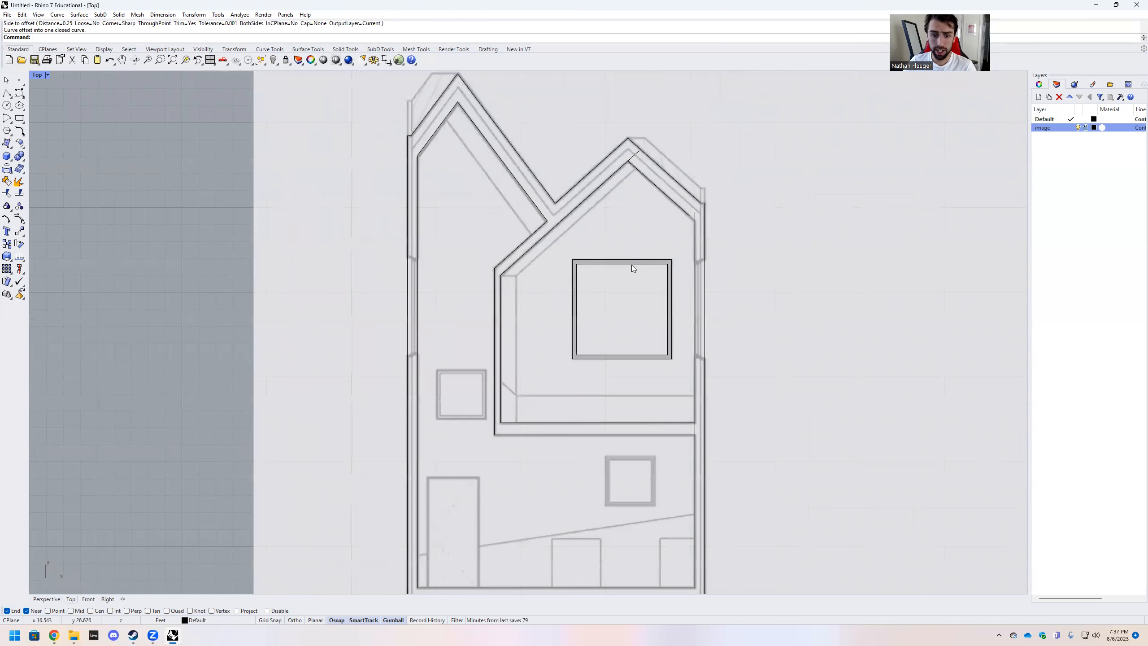
click(16, 121)
scroll(488, 343, down, 2)
scroll(626, 447, up, 6)
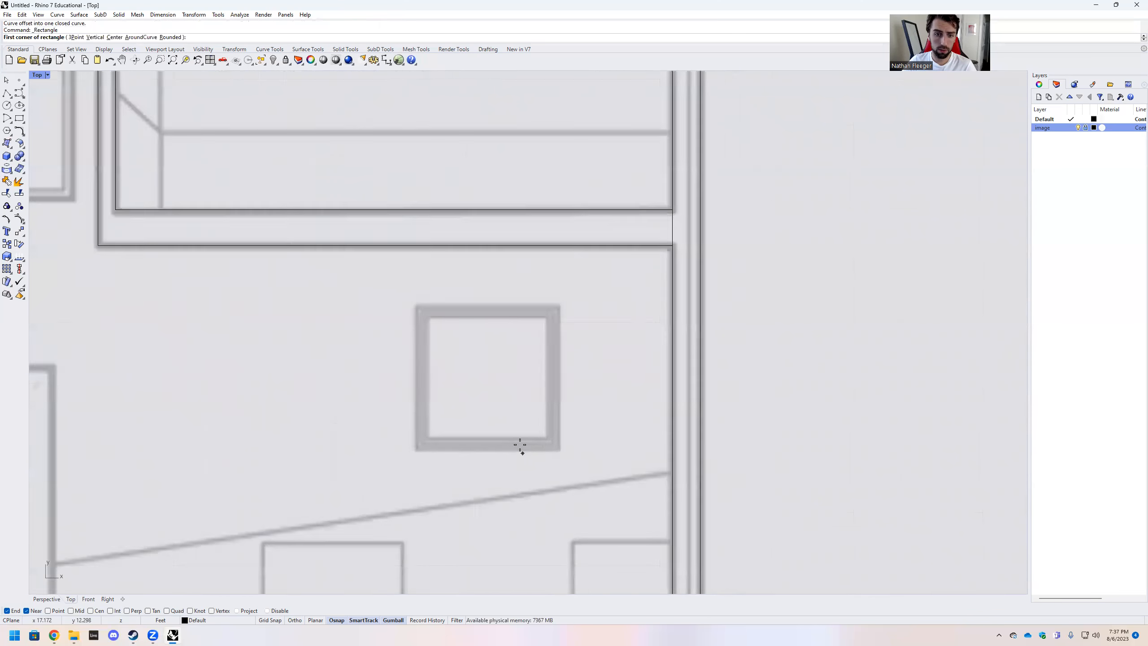
click(392, 271)
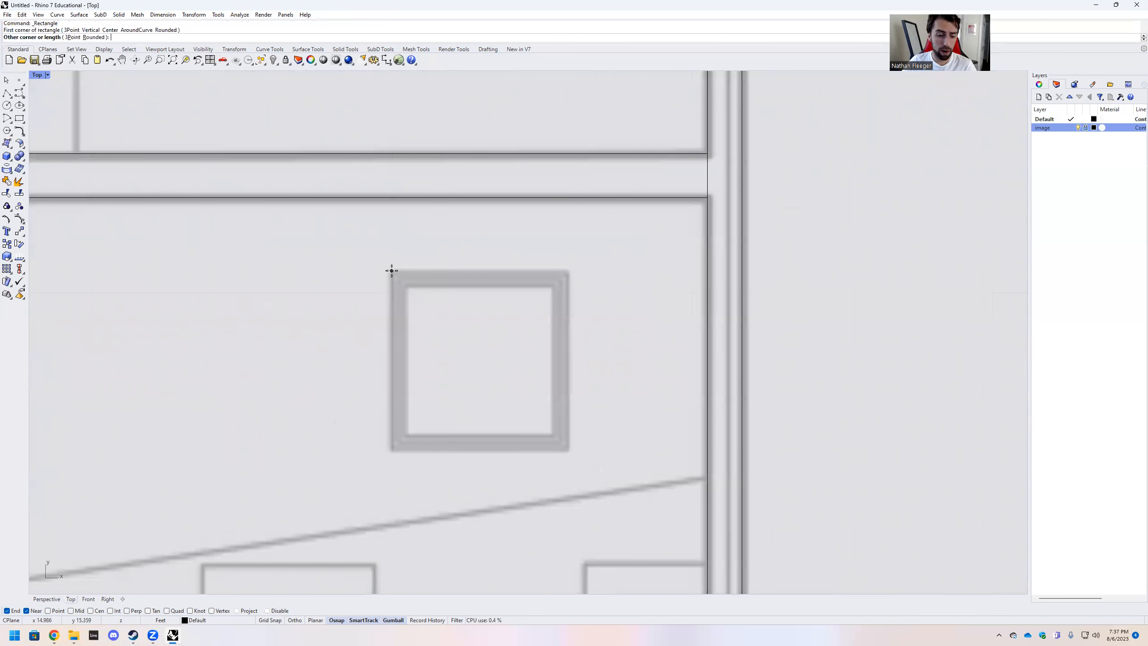
key(shift)
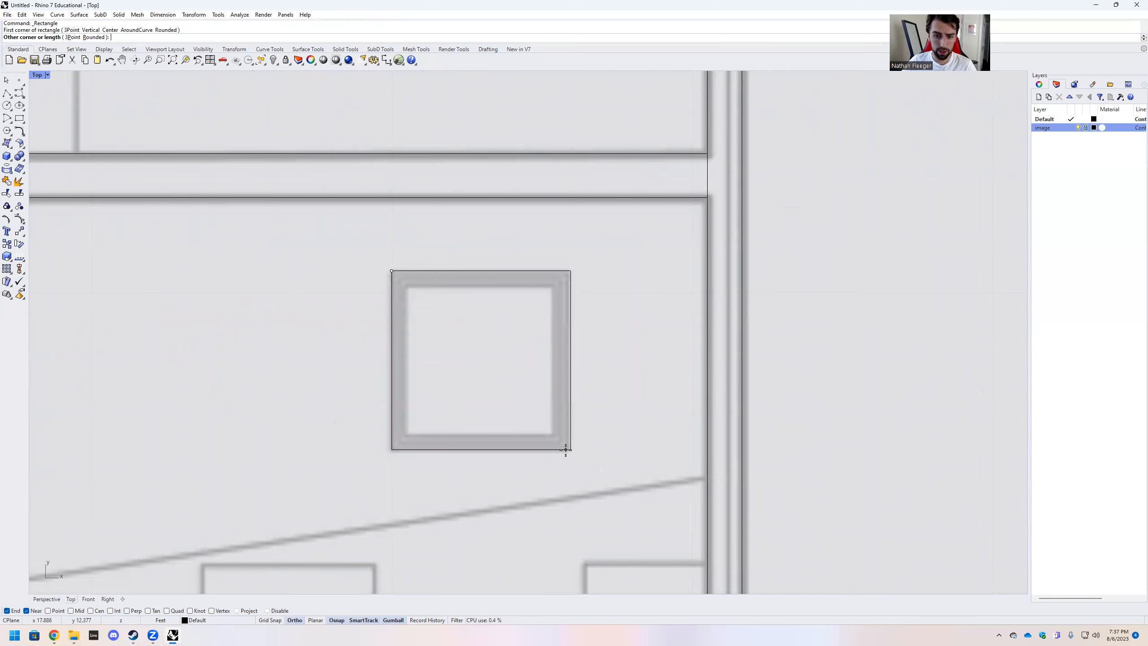
click(569, 449)
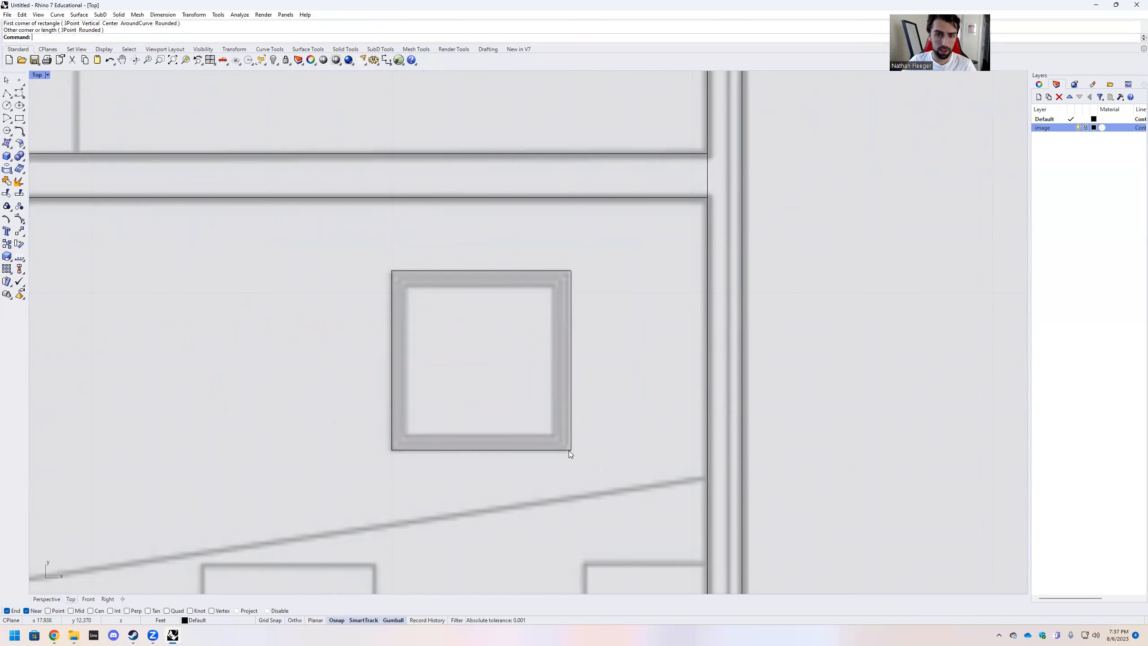
Draw another Ortho square around the outer edge of the small window frame between the left outer wall and the upper room
key(Return)
scroll(638, 438, down, 10)
scroll(400, 304, up, 5)
scroll(400, 303, up, 6)
click(402, 312)
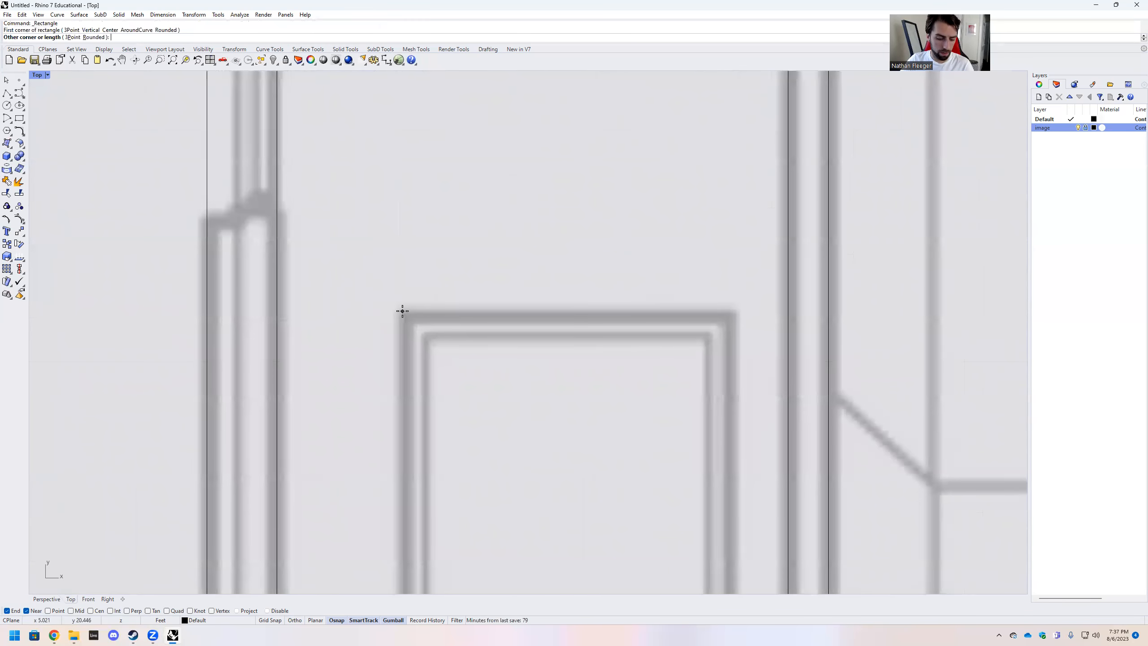
key(F8)
scroll(502, 382, down, 3)
click(621, 521)
Offset the small left window's square inward by 0.25 for the frame's inner edge
scroll(548, 407, down, 3)
text(Of)
key(Return)
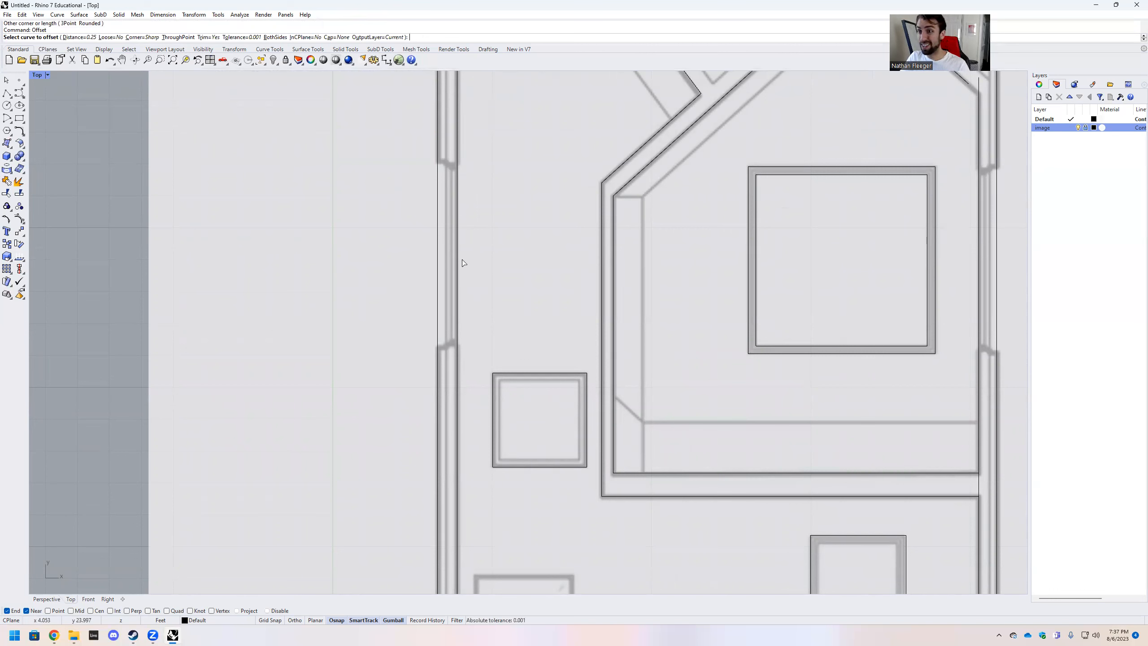
click(494, 404)
click(523, 402)
Offset the lower room's window square inward by 0.25 for the frame's inner edge
scroll(498, 331, down, 3)
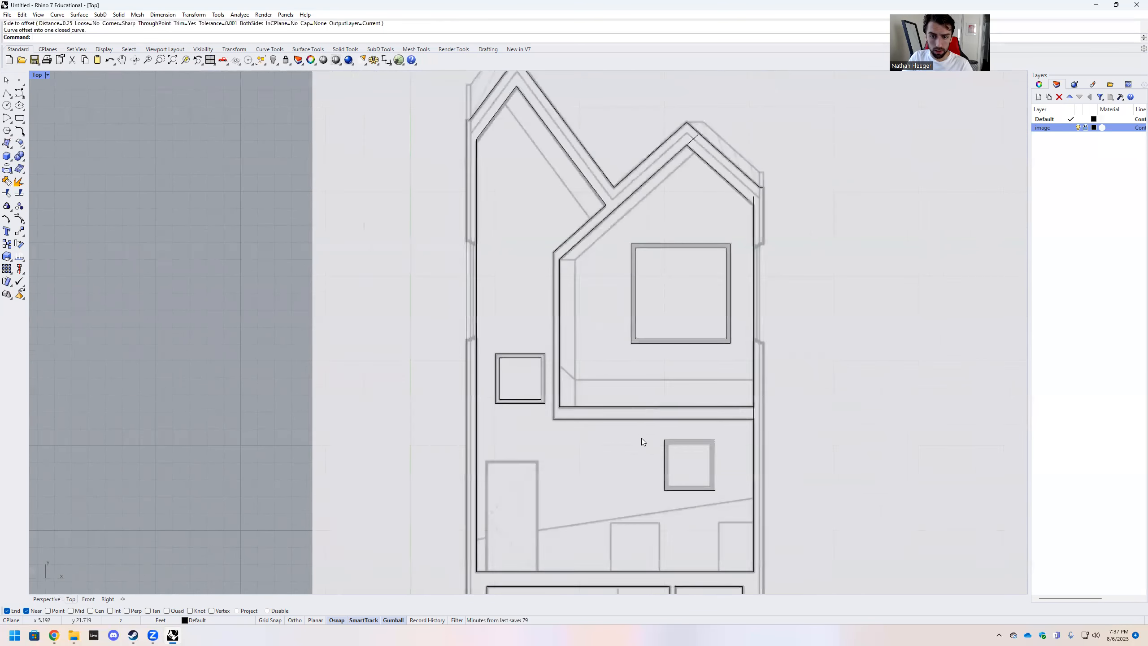
scroll(643, 442, up, 4)
click(622, 432)
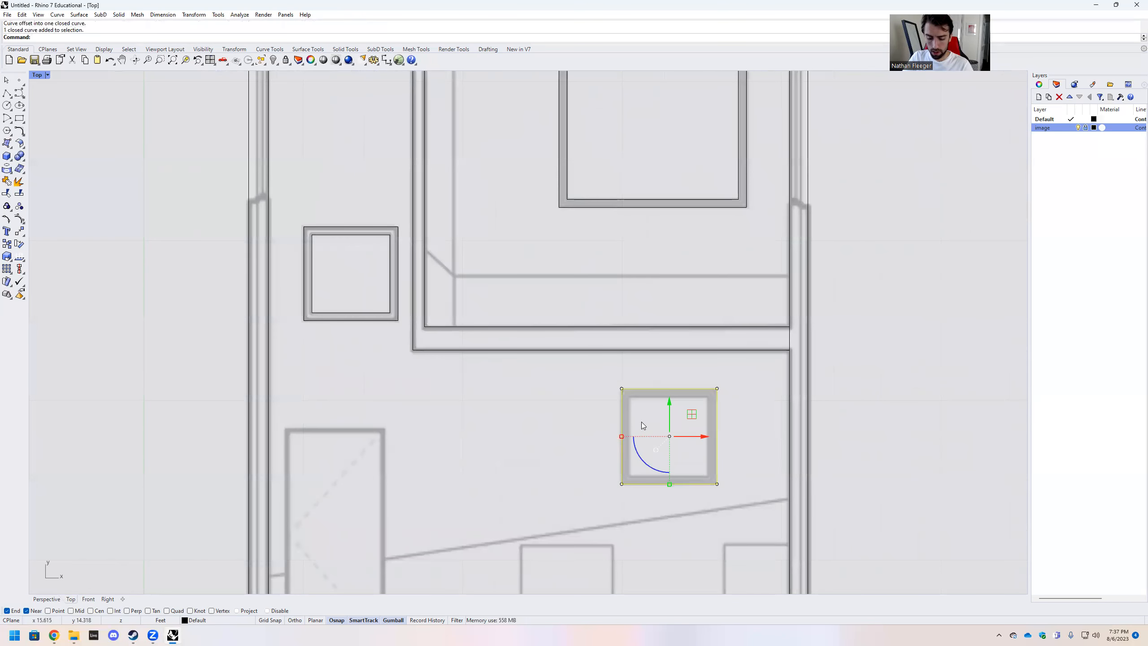
key(Return)
click(639, 422)
Measure the width of the upper room's window with Distance, from corner to corner along its outer top edge
scroll(642, 374, down, 3)
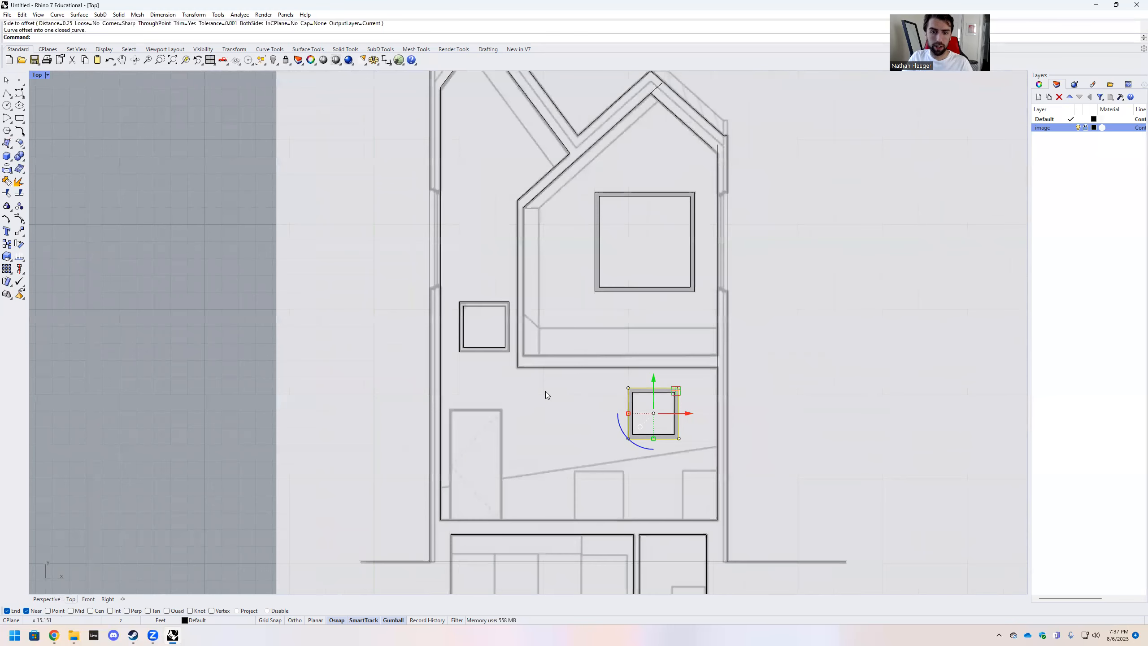
scroll(541, 392, down, 2)
scroll(606, 323, up, 2)
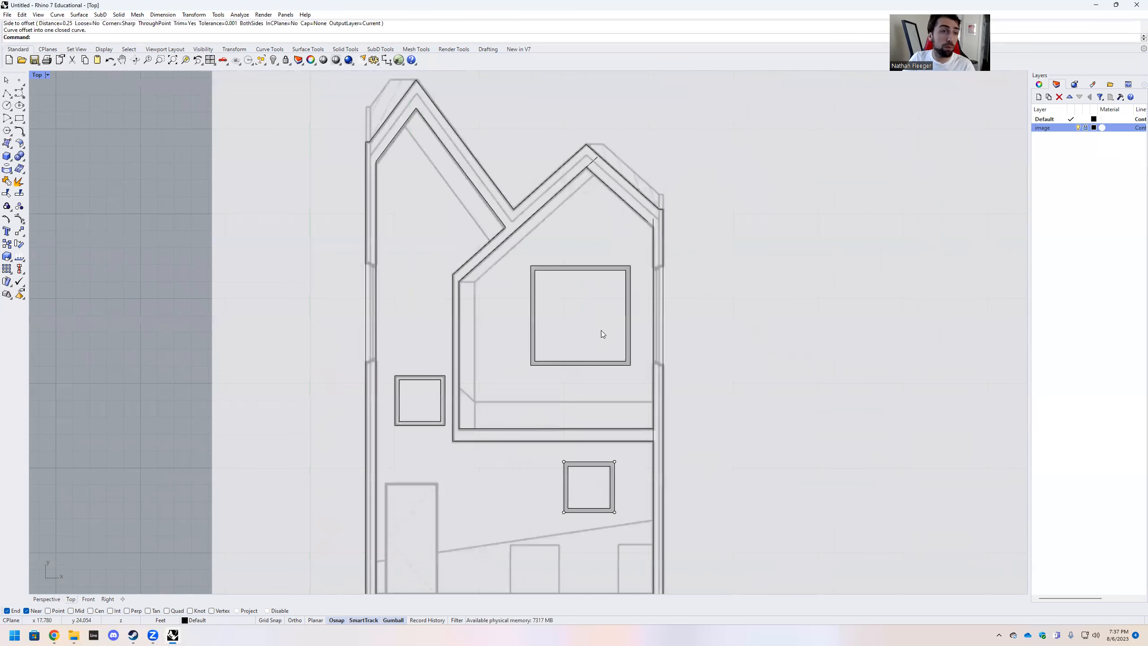
text(Dis)
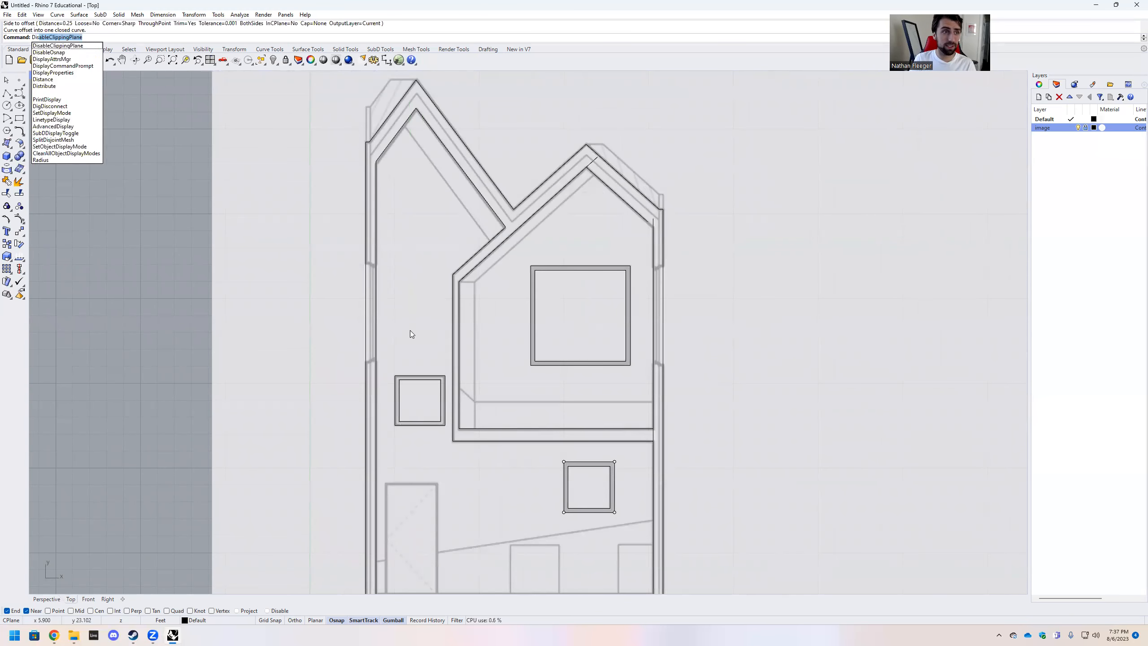
text(tance)
key(Return)
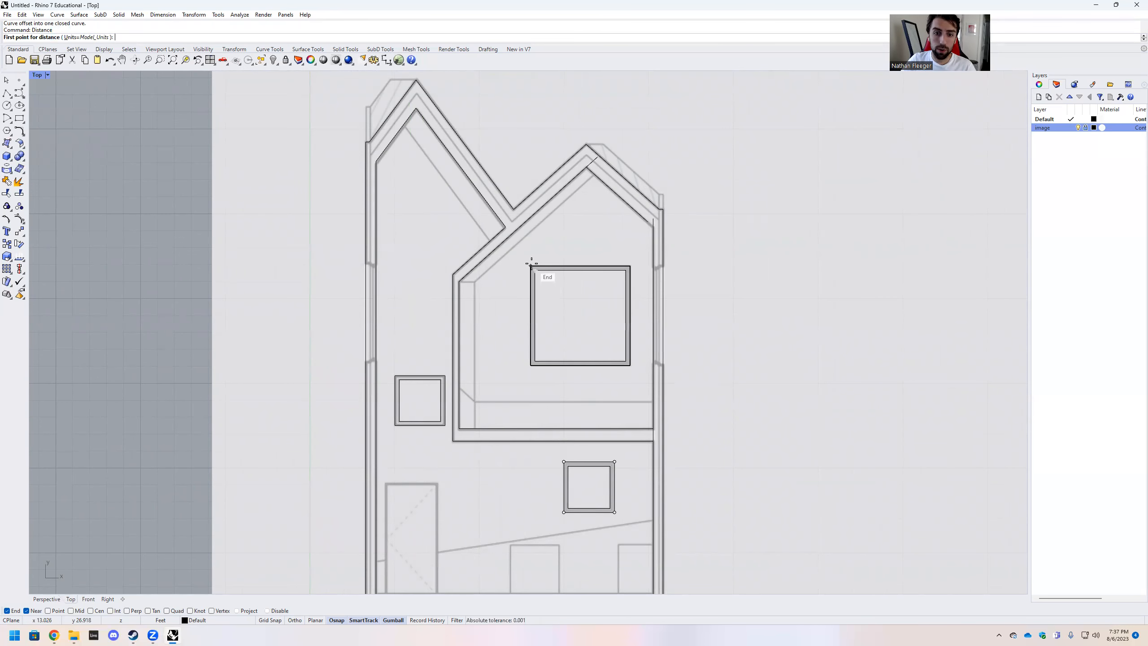
scroll(516, 267, down, 3)
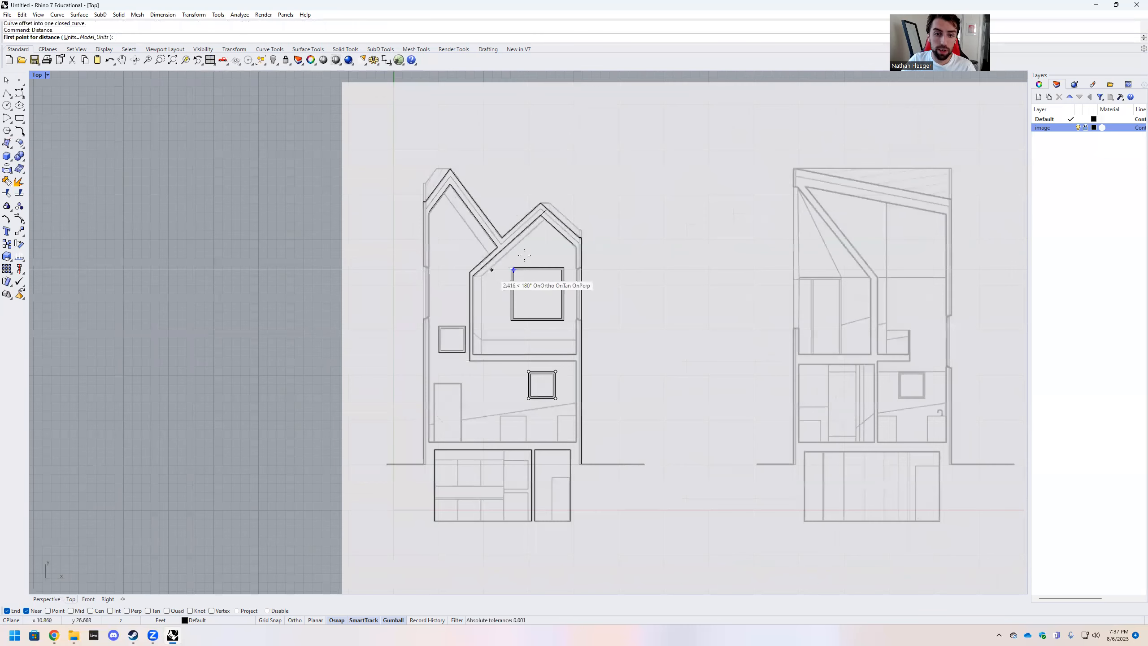
scroll(524, 256, up, 3)
click(494, 273)
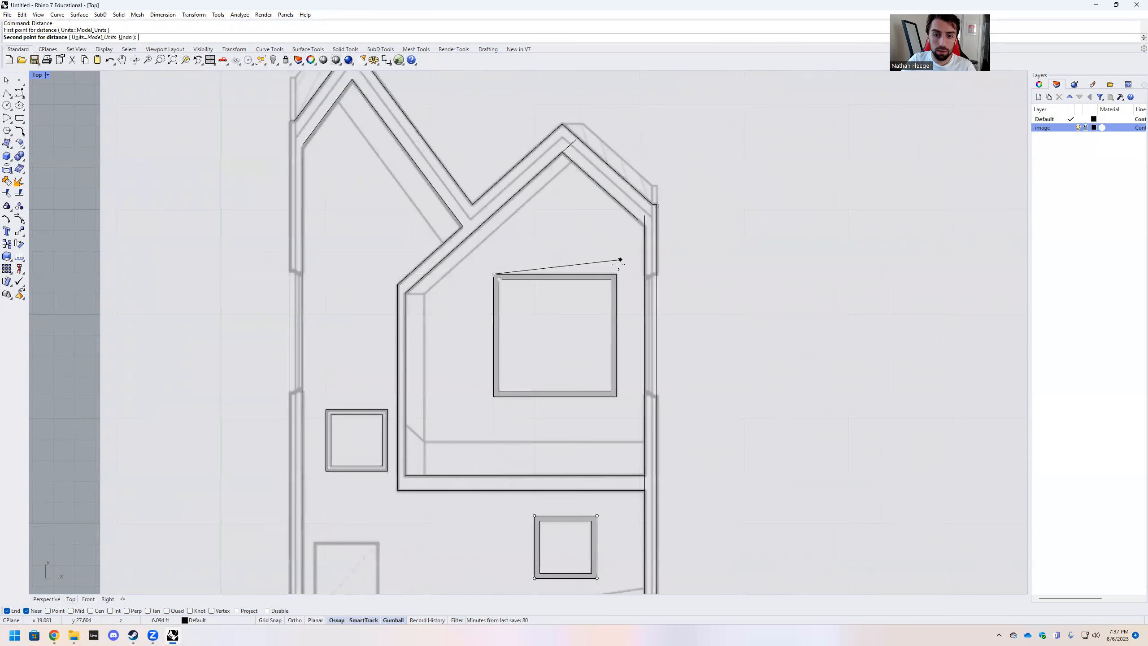
click(616, 274)
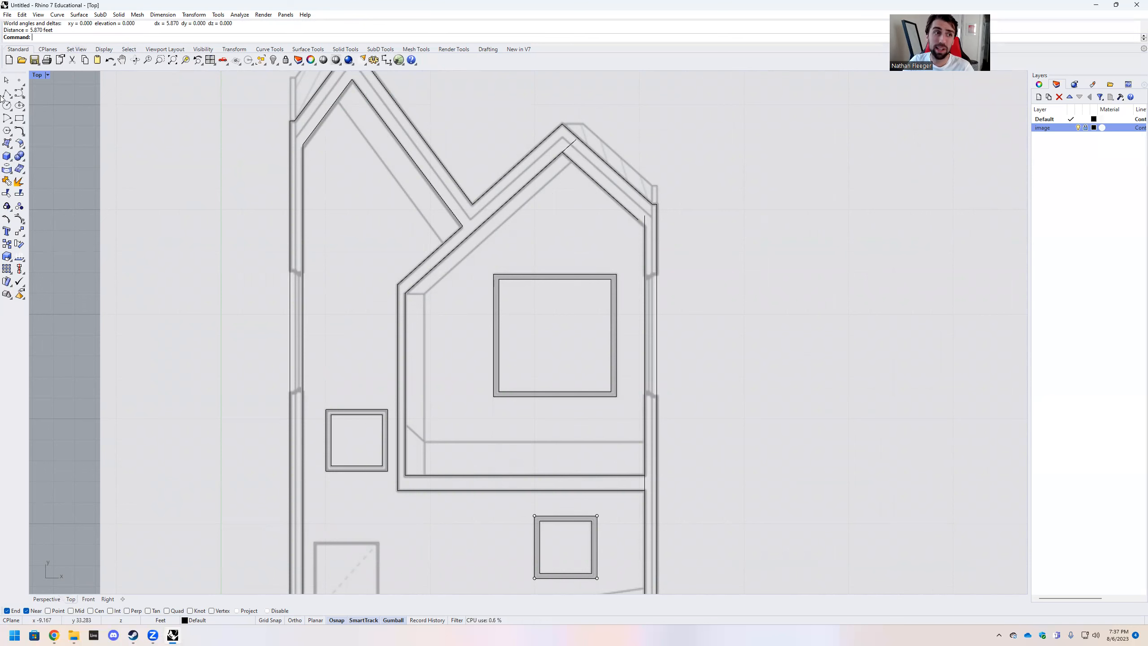
Set the distance display of the document's layout units to Feet & Inches
click(10, 10)
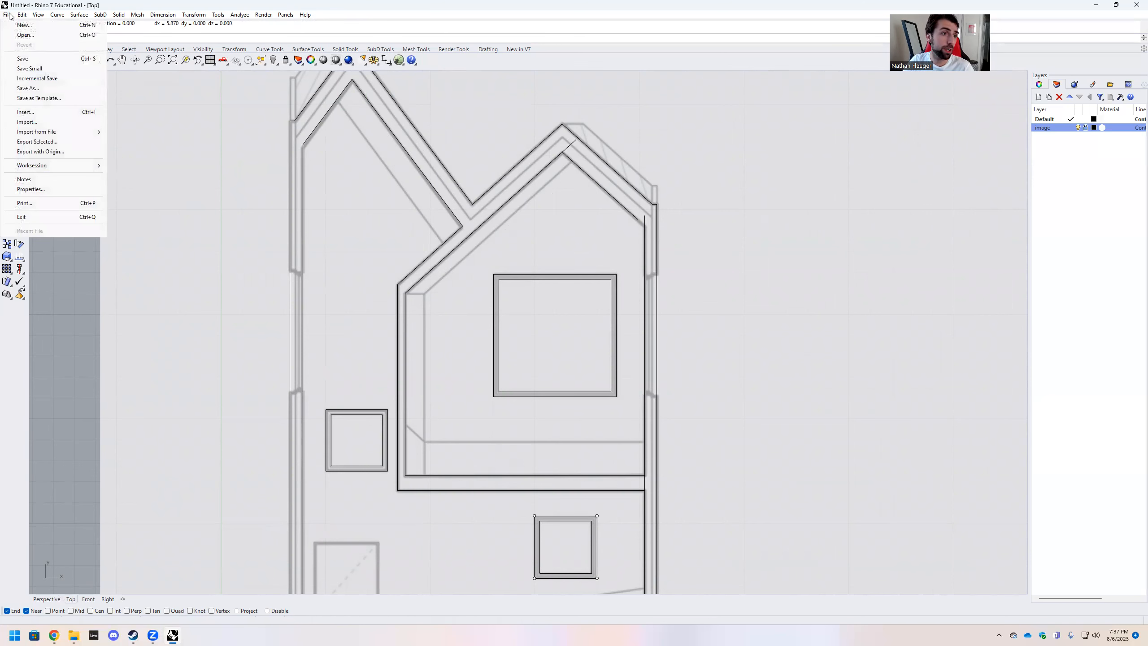
click(24, 188)
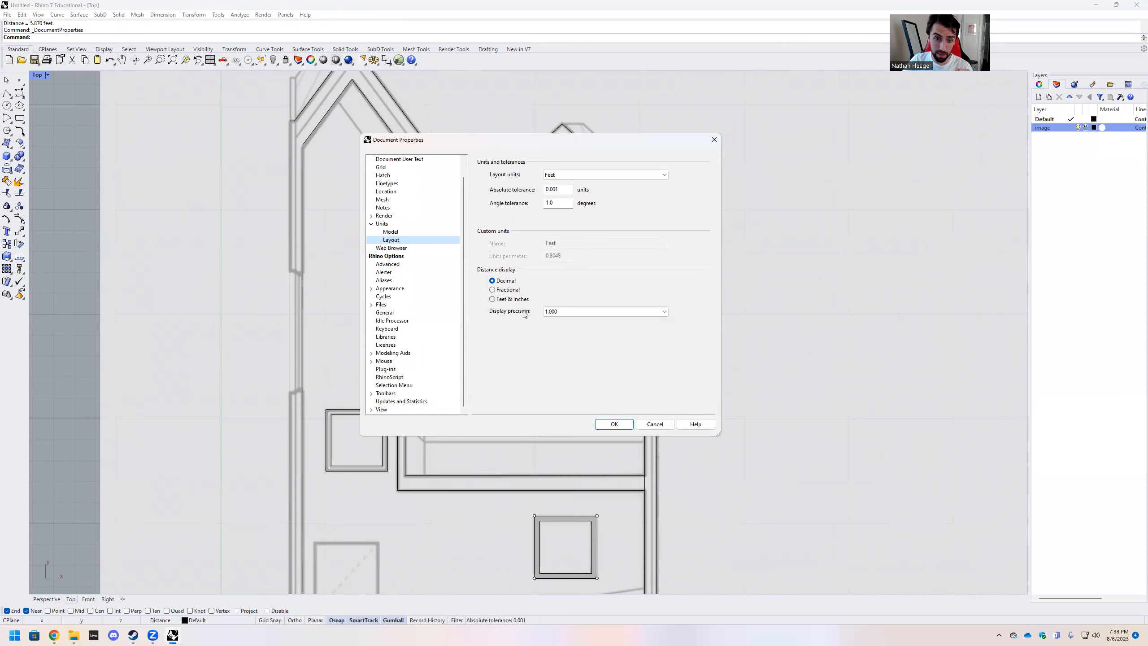
click(492, 299)
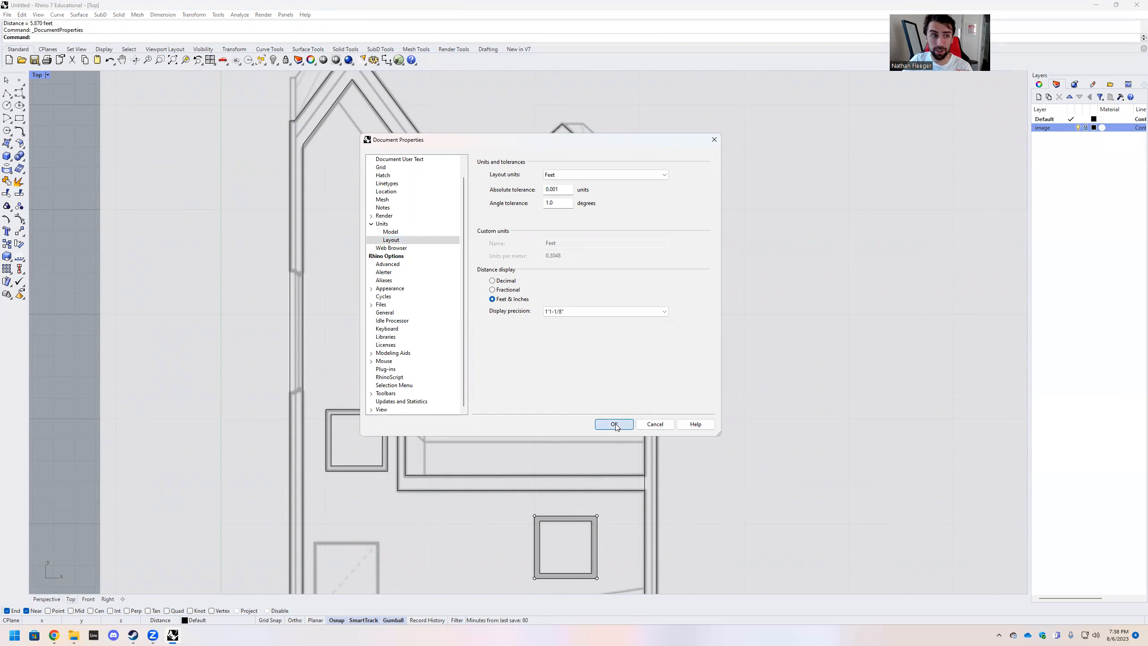
click(615, 424)
Measure the upper room's window width again to check the unit display after the layout units change
text(Distance)
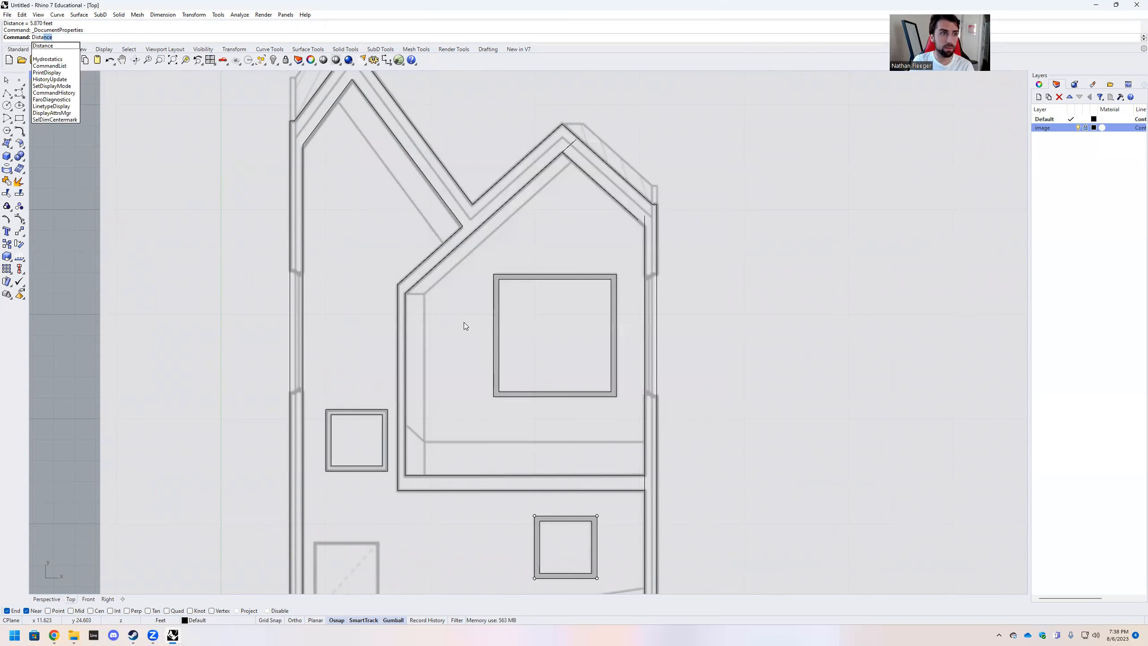
key(Return)
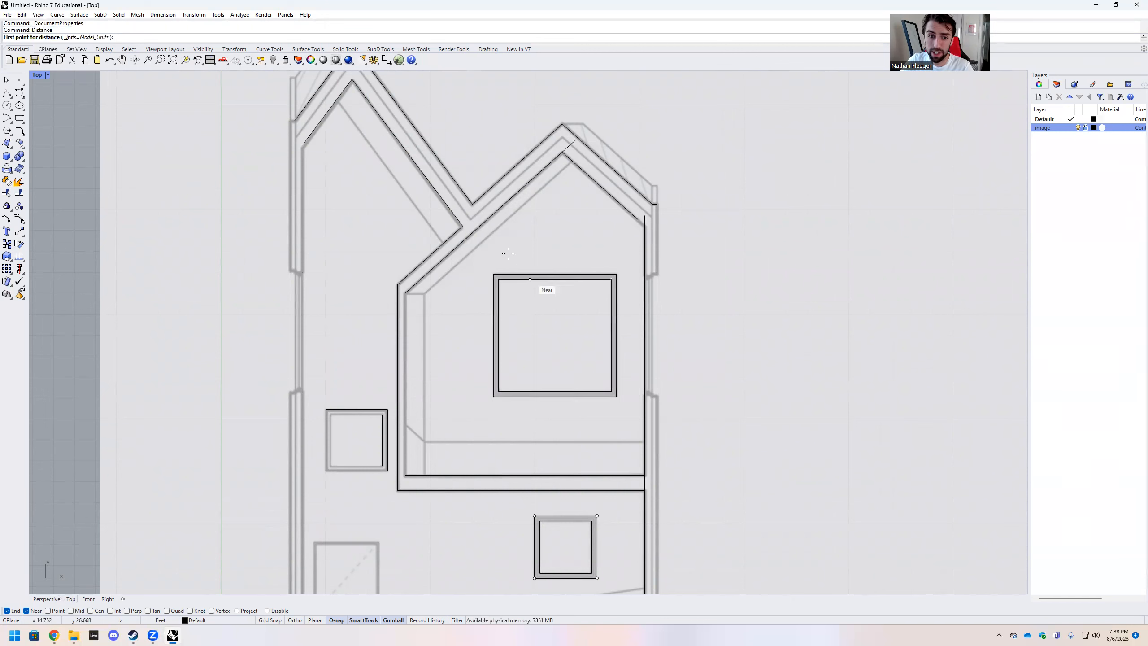
click(494, 274)
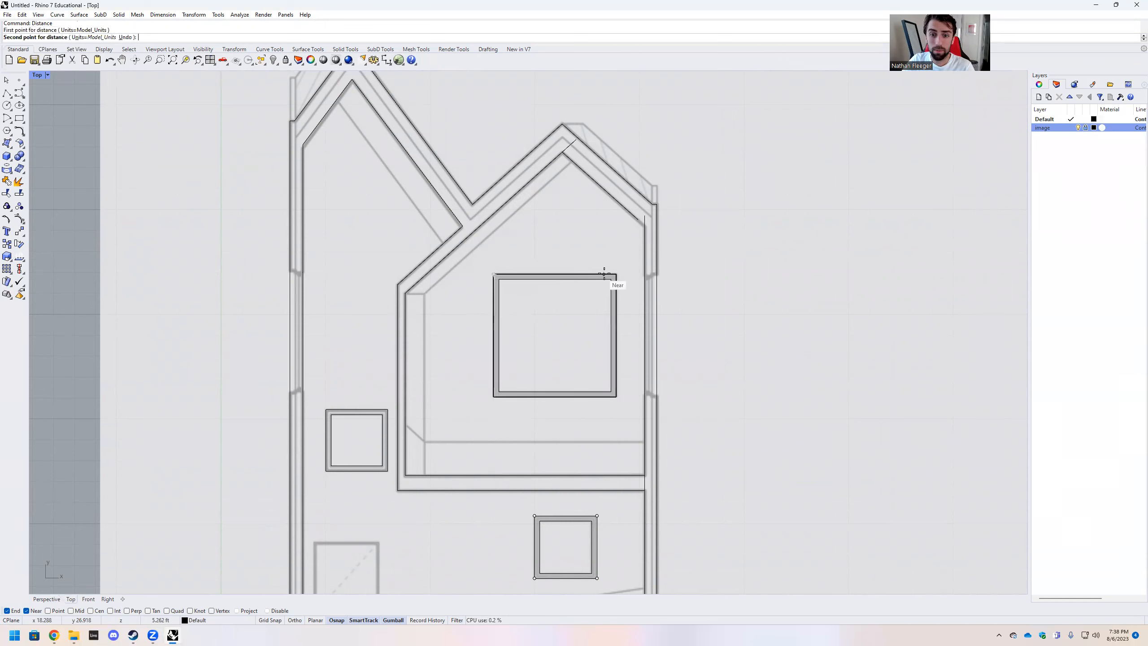
click(611, 274)
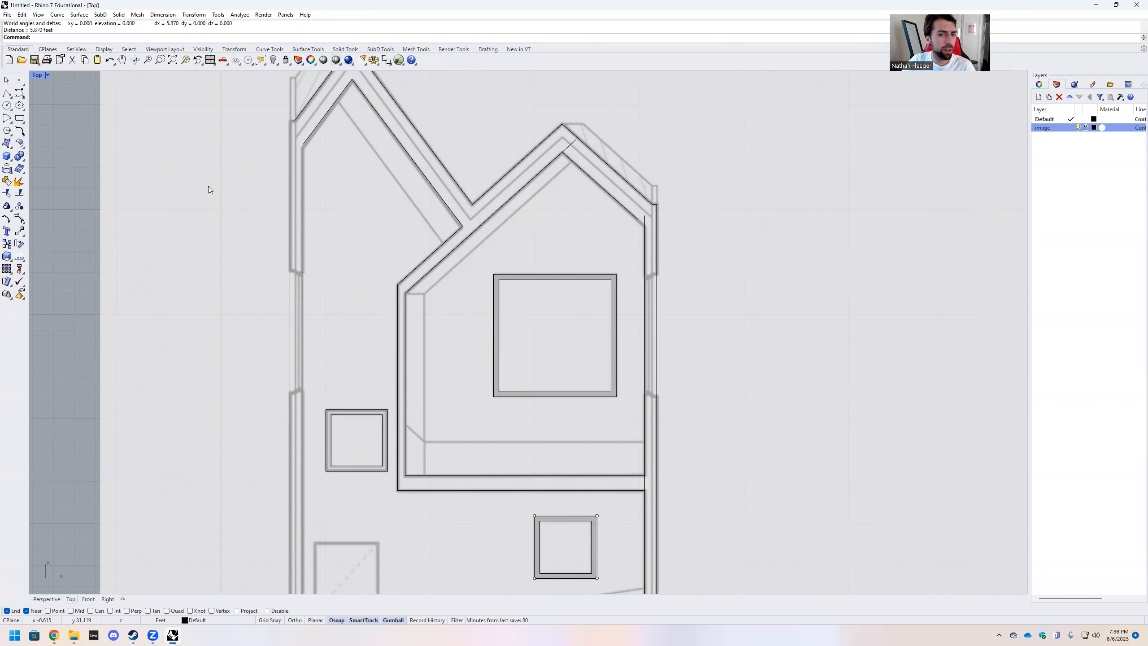
Set the distance display of the document's model units to Feet & Inches
click(7, 15)
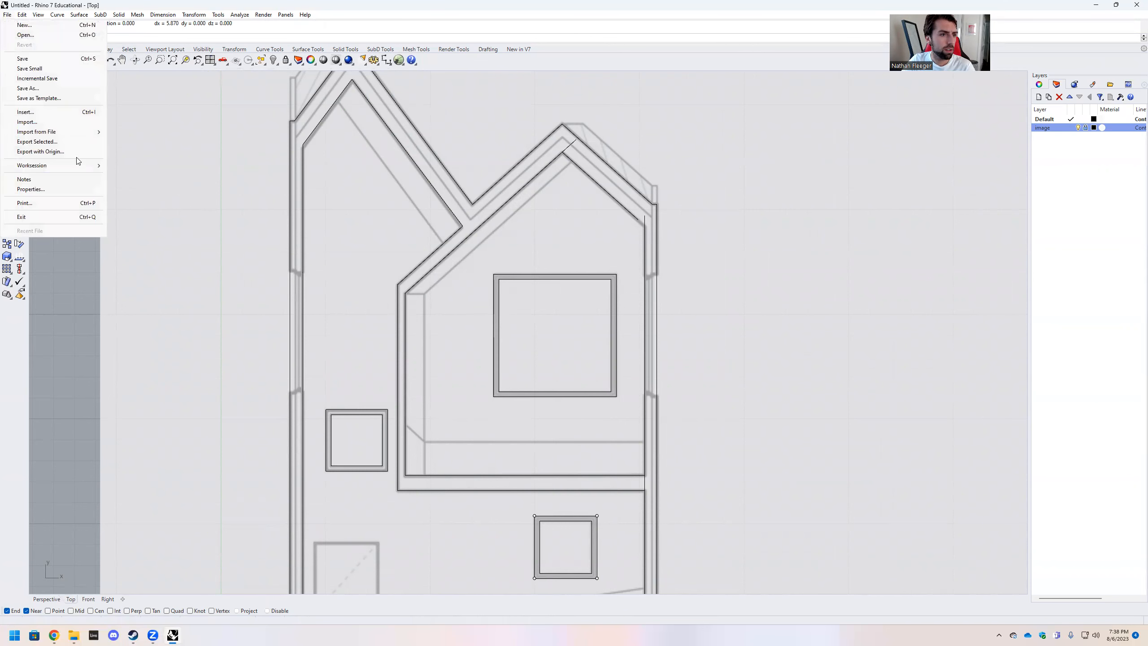
click(52, 188)
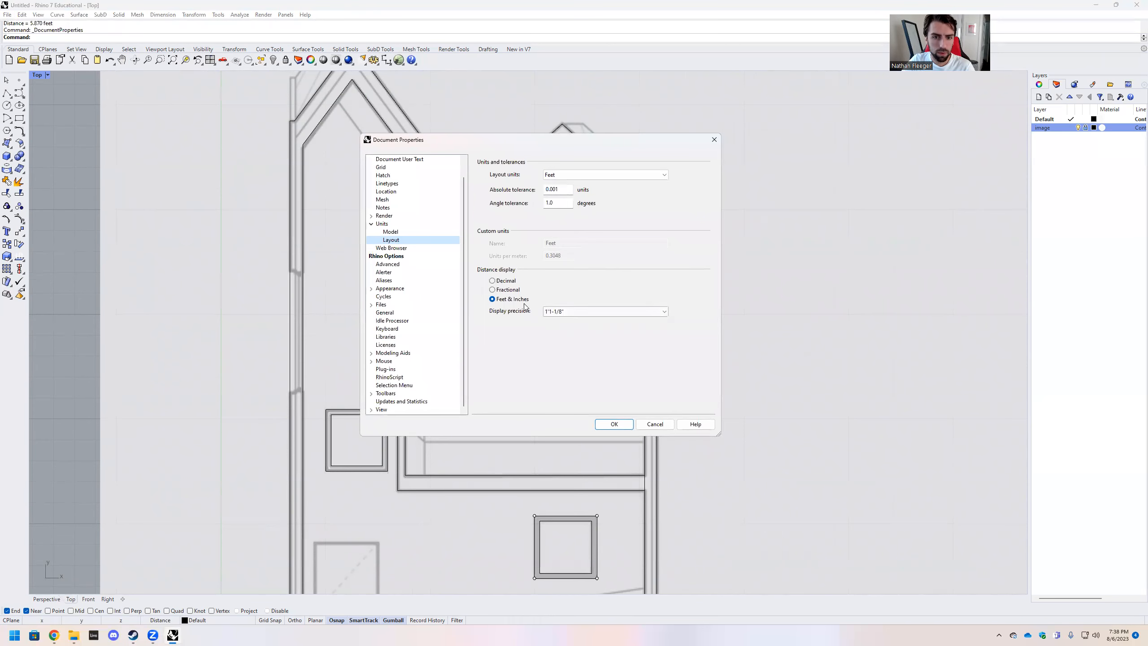
click(392, 232)
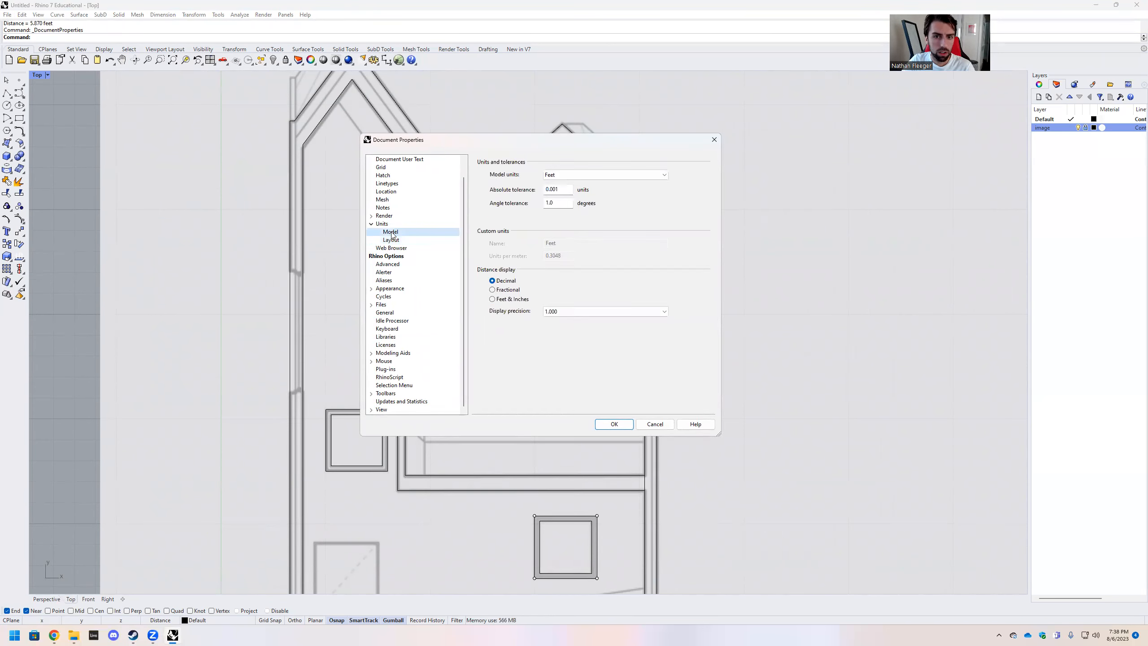
click(492, 299)
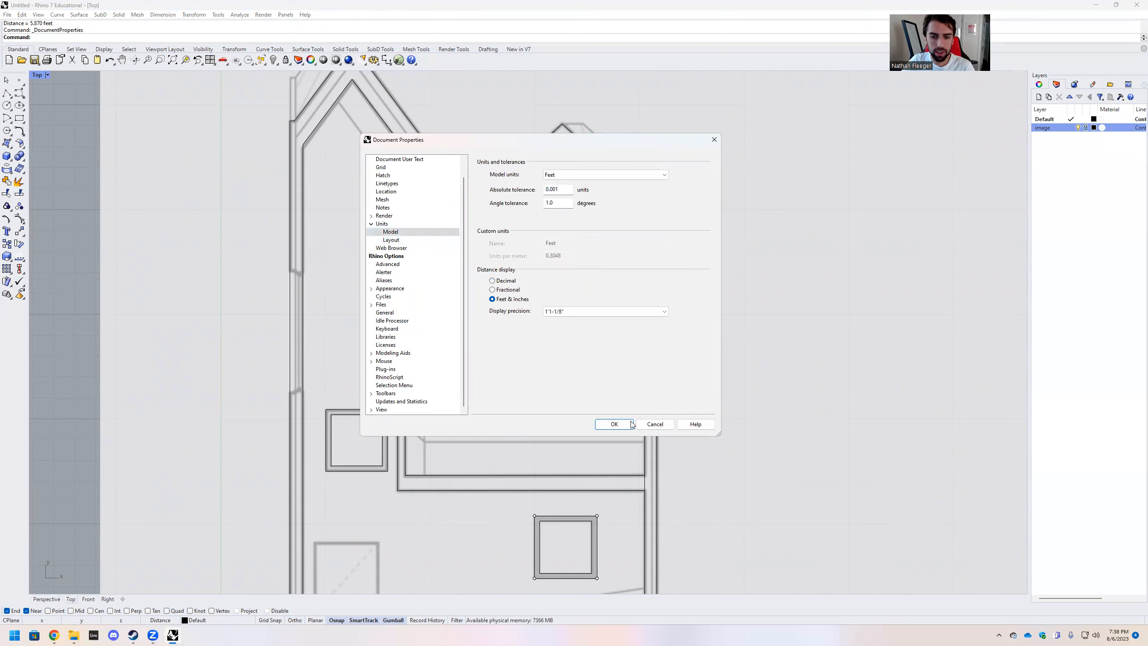
click(614, 423)
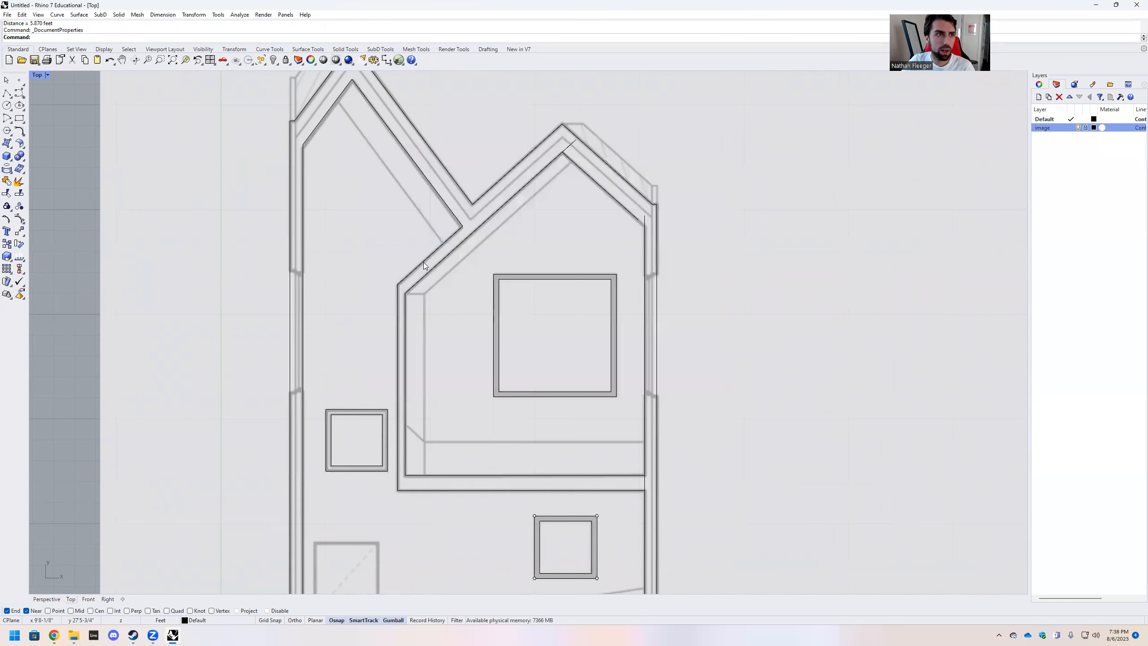
Remeasure the outer top edge of the upper room's window with Distance using the new model units display
text(distance)
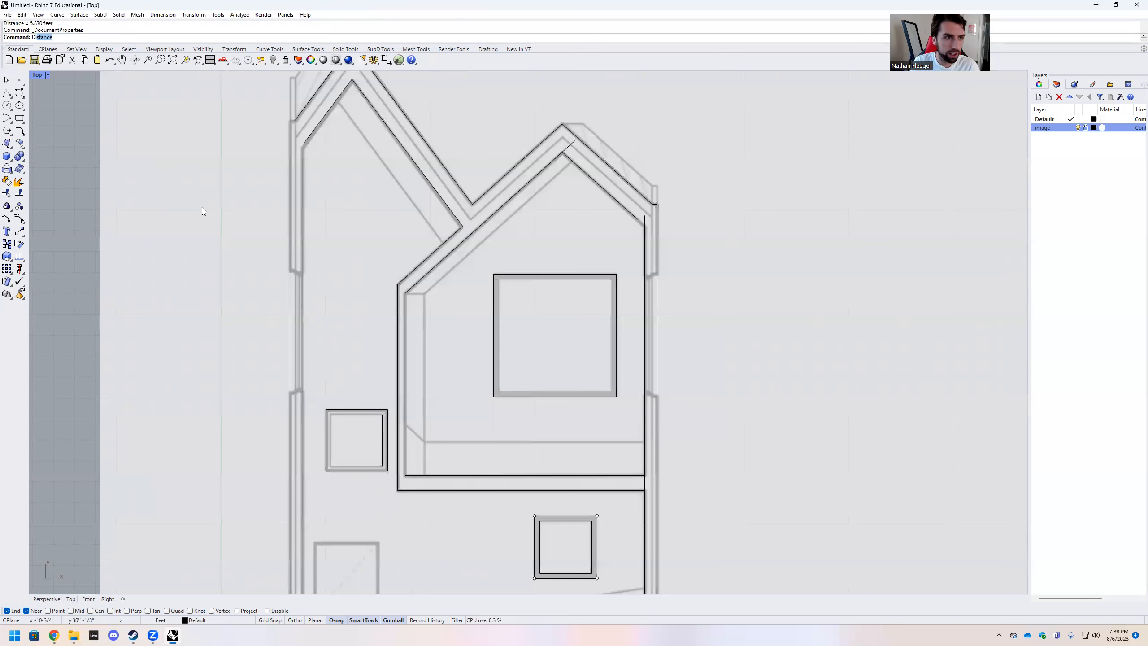
key(Return)
click(495, 274)
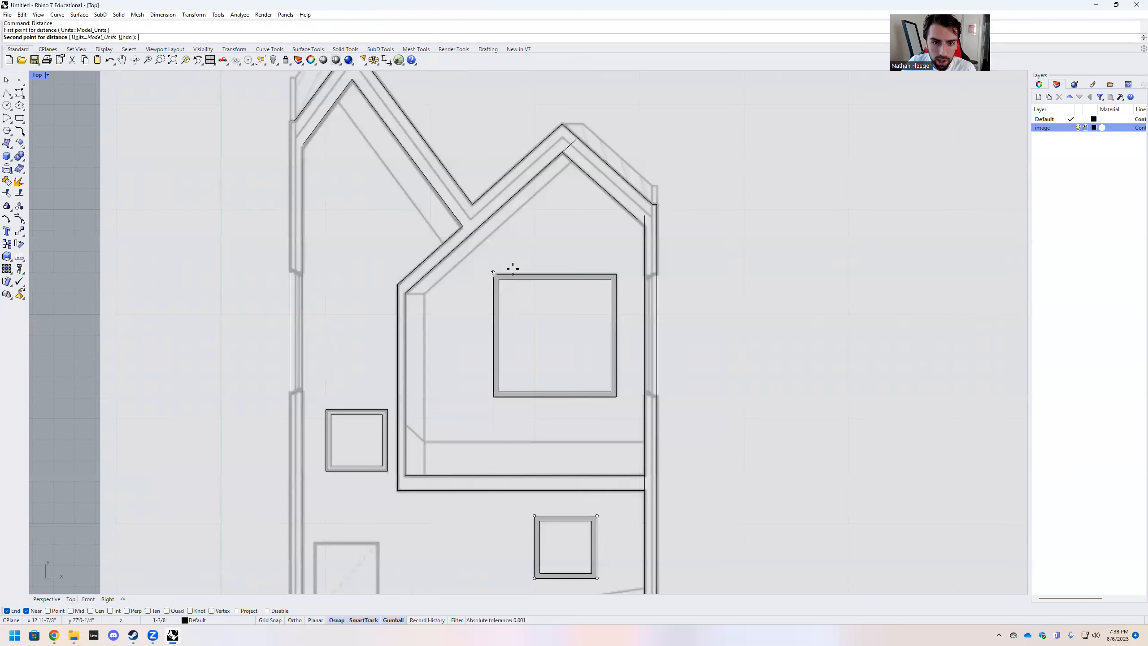
click(617, 274)
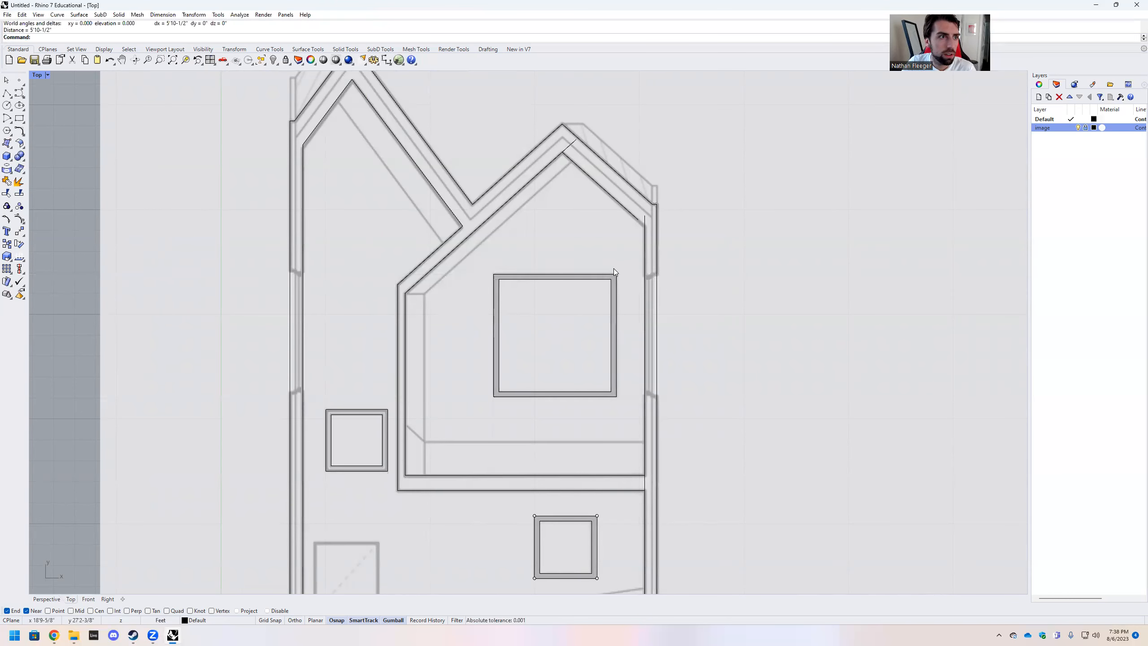
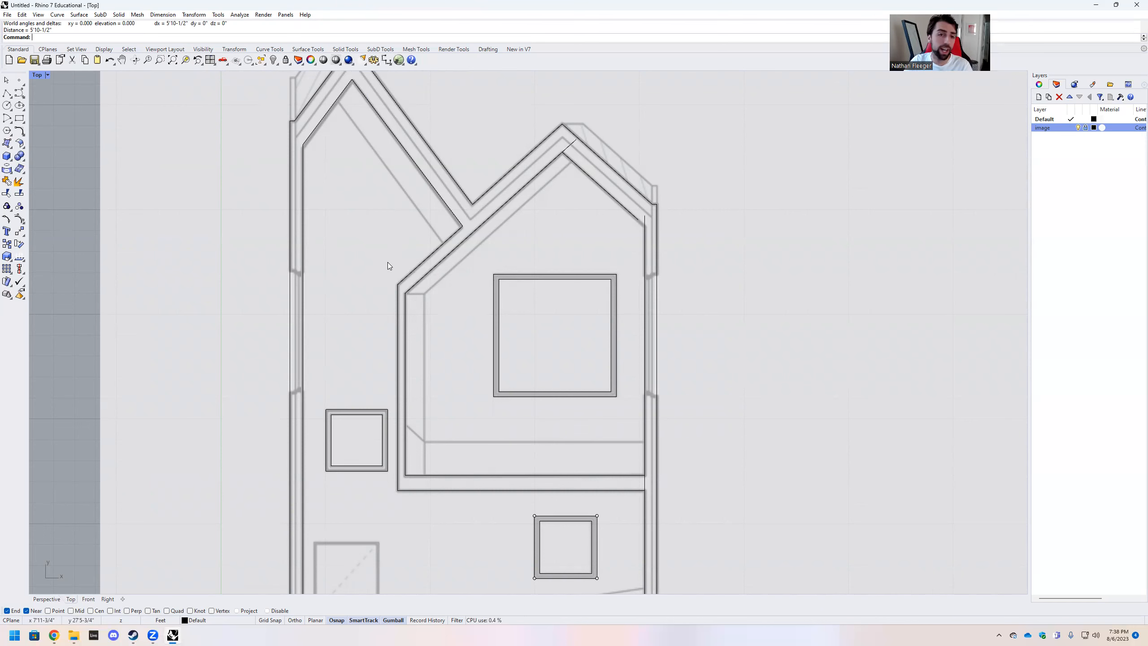
Trace the stepped jamb profile across the left outer wall at the upper end of its window opening with Polyline
click(7, 93)
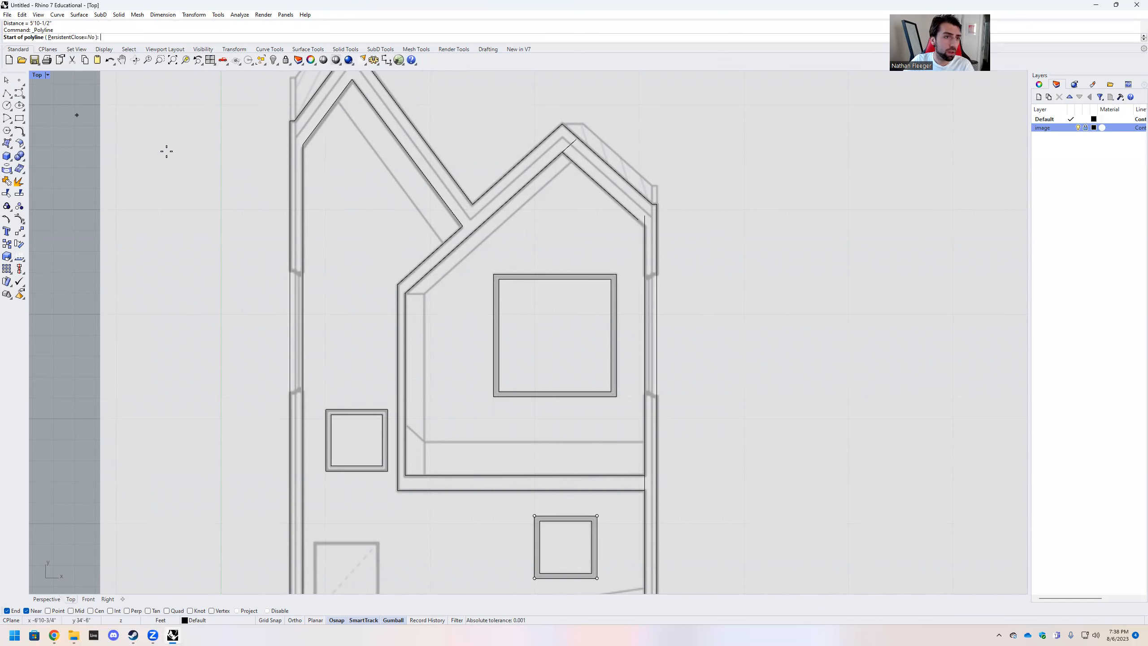
scroll(288, 264, up, 8)
click(290, 289)
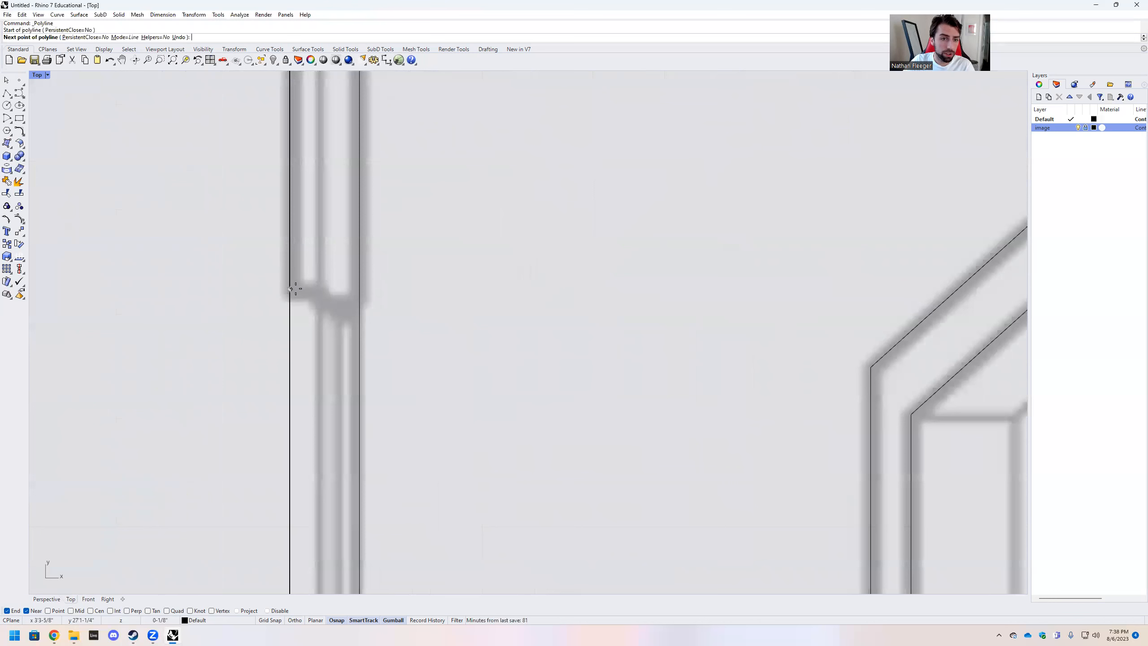
click(314, 289)
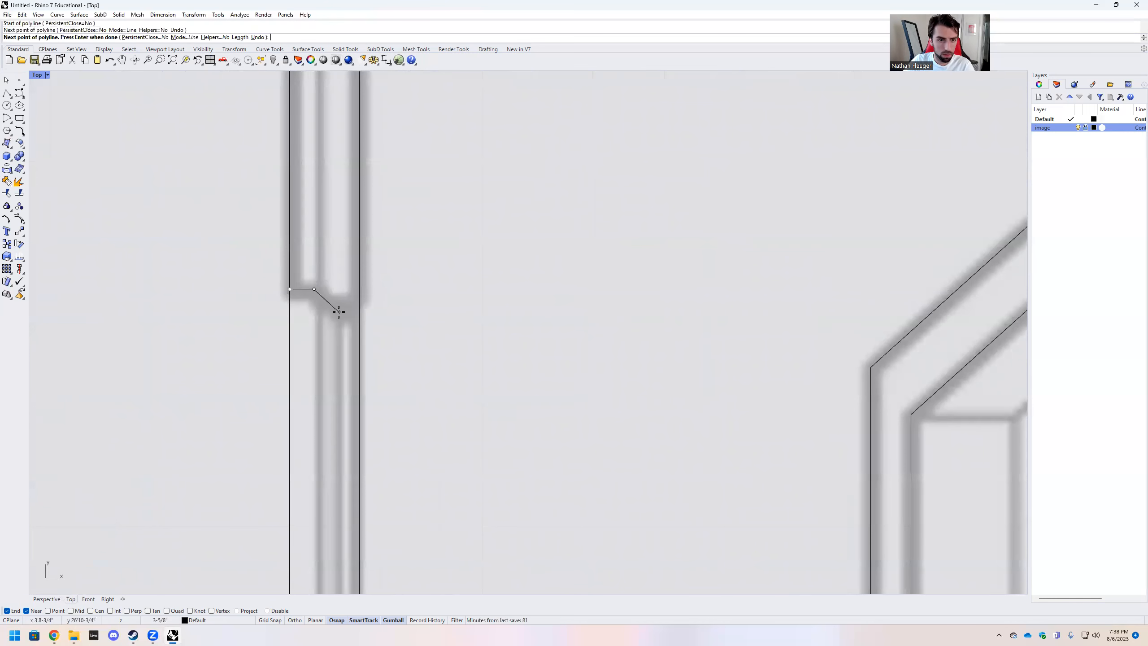
click(336, 305)
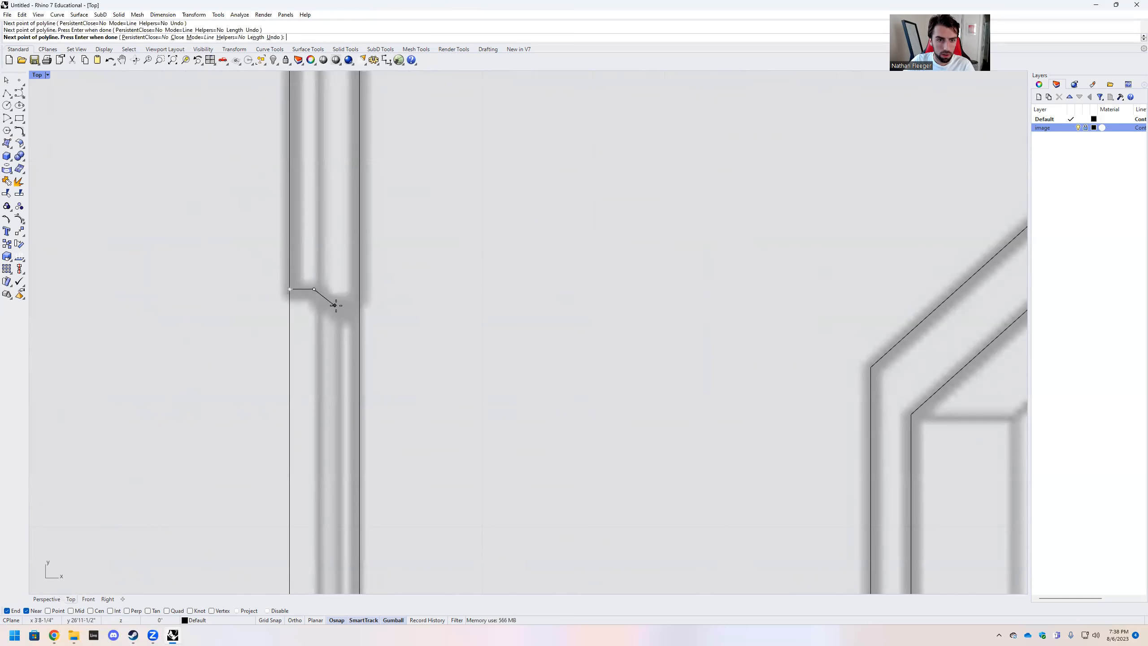
key(shift)
shift+click(359, 304)
key(Return)
scroll(347, 221, down, 3)
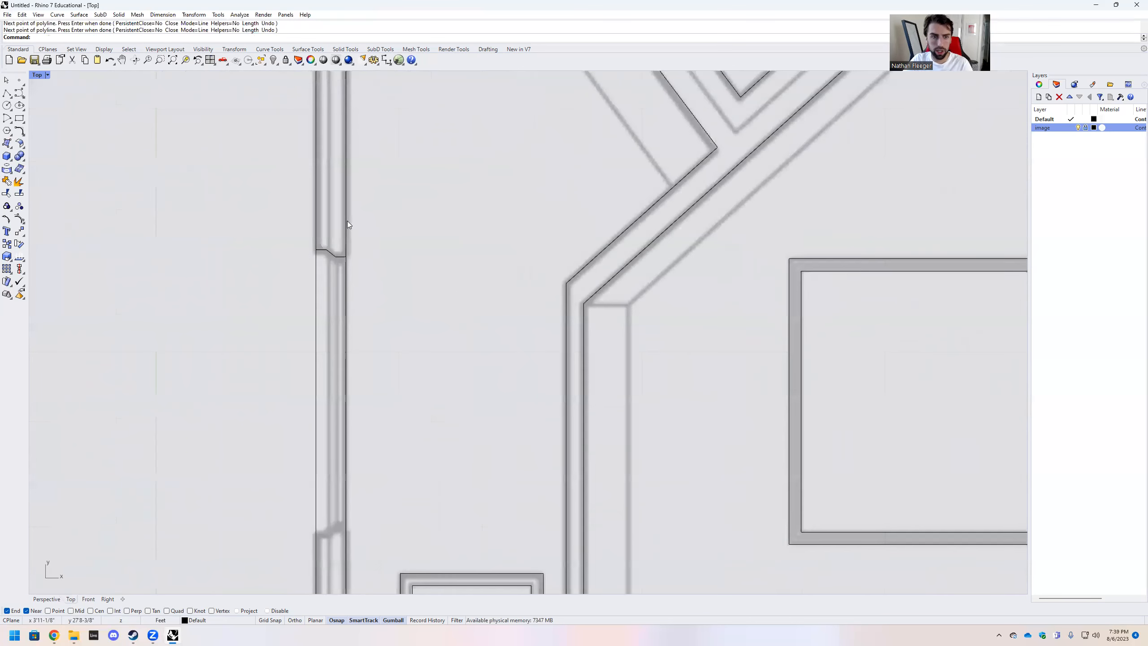
Draw a vertical window line from the jamb profile's inner step corner down to the lower end of the left wall's opening
scroll(339, 244, up, 2)
click(343, 237)
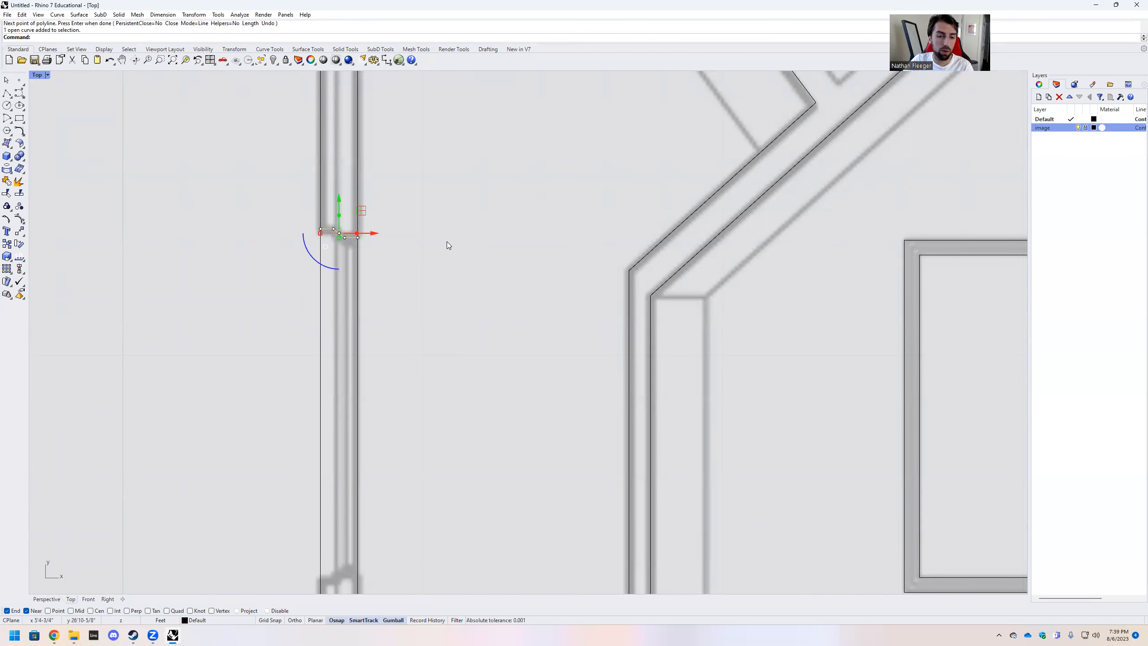
key(Escape)
click(6, 92)
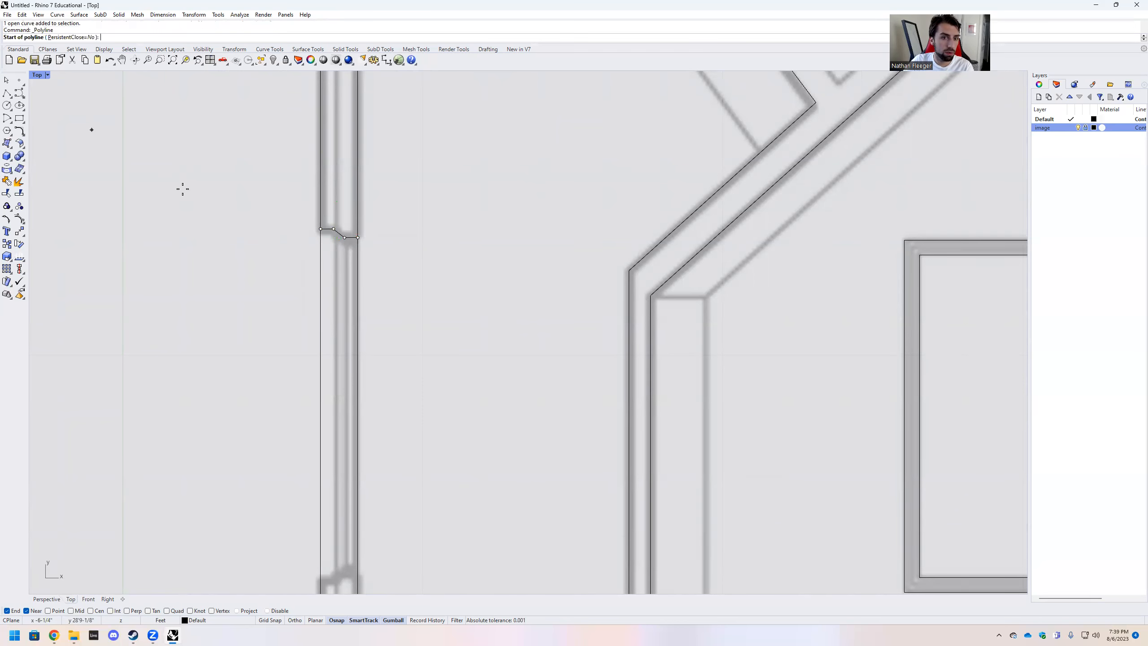
click(345, 239)
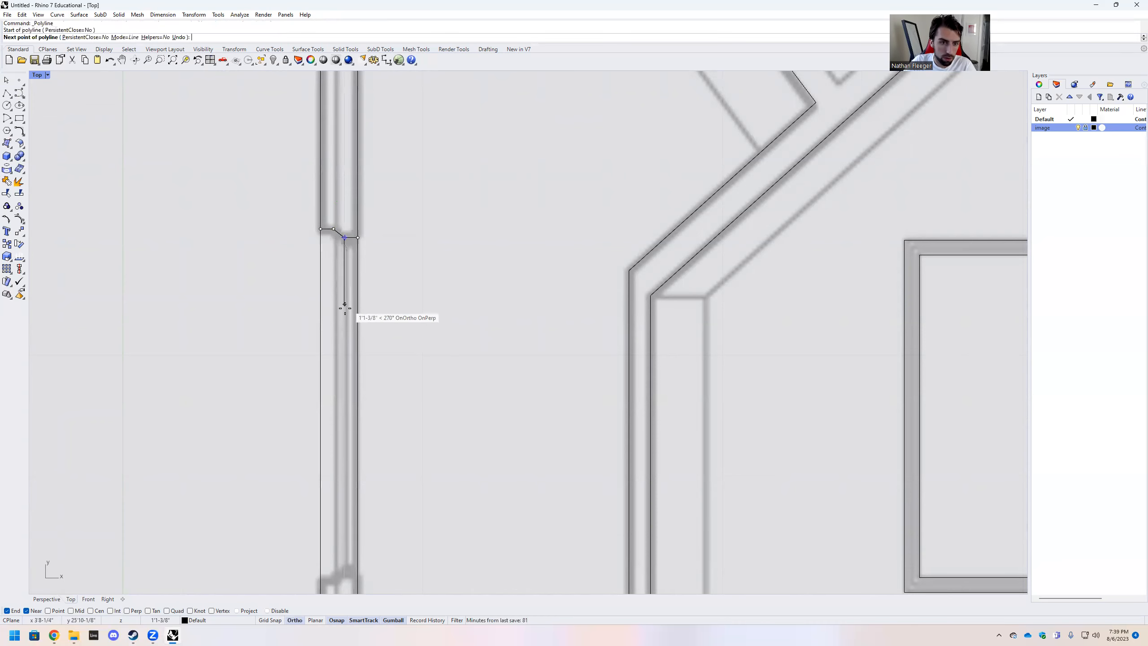
shift+scroll(345, 315, down, 4)
shift+scroll(340, 469, up, 4)
scroll(339, 477, up, 1)
click(347, 496)
key(Return)
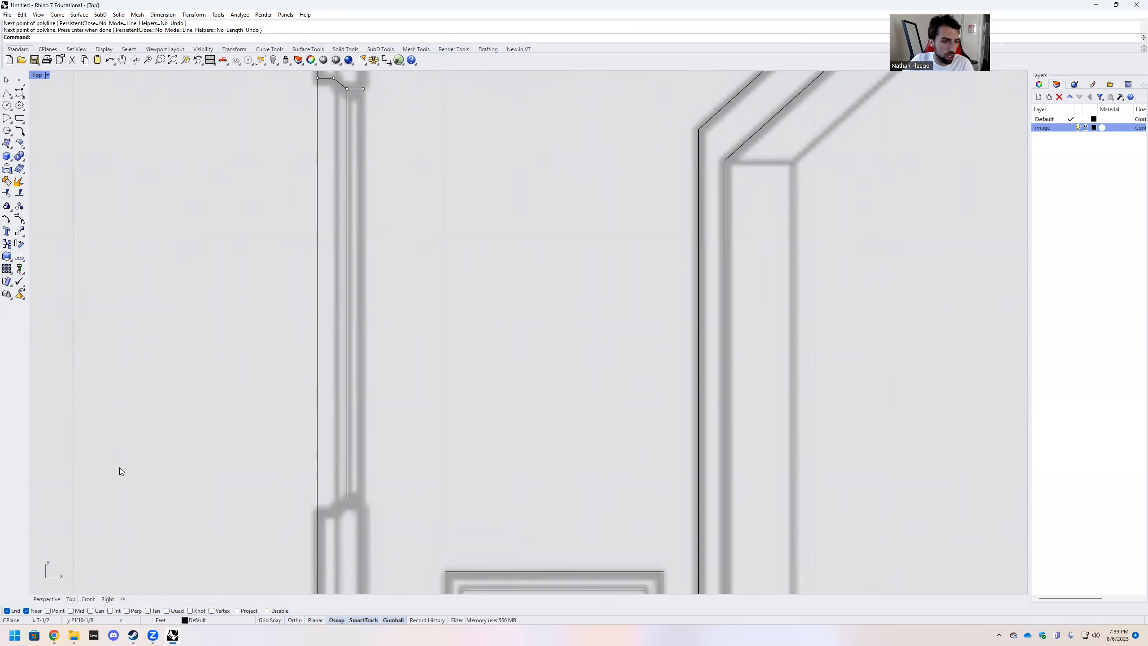
Turn on the Mid object snap and mirror a copy of the jamb profile about the vertical window line's midpoint to the opening's lower end
click(71, 610)
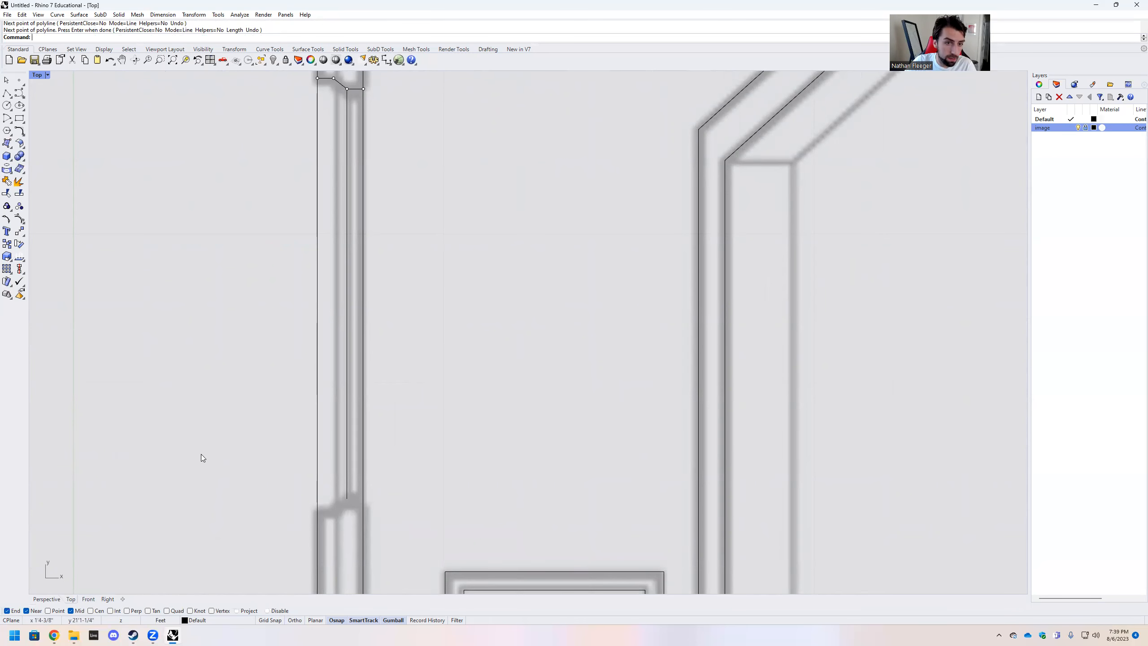
scroll(259, 339, down, 3)
scroll(269, 256, up, 3)
click(265, 252)
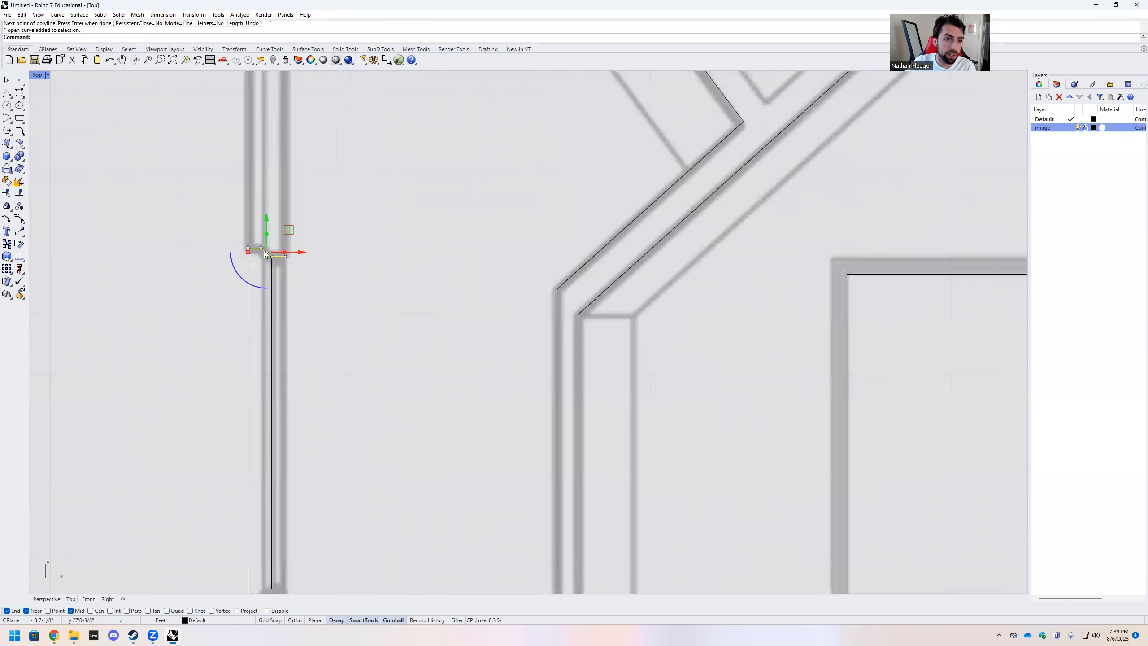
text(Mirror)
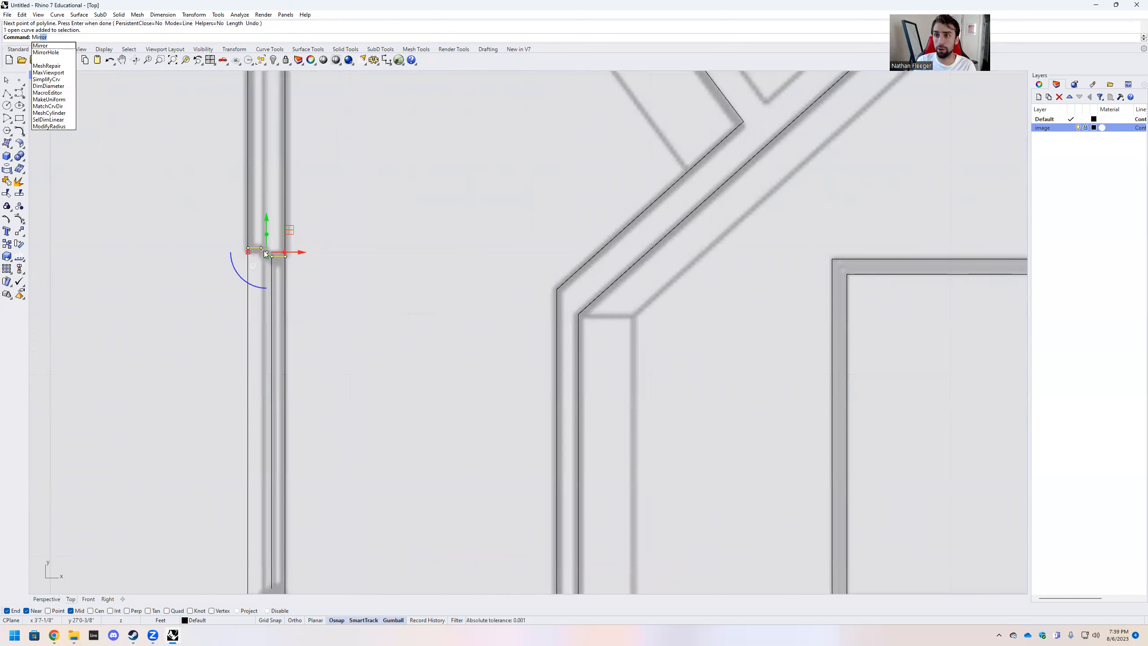
key(Return)
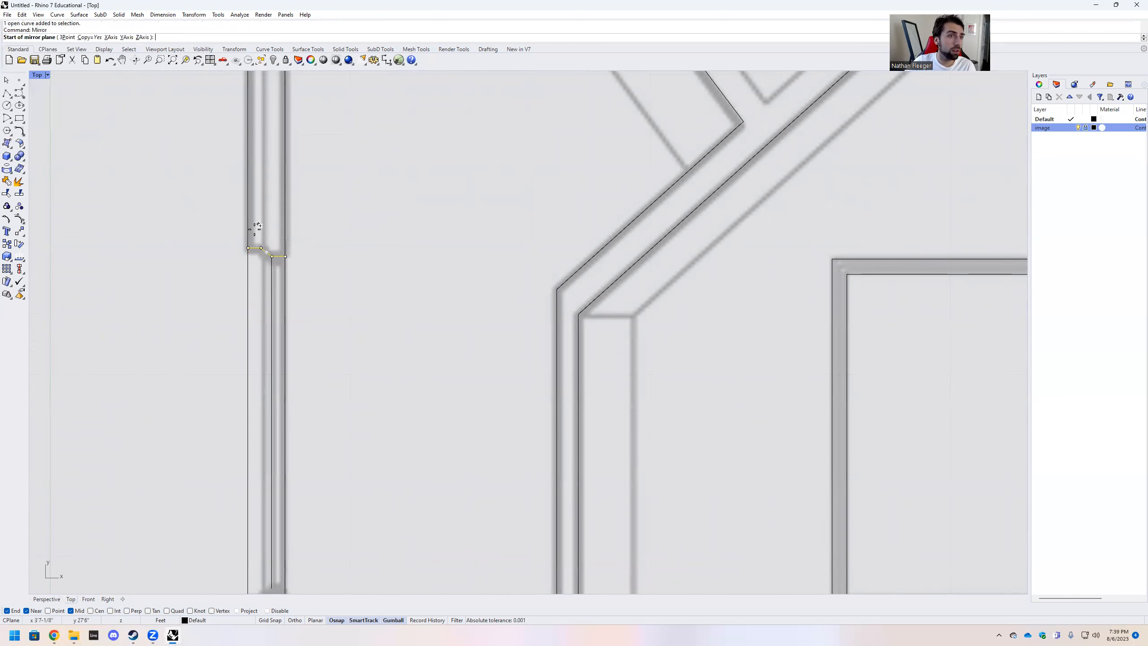
scroll(267, 245, down, 2)
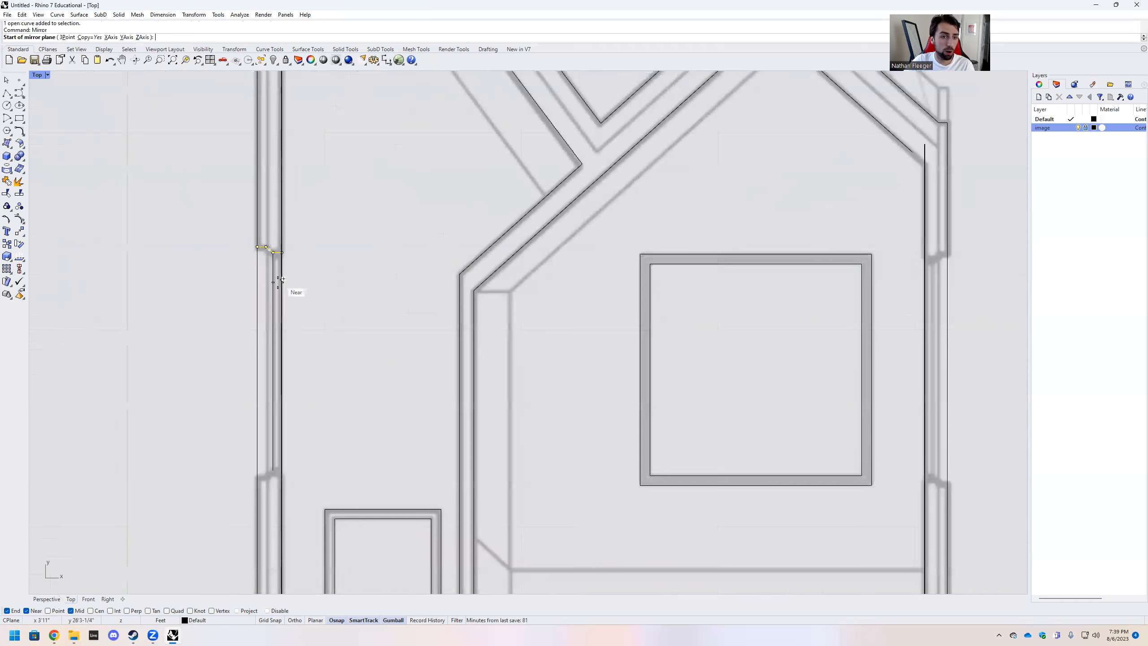
click(273, 360)
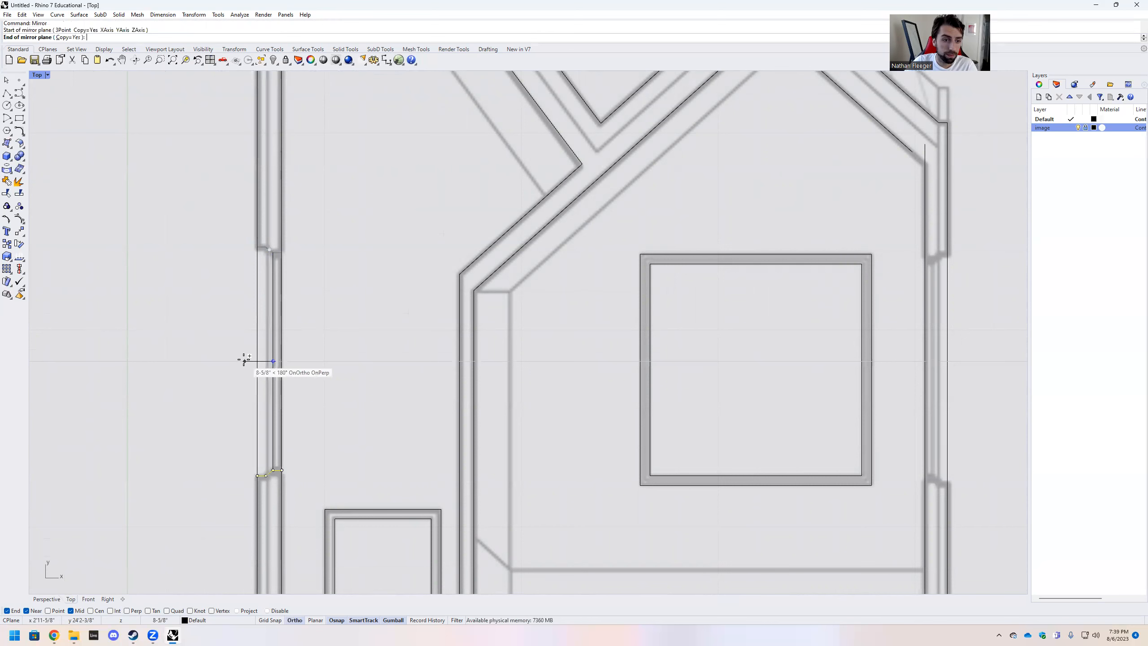
click(85, 360)
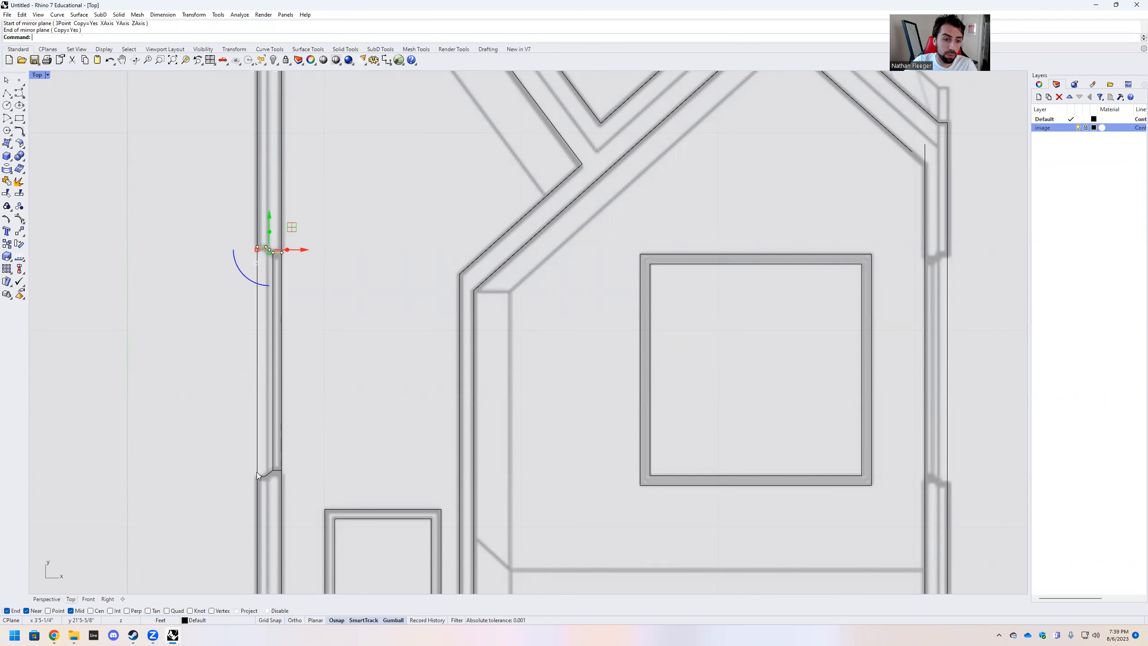
scroll(259, 473, up, 5)
scroll(262, 460, down, 5)
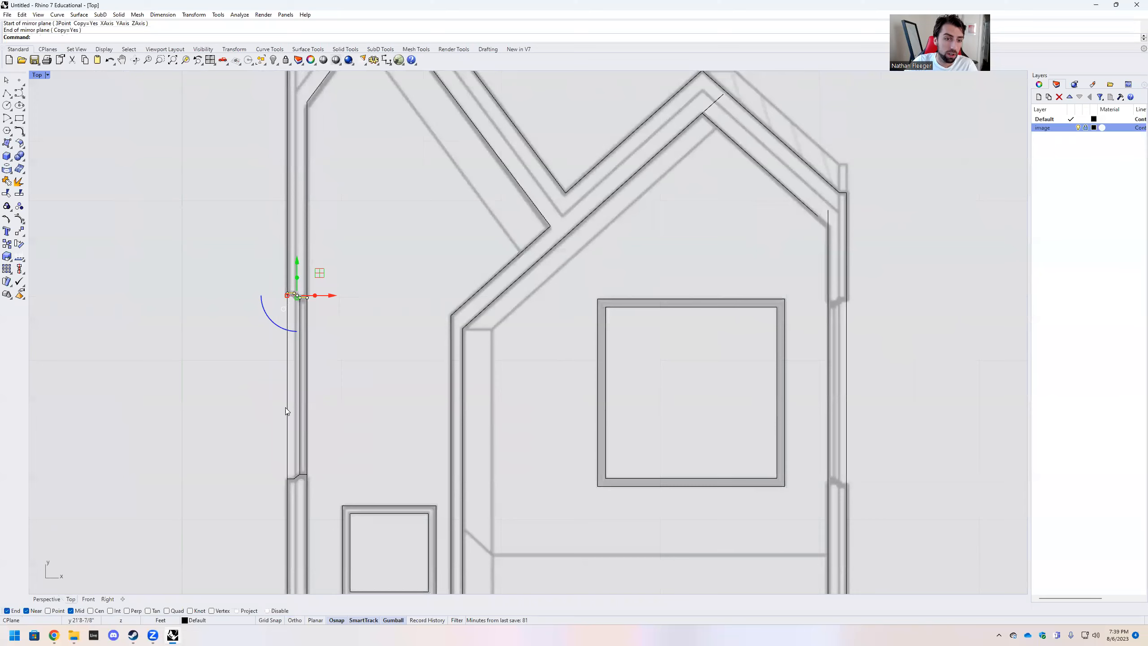
Draw a second vertical window line between the sloped edges of the upper and lower jamb profiles in the left wall
scroll(291, 384, up, 1)
click(7, 92)
scroll(303, 275, up, 5)
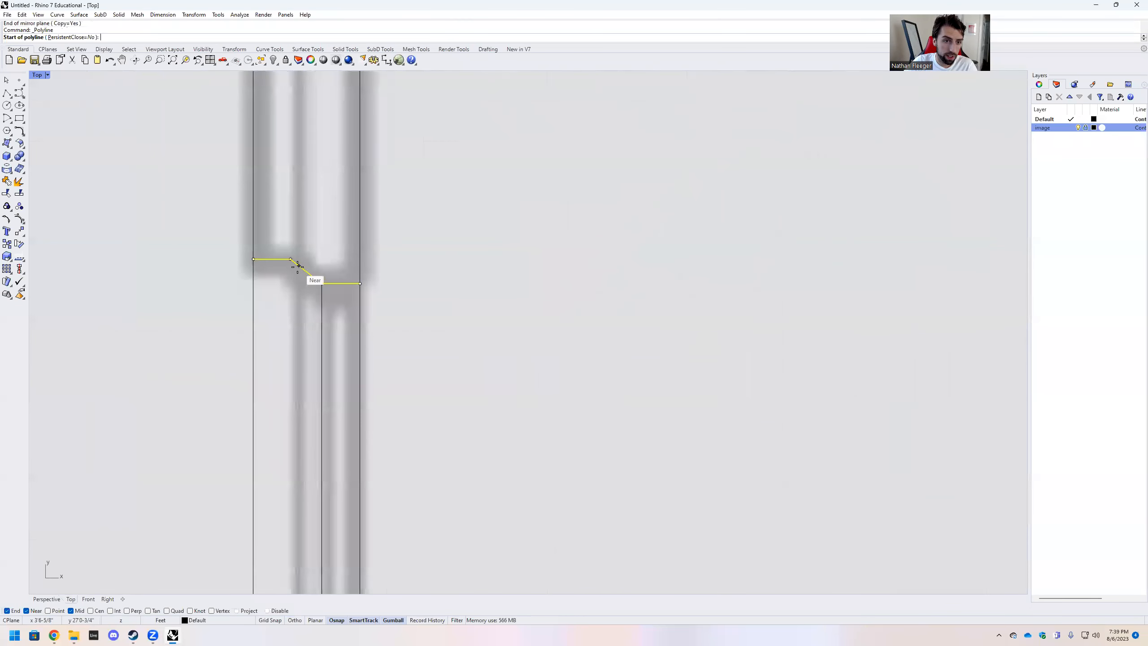
click(301, 274)
scroll(296, 344, down, 6)
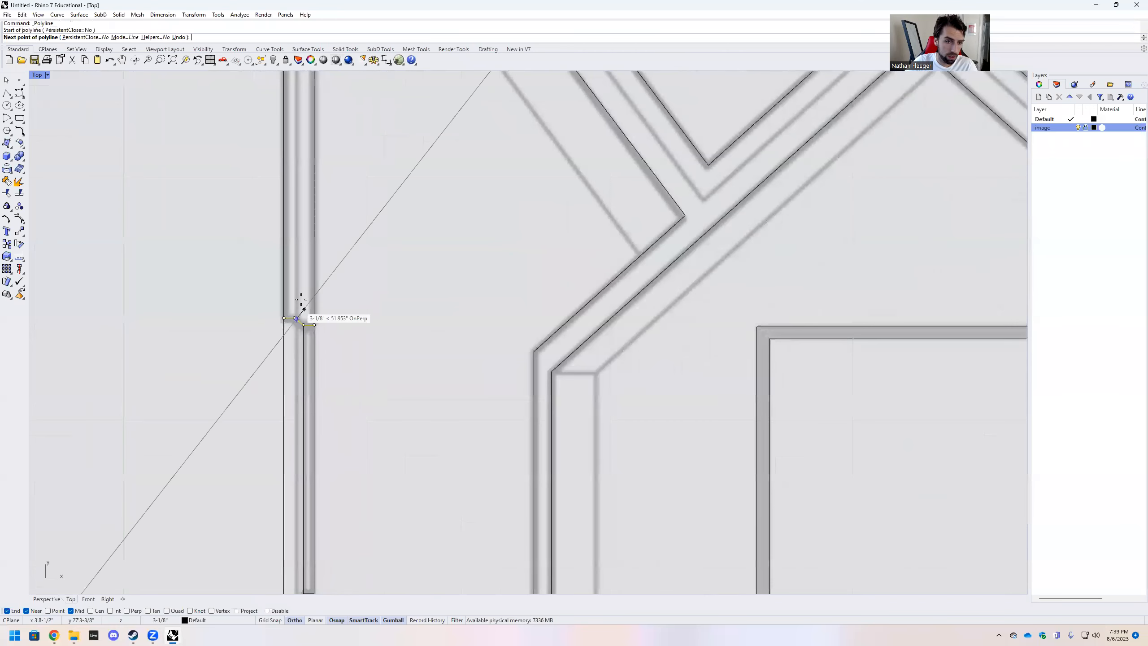
scroll(301, 398, up, 2)
scroll(303, 425, up, 3)
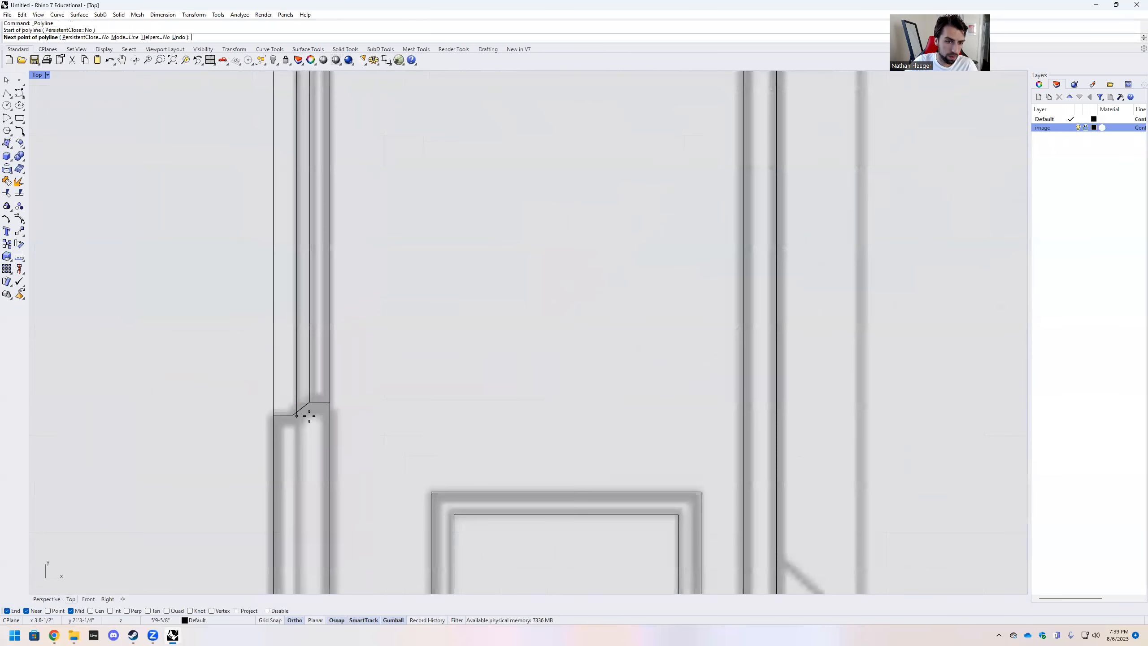
scroll(305, 412, up, 3)
click(284, 408)
key(Return)
click(283, 400)
scroll(307, 416, down, 8)
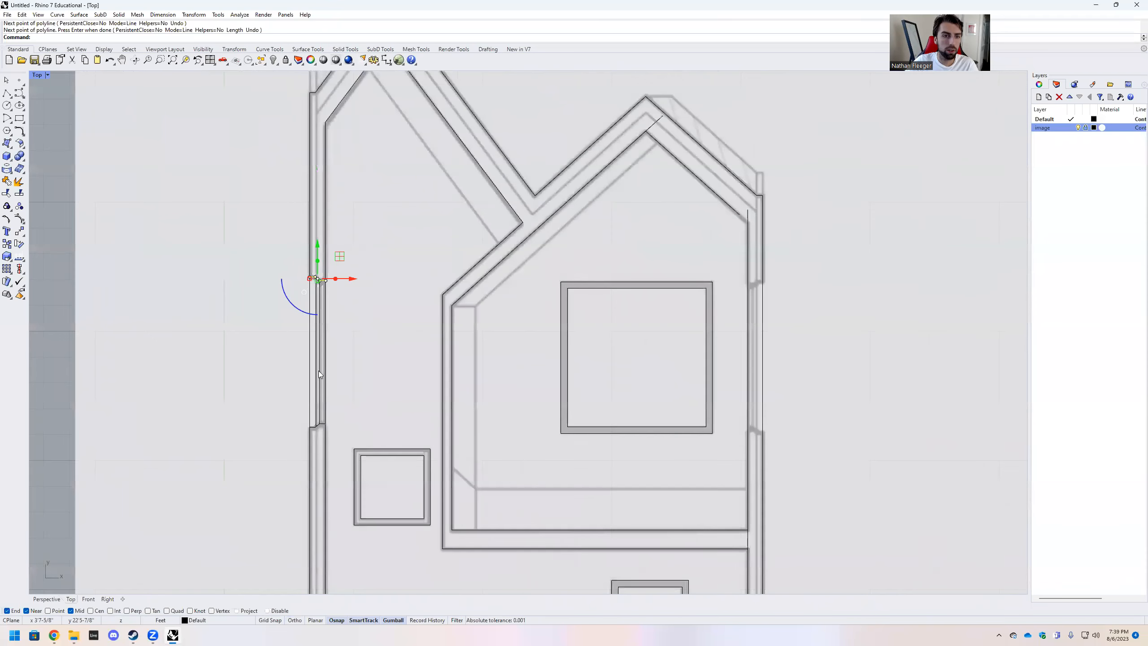
Trim away the left wall's outer line across the window opening between the two jamb profiles
scroll(344, 344, up, 3)
drag(370, 478, 235, 217)
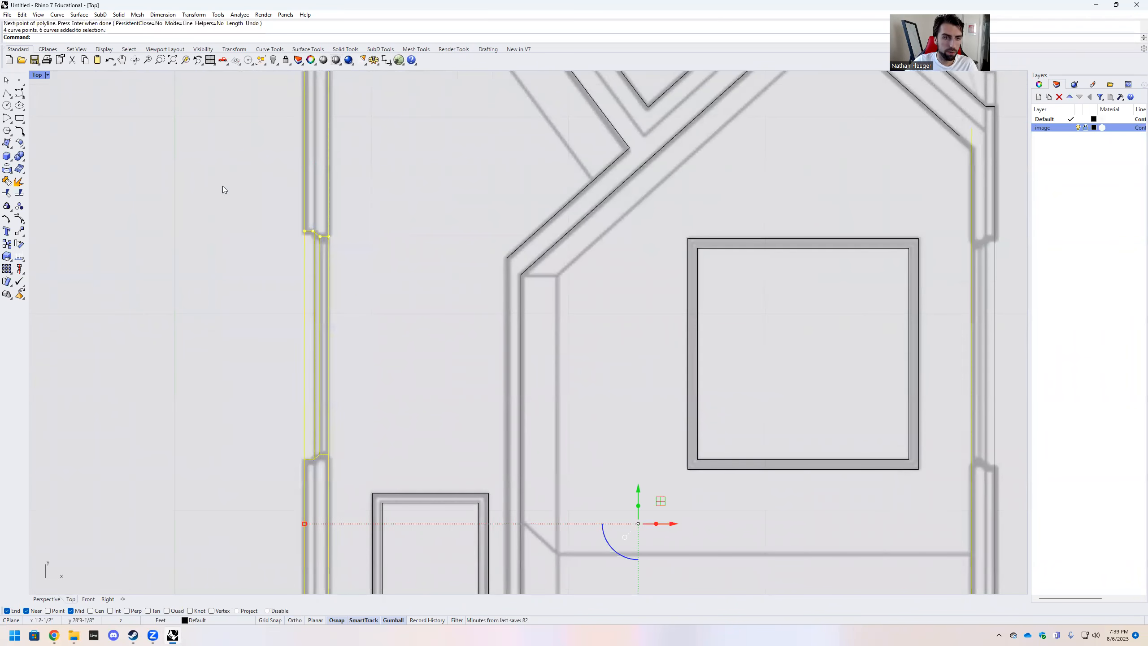
text(t)
key(Return)
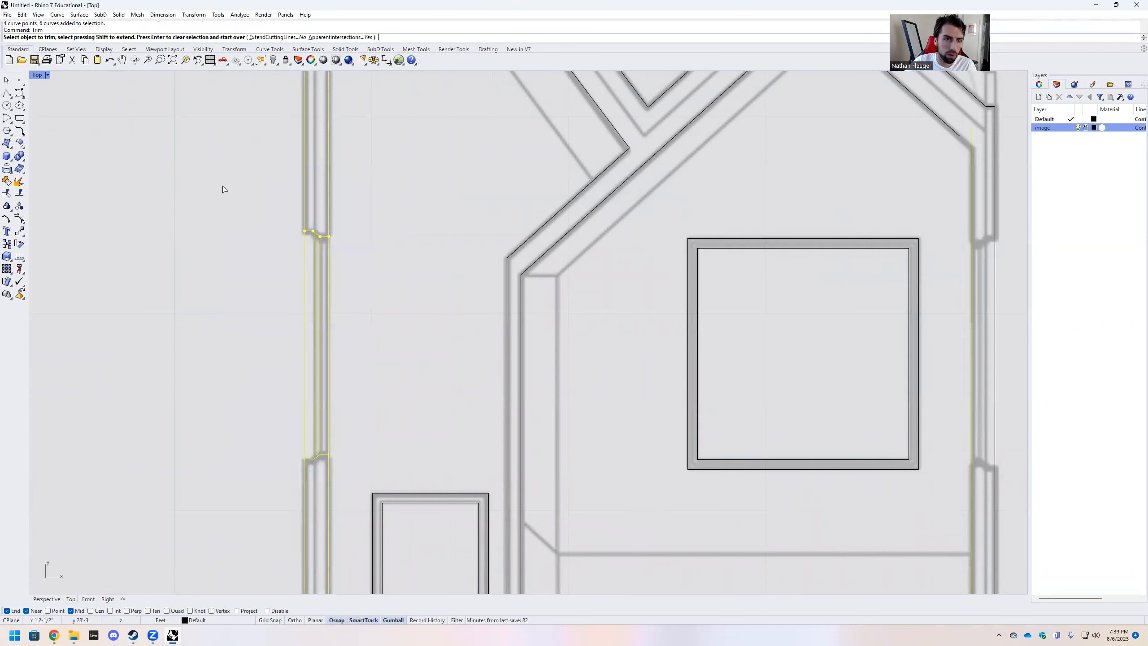
click(305, 259)
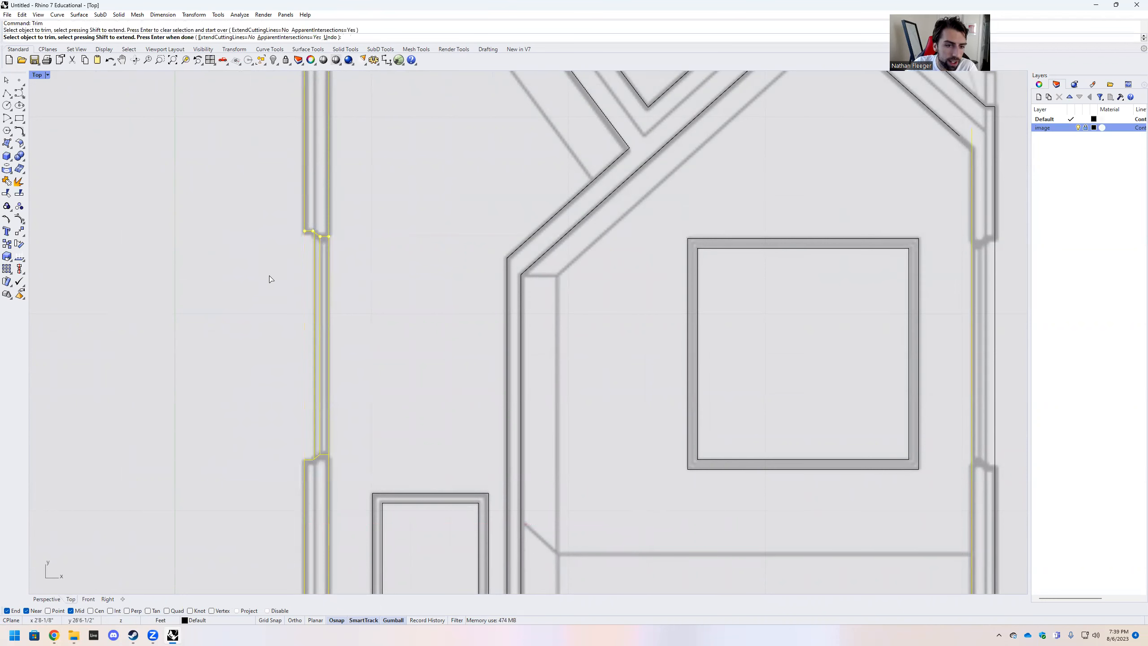
key(Return)
key(Escape)
Trim the ground line between the left and right outer wall lines, using those wall lines as cutting objects
scroll(265, 306, down, 5)
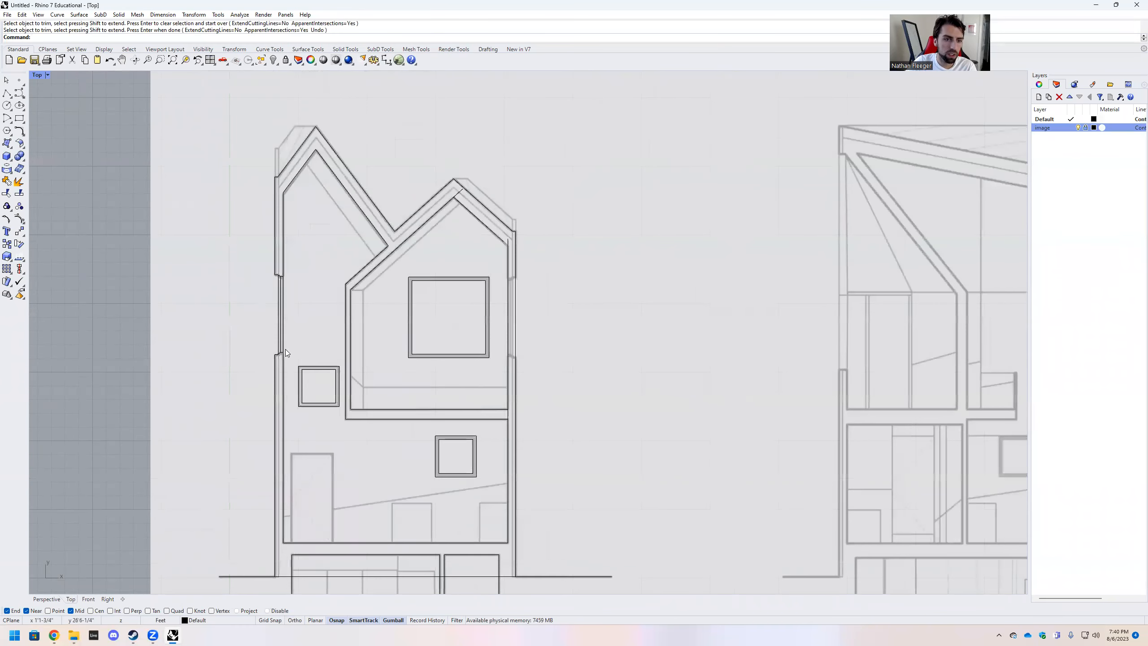
scroll(286, 349, up, 5)
scroll(289, 352, down, 5)
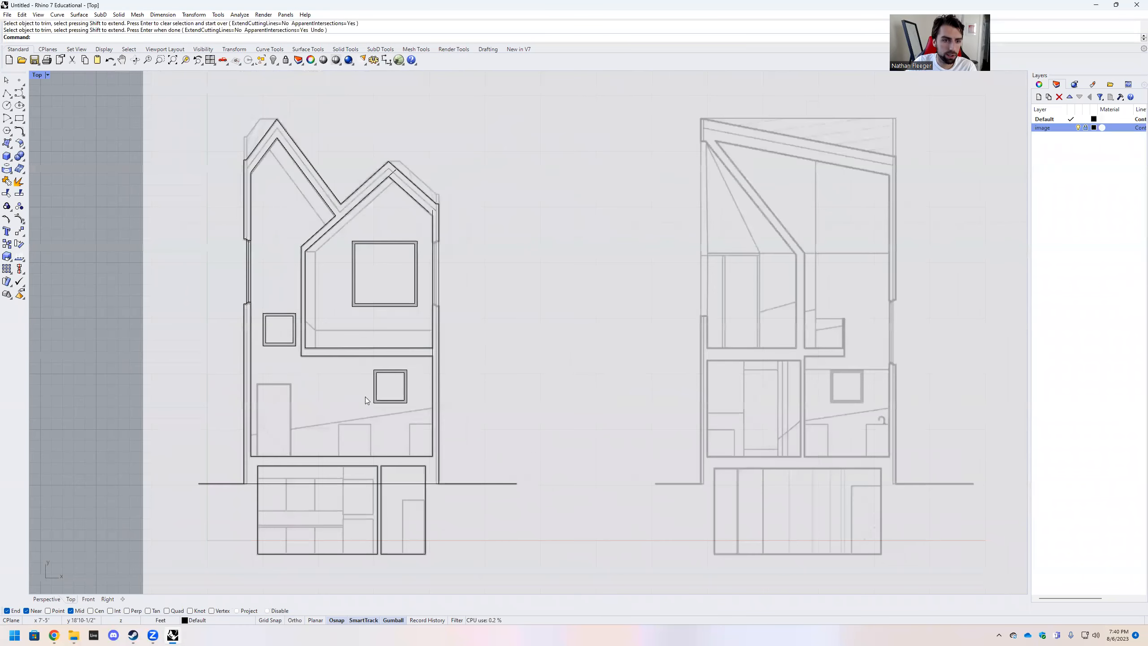
scroll(425, 385, up, 1)
scroll(410, 380, down, 4)
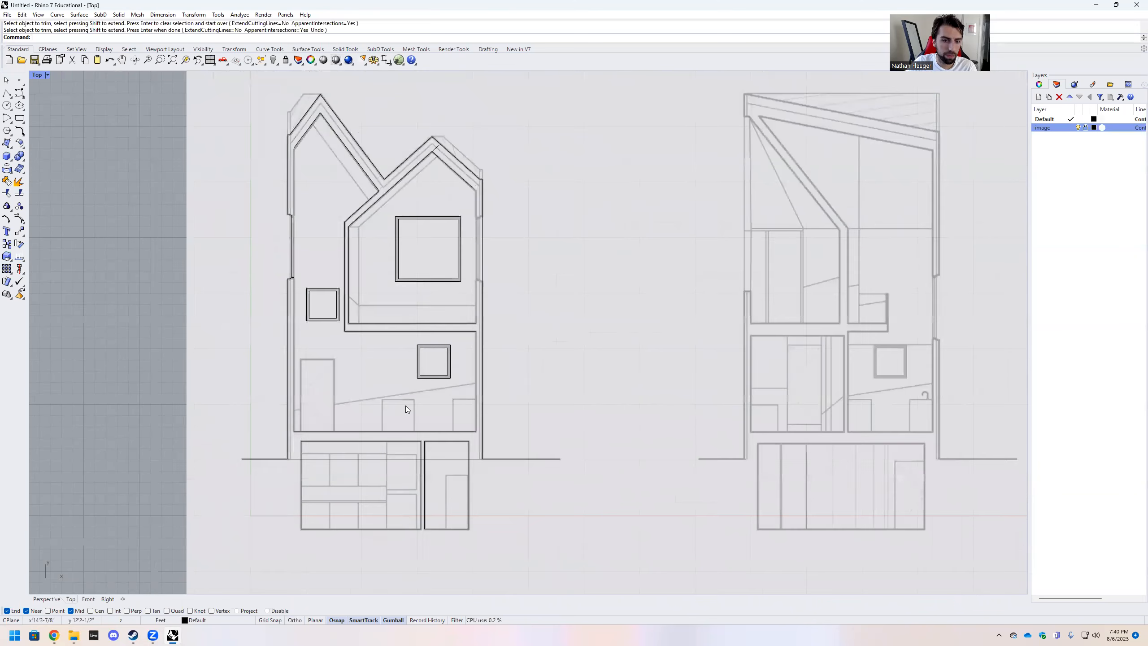
scroll(286, 466, up, 6)
key(Return)
click(280, 444)
click(643, 437)
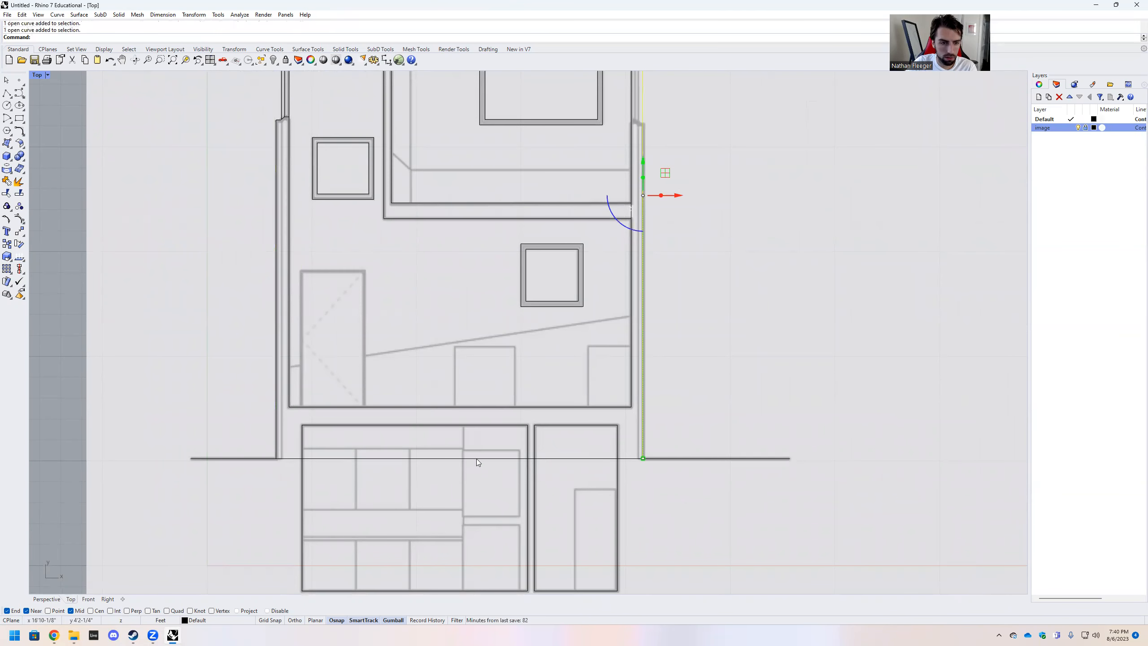
shift+click(278, 441)
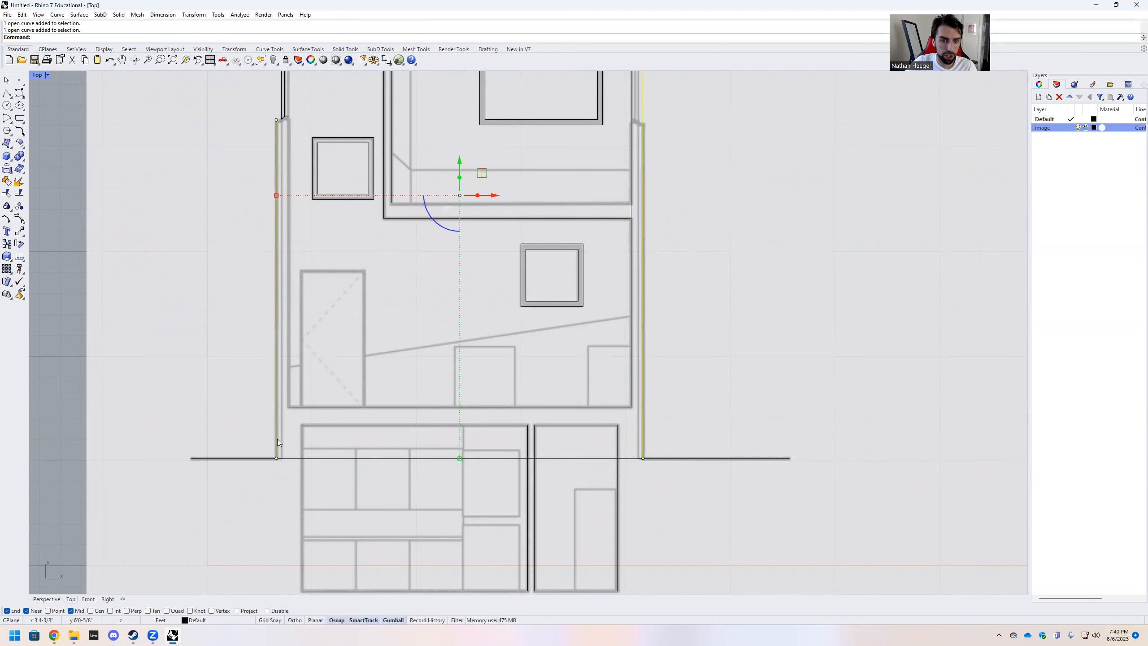
scroll(277, 439, up, 2)
text(Trim)
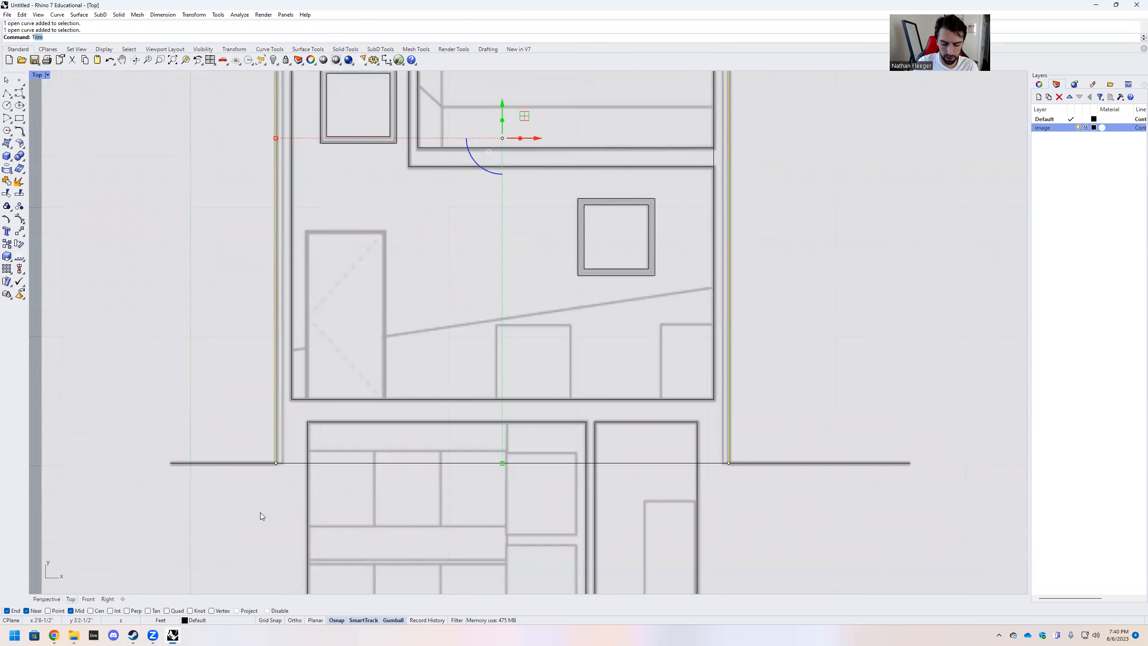
key(Return)
click(286, 461)
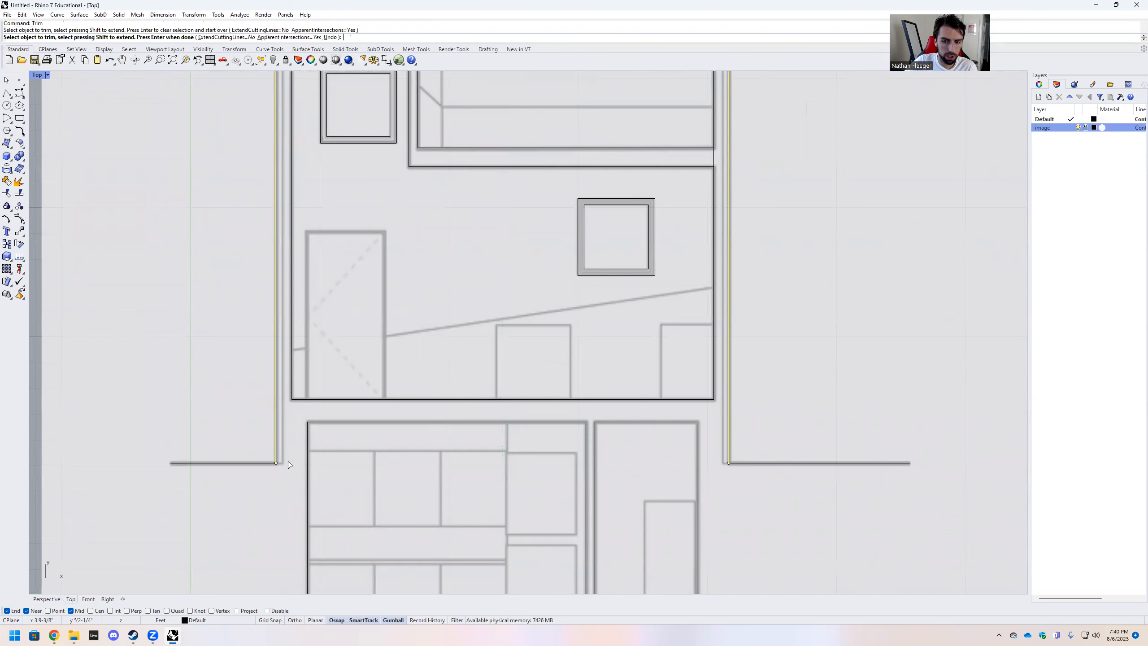
key(Return)
Extend the right gable's sloped inner roof line to meet the right inner wall line at the eave
scroll(286, 503, down, 2)
scroll(293, 500, down, 2)
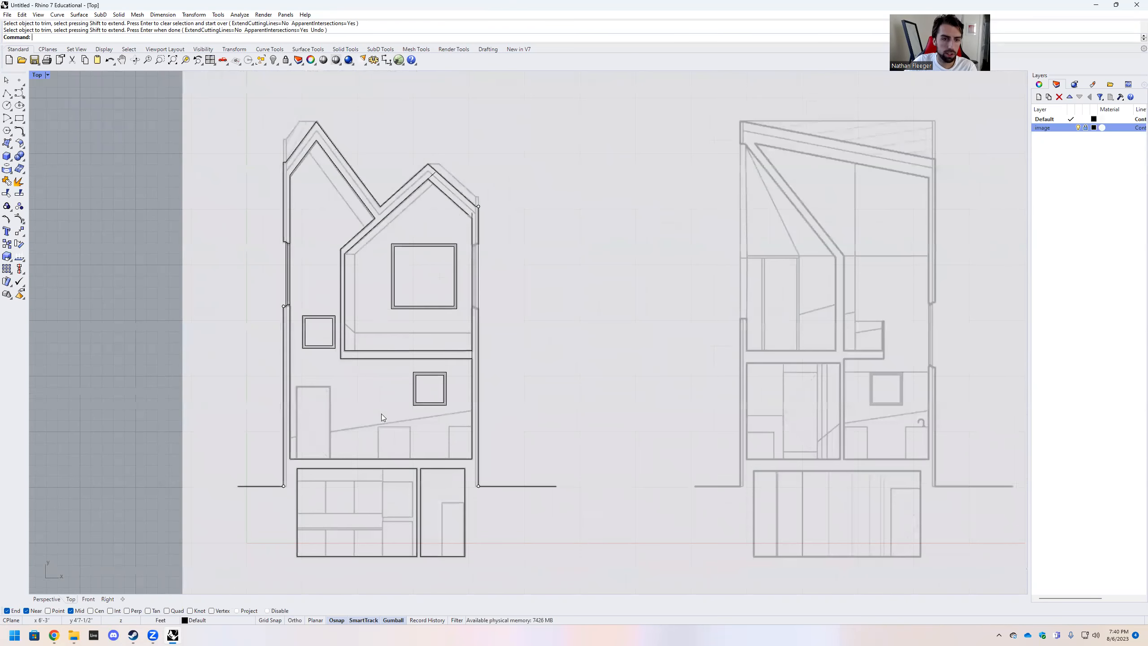
scroll(459, 176, up, 5)
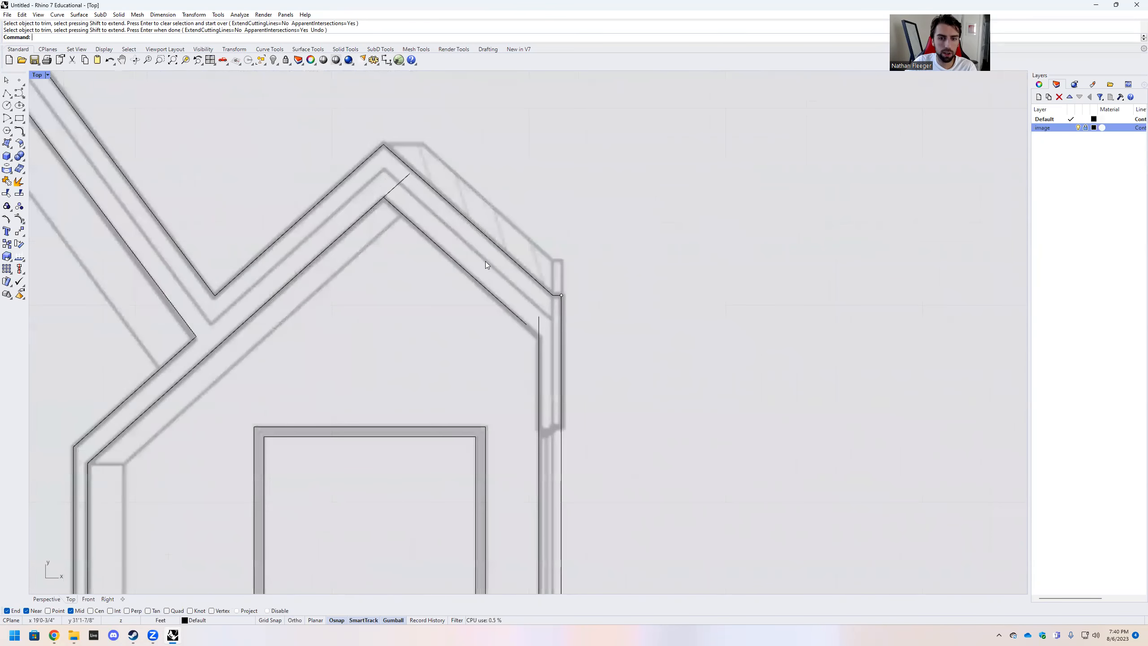
scroll(526, 338, up, 1)
text(extend)
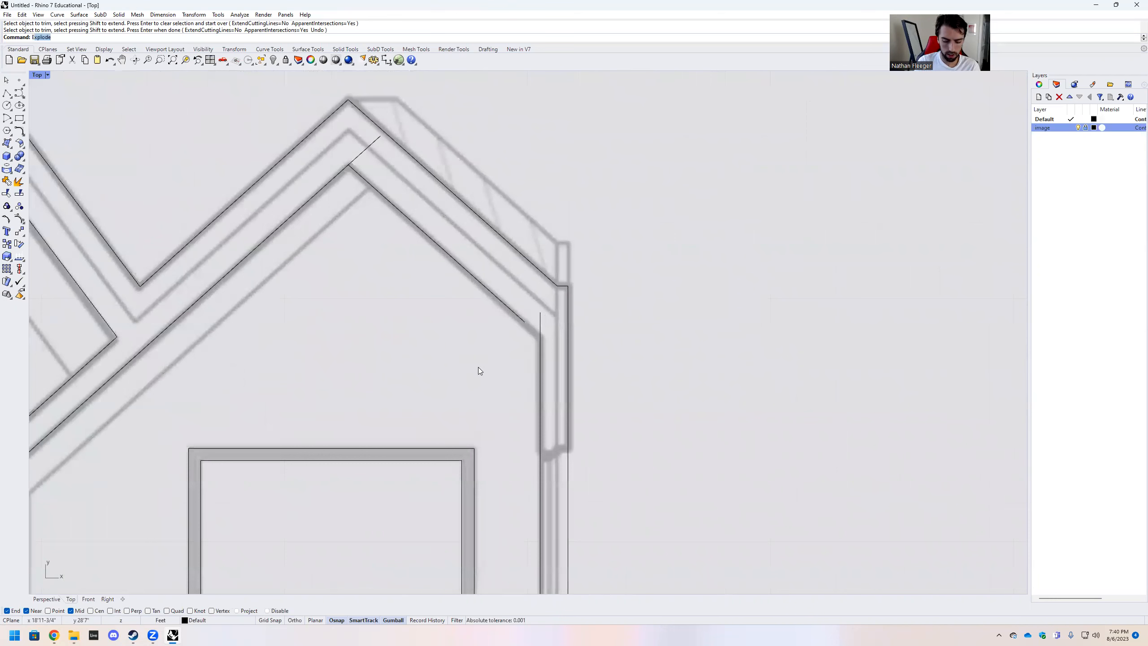
key(Return)
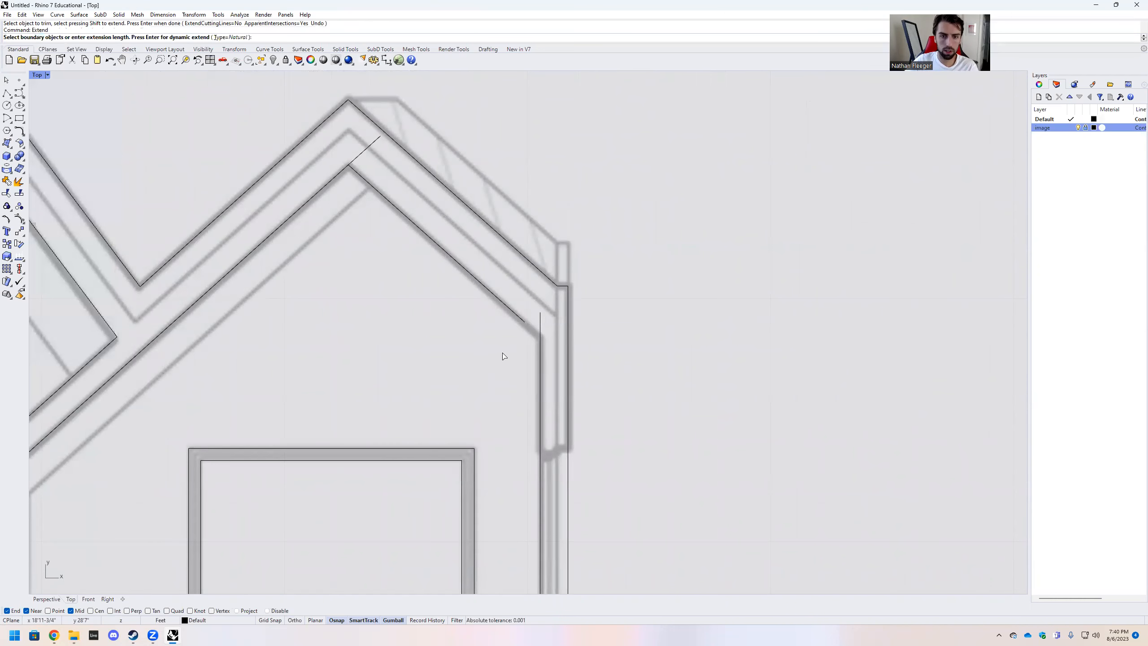
click(540, 357)
key(Return)
click(521, 317)
key(Return)
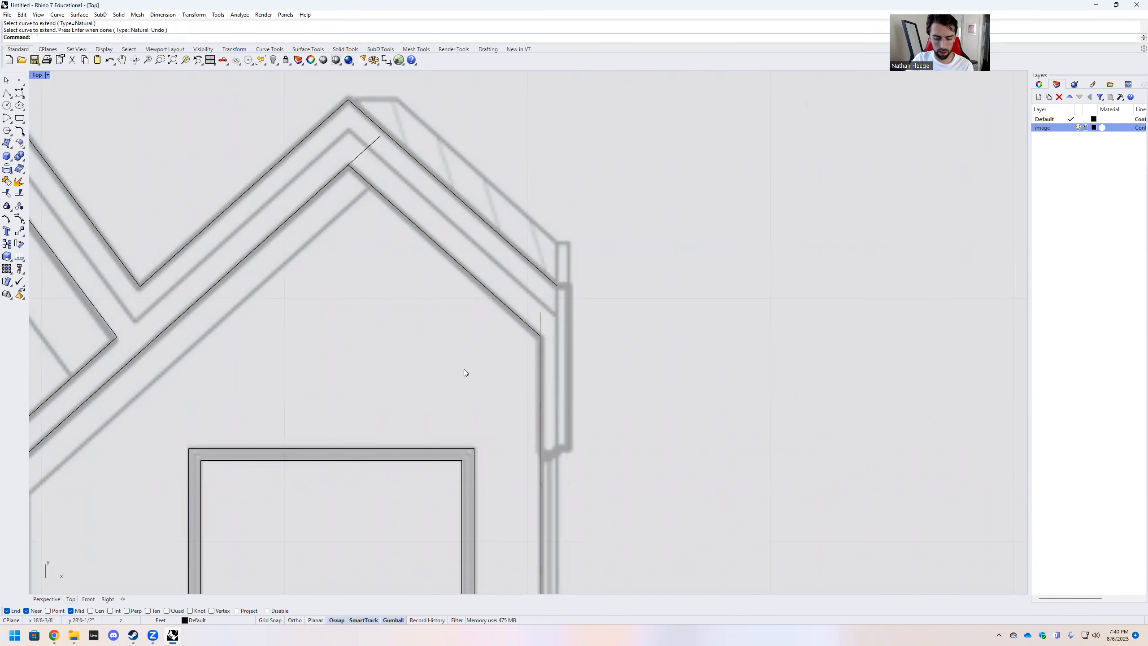
Trim the short diagonal stub at the right gable's ridge and the inner wall line's excess above the eave
drag(606, 362, 305, 121)
text(t)
key(Return)
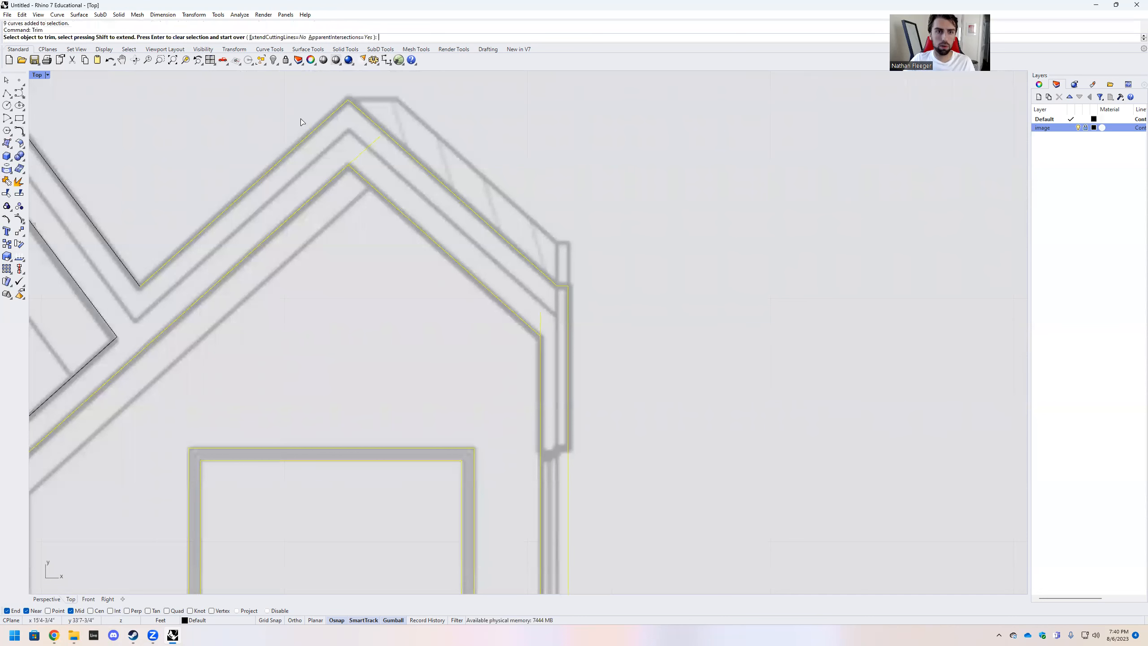
click(363, 156)
click(541, 321)
scroll(624, 235, down, 3)
scroll(623, 335, up, 2)
key(Return)
scroll(627, 283, down, 4)
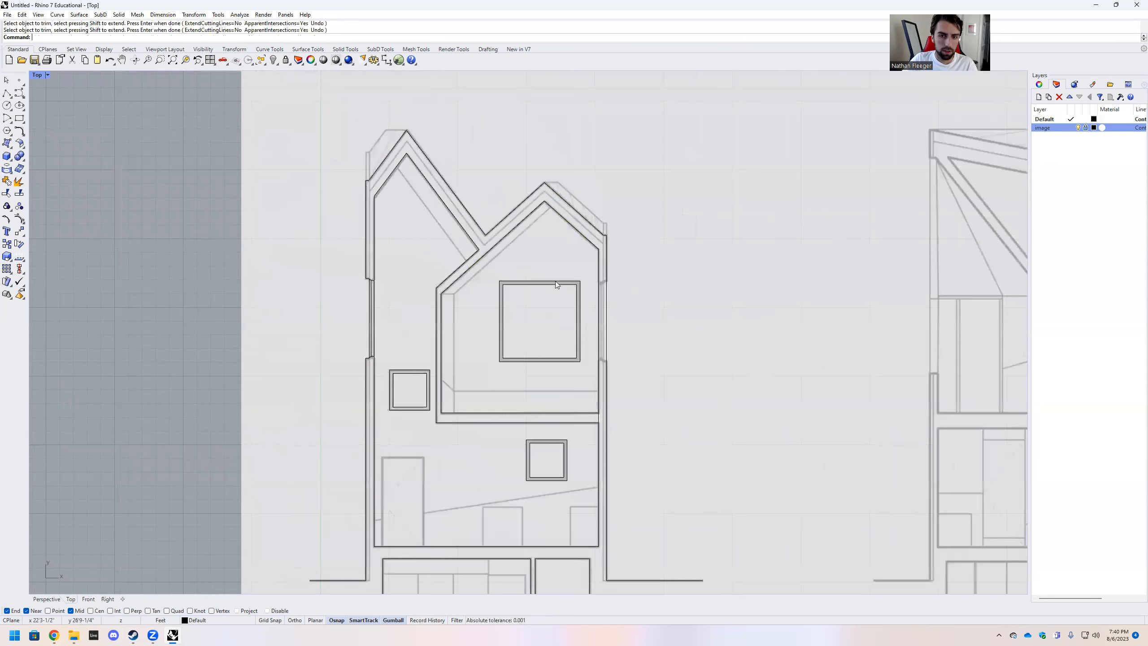
Mirror a copy of the left wall's window jamb profiles and window lines about a vertical axis through the roof valley point
scroll(385, 282, up, 2)
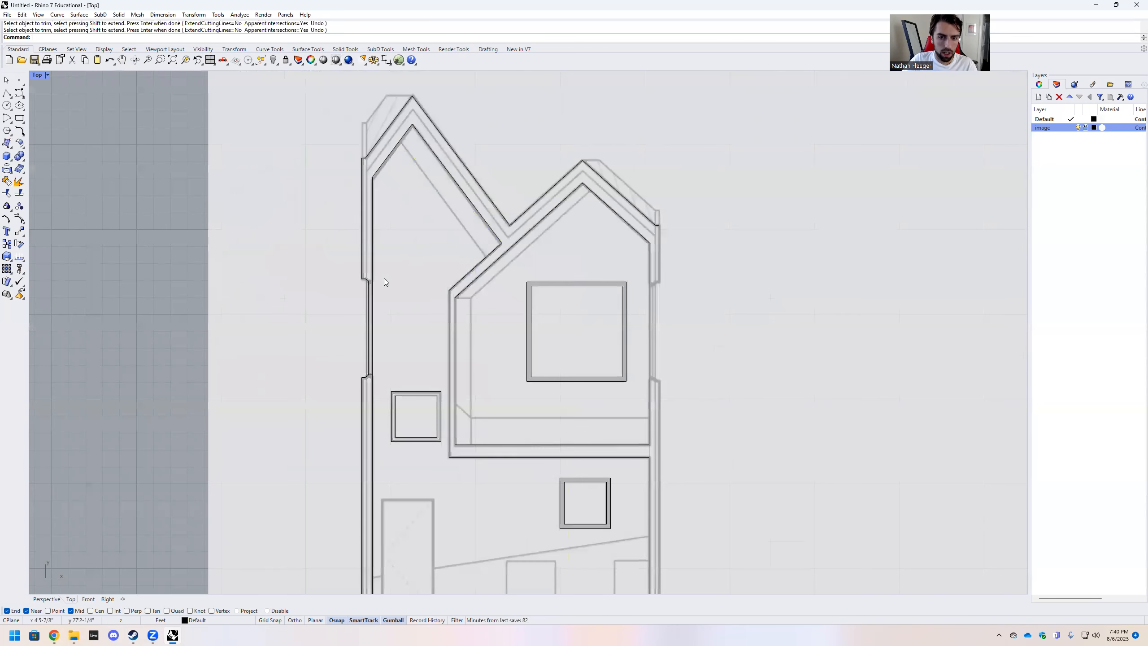
scroll(364, 276, up, 8)
click(362, 275)
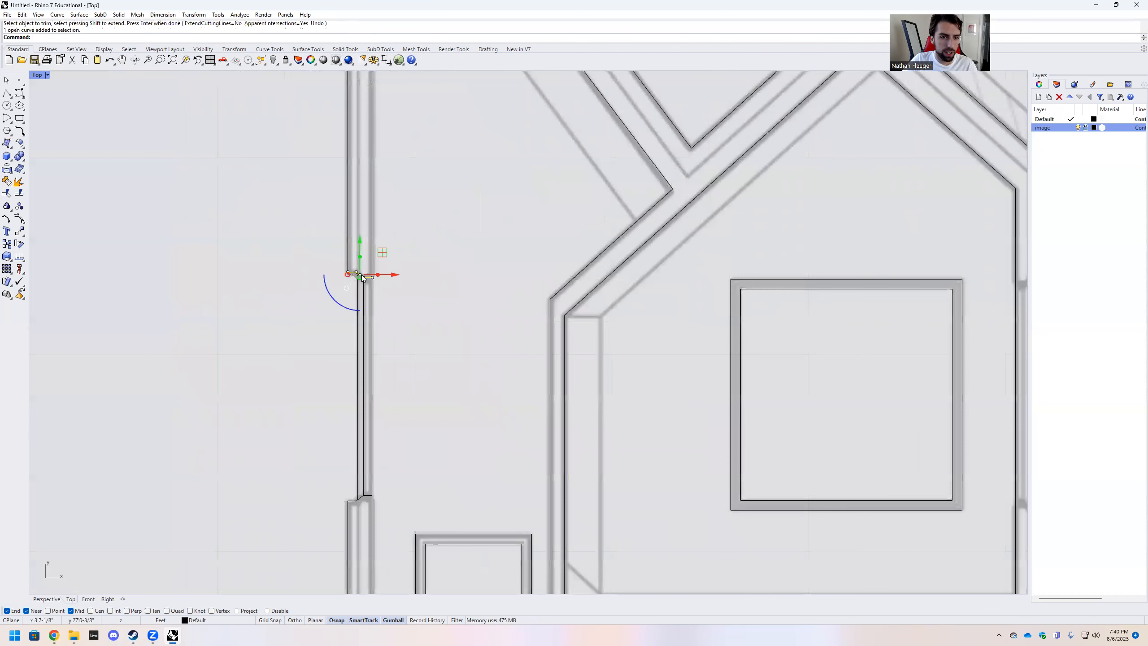
click(358, 497)
scroll(365, 302, up, 5)
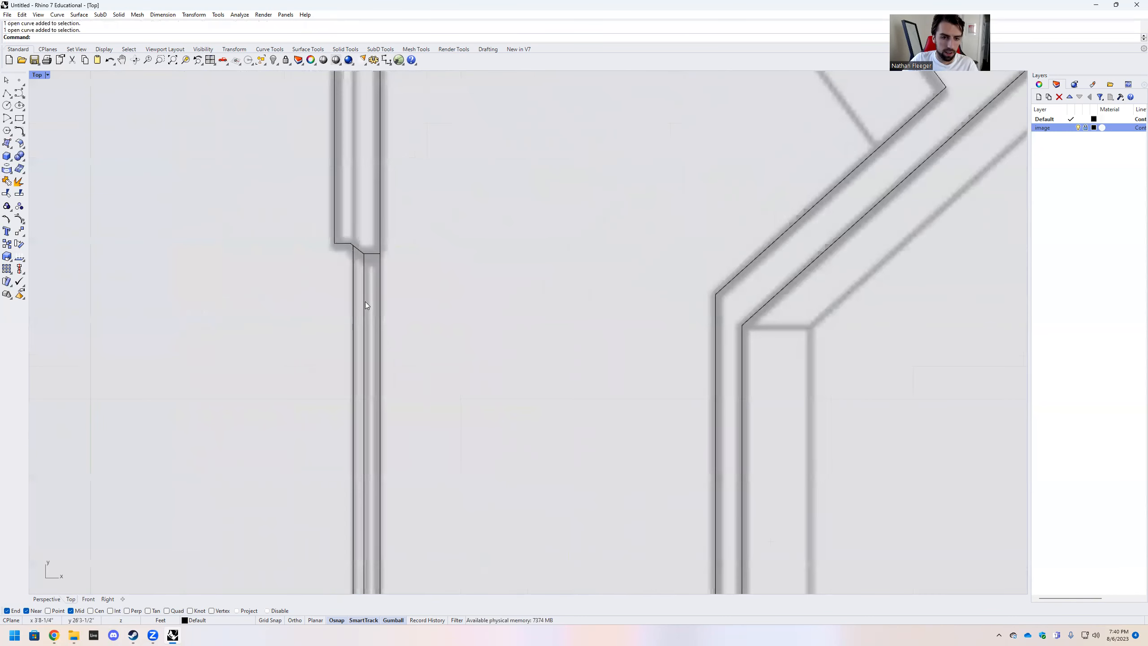
click(370, 276)
scroll(384, 271, down, 5)
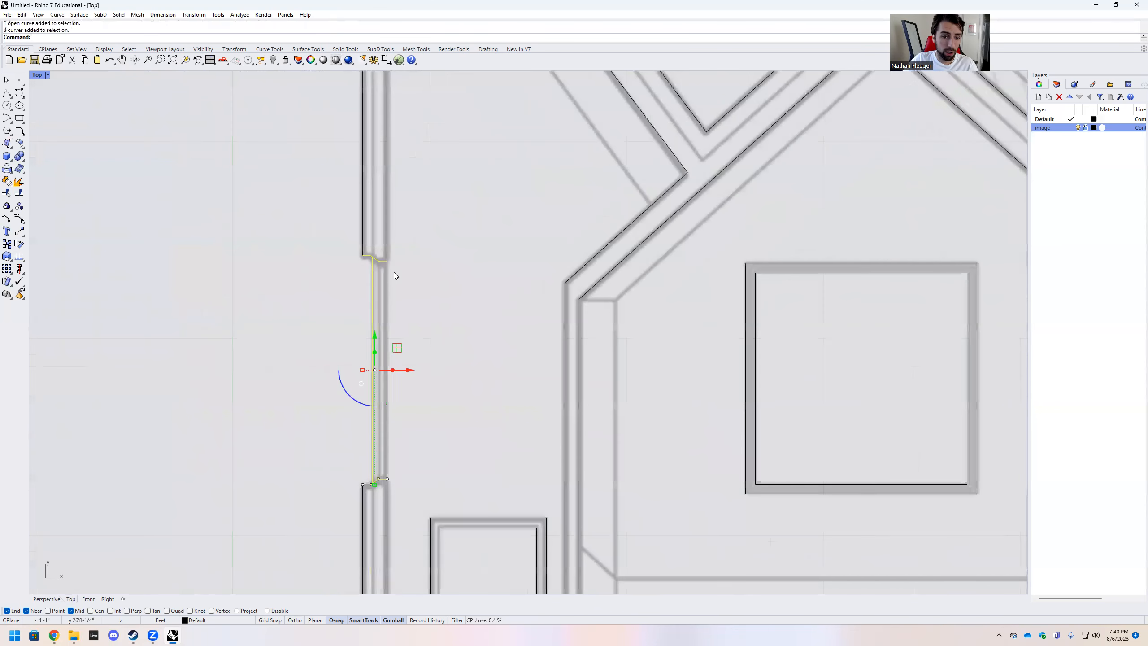
scroll(457, 348, down, 7)
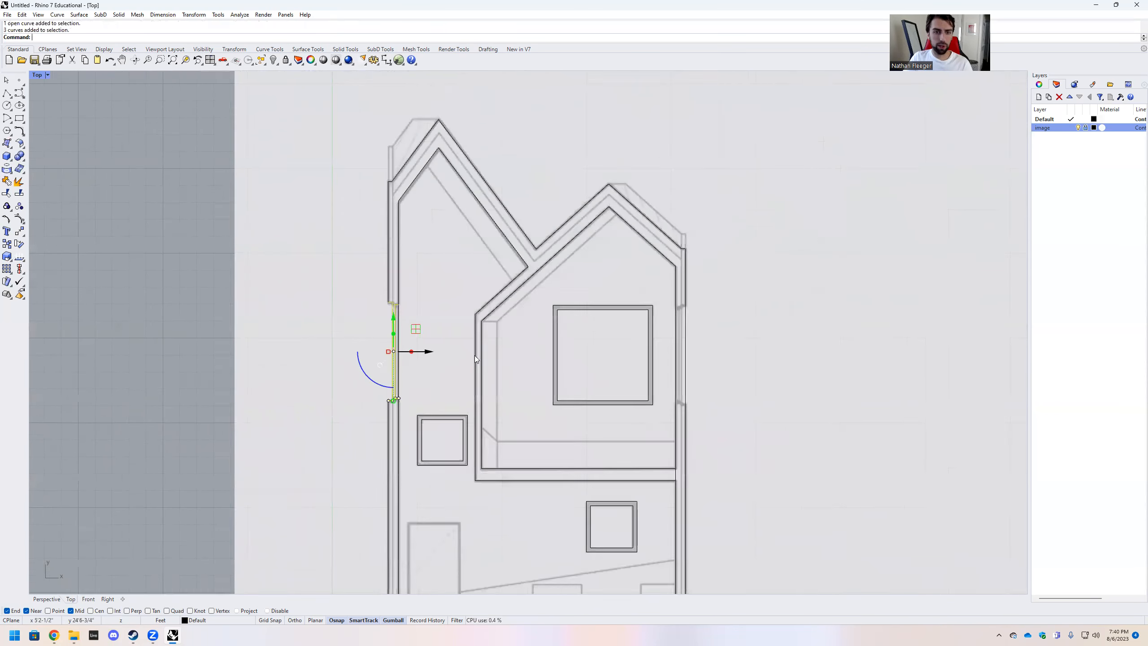
scroll(520, 362, up, 2)
text(mi)
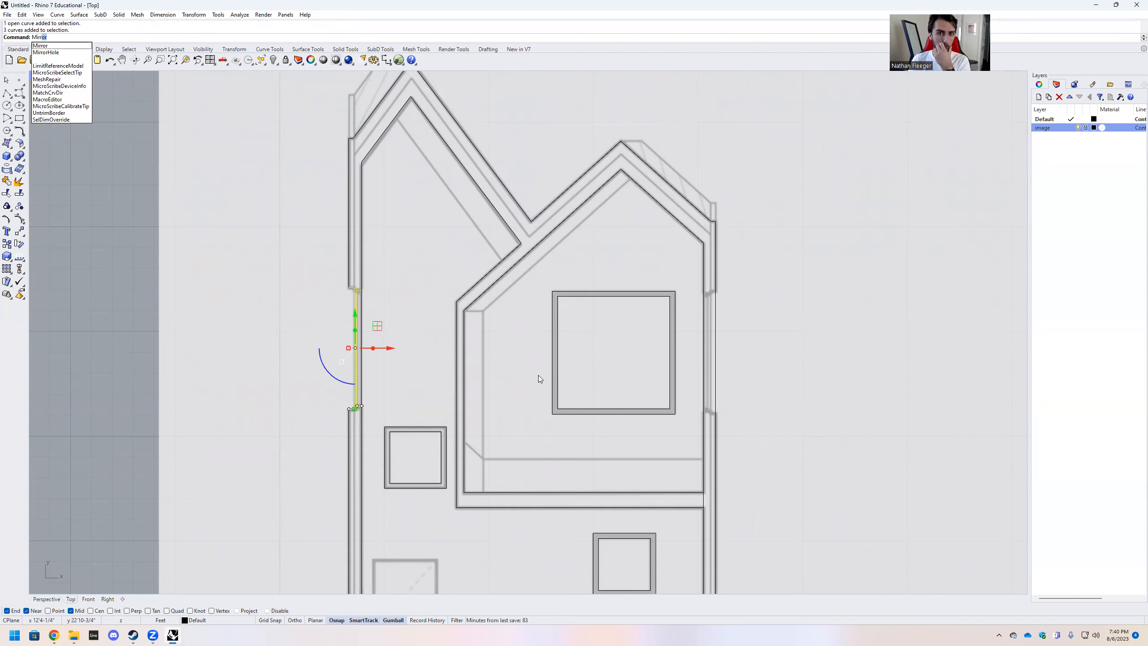
key(Return)
click(531, 221)
scroll(531, 221, down, 2)
scroll(531, 219, down, 2)
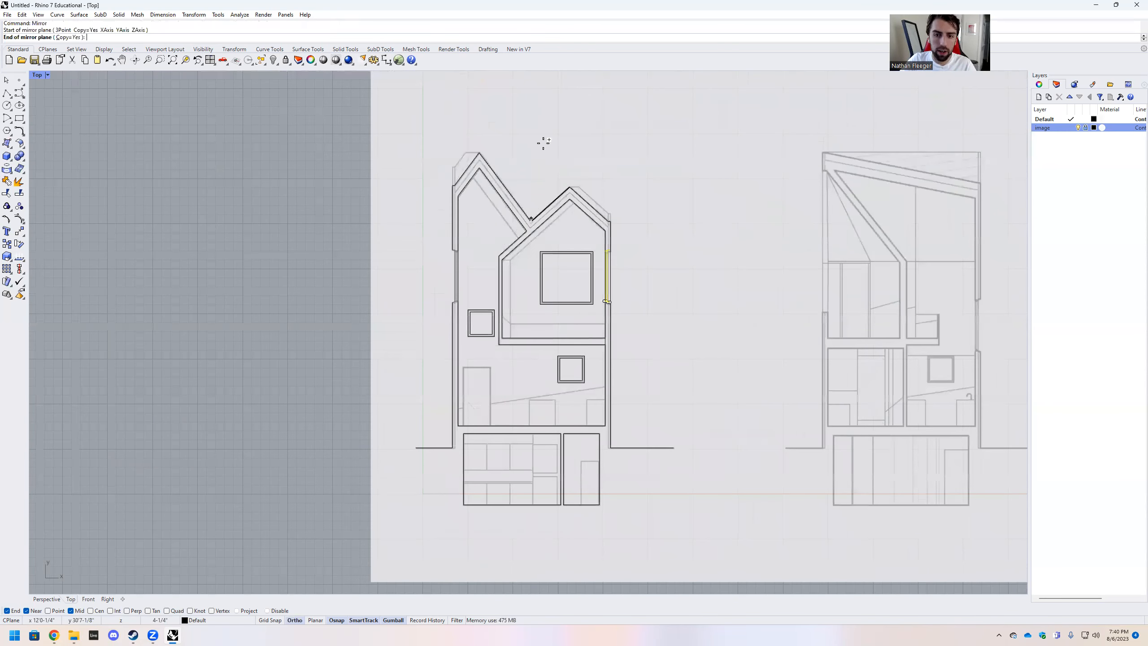
shift+click(543, 104)
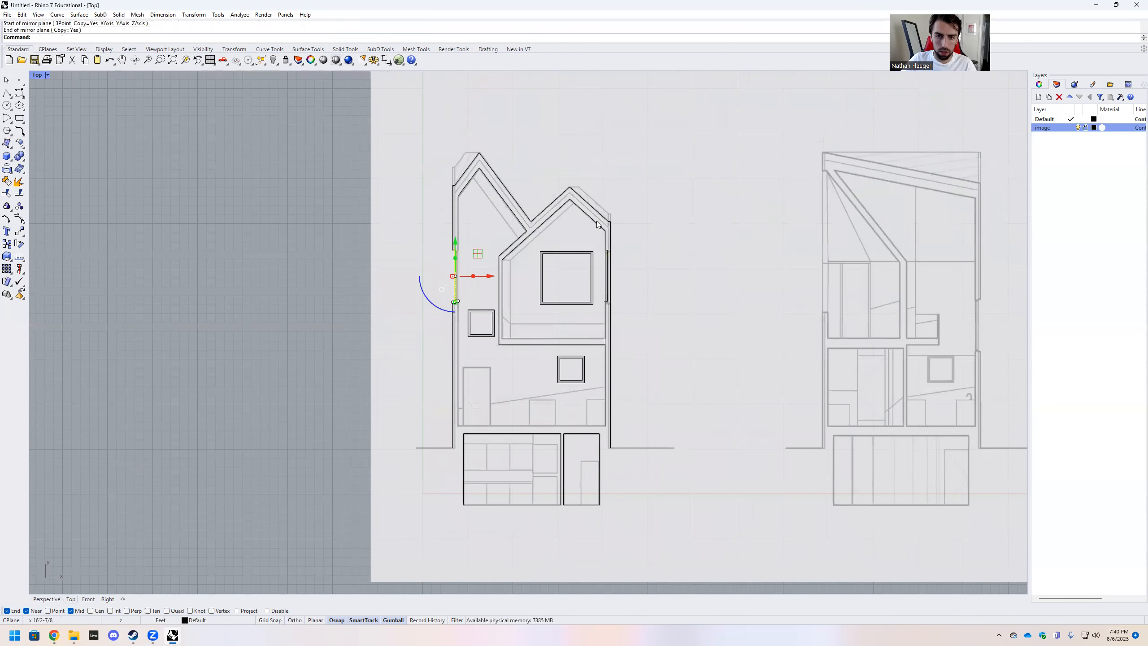
Move the mirrored window opening curves so the upper jamb profile's outer end meets the right wall's outer line at the traced opening
scroll(644, 273, up, 6)
drag(462, 114, 577, 280)
drag(576, 280, 648, 455)
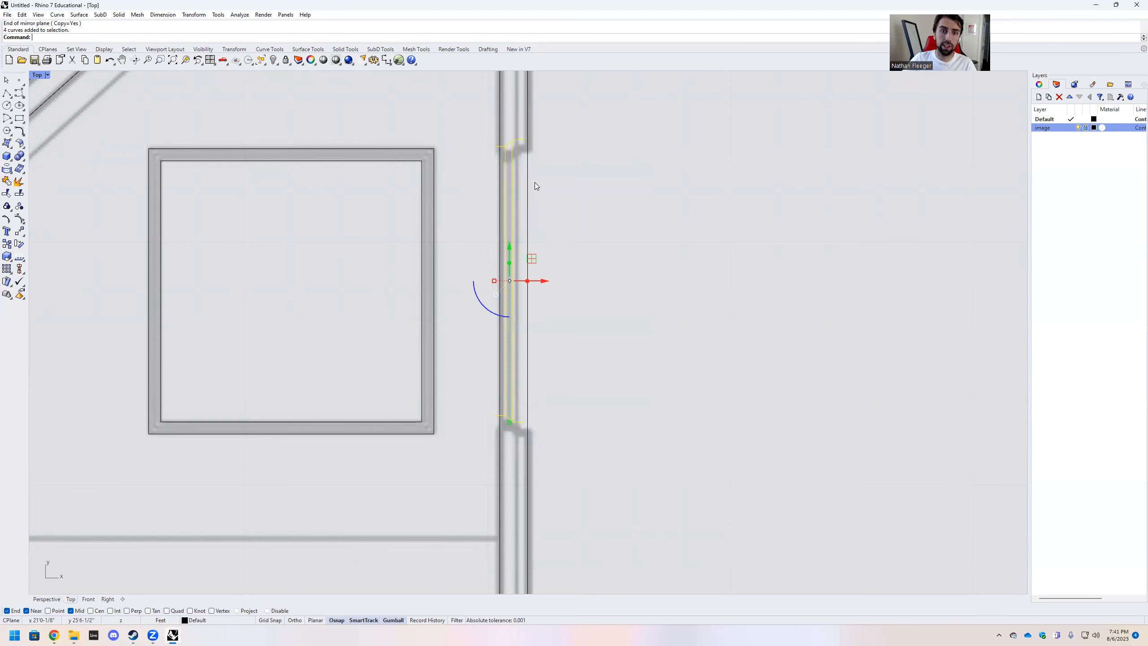
scroll(470, 165, up, 2)
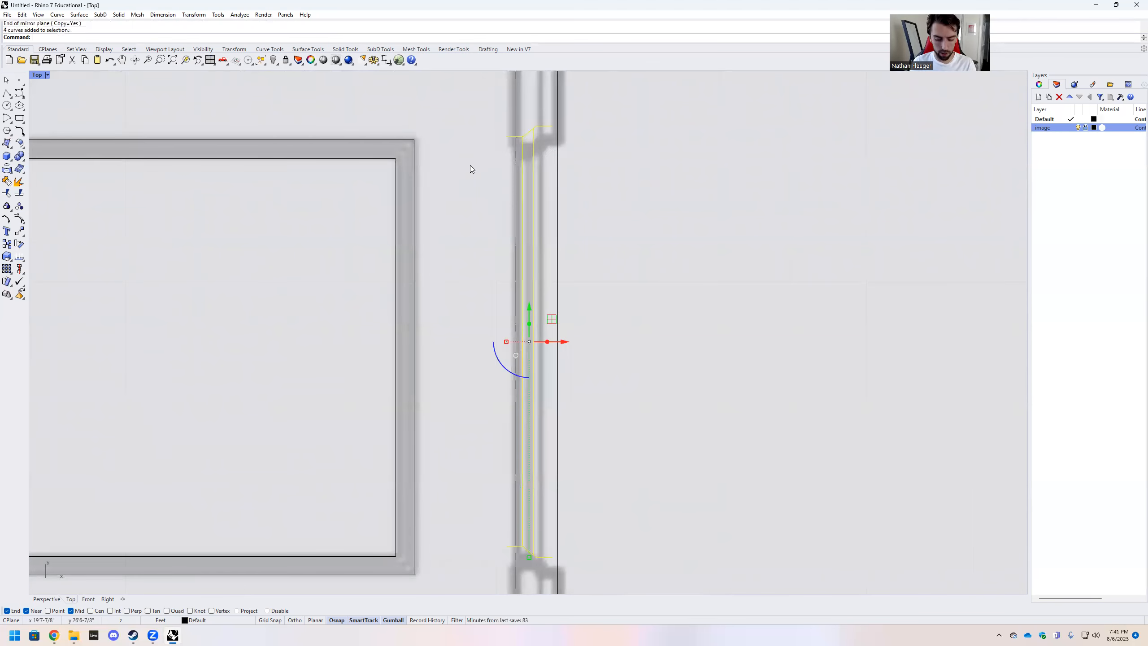
text(move)
key(Return)
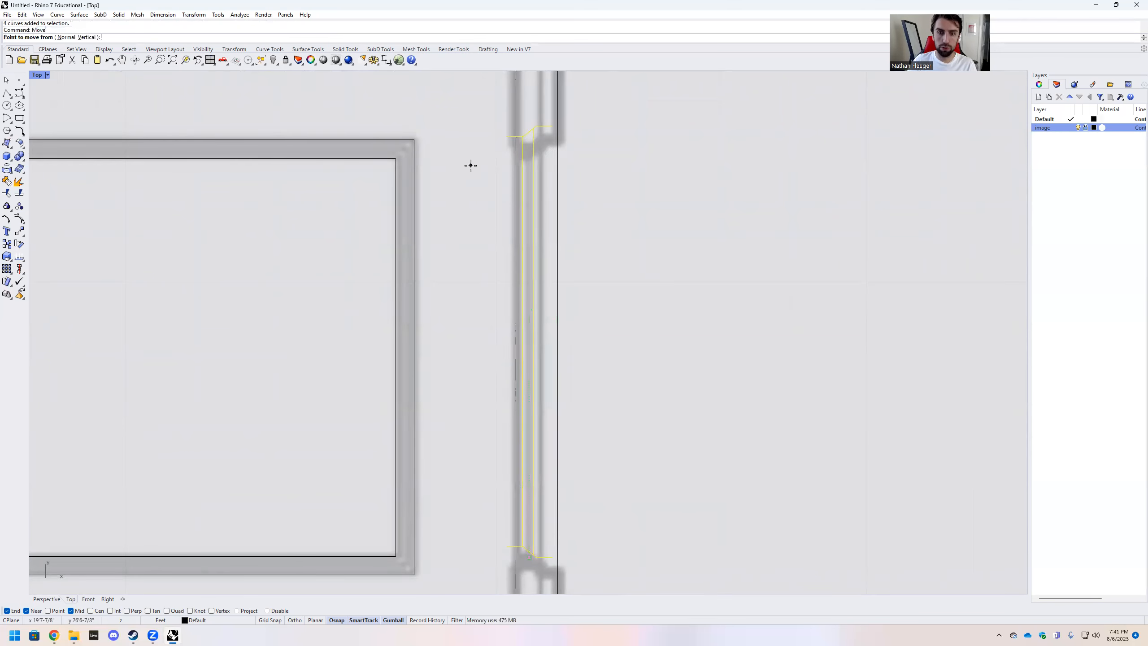
click(553, 126)
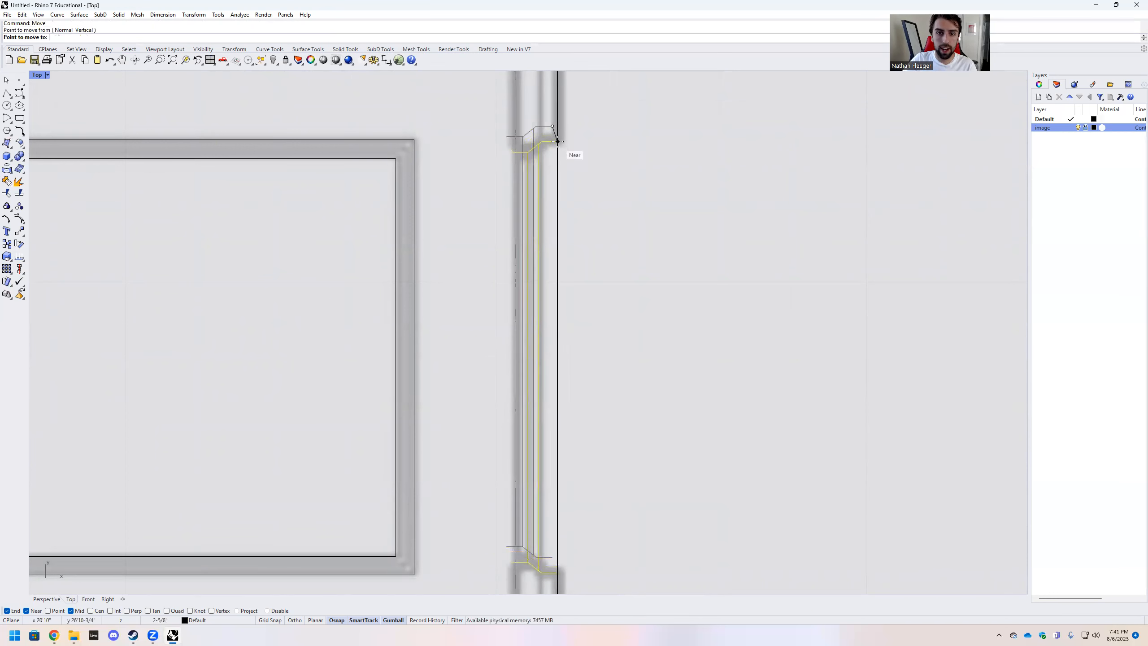
click(559, 141)
scroll(538, 177, down, 3)
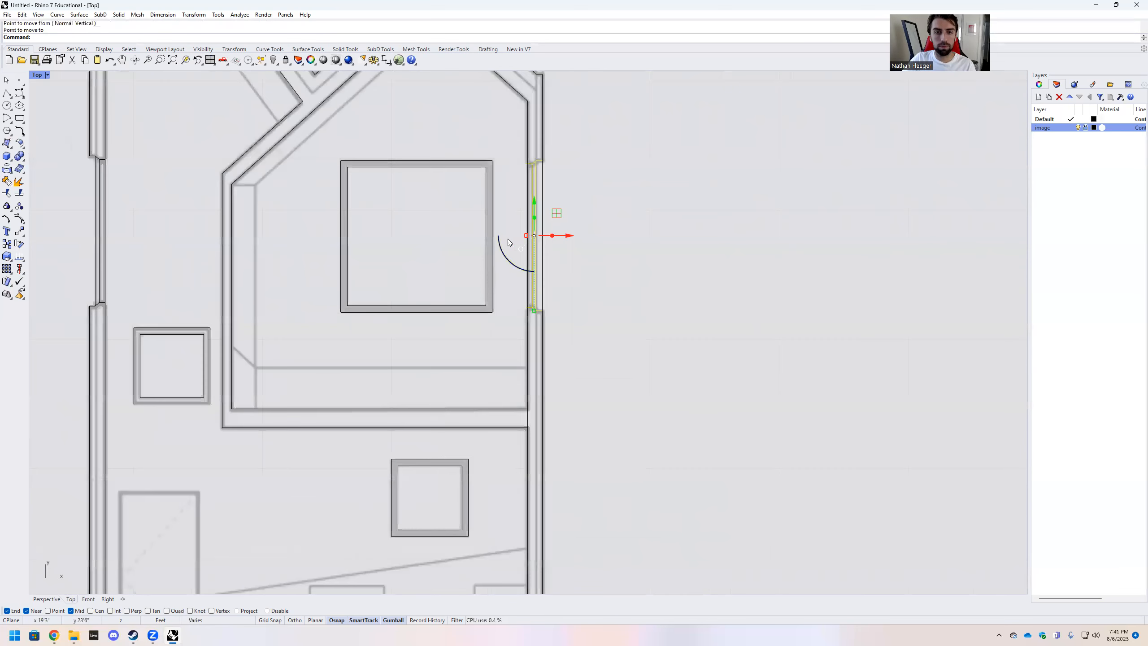
scroll(545, 203, up, 2)
scroll(578, 216, down, 5)
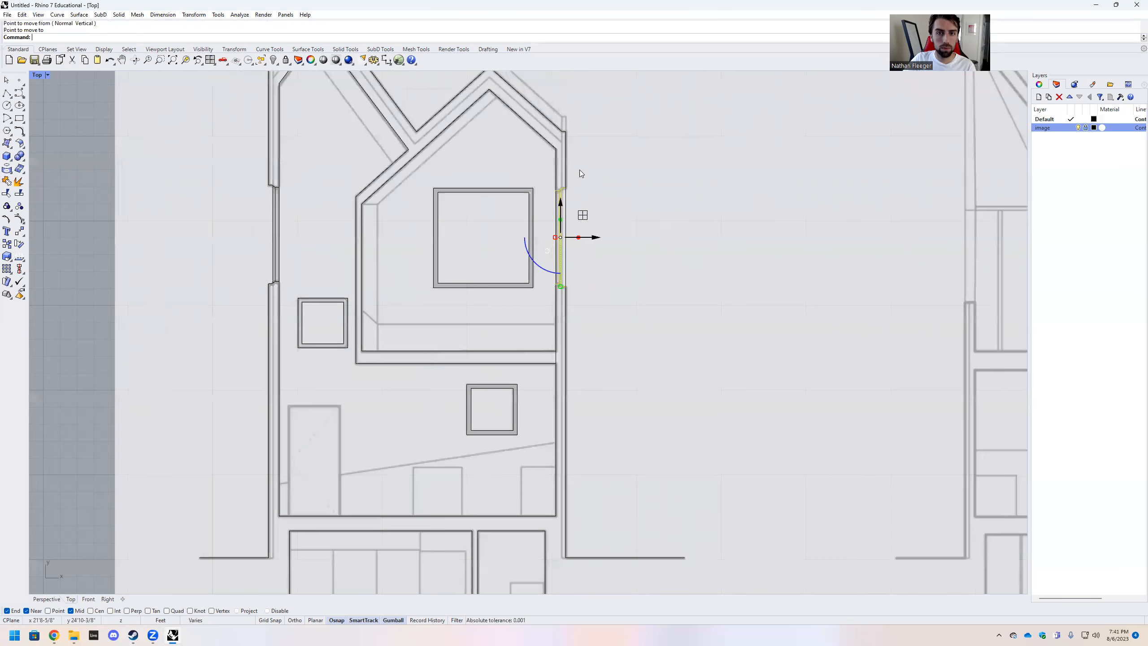
scroll(559, 165, up, 5)
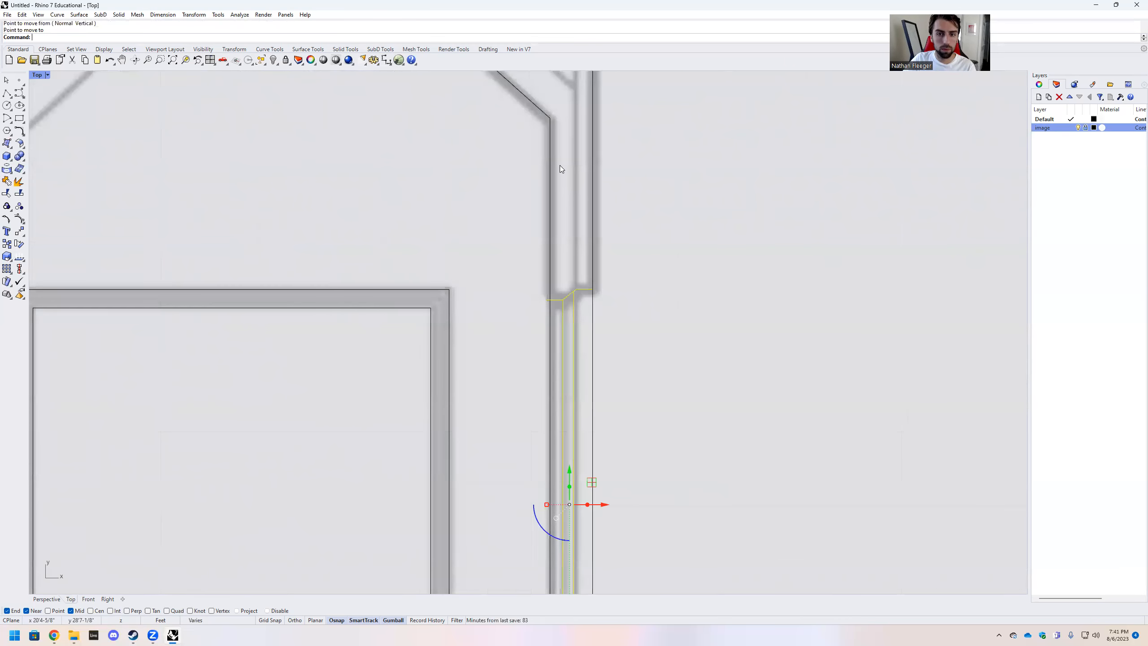
scroll(556, 237, down, 2)
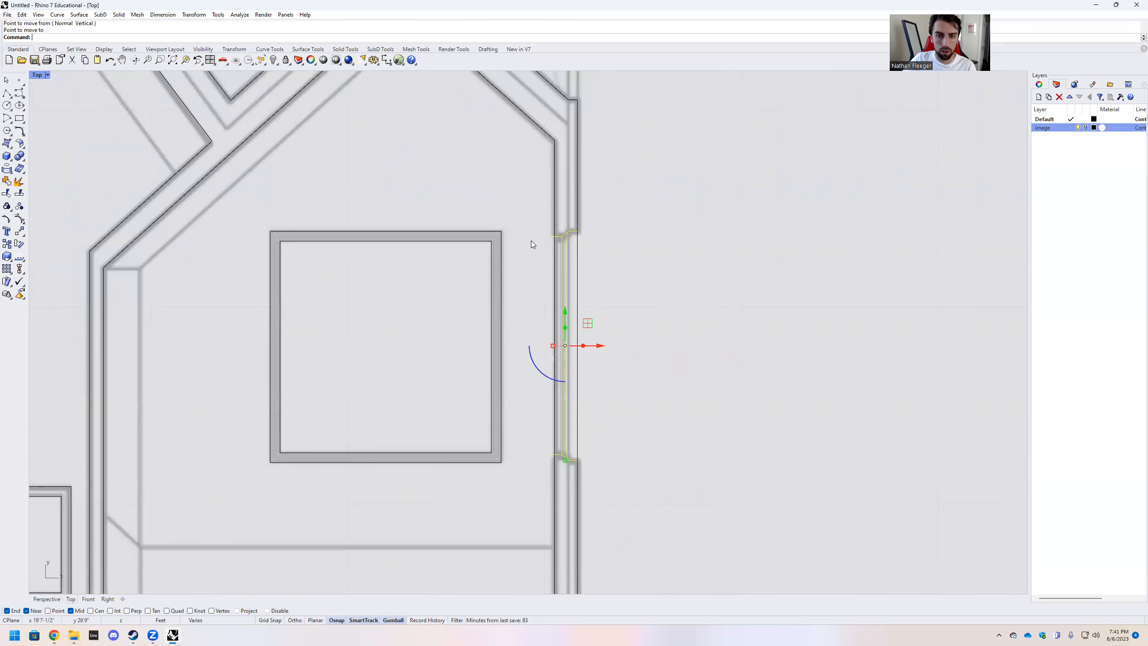
key(Escape)
Turn on the Int object snap and move the right inner wall line from its jamb intersection to the lower jamb profile's inner end
scroll(550, 224, down, 3)
scroll(537, 151, up, 5)
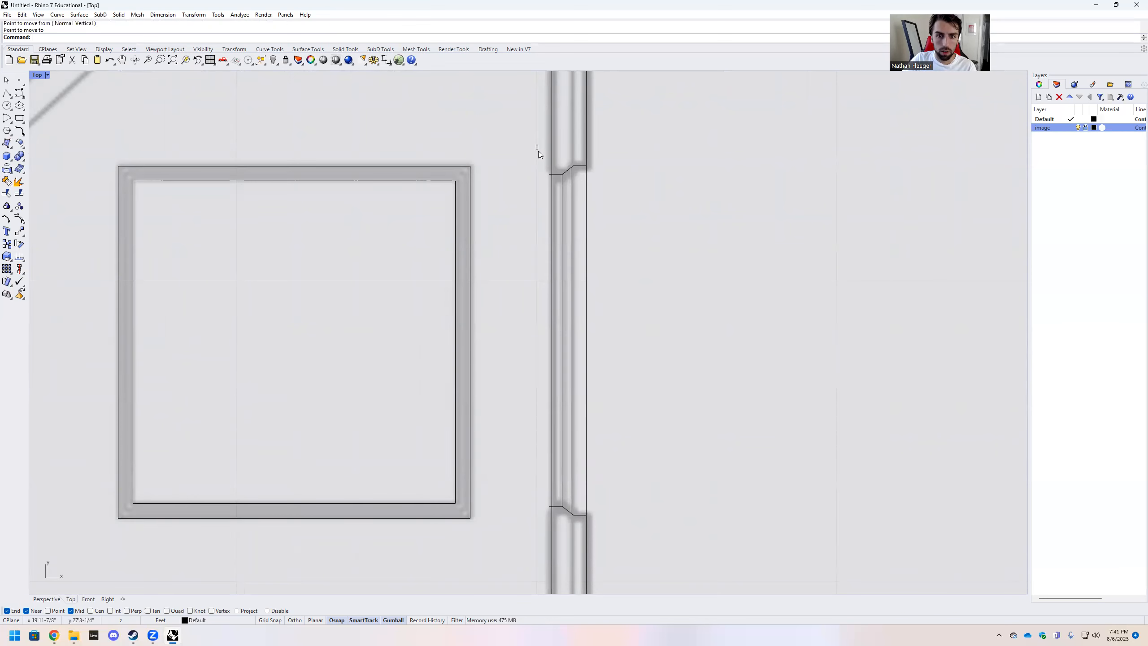
scroll(548, 172, down, 5)
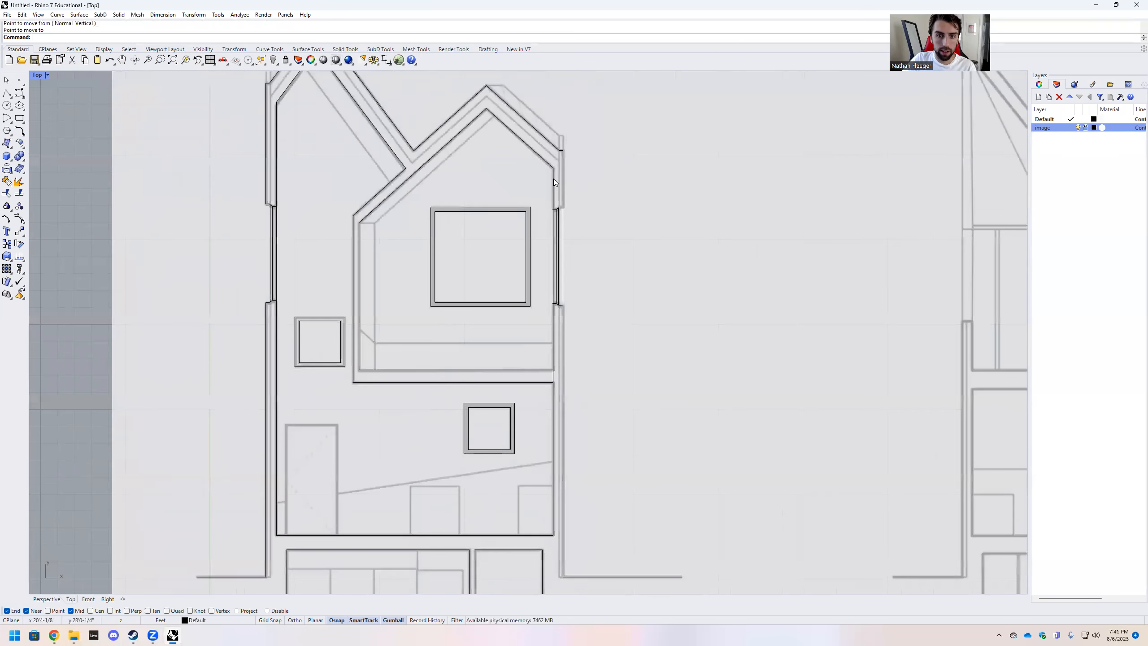
scroll(555, 182, up, 5)
click(552, 181)
scroll(565, 151, down, 5)
scroll(558, 273, up, 2)
scroll(557, 267, up, 8)
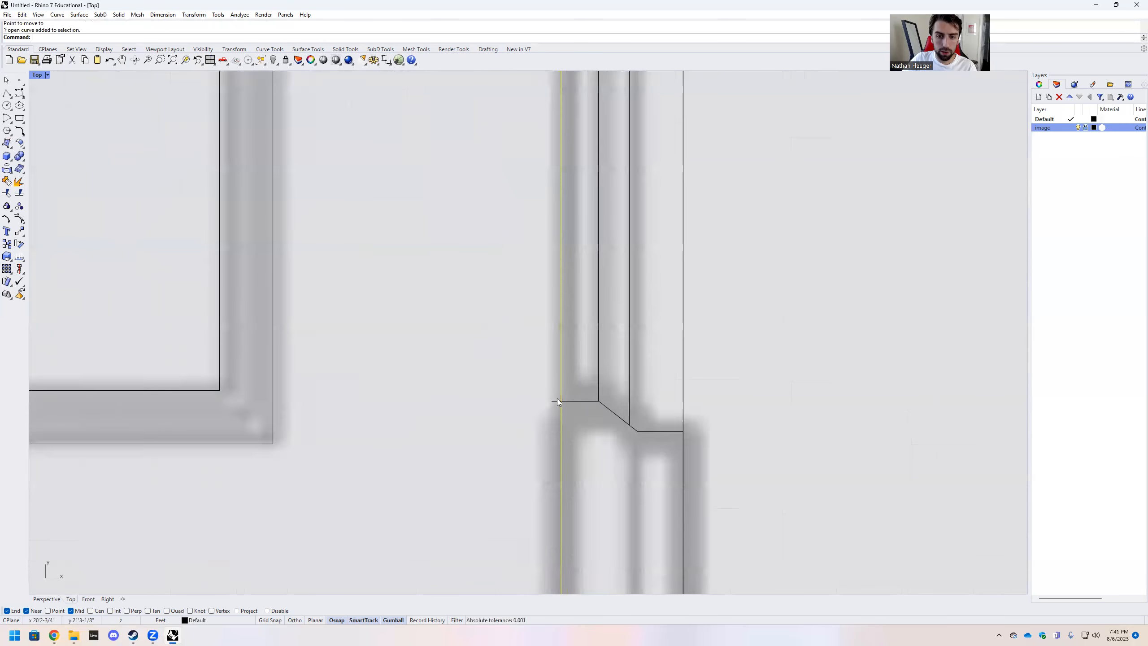
scroll(557, 398, up, 1)
text(move)
key(Return)
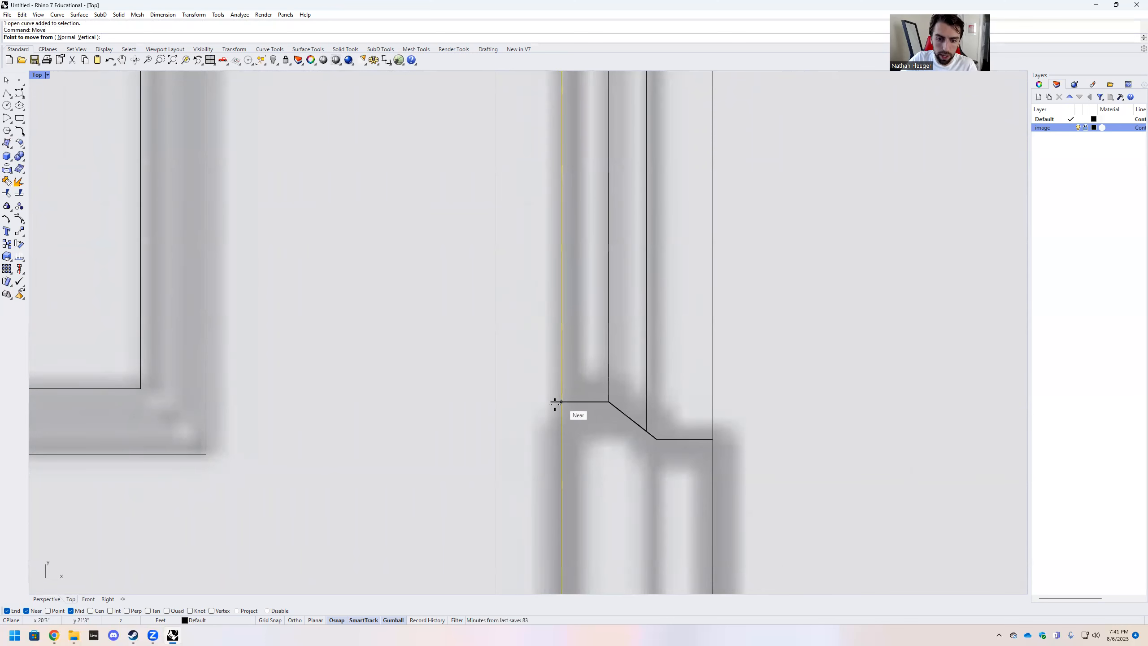
click(111, 610)
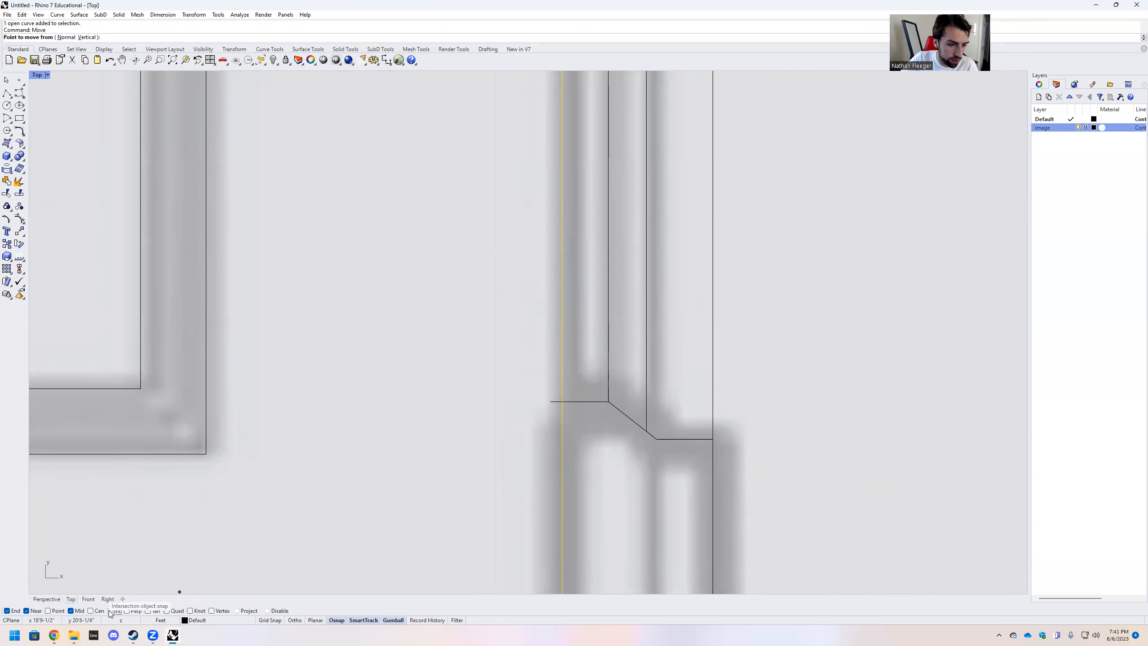
click(563, 401)
click(553, 401)
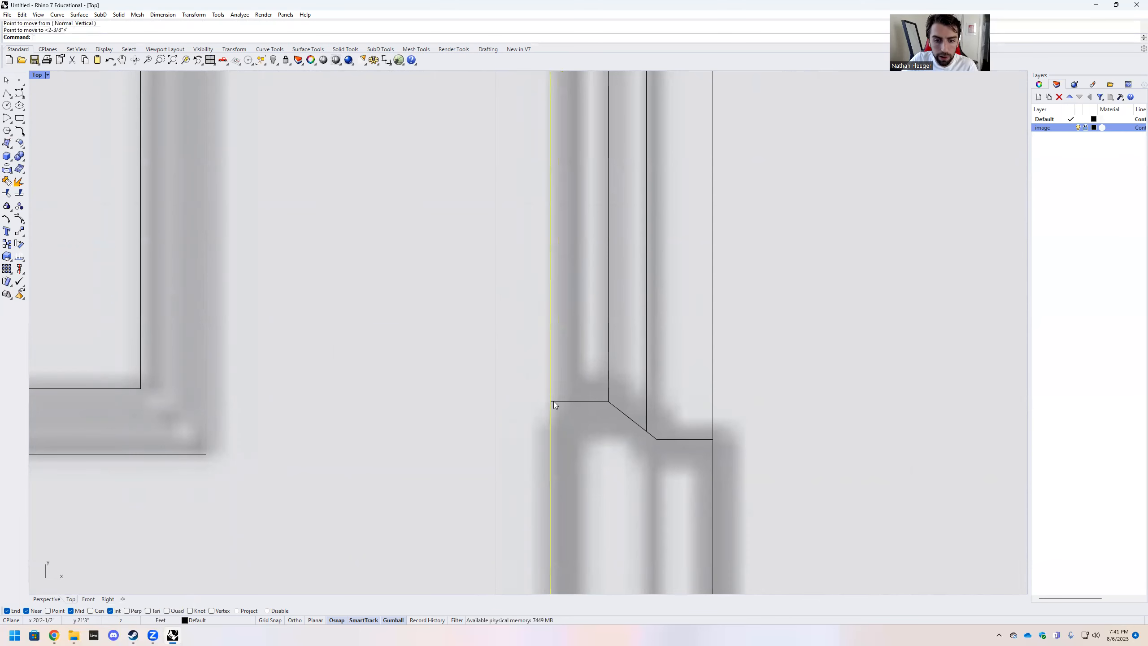
Raise the top endpoint of the right inner wall line straight up past the sloped inner roof line
scroll(597, 391, down, 3)
scroll(597, 391, down, 6)
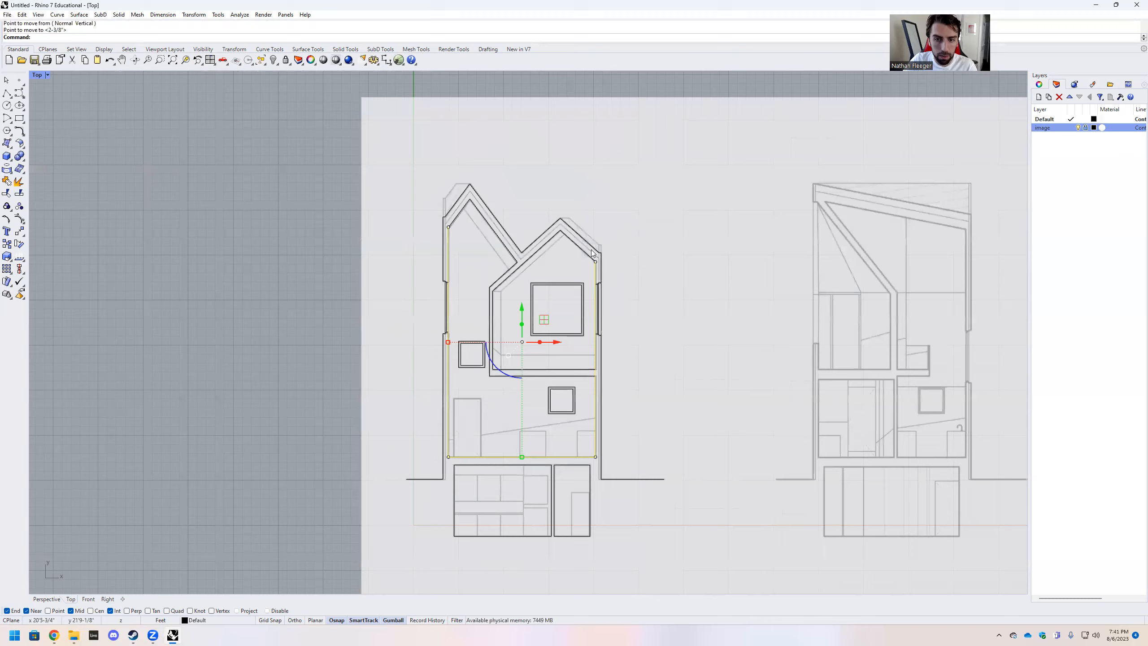
scroll(594, 260, up, 6)
scroll(594, 260, up, 5)
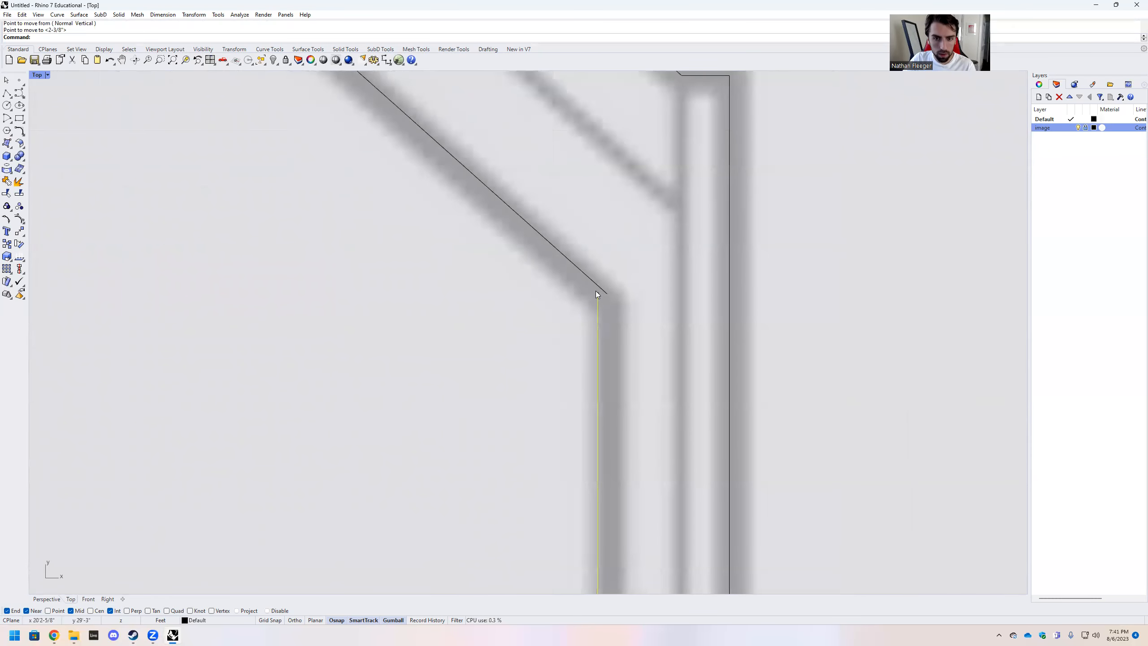
click(598, 292)
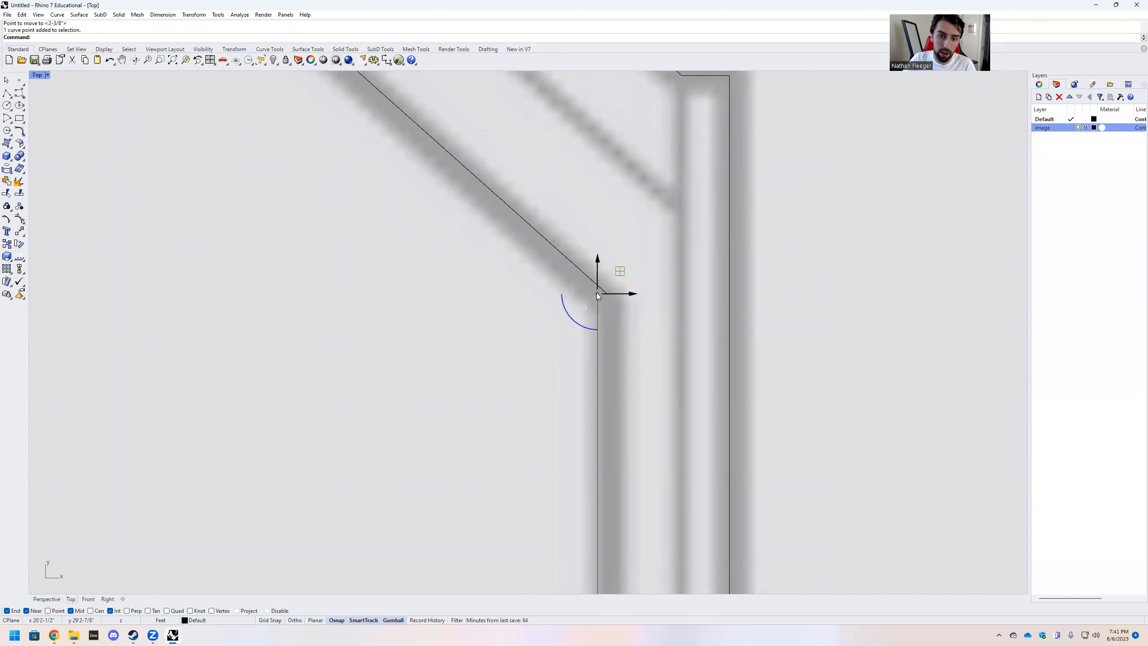
drag(596, 277, 596, 205)
scroll(496, 301, down, 2)
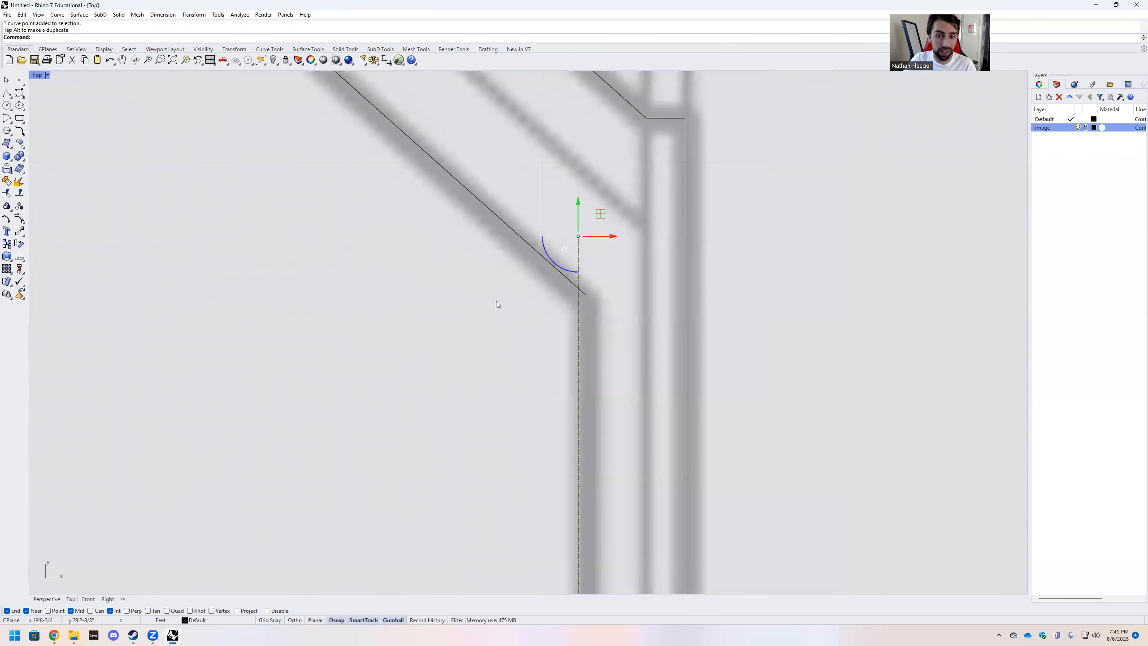
Select the right inner wall line and the sloped inner roof line where they cross at the eave
click(496, 298)
scroll(590, 294, up, 2)
drag(606, 335, 531, 253)
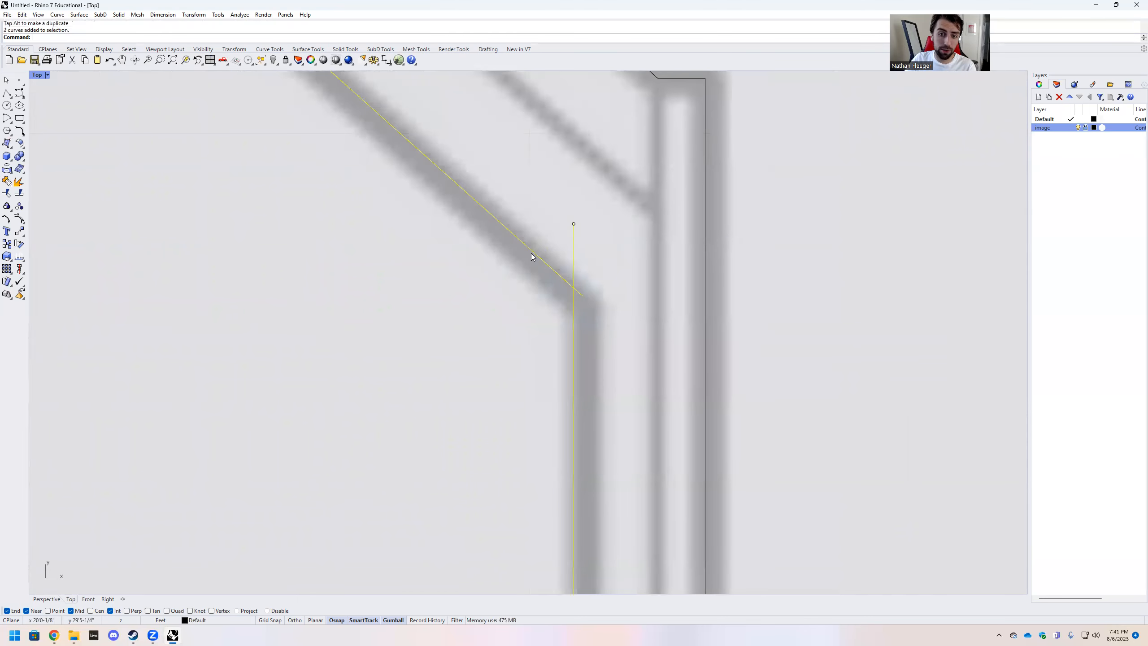
Trim the overlapping ends where the right gable's inner roof line meets the inner right wall line
key(Return)
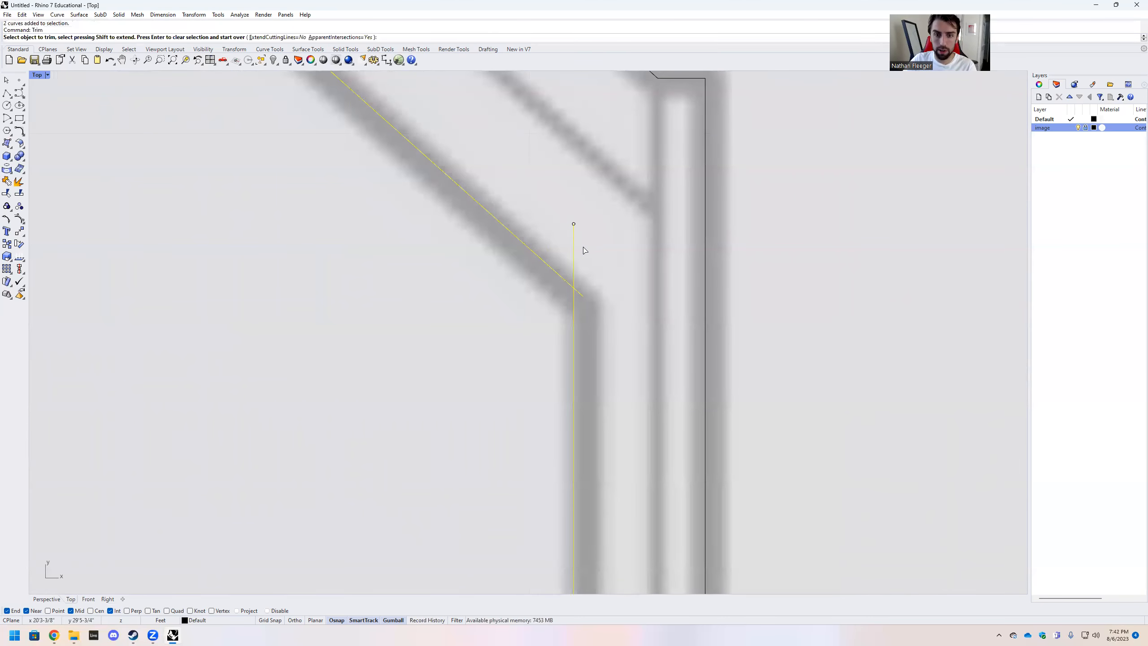
click(574, 252)
click(580, 295)
scroll(550, 314, down, 3)
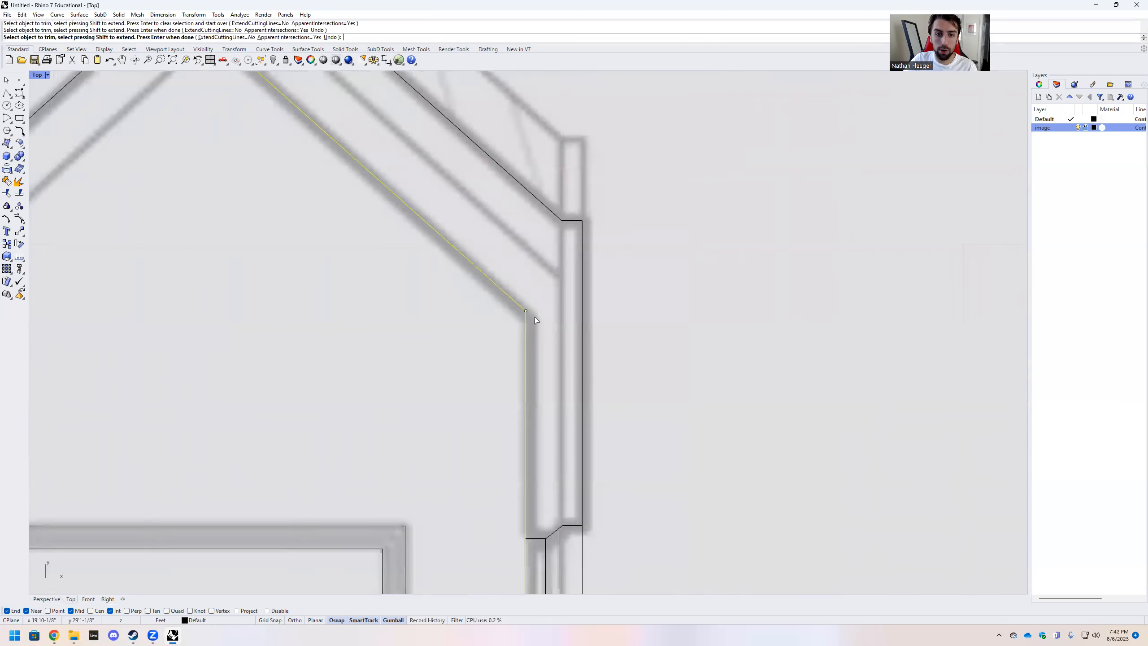
key(Return)
scroll(571, 230, down, 5)
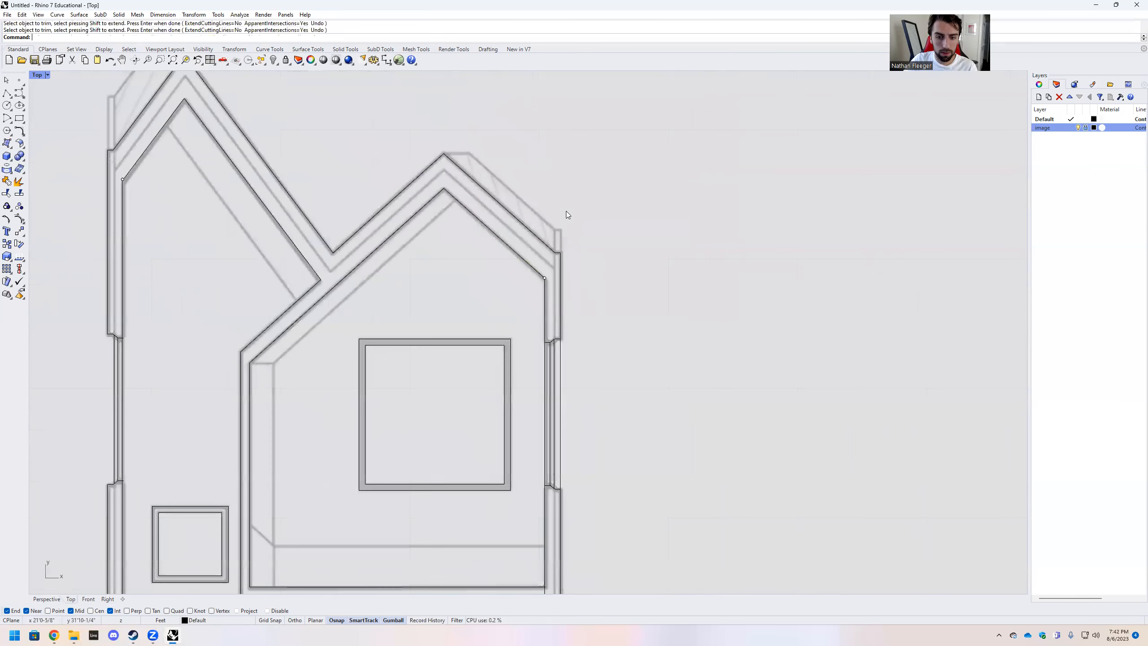
Trim the inner right wall line between the two floor slab lines, plus the lower slab line's overhanging end
scroll(552, 355, up, 10)
drag(674, 472, 470, 295)
text(Trim)
key(Return)
click(535, 362)
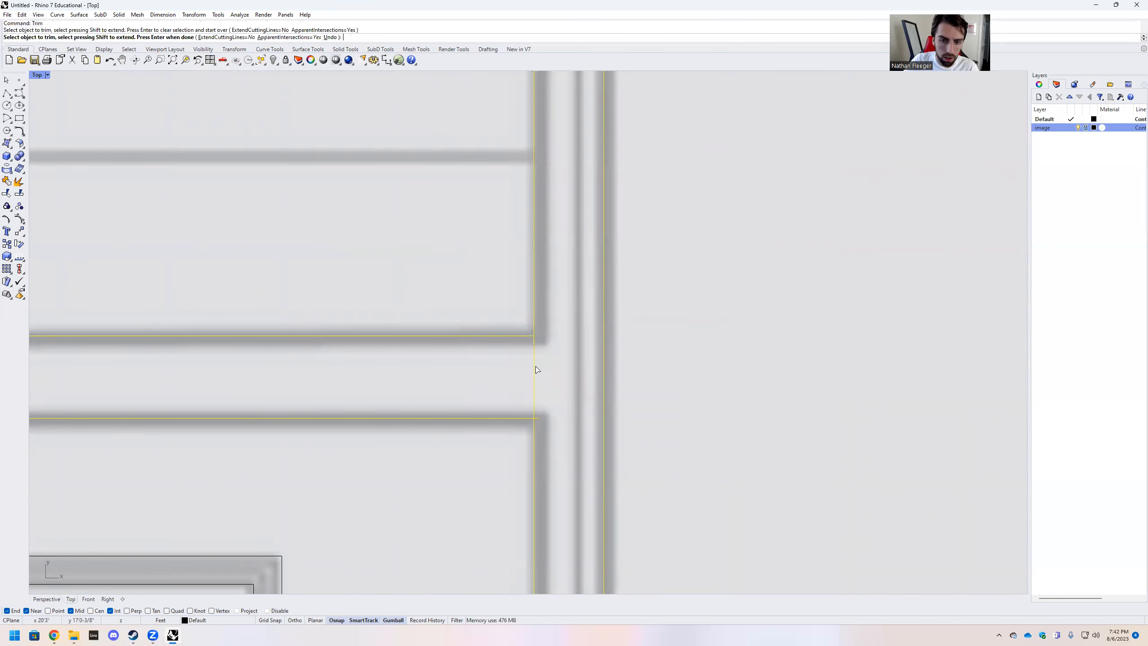
click(538, 418)
scroll(520, 281, down, 8)
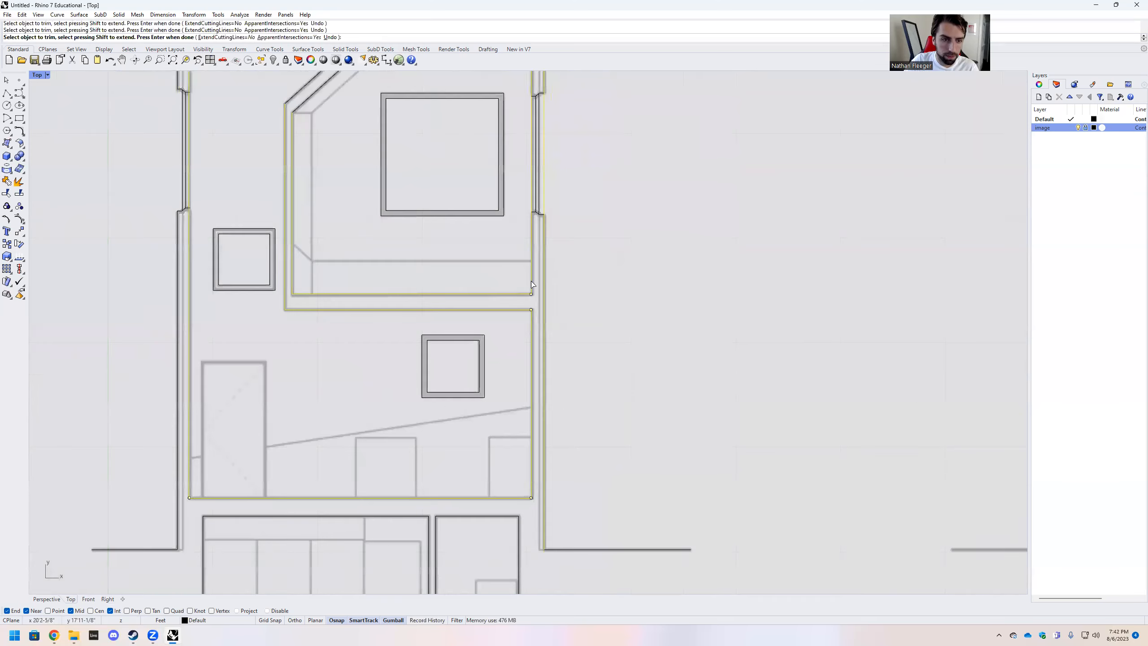
scroll(519, 425, up, 6)
scroll(534, 445, down, 2)
scroll(530, 457, up, 6)
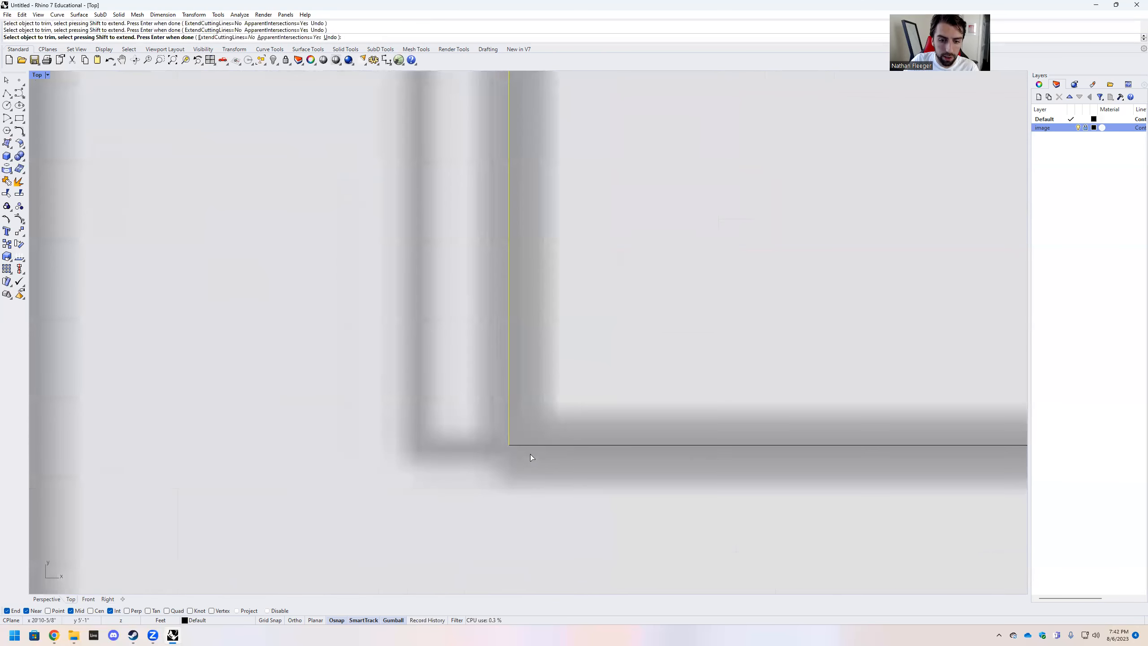
key(Return)
scroll(532, 465, down, 7)
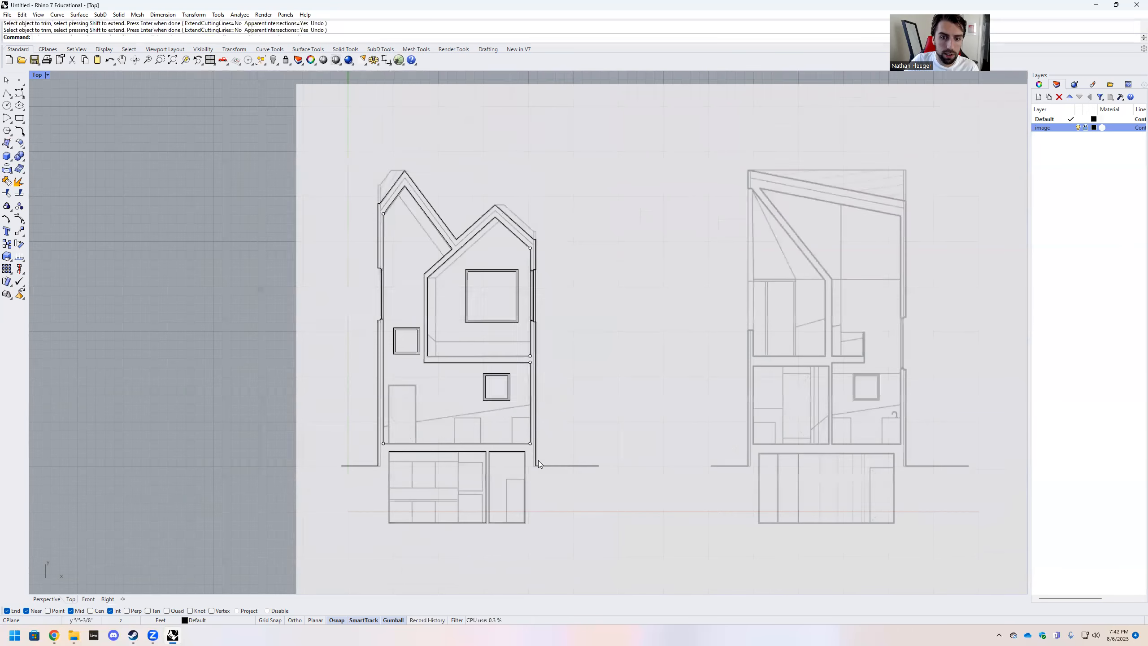
Trim the head and sill line ends that project past the inner wall line at the left wall's window
scroll(403, 252, up, 1)
scroll(414, 266, up, 1)
scroll(392, 278, up, 2)
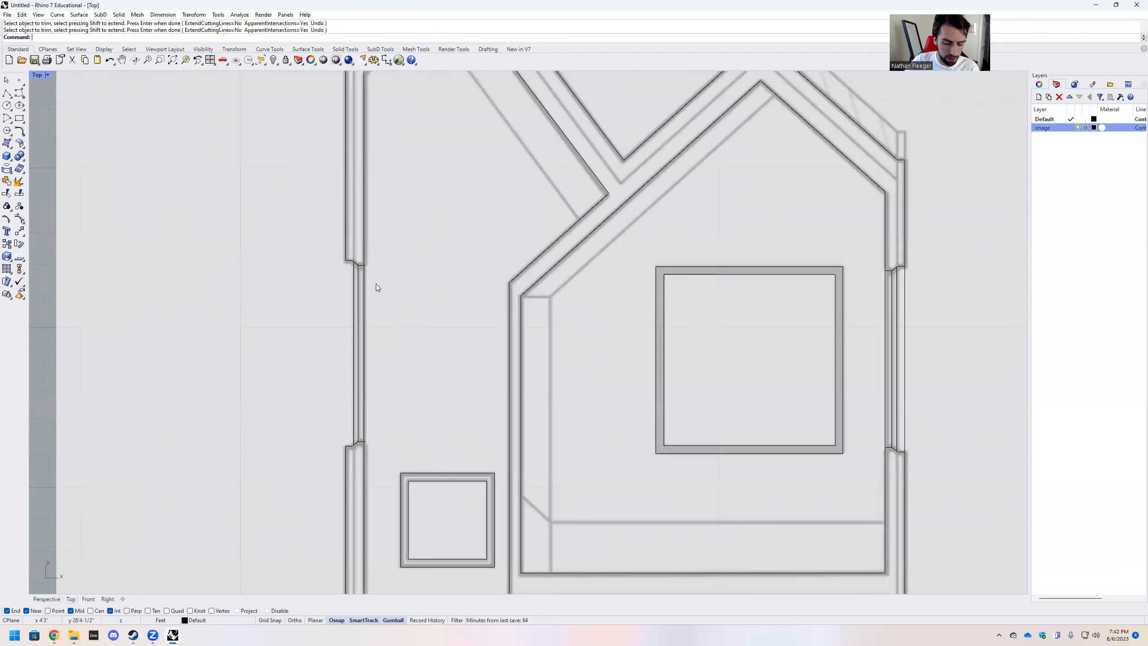
key(Return)
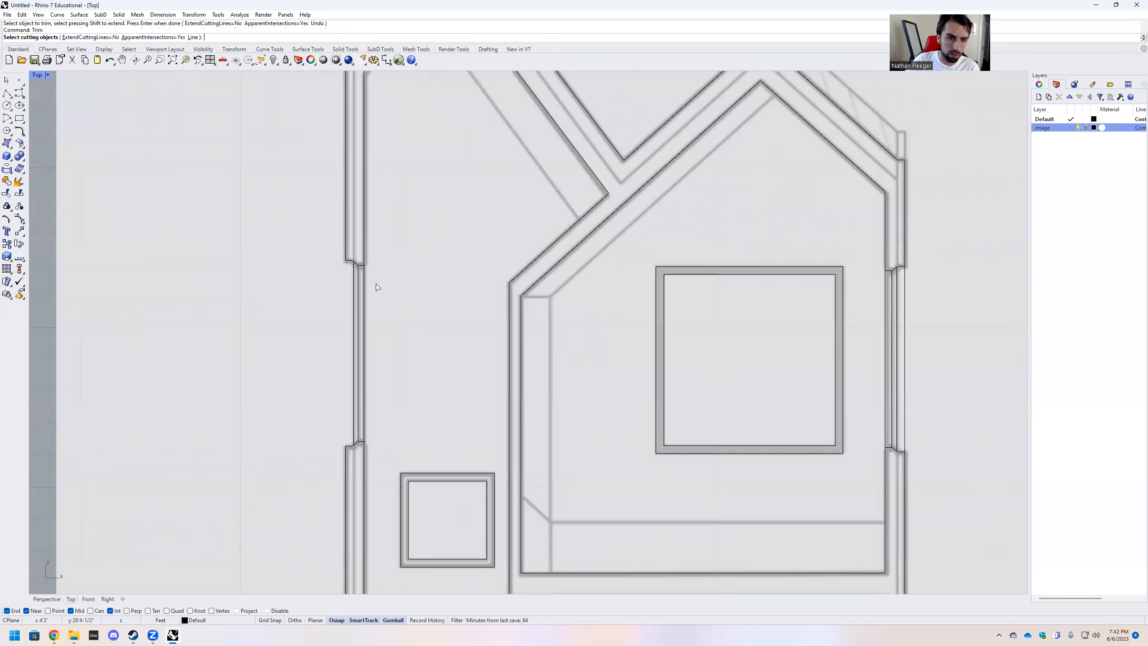
drag(394, 444, 354, 232)
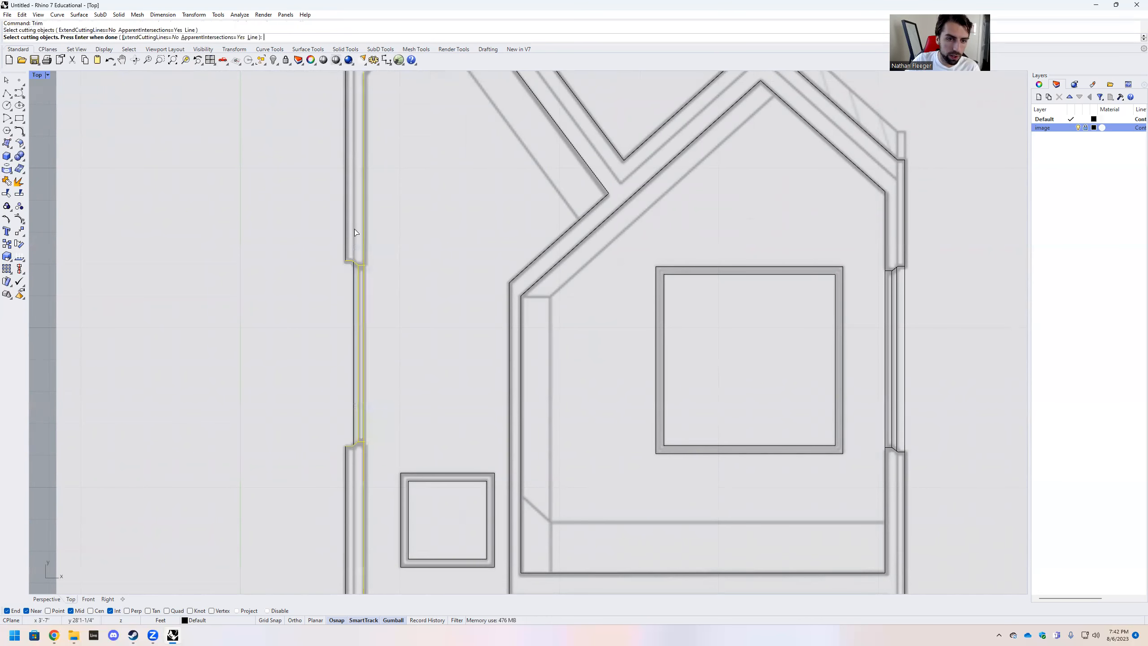
key(Return)
scroll(355, 232, up, 2)
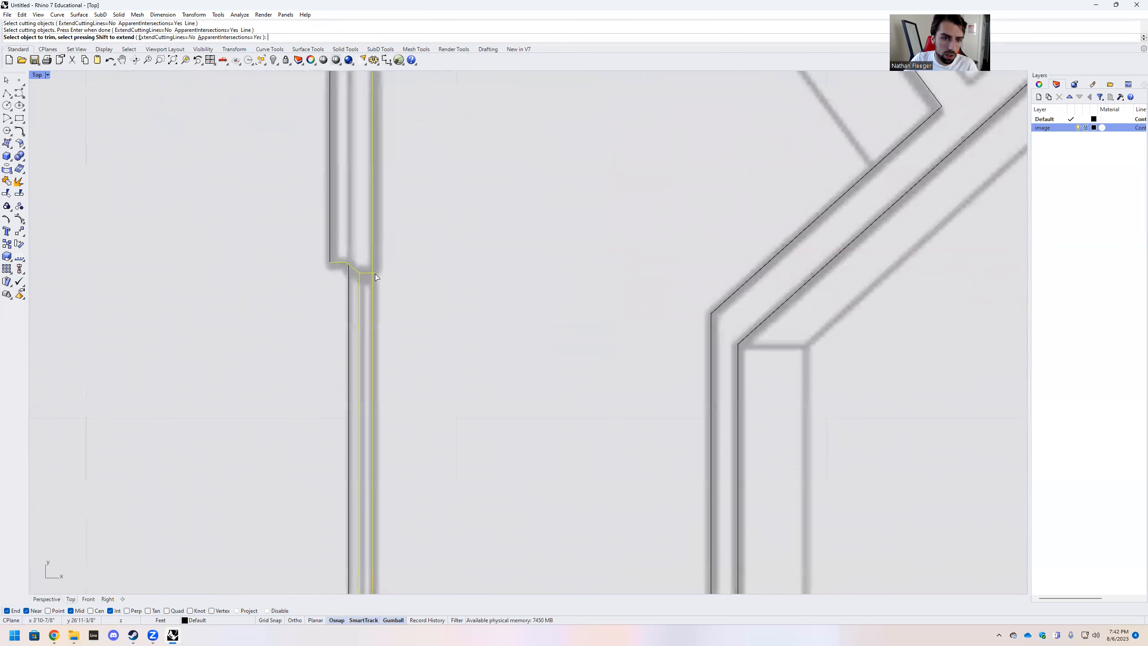
scroll(422, 314, down, 2)
scroll(391, 444, up, 4)
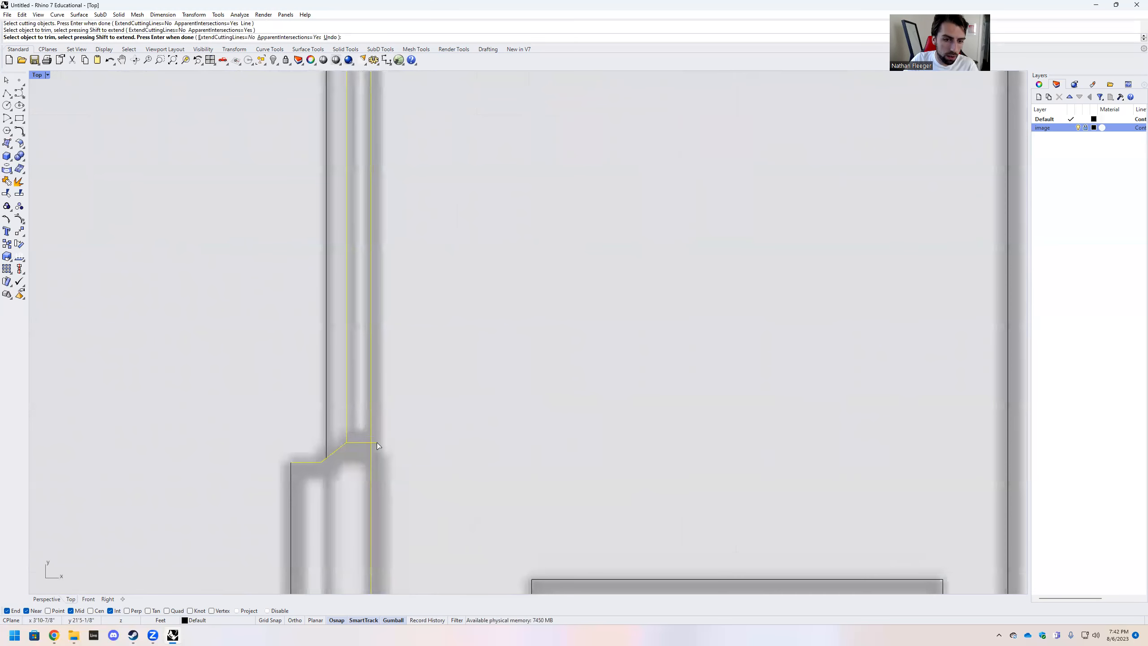
click(377, 444)
scroll(425, 377, down, 6)
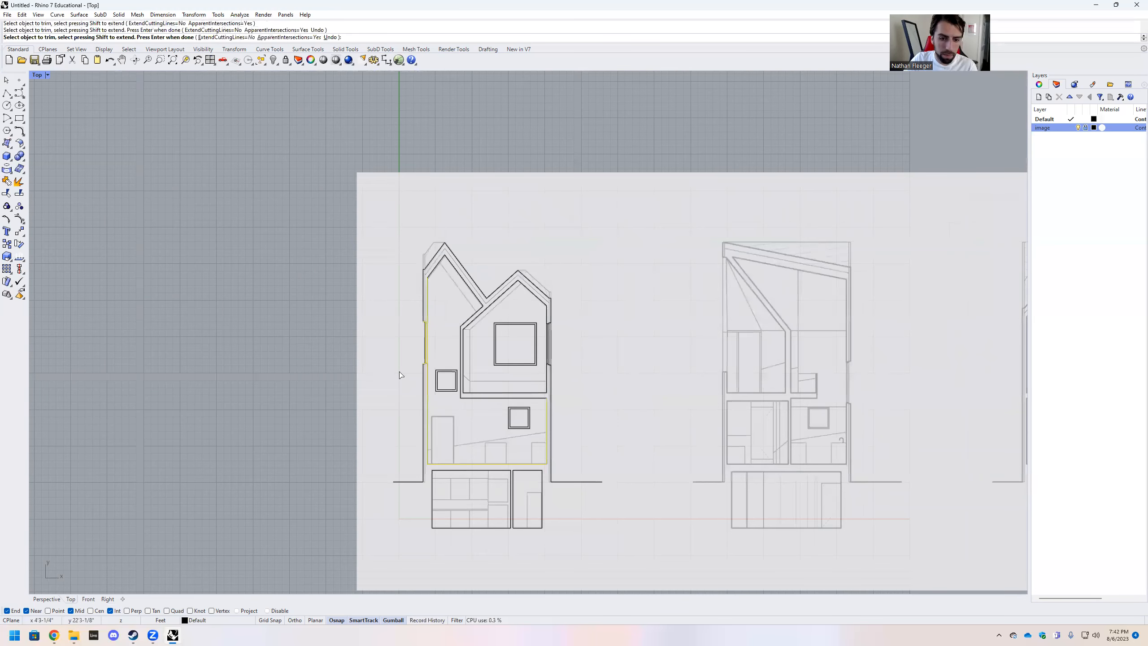
scroll(400, 375, up, 3)
key(Return)
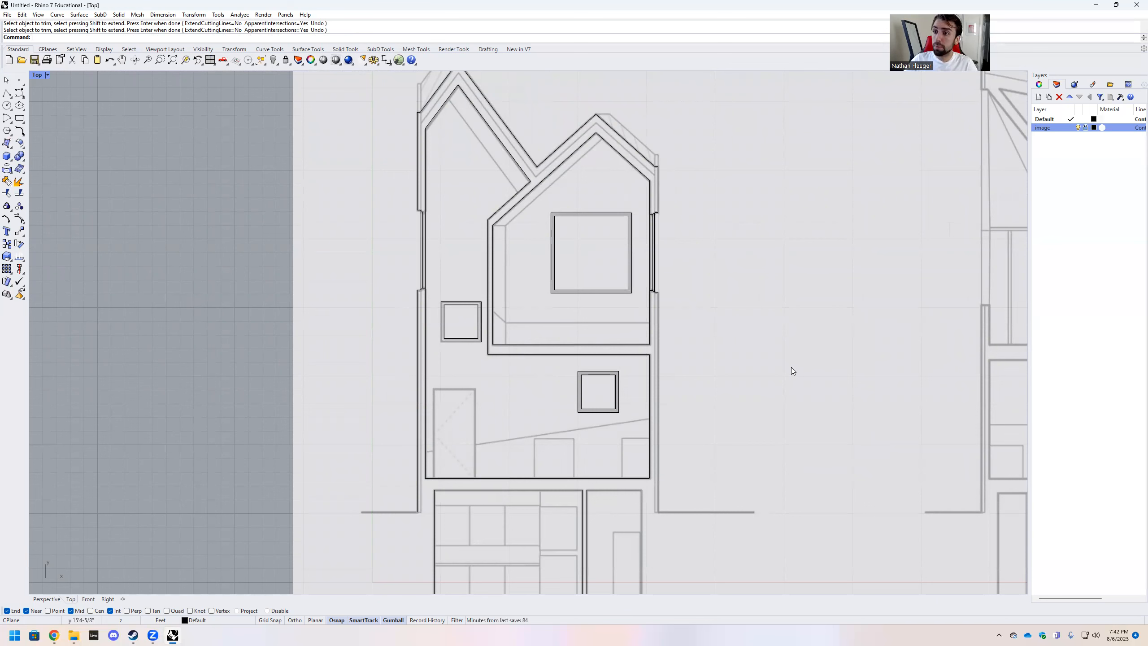
Create a layer named cut line and move it above the Default layer
click(1039, 97)
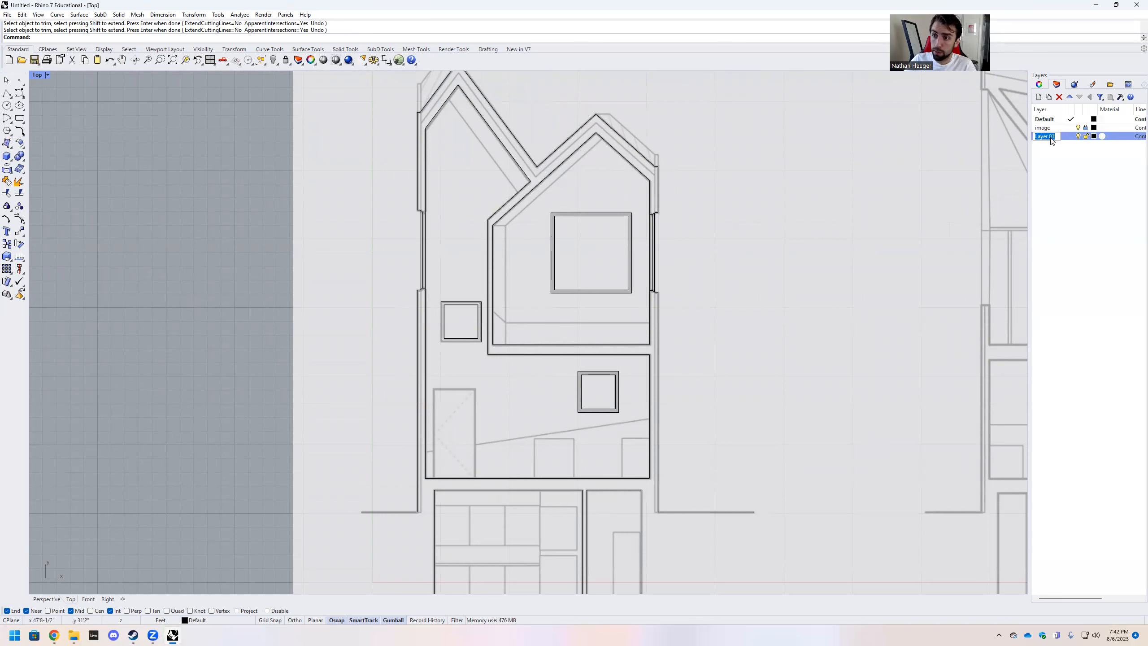
click(1070, 96)
click(1070, 96)
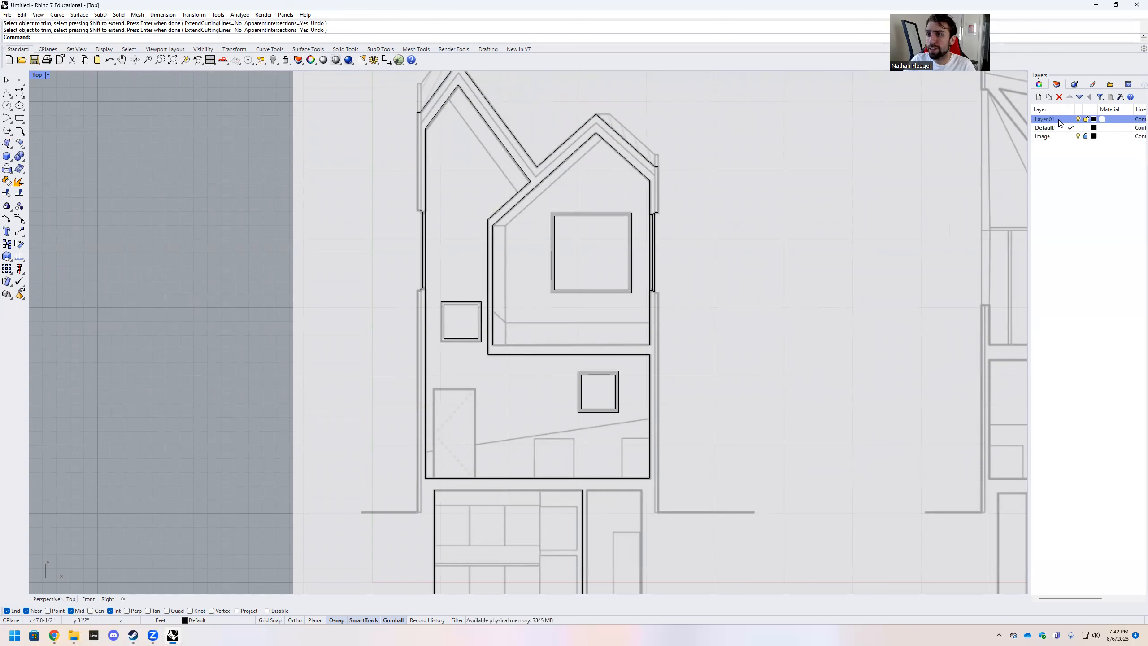
click(1051, 120)
drag(1054, 120, 1042, 119)
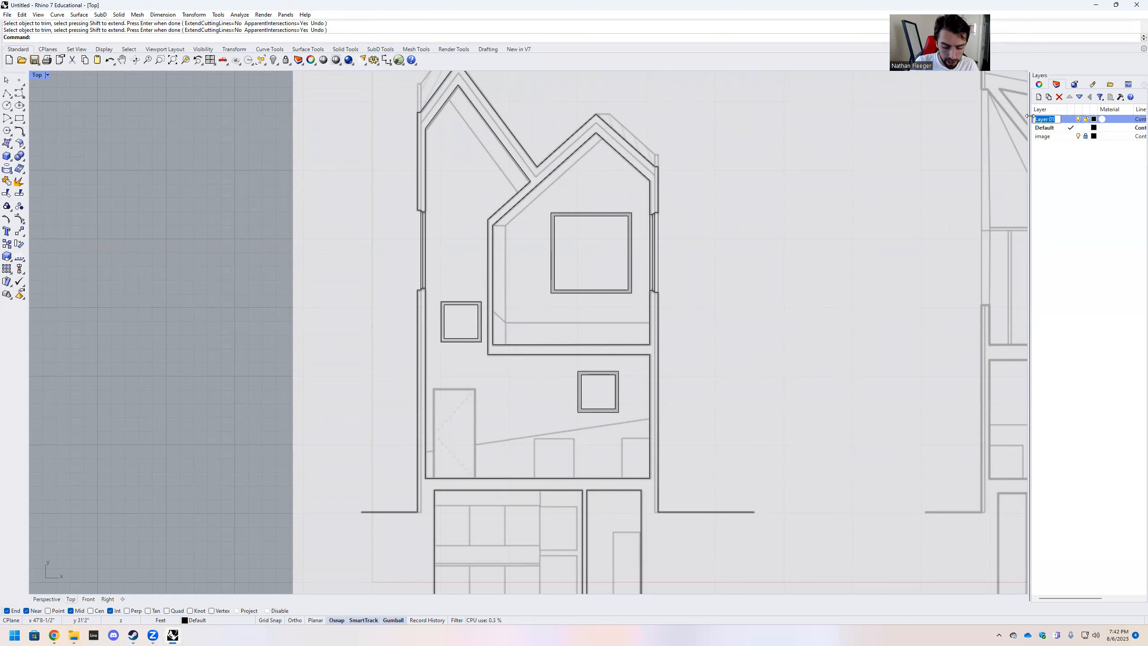
text(cut line)
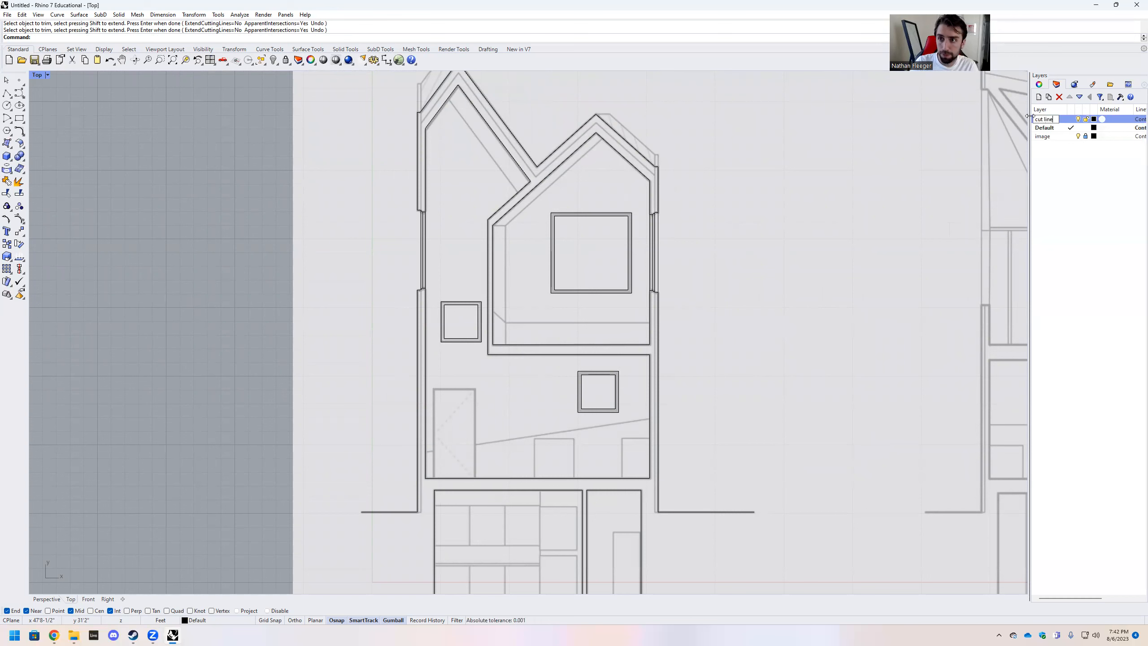
key(Return)
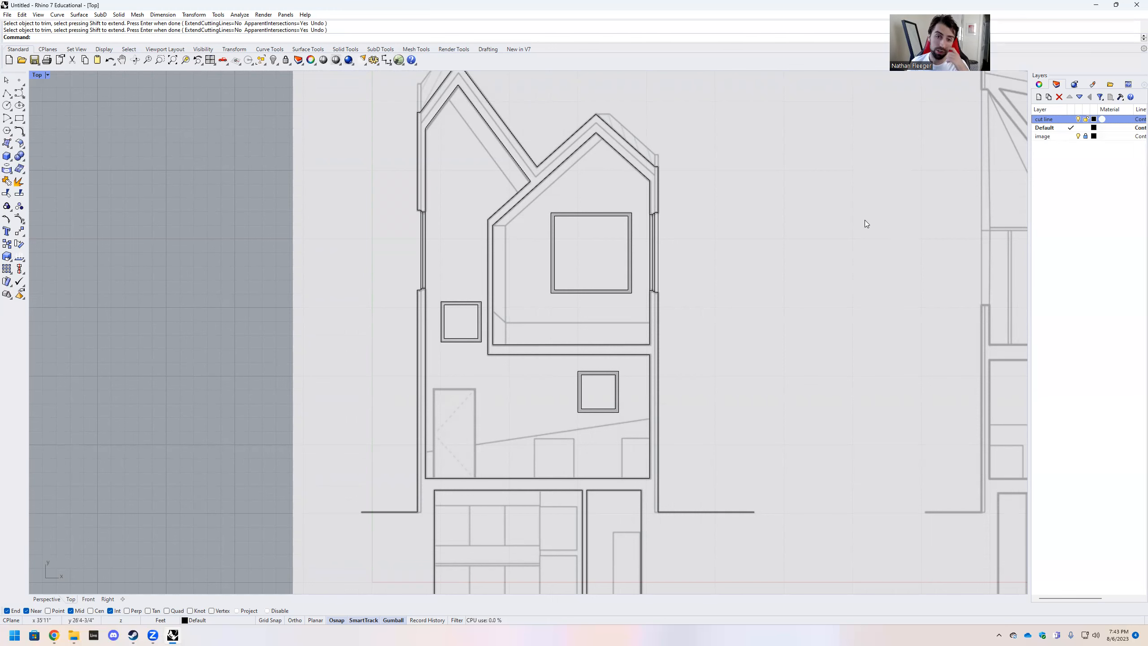
scroll(502, 380, down, 4)
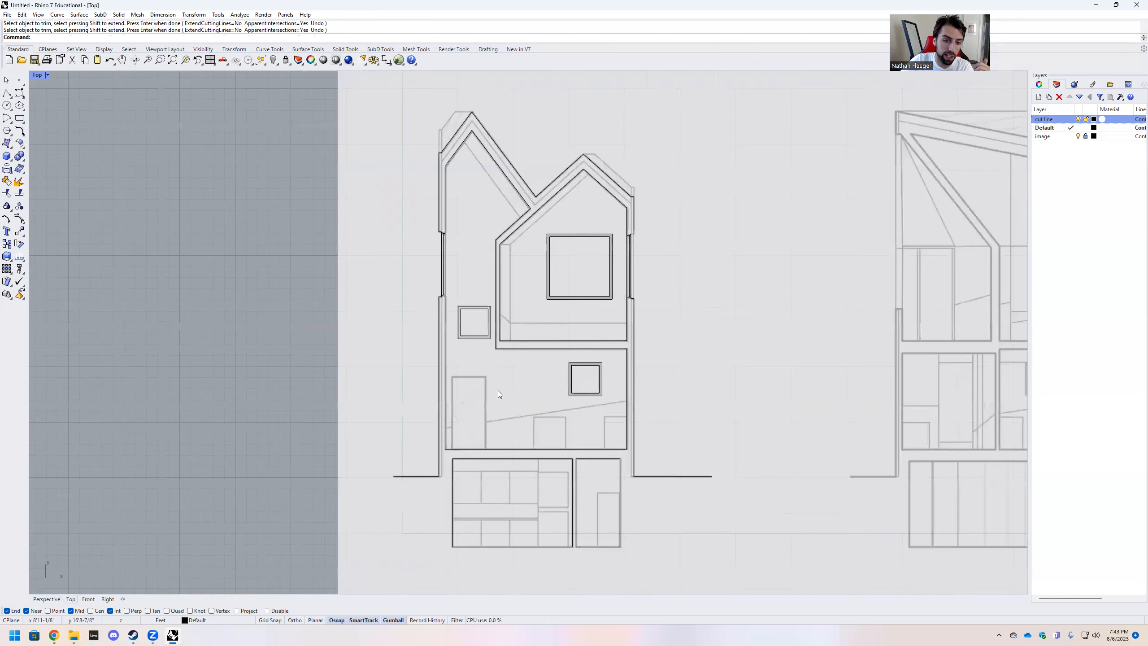
scroll(639, 550, up, 3)
drag(702, 545, 403, 388)
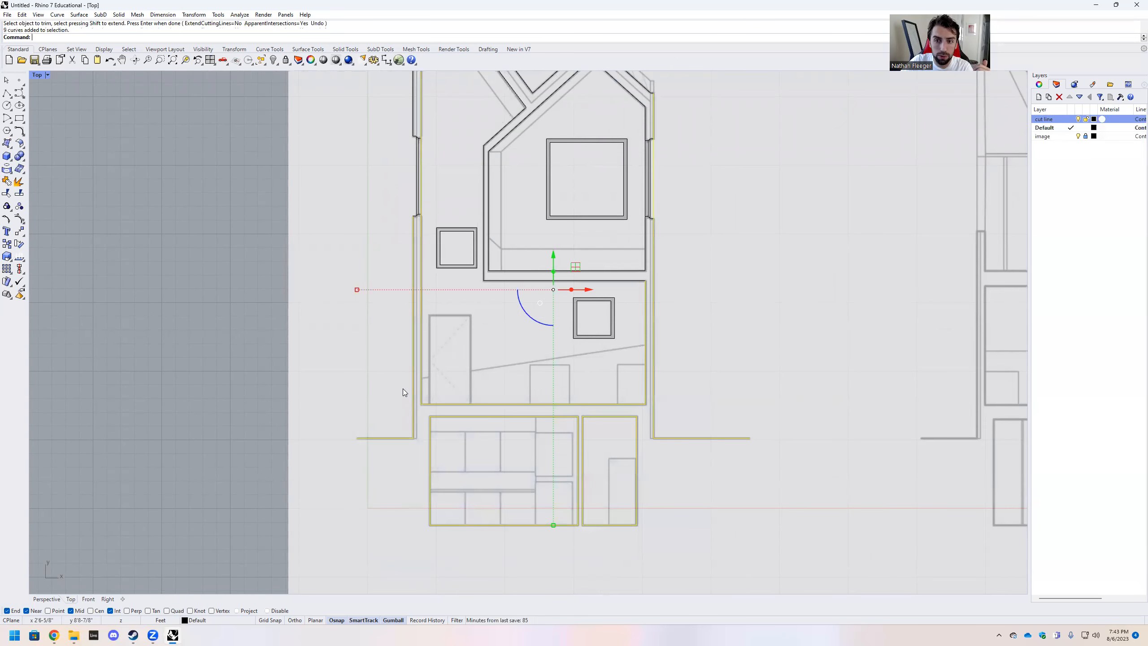
scroll(498, 407, down, 3)
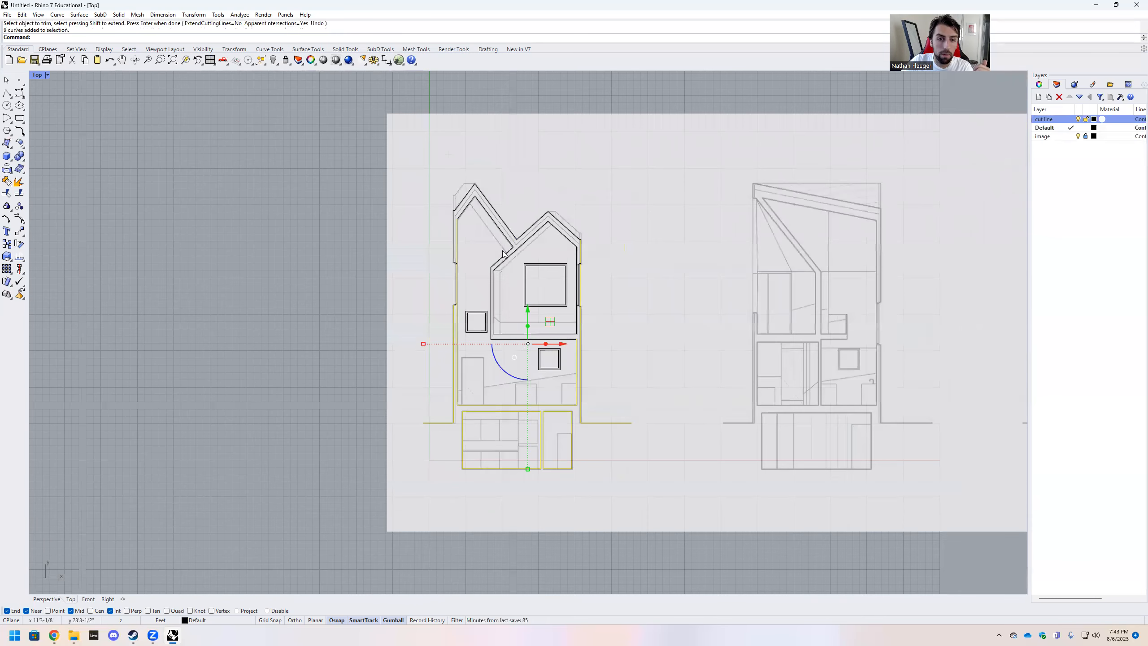
scroll(583, 284, up, 4)
scroll(435, 289, down, 3)
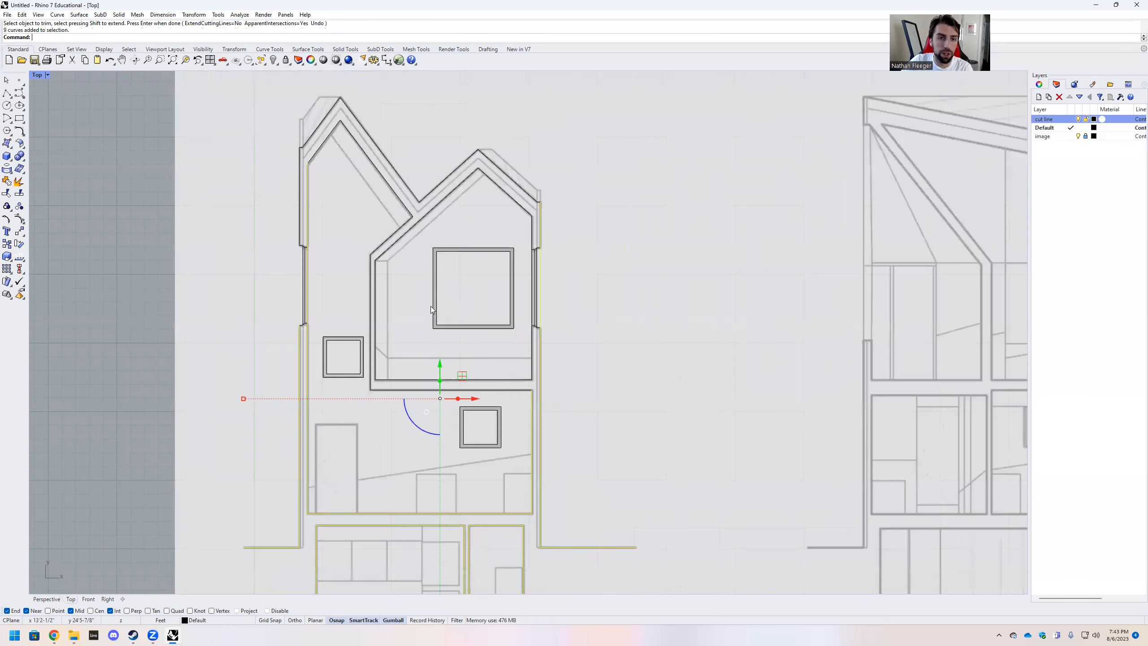
key(Escape)
scroll(331, 301, up, 5)
scroll(386, 302, down, 6)
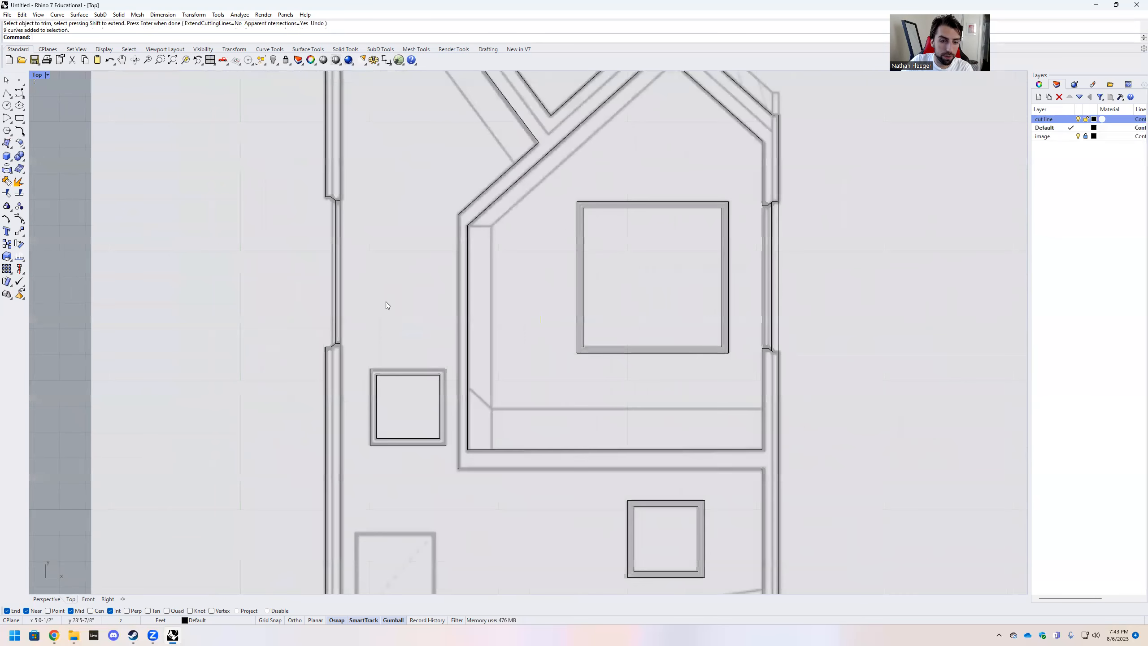
Assign the basement room outlines to the cut line layer, and check them by hiding and showing that layer
scroll(500, 538, up, 10)
drag(626, 563, 471, 484)
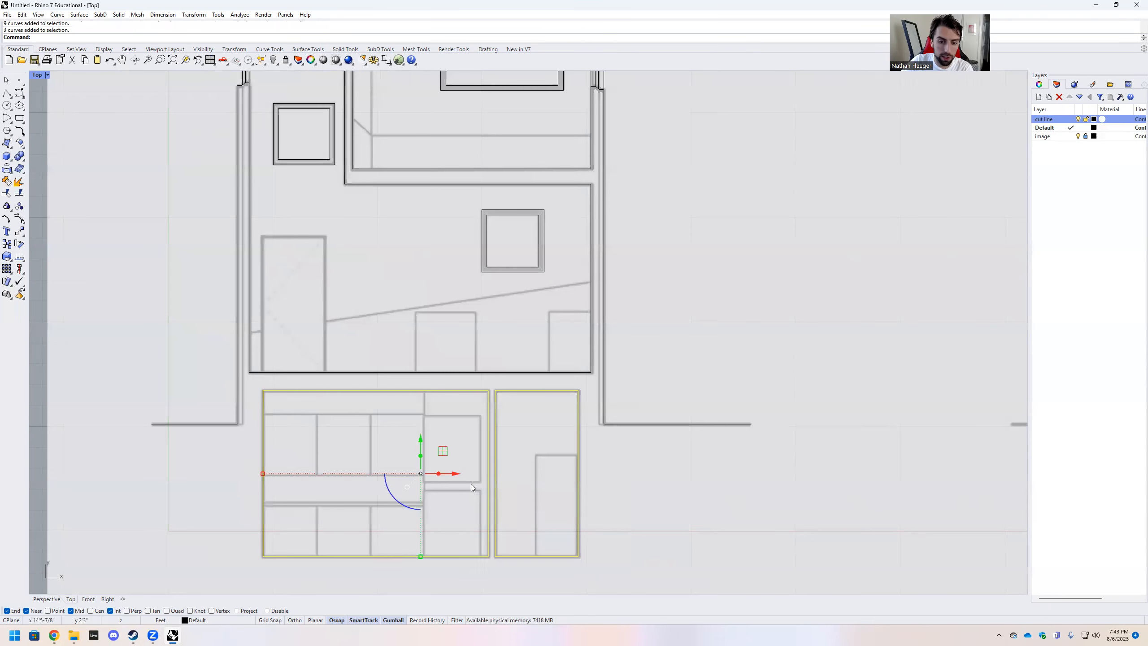
right_click(1058, 124)
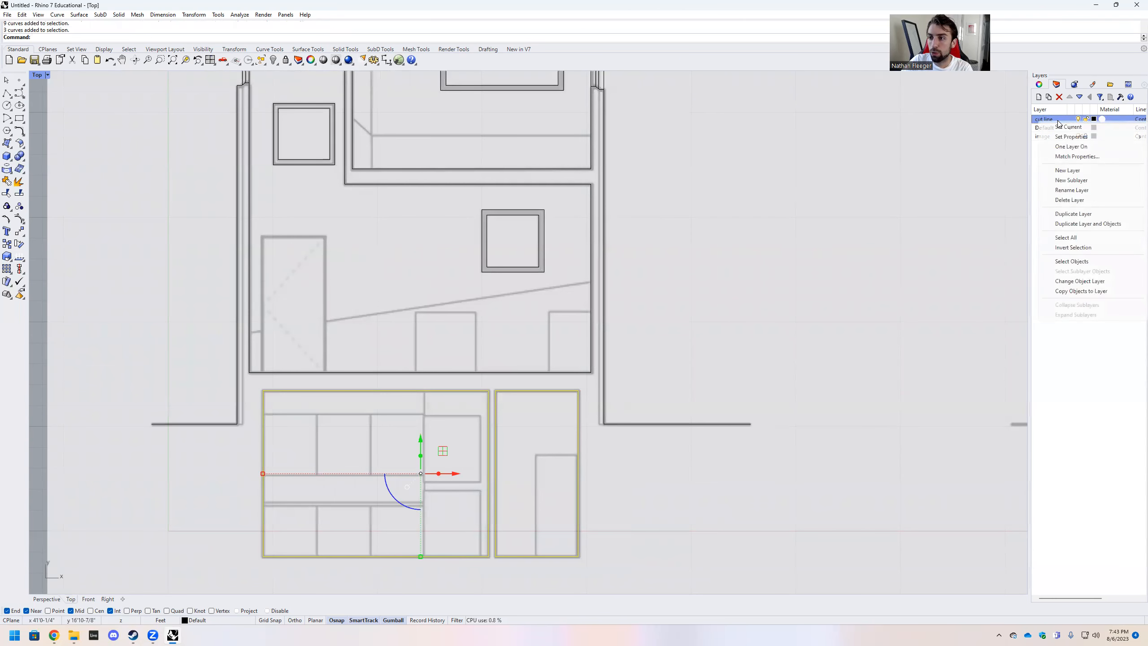
click(1096, 282)
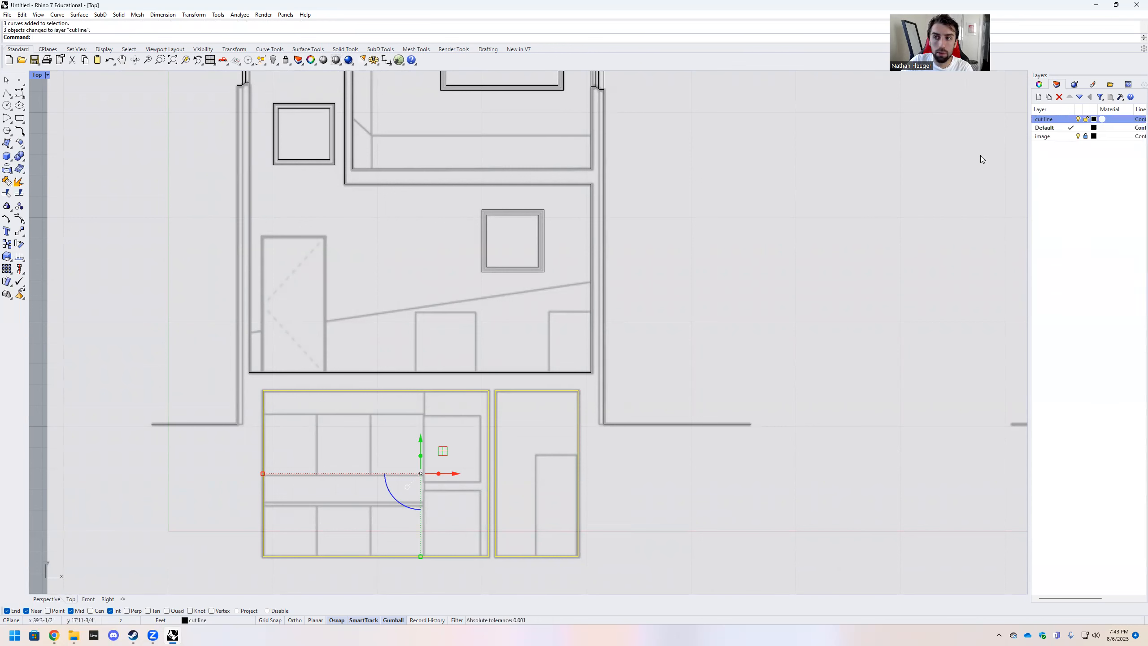
click(1079, 119)
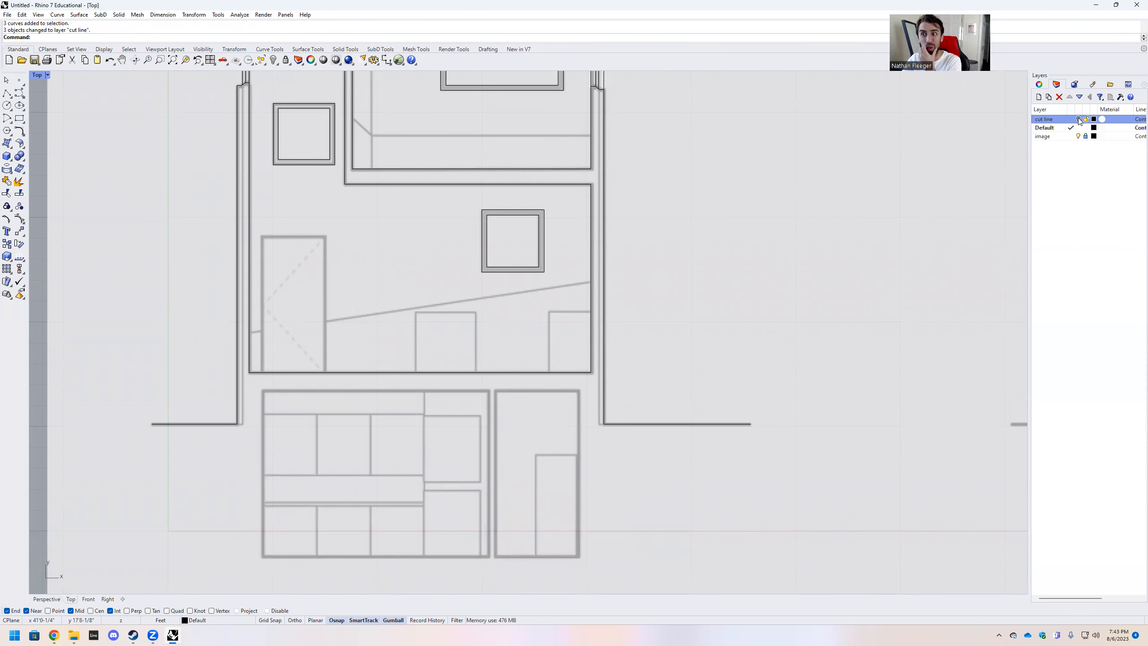
click(1079, 119)
Trim the outer right wall line across the window opening, using the upper section's curves as cutting objects
scroll(627, 360, down, 5)
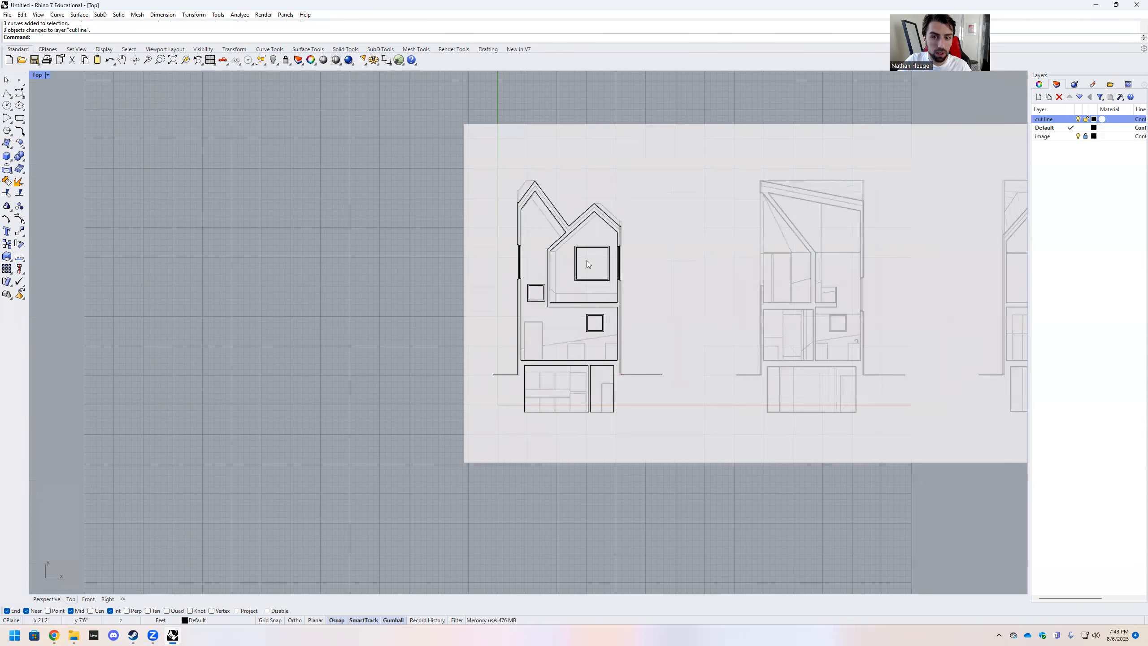
scroll(647, 311, up, 5)
drag(771, 431, 453, 169)
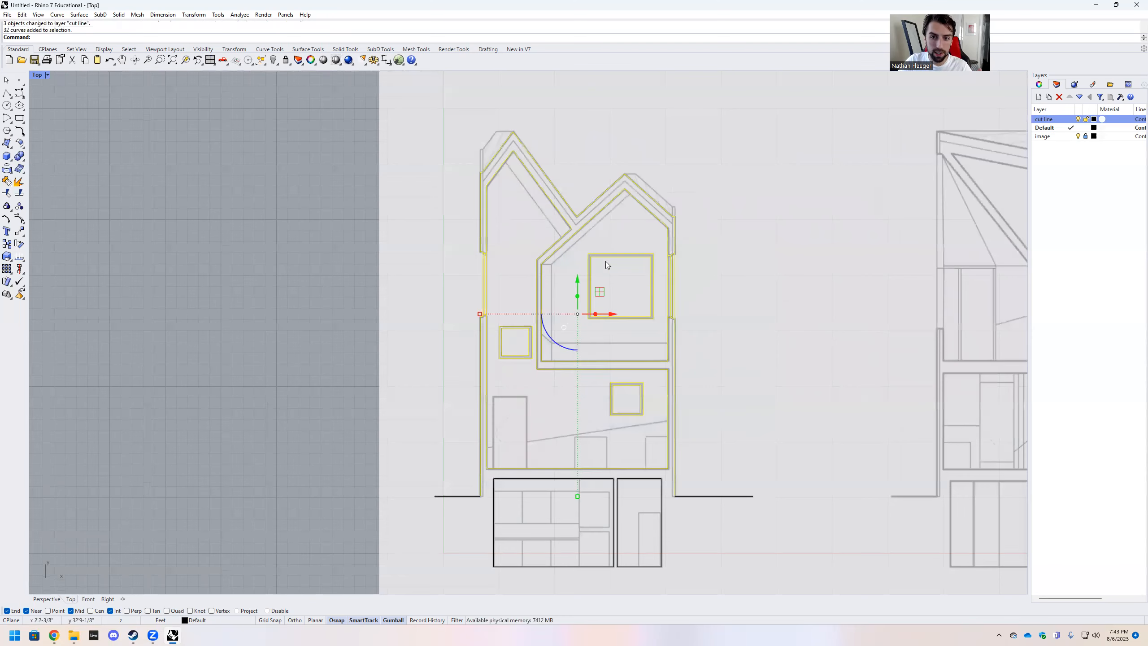
scroll(632, 262, up, 10)
text(trim)
key(Return)
click(698, 279)
scroll(816, 372, down, 3)
scroll(817, 372, down, 3)
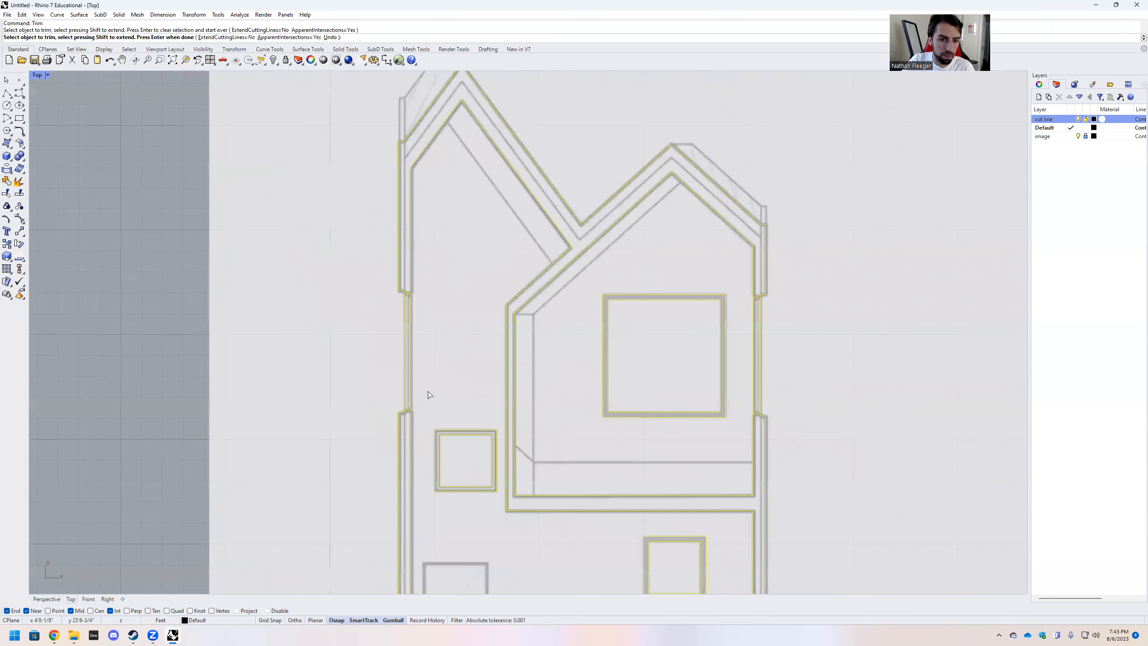
Trim the inner wall lines across both the left and right window openings
scroll(413, 385, up, 6)
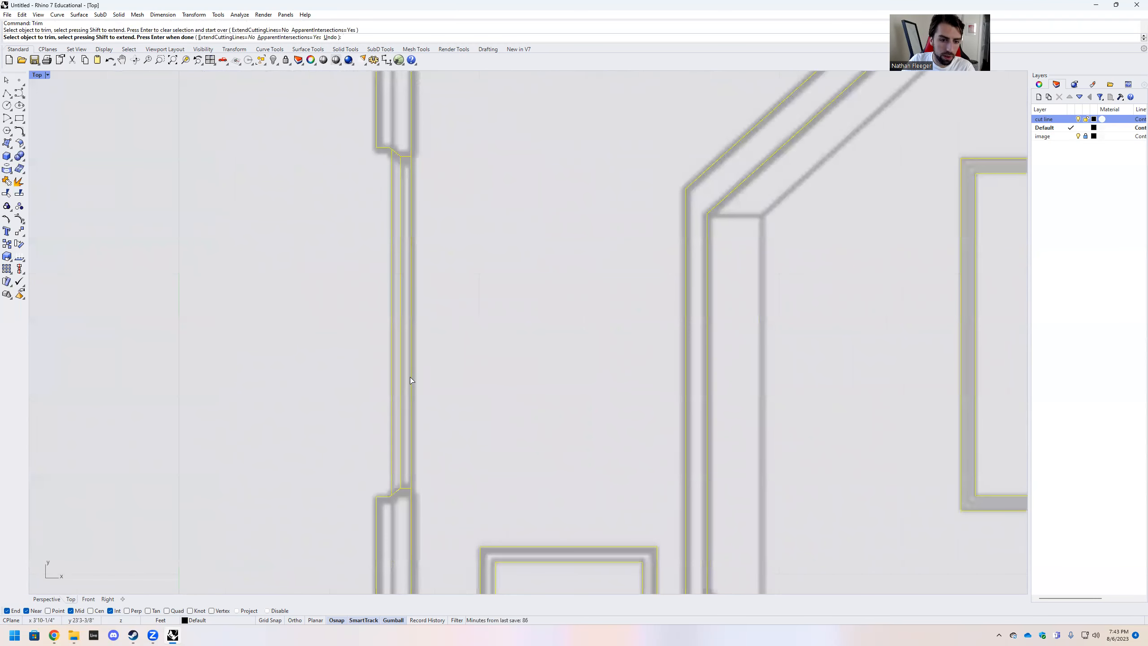
click(411, 377)
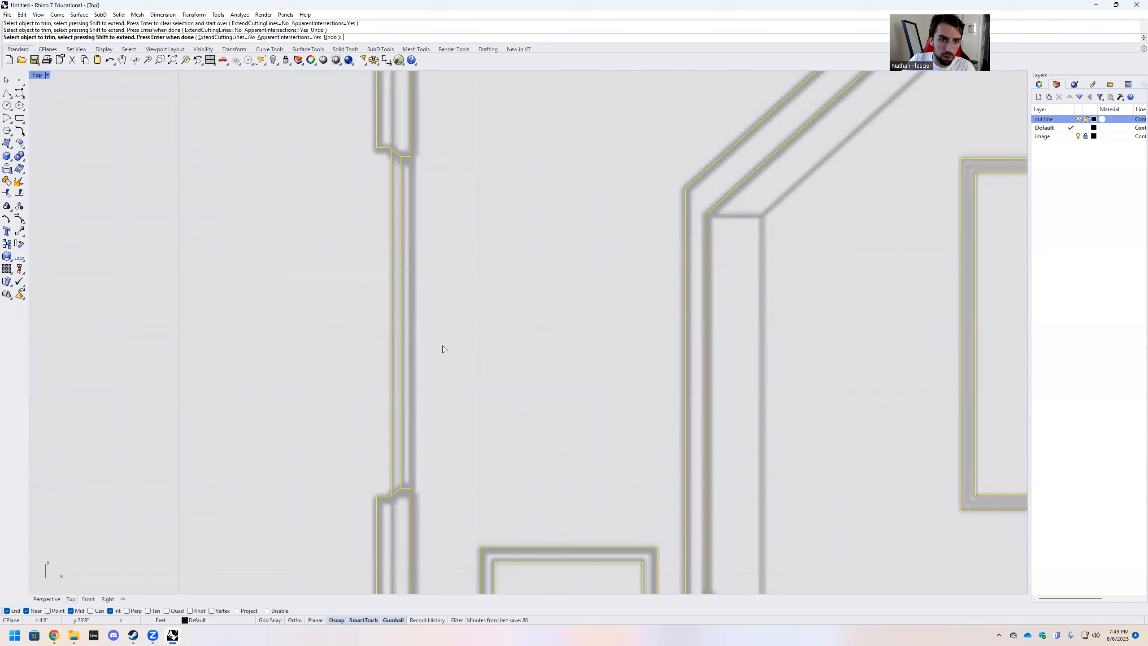
scroll(443, 345, down, 4)
scroll(768, 337, up, 2)
scroll(836, 326, up, 2)
click(839, 327)
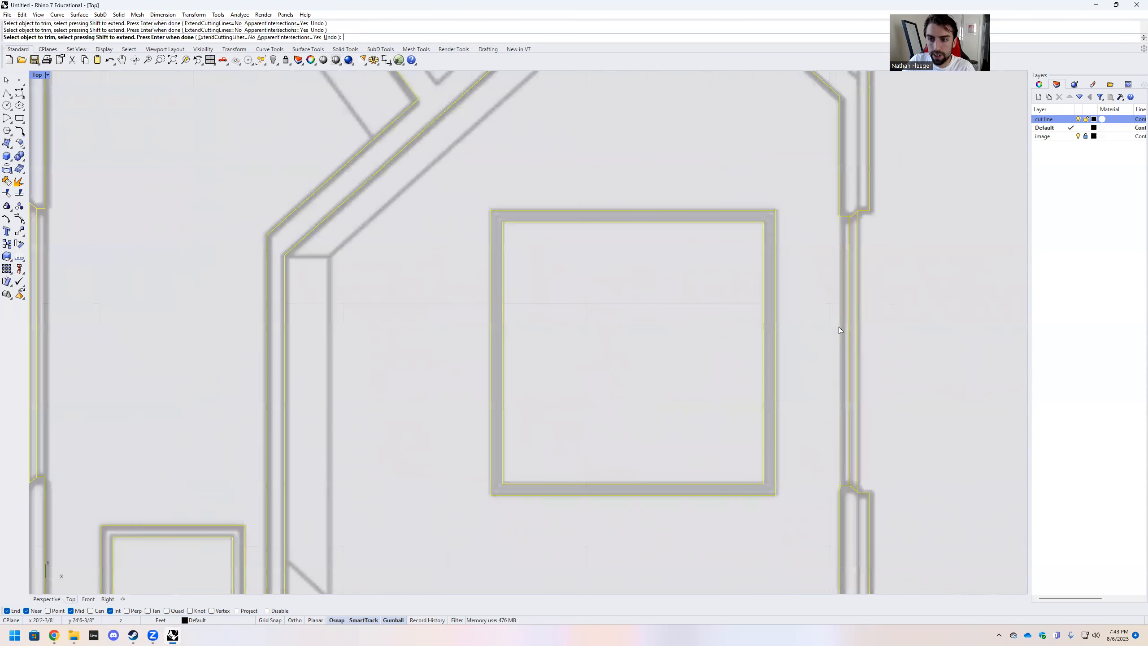
scroll(800, 323, down, 6)
key(Return)
key(Escape)
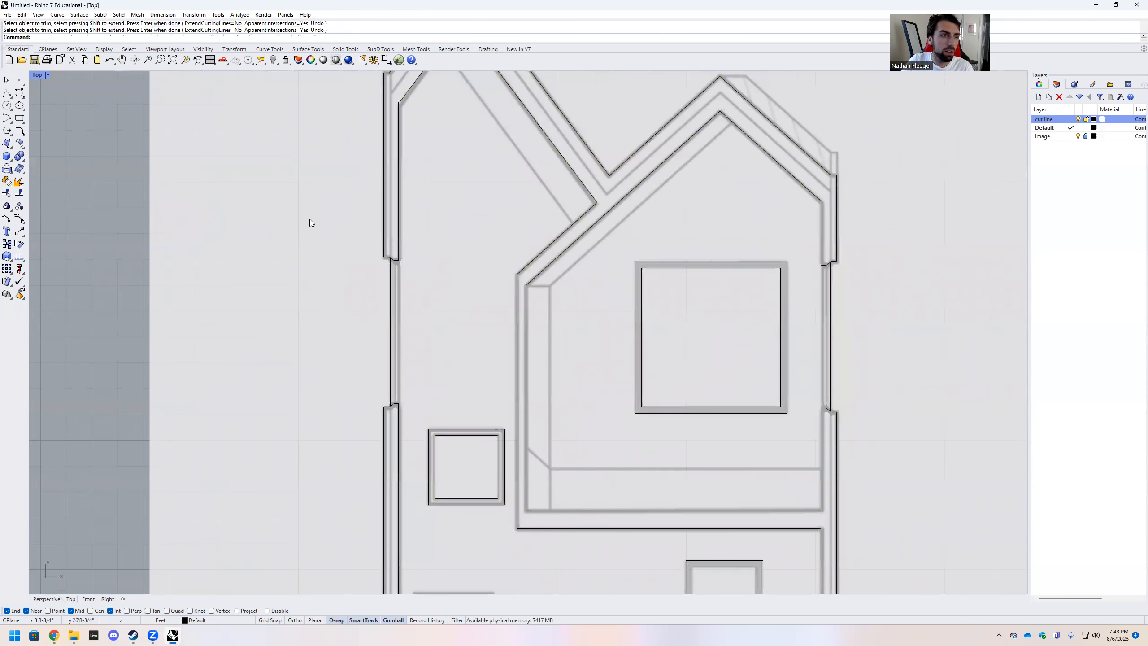
Draw a polyline along the inner wall face across the left window opening, from its head to its sill
click(7, 92)
scroll(396, 280, up, 2)
click(400, 252)
scroll(410, 490, up, 2)
click(391, 453)
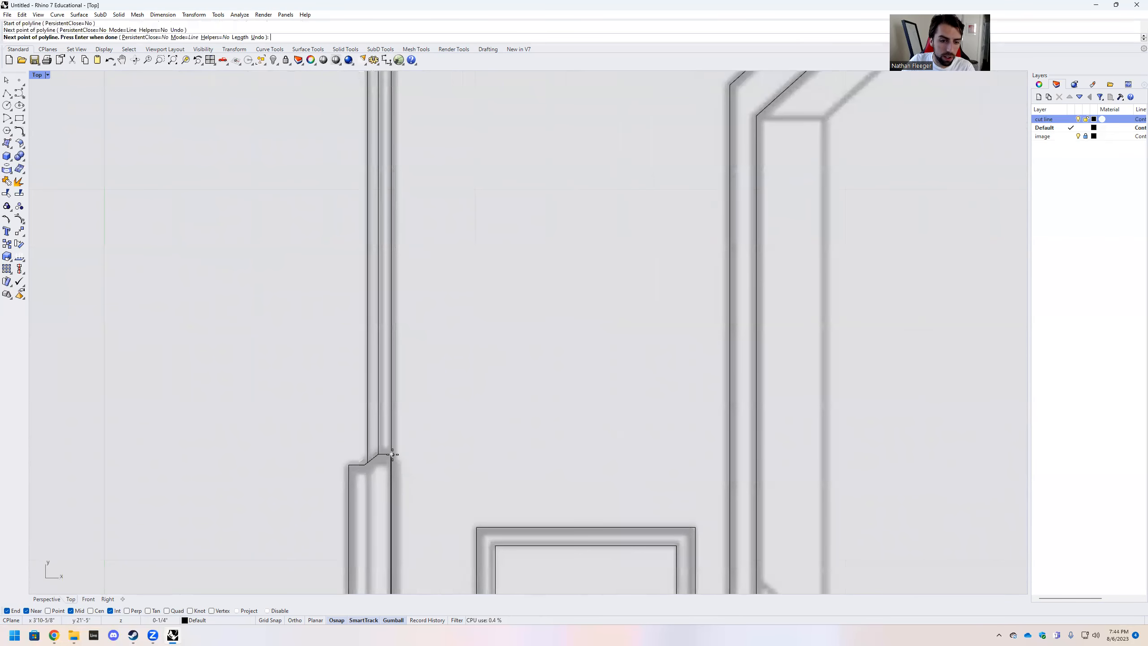
key(Return)
scroll(354, 421, down, 4)
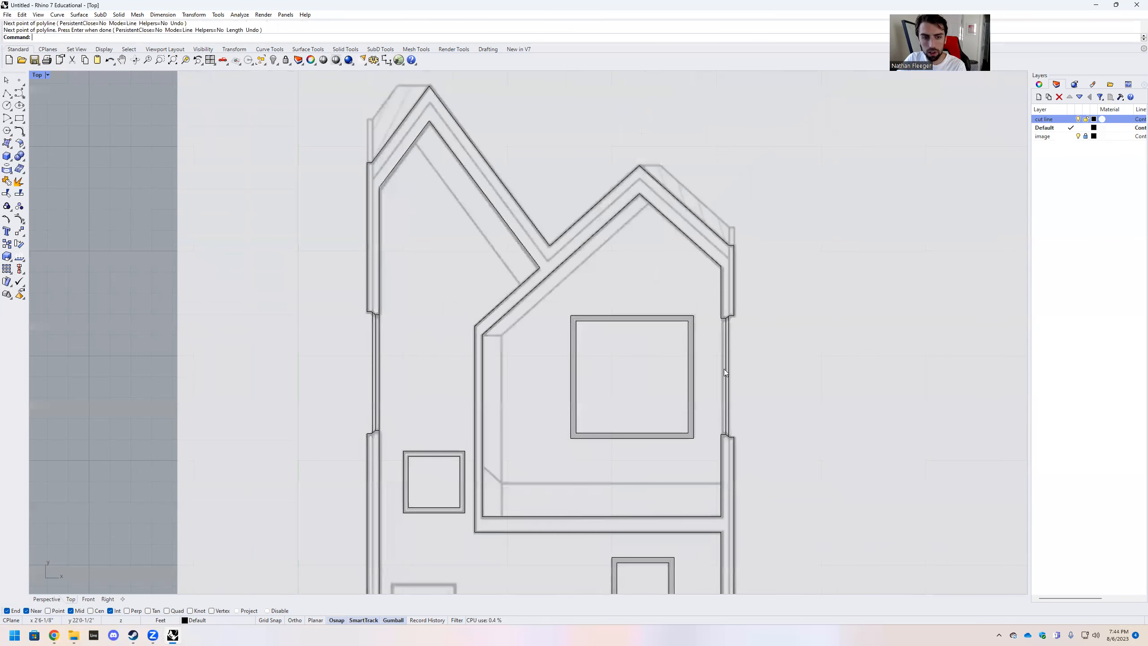
Draw a polyline along the inner wall face across the right window opening, from its head to its sill
scroll(724, 369, up, 5)
key(Return)
click(637, 250)
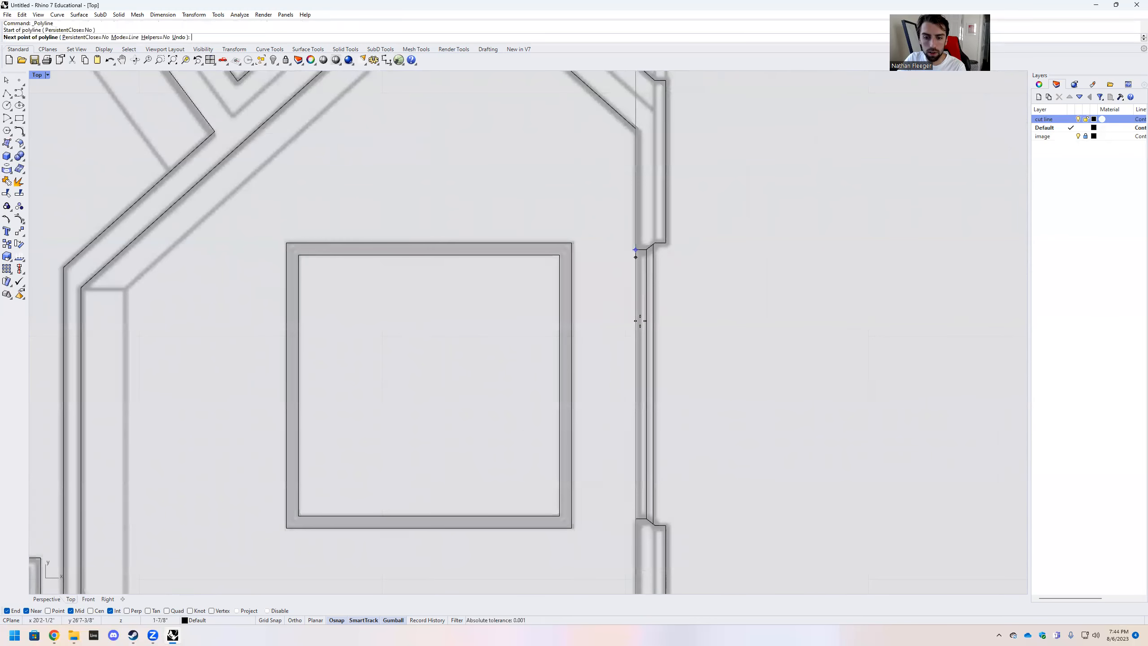
click(636, 519)
key(Return)
scroll(736, 402, down, 5)
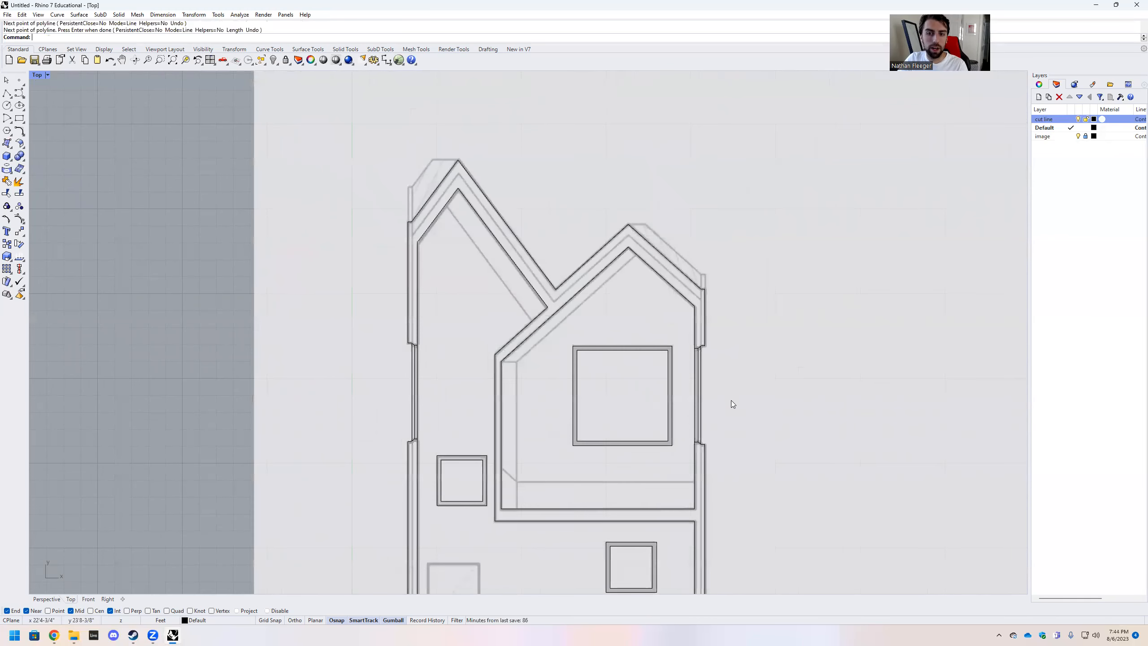
Select the left gable's inner and outer roof lines together with the upper left wall and its window head curves
scroll(587, 364, up, 1)
drag(698, 312, 423, 178)
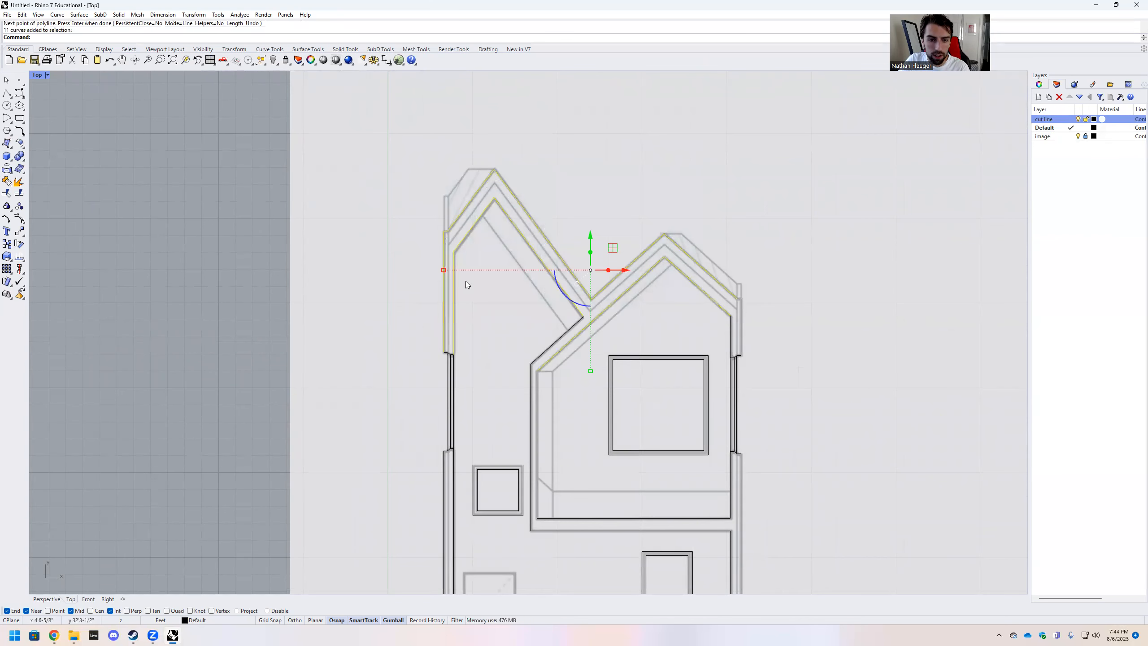
scroll(452, 348, up, 5)
click(433, 375)
scroll(488, 357, down, 8)
shift+drag(527, 310, 442, 246)
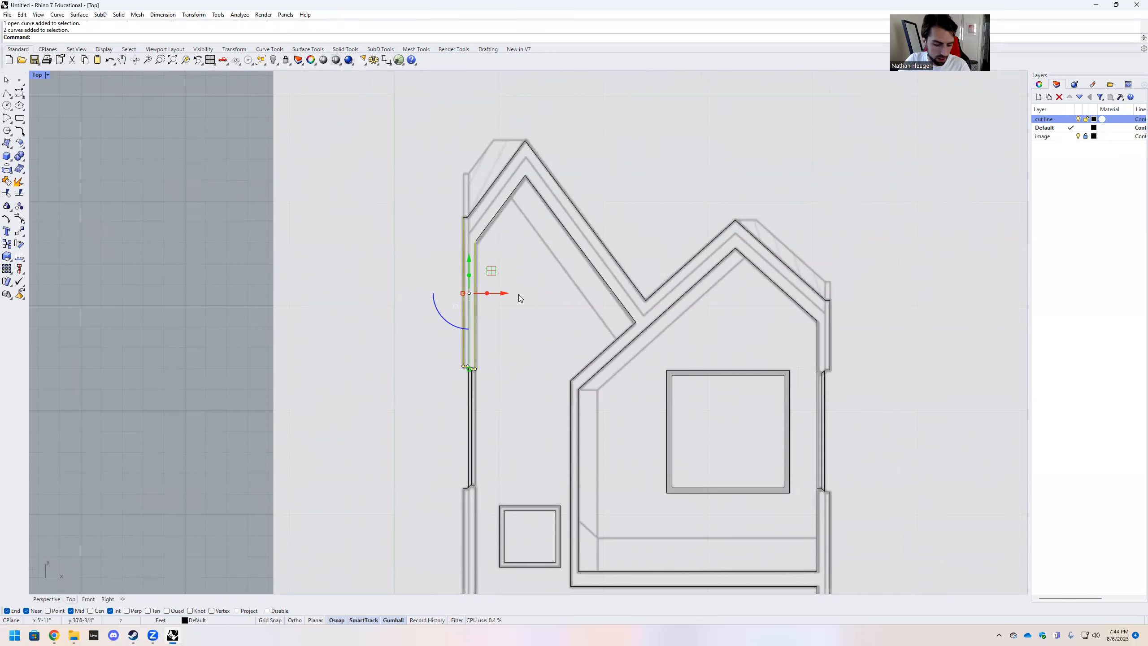
scroll(520, 294, up, 3)
shift+drag(615, 322, 459, 128)
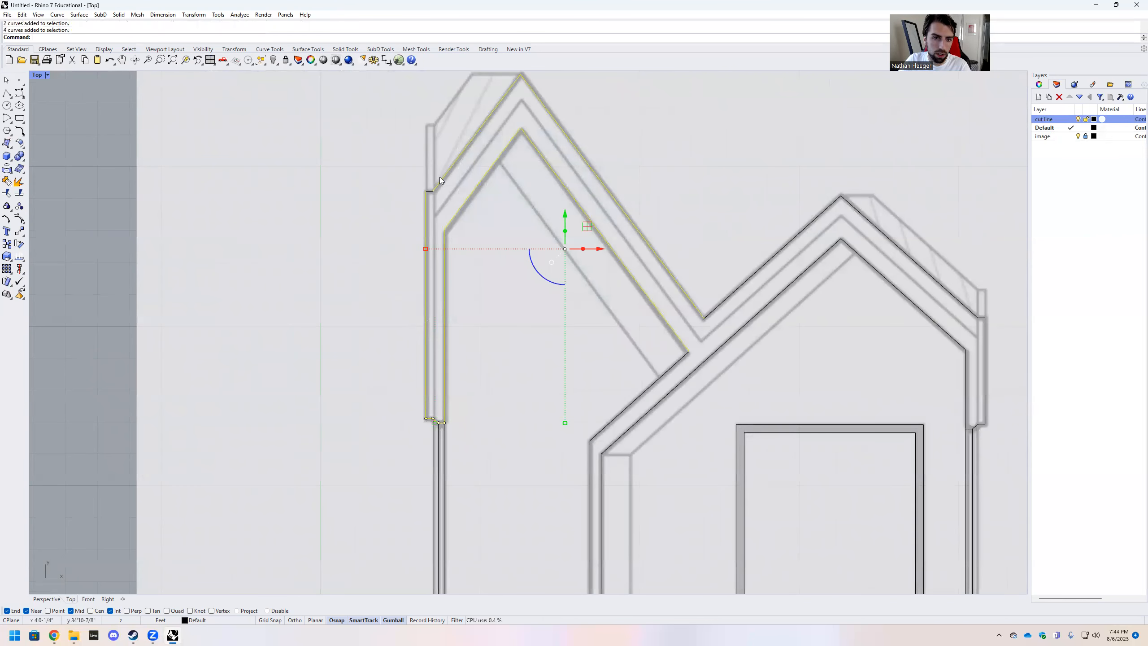
shift+click(429, 190)
scroll(437, 422, up, 3)
scroll(400, 374, down, 4)
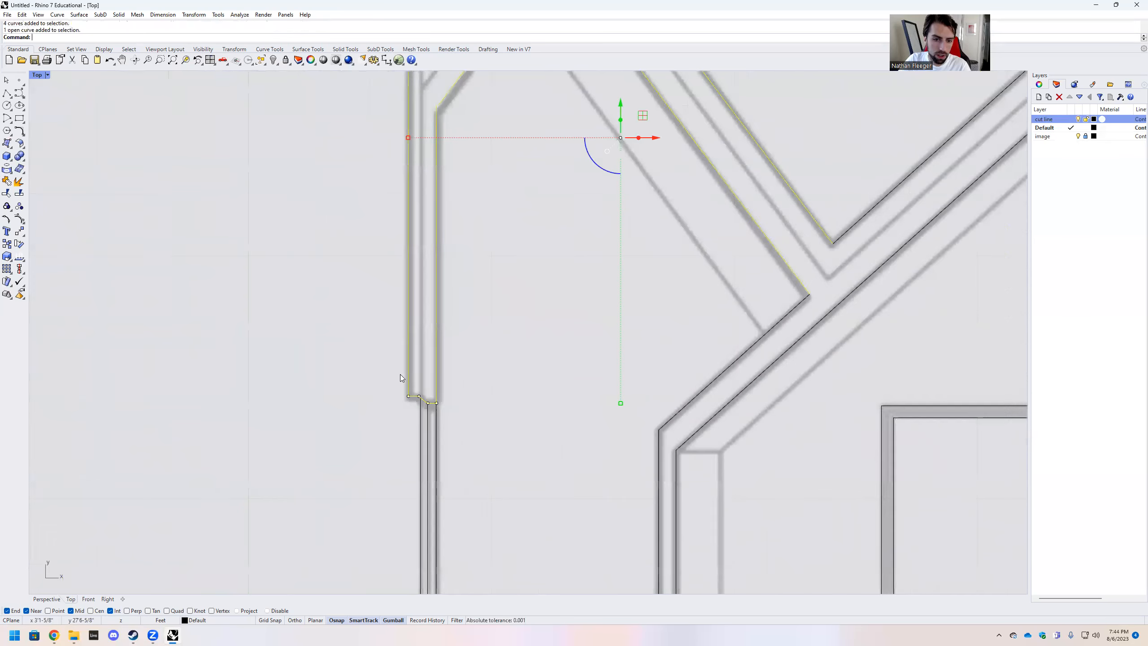
scroll(565, 363, up, 3)
Add the right gable, the upper room outline, the dividing wall and the right wall curves to the selection
shift+click(650, 292)
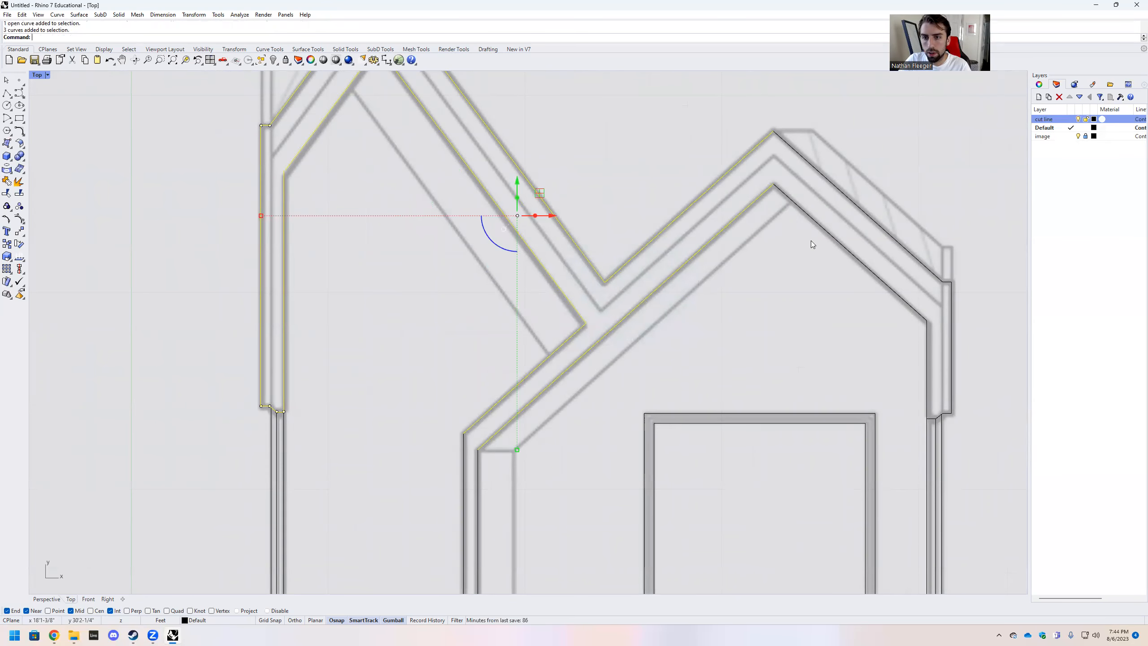
shift+drag(746, 104, 1013, 432)
scroll(823, 184, down, 2)
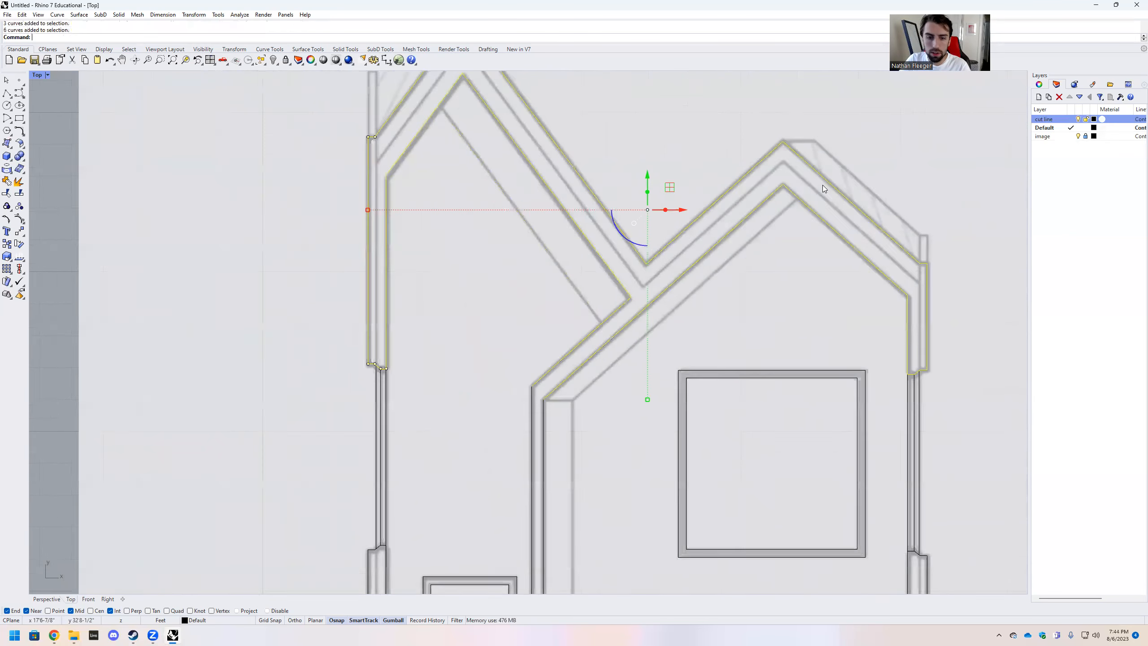
scroll(696, 361, down, 4)
drag(664, 467, 619, 428)
shift+drag(854, 489, 801, 419)
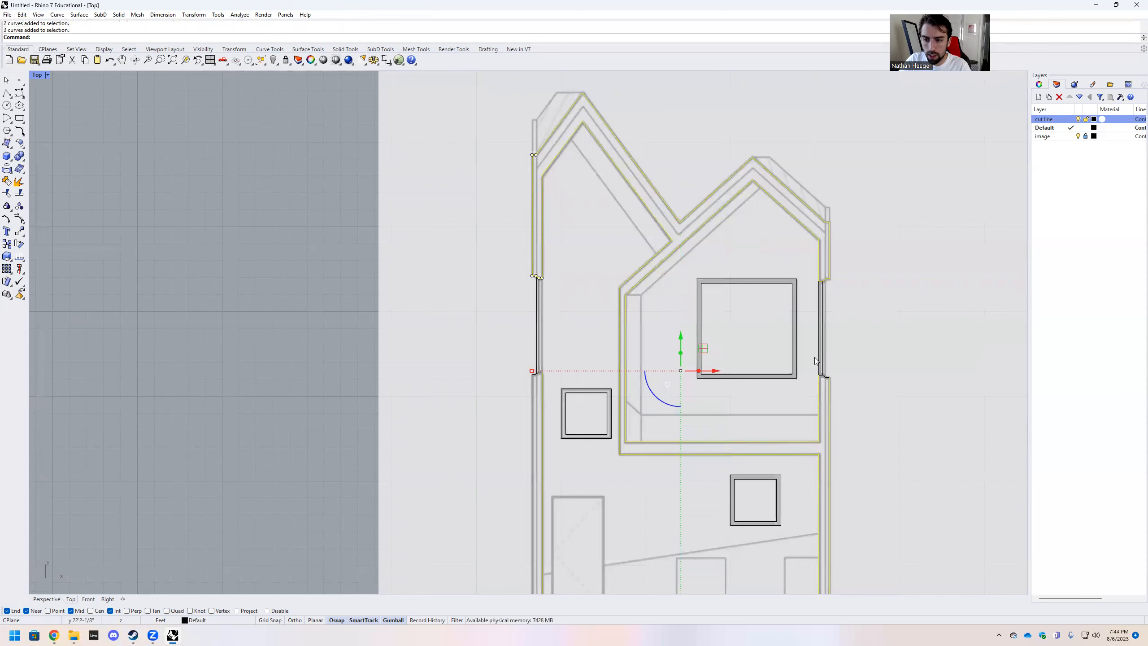
shift+drag(841, 383, 843, 380)
right_drag(715, 275, 770, 225)
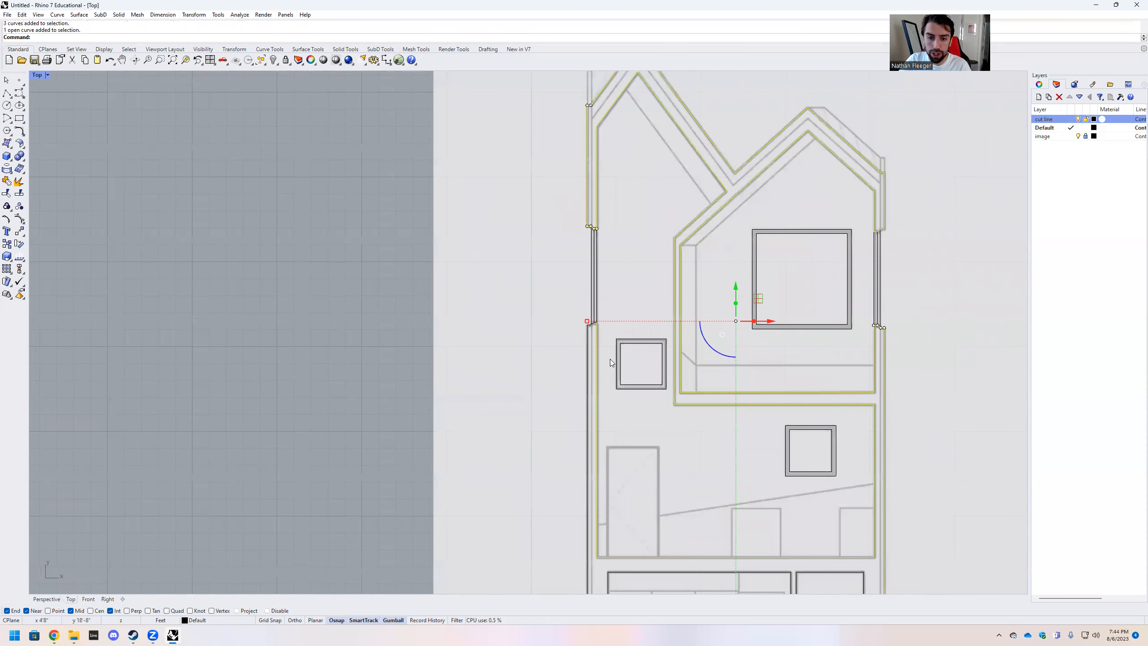
Add the lower left wall, both ground lines and the basement outlines to the selection, and move all selected curves to the cut line layer
scroll(587, 312, up, 1)
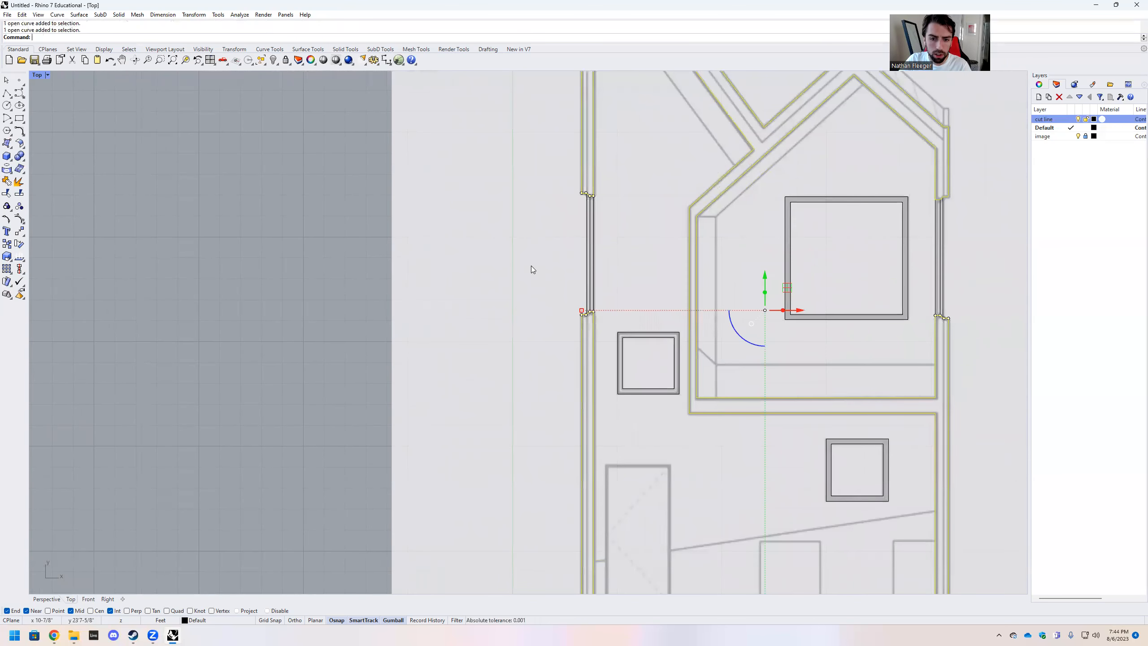
scroll(531, 266, down, 2)
right_drag(539, 422, 532, 339)
scroll(532, 339, up, 2)
shift+click(511, 460)
shift+click(915, 460)
scroll(712, 438, down, 2)
shift+drag(801, 518, 740, 489)
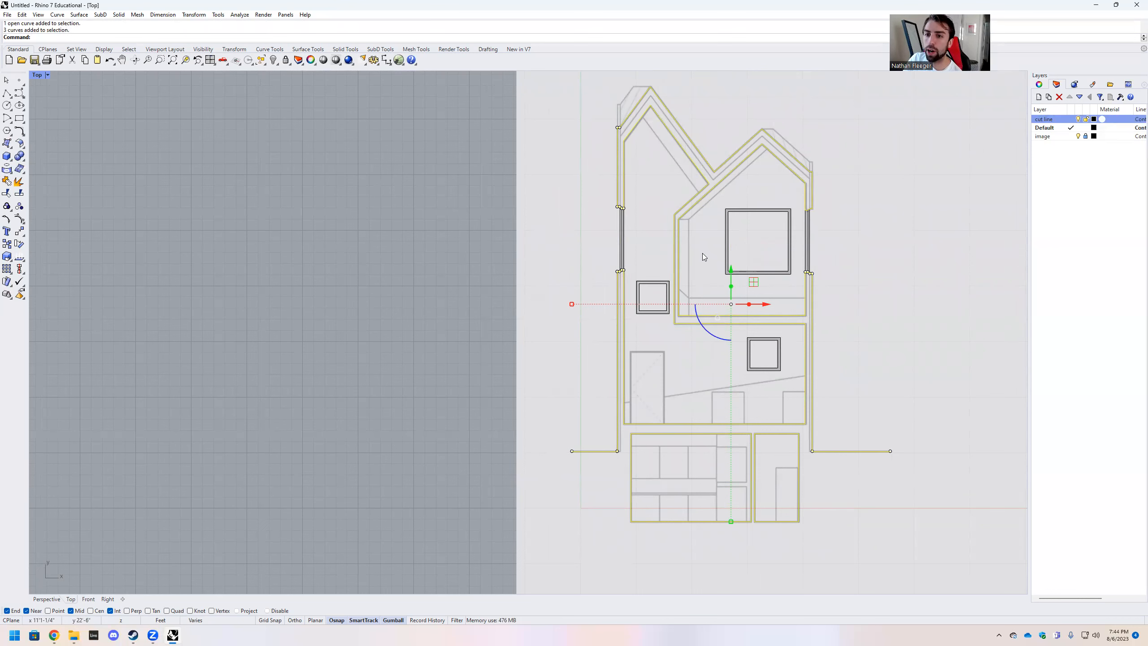
right_click(1048, 119)
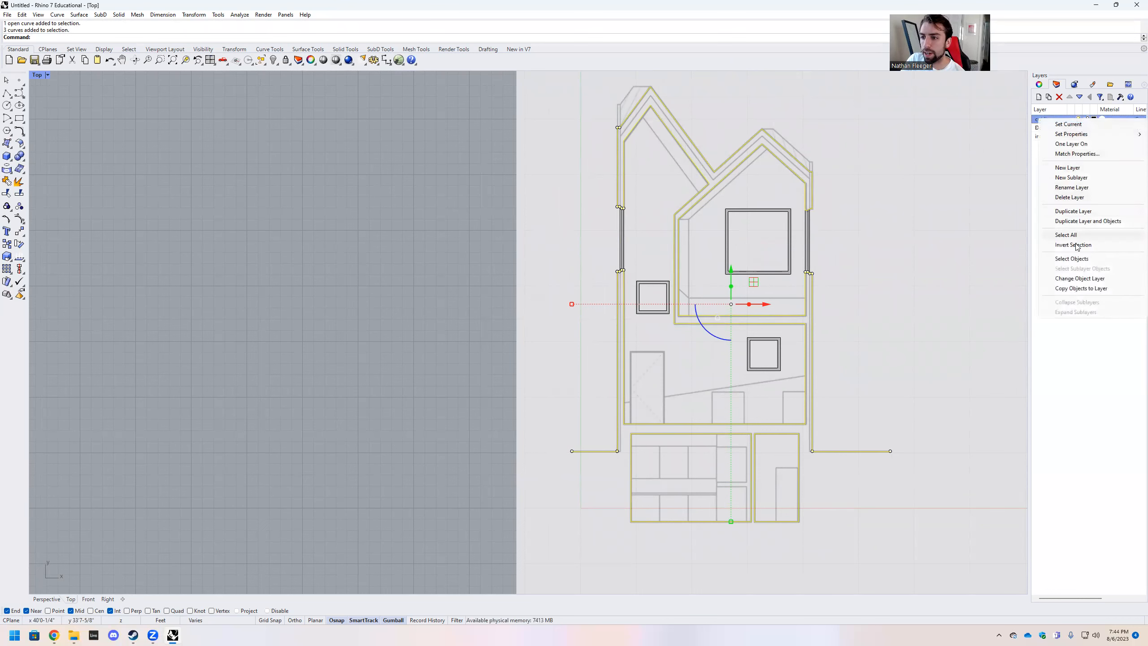
click(1079, 279)
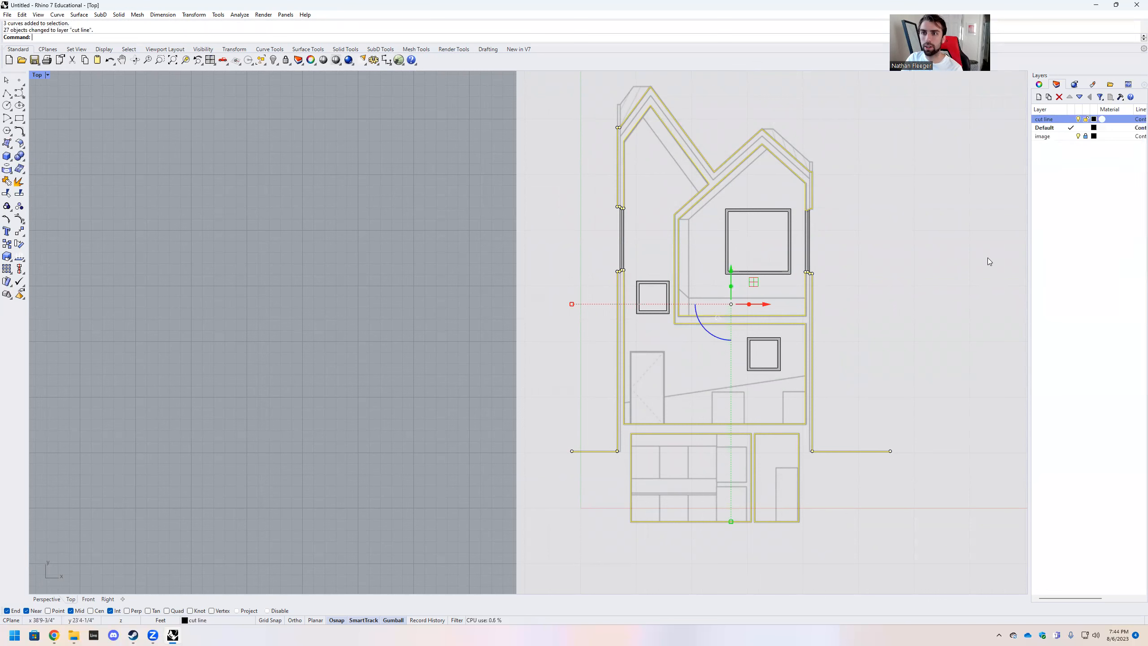
Hide the cut line layer to check the remaining linework, show it again and lock it
click(948, 181)
click(1078, 120)
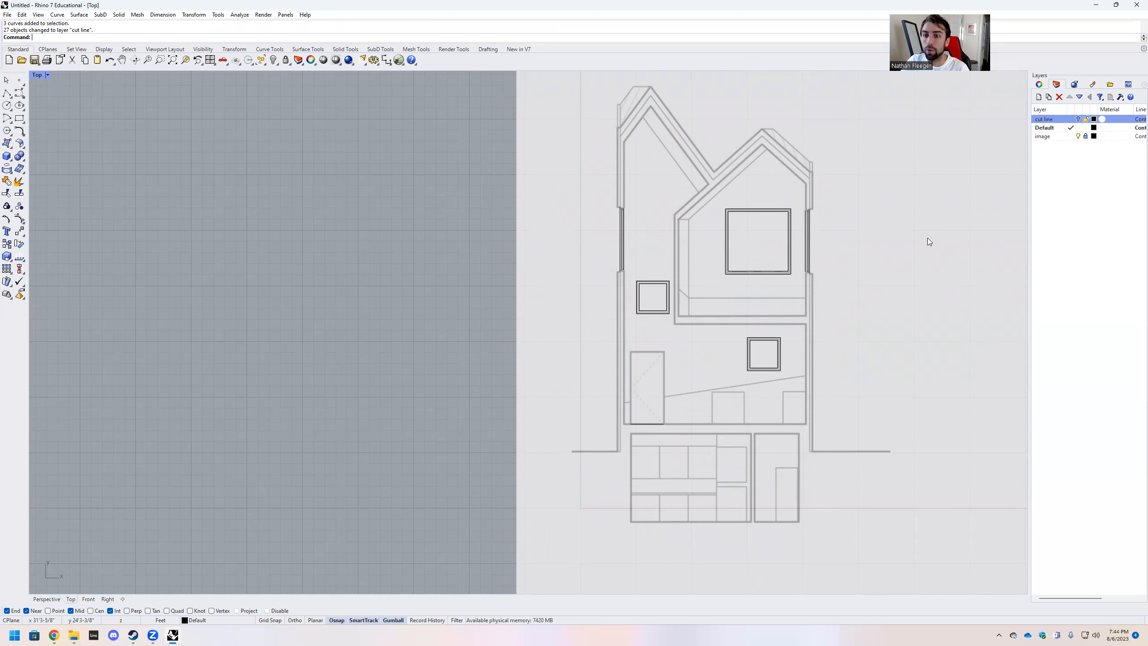
scroll(794, 225, up, 8)
scroll(893, 251, down, 2)
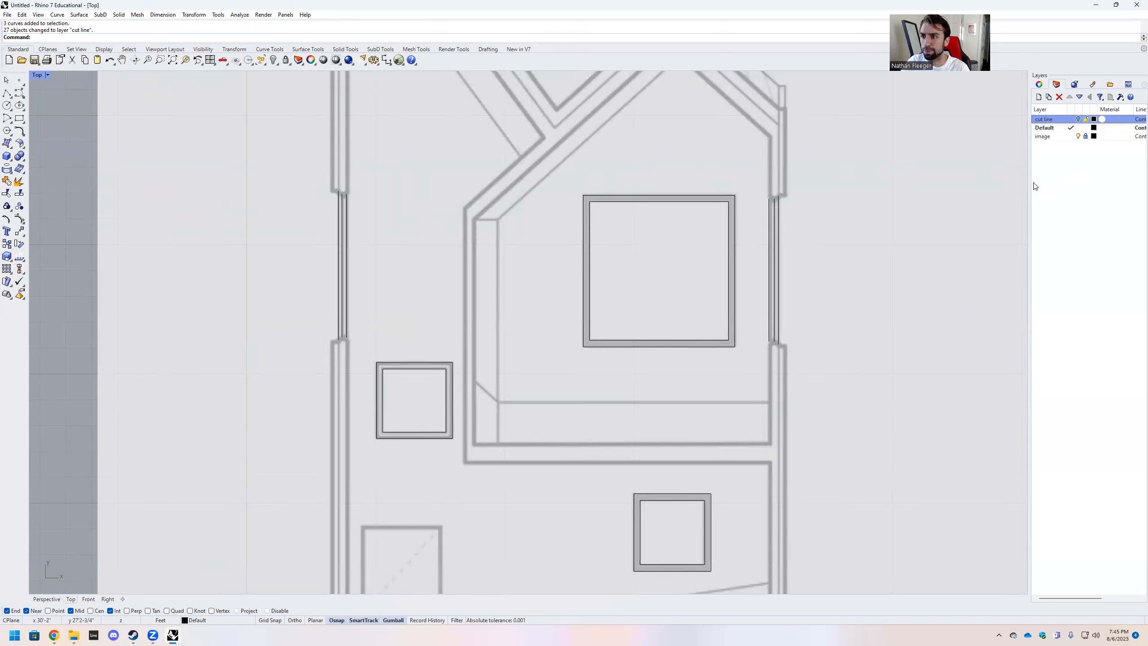
click(1079, 119)
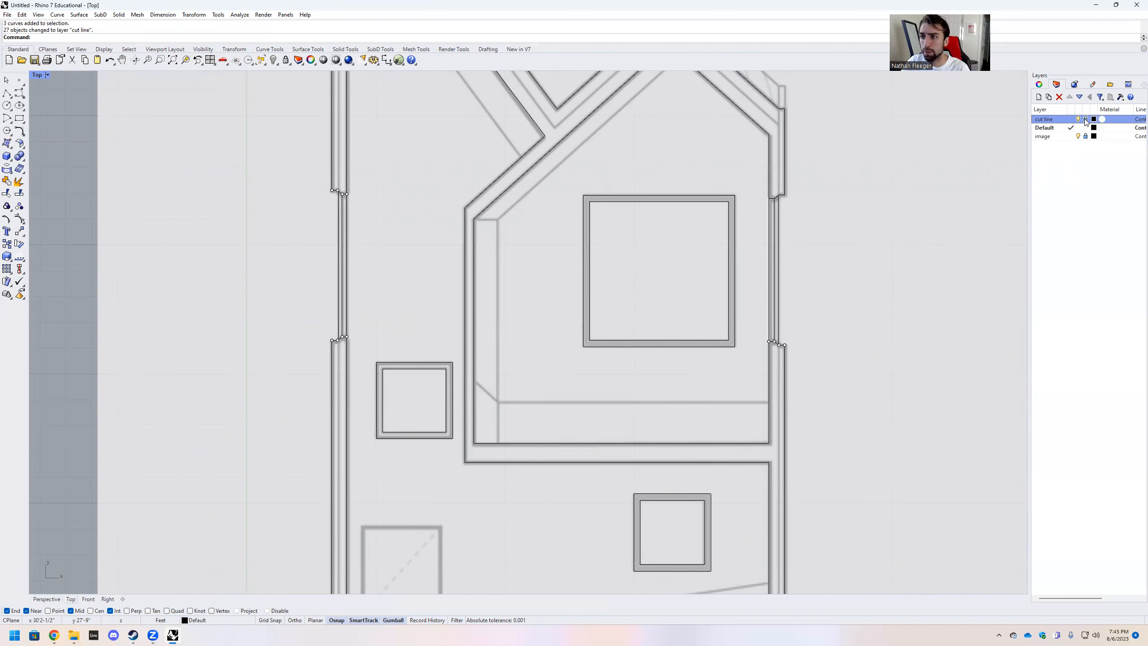
scroll(769, 283, down, 5)
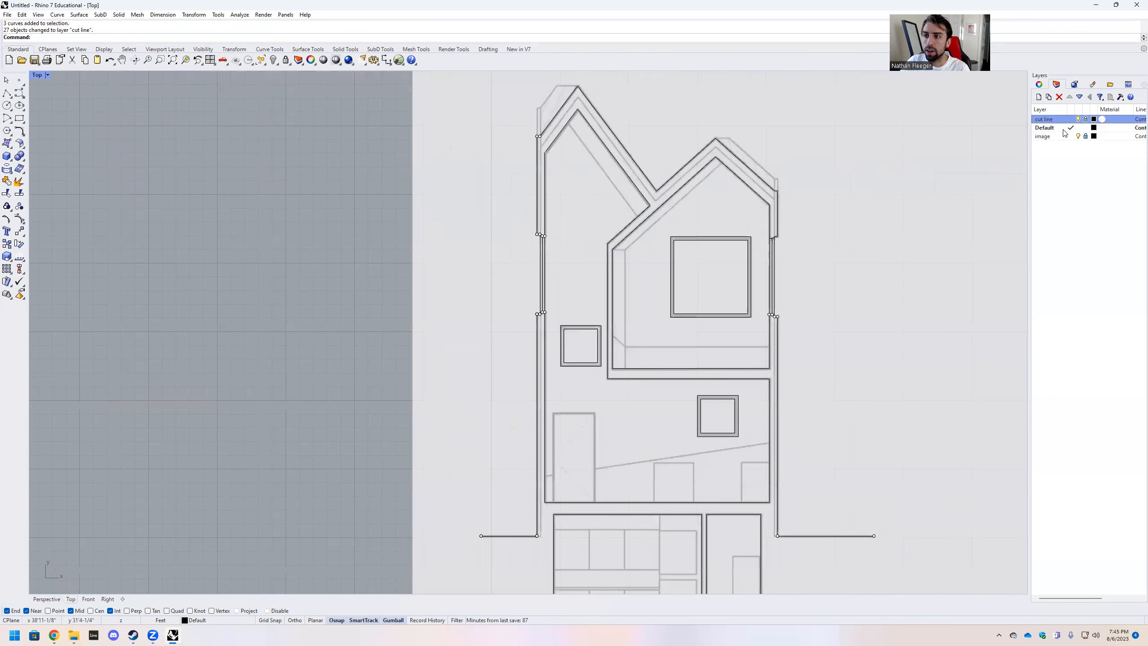
Rename the Default layer to .75
double_click(1063, 128)
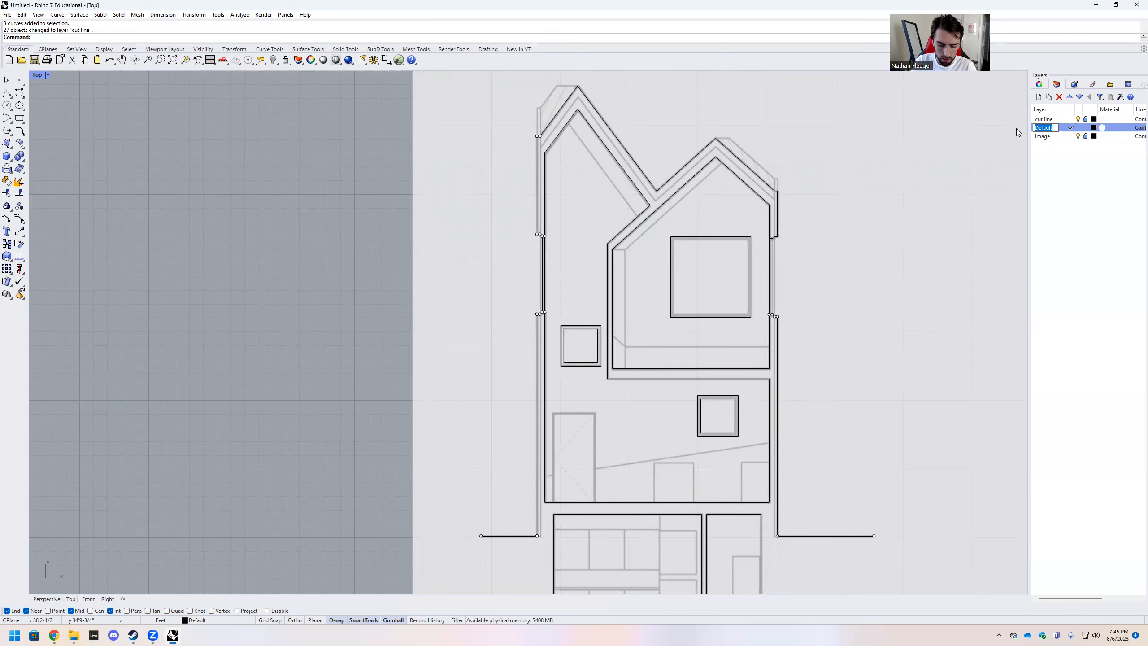
text(.75)
key(Return)
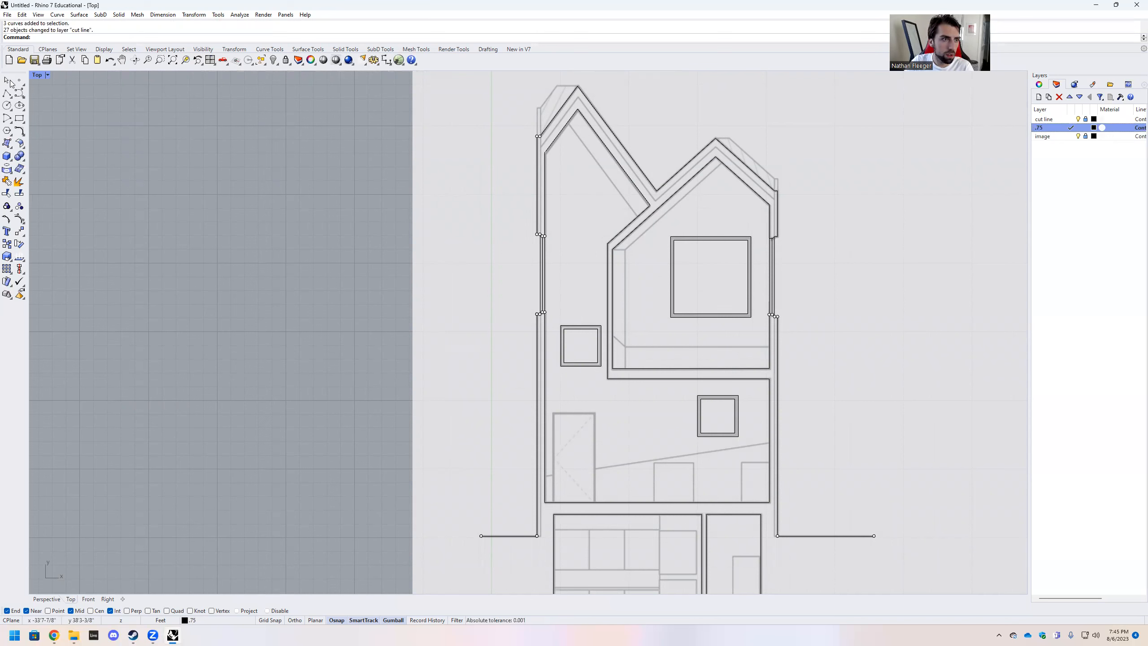
click(7, 93)
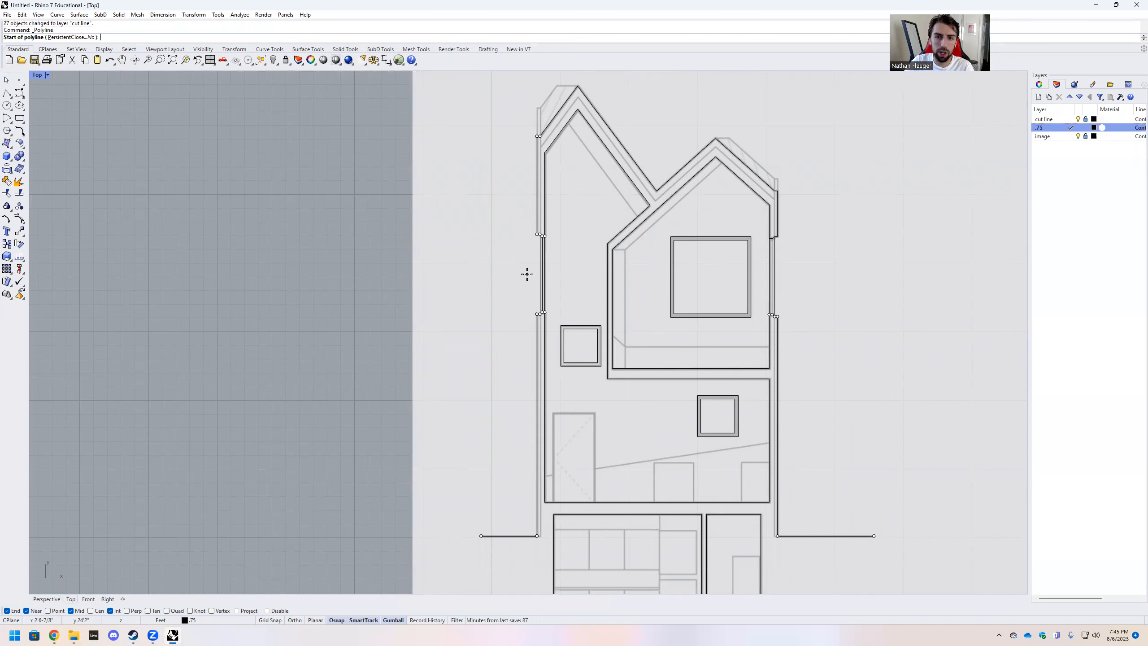
scroll(561, 90, up, 3)
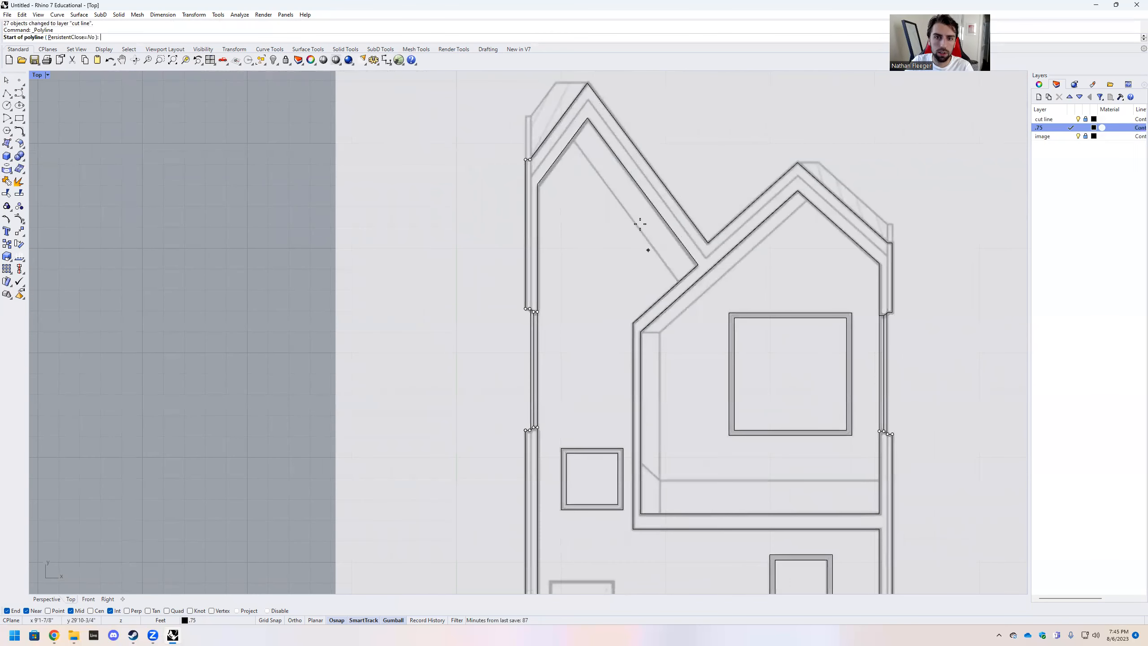
scroll(586, 154, up, 3)
scroll(594, 183, down, 2)
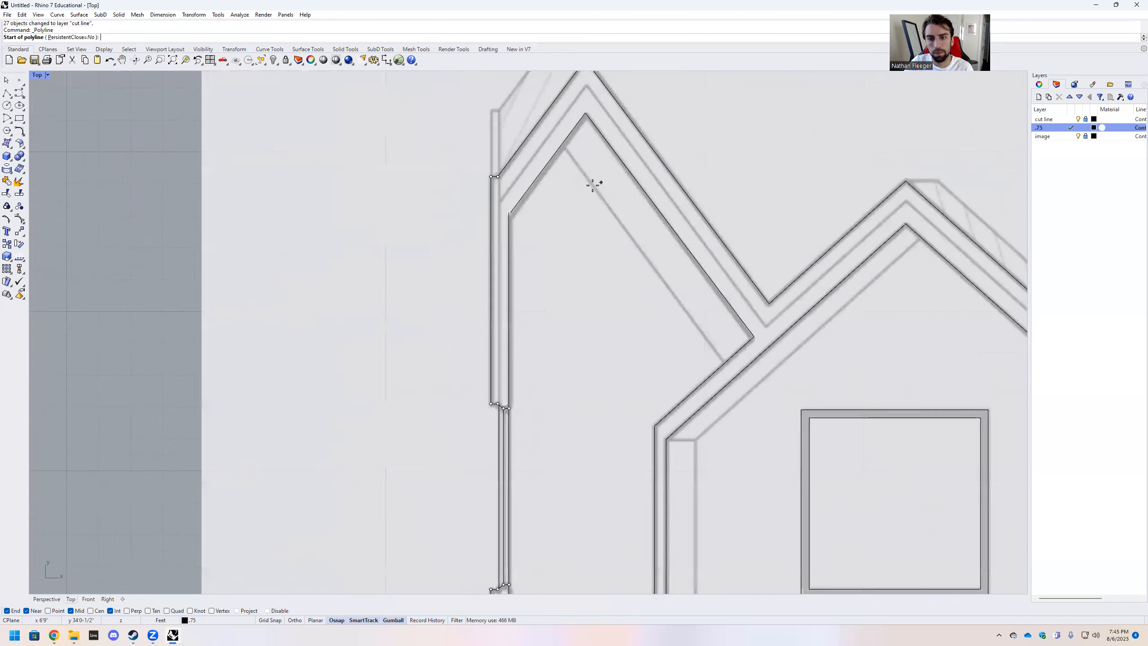
scroll(587, 185, down, 4)
scroll(651, 249, up, 4)
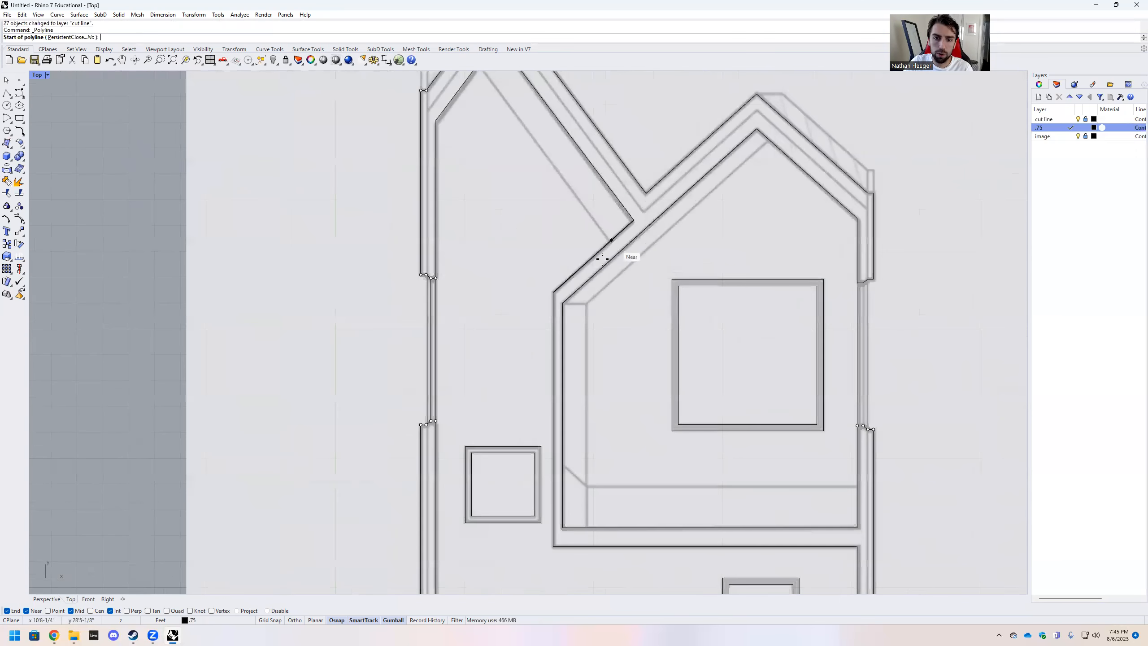
key(Escape)
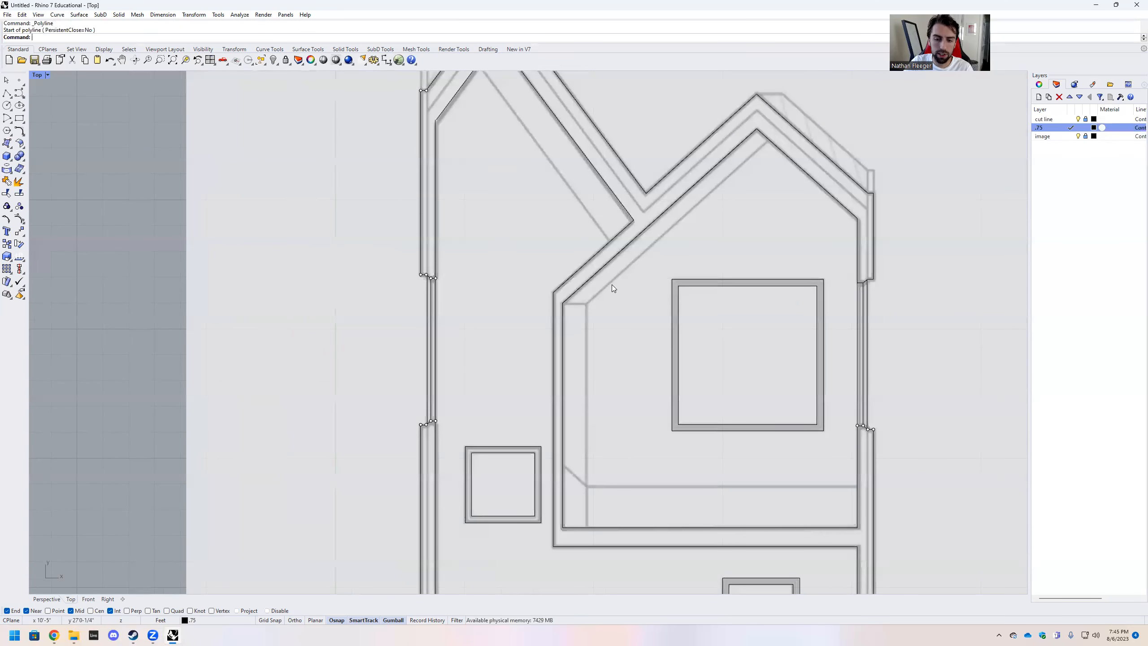
Unlock the cut line layer and try to offset the right gable's inner left roof slope by a distance of 1
text(off)
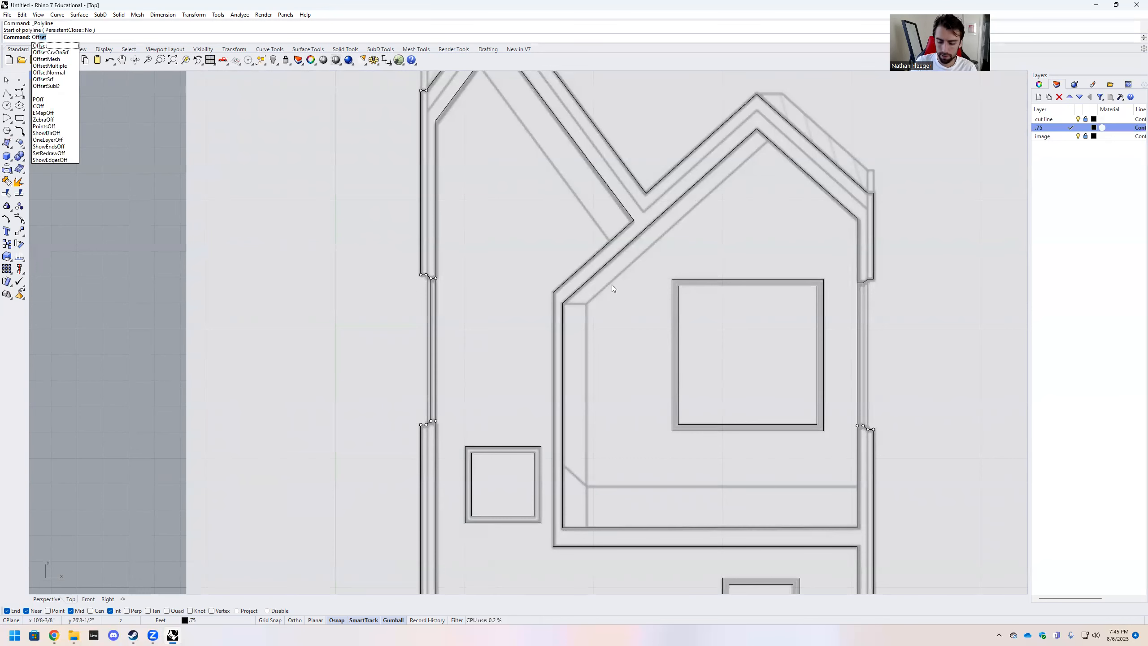
key(Return)
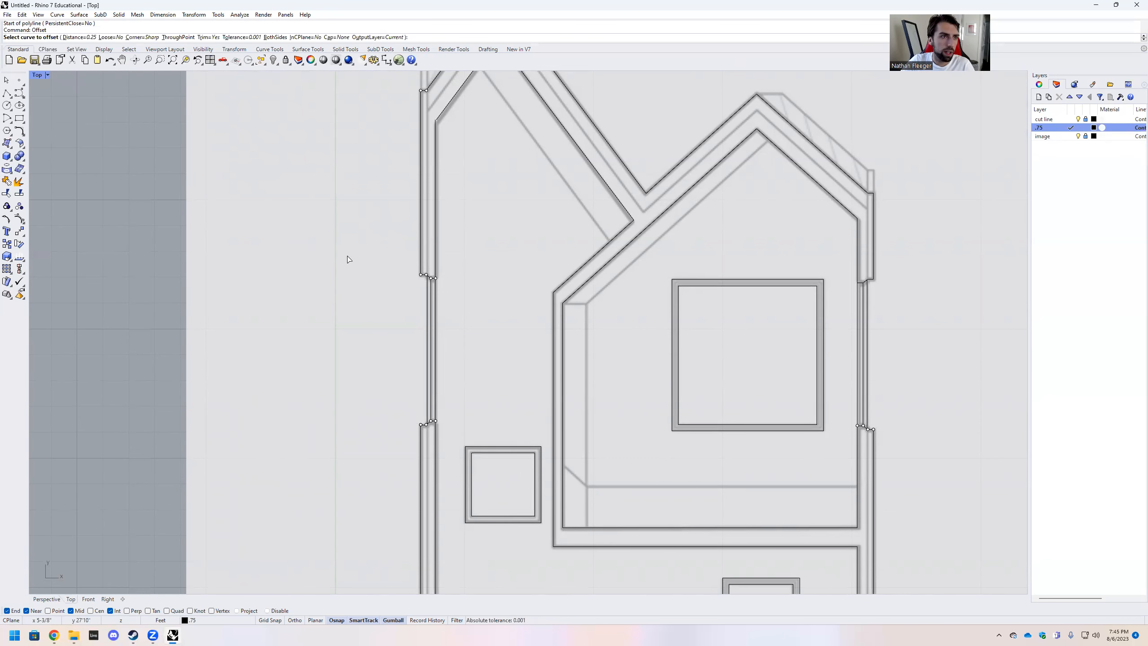
click(80, 38)
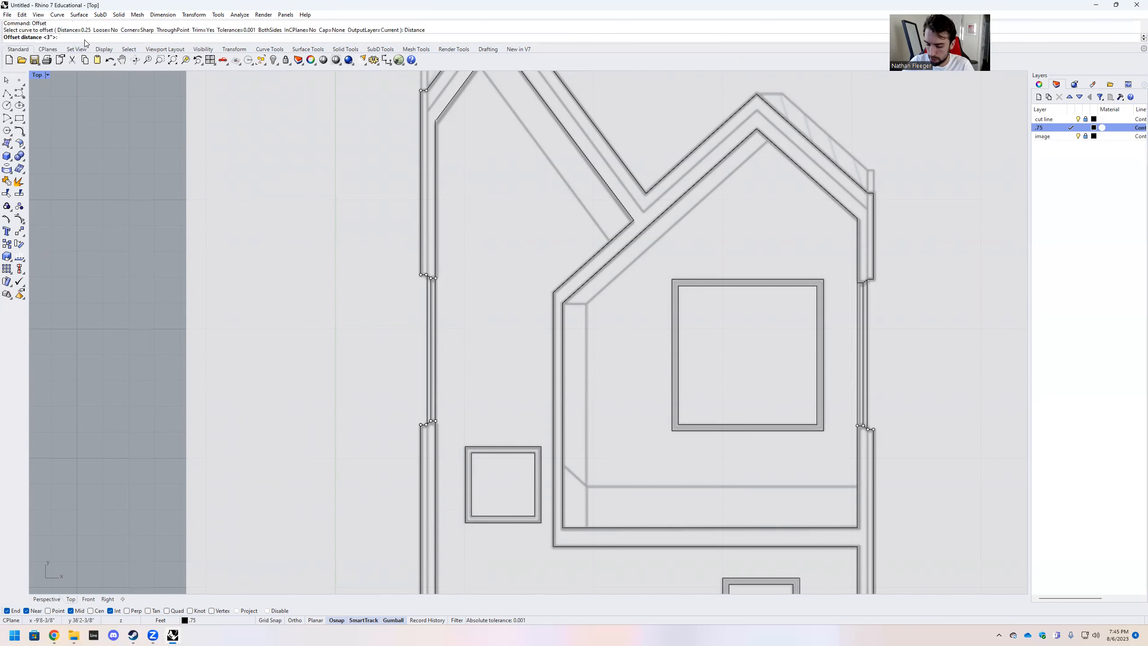
text(1)
key(Return)
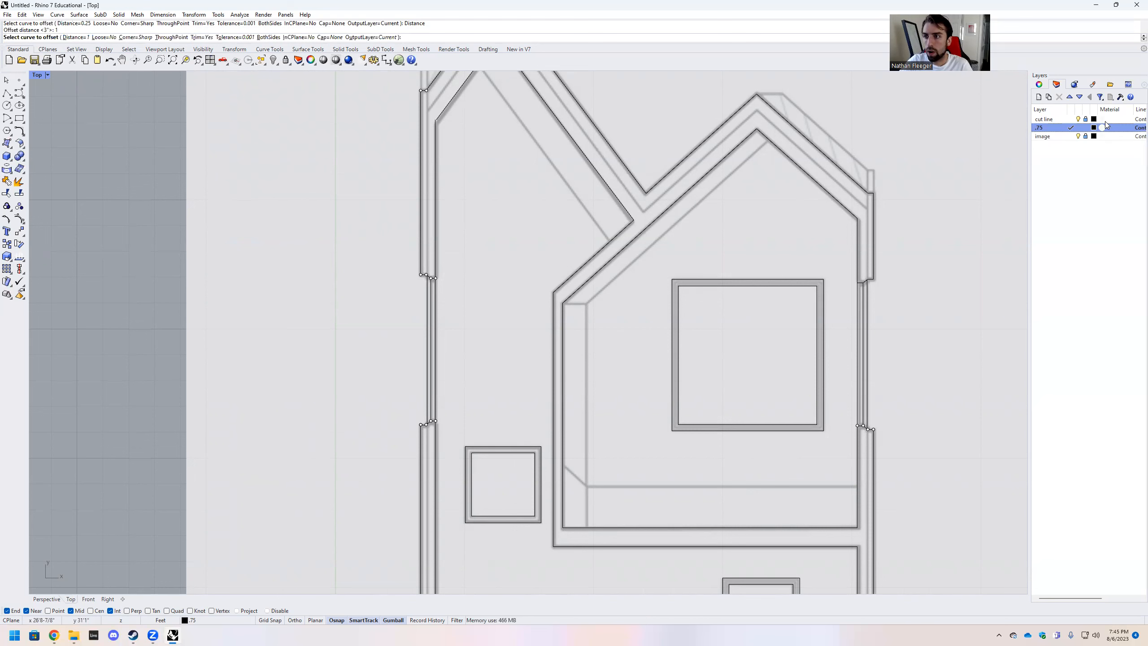
click(1086, 119)
click(675, 207)
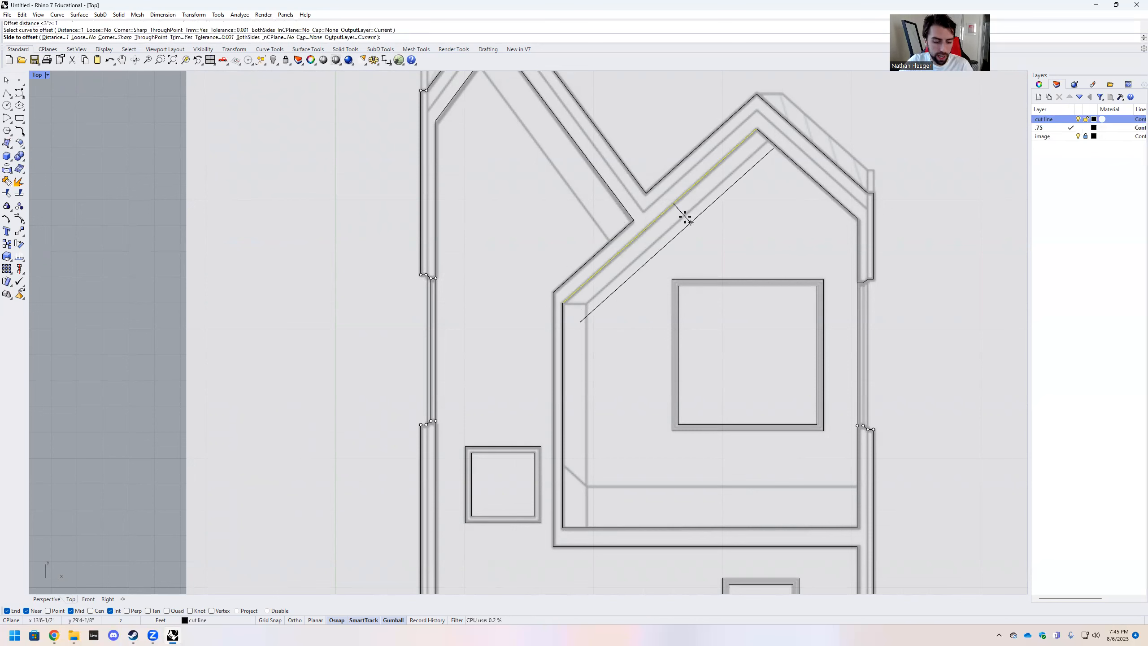
click(645, 223)
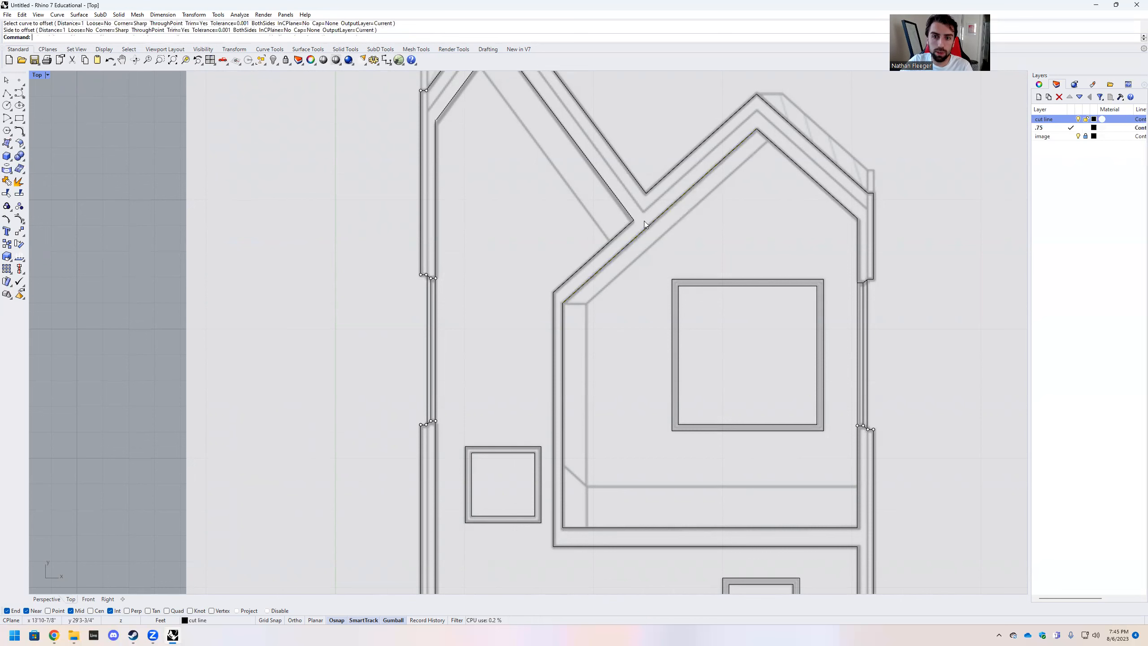
Try to offset the right gable's inner left roof slope inward by a distance of .75
right_click(265, 177)
click(86, 37)
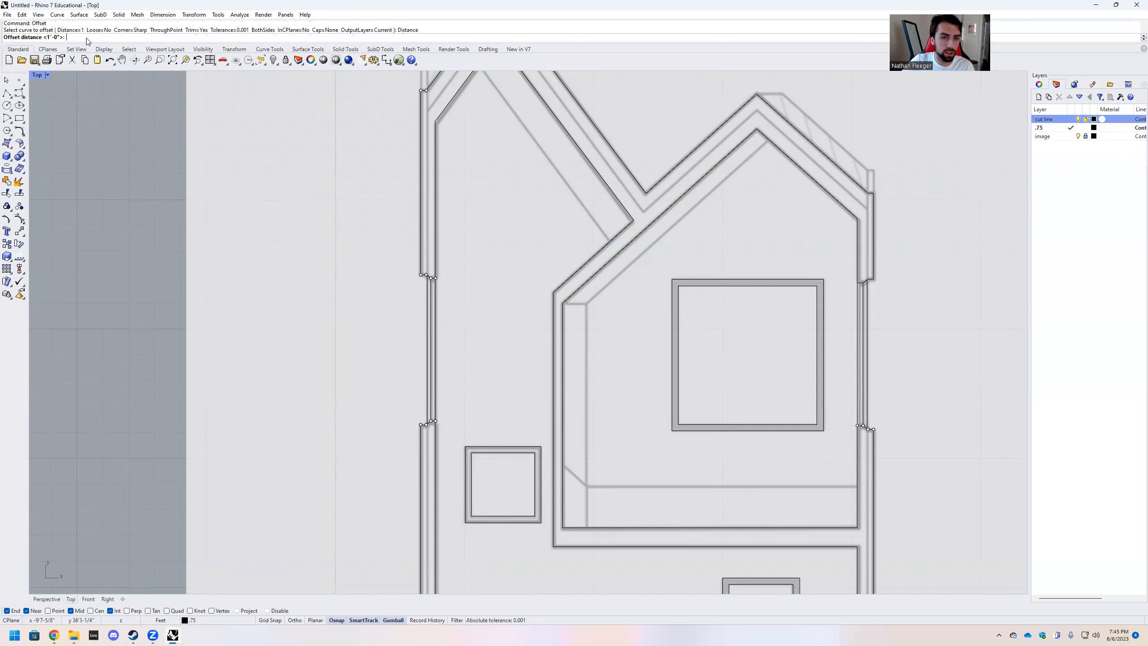
text(.75)
key(Return)
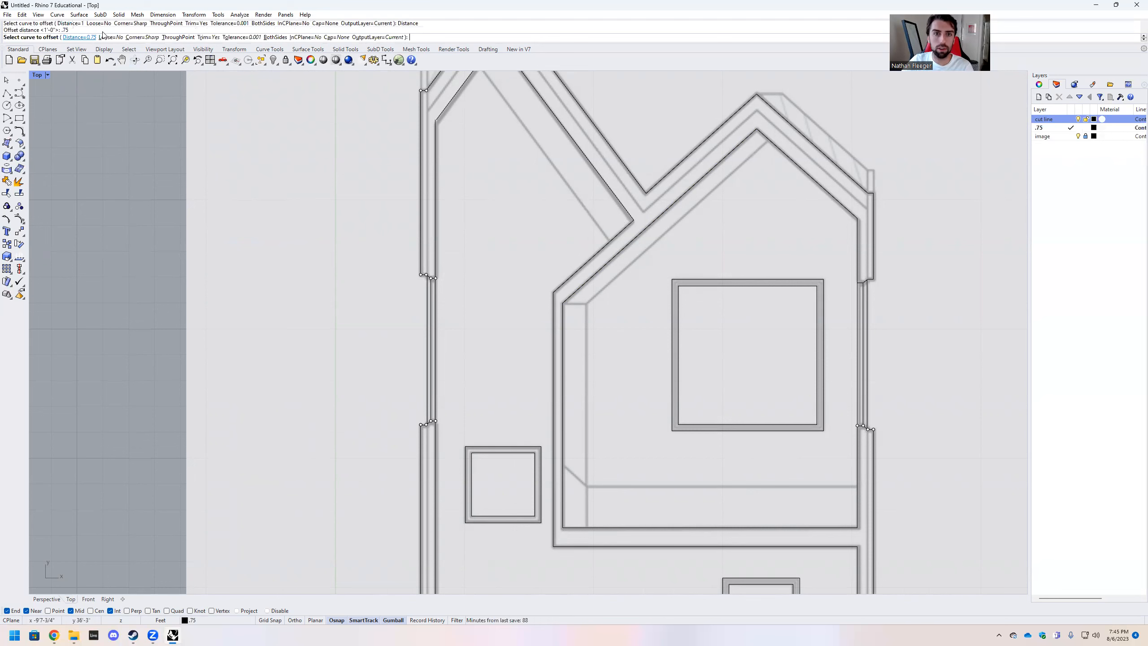
click(683, 198)
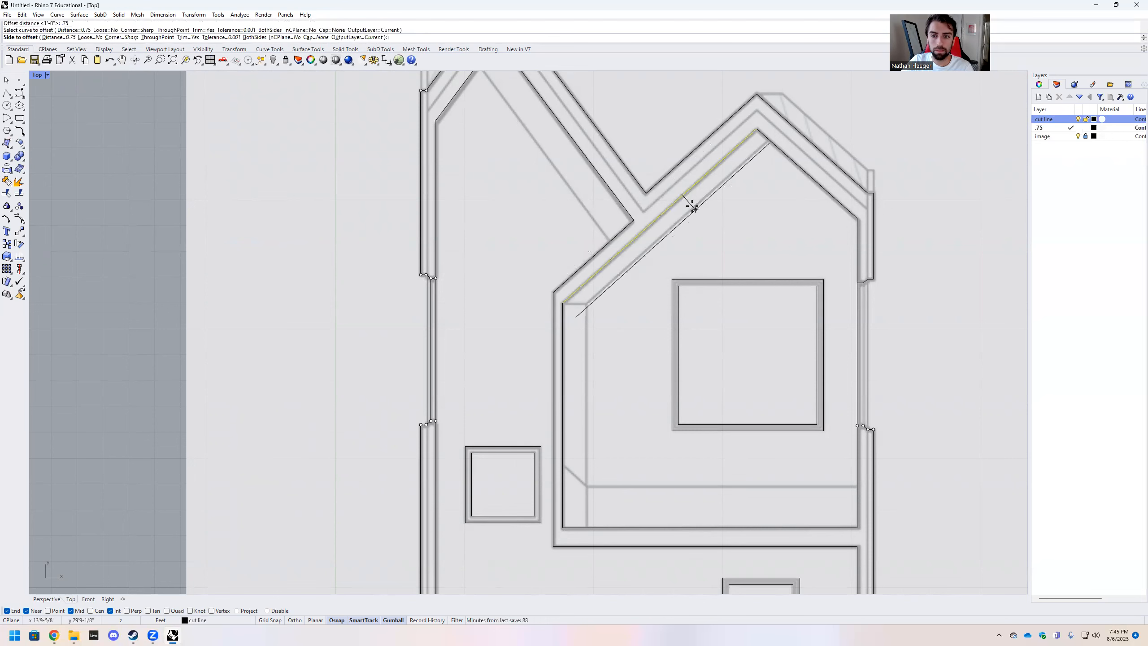
click(692, 207)
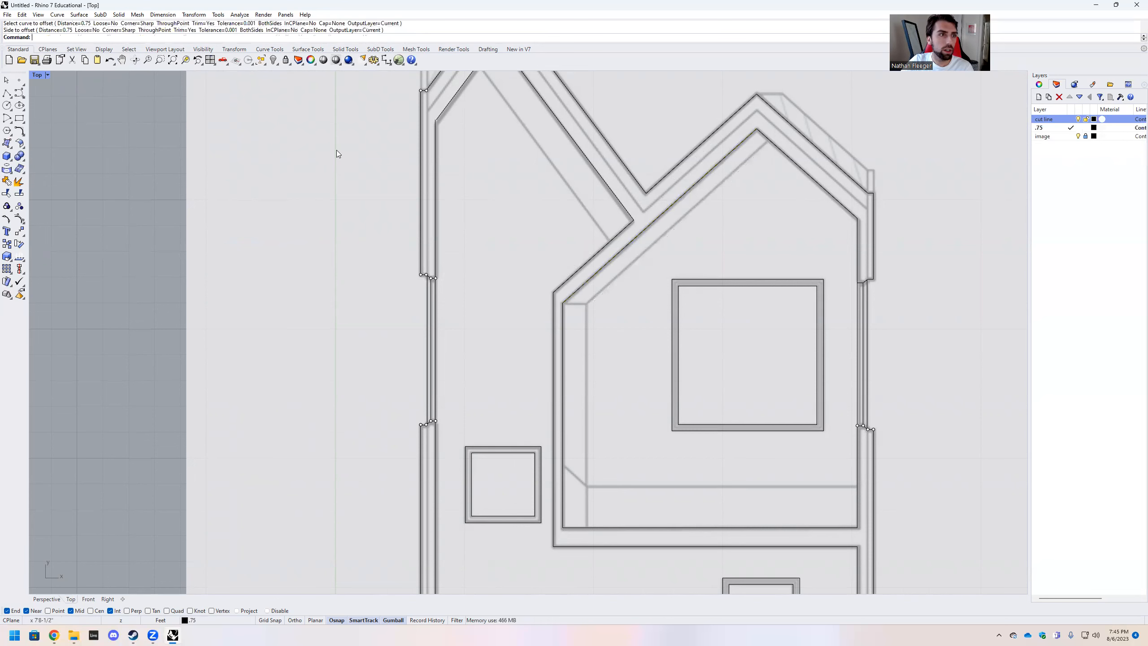
Offset the right gable's inner left roof slope toward the room by a distance of .7
key(Return)
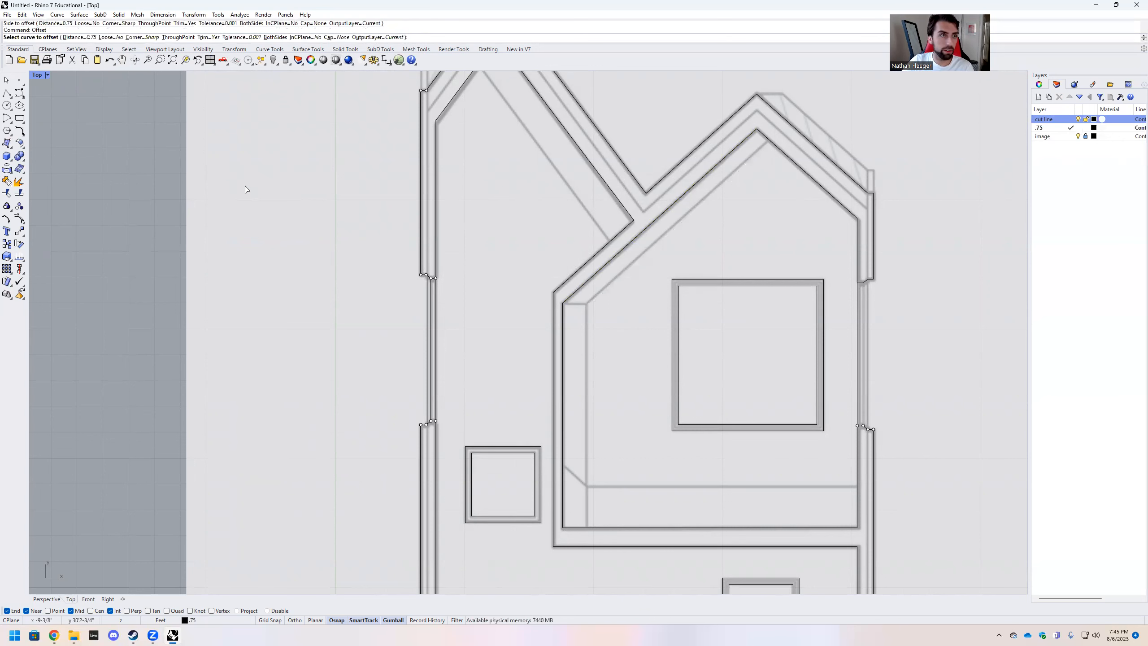
click(83, 38)
text(.7)
key(Return)
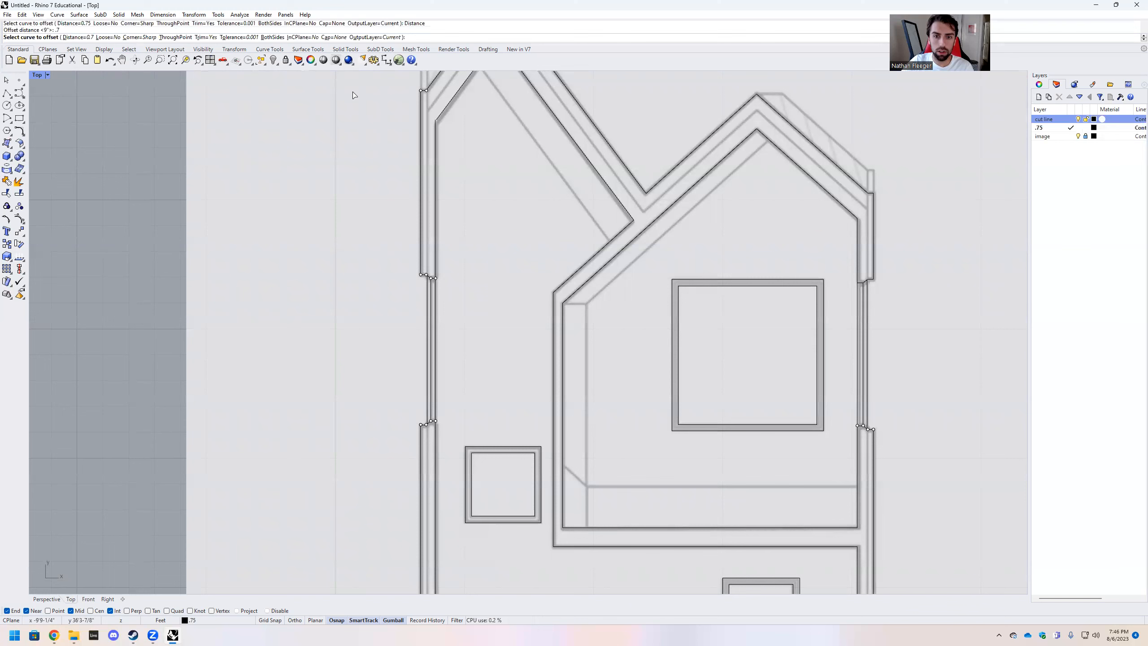
click(623, 250)
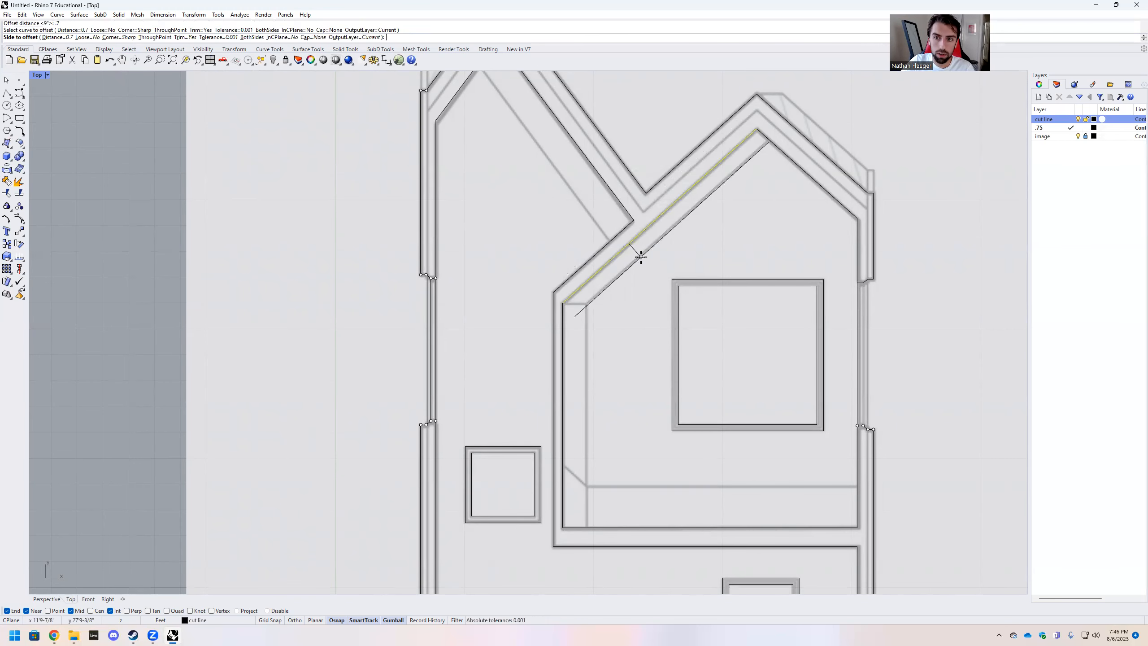
click(643, 258)
Try to offset the left gable's inner right roof slope by a distance of 1
scroll(537, 296, down, 2)
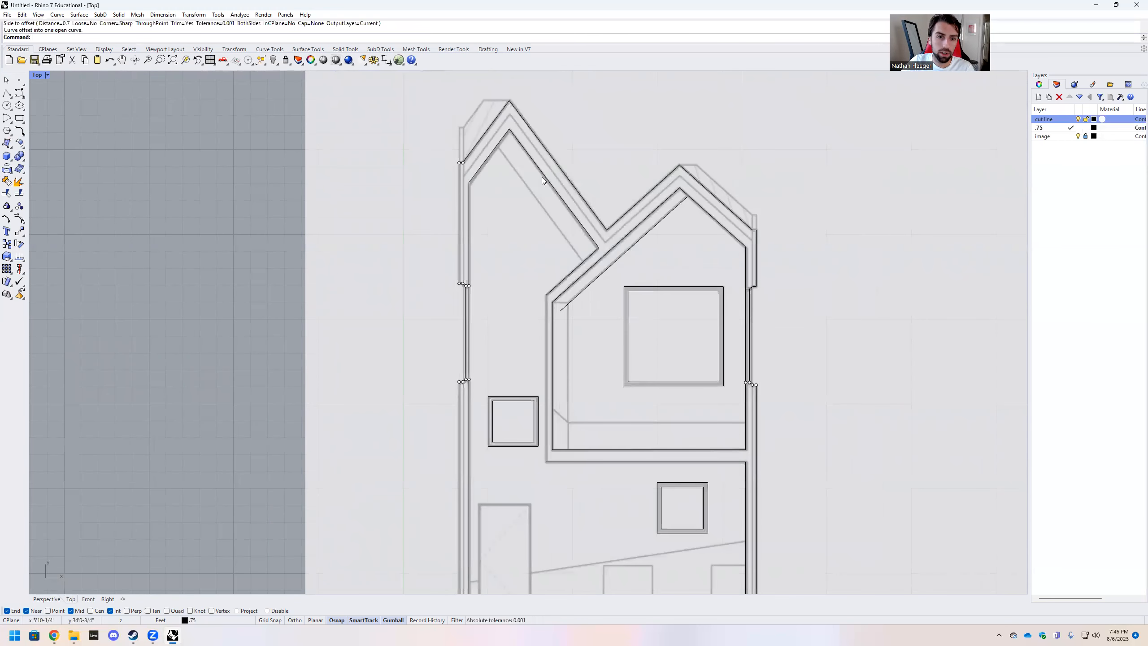
scroll(542, 178, up, 3)
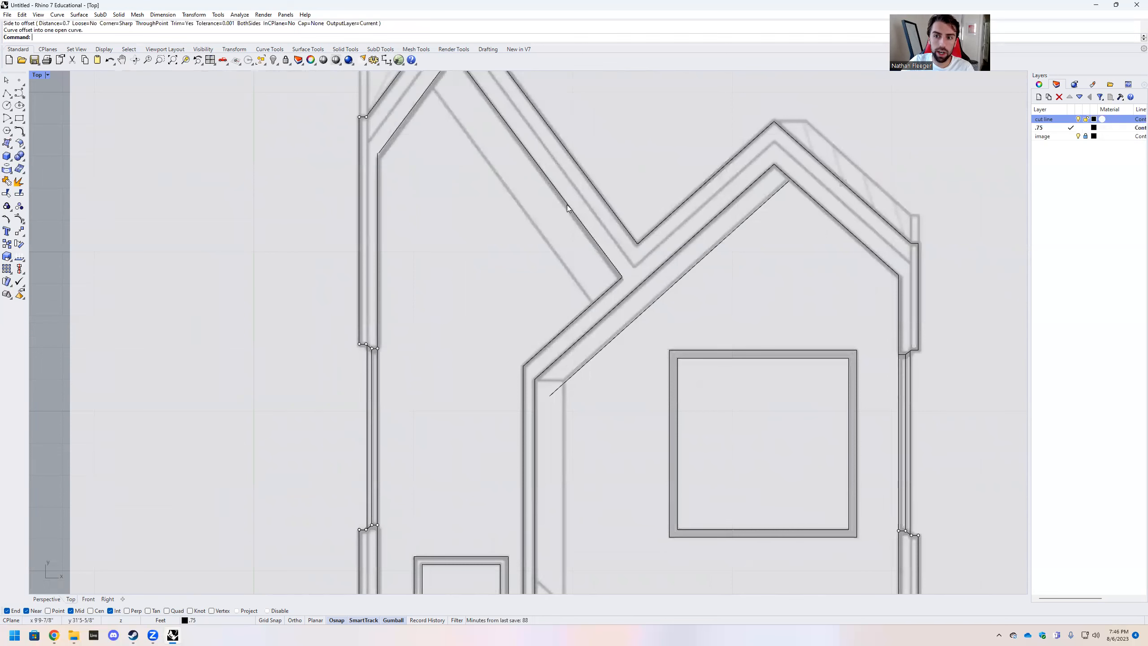
key(Return)
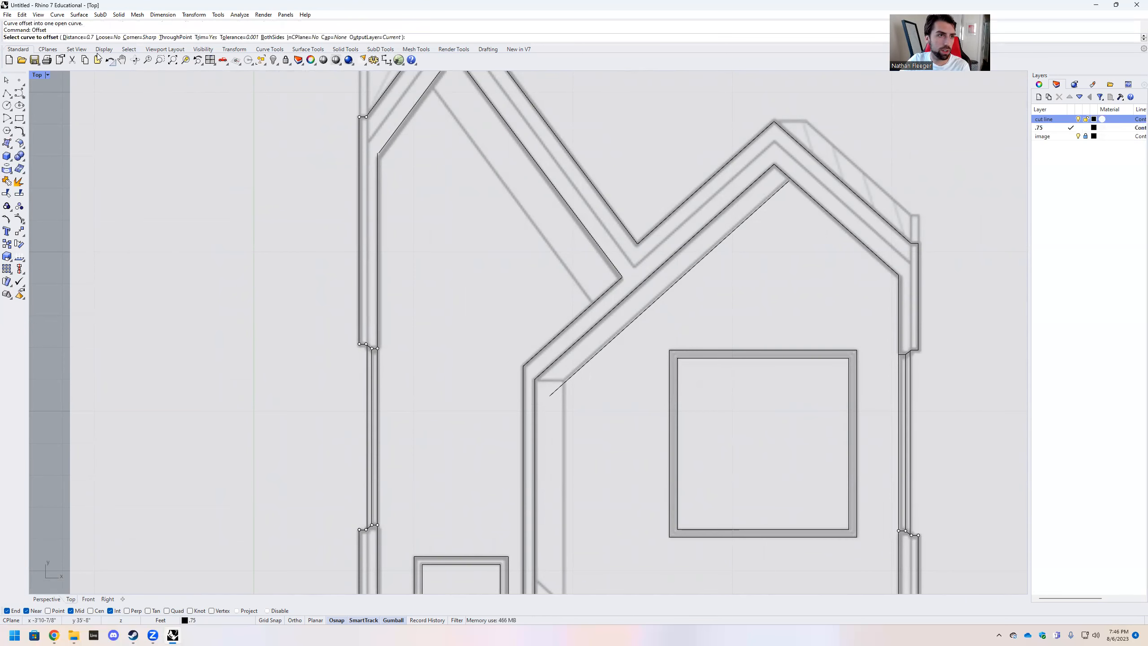
click(78, 38)
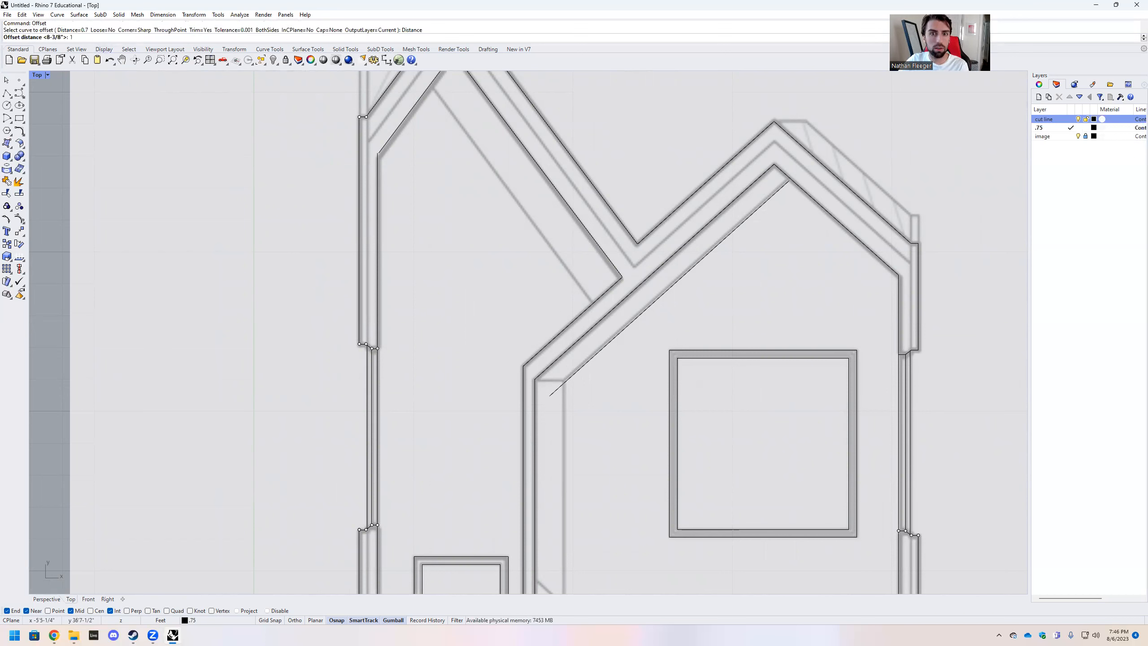
text(1)
key(Return)
click(544, 175)
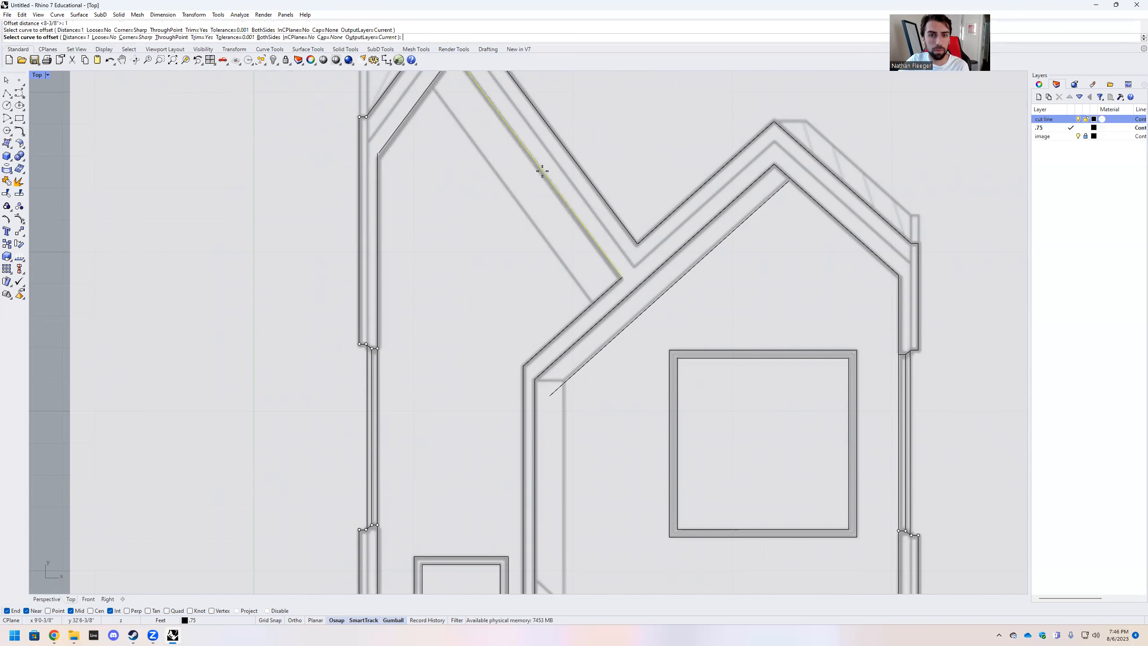
key(Escape)
click(48, 31)
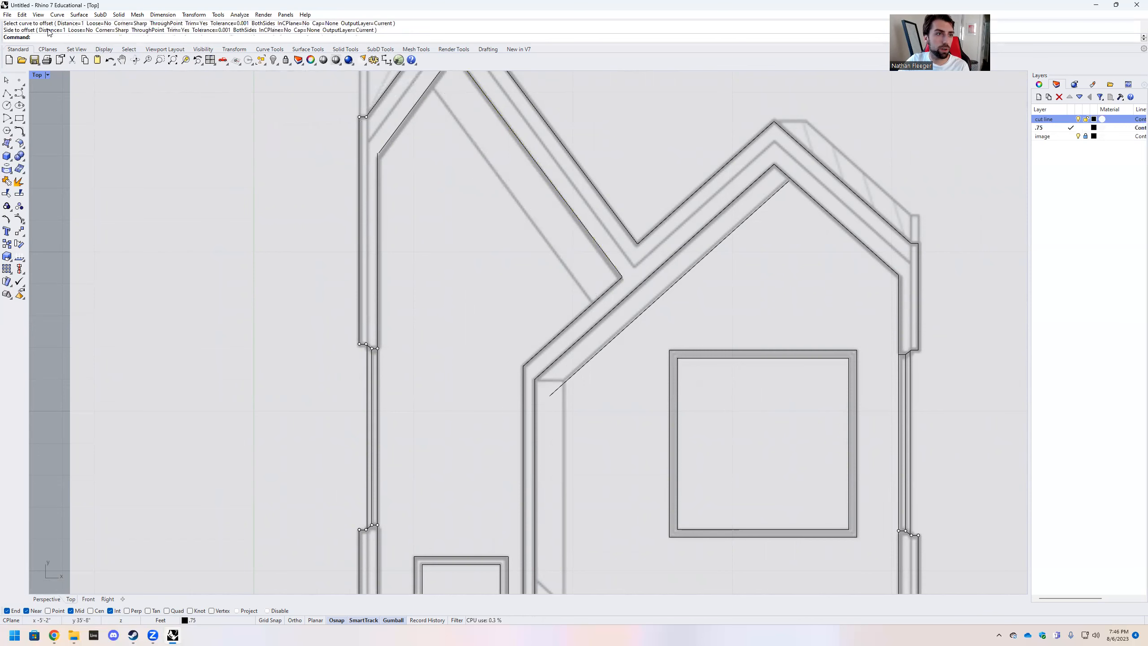
Offset the left gable's inner right roof slope inward by a distance of 1.25
right_click(438, 204)
click(75, 39)
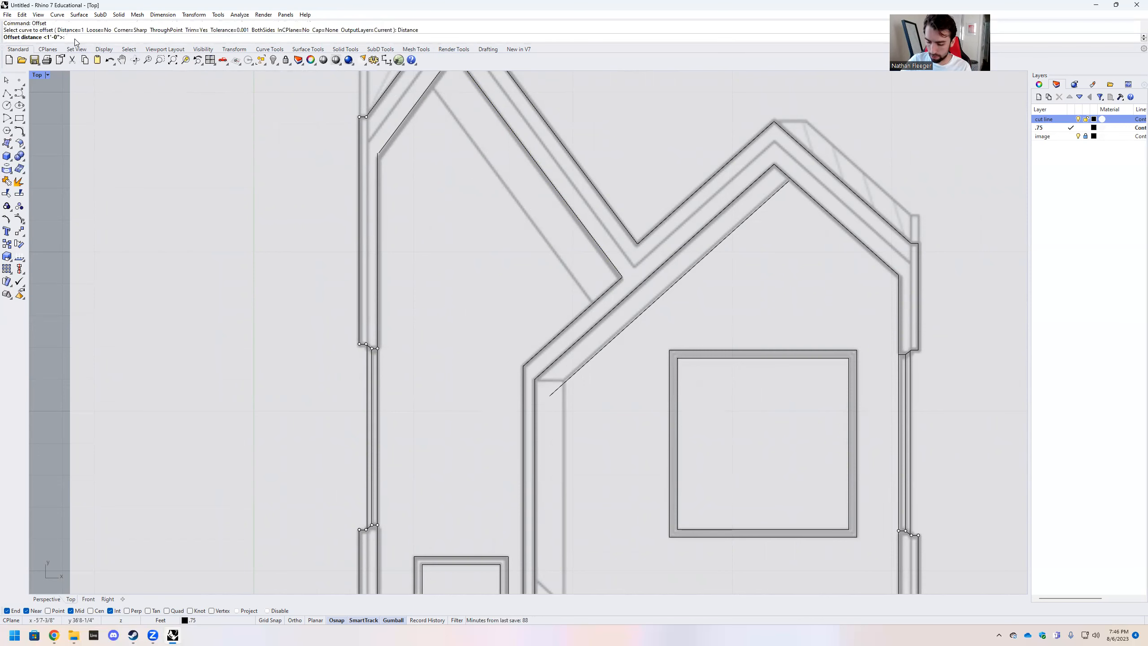
key(Return)
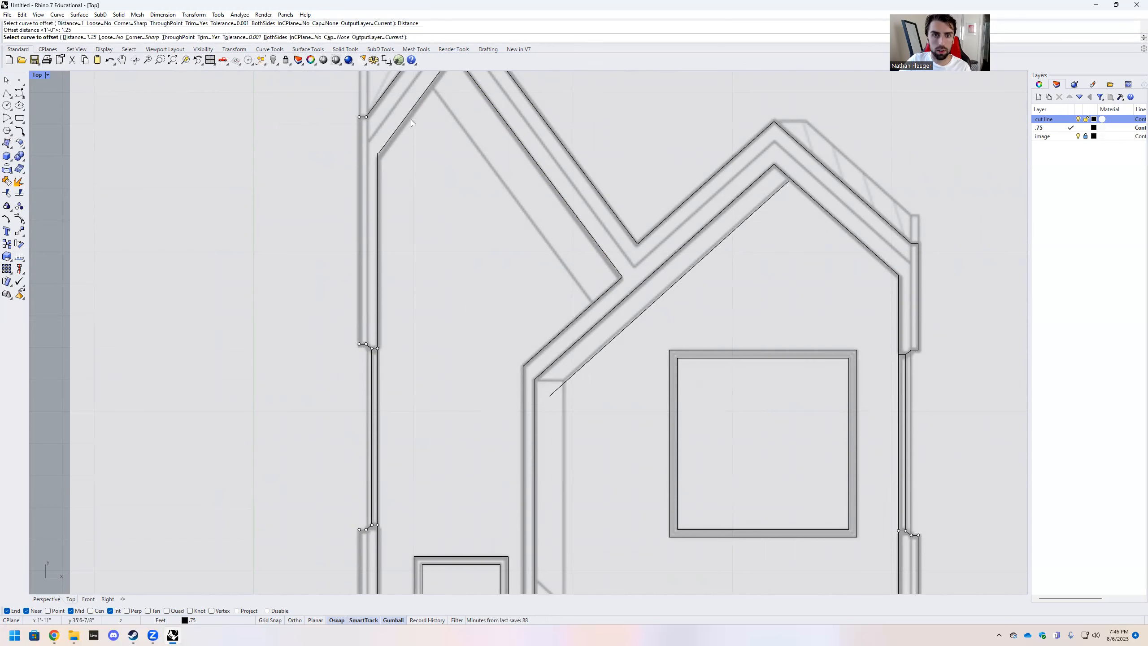
click(521, 141)
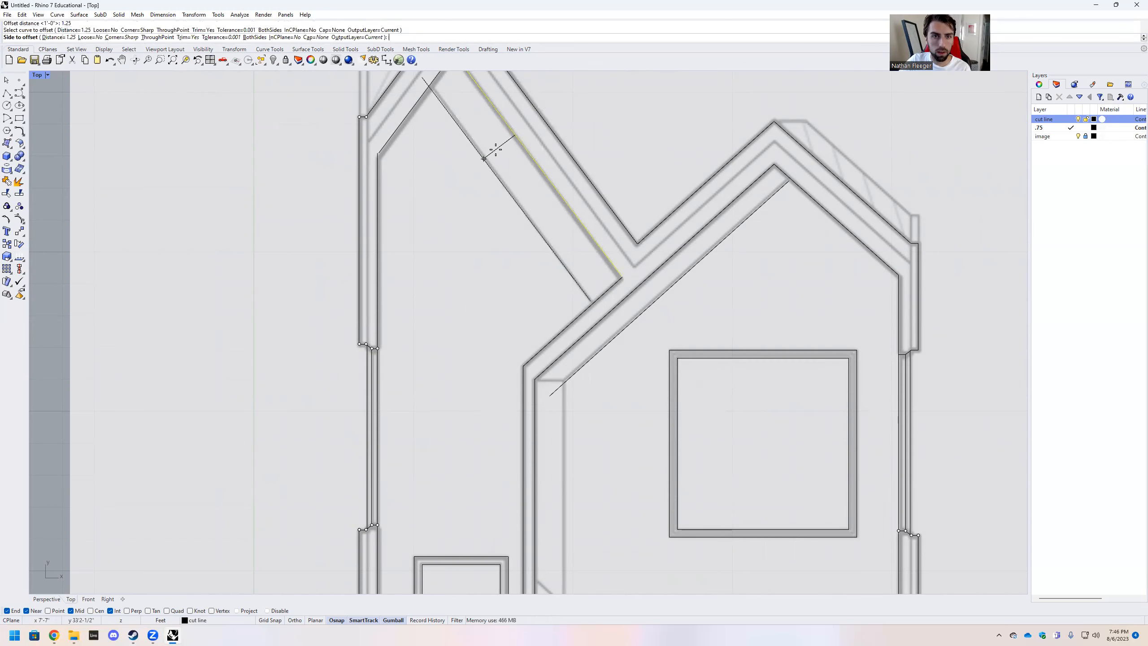
click(478, 169)
Measure the horizontal distance from the grey vertical reference line to the right room's inner left wall
scroll(561, 236, down, 5)
scroll(565, 302, up, 6)
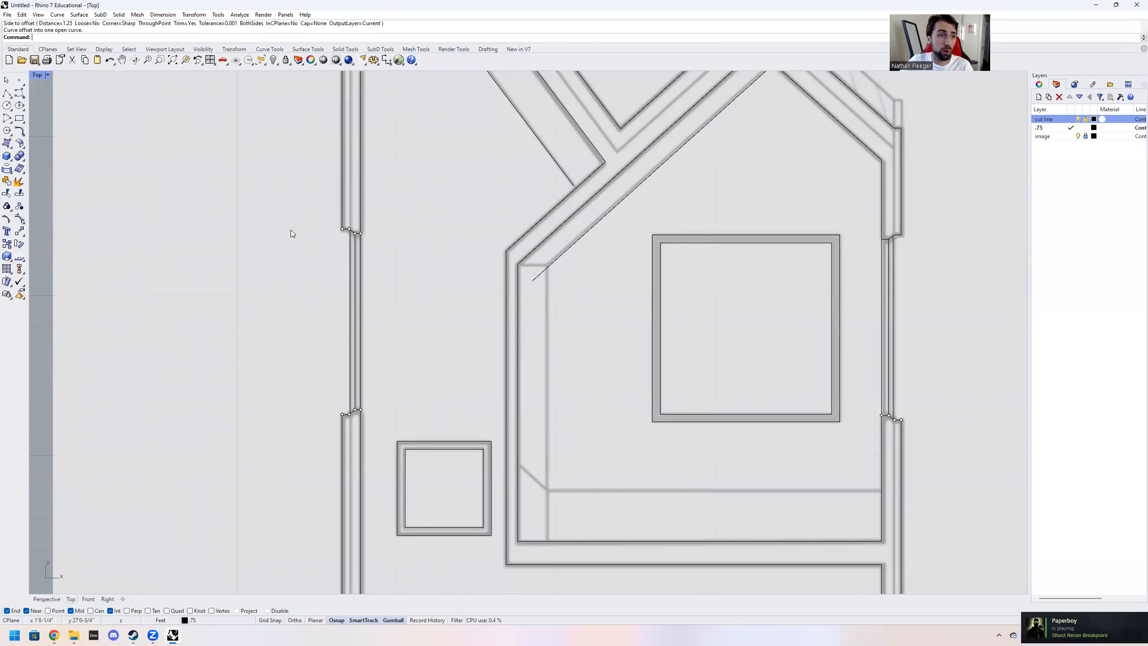
text(distance)
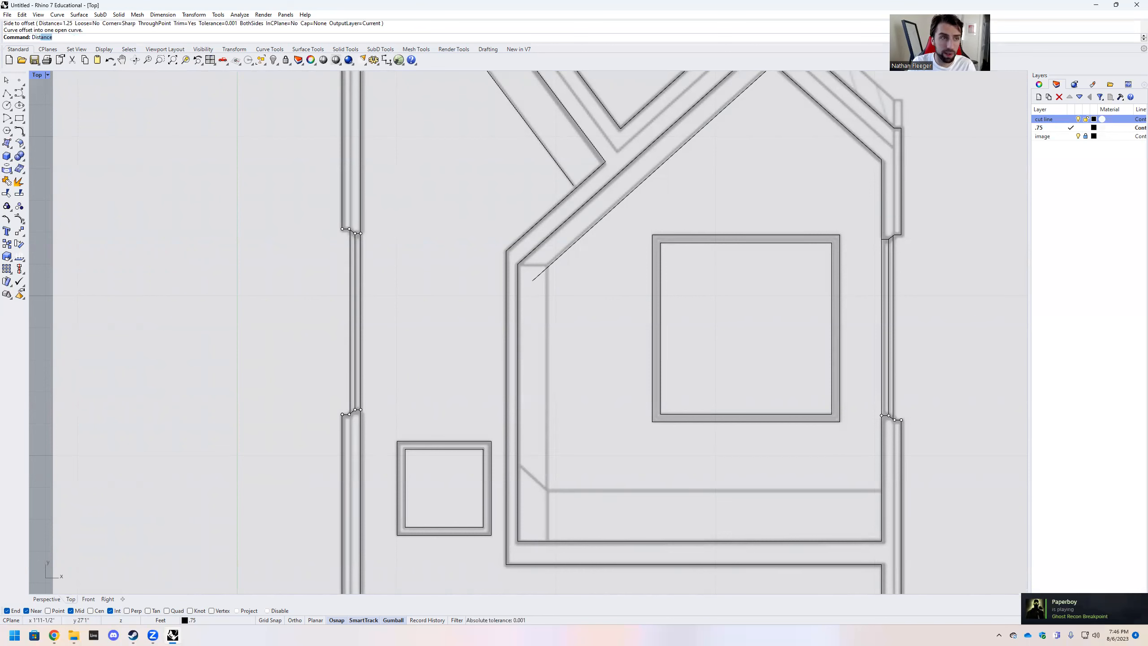
key(Return)
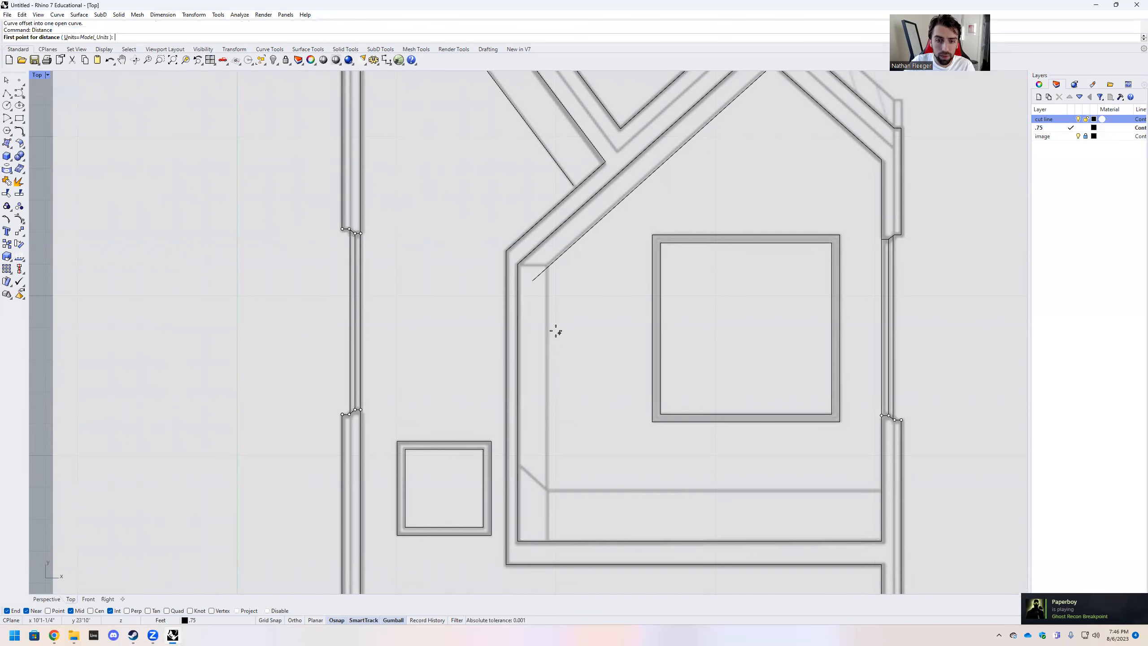
click(548, 312)
key(F8)
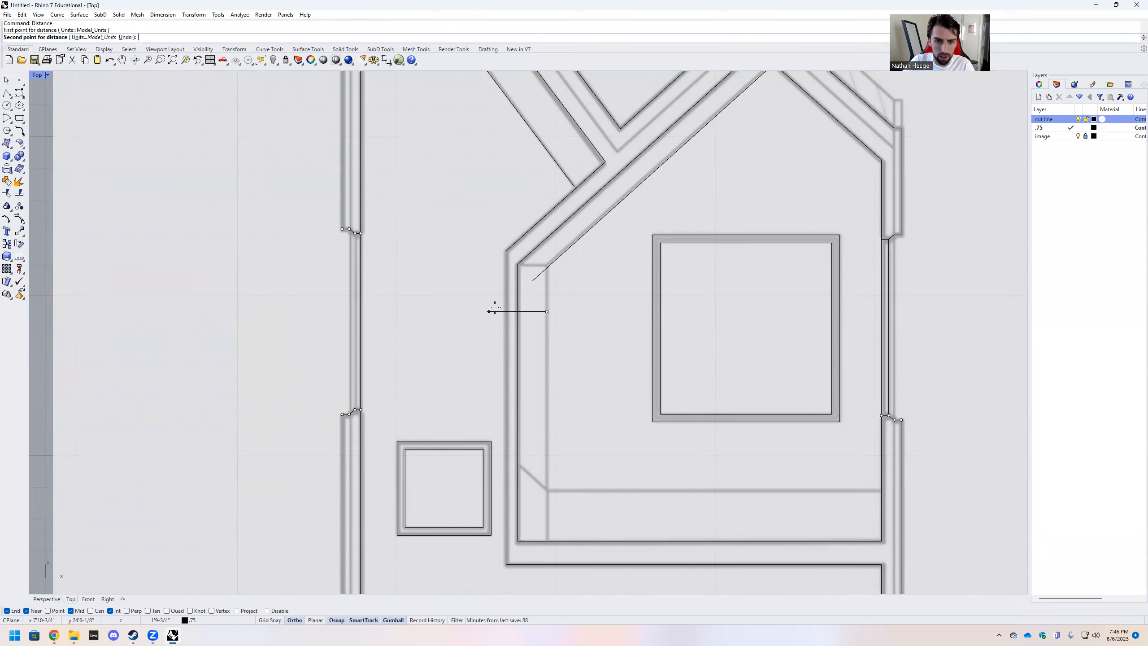
scroll(494, 310, up, 3)
shift+click(503, 299)
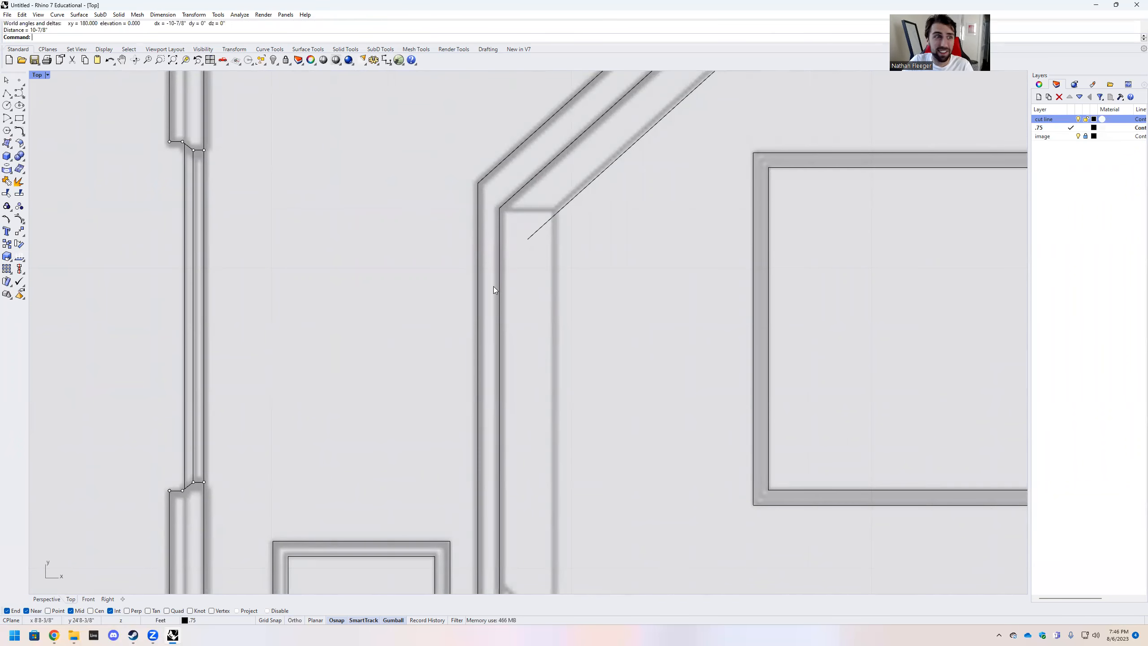
Try to offset the right room's inner left wall and floor curve inward by a distance of 1.25
scroll(493, 287, down, 5)
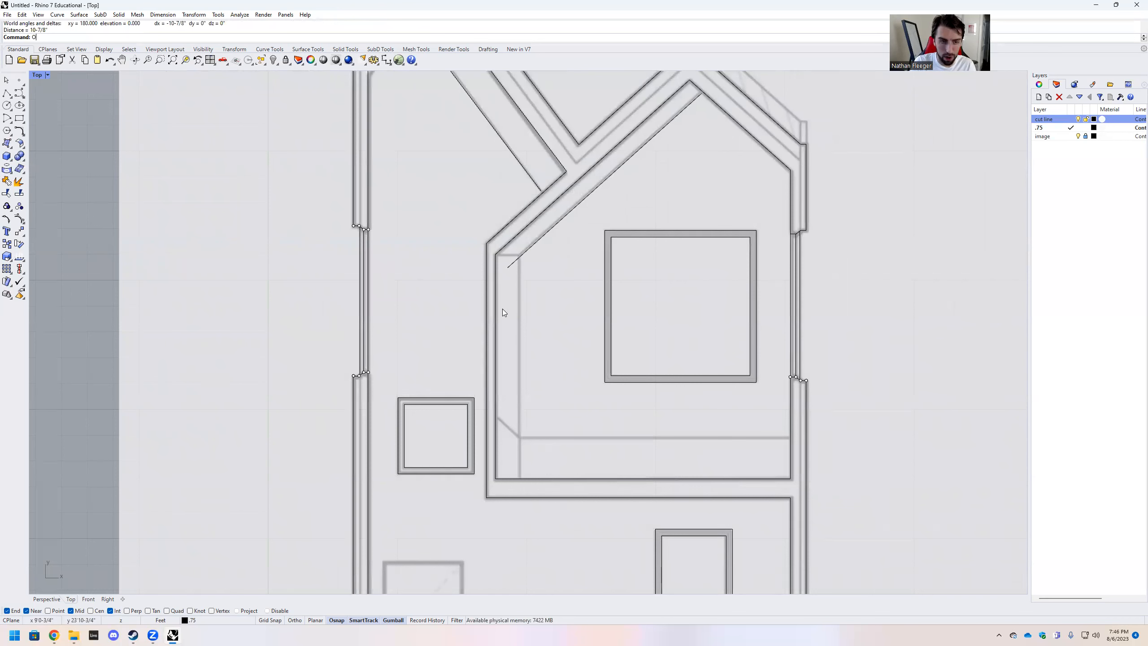
text(Off)
key(Return)
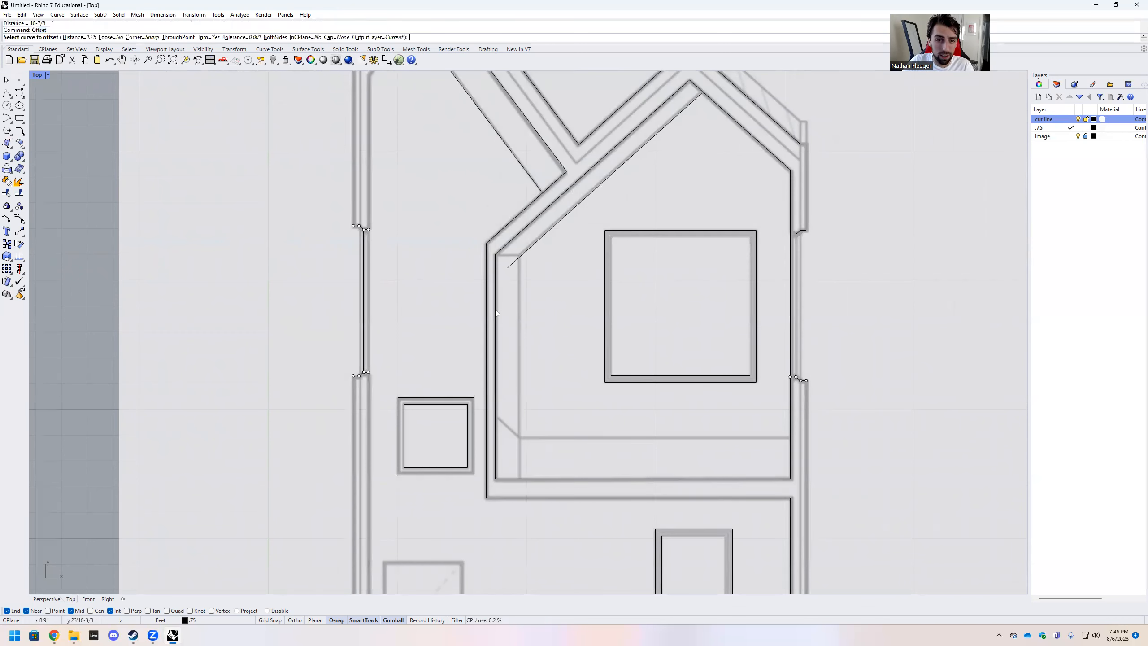
click(496, 312)
click(519, 309)
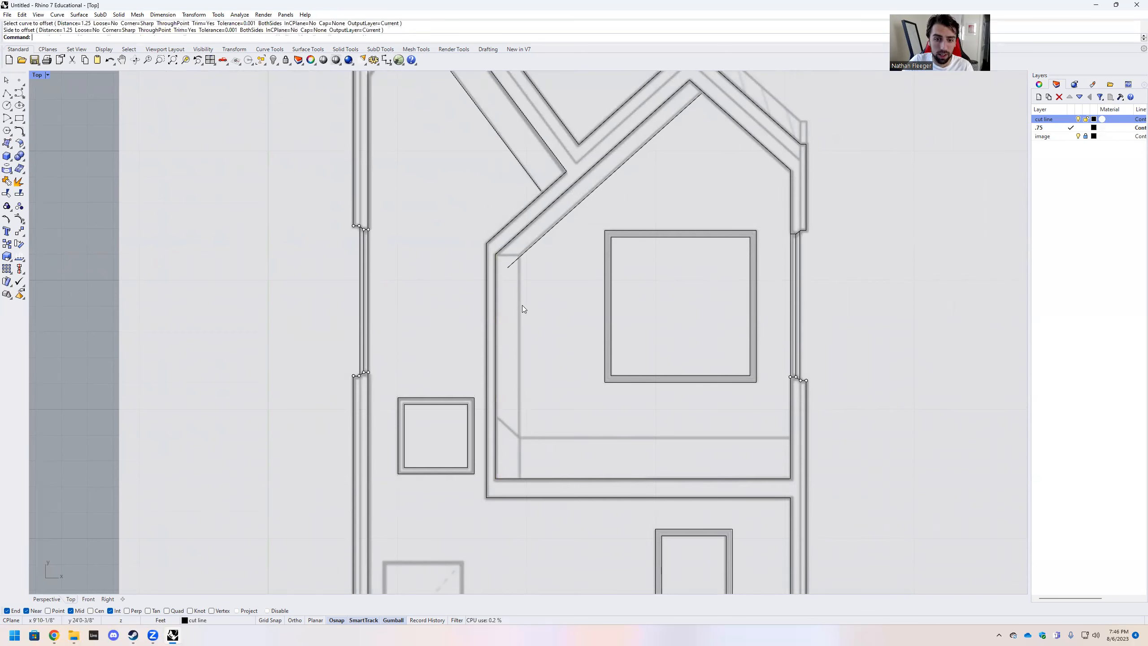
Offset the right room's inner left wall and floor curve inward by 11"
key(Return)
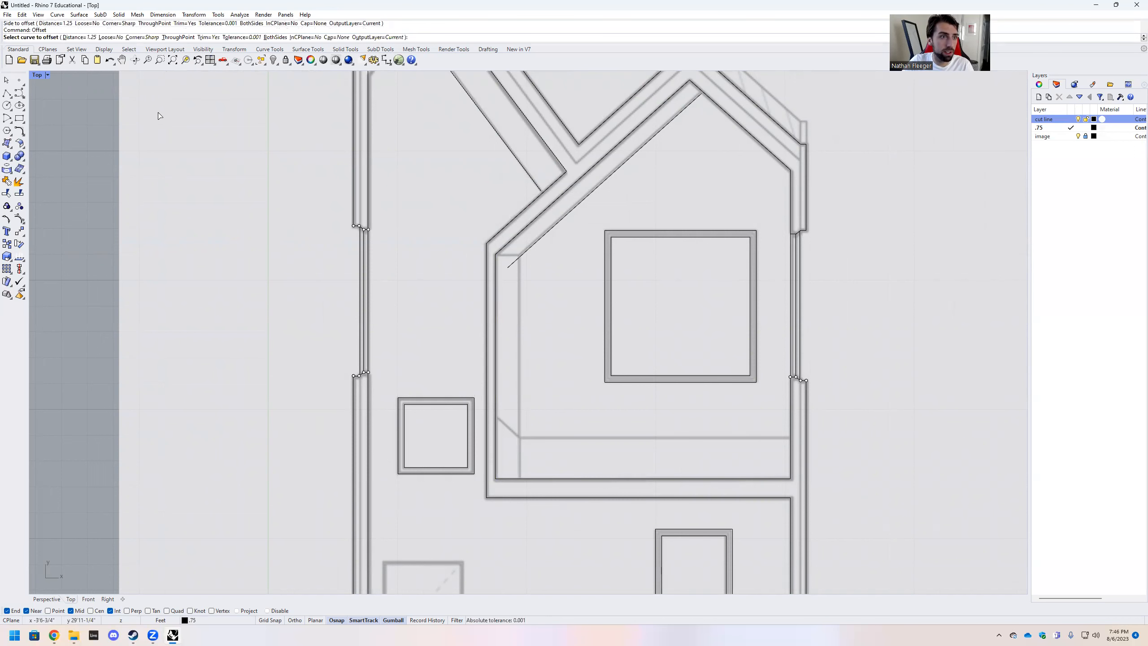
click(81, 38)
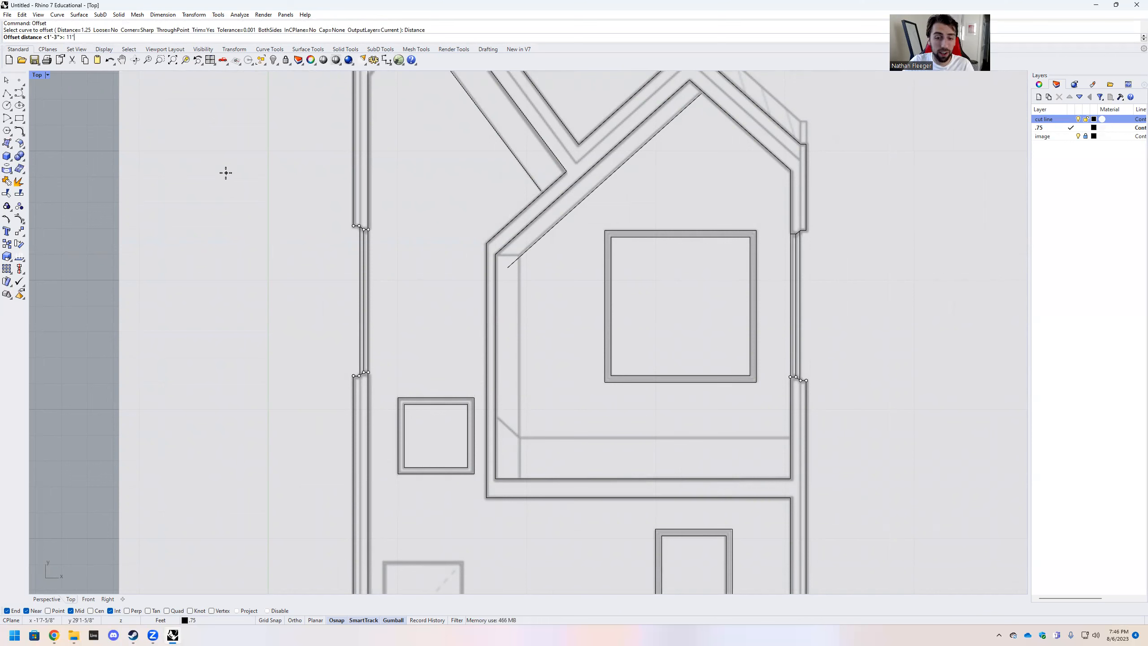
key(Return)
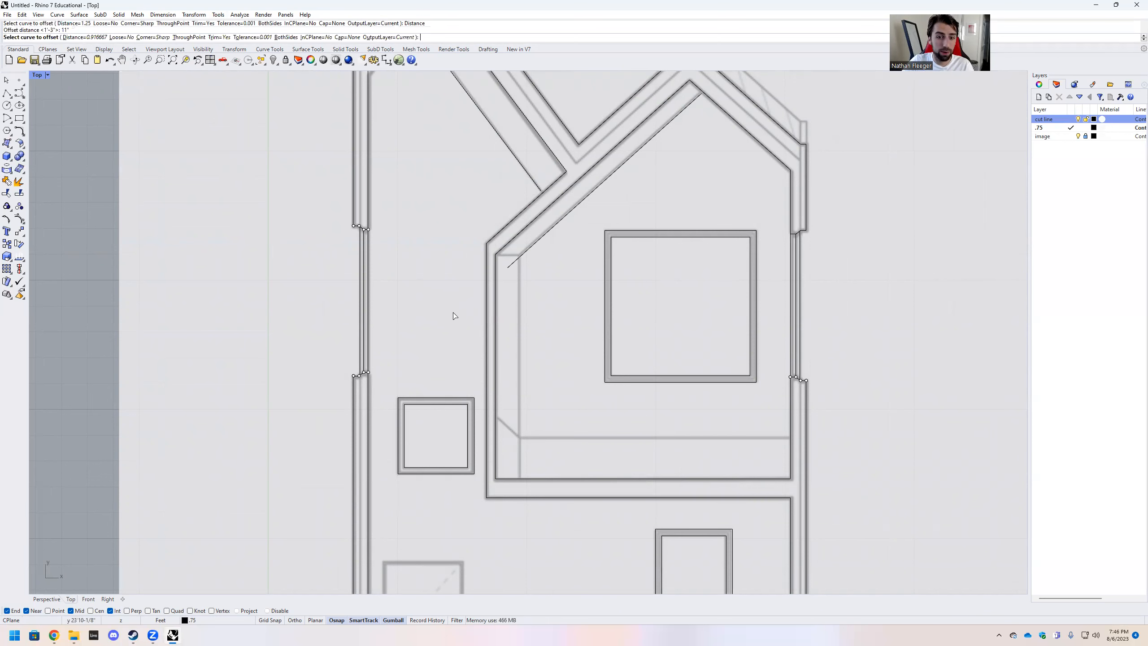
click(497, 322)
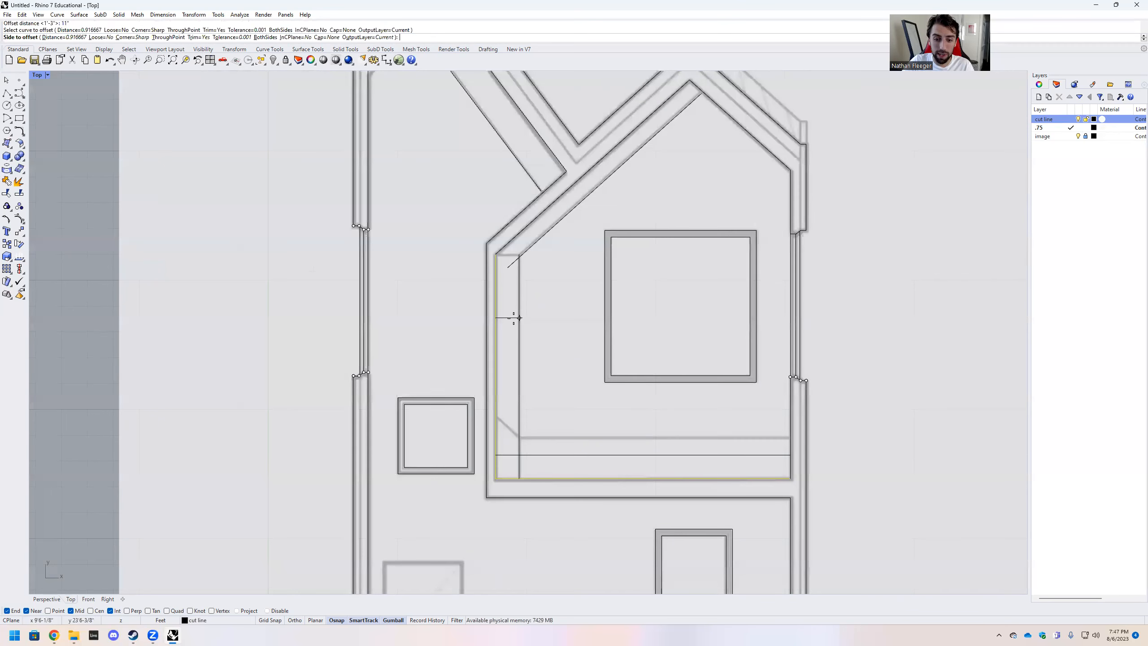
click(514, 318)
scroll(526, 352, up, 5)
scroll(513, 294, down, 5)
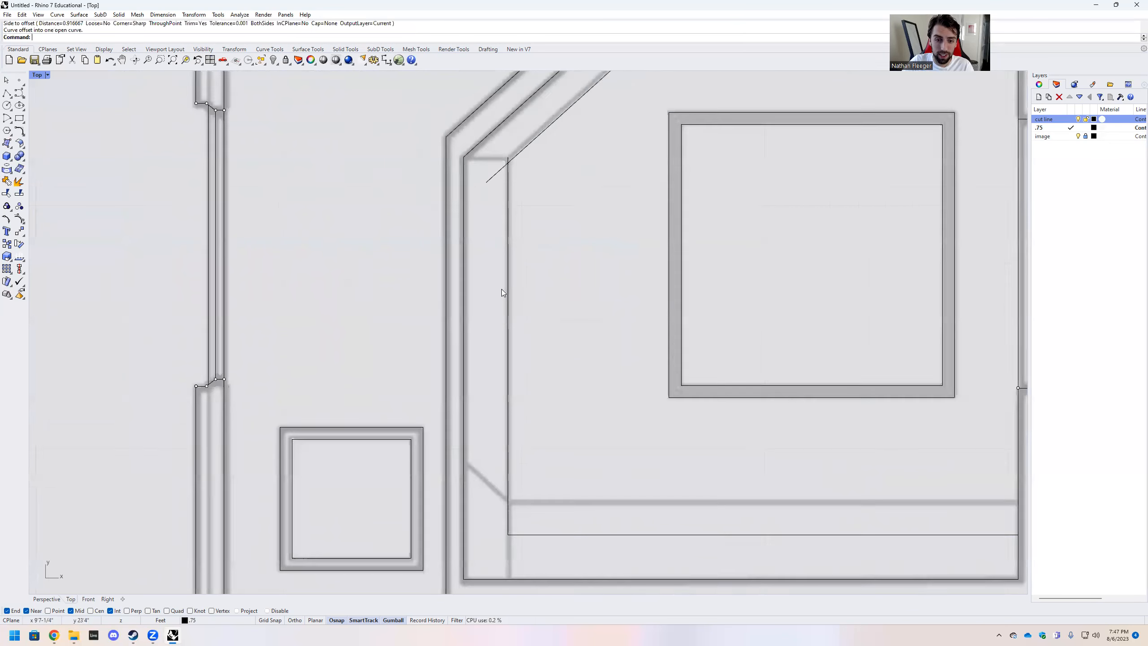
scroll(527, 385, up, 3)
click(447, 343)
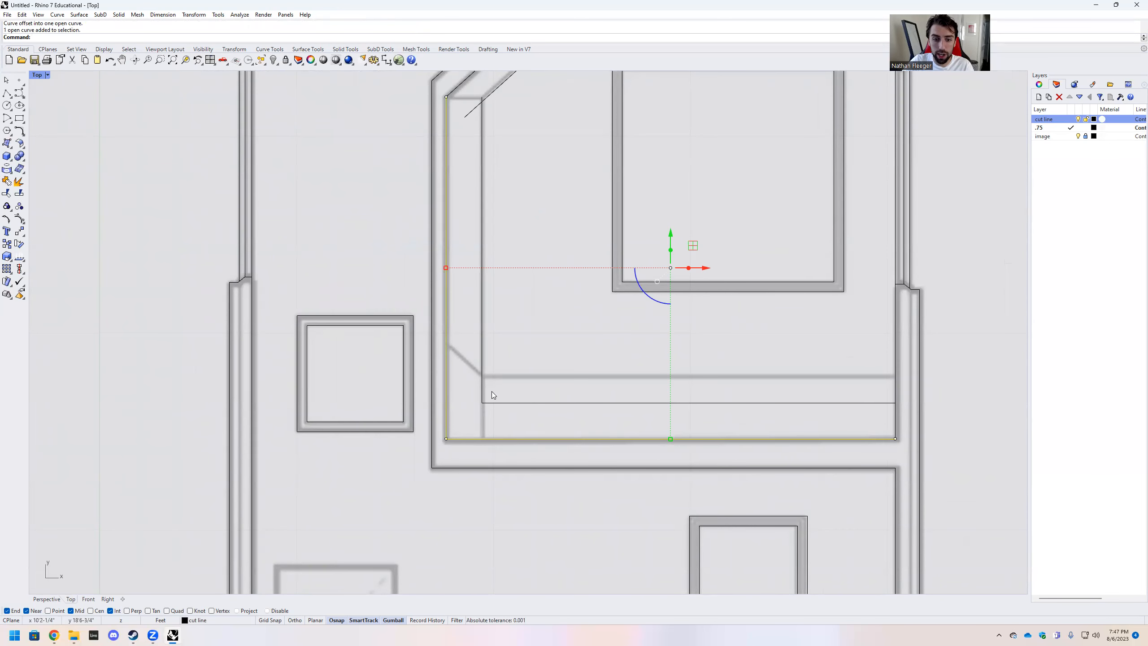
click(505, 402)
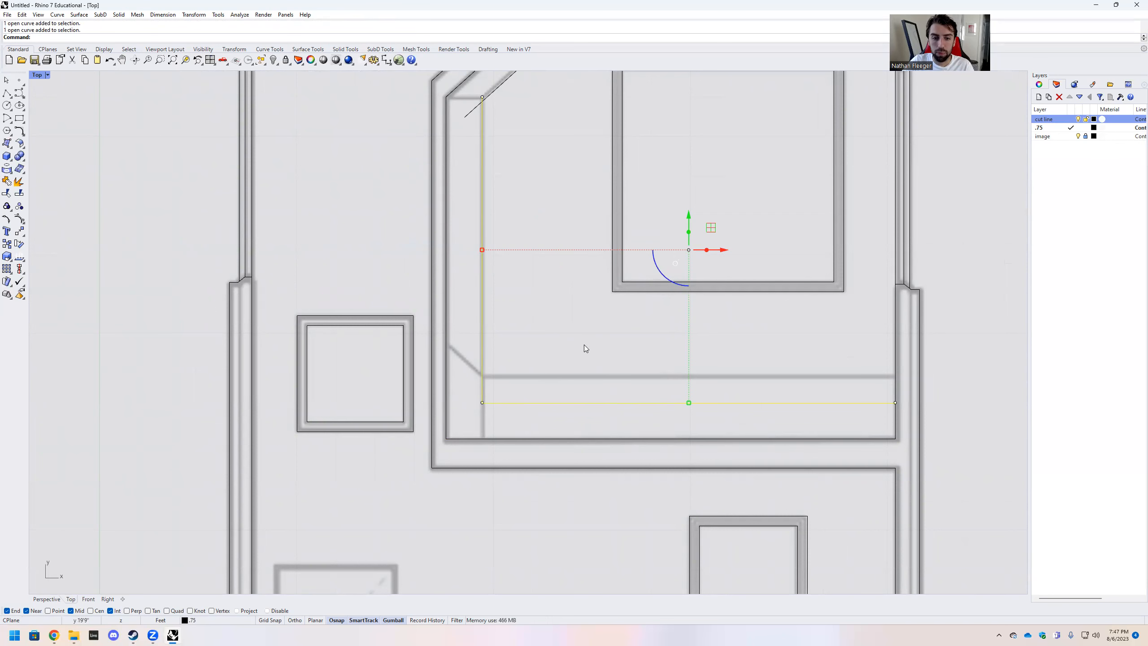
key(Escape)
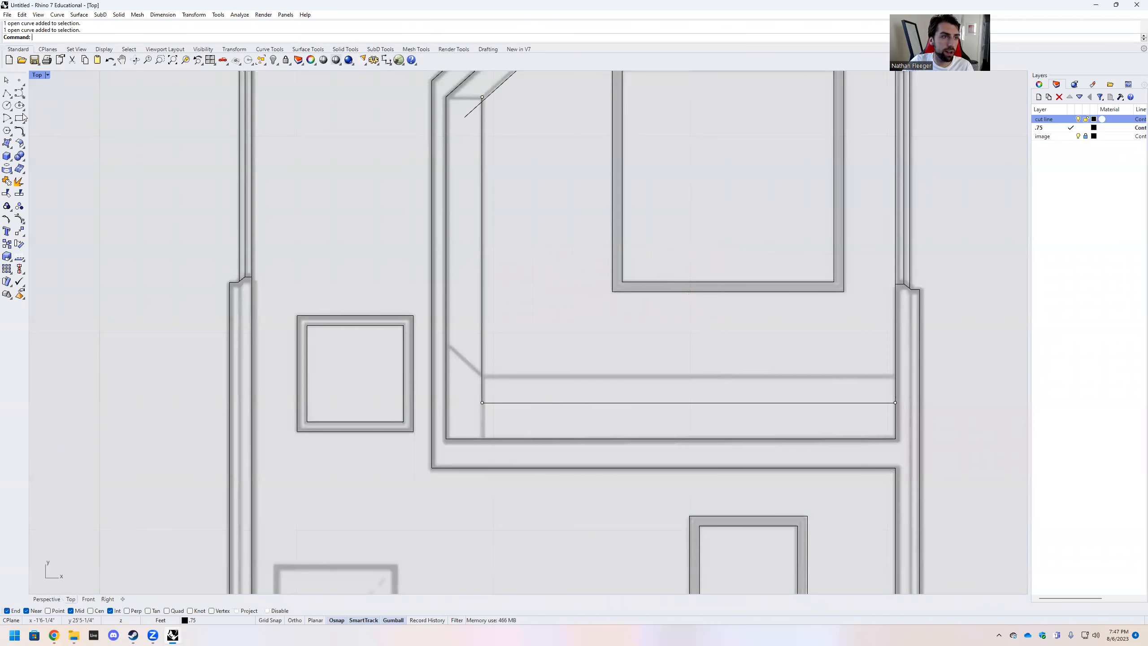
Trace a polyline from the right room's inner left wall diagonally to the offset wall line, then horizontally to the right wall
click(7, 93)
scroll(488, 380, up, 1)
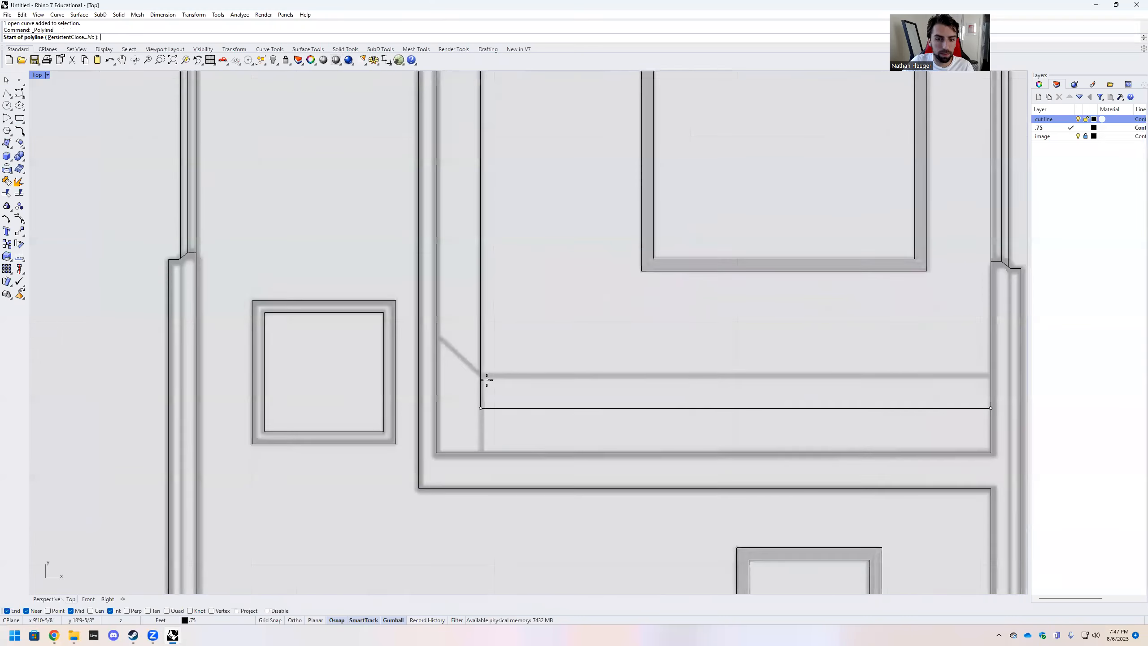
scroll(488, 380, up, 1)
click(424, 325)
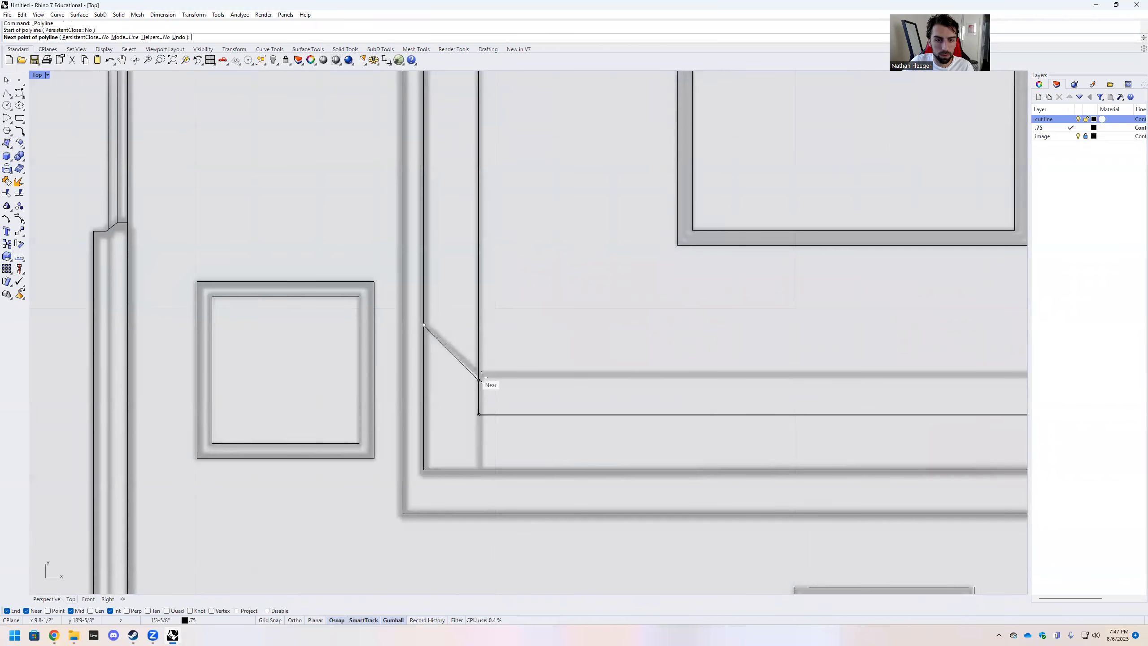
click(479, 378)
scroll(540, 373, down, 2)
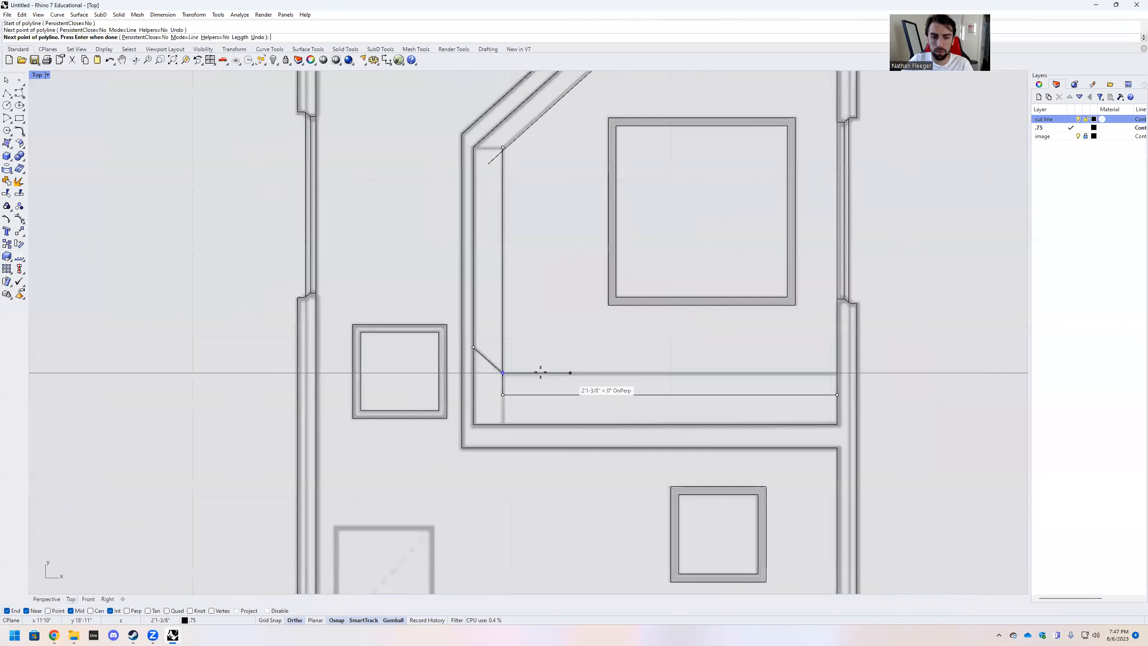
scroll(830, 375, up, 3)
click(846, 366)
key(Return)
scroll(708, 315, down, 4)
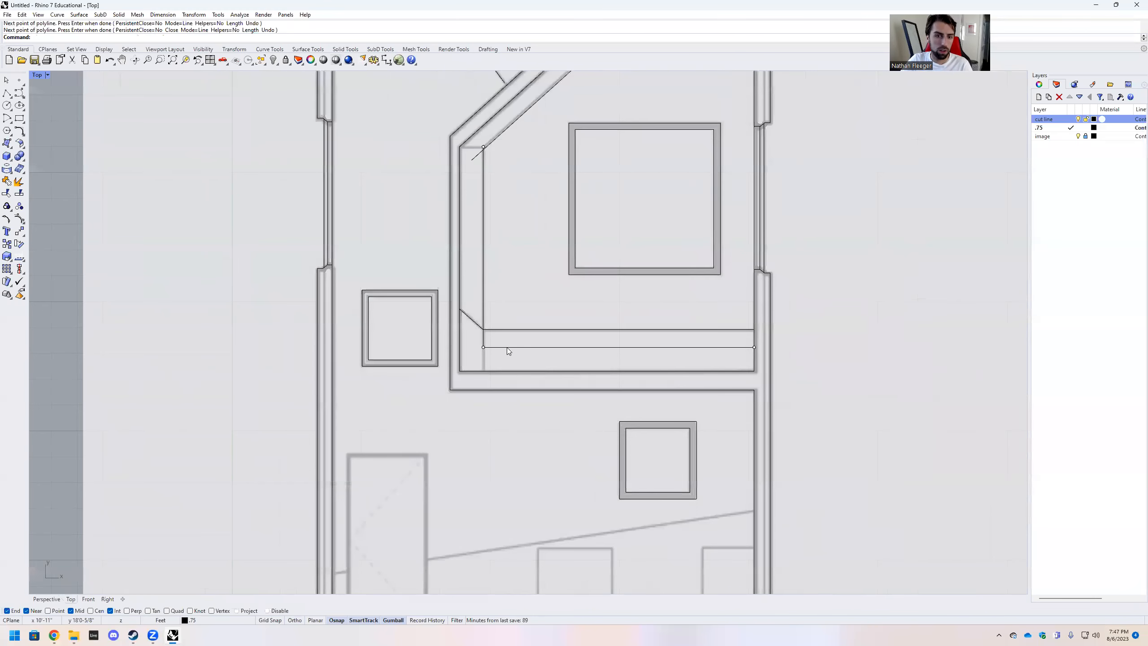
Trace the left gable's raised outline as a polyline: up from the outer eave corner, across the narrow top, and up the slope
scroll(492, 345, up, 4)
scroll(507, 377, down, 1)
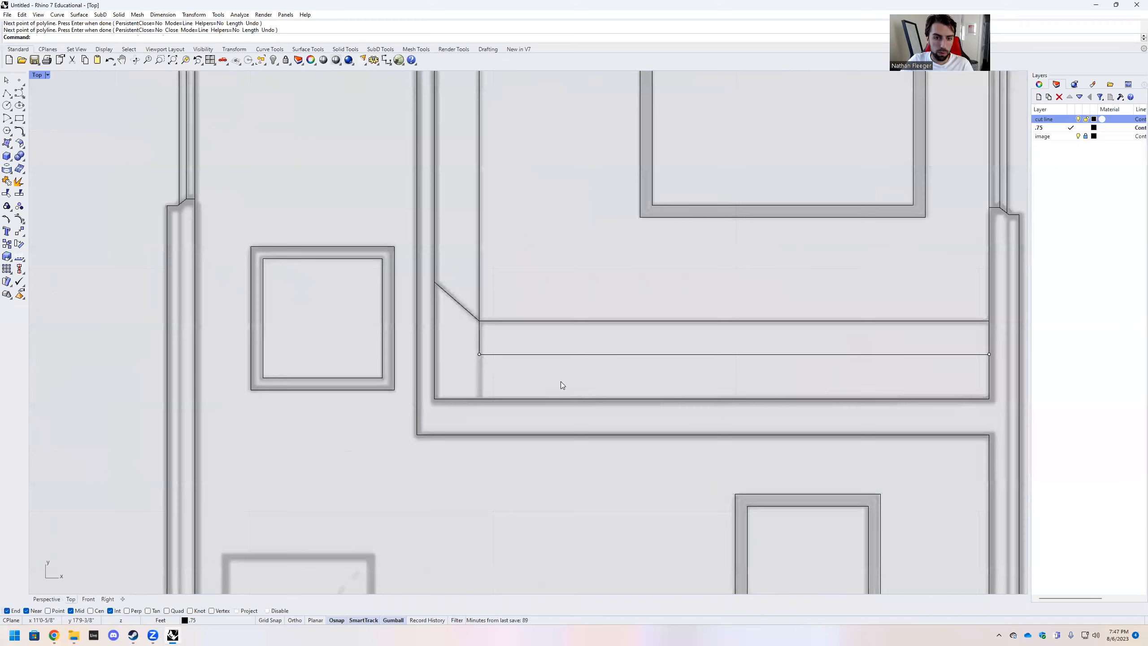
scroll(529, 362, down, 4)
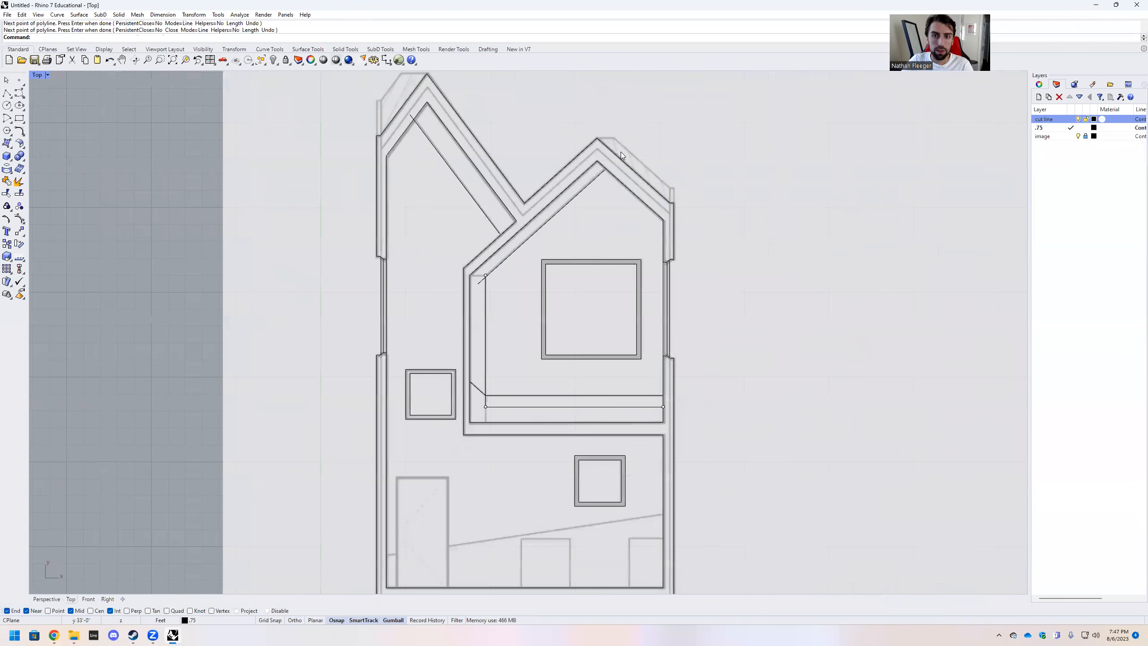
scroll(621, 152, up, 2)
scroll(507, 275, down, 1)
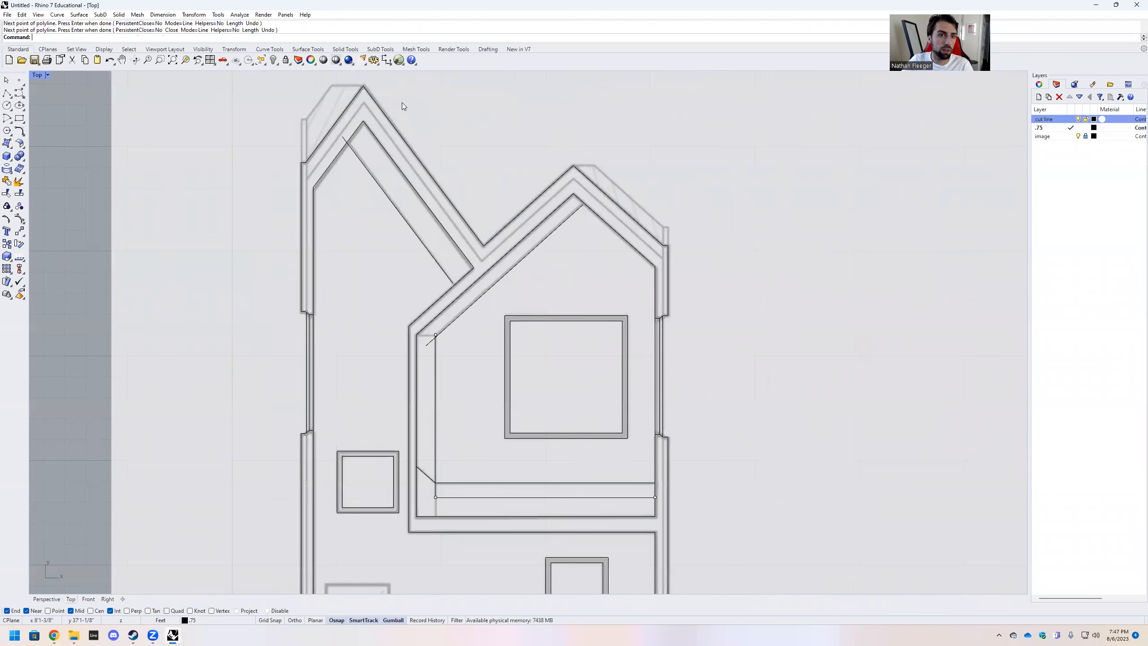
scroll(400, 105, up, 1)
click(6, 93)
click(278, 176)
key(F8)
scroll(278, 146, down, 1)
scroll(278, 145, up, 3)
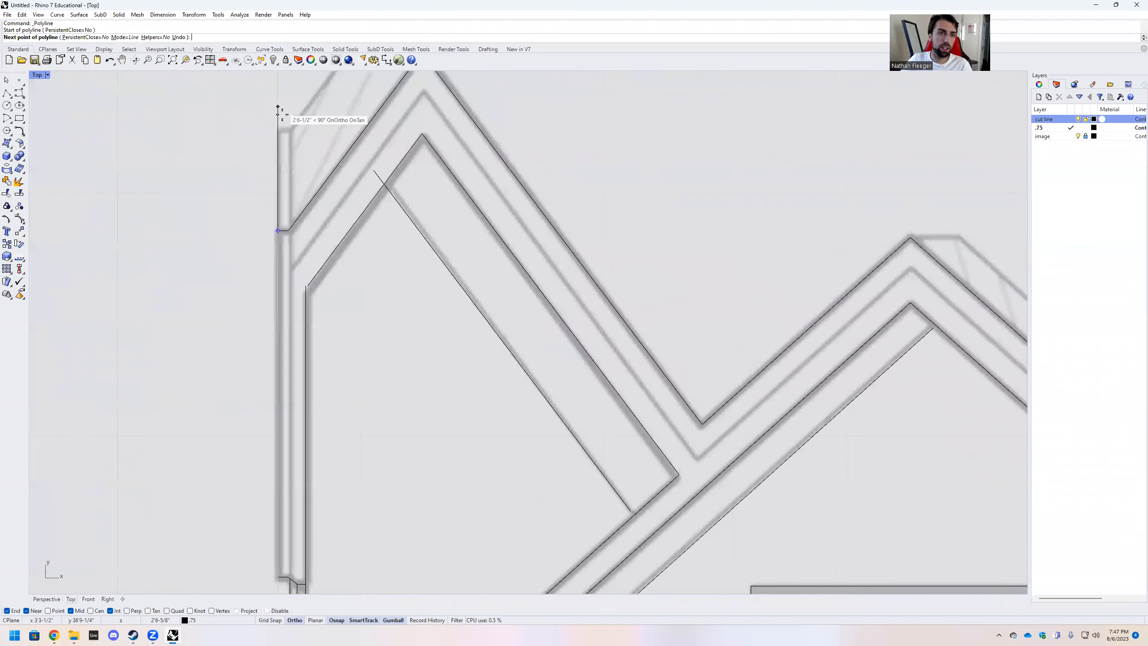
click(274, 150)
key(F8)
click(289, 151)
scroll(307, 205, down, 3)
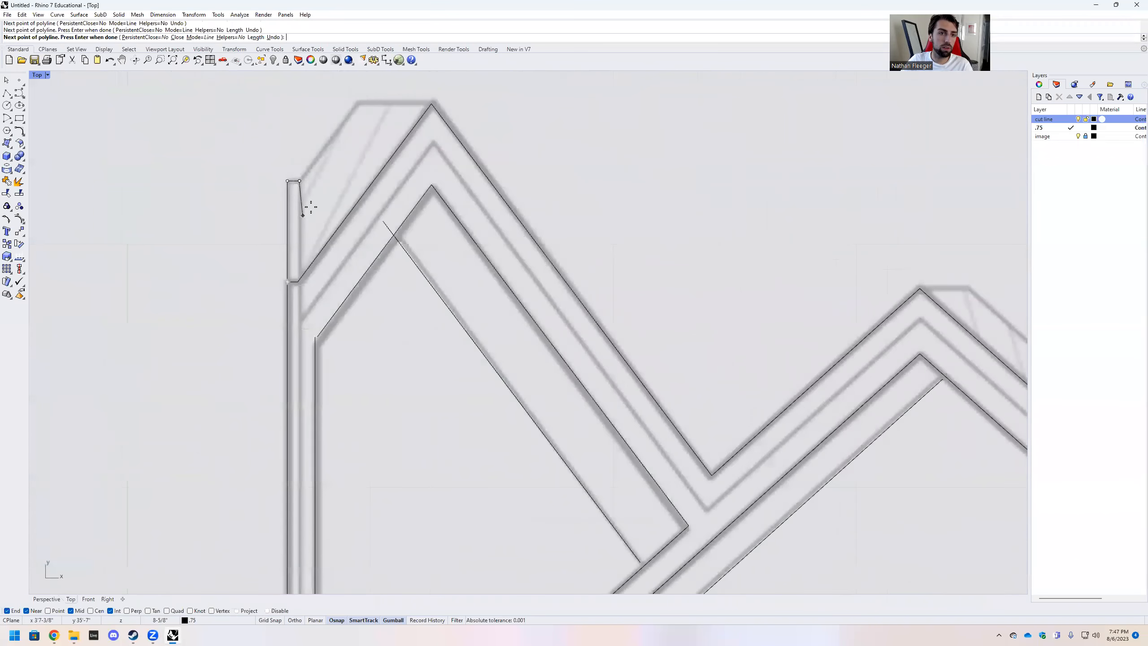
scroll(334, 143, up, 1)
click(335, 139)
key(F8)
key(F8)
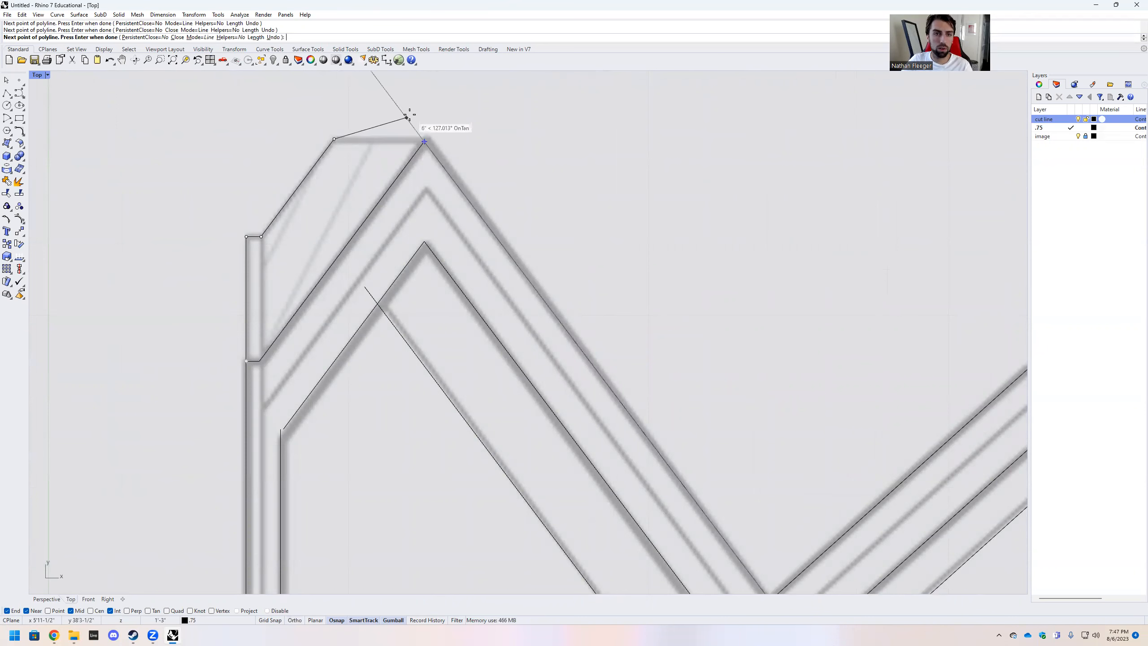
key(Return)
key(Return)
click(424, 142)
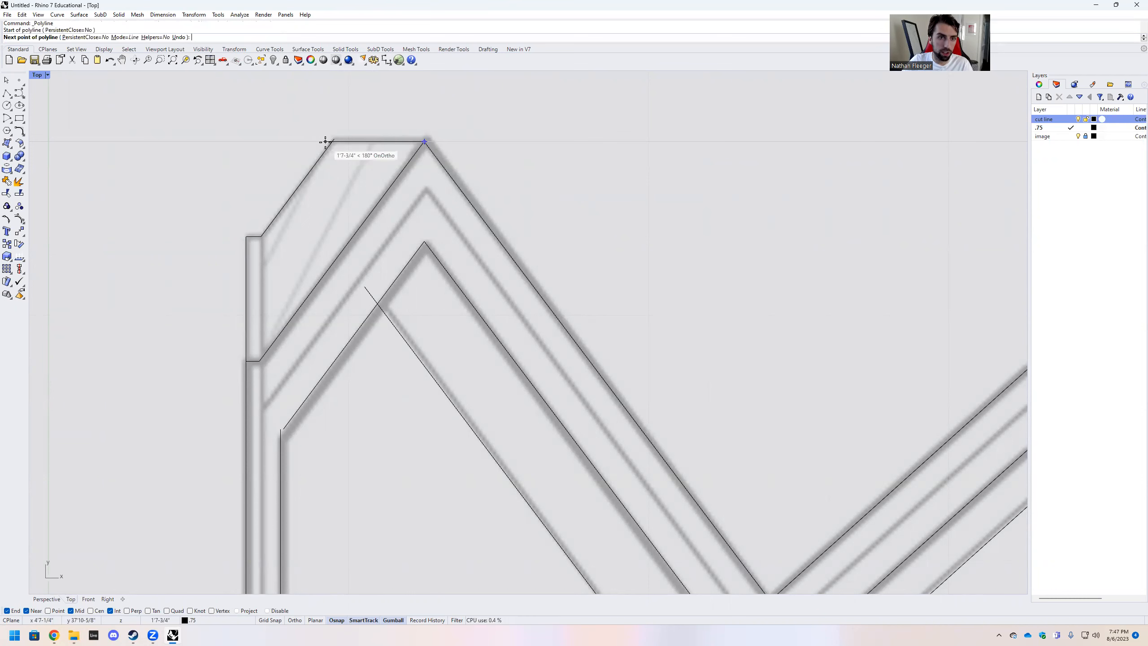
key(Escape)
key(Return)
scroll(422, 124, up, 2)
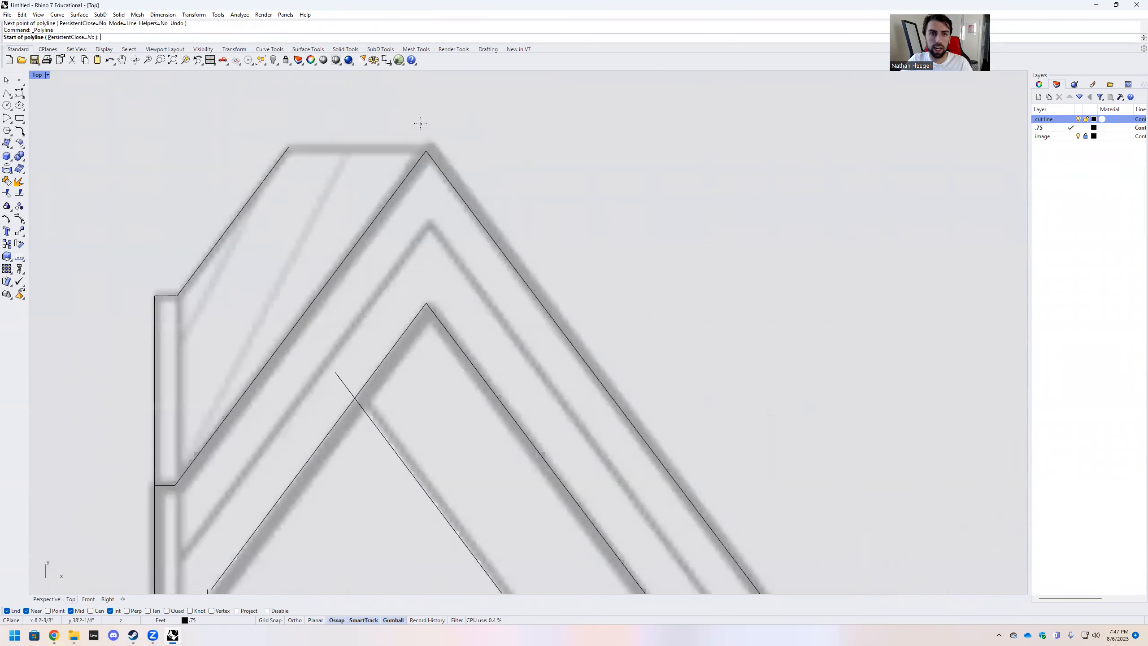
click(425, 158)
scroll(294, 161, up, 2)
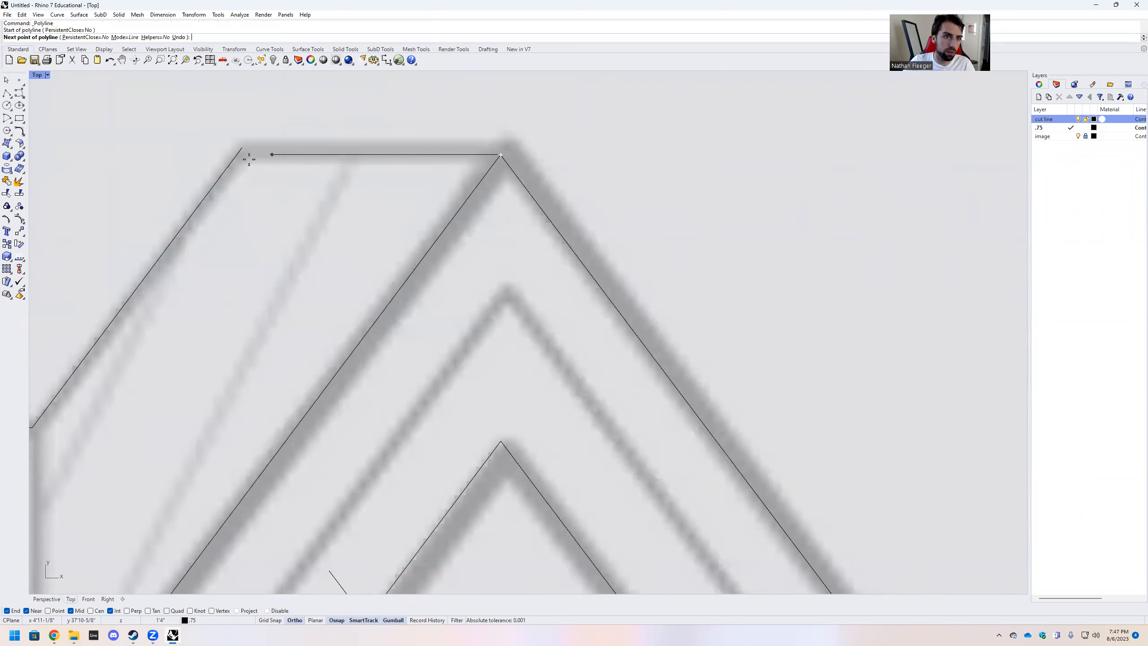
click(236, 153)
key(Escape)
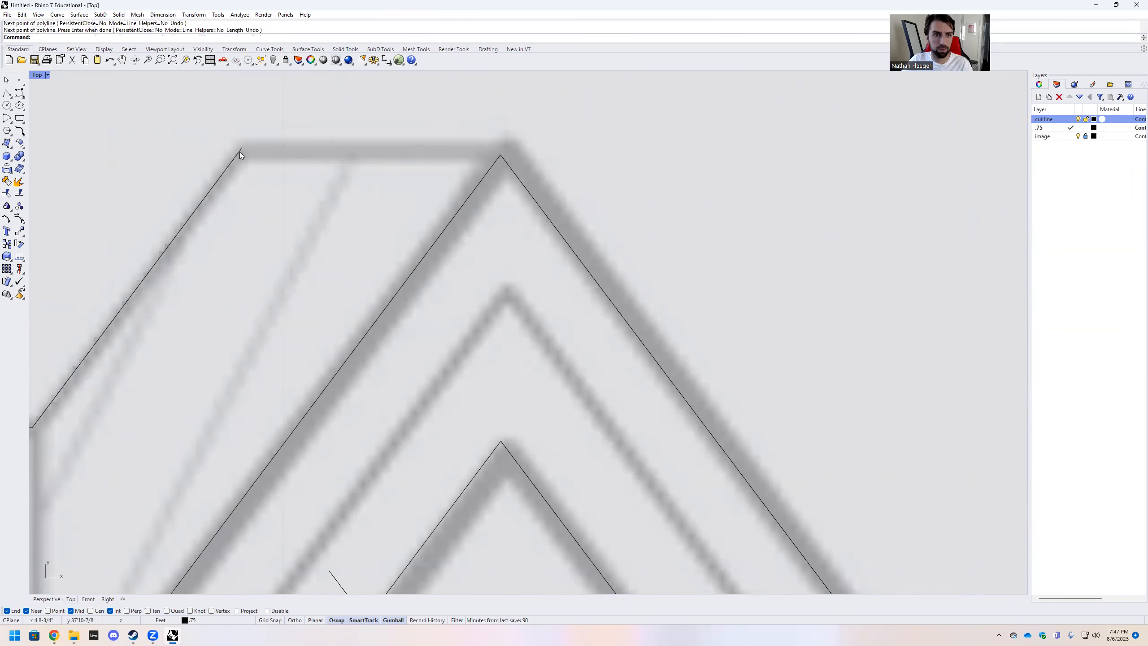
Draw a horizontal line from the left gable's outer peak to the upper end of the raised slope
key(Return)
click(501, 154)
click(239, 154)
key(Return)
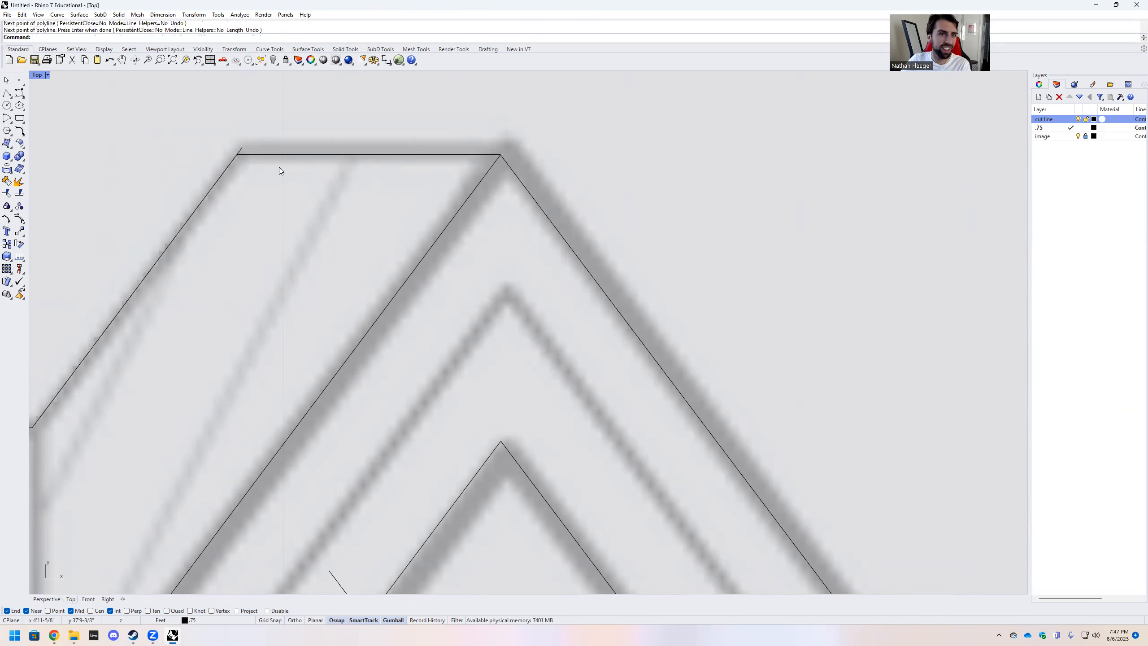
Extend the left gable's offset inner slope to the slanted line at the valley, also picking the inner left wall as a boundary
scroll(279, 166, down, 6)
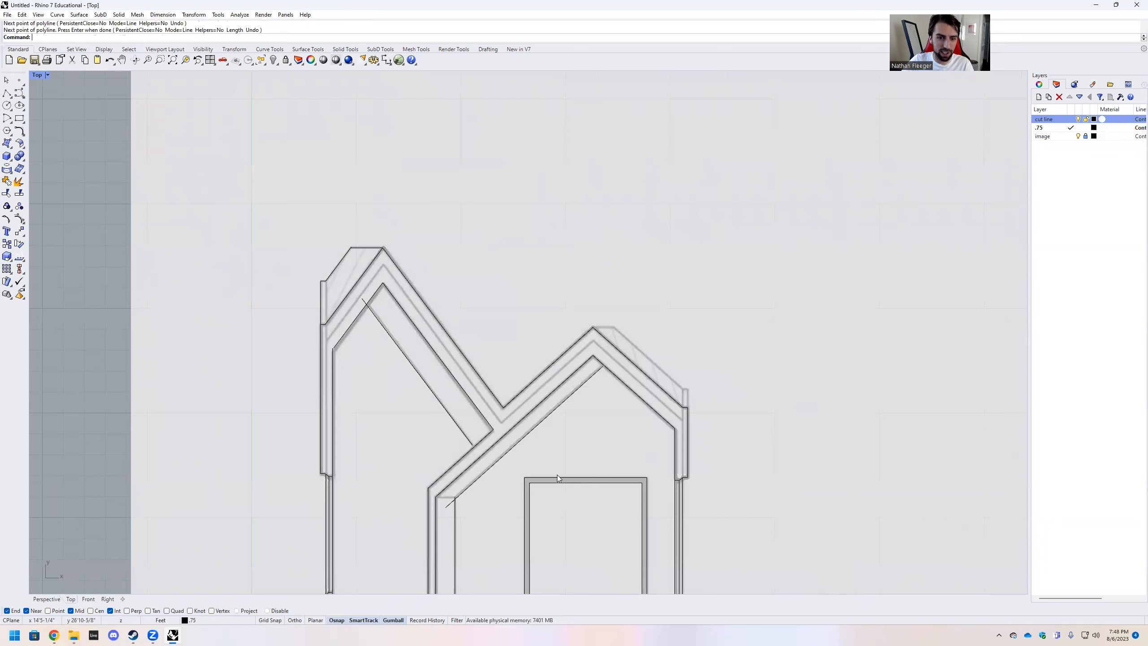
scroll(489, 526, down, 2)
scroll(489, 526, up, 6)
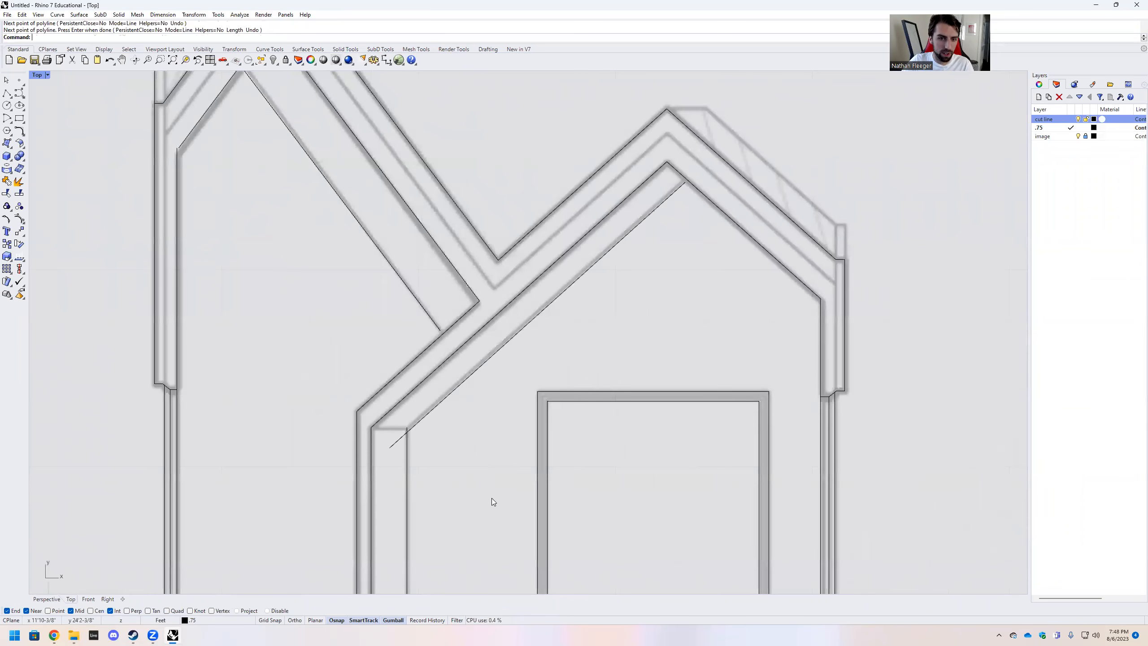
scroll(489, 483, down, 3)
scroll(441, 393, up, 5)
text(Extend)
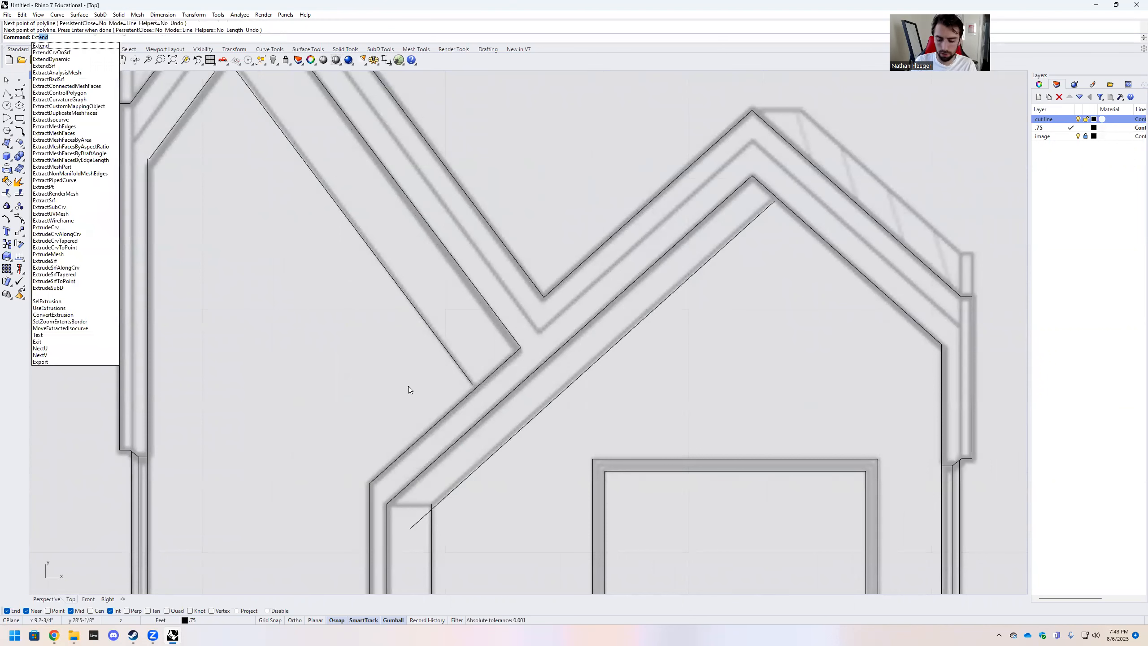
key(Return)
click(460, 406)
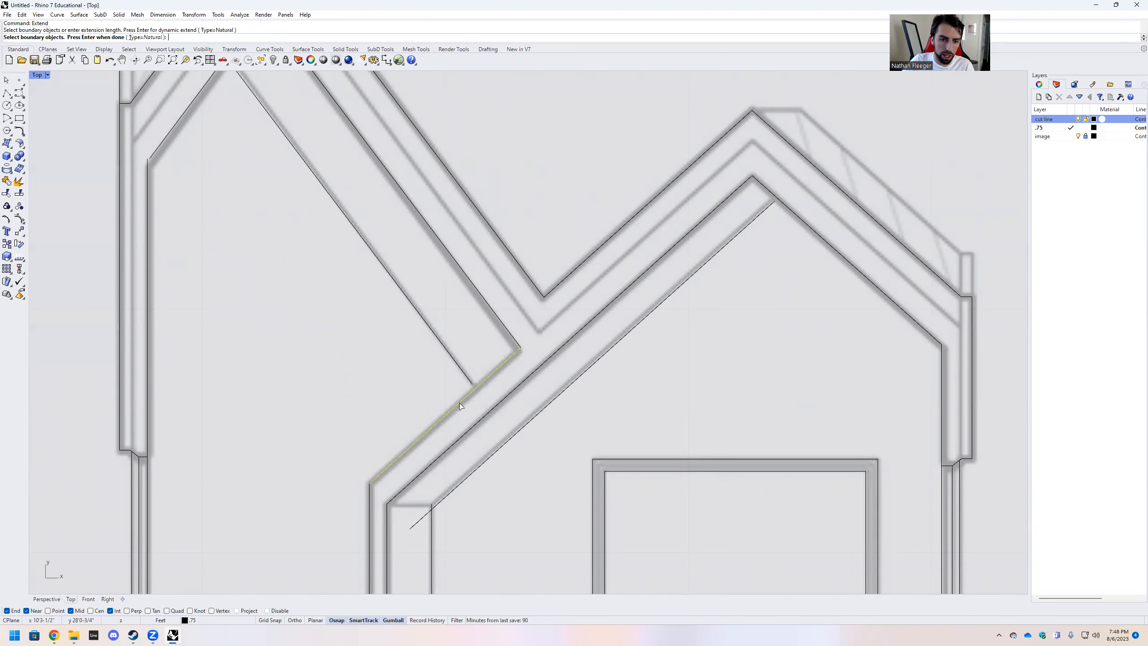
click(466, 379)
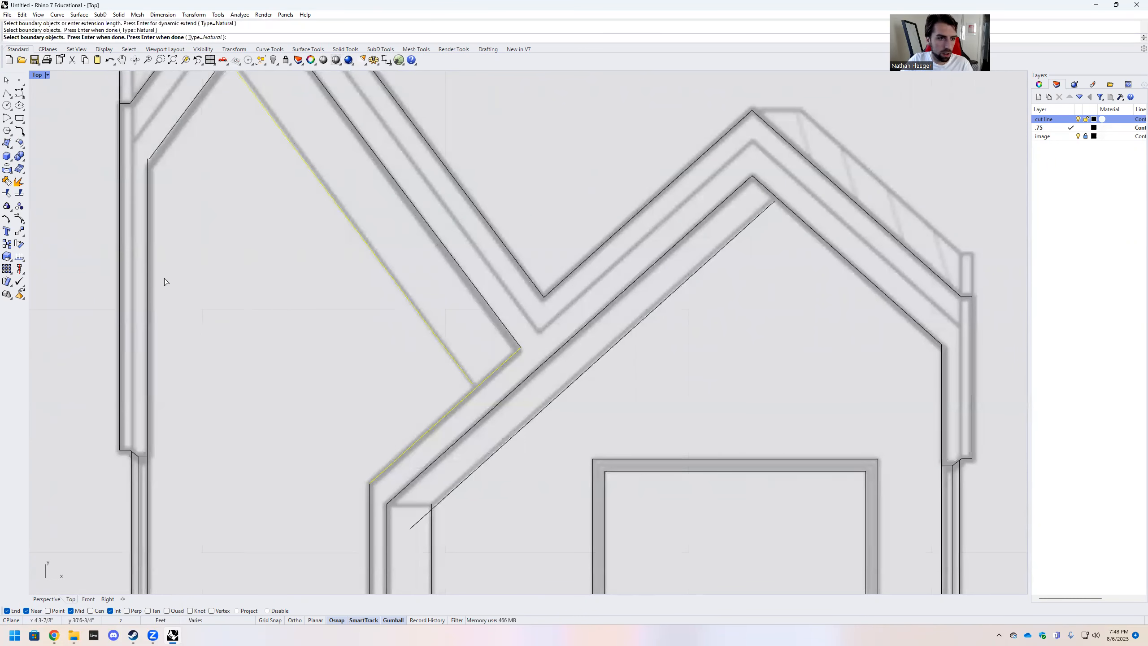
click(147, 278)
click(450, 358)
key(Return)
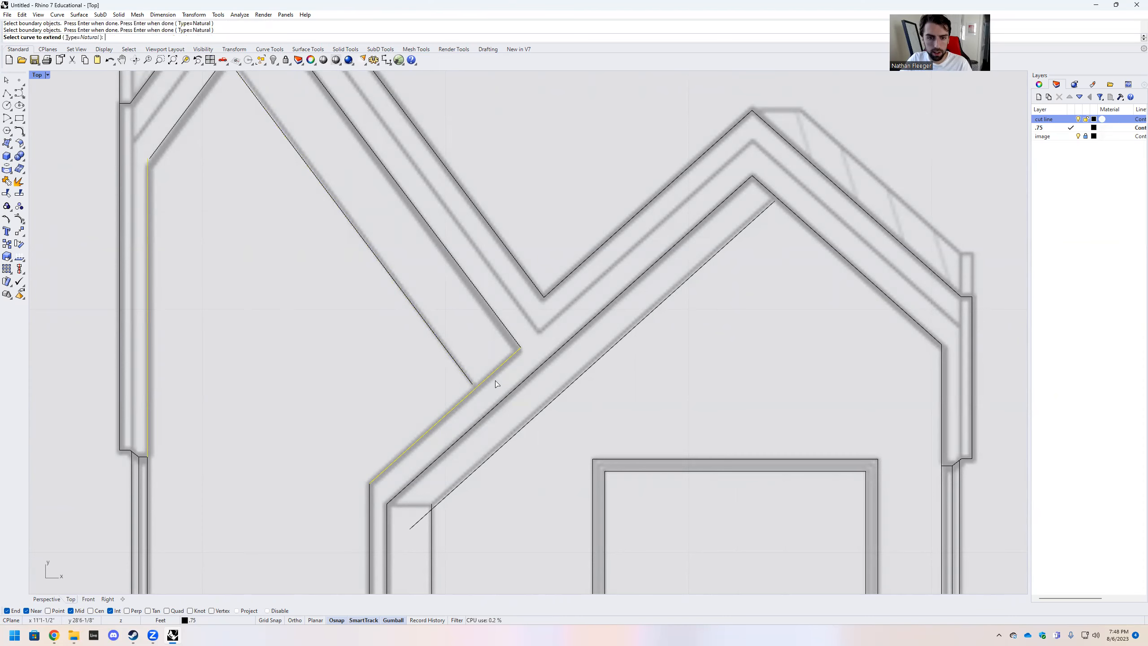
scroll(485, 376, up, 4)
click(466, 386)
scroll(583, 395, down, 6)
Extend the lower end of the left gable's inner left roof slope to the inner left wall
scroll(599, 407, down, 4)
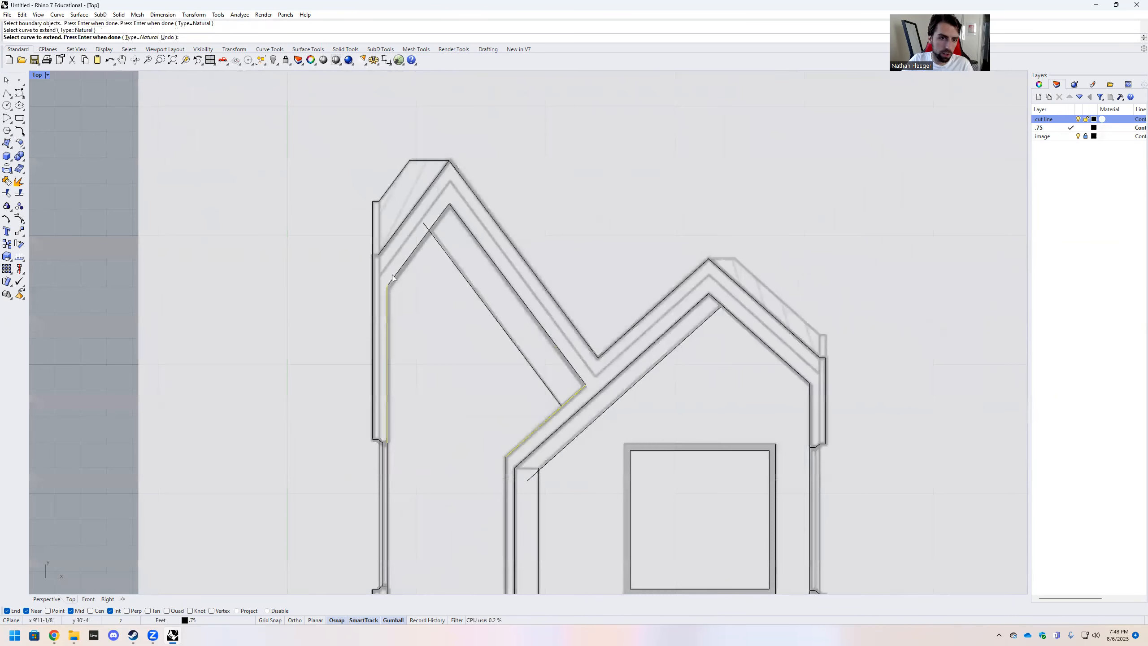
scroll(394, 279, up, 8)
click(397, 289)
scroll(441, 331, down, 2)
scroll(444, 331, down, 3)
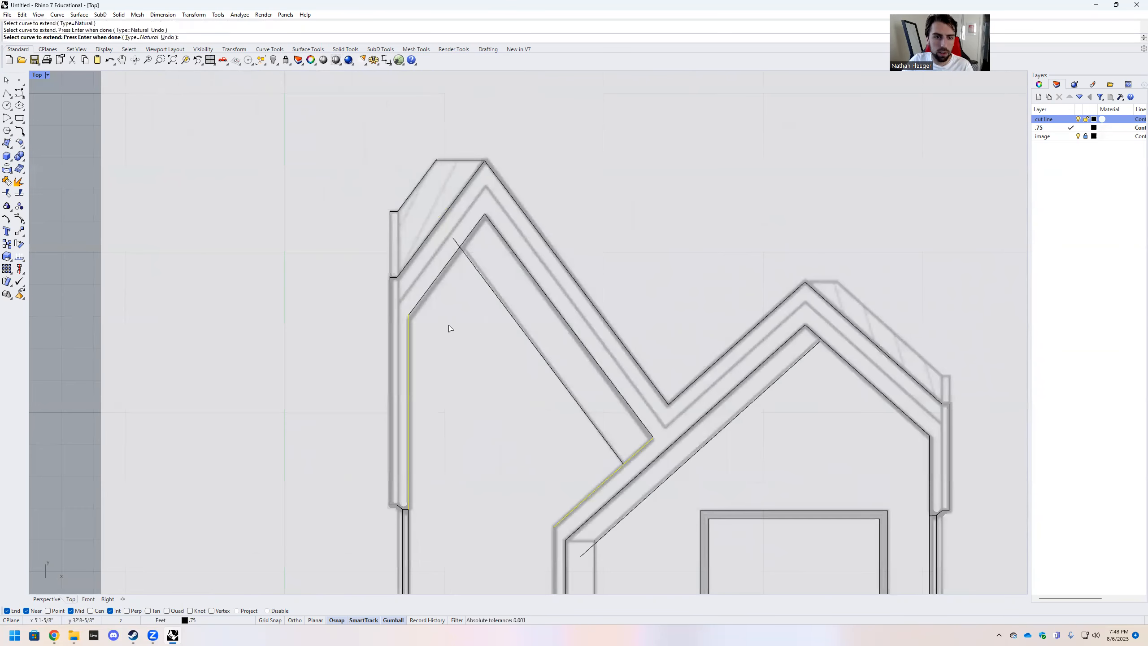
scroll(449, 327, down, 2)
key(Return)
Trim the raised slope's overshoot above the horizontal line at the left gable's top corner, using the surrounding curves as cutters
drag(626, 508, 339, 168)
text(Tr)
key(Return)
scroll(452, 195, up, 5)
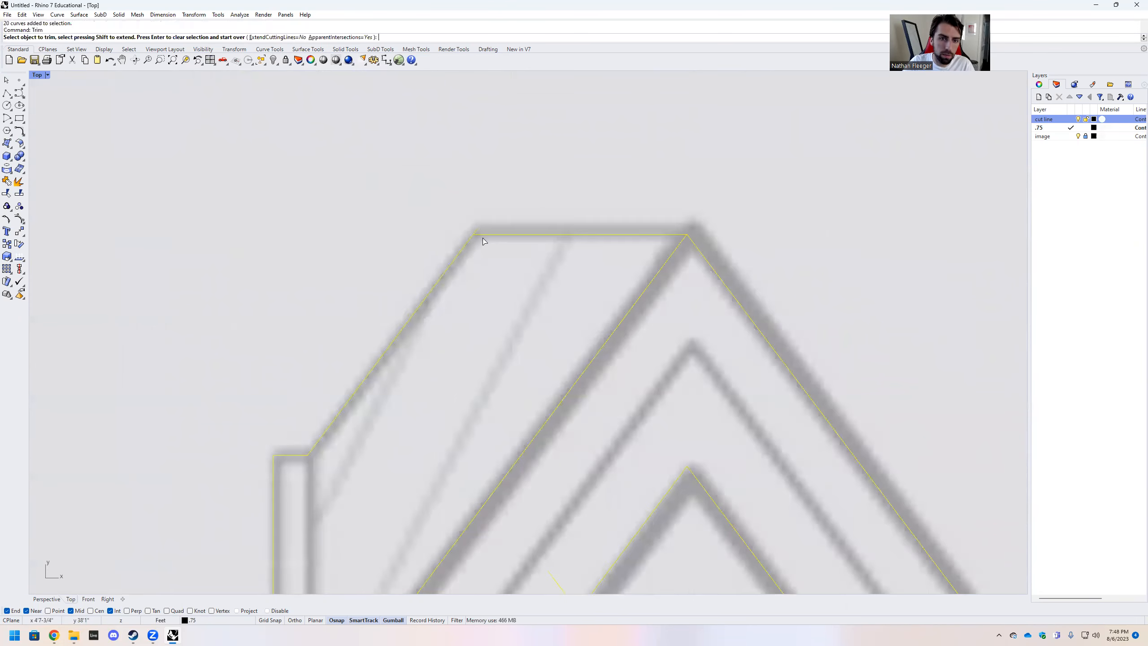
scroll(484, 240, up, 2)
click(484, 241)
scroll(584, 162, down, 6)
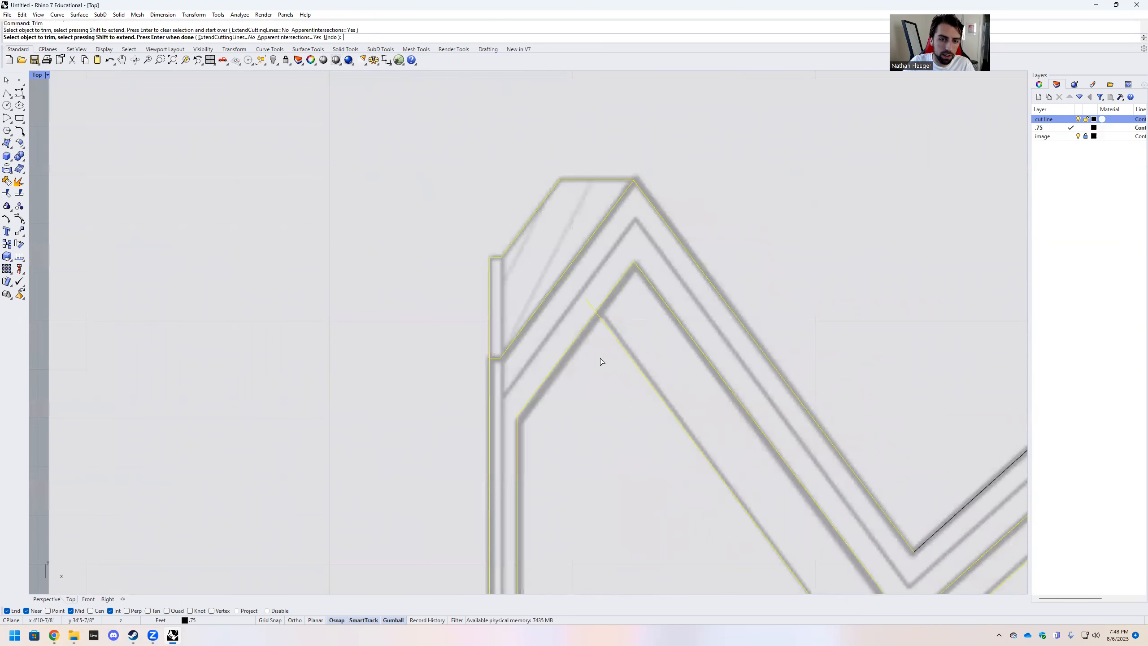
Trim the offset slope's end beyond the left gable's inner roof line and the inner left wall's stub above the roof corner
scroll(597, 308, up, 2)
scroll(584, 308, up, 2)
click(585, 308)
scroll(595, 254, down, 5)
scroll(599, 236, down, 5)
scroll(510, 323, up, 10)
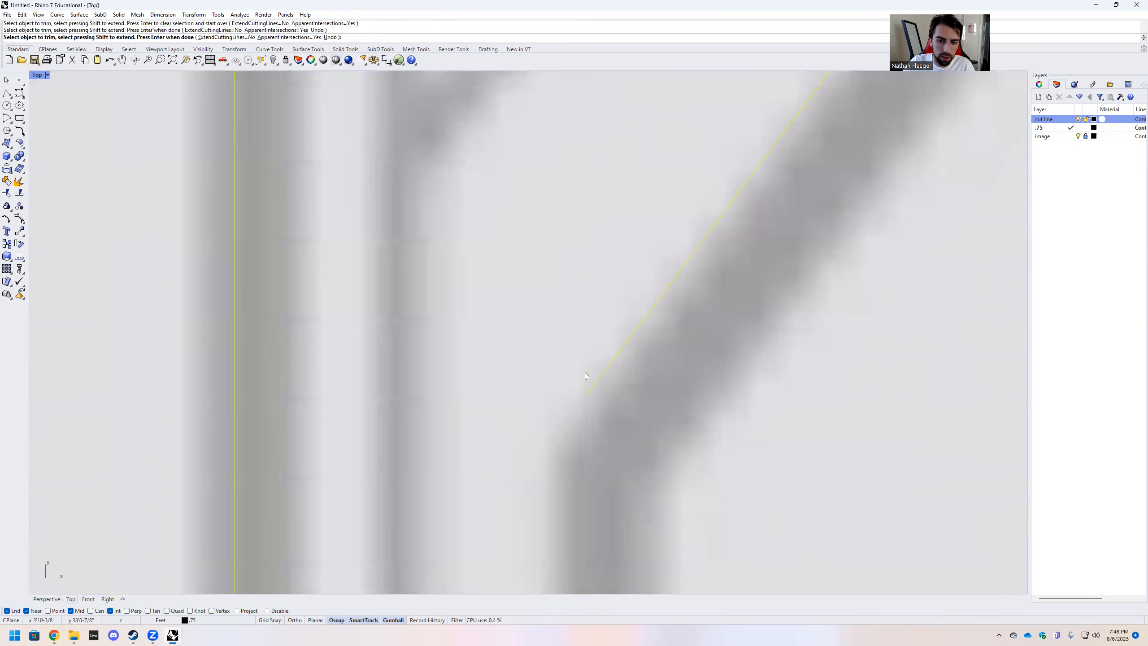
click(585, 375)
scroll(467, 280, down, 6)
Trim the overshoot where the right room's offset roof slope crosses the offset left wall line, and clear the selection
scroll(570, 337, up, 4)
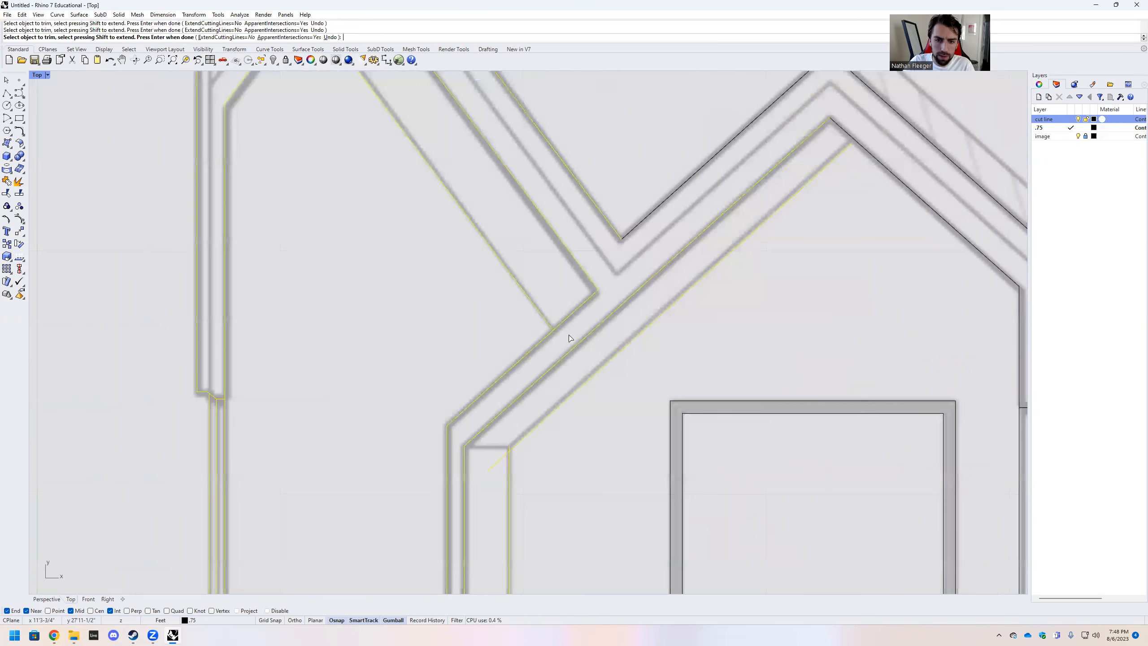
scroll(515, 447, up, 5)
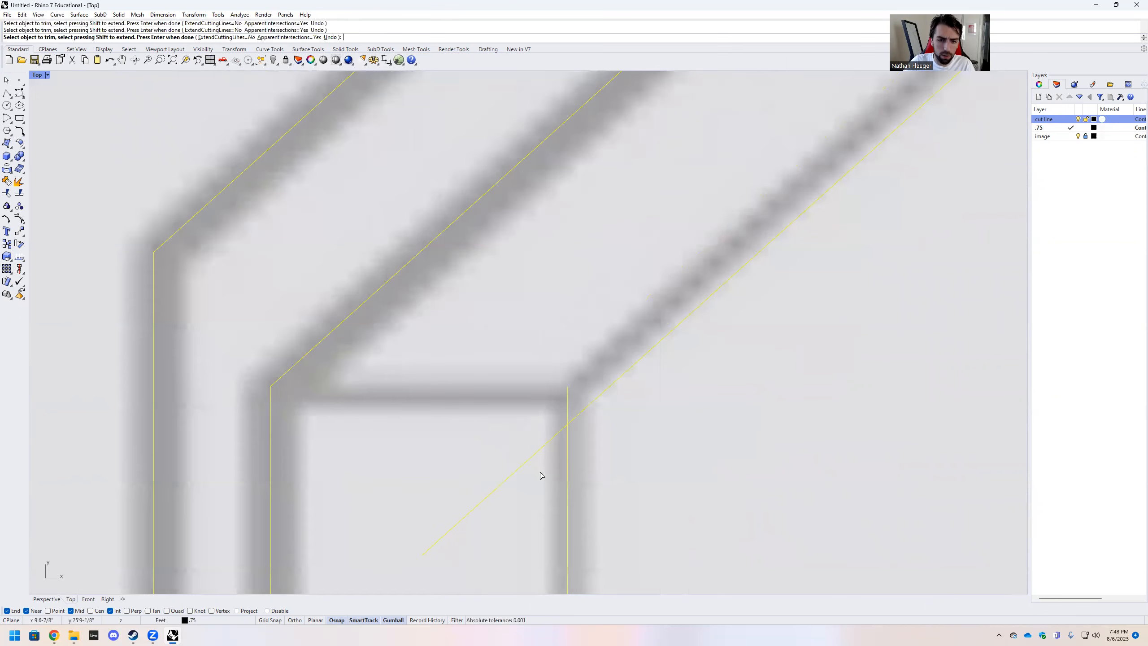
scroll(513, 383, down, 5)
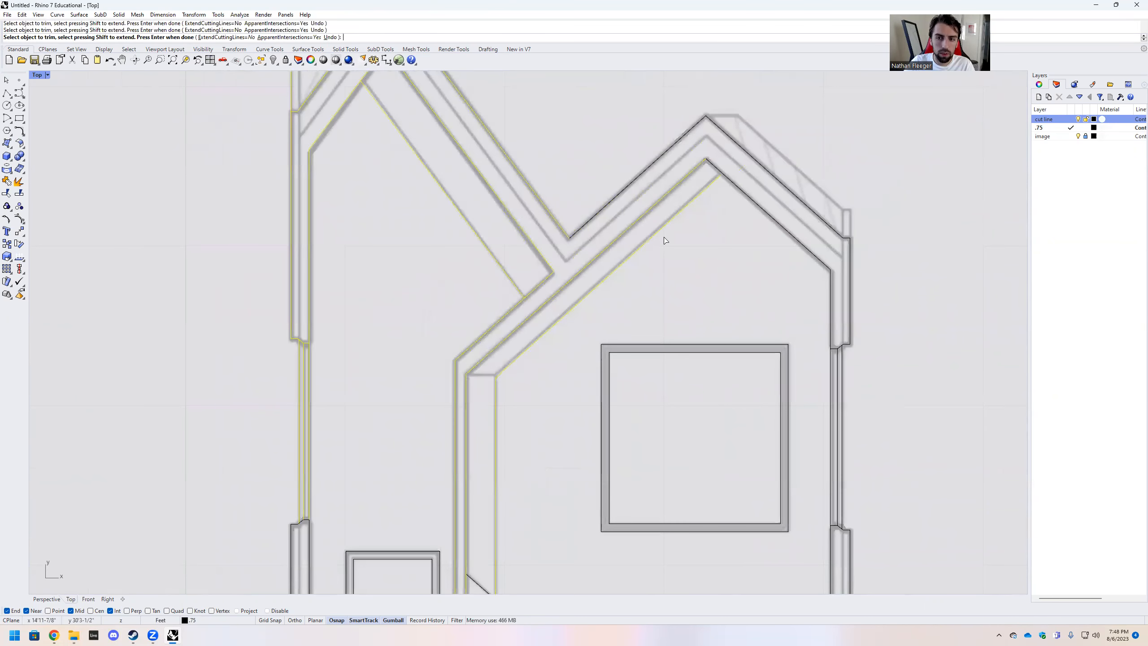
key(Return)
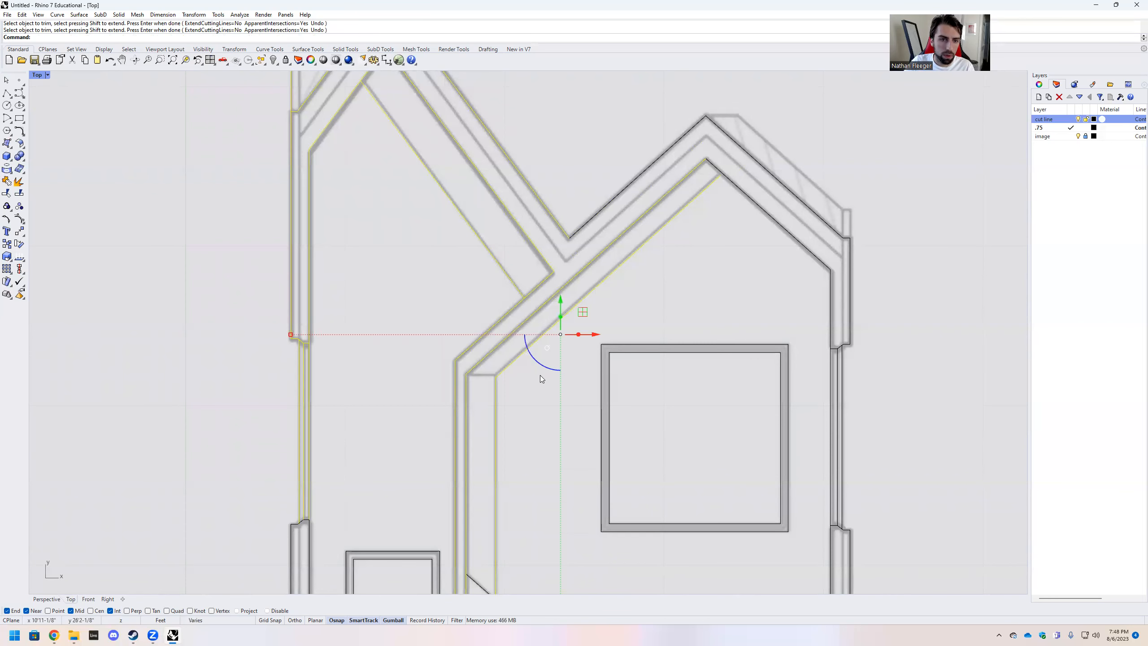
key(Escape)
scroll(412, 352, down, 10)
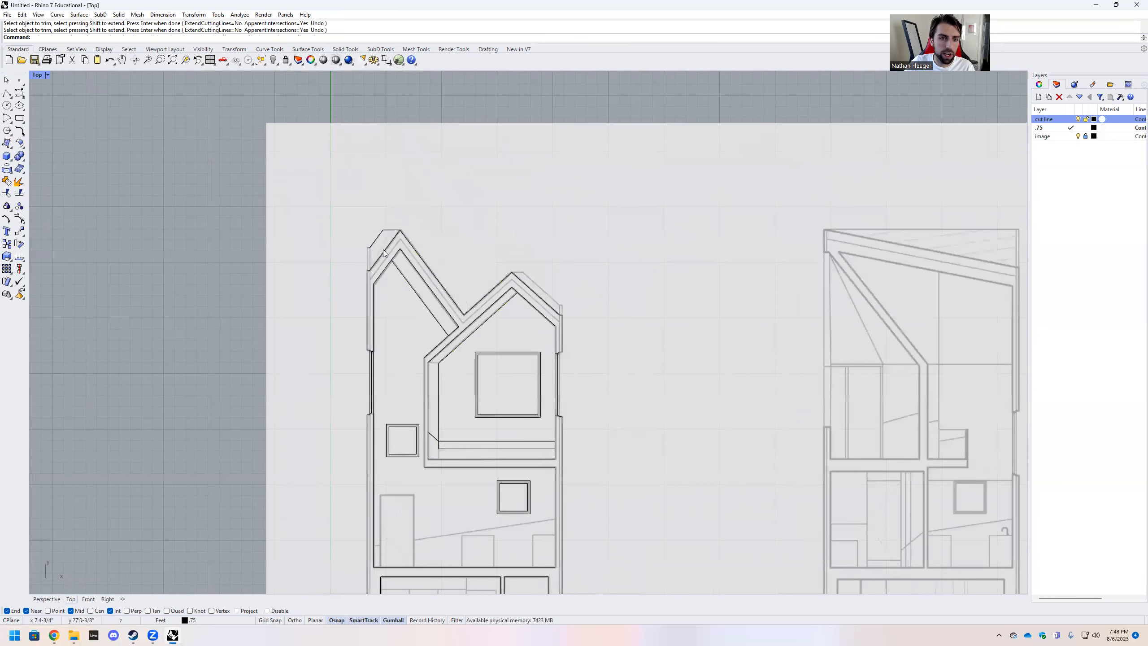
scroll(384, 246, up, 6)
scroll(346, 281, up, 6)
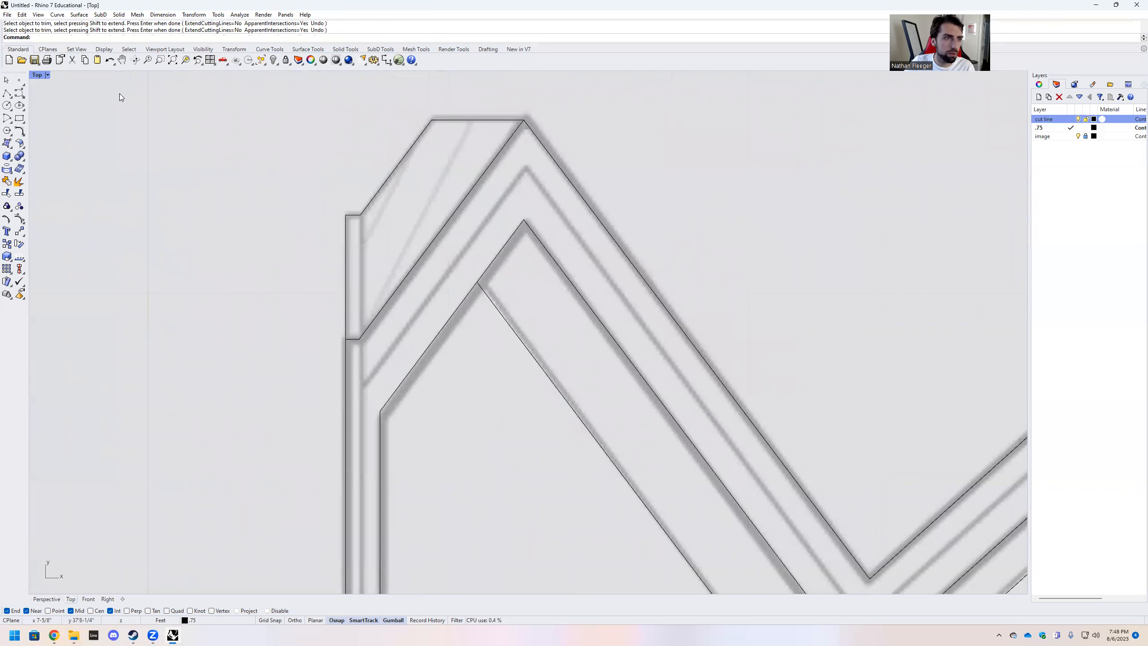
click(7, 93)
scroll(343, 317, up, 5)
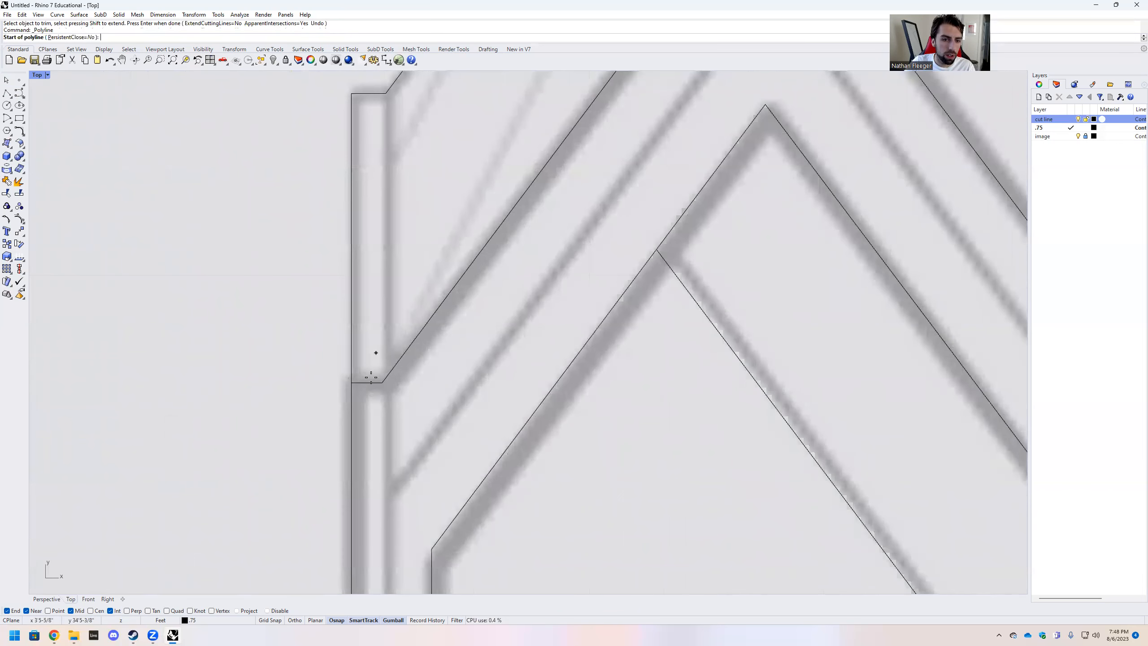
click(382, 382)
shift+scroll(387, 313, down, 6)
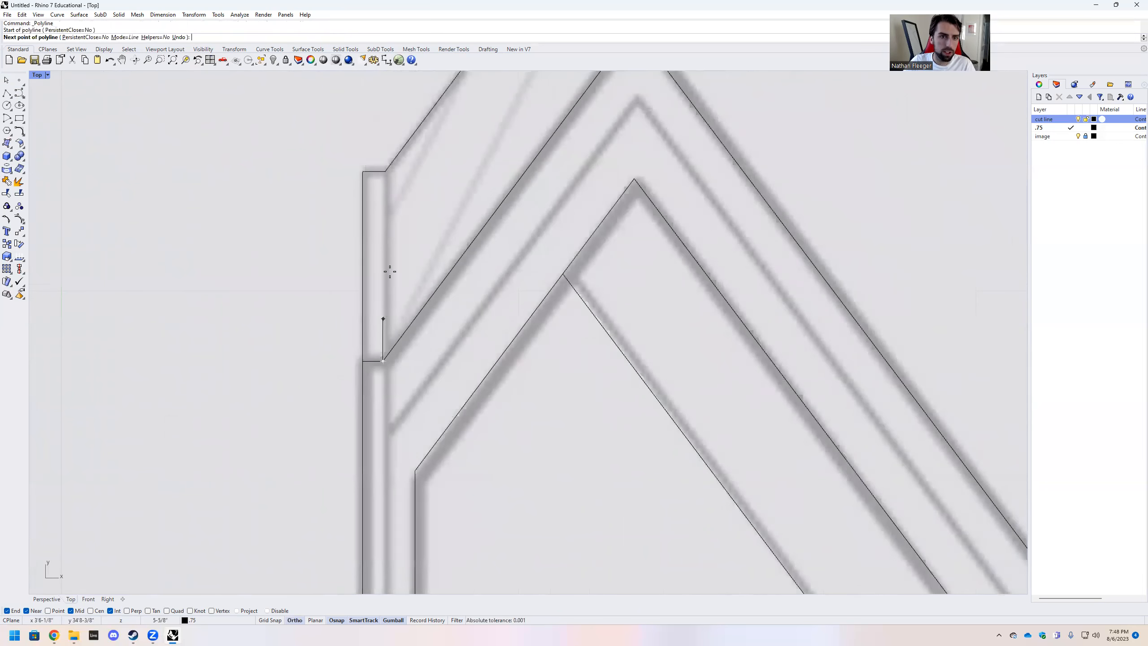
shift+scroll(386, 199, up, 4)
shift+scroll(382, 199, up, 5)
click(382, 195)
key(Escape)
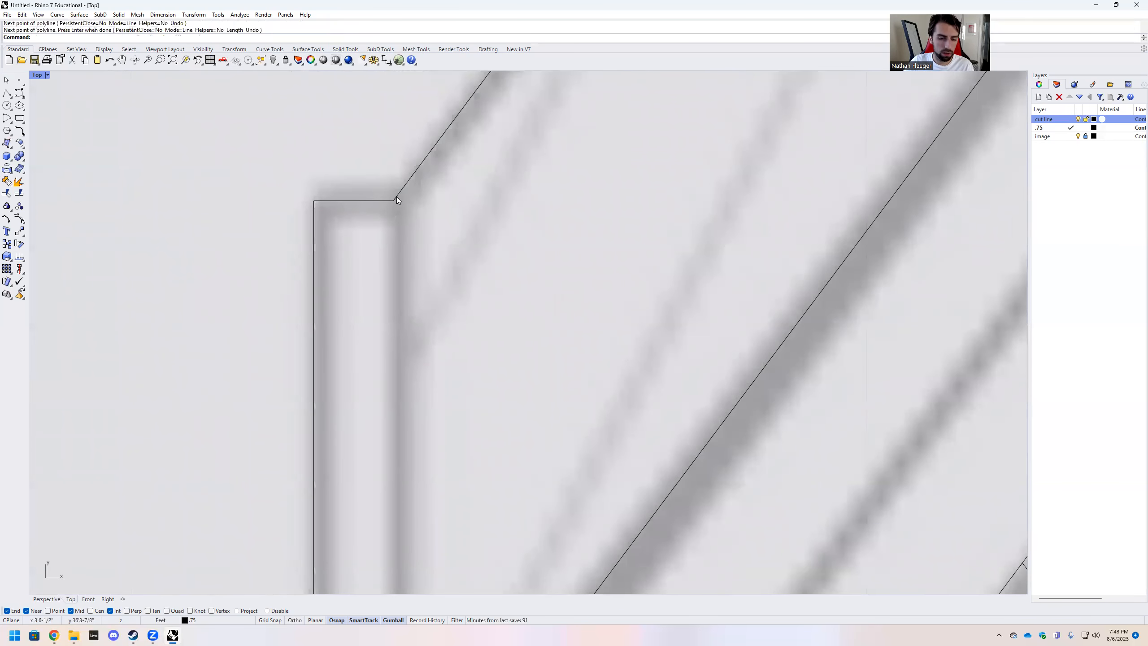
Draw a vertical line from the left gable's lower left roof corner up to the raised horizontal cap line, with Ortho on
scroll(397, 200, down, 6)
right_drag(410, 376, 412, 378)
click(6, 93)
click(392, 555)
key(F8)
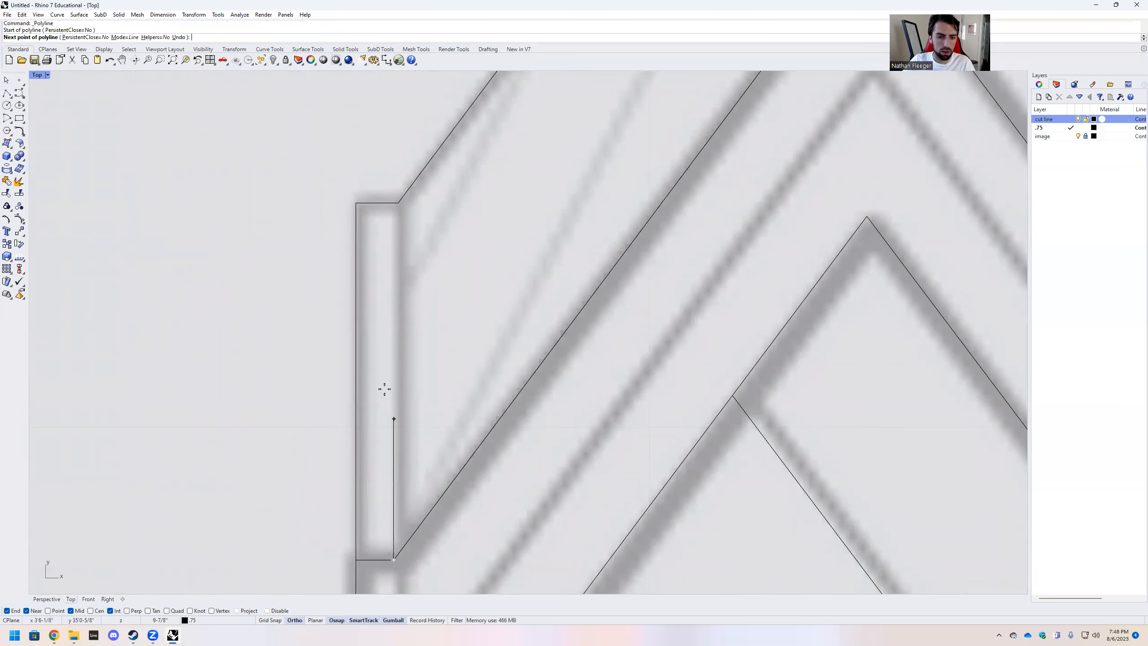
click(394, 203)
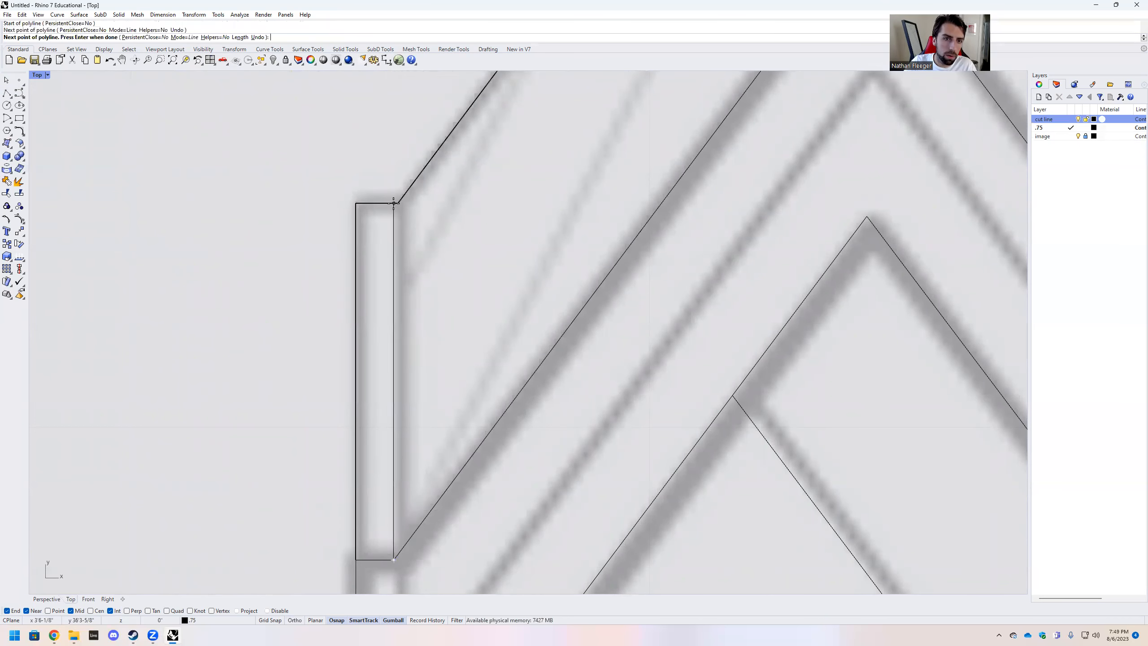
key(Return)
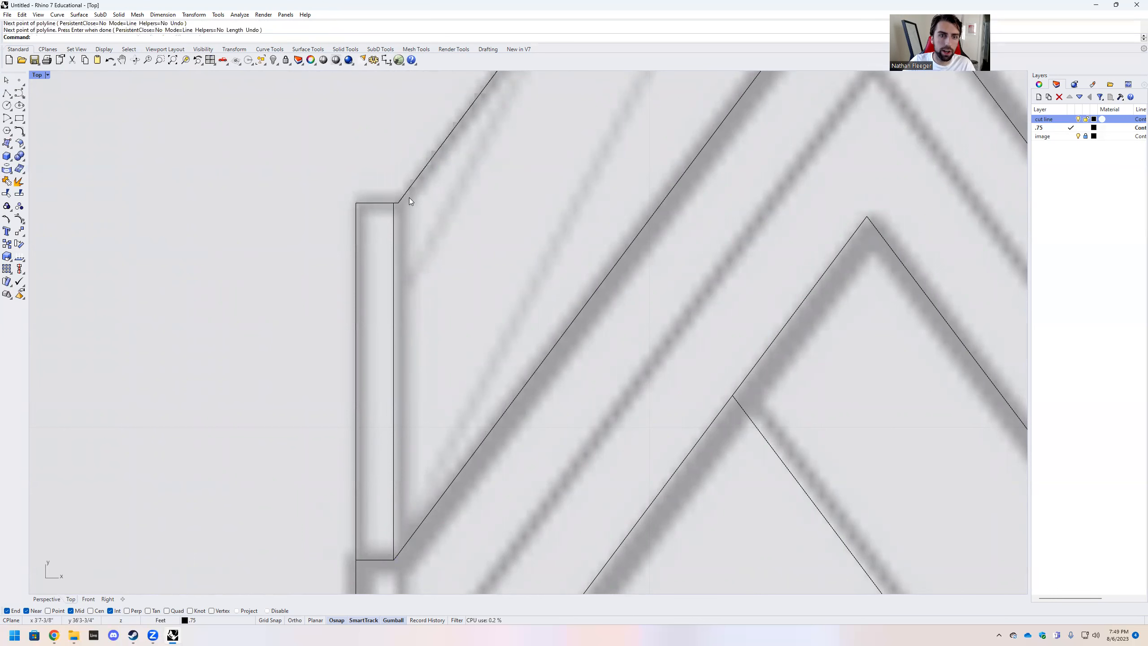
Move the lower end of the left gable's raised roof slope onto the top of the new vertical line
click(402, 196)
click(399, 202)
drag(395, 206, 397, 204)
scroll(408, 282, down, 5)
key(Escape)
scroll(403, 253, up, 3)
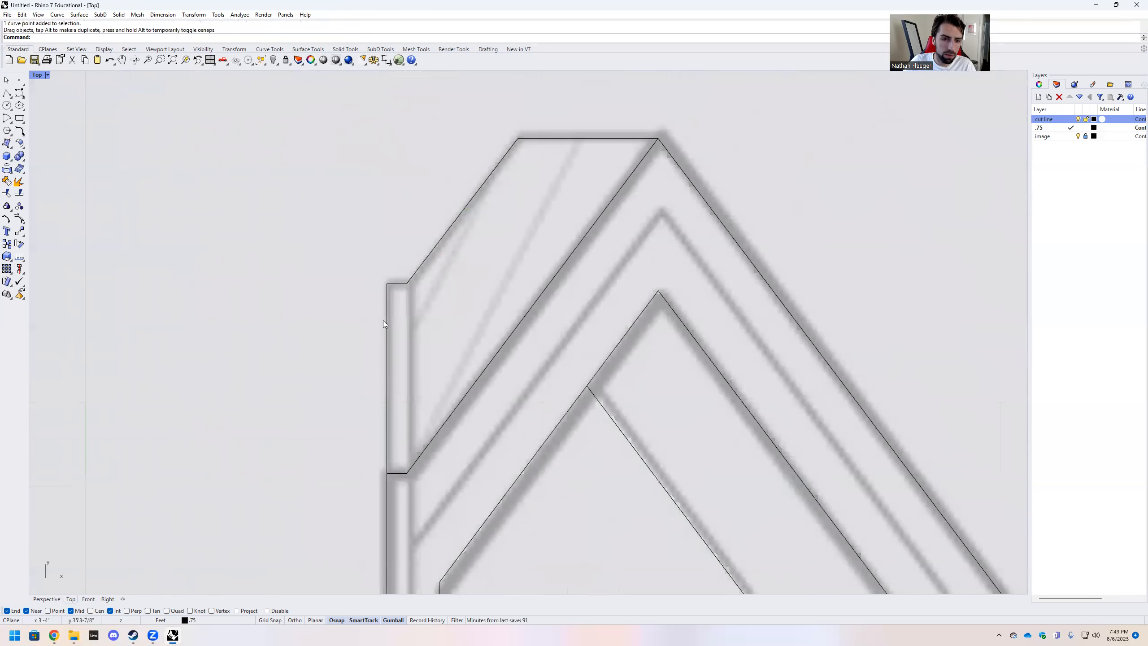
Draw a horizontal line from the right room's upper left inner corner across and beyond the offset wall line
scroll(383, 321, down, 4)
scroll(443, 240, down, 2)
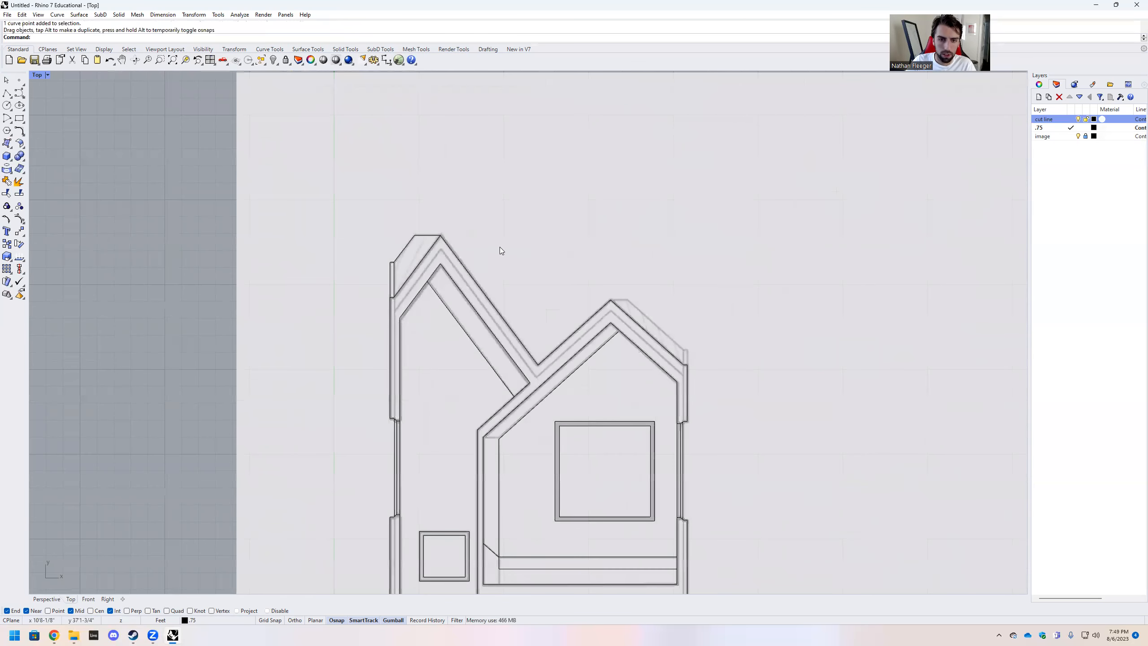
scroll(500, 385, down, 2)
scroll(512, 489, up, 3)
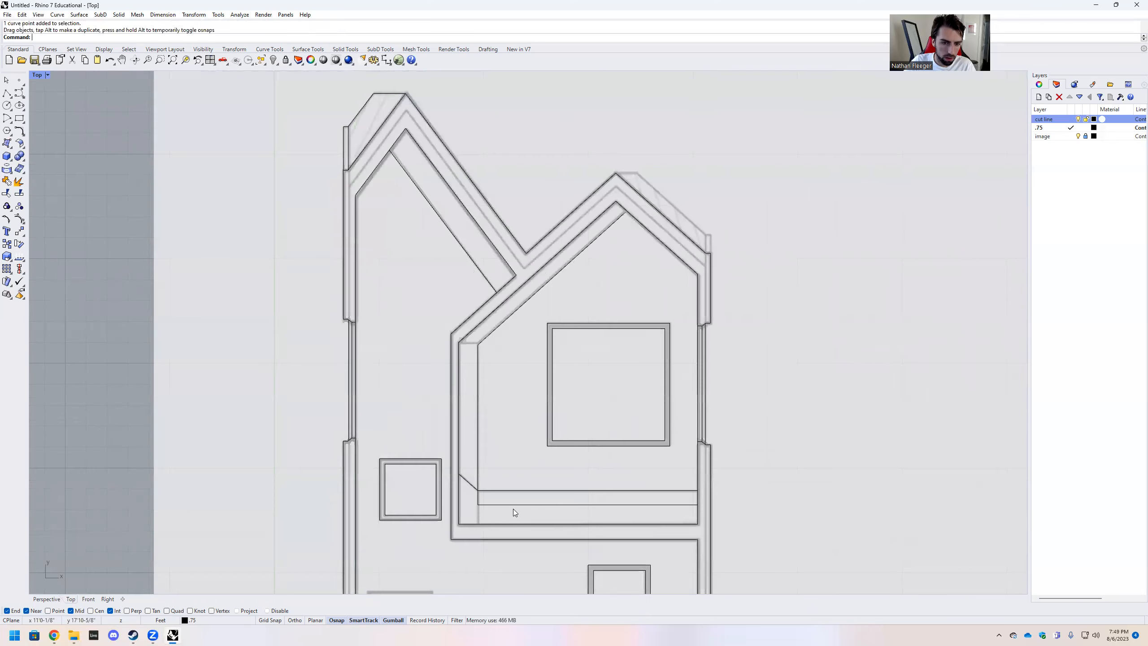
scroll(513, 511, up, 2)
scroll(447, 396, down, 2)
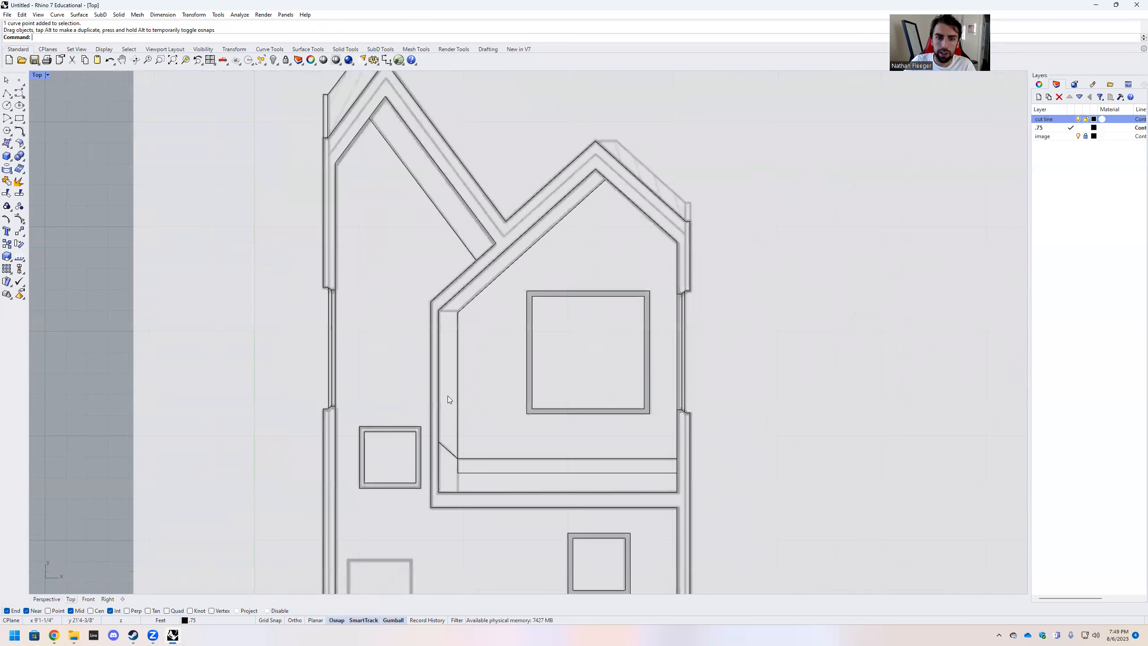
scroll(440, 286, up, 3)
scroll(493, 350, up, 1)
scroll(307, 287, up, 3)
click(7, 93)
click(326, 338)
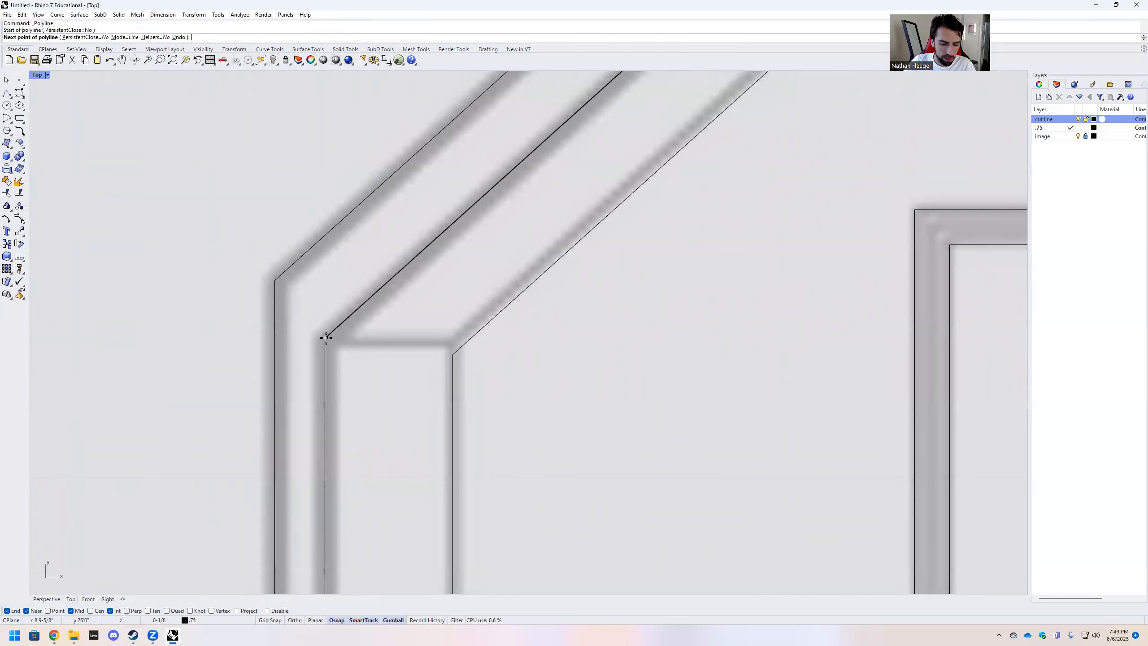
click(510, 338)
key(Return)
Move the right room's offset roof slope up so its lower end meets the horizontal line, and stretch the offset wall line's top past it
click(489, 327)
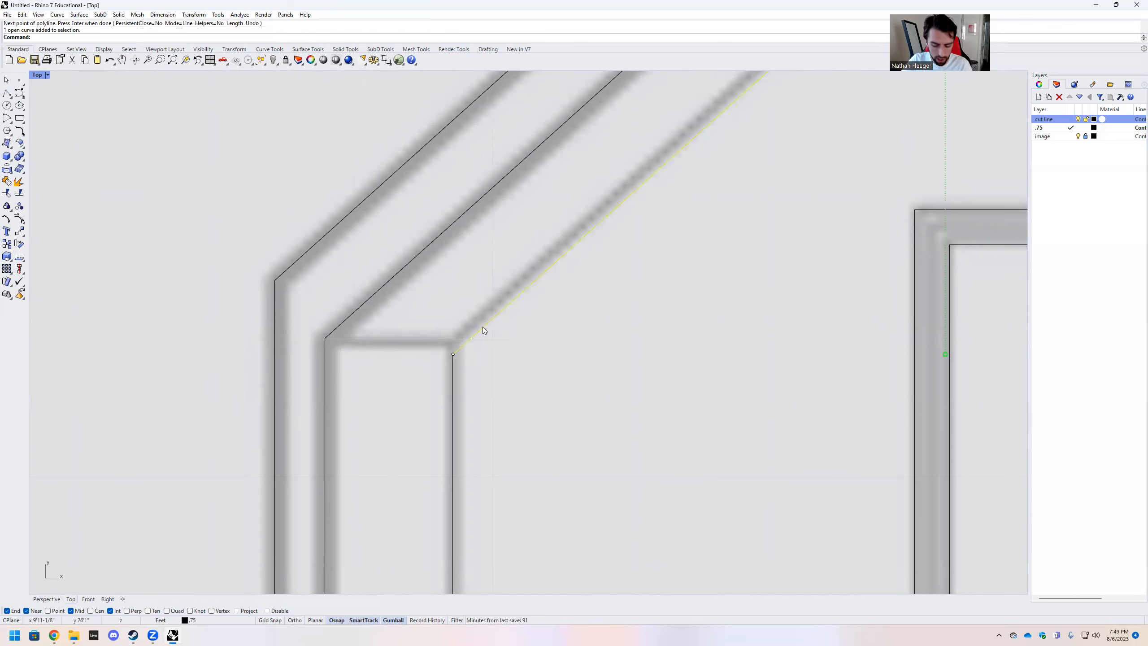
text(Move)
key(Return)
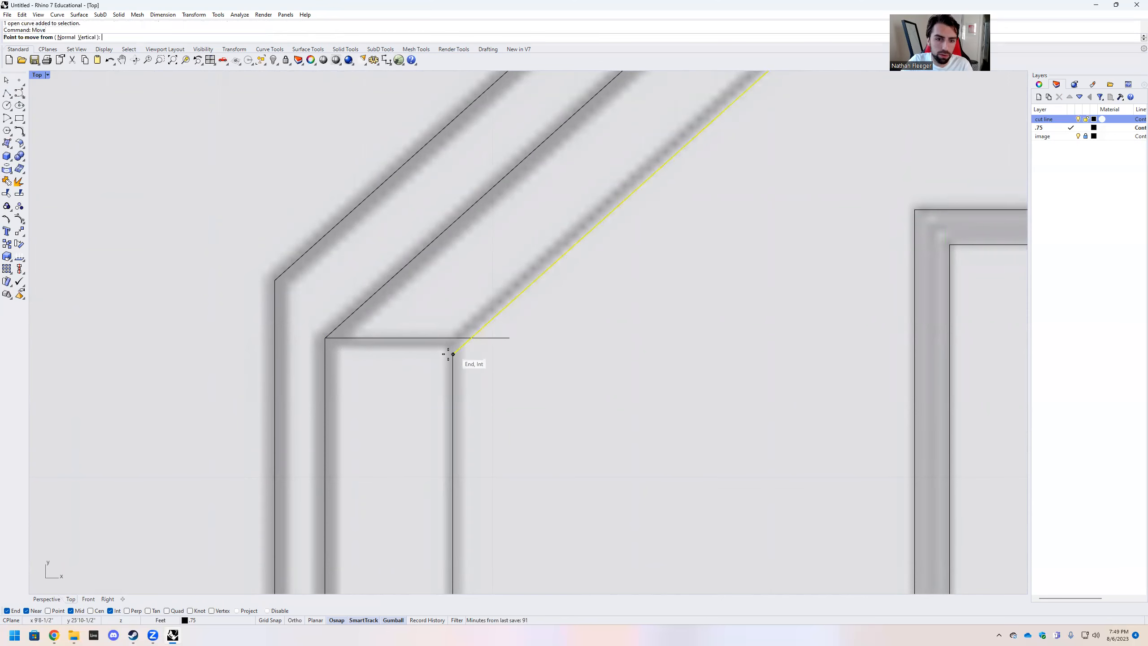
click(453, 354)
click(454, 346)
click(453, 354)
ctrl+shift+click(454, 353)
drag(453, 354, 456, 323)
Trim the horizontal line's overshoot and the offset wall line's stub where both meet the right room's offset roof slope
click(533, 362)
drag(574, 386, 430, 278)
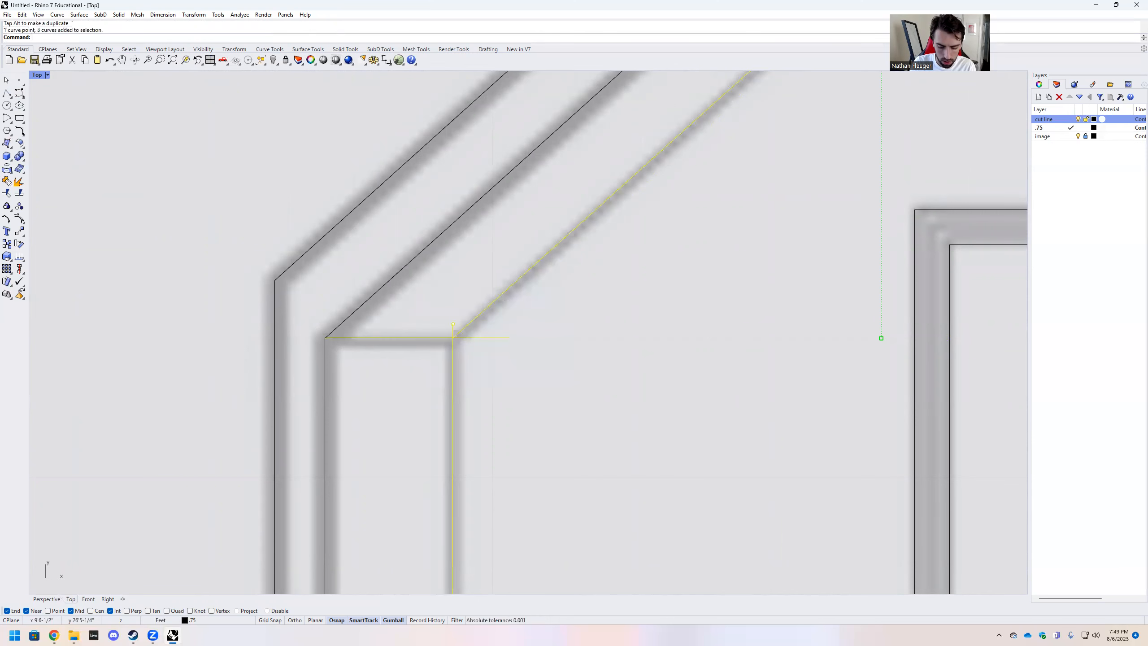
key(Return)
click(467, 336)
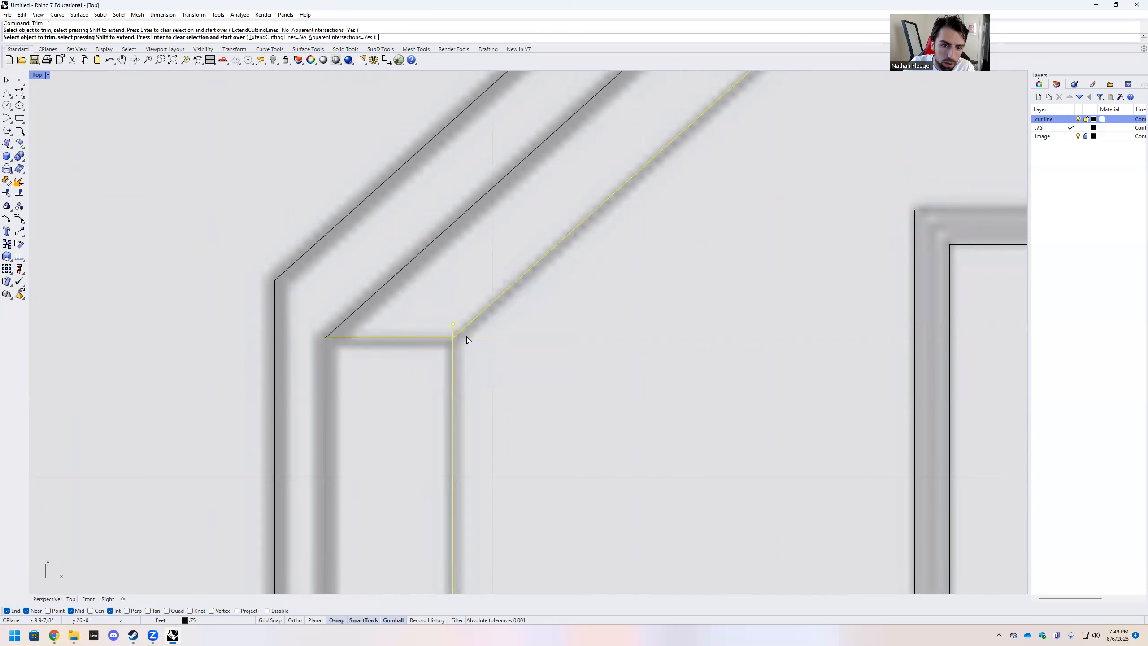
click(453, 332)
scroll(326, 387, down, 2)
scroll(326, 388, down, 5)
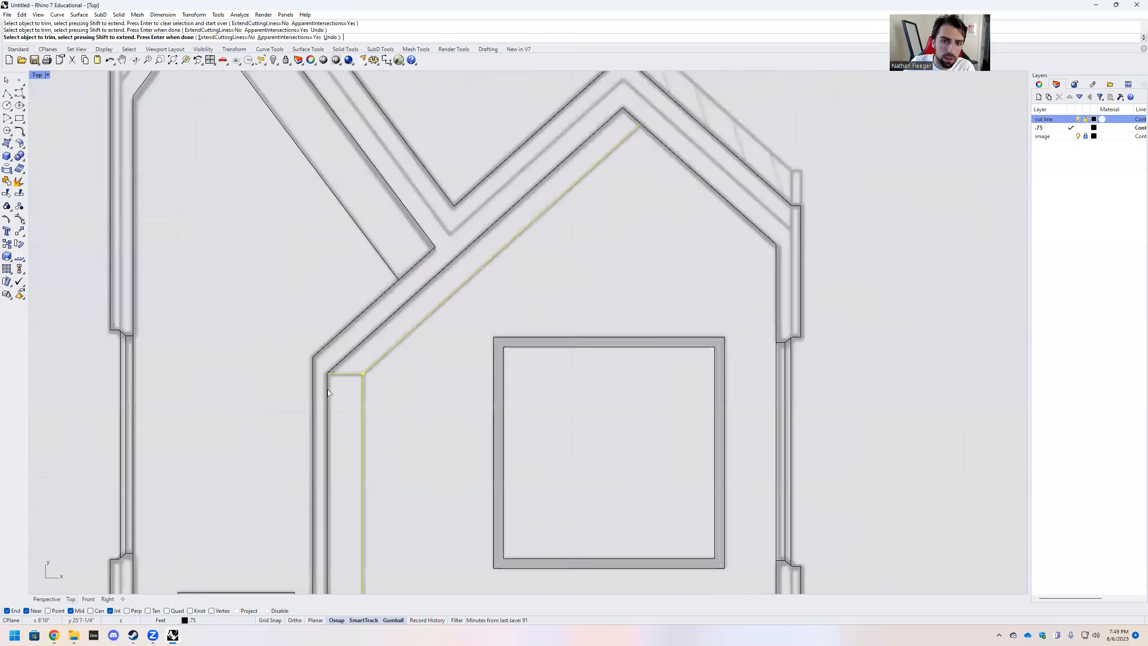
Try to trim the upper end of the right room's offset slope at the right gable's inner roof line
scroll(549, 304, up, 2)
scroll(505, 228, up, 4)
scroll(505, 229, up, 5)
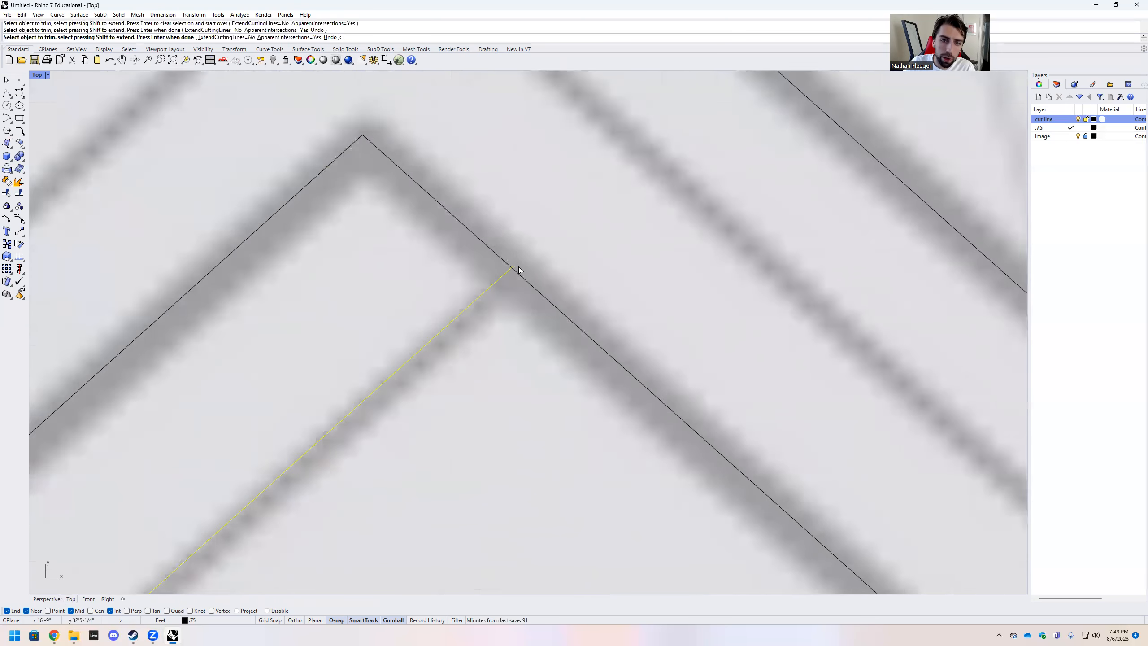
click(506, 264)
scroll(507, 263, down, 3)
key(ctrl+z)
scroll(545, 309, down, 15)
key(Return)
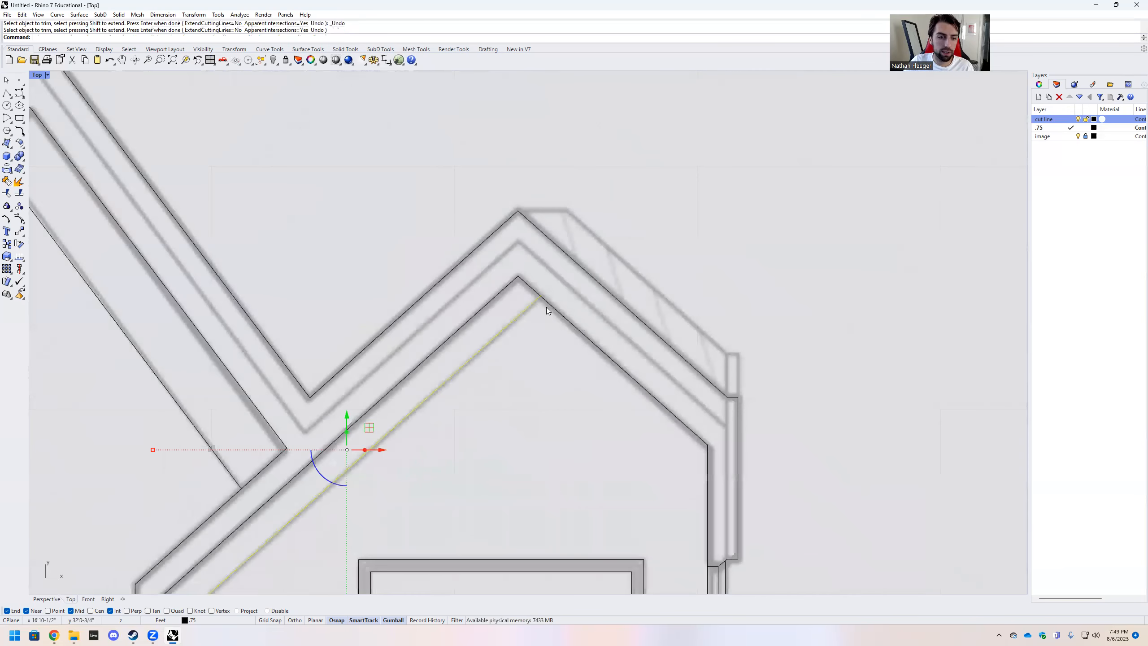
scroll(546, 307, down, 3)
key(Escape)
Trim the offset slope's overshoot beyond the right gable's inner roof line, using all the roof curves as cutters
scroll(543, 376, down, 2)
drag(693, 420, 226, 181)
scroll(451, 348, up, 2)
scroll(482, 369, up, 5)
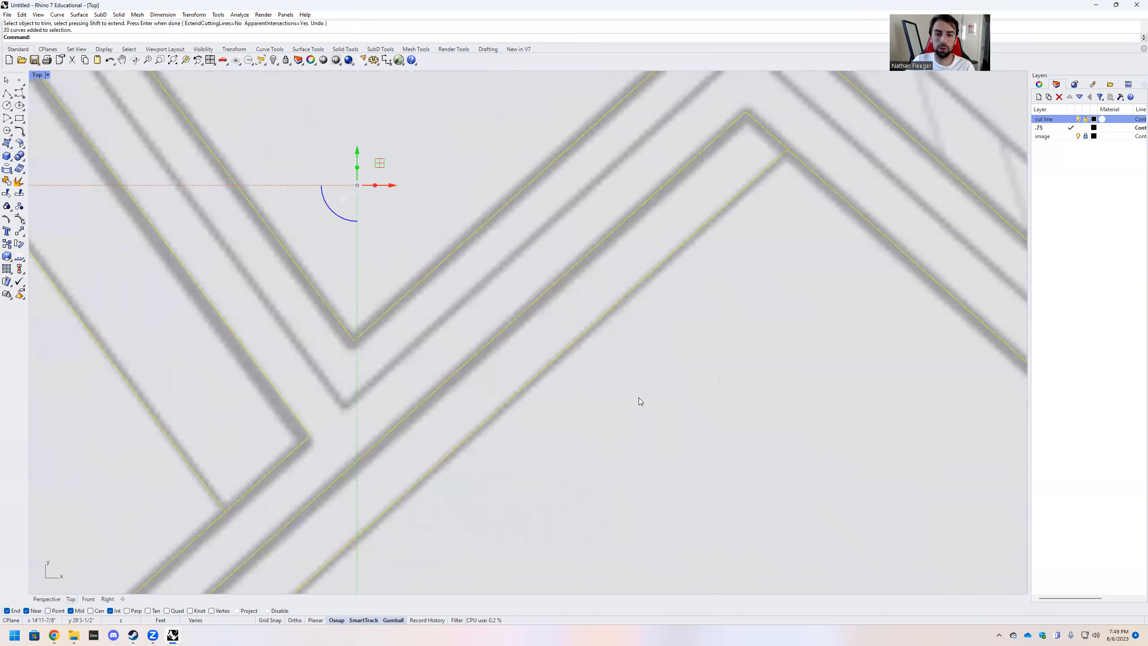
key(Return)
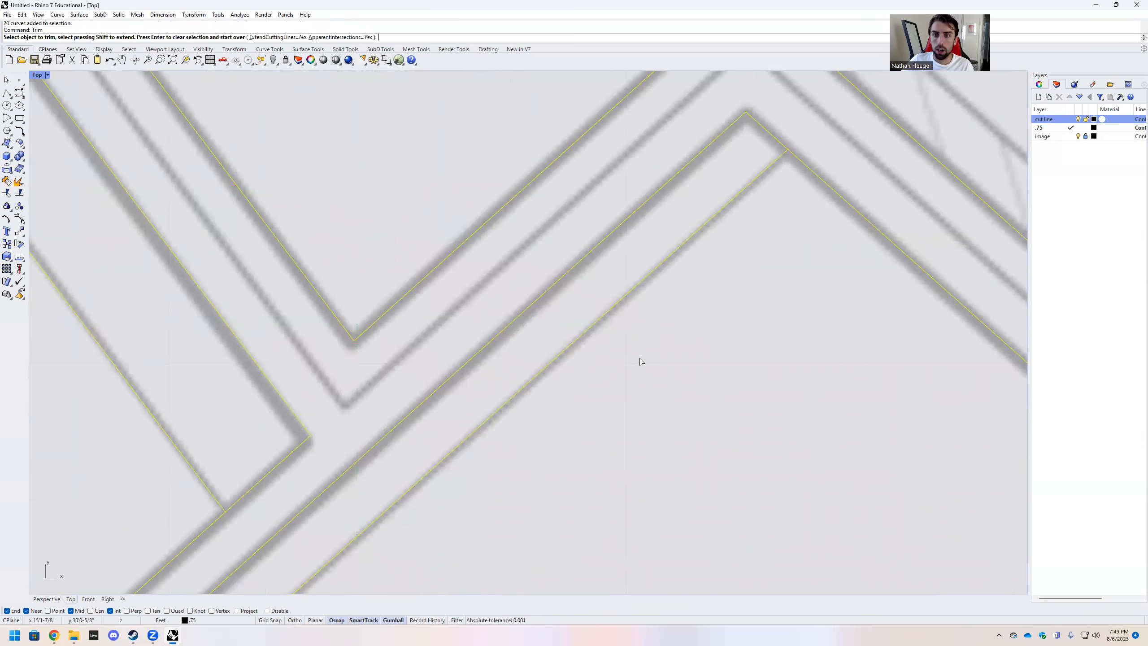
scroll(750, 213, up, 8)
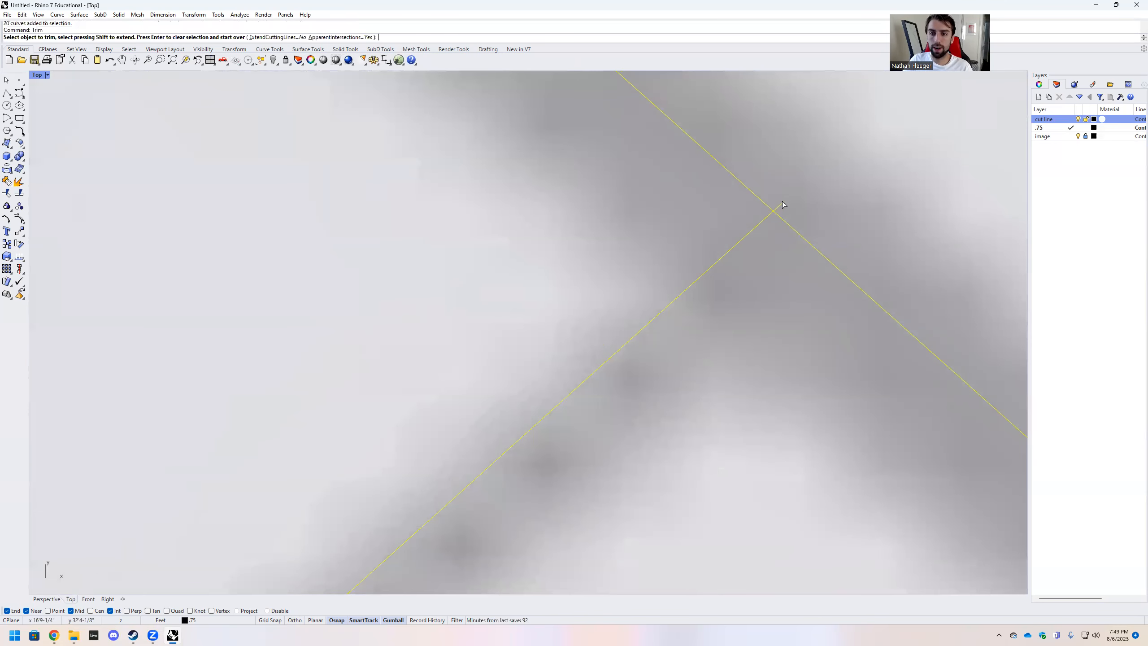
click(782, 200)
scroll(731, 204, down, 8)
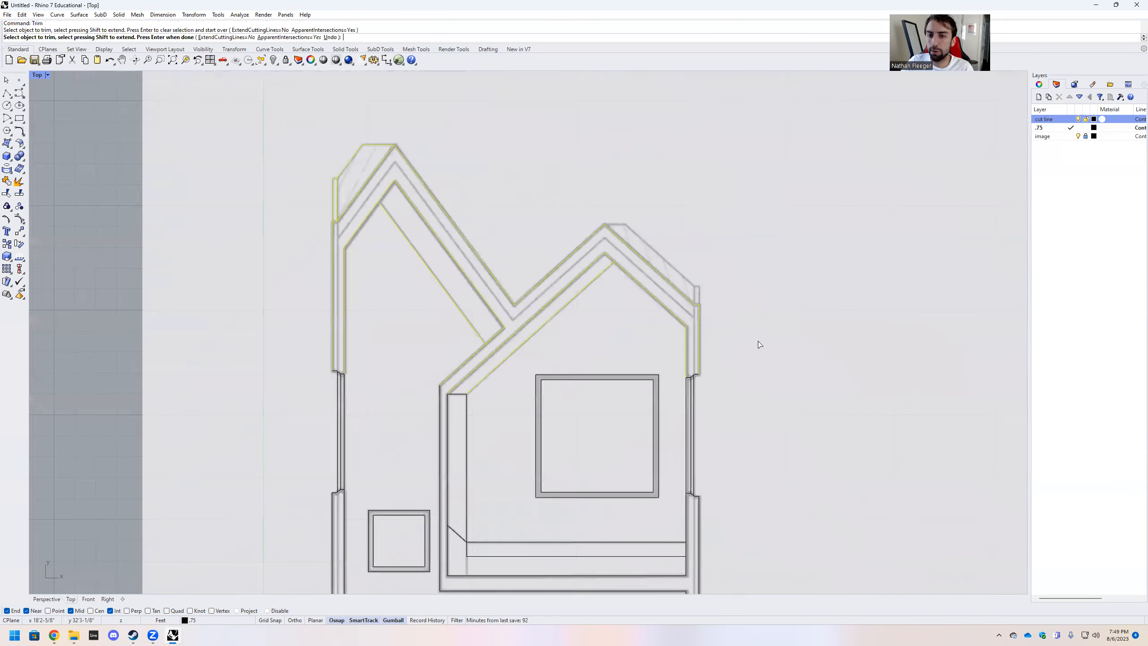
scroll(743, 317, down, 2)
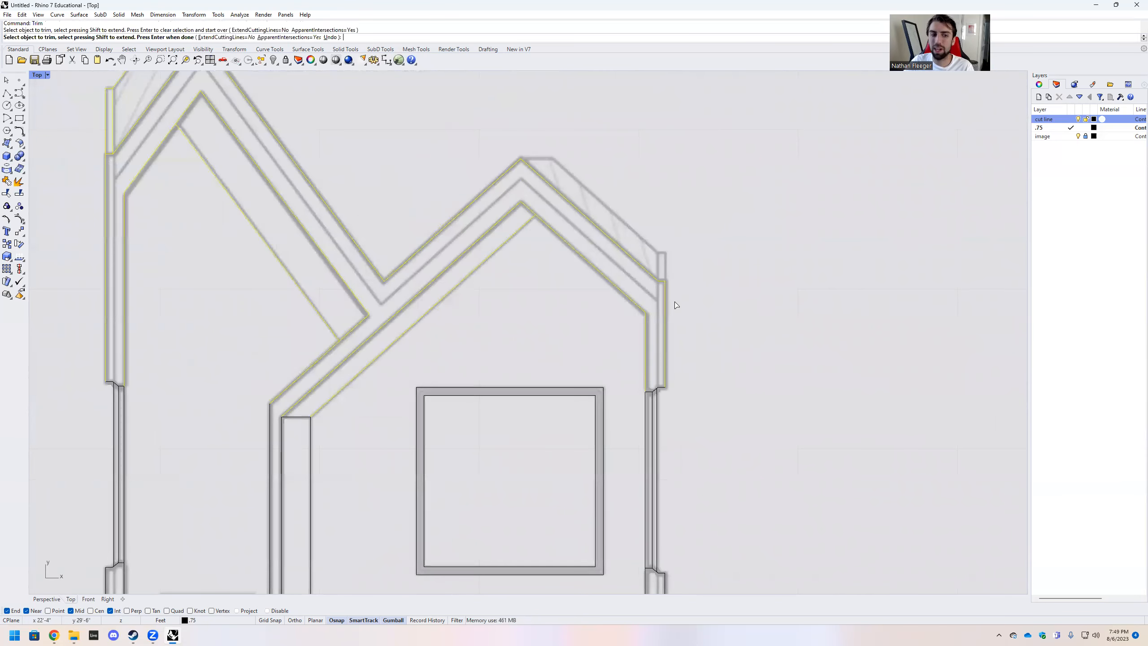
scroll(442, 348, down, 4)
key(Return)
scroll(406, 484, down, 2)
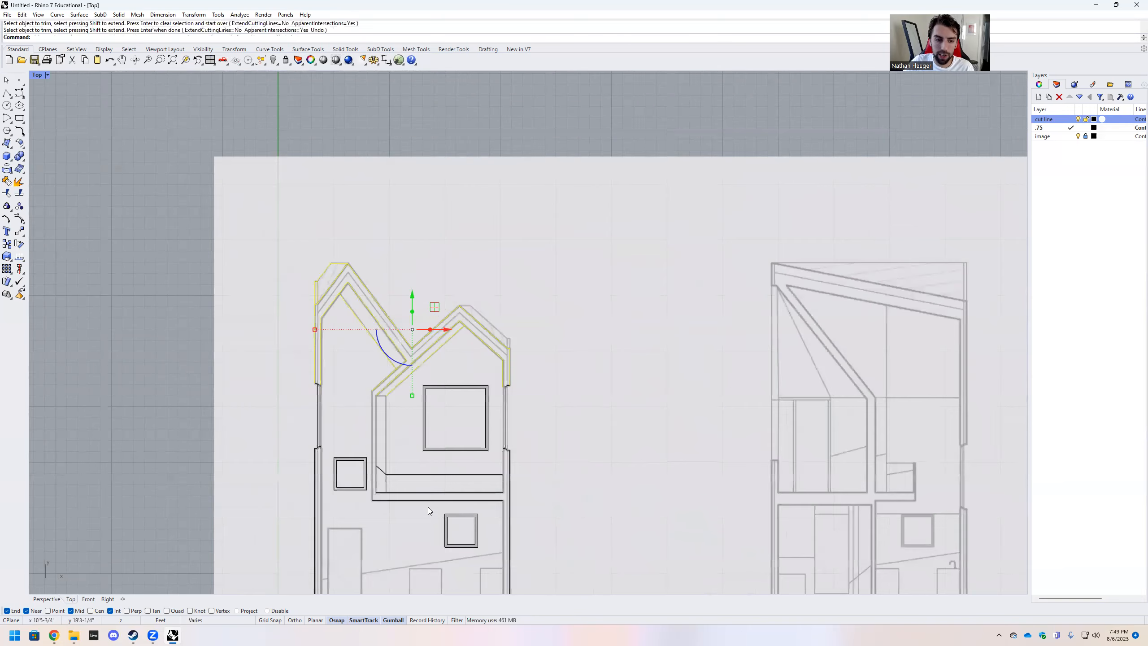
Trim the right room's offset wall and floor line below the upper horizontal ledge line, using the surrounding curves as cutters
scroll(425, 411, up, 10)
drag(442, 388, 82, 240)
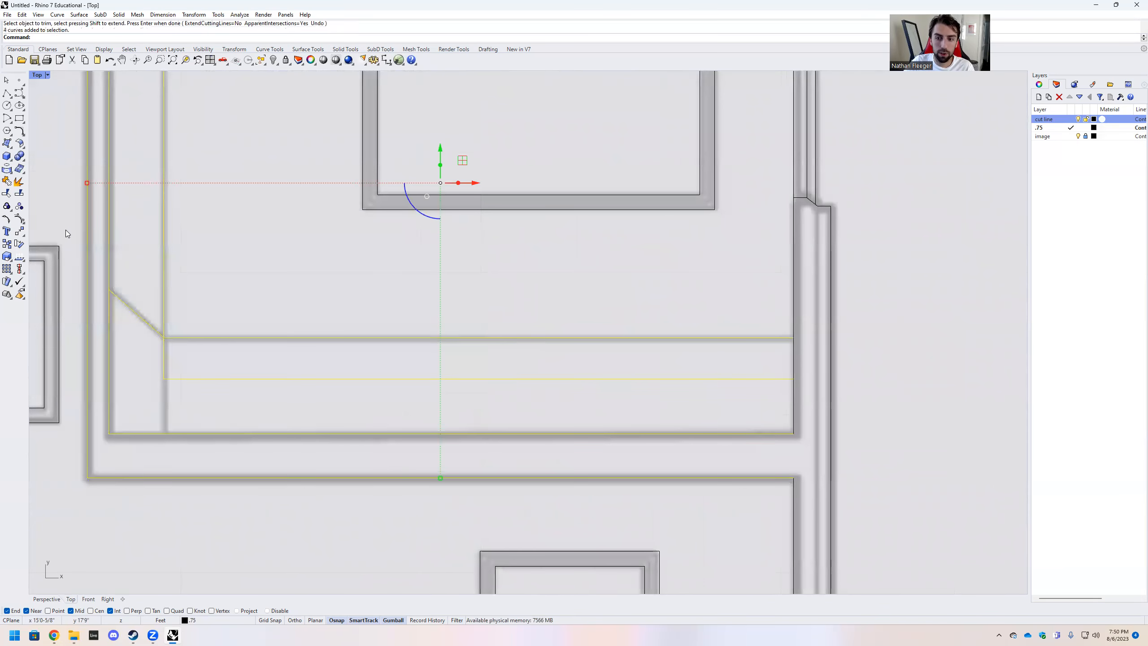
scroll(417, 356, down, 3)
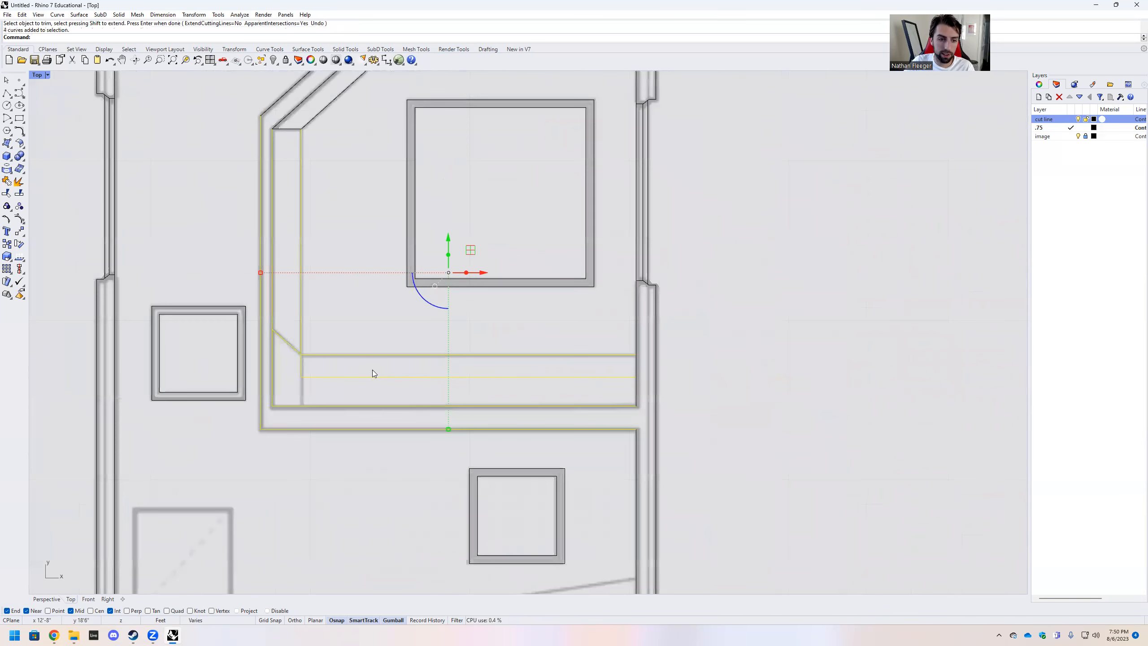
click(636, 392)
drag(736, 456, 252, 253)
scroll(243, 333, up, 3)
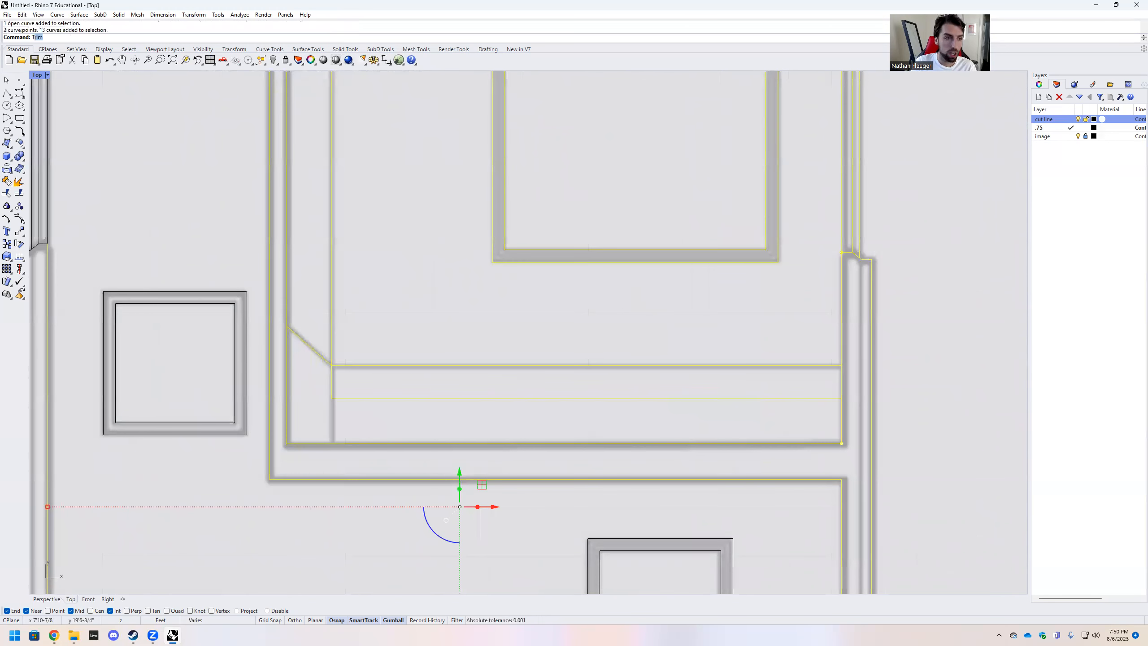
text(Trim)
key(Return)
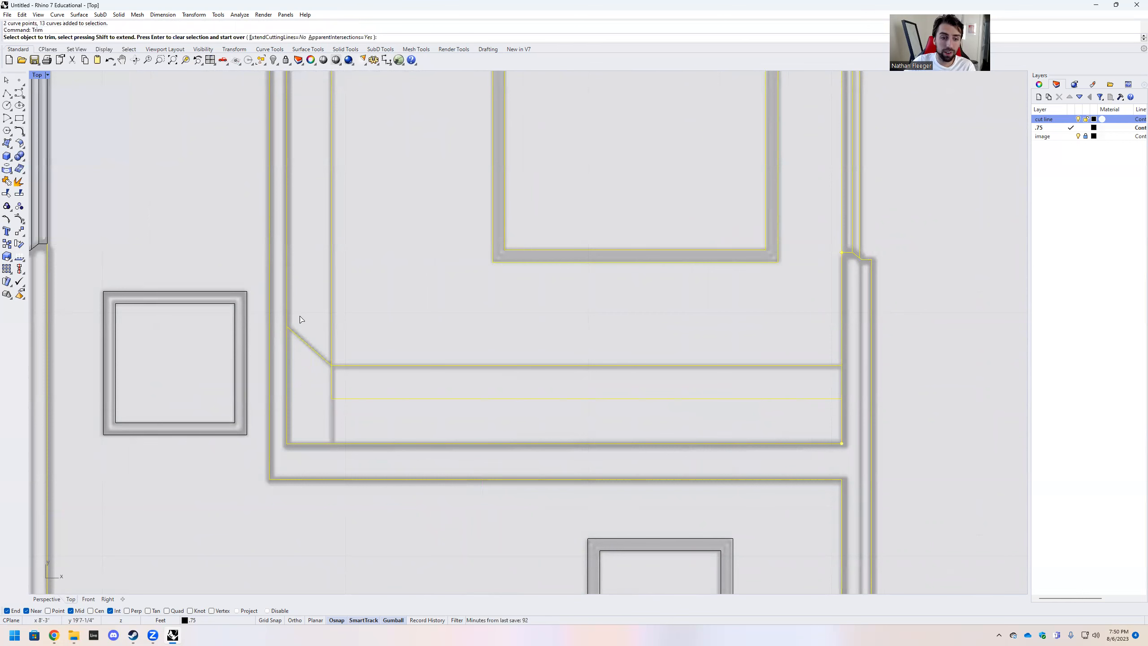
click(352, 398)
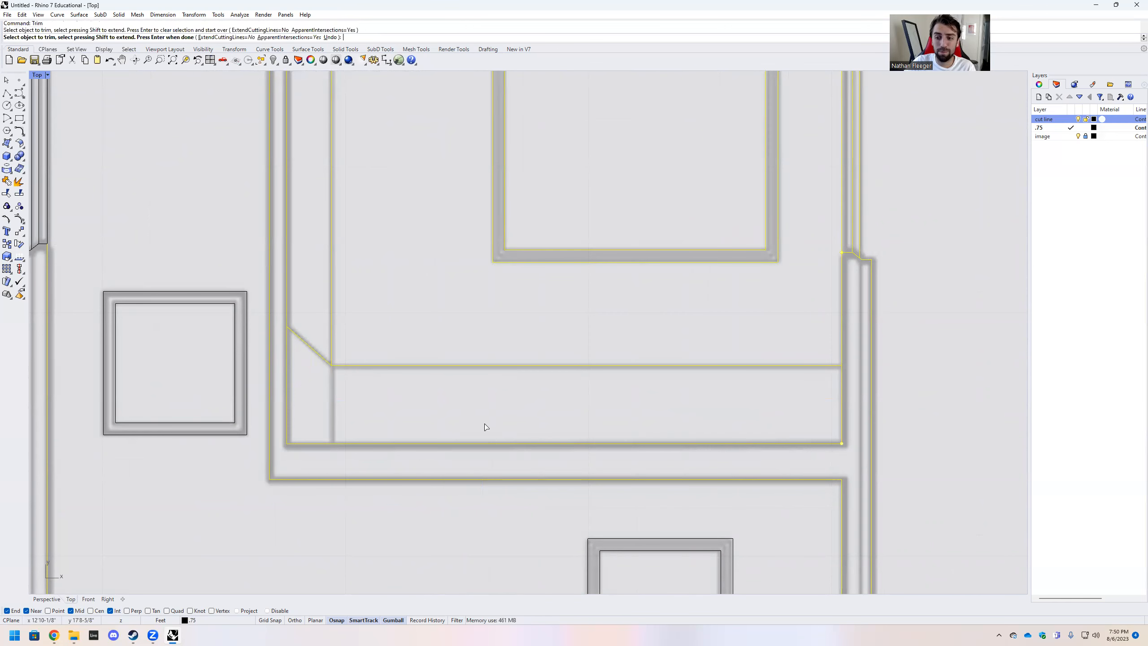
key(Return)
Draw a vertical line from the ledge's left corner down to the right room's floor line
scroll(483, 425, down, 2)
click(357, 366)
scroll(357, 367, up, 3)
click(6, 93)
click(355, 369)
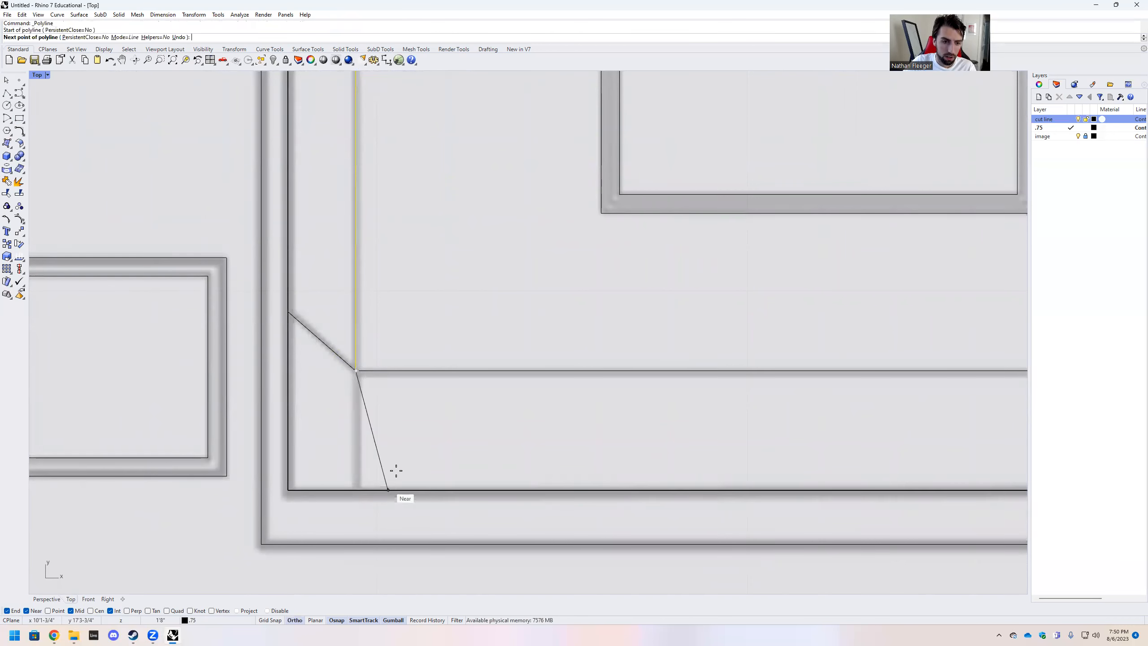
click(355, 490)
key(Return)
scroll(475, 439, down, 3)
key(Escape)
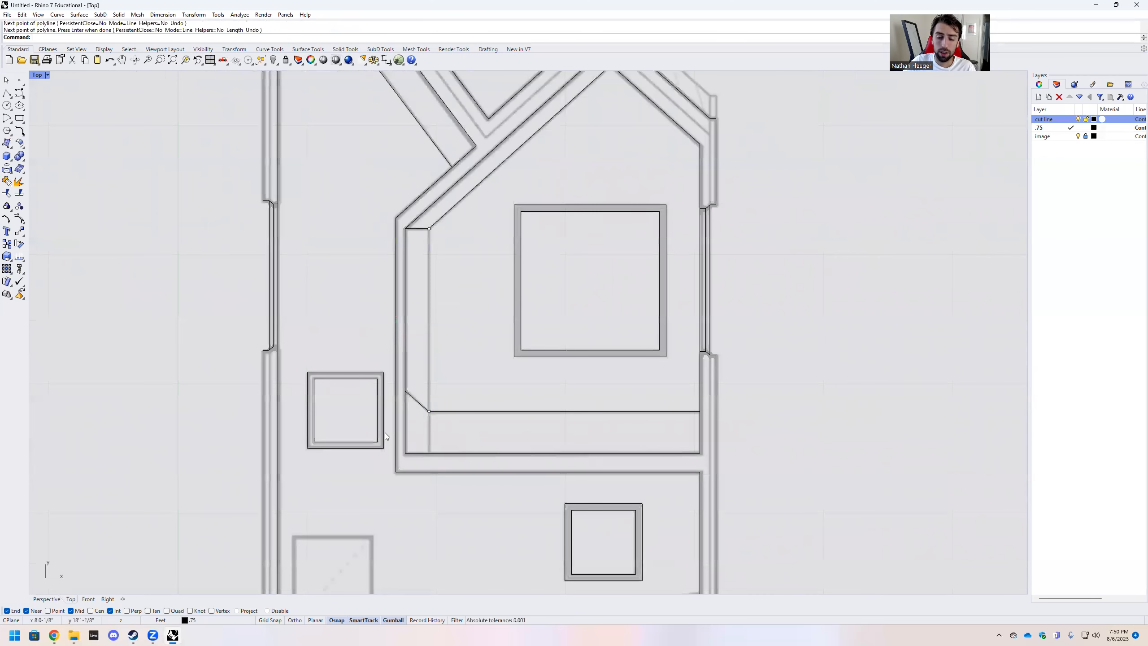
Try to trace the right gable's raised roof outline with a polyline, starting horizontally from the ridge
scroll(385, 434, down, 2)
scroll(620, 378, up, 4)
scroll(660, 423, down, 8)
scroll(629, 268, up, 14)
scroll(653, 395, down, 2)
scroll(653, 394, down, 3)
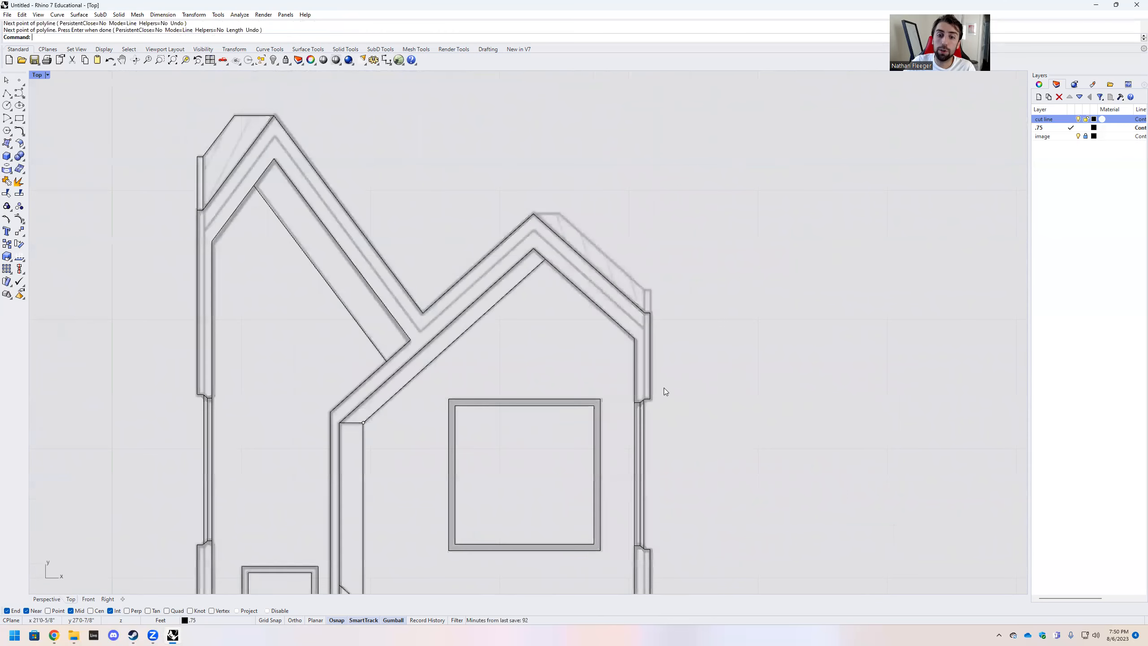
click(7, 93)
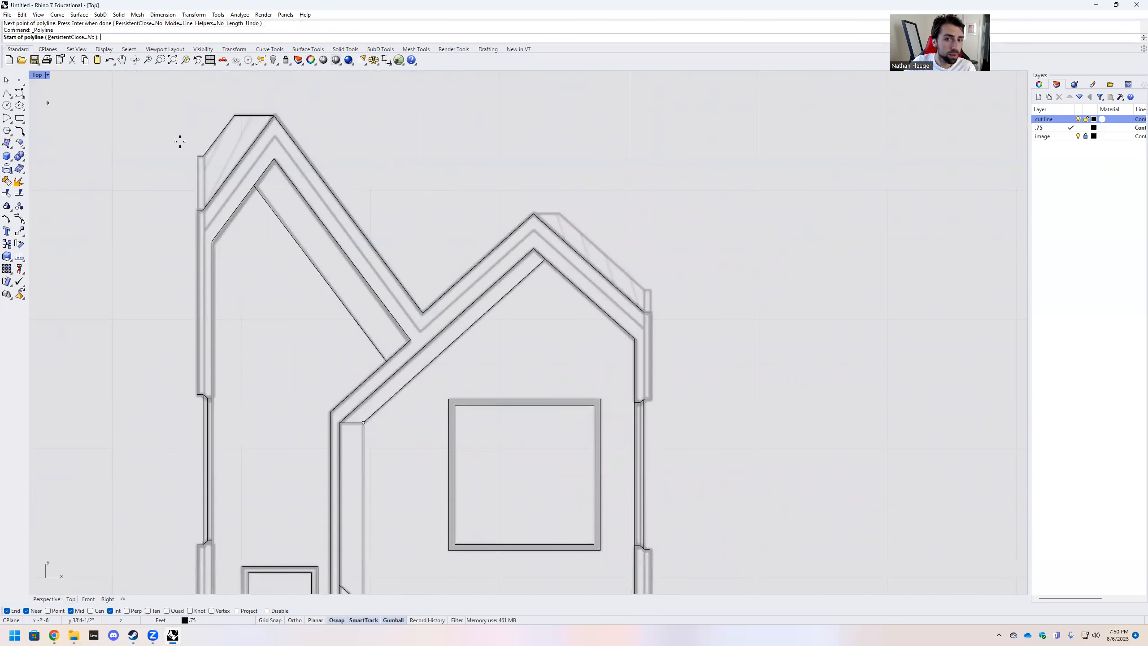
scroll(537, 209, up, 4)
click(532, 221)
click(592, 221)
scroll(791, 397, up, 3)
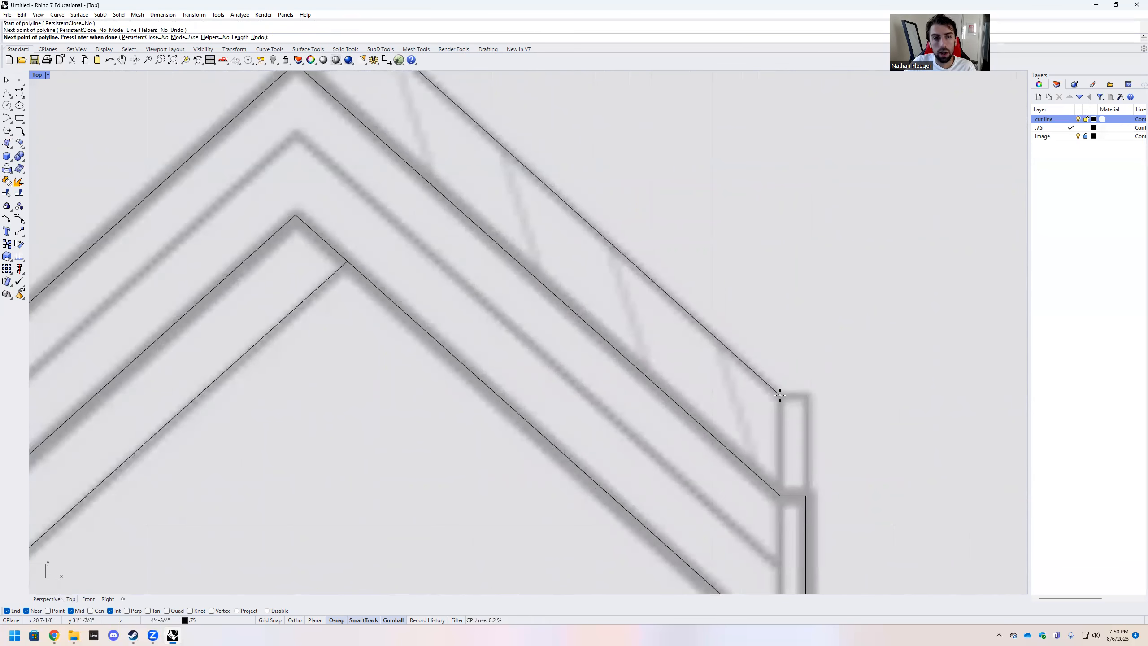
key(Return)
scroll(656, 378, down, 3)
scroll(587, 330, up, 2)
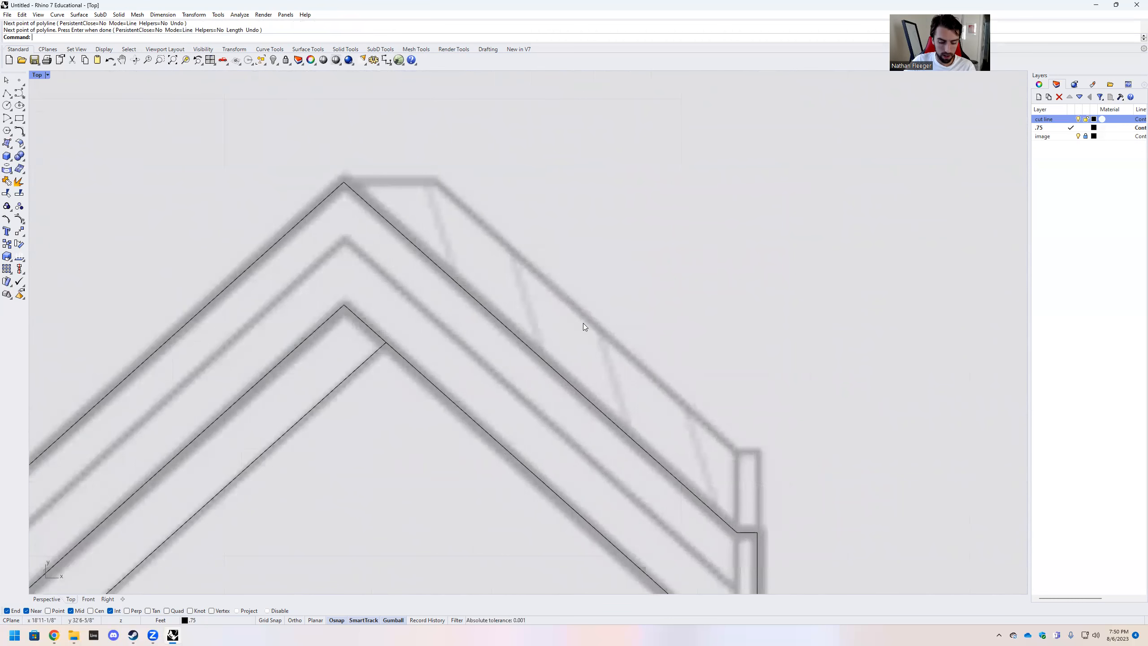
Copy the right gable's outer right slope straight up from its lower end to the raised slope's lower end in the reference image
click(490, 315)
text(Copy)
key(Return)
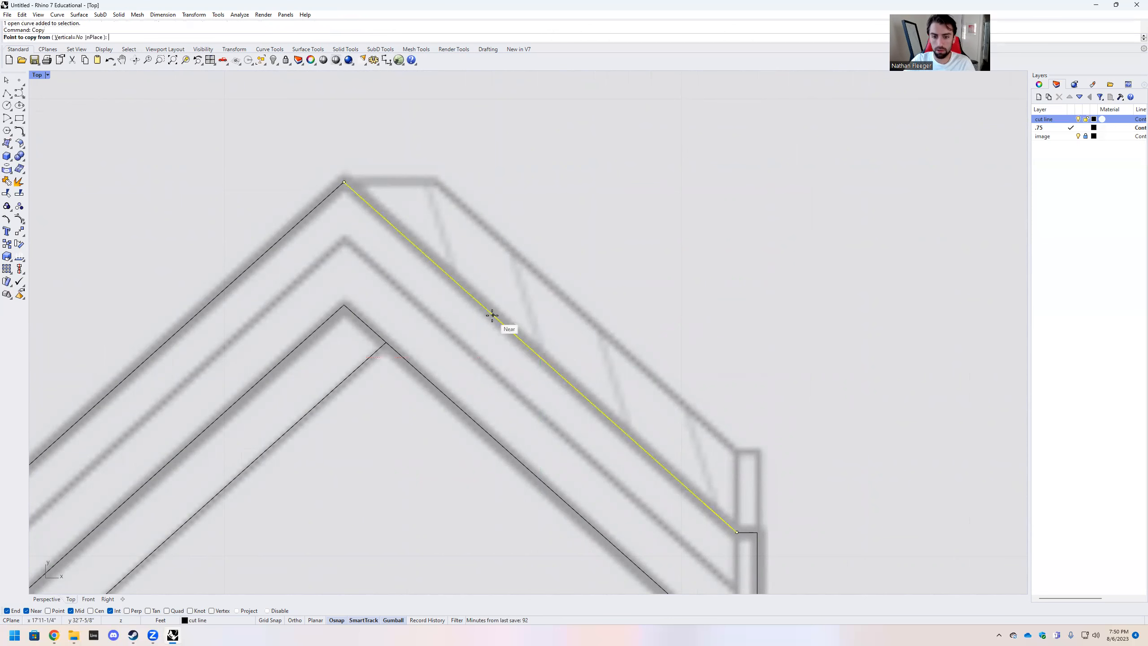
click(737, 532)
click(737, 451)
key(Return)
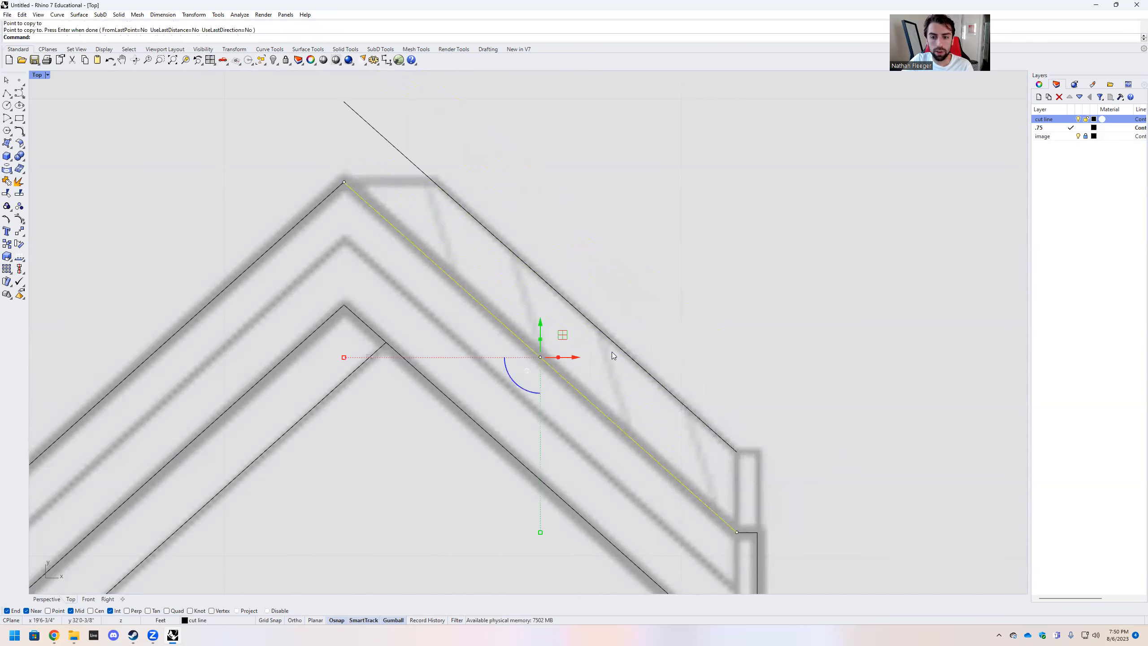
Copy the short horizontal cap line at the right gable's outer eave up to the raised slope's lower end
scroll(746, 407, down, 4)
scroll(746, 430, up, 4)
click(704, 458)
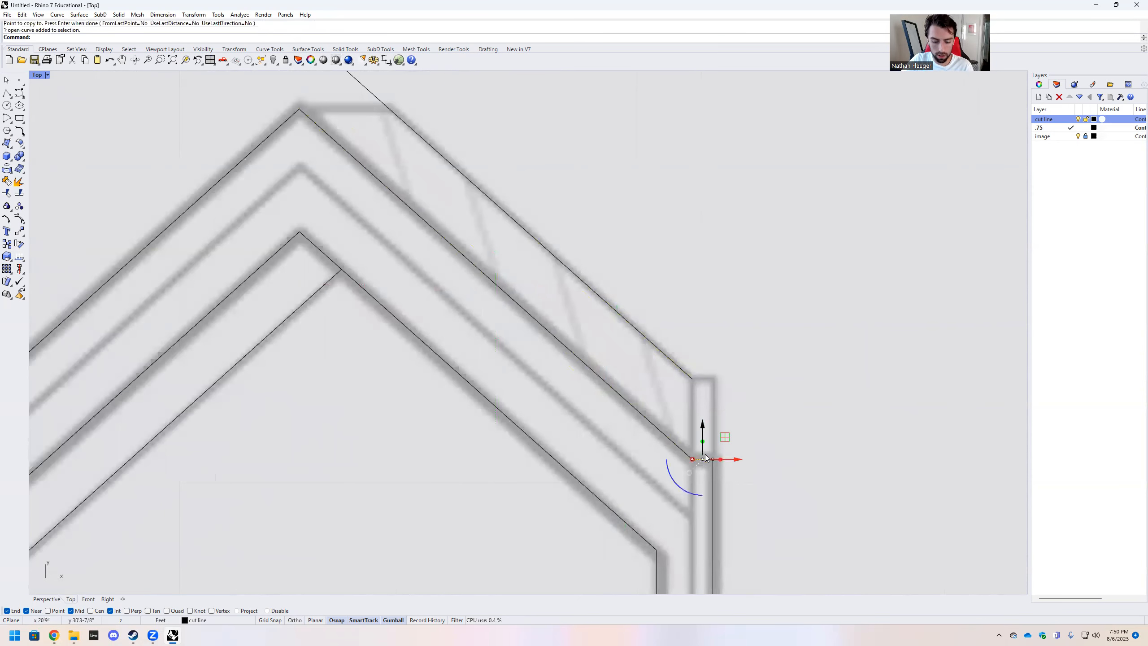
text(Copy)
key(Return)
click(692, 459)
click(694, 381)
key(Return)
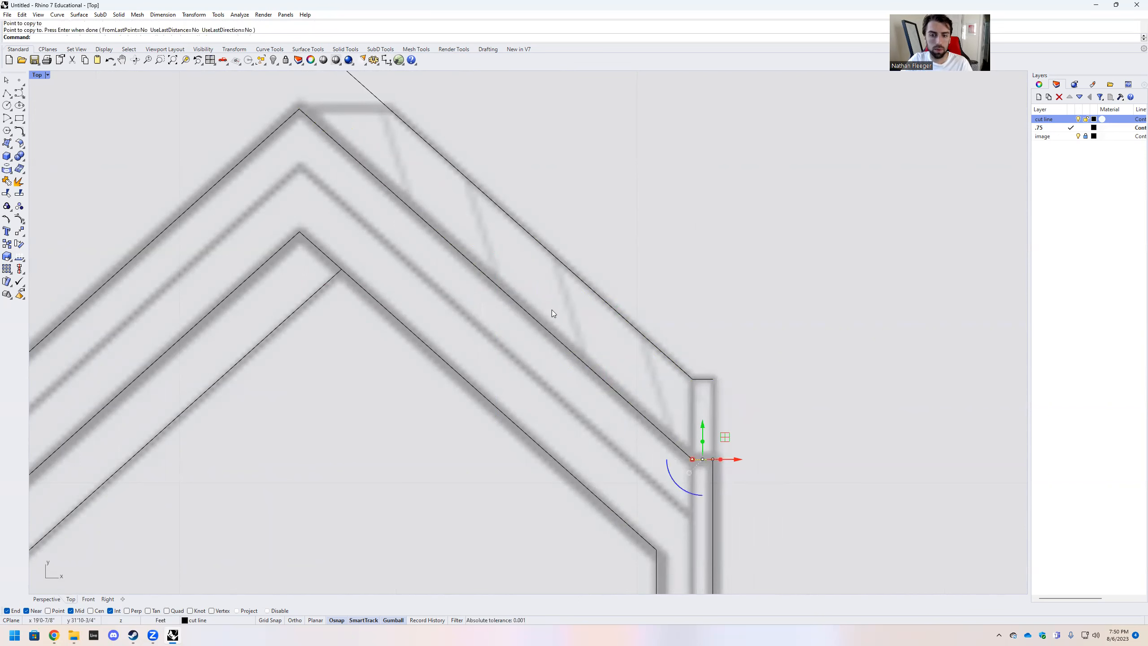
Draw two vertical lines joining the ends of the right eave's lower cap line to the copied cap line above
click(7, 93)
click(693, 459)
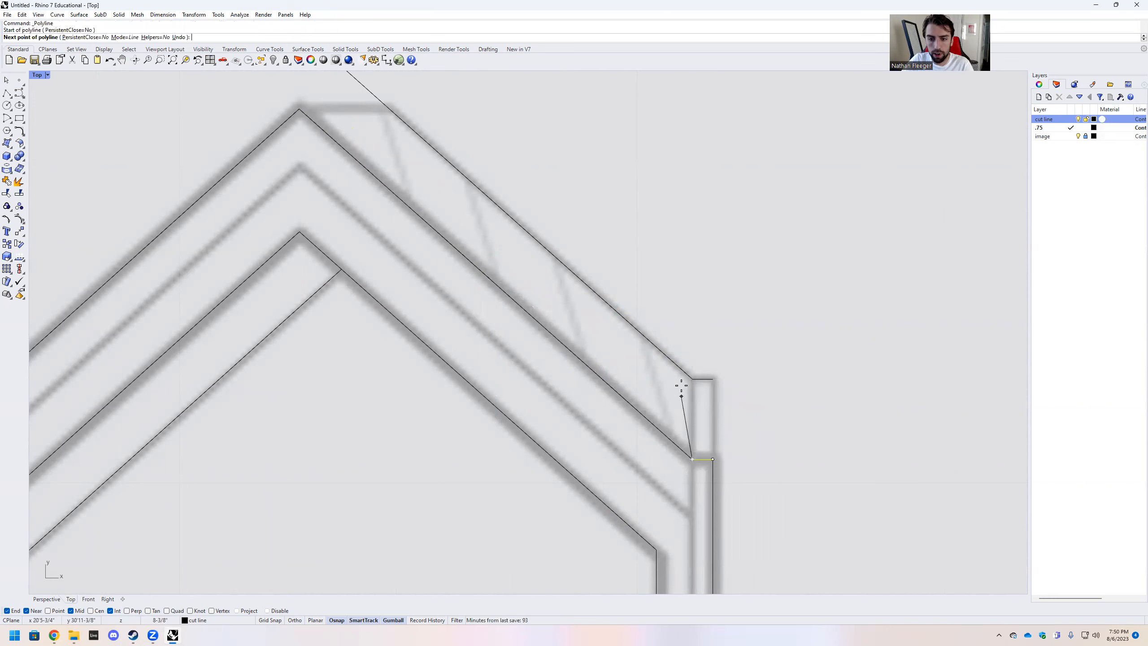
click(690, 379)
key(Return)
key(Return)
click(713, 379)
click(713, 459)
key(Return)
key(Return)
Draw a horizontal line from the right gable's ridge to the raised slope line
scroll(746, 447, down, 3)
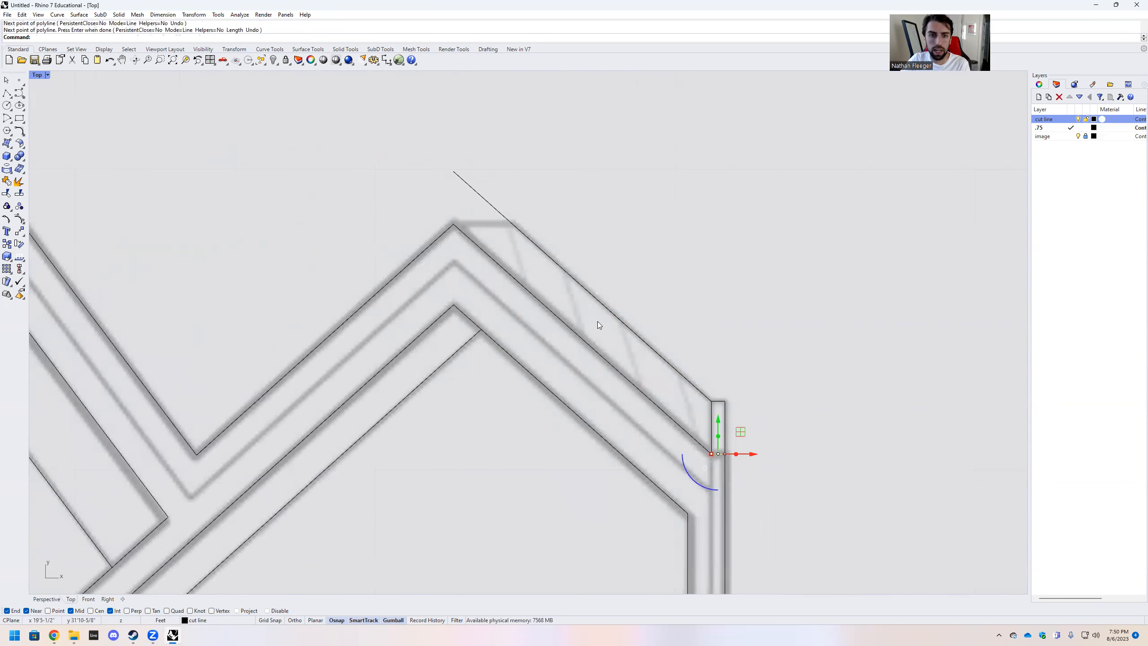
scroll(468, 252, up, 3)
click(448, 214)
click(543, 217)
scroll(579, 230, down, 2)
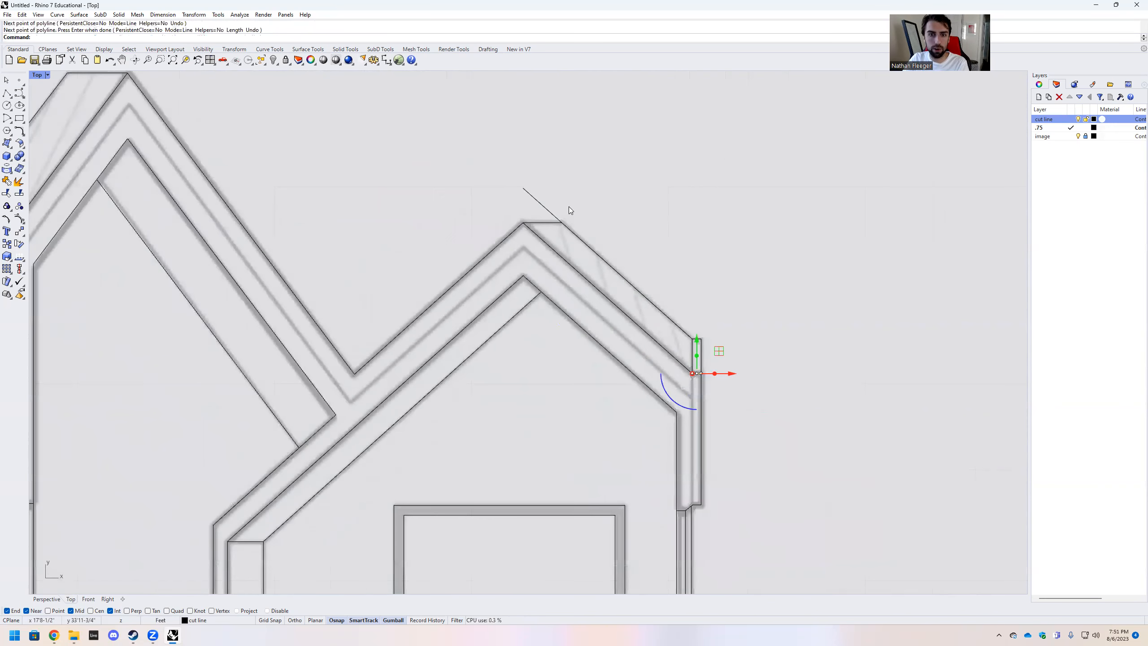
Trim off the part of the right gable's raised slope that extends above the horizontal ridge line
scroll(569, 207, up, 2)
drag(647, 316, 461, 168)
text(t)
key(Return)
click(540, 215)
scroll(601, 217, down, 3)
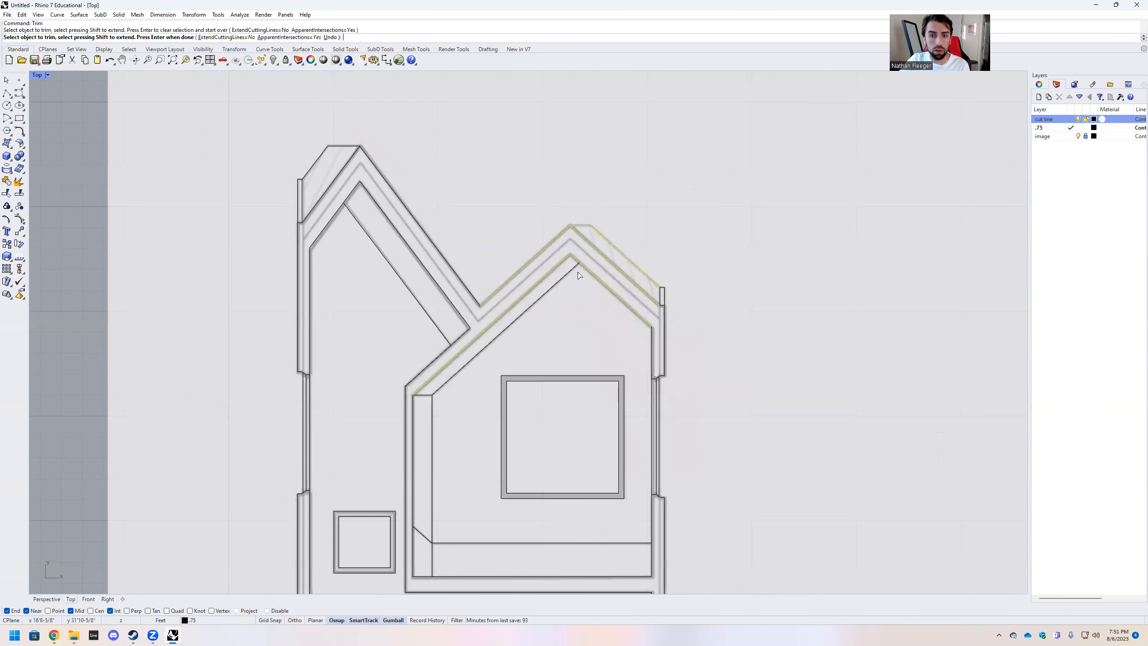
scroll(581, 280, up, 5)
scroll(533, 353, down, 4)
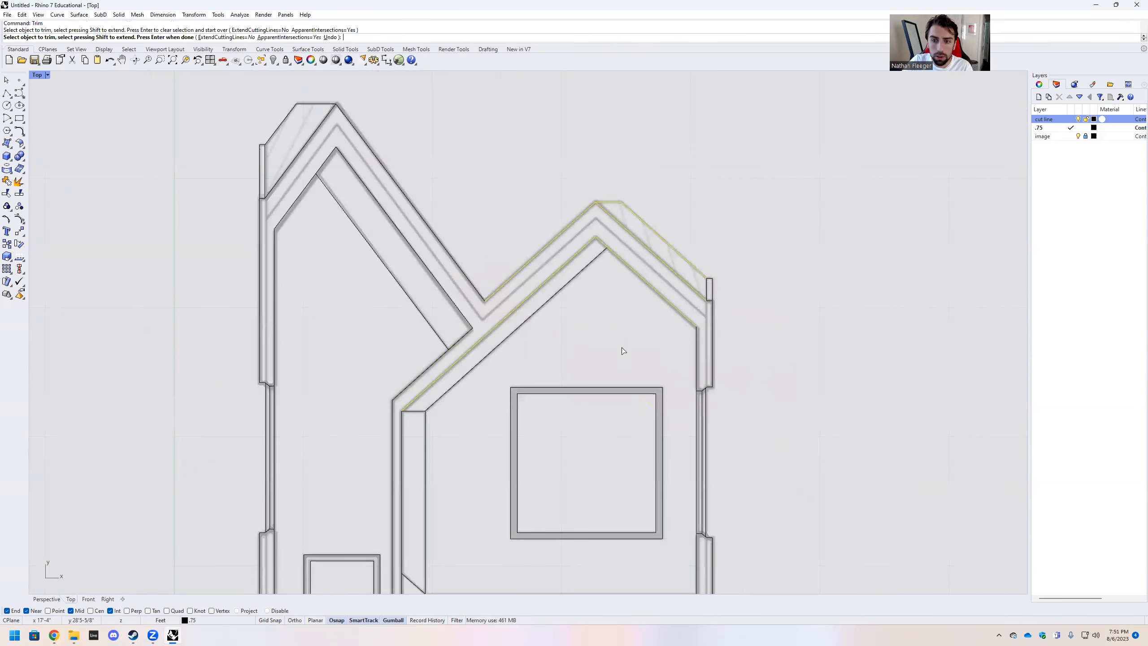
scroll(637, 326, down, 3)
key(Return)
Examine the whole traced section against the reference image, from the gables to the basement, for lines still missing
scroll(567, 179, down, 4)
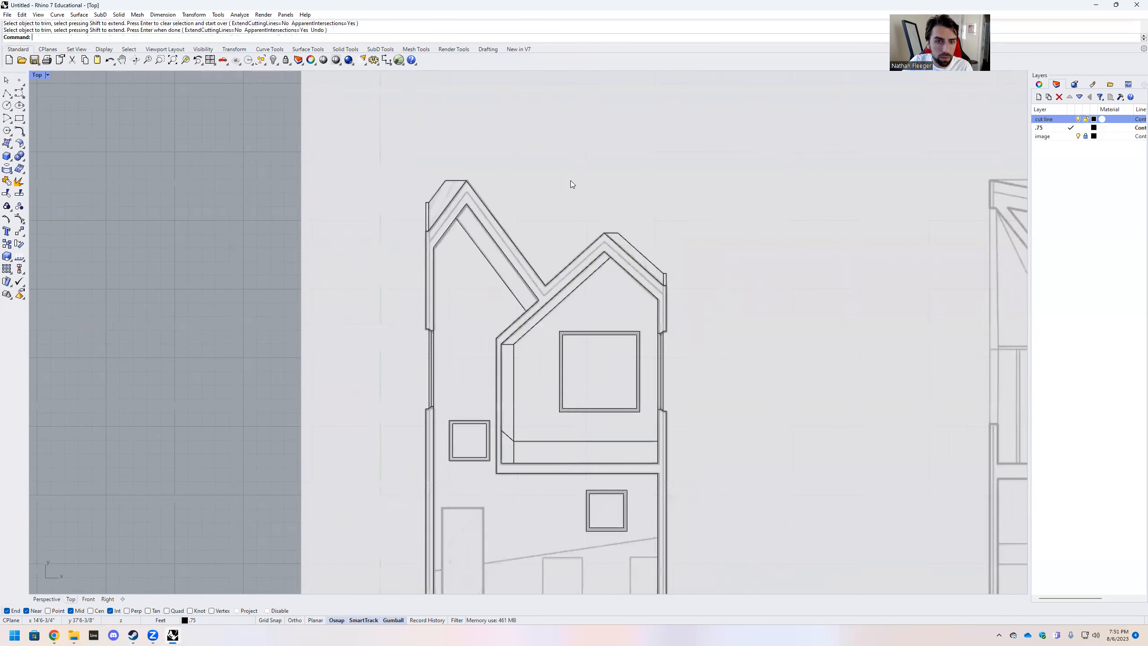
scroll(565, 180, down, 3)
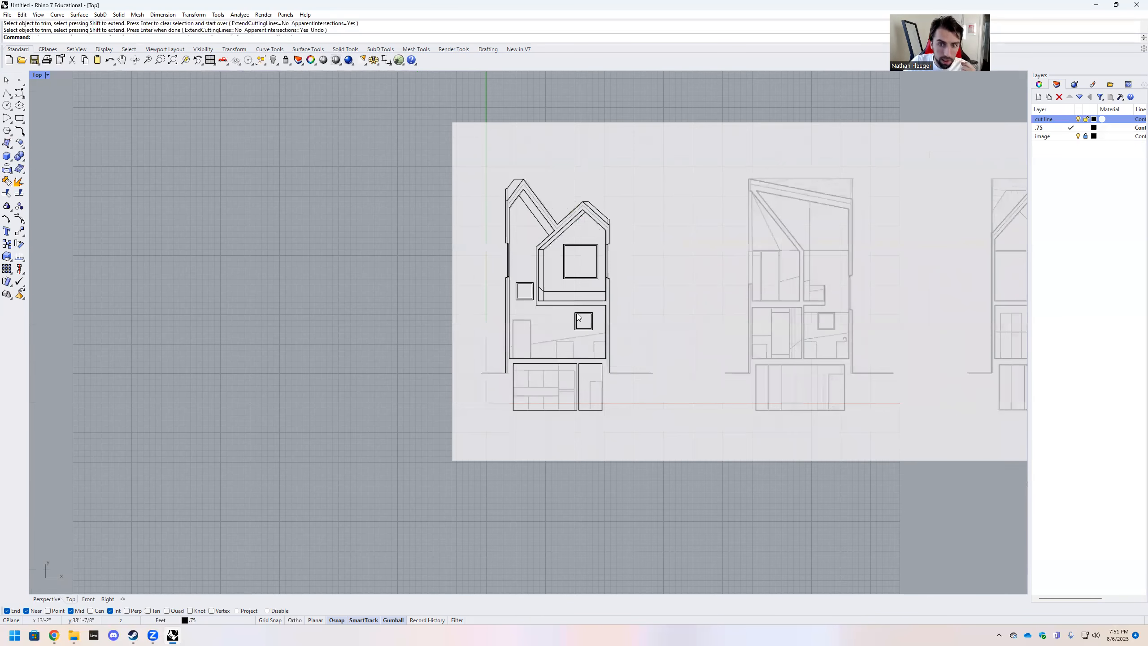
scroll(578, 318, up, 3)
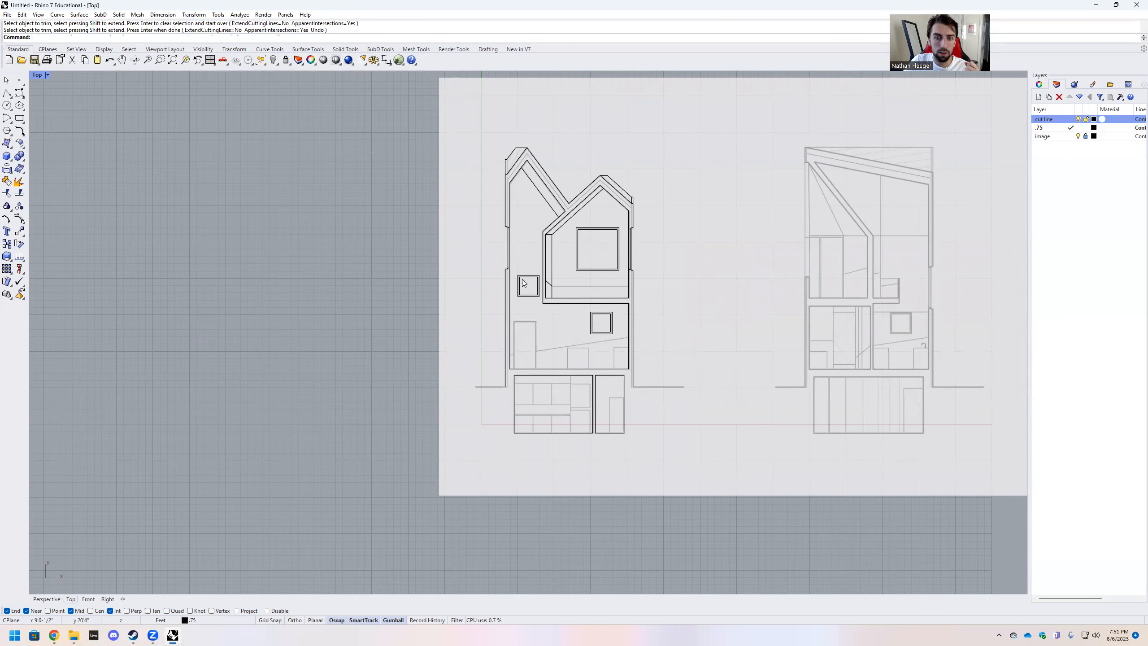
scroll(553, 240, up, 4)
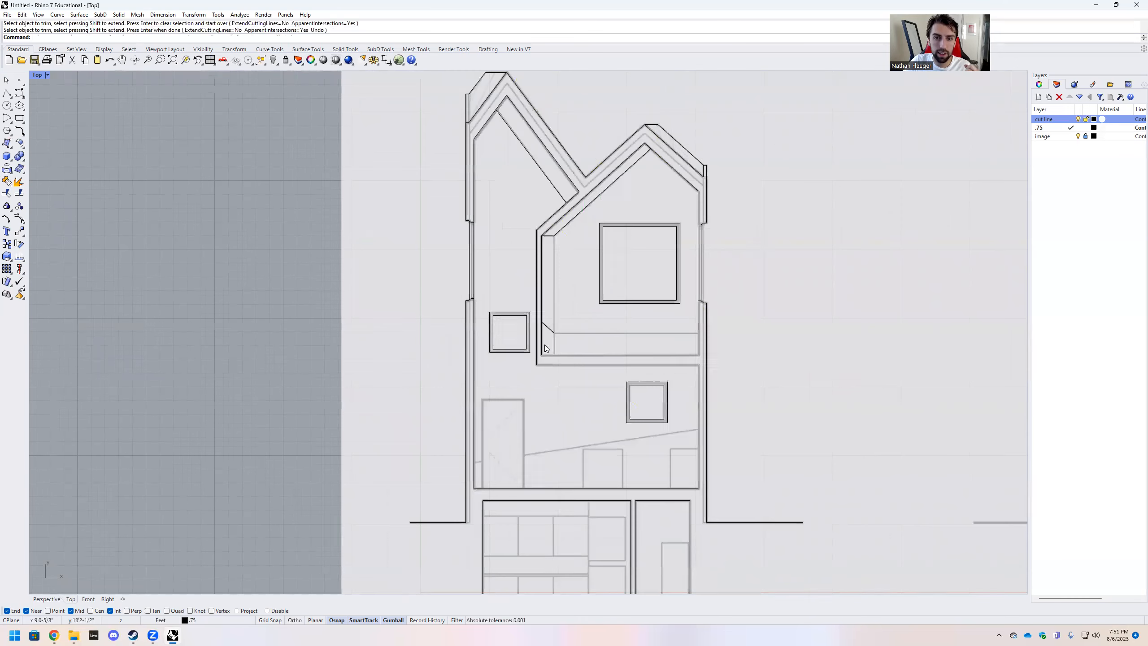
scroll(493, 171, up, 4)
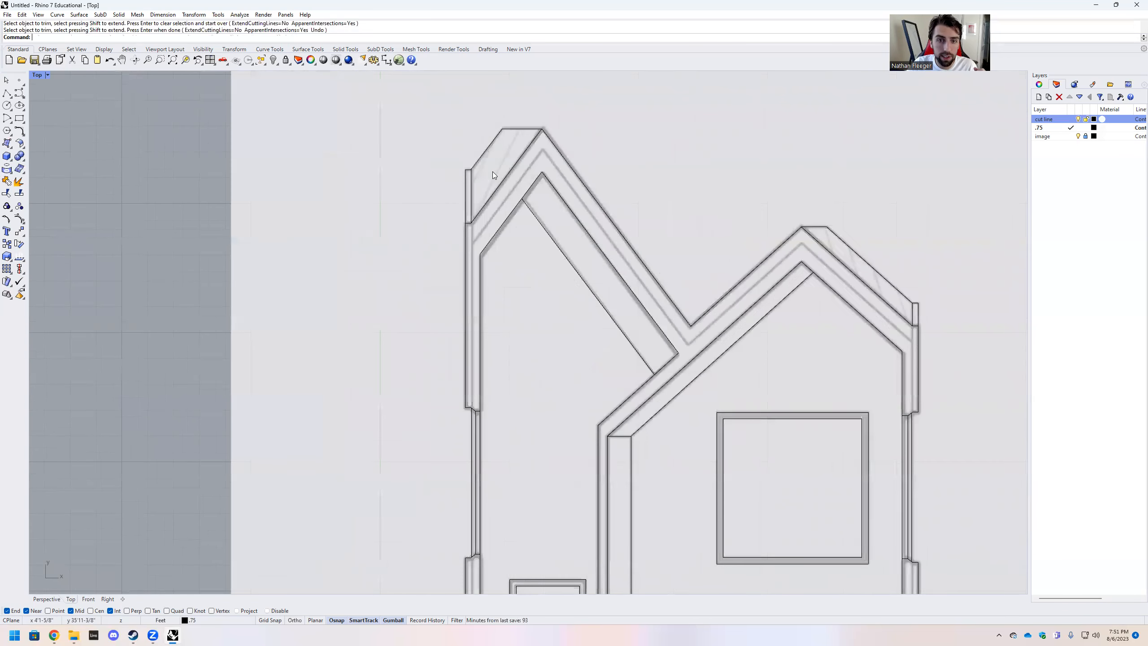
click(7, 93)
key(Escape)
scroll(512, 135, down, 7)
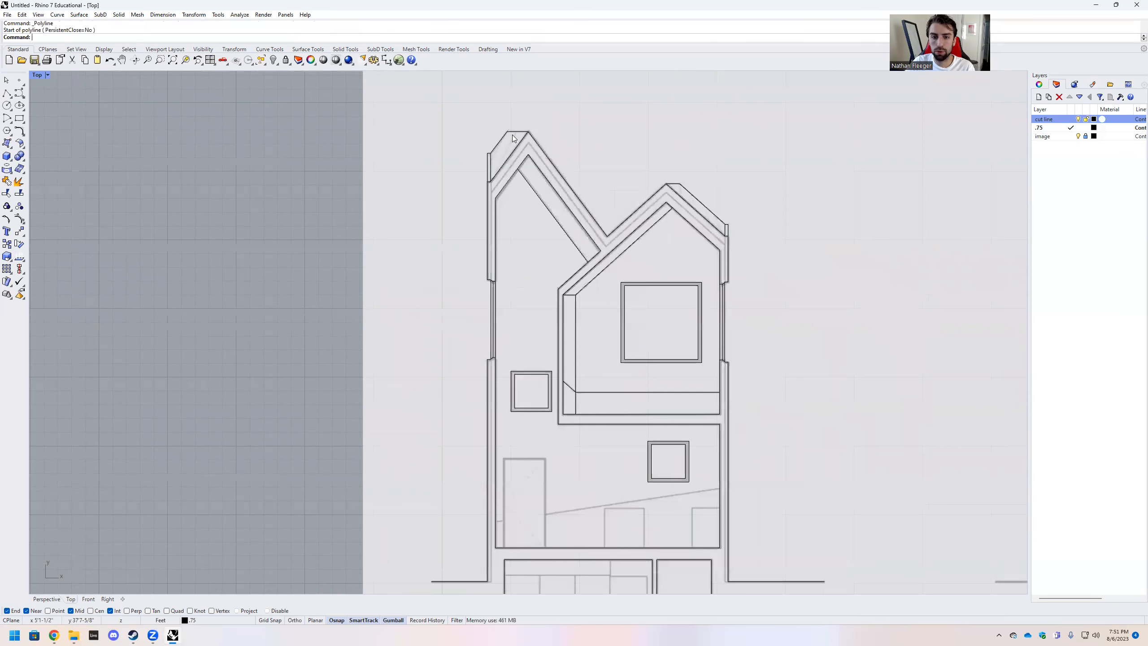
scroll(587, 353, up, 4)
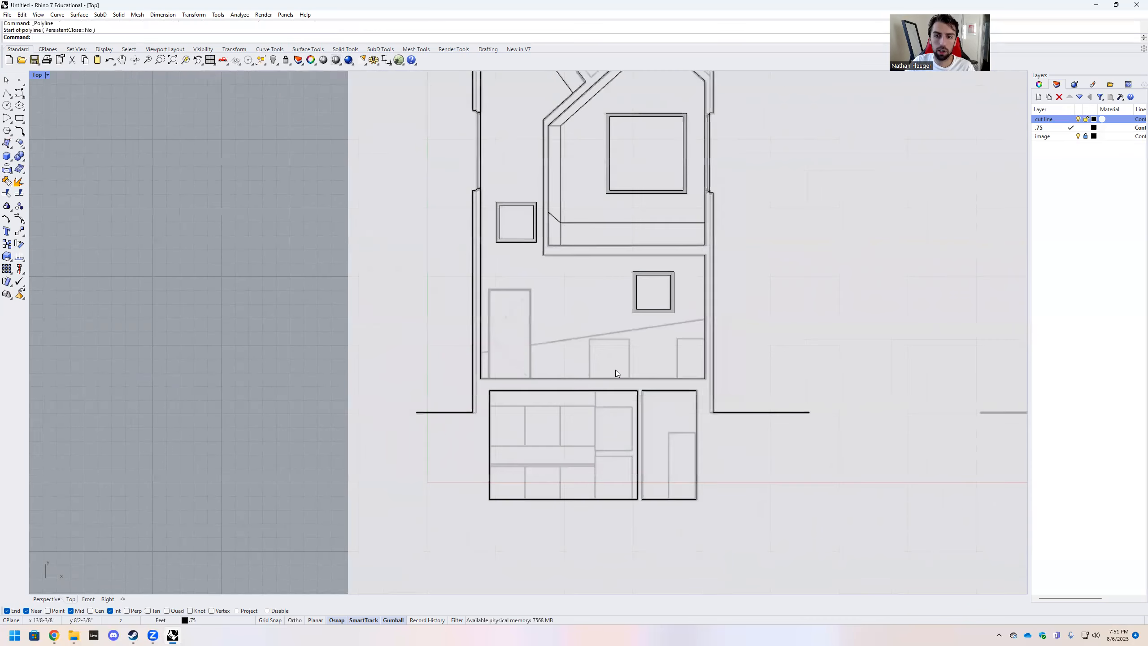
scroll(686, 336, down, 2)
scroll(670, 367, up, 2)
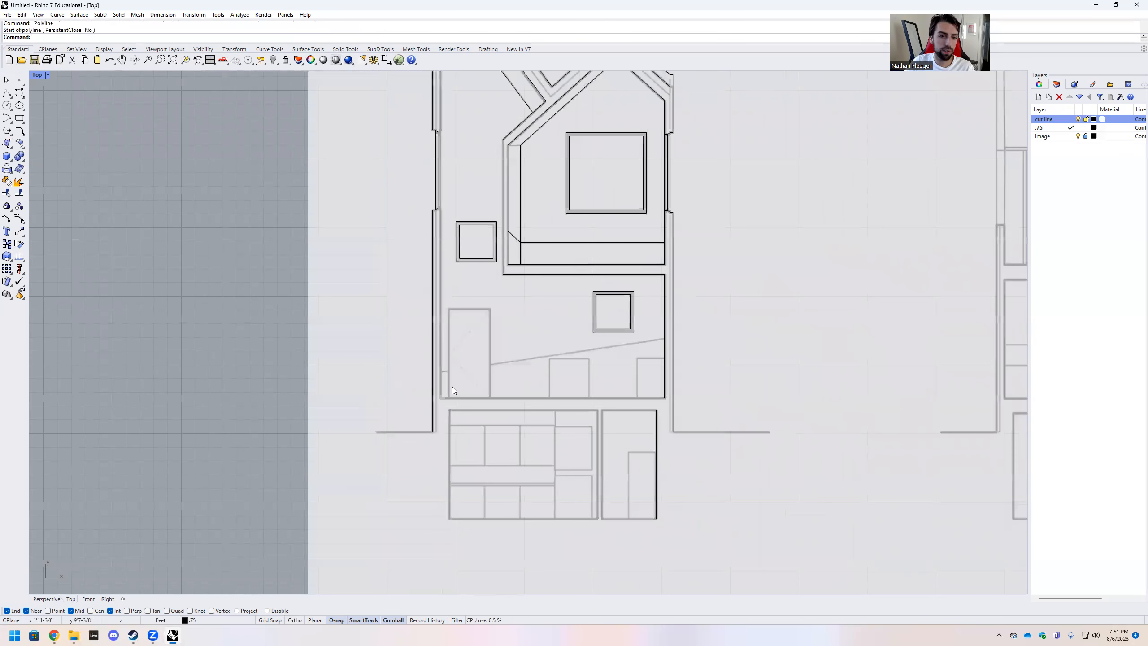
scroll(470, 400, down, 4)
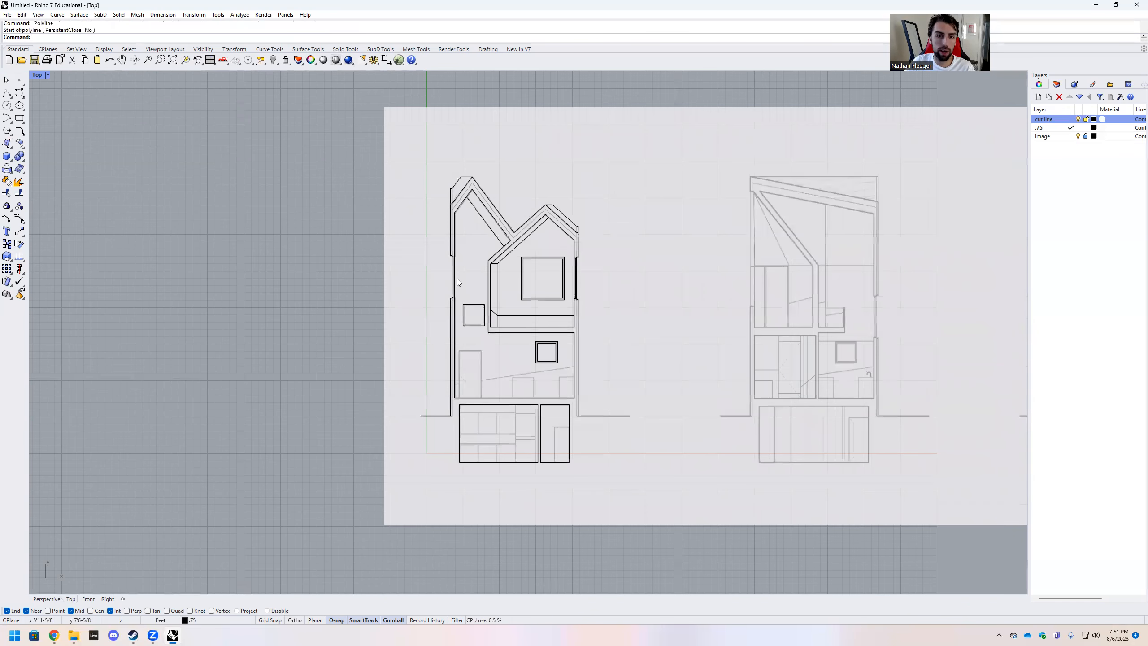
scroll(470, 294, up, 3)
scroll(562, 343, up, 2)
scroll(536, 297, down, 5)
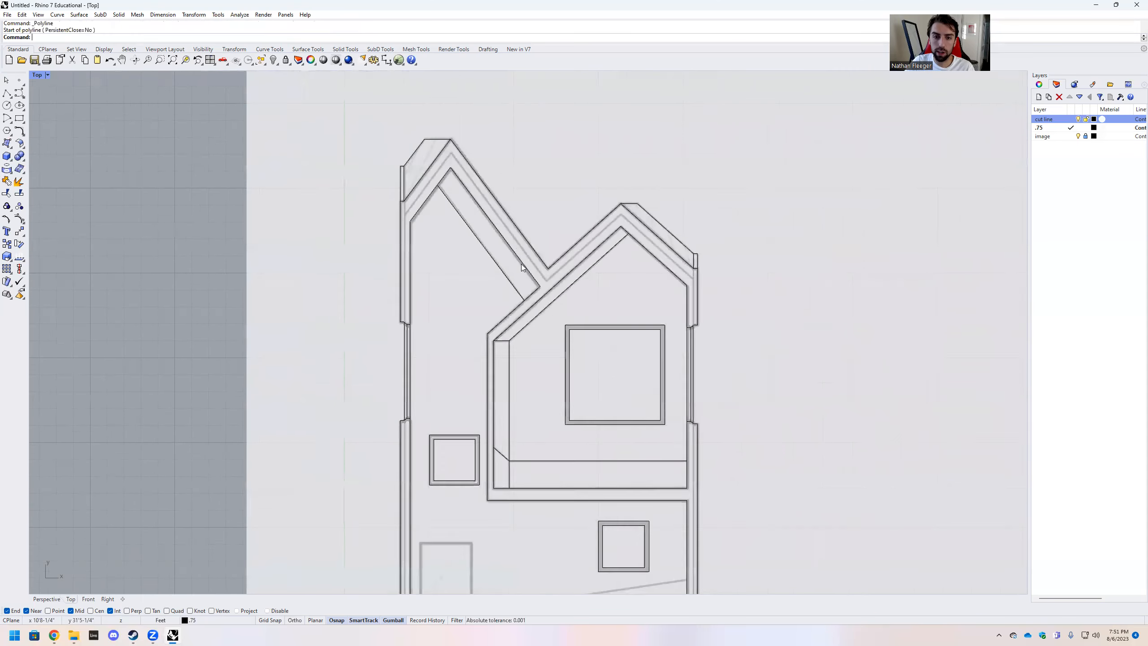
scroll(583, 399, up, 3)
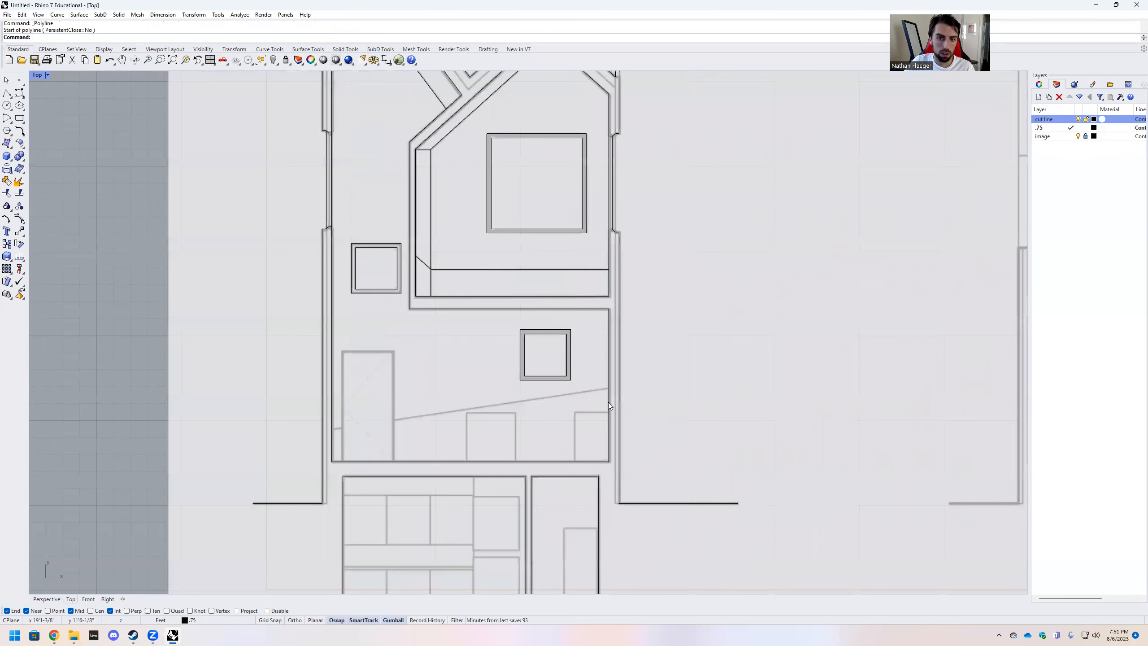
Draw a rectangle over the reference door in the lower floor, from its floor corner to the opposite top corner
click(5, 93)
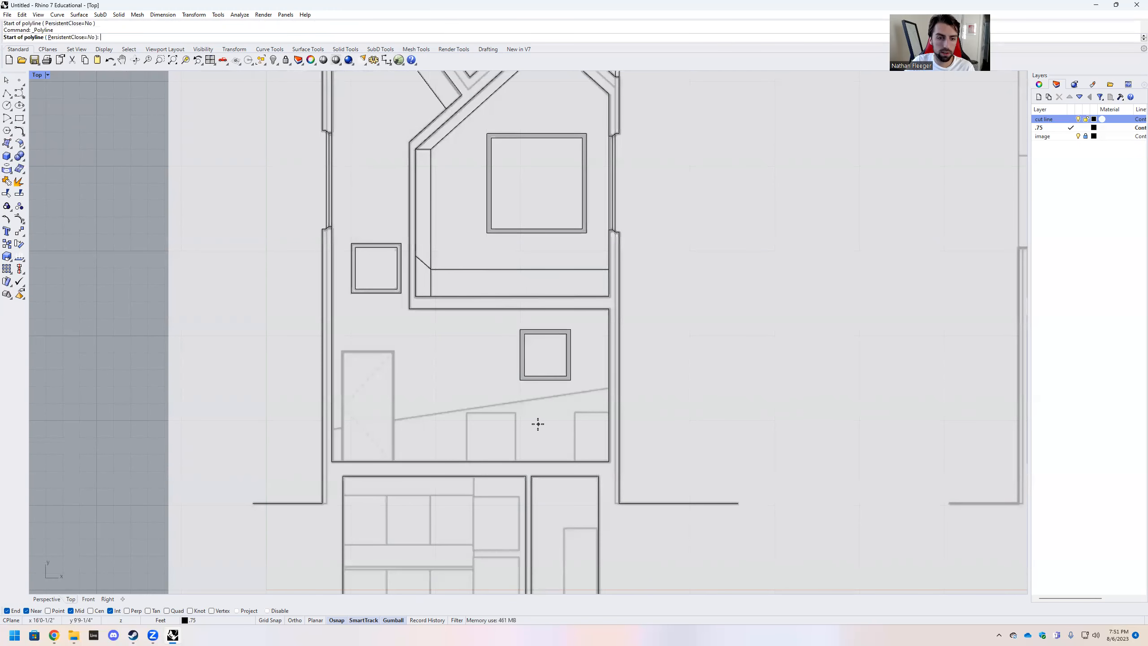
scroll(350, 469, up, 3)
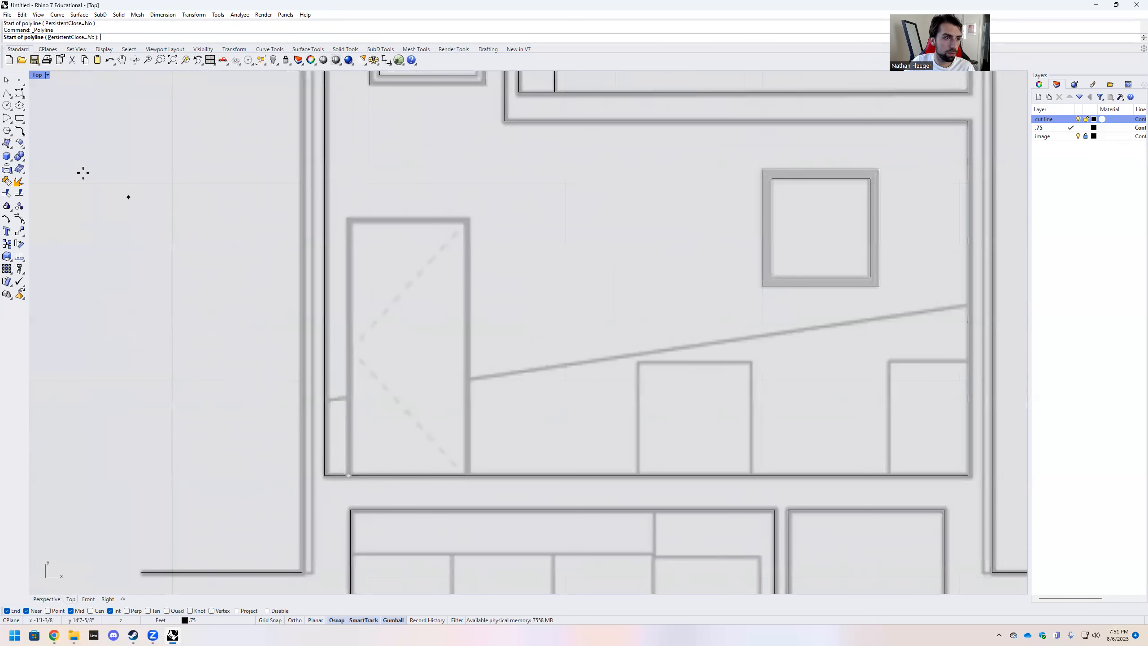
click(20, 118)
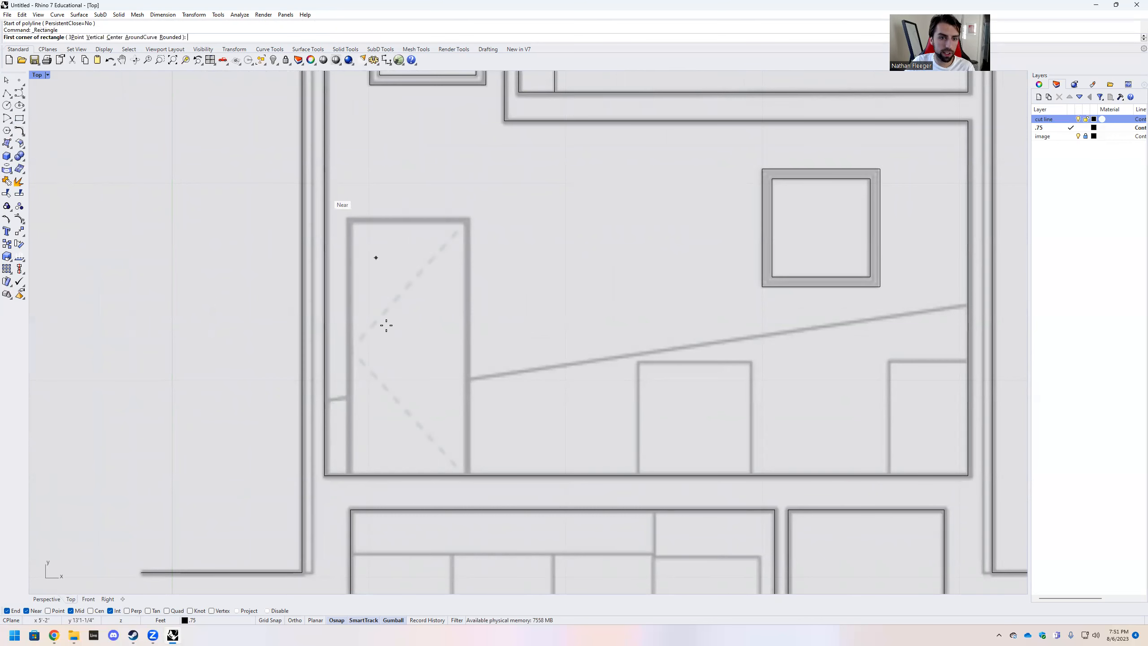
click(349, 475)
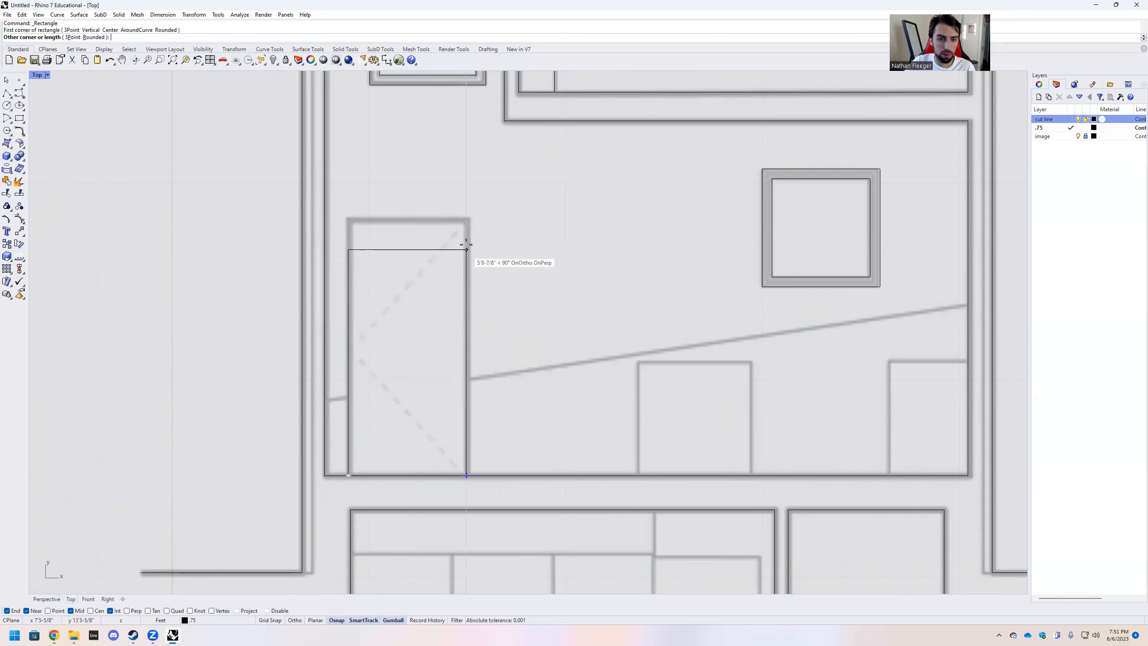
click(467, 223)
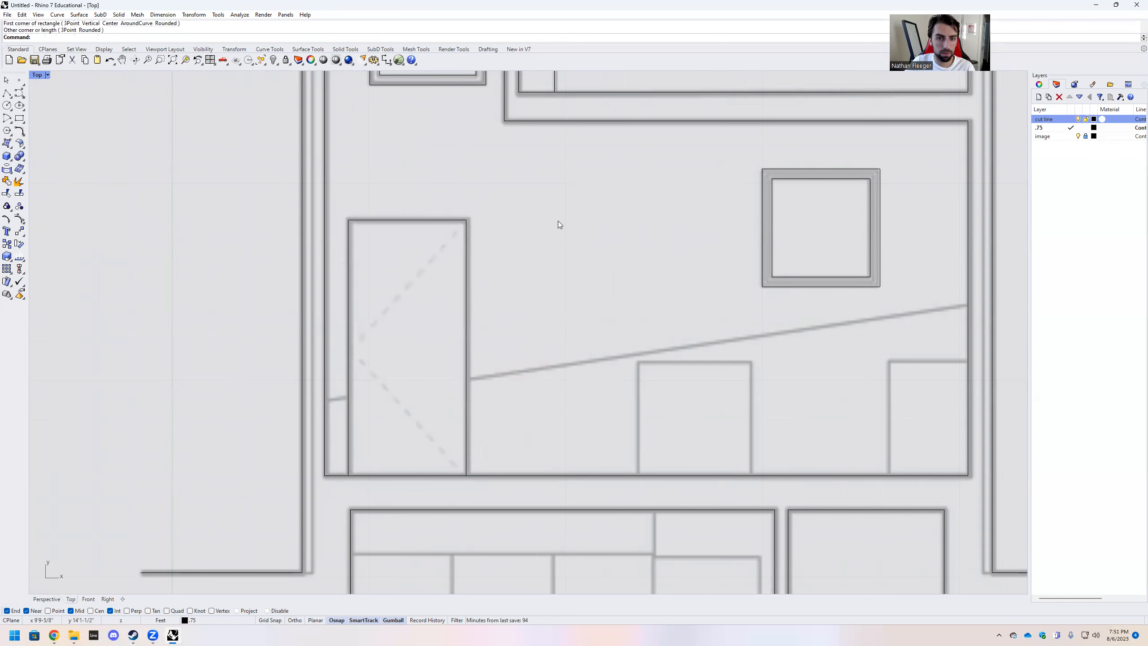
scroll(493, 253, down, 2)
scroll(494, 257, down, 6)
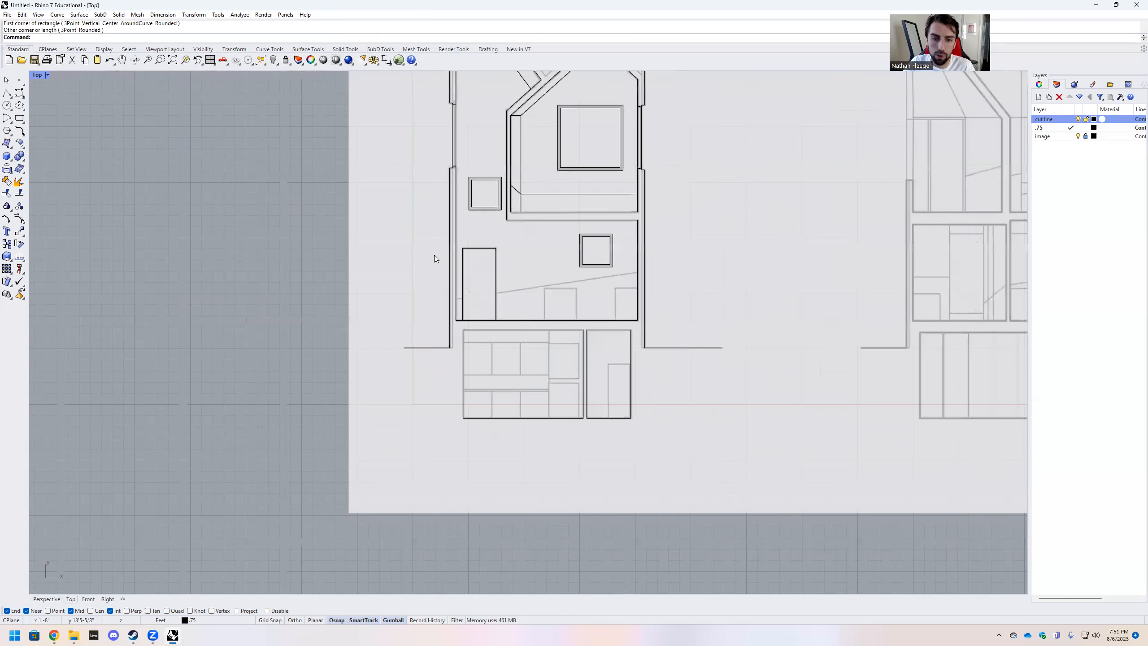
Draw a rectangle over the narrow door shape in the basement's right room, starting on the floor line
scroll(521, 245, up, 4)
scroll(582, 439, down, 2)
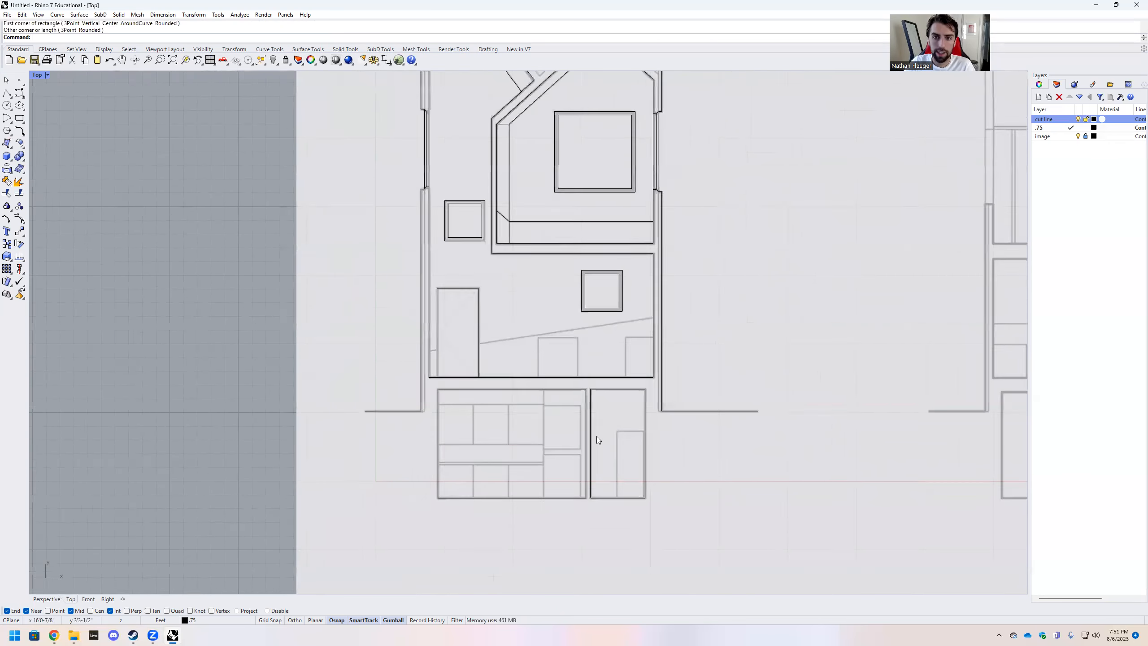
scroll(620, 471, up, 3)
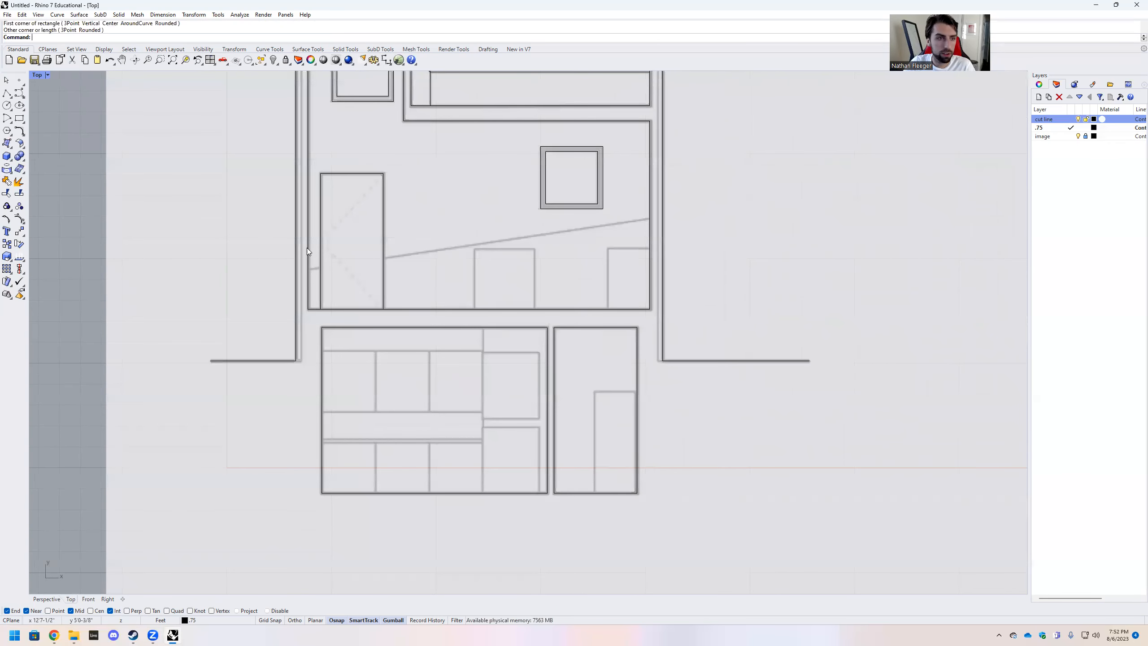
click(19, 118)
scroll(583, 455, up, 2)
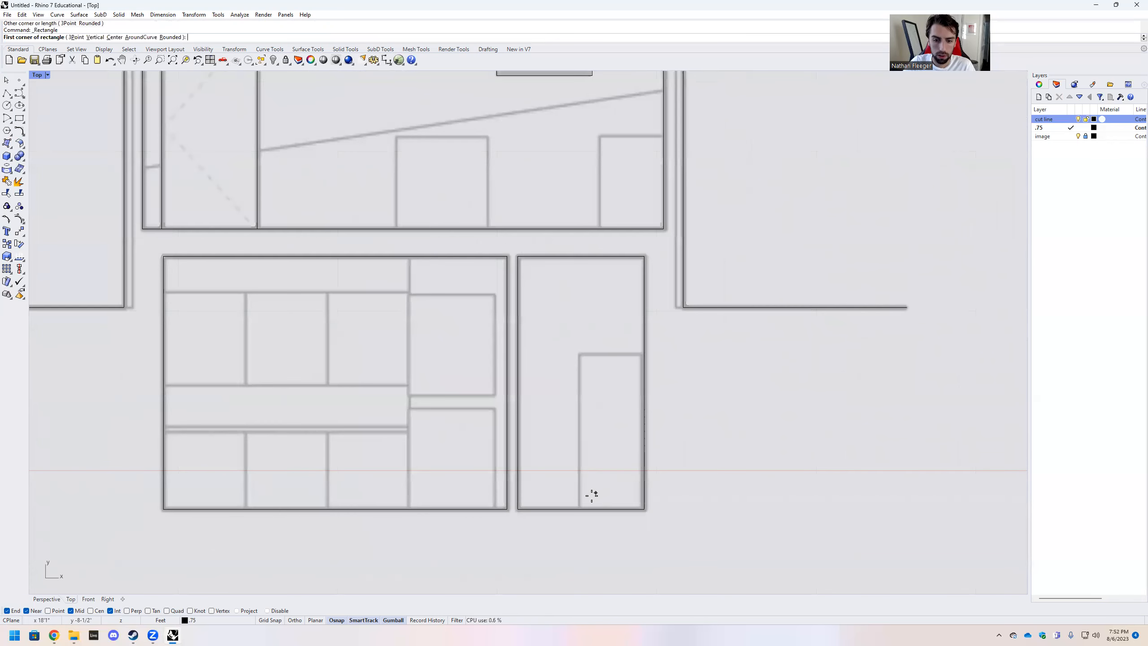
scroll(578, 507, up, 2)
click(579, 508)
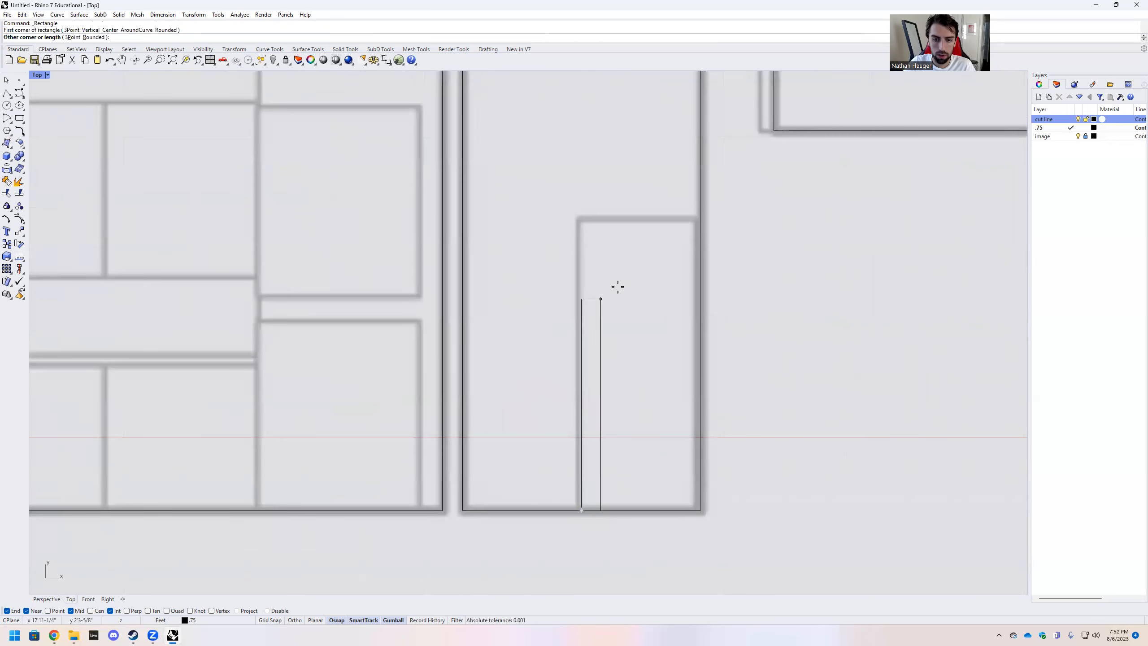
scroll(691, 220, up, 1)
scroll(696, 219, up, 1)
click(700, 218)
scroll(549, 290, down, 4)
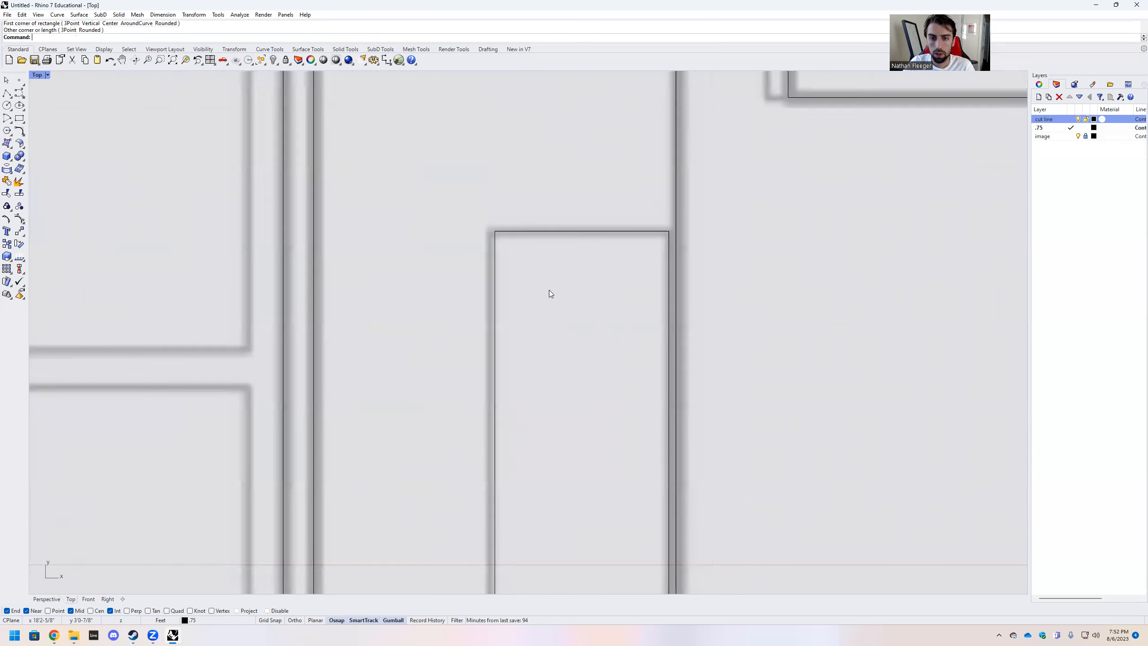
scroll(623, 389, down, 4)
scroll(567, 392, up, 2)
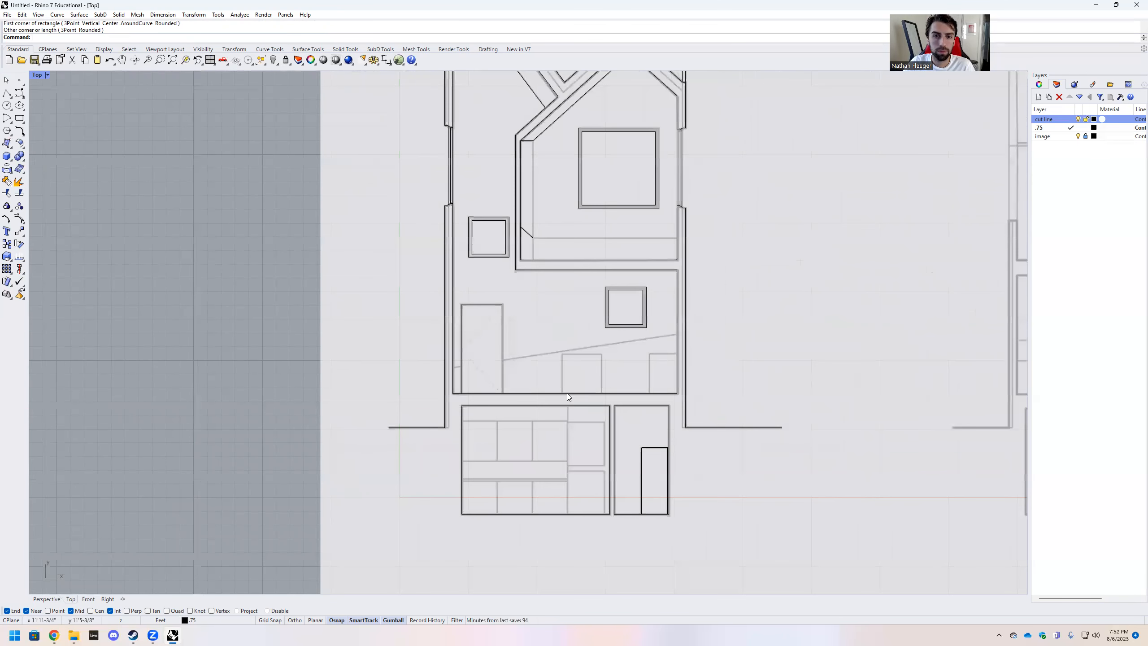
Add a new layer named .25 and place it below the .75 layer
scroll(567, 393, down, 2)
scroll(558, 276, up, 1)
middle_click(563, 267)
middle_click(304, 221)
click(311, 174)
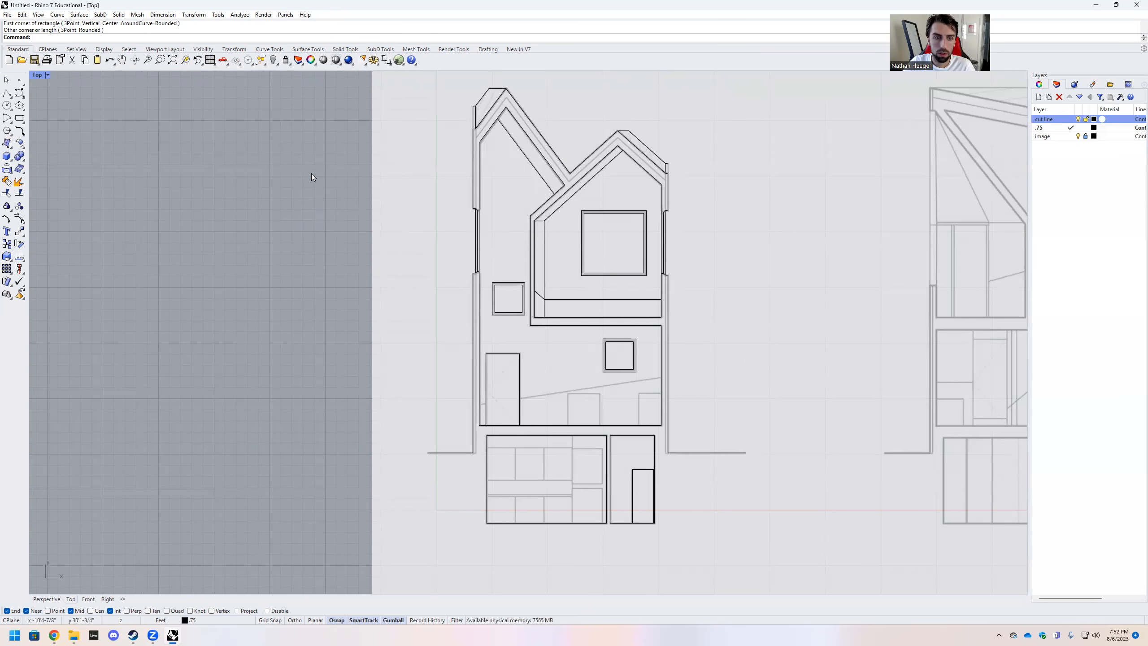
click(1039, 98)
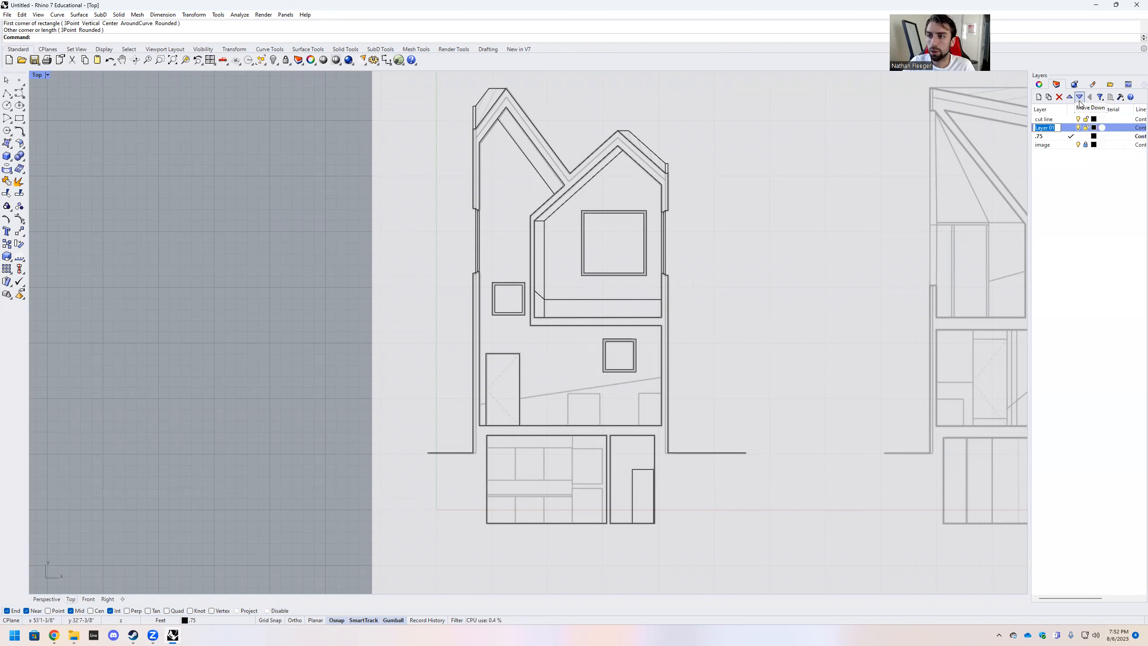
click(1080, 99)
click(1049, 137)
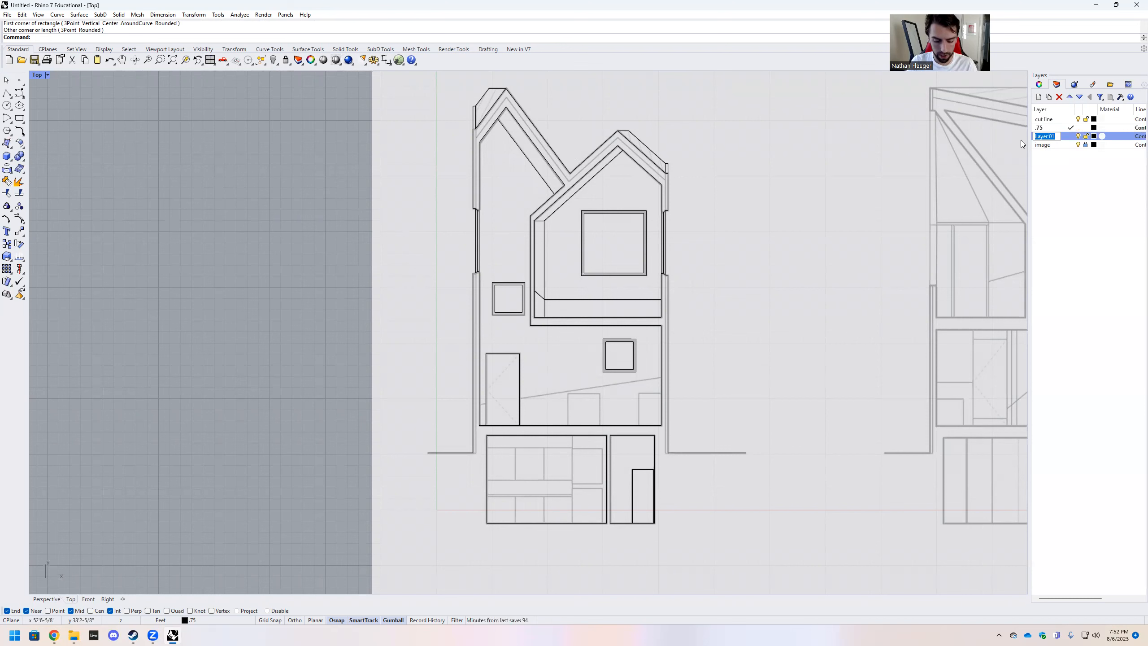
text(.5)
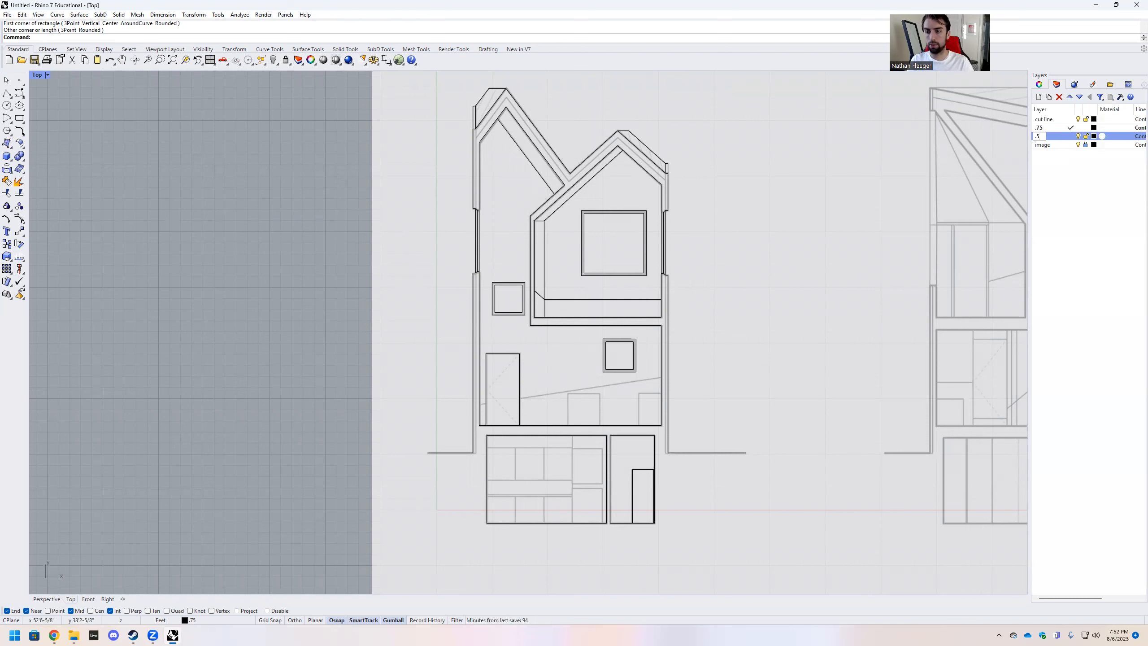
key(Left)
text(2)
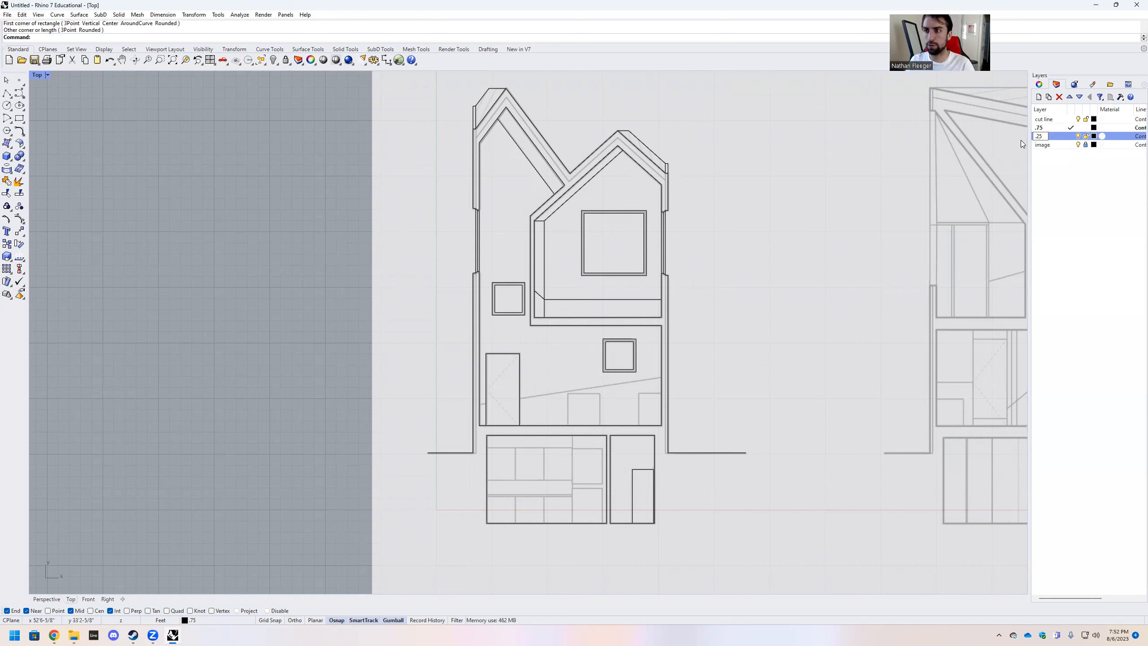
click(1109, 199)
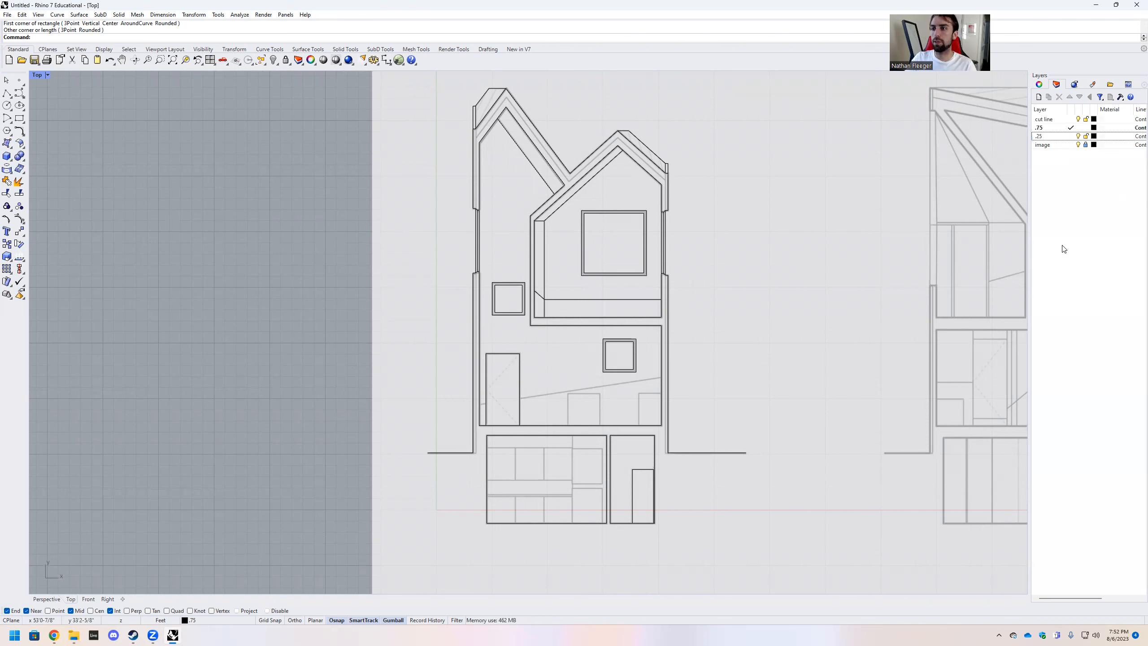
Set the .75 layer's colour to Red
click(1094, 128)
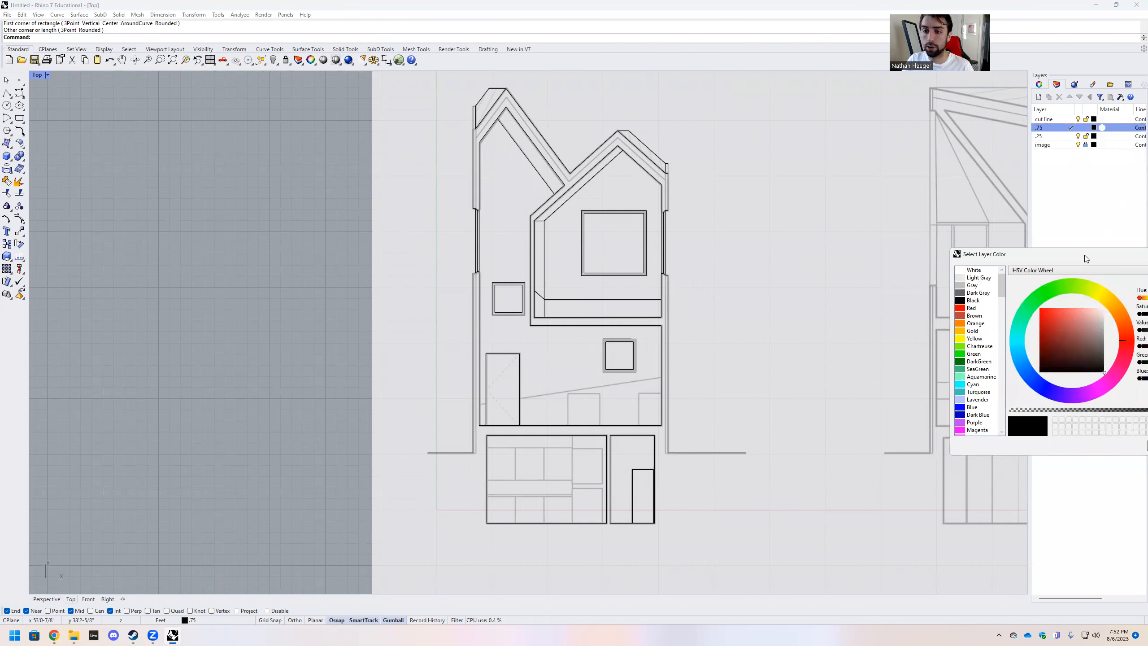
click(682, 267)
click(677, 267)
click(800, 405)
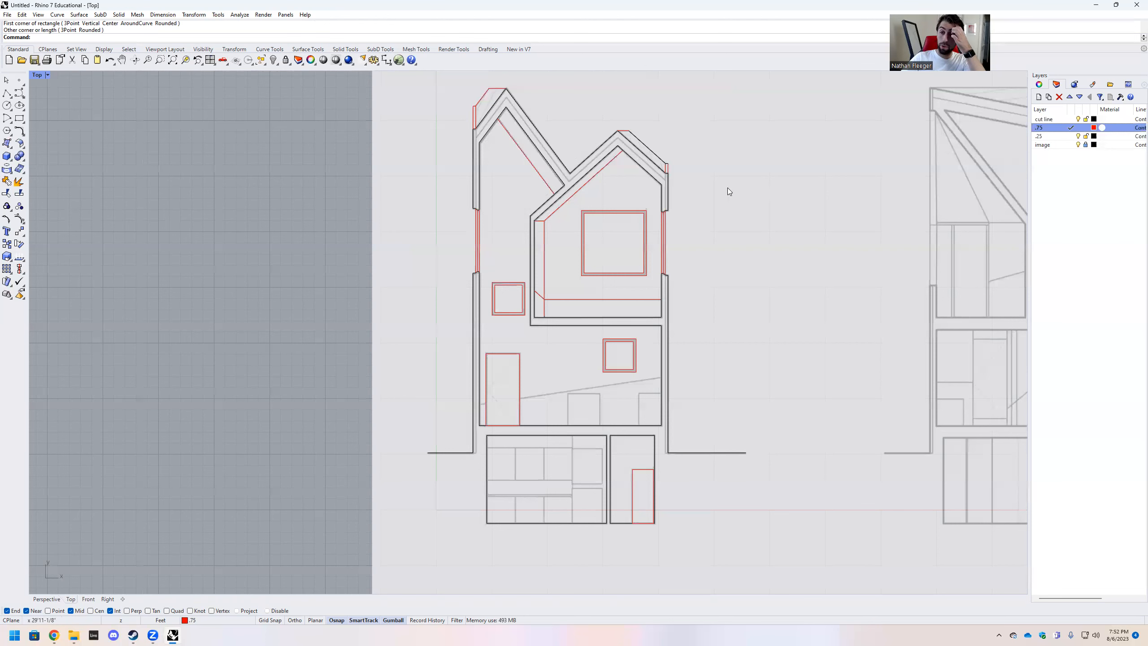
Set the cut line layer's colour to cyan (#00FEFF)
click(1094, 119)
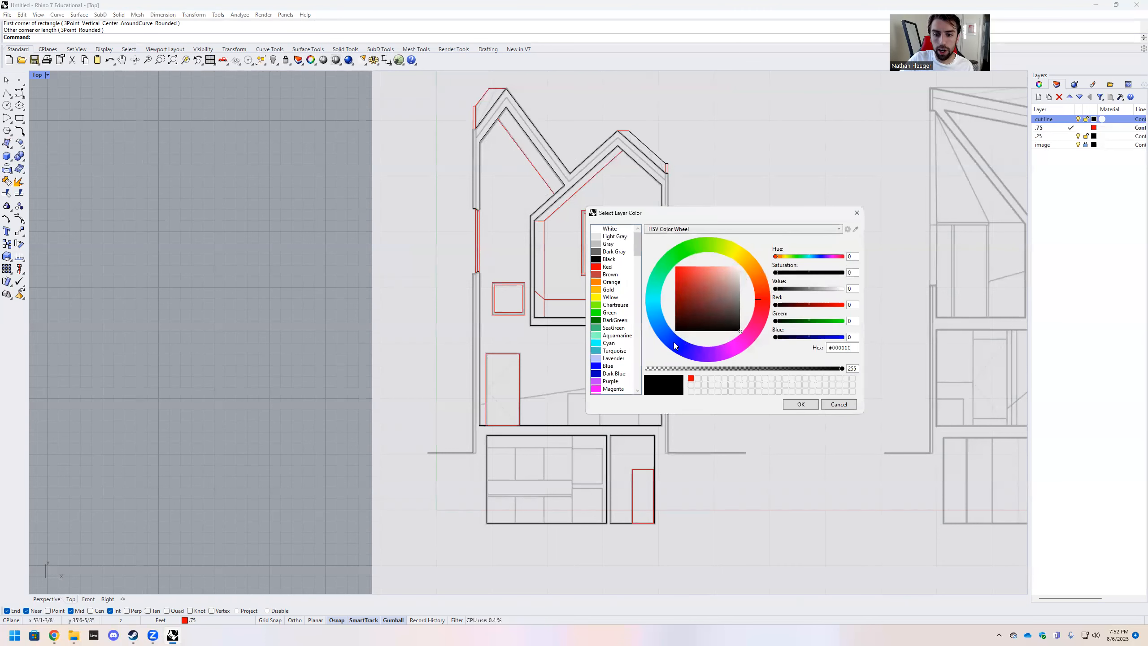
click(673, 348)
click(614, 369)
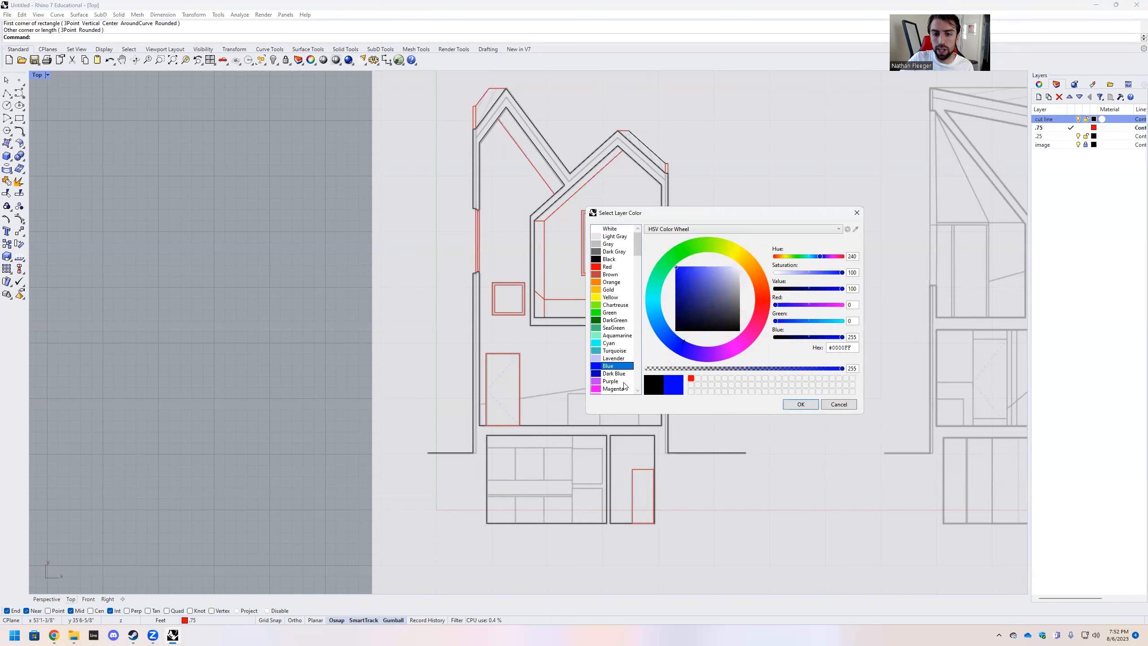
click(653, 299)
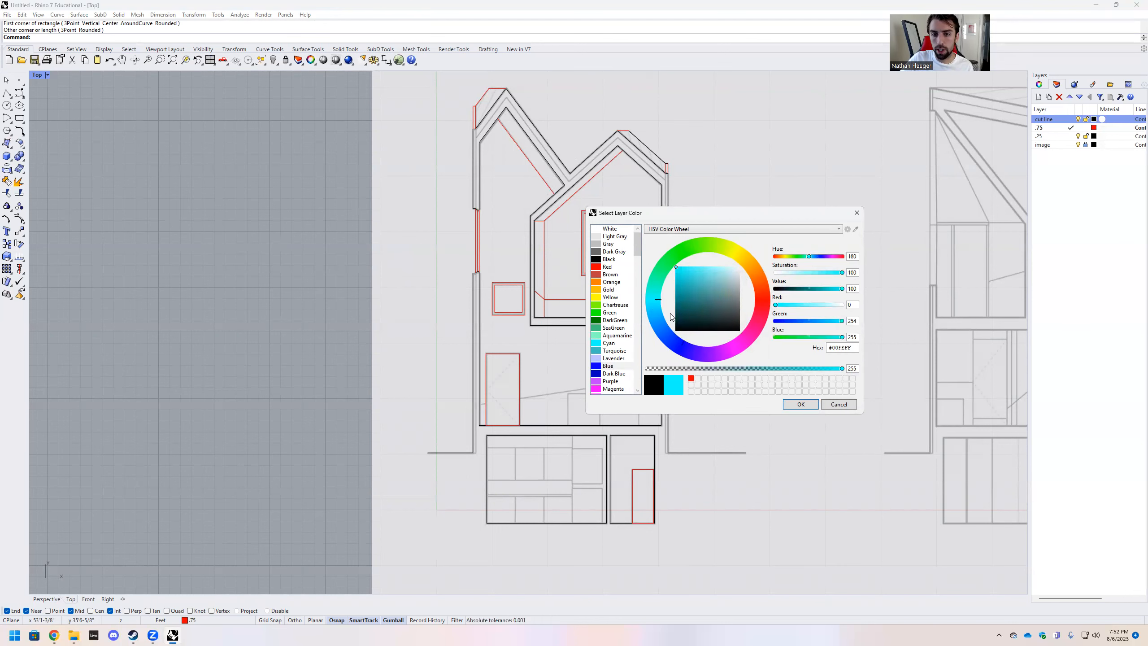
click(800, 405)
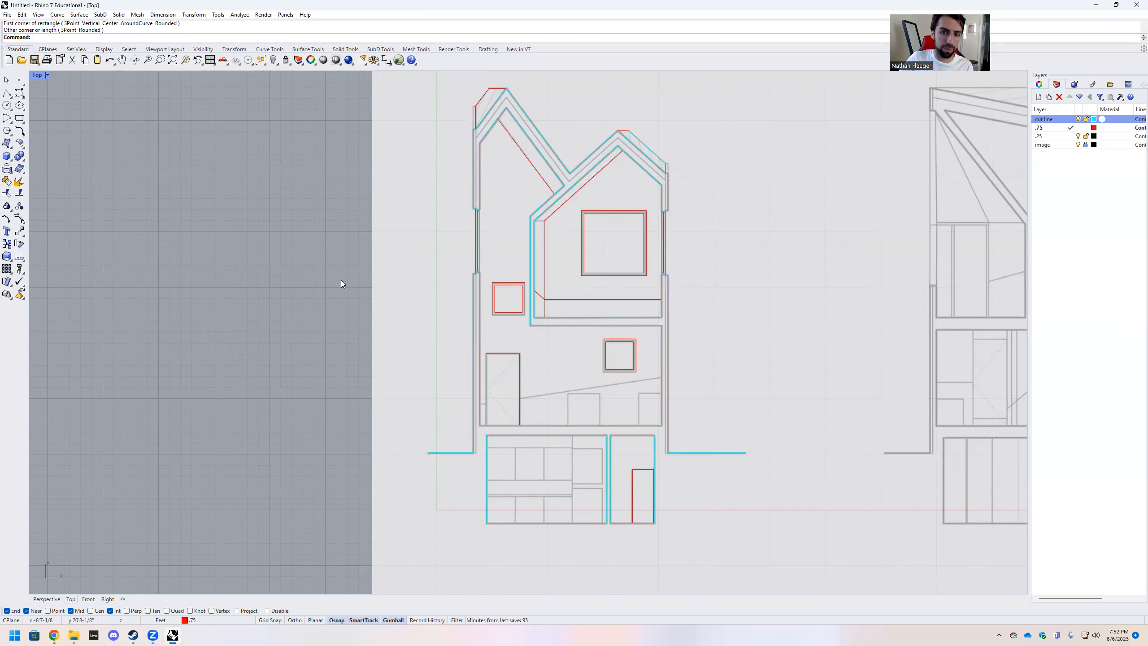
Make the .25 layer current and lock the .75 and cut line layers
scroll(336, 281, down, 1)
scroll(338, 317, down, 2)
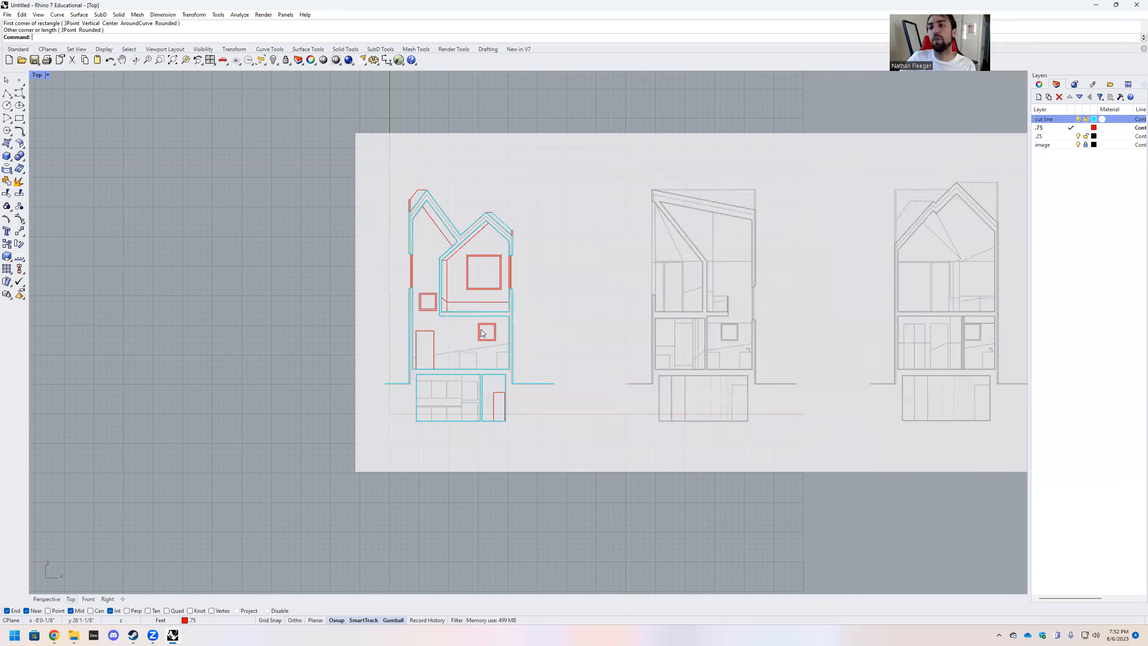
scroll(482, 333, up, 4)
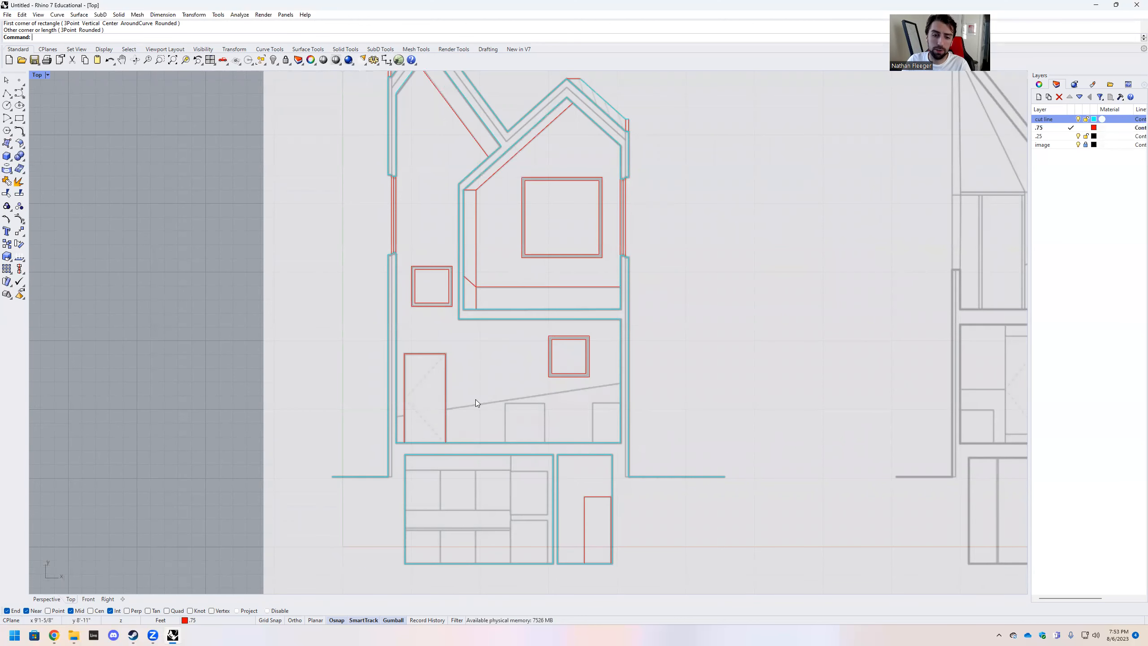
scroll(476, 399, down, 1)
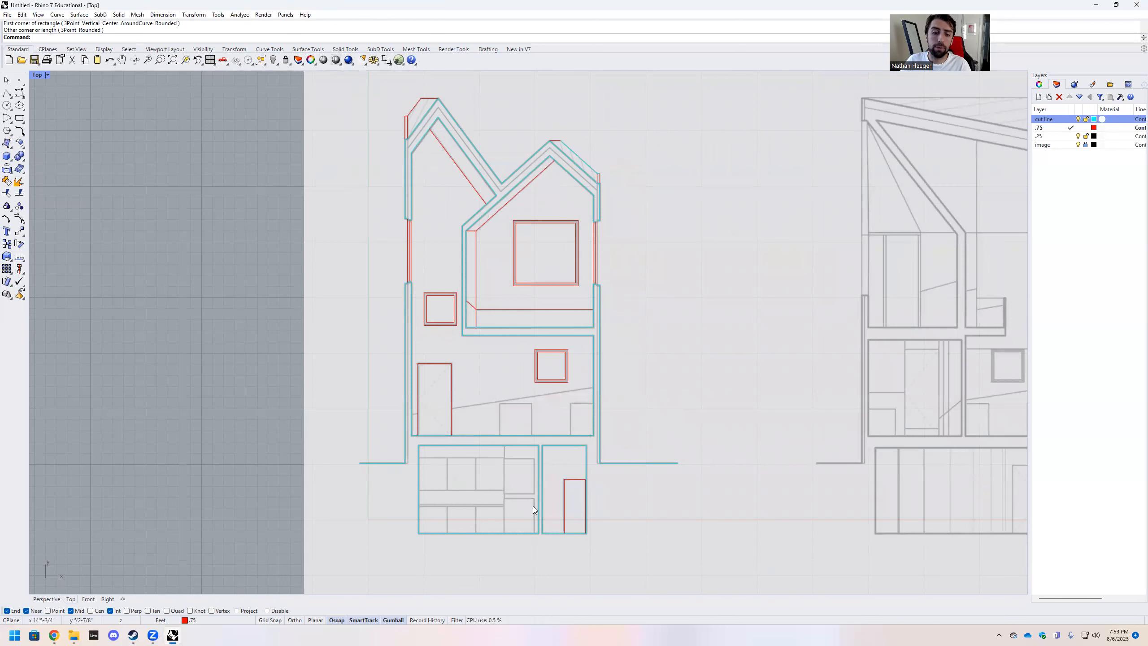
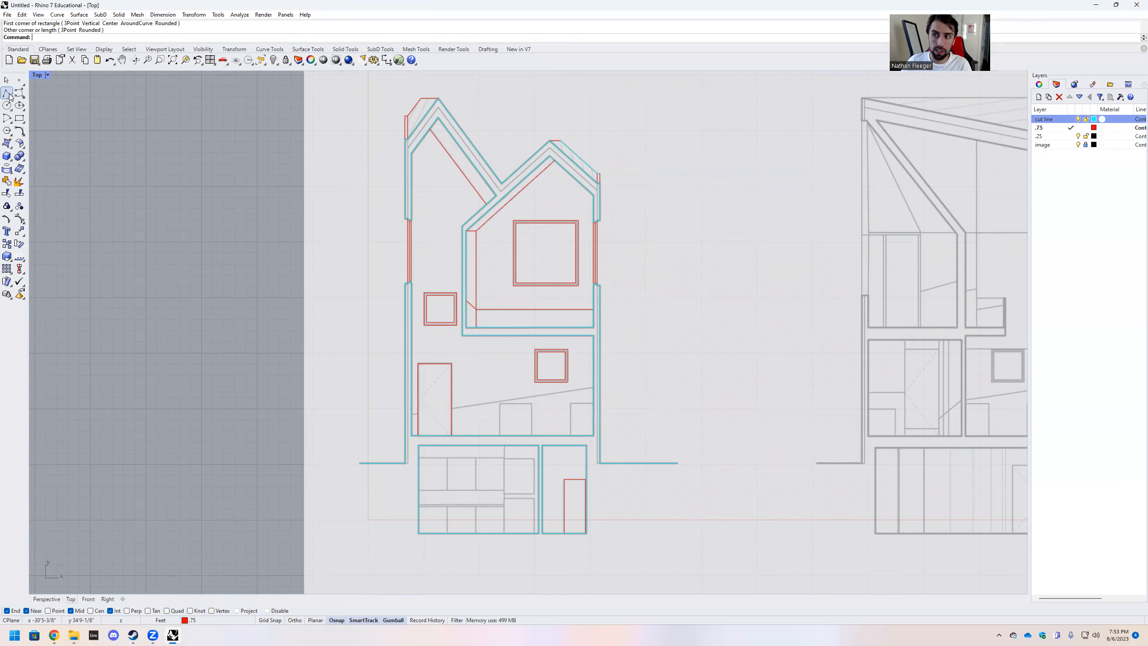
click(1067, 137)
click(1070, 137)
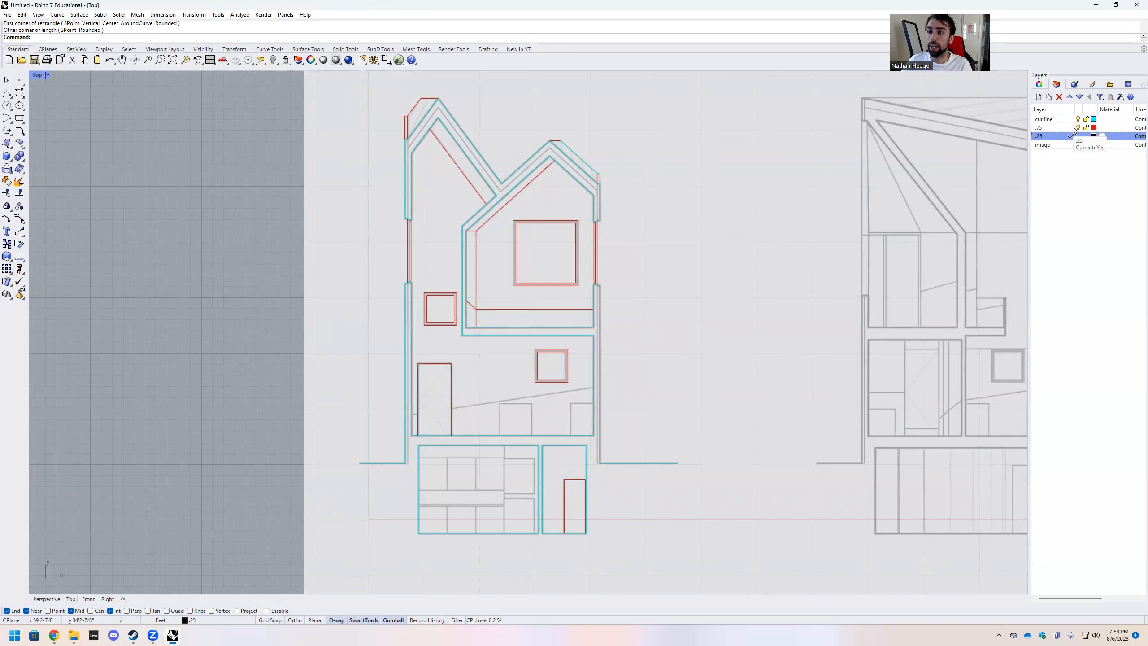
drag(1069, 108, 1069, 108)
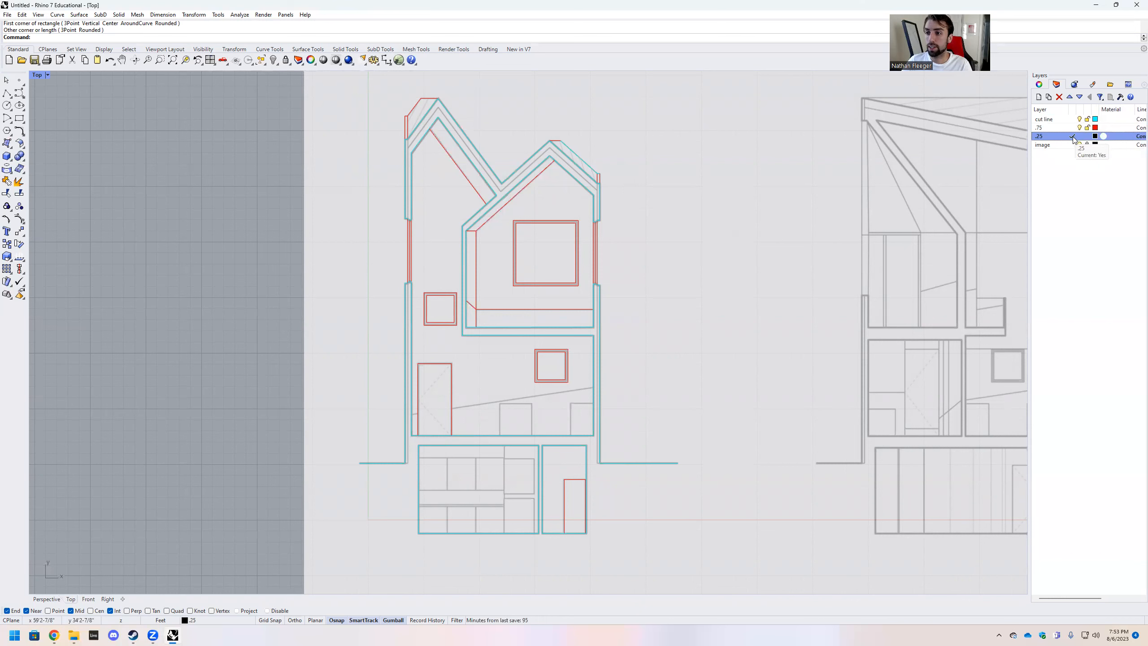
click(1073, 127)
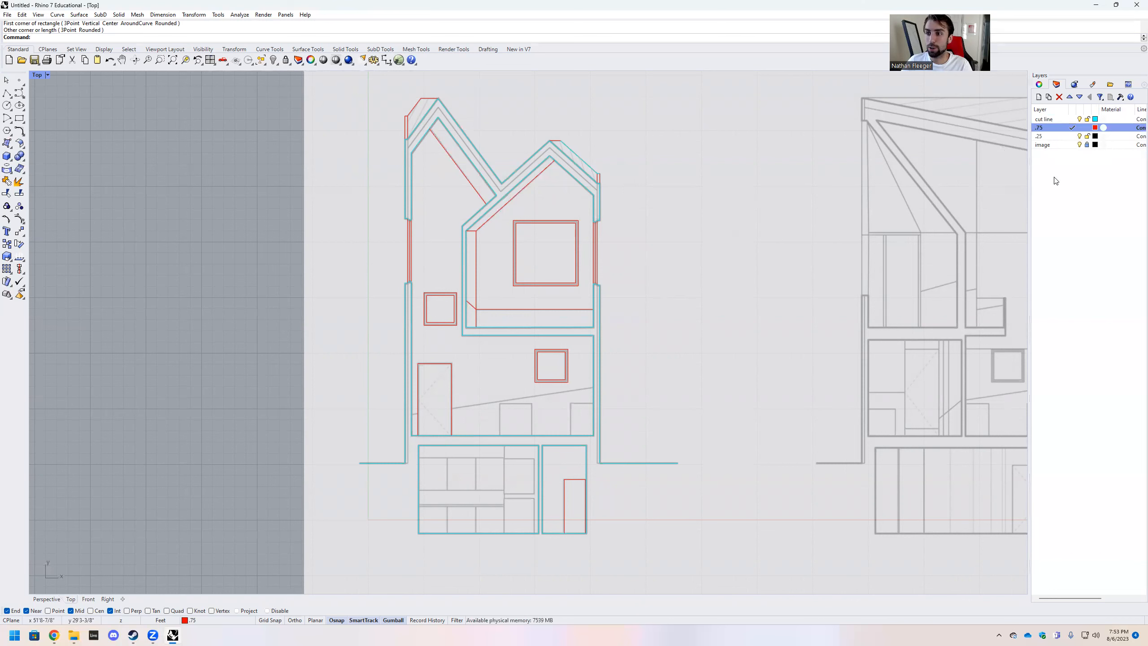
click(1073, 137)
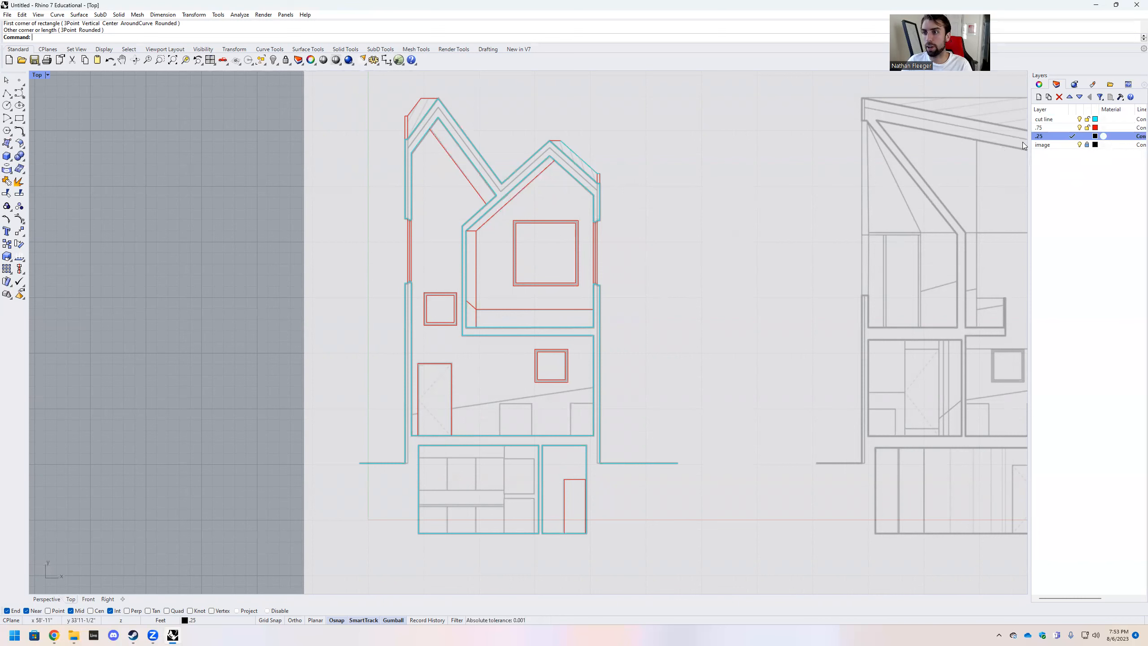
click(1087, 128)
click(1087, 119)
Trace the sloped reference line across the lower floor as a polyline about 16'6" long, from the left inner wall to the right inner wall
scroll(552, 421, down, 2)
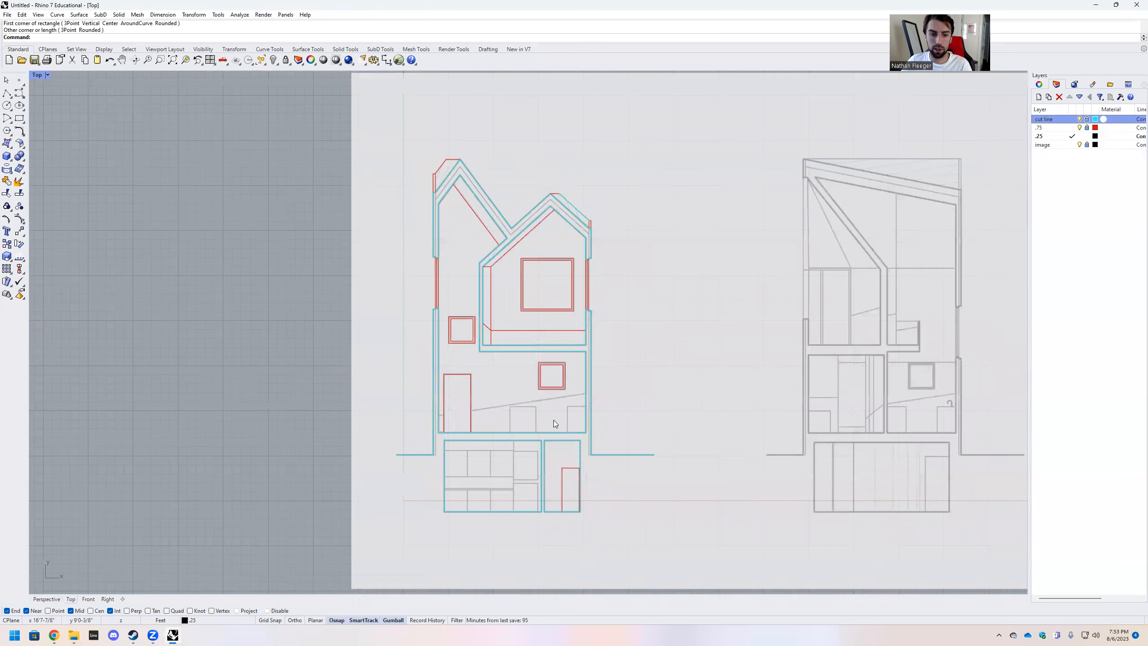
scroll(443, 424, up, 2)
click(7, 93)
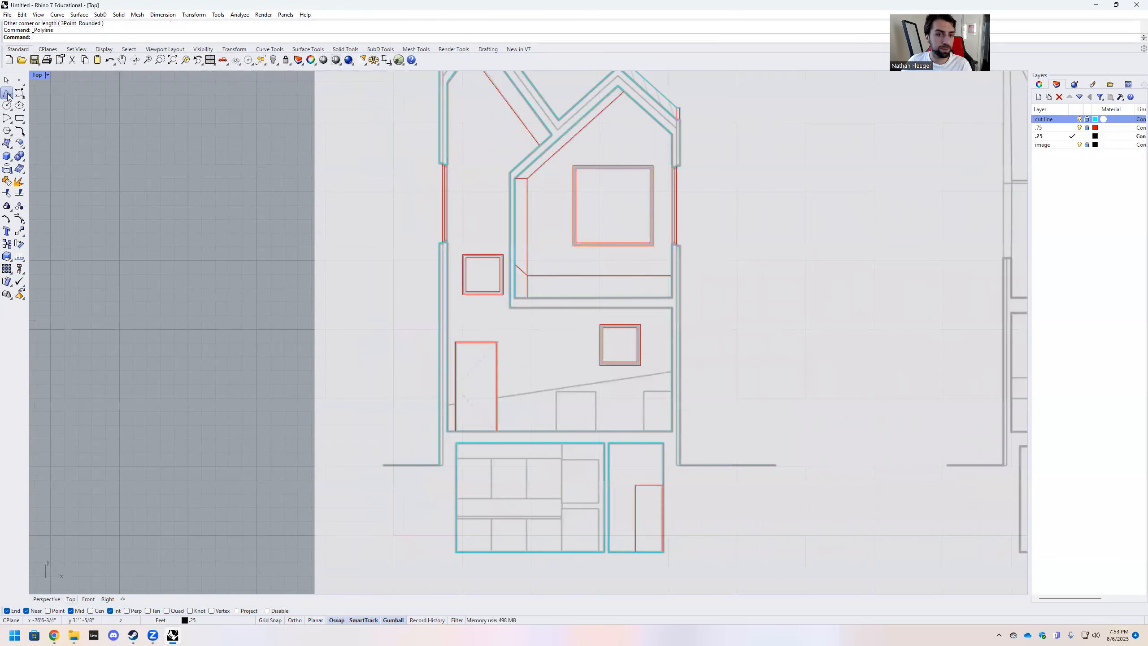
scroll(448, 405, up, 3)
click(447, 406)
scroll(867, 341, up, 5)
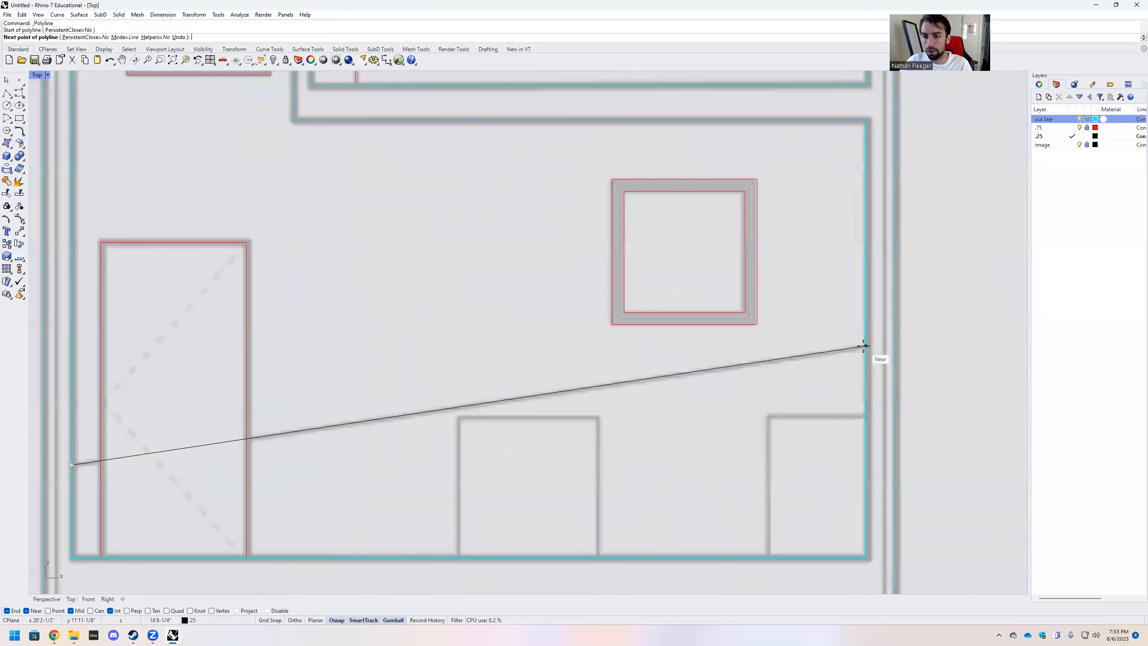
click(865, 346)
key(Return)
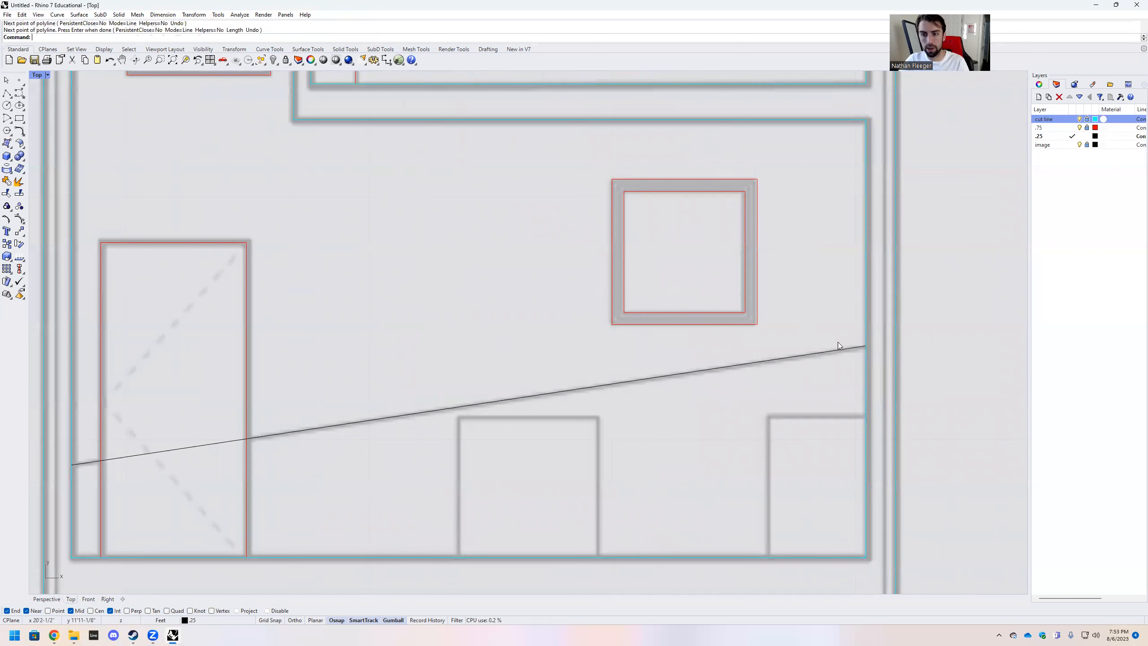
Draw rectangles over the two low box shapes standing on the lower floor, the second one ending at the right inner wall
click(19, 118)
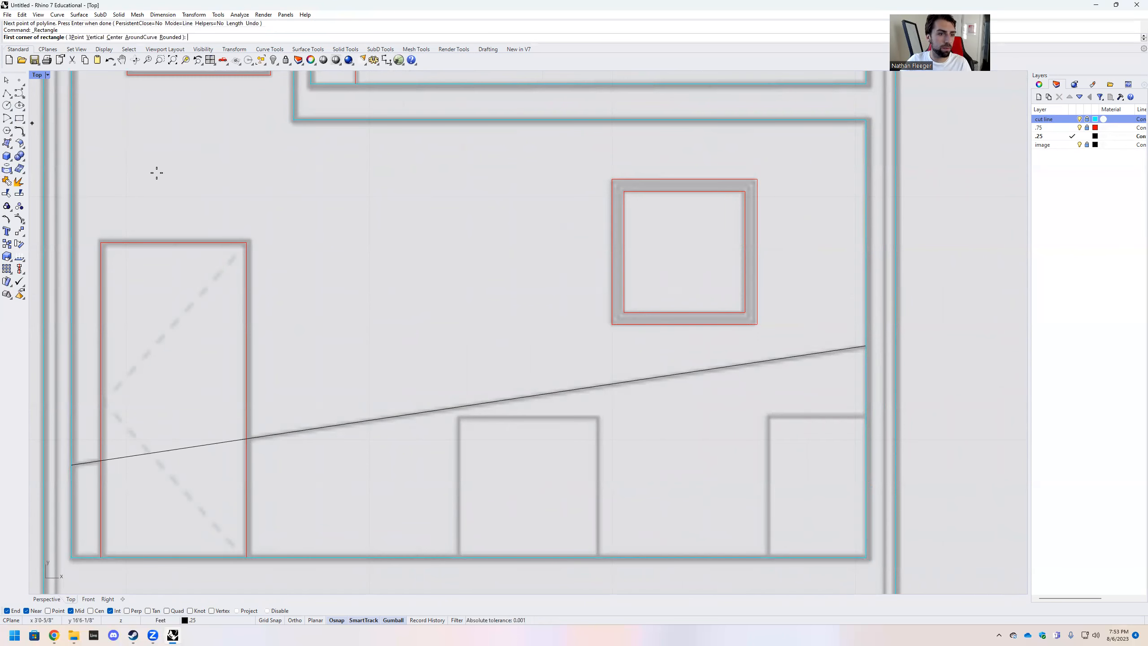
click(458, 417)
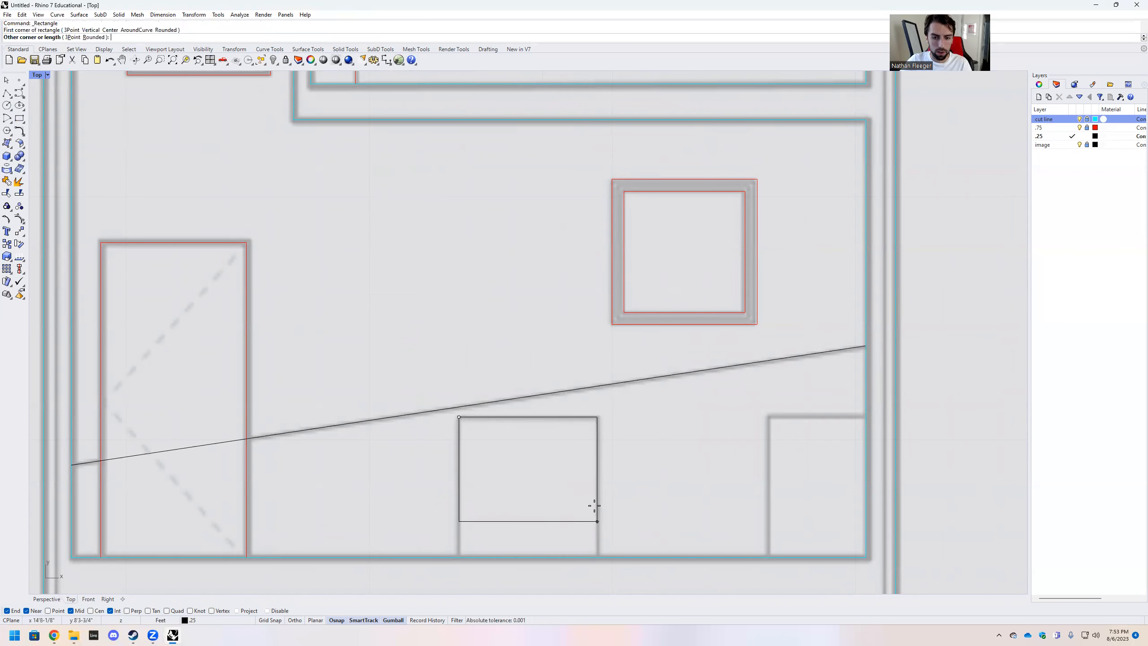
click(598, 556)
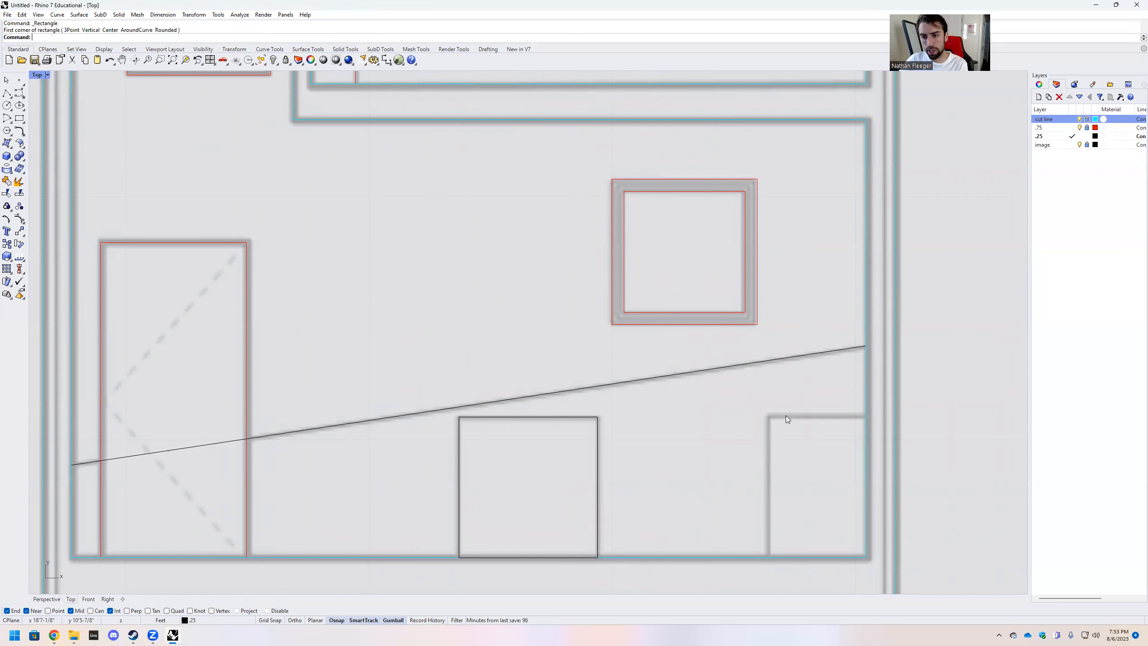
right_click(766, 416)
click(768, 416)
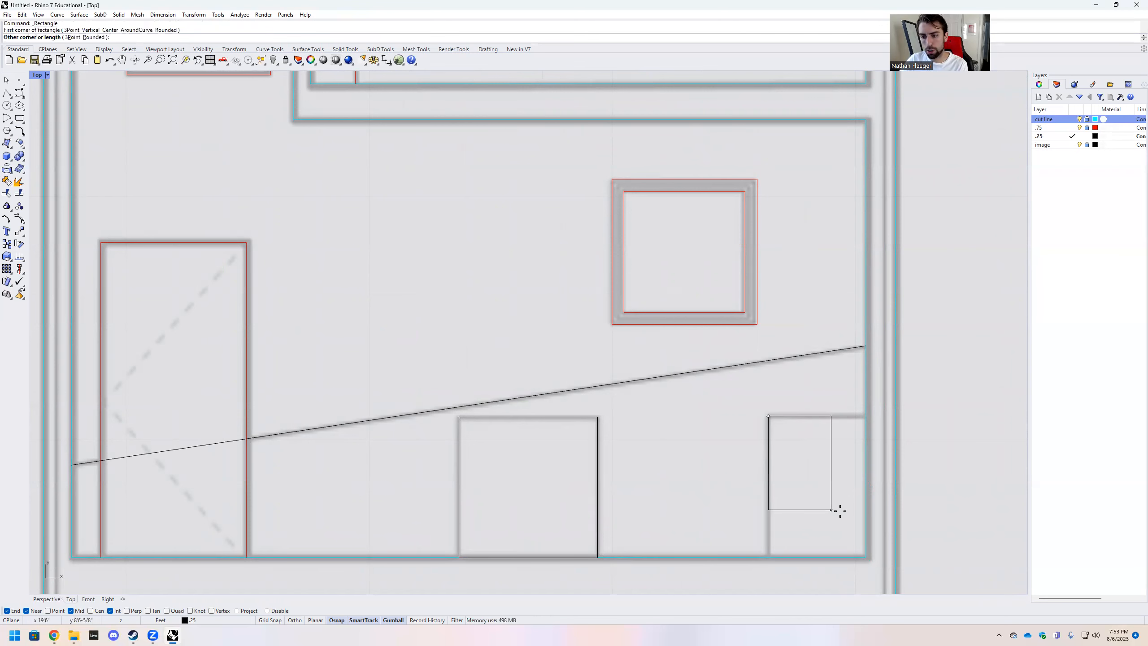
click(866, 557)
Draw a rectangle over the leftmost panel of the upper cabinet row in the basement's large room
scroll(814, 392, down, 5)
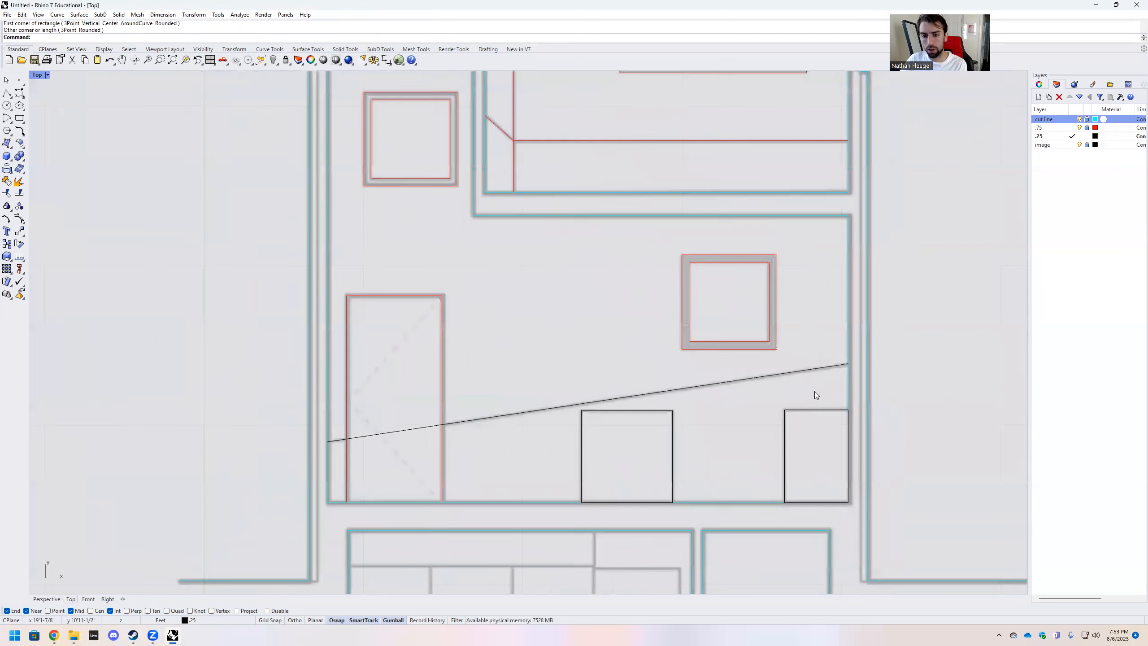
scroll(724, 343, down, 5)
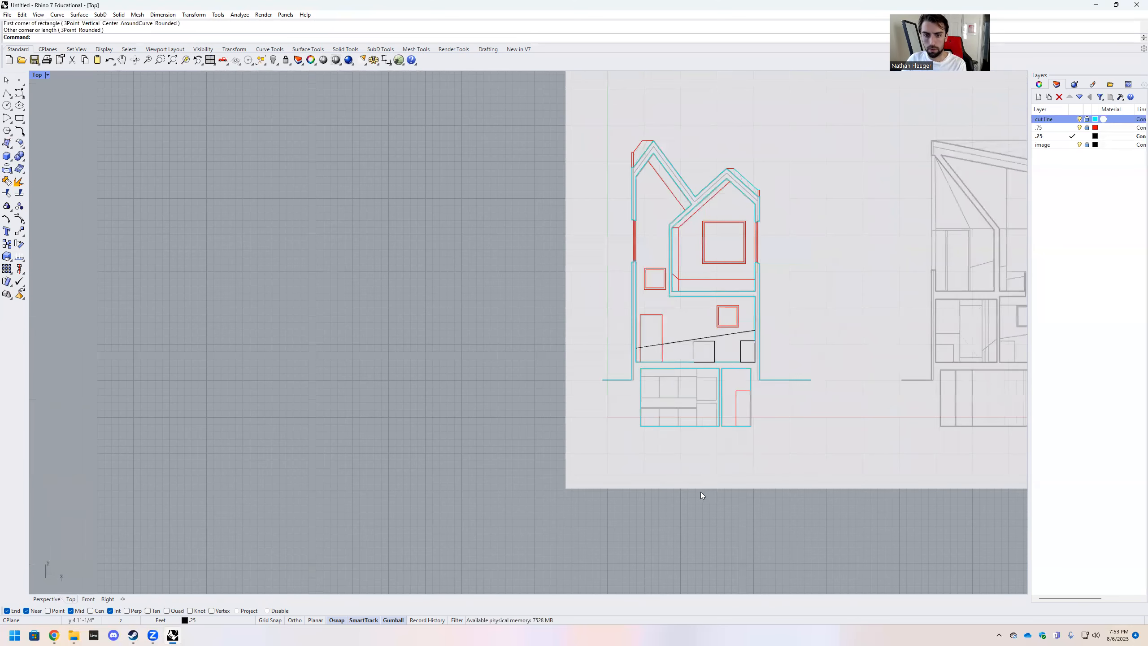
scroll(701, 492, up, 8)
scroll(750, 502, up, 3)
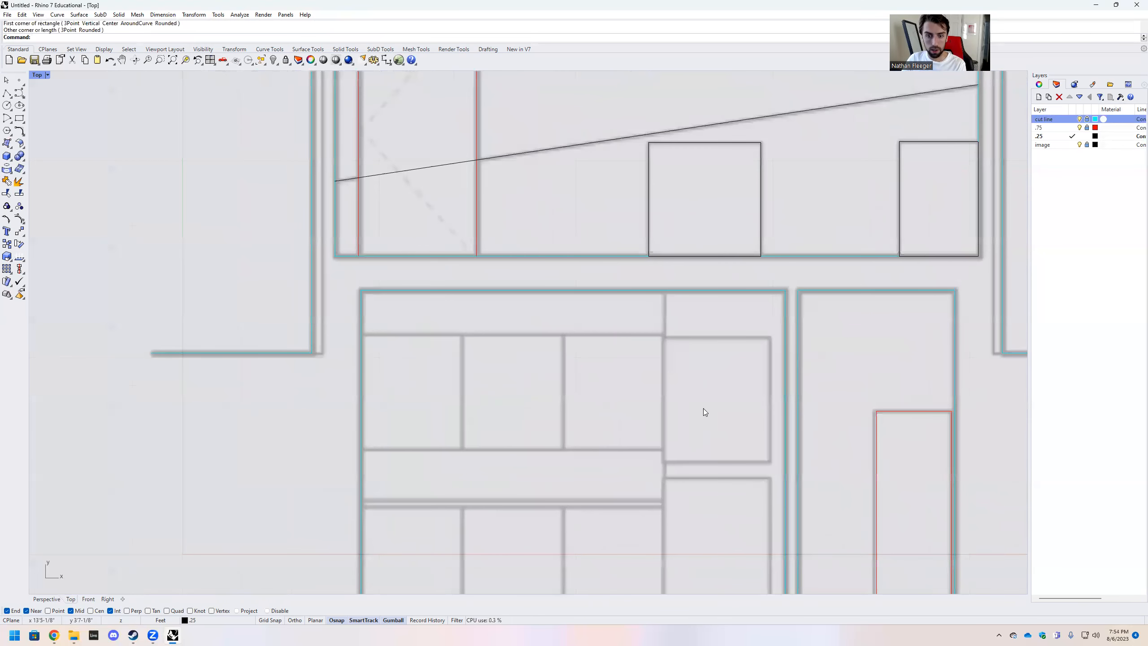
scroll(696, 401, down, 3)
key(Return)
scroll(682, 337, up, 6)
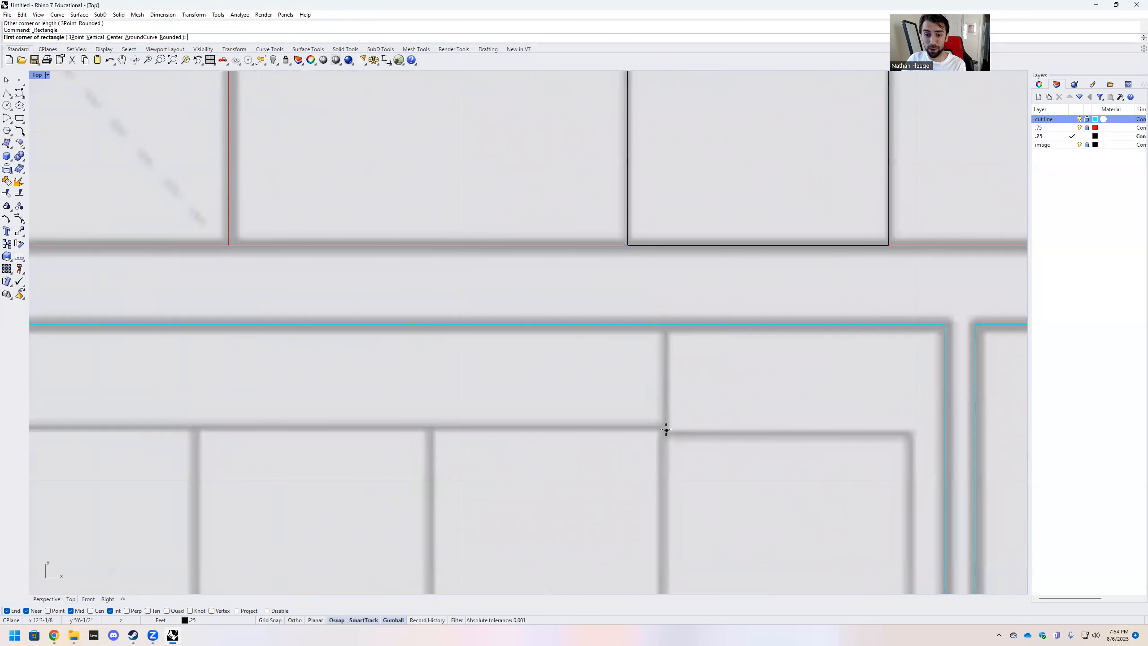
scroll(700, 416, down, 3)
scroll(452, 412, up, 4)
click(395, 411)
scroll(540, 434, down, 3)
scroll(546, 505, up, 2)
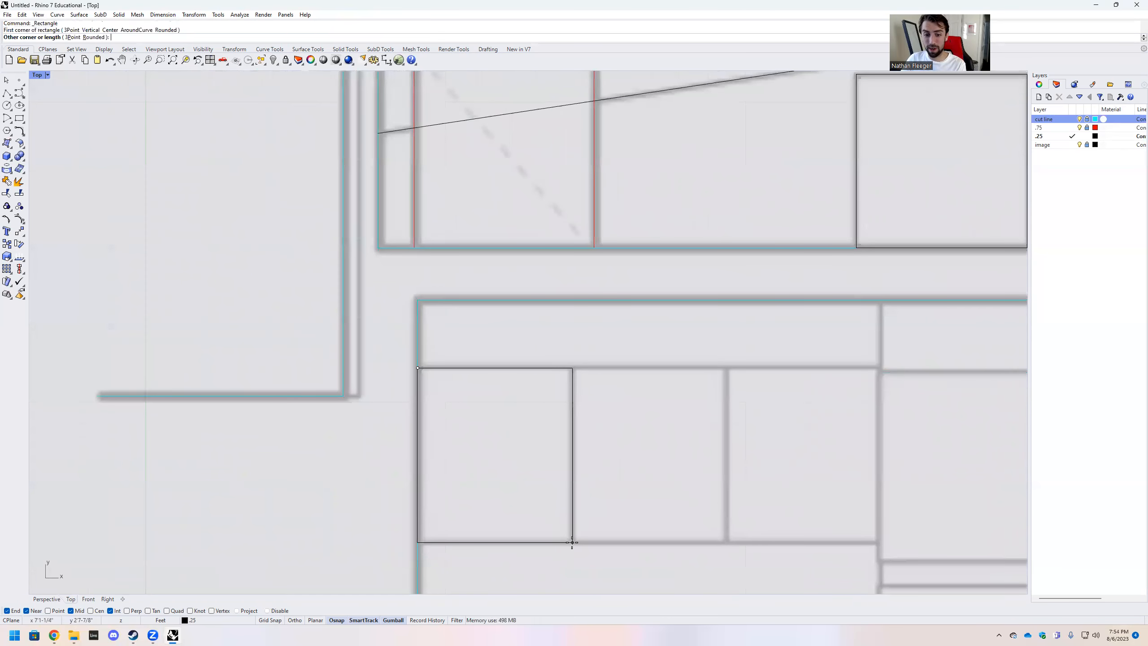
click(572, 542)
key(Return)
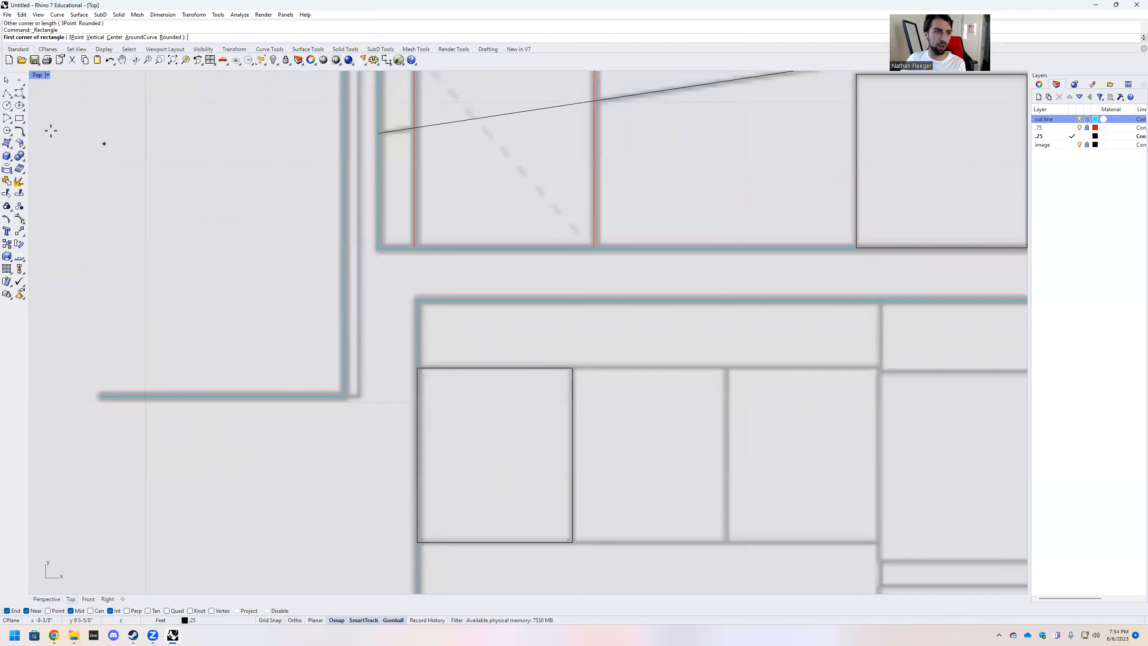
Copy the leftmost upper cabinet rectangle twice to the right, about 2'7" apart, so the panels sit edge to edge
click(7, 80)
drag(616, 420, 533, 348)
text(copy)
key(Return)
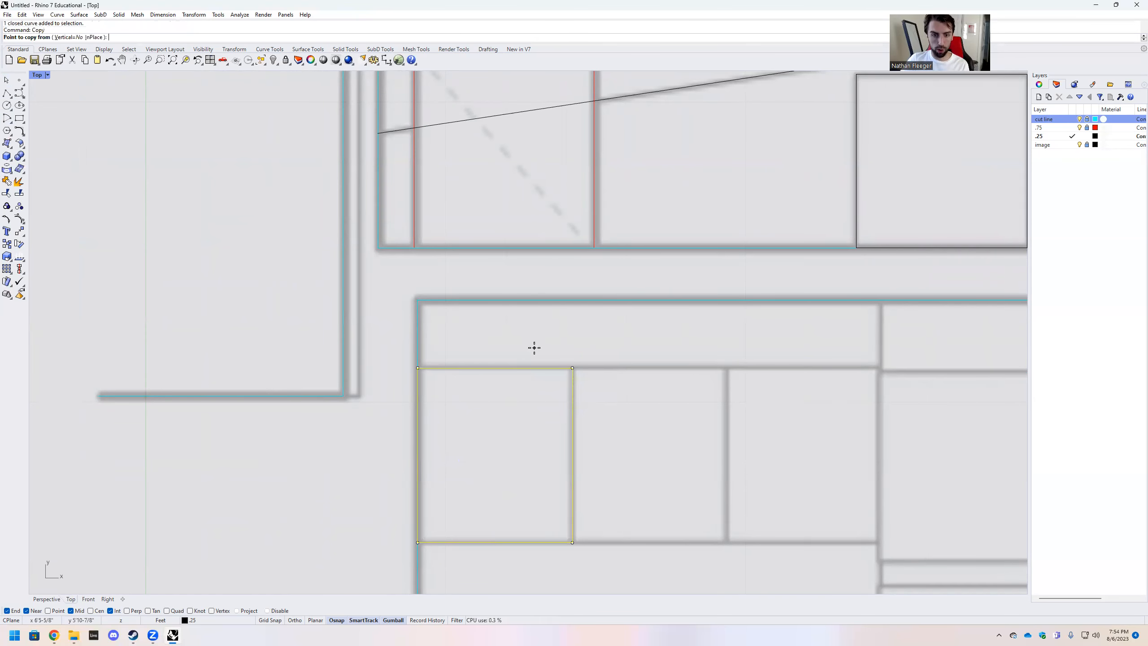
click(417, 368)
click(572, 368)
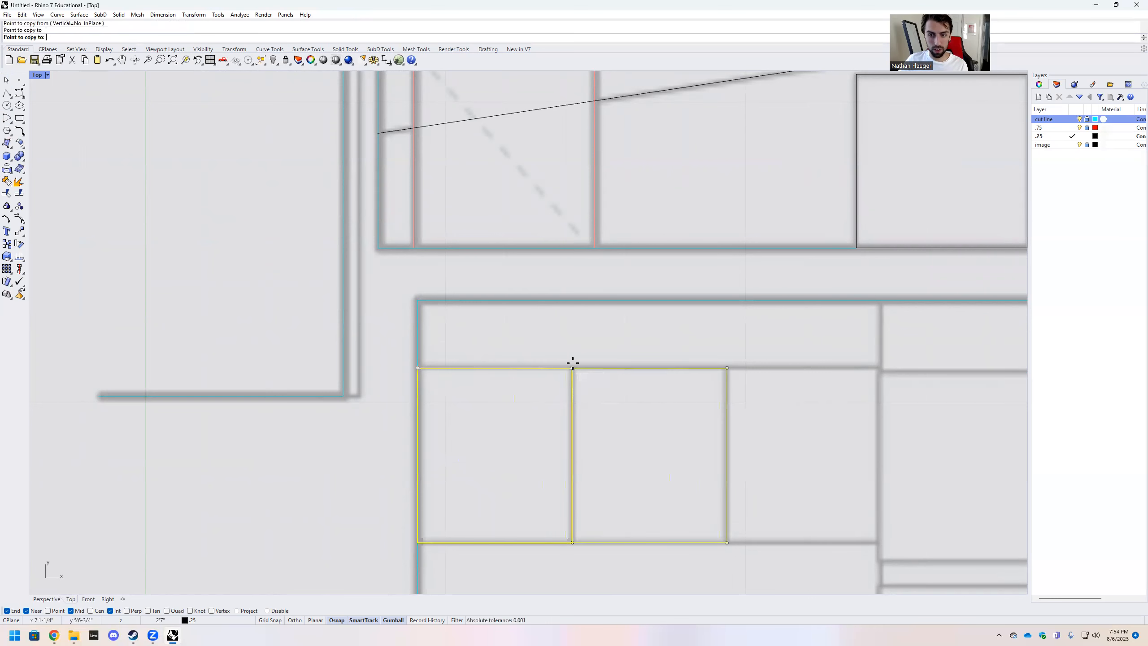
click(728, 365)
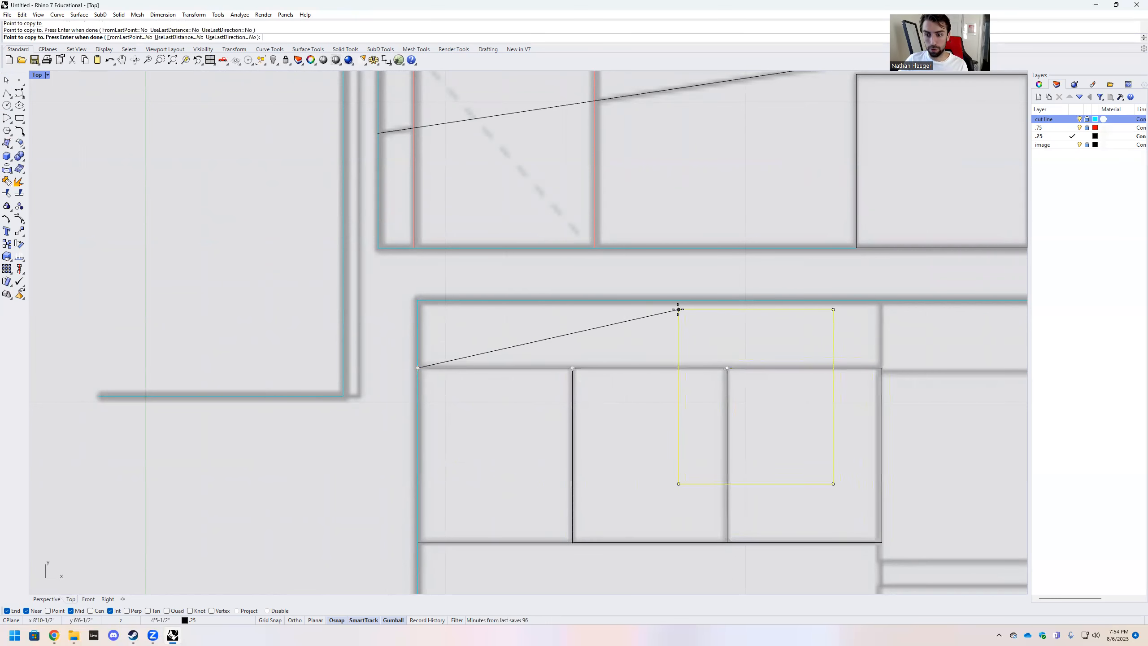
scroll(667, 282, down, 5)
key(Return)
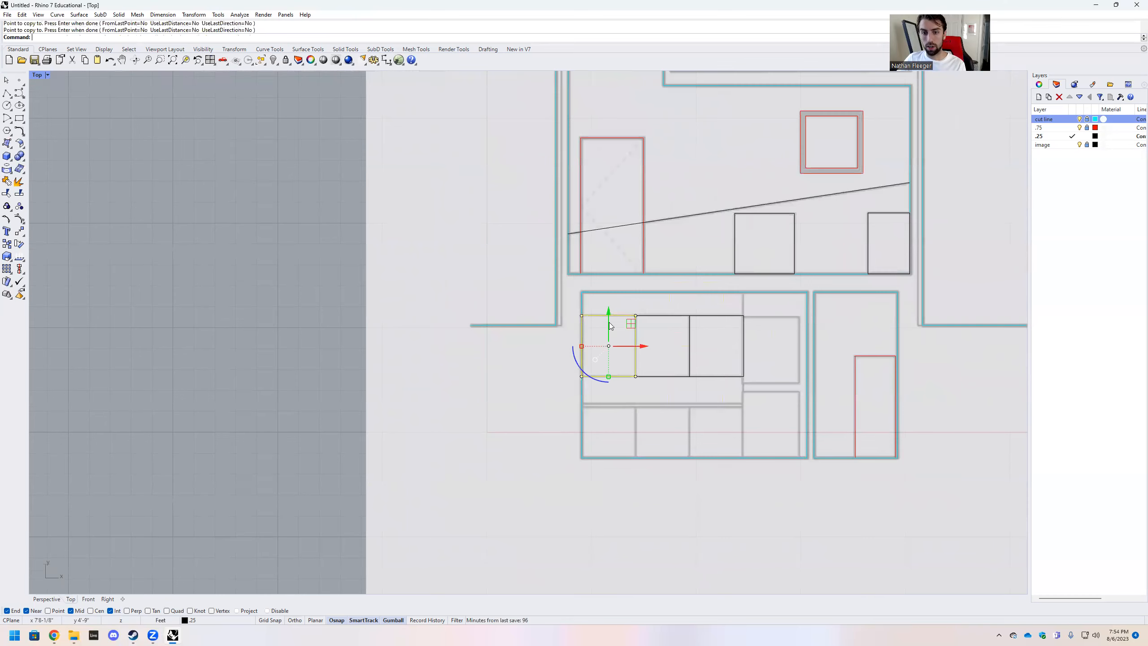
scroll(719, 330, up, 3)
click(648, 352)
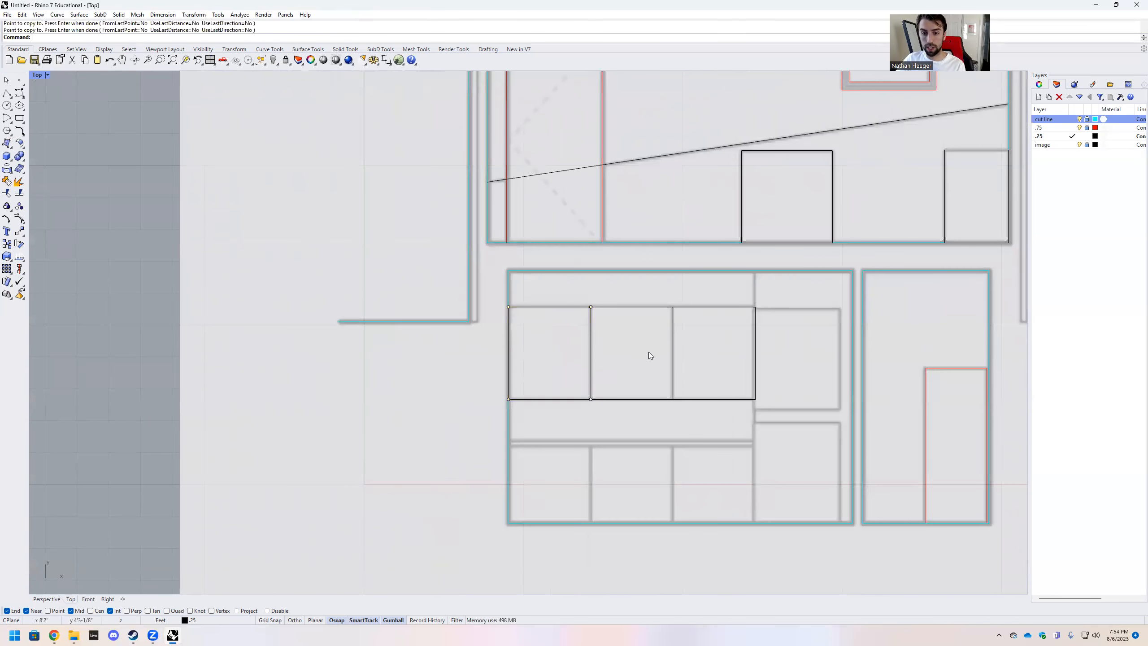
Draw a vertical polyline along the right end of the three upper panels, from the room's ceiling down to its floor
scroll(757, 317, up, 5)
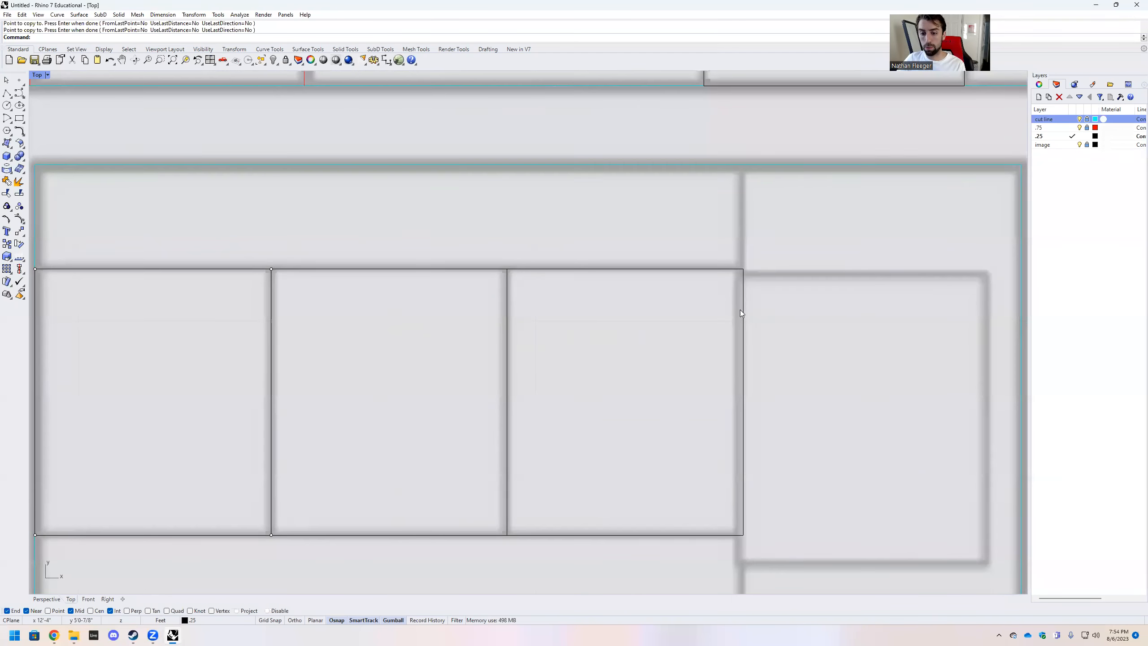
scroll(741, 312, down, 4)
click(7, 92)
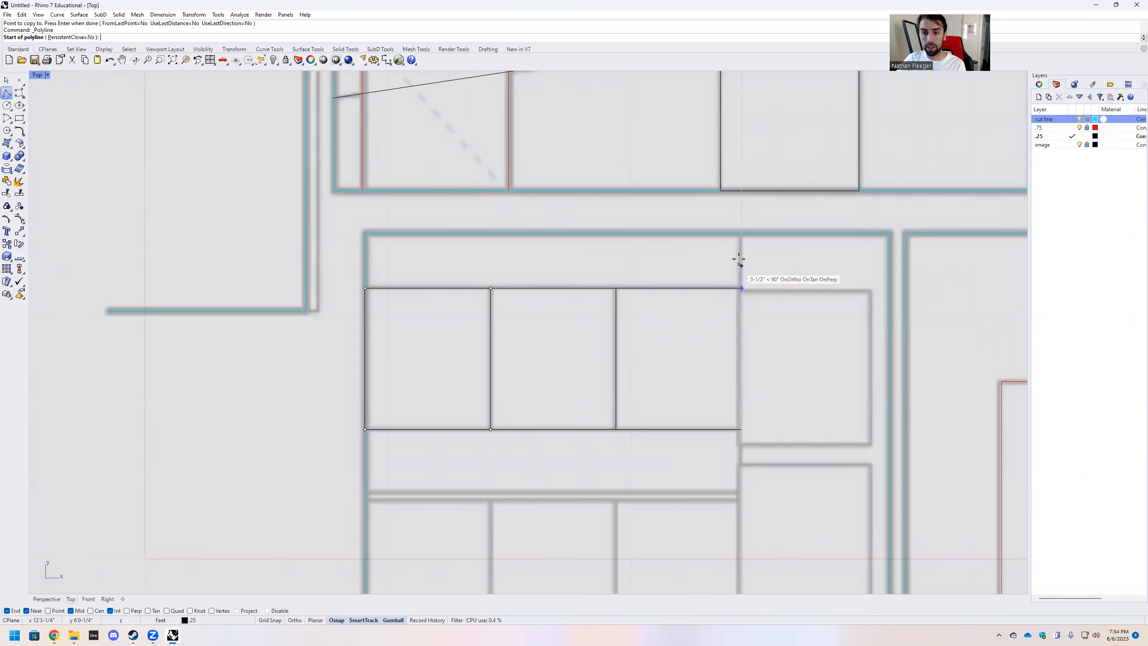
click(741, 232)
scroll(743, 318, down, 3)
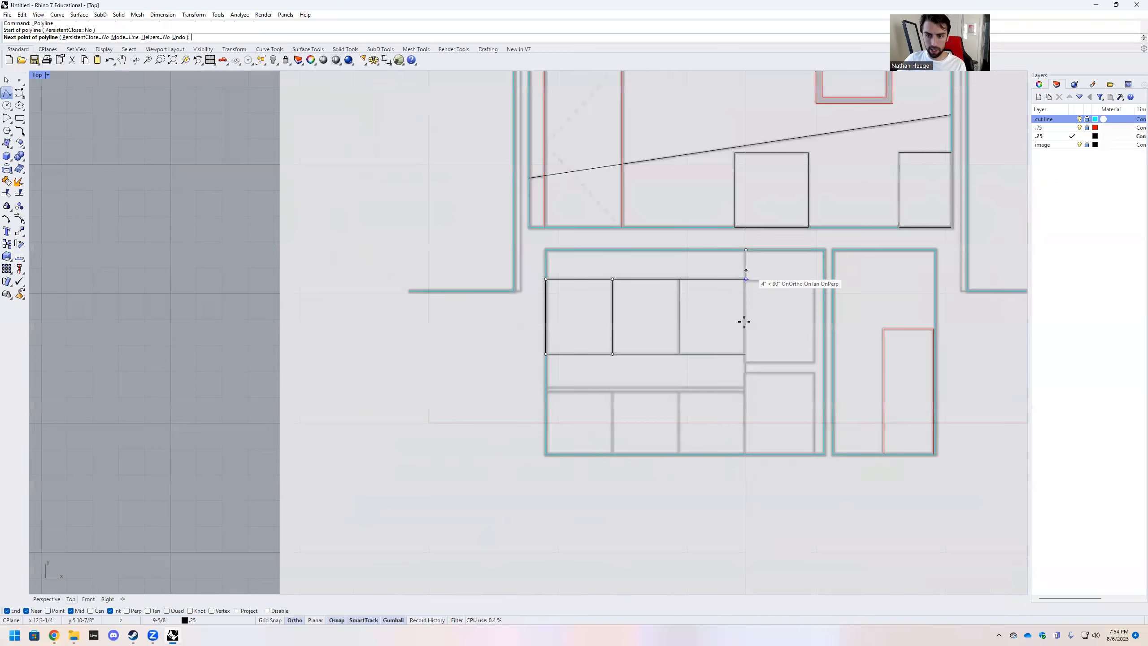
scroll(754, 411, up, 3)
click(737, 440)
key(Return)
Draw a rectangle over the leftmost panel of the lower cabinet row, down to the floor line
scroll(509, 326, down, 2)
click(19, 118)
scroll(463, 329, up, 3)
click(323, 321)
click(512, 499)
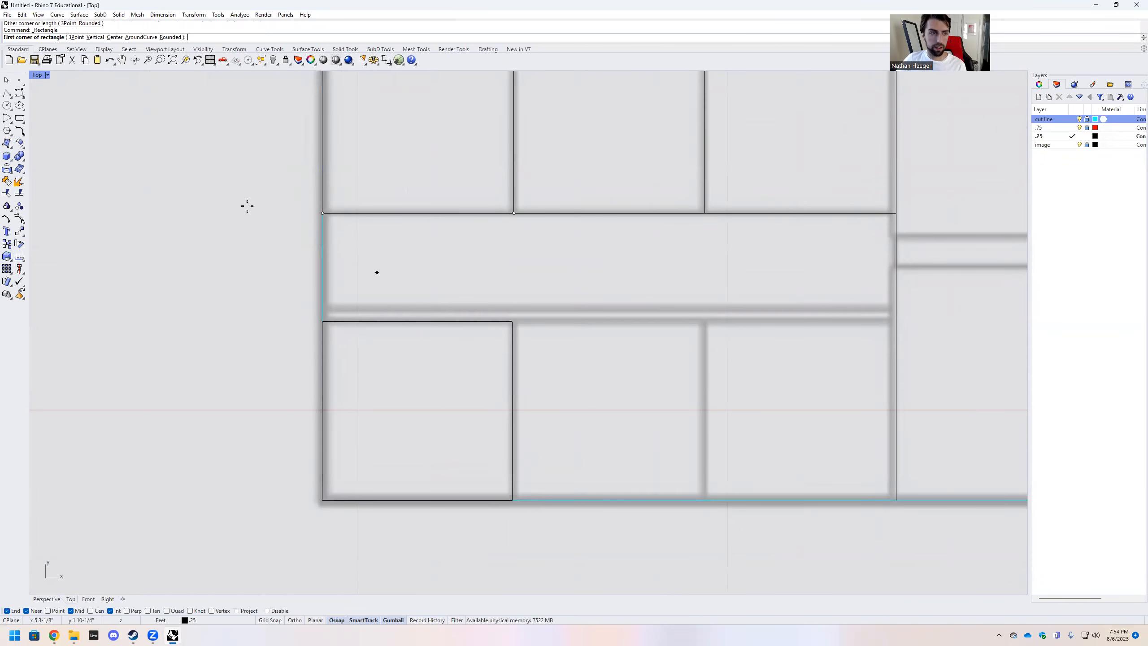
click(6, 81)
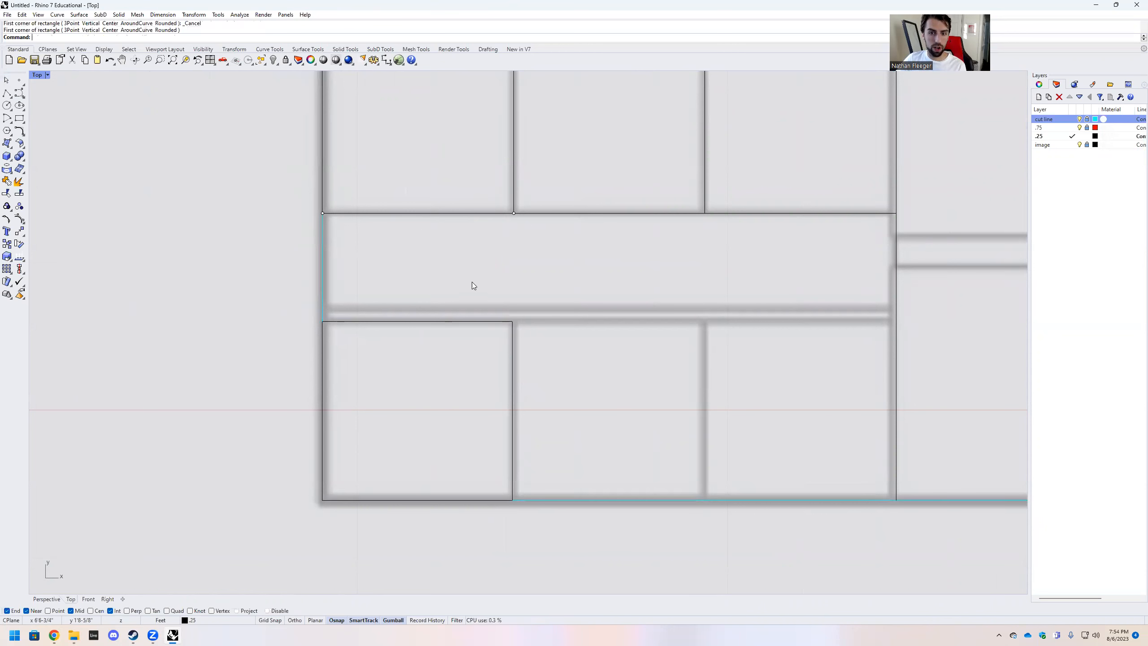
Draw a vertical guide polyline from the first upper panel's lower right corner past the floor, and delete the leftmost lower rectangle
click(513, 338)
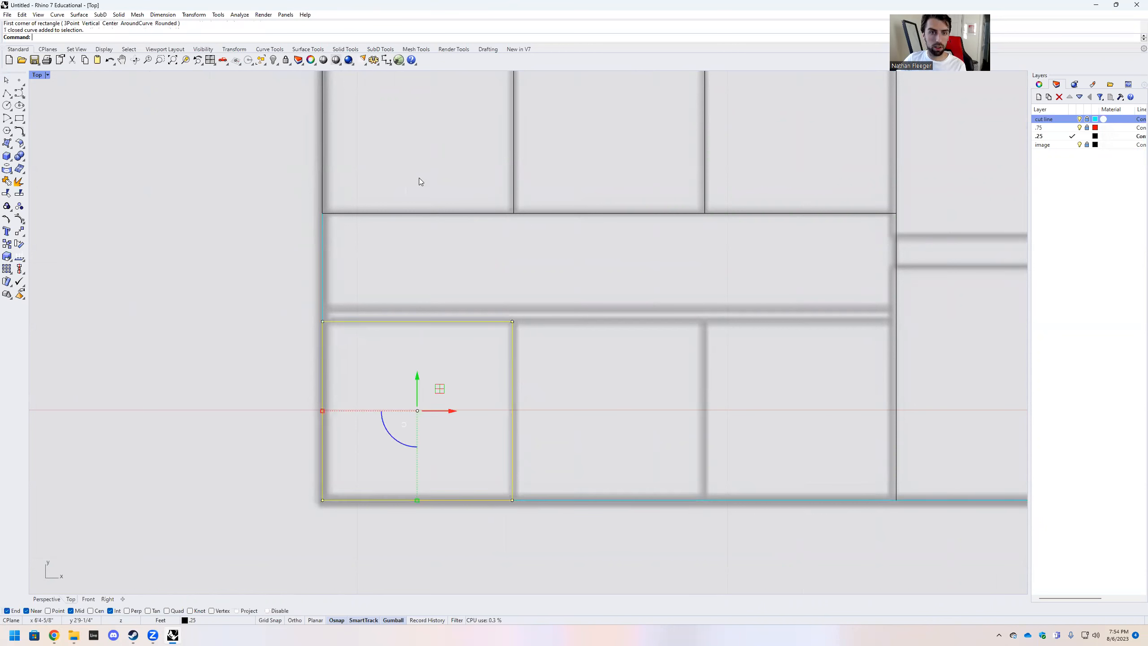
click(7, 94)
click(515, 213)
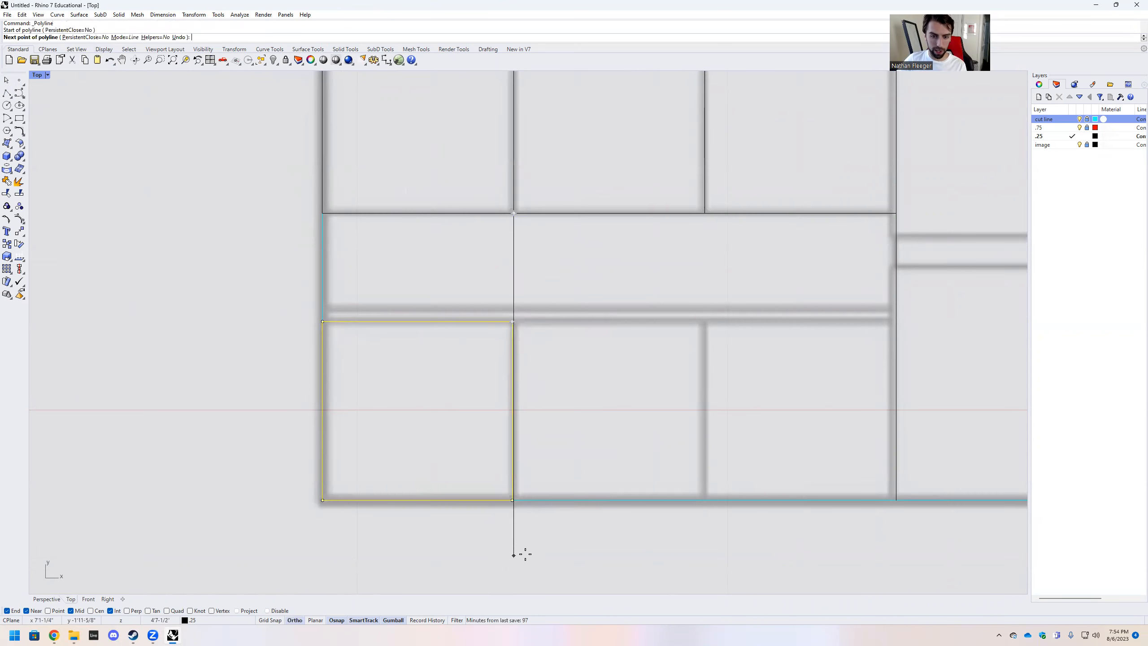
click(515, 522)
key(Return)
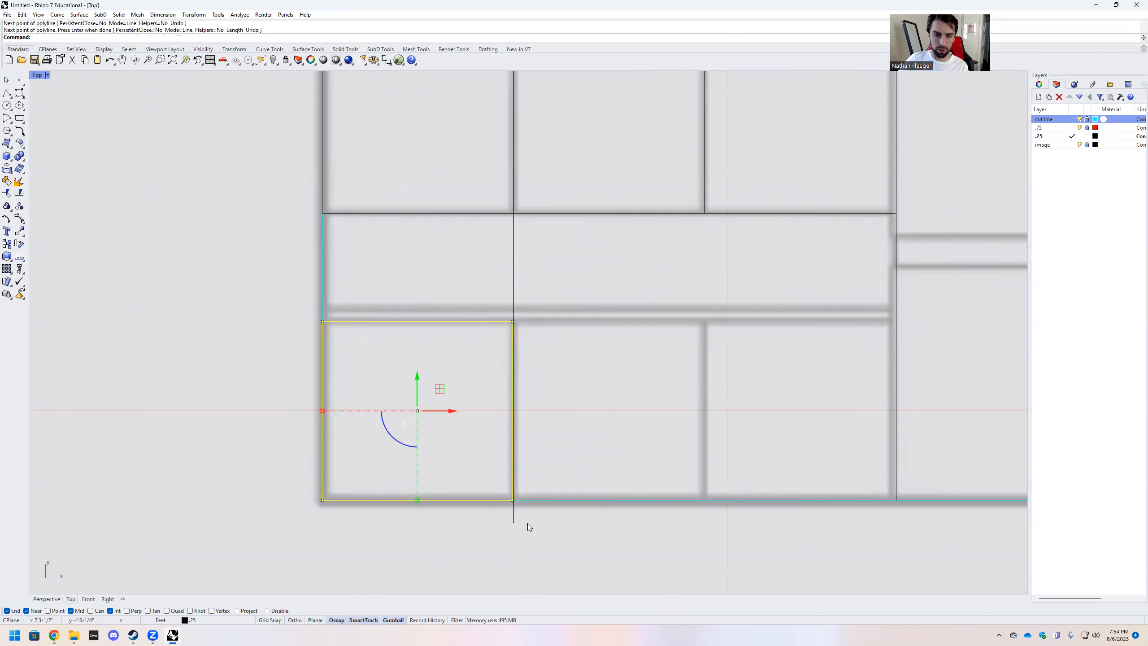
scroll(483, 414, up, 5)
key(Delete)
Redraw the leftmost lower cabinet rectangle from the room's floor corner to the vertical guide line at the panel's top edge
scroll(368, 271, down, 5)
click(19, 117)
click(302, 445)
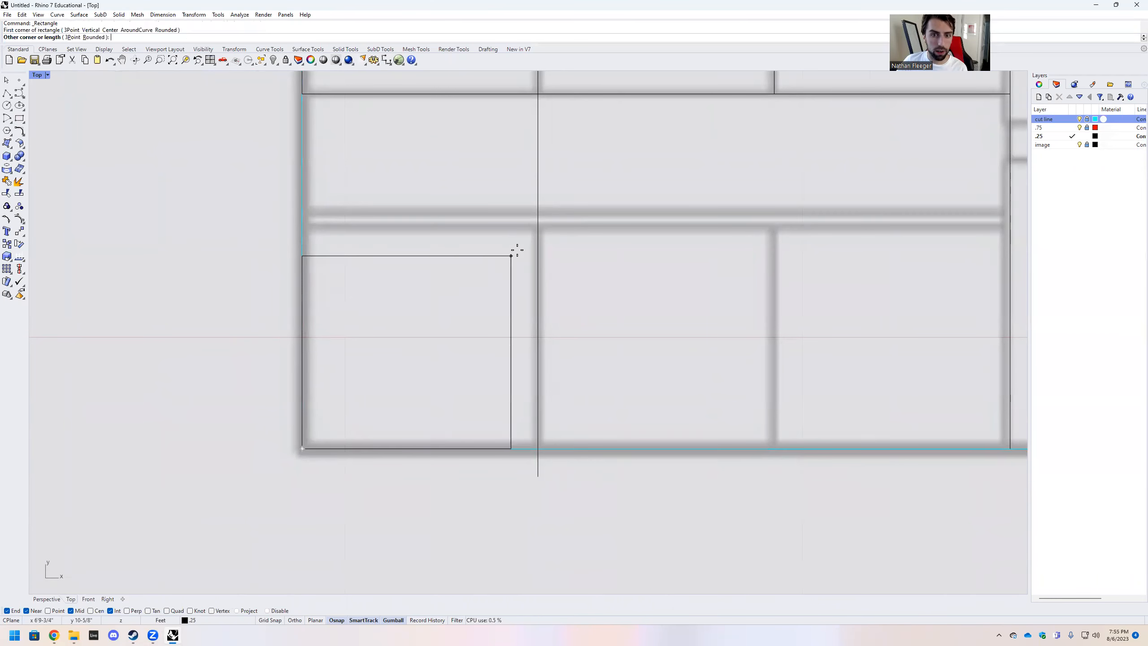
click(538, 228)
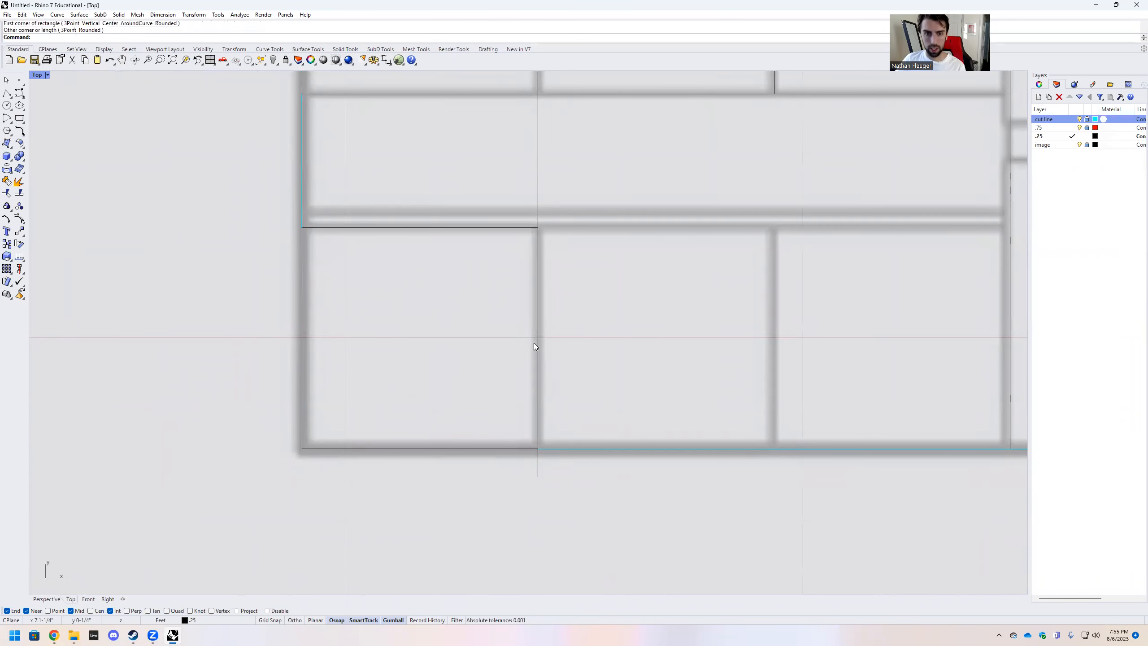
Copy the lower cabinet rectangle over the two panels to its right, and delete the vertical guide line
scroll(534, 343, down, 1)
click(488, 266)
key(Return)
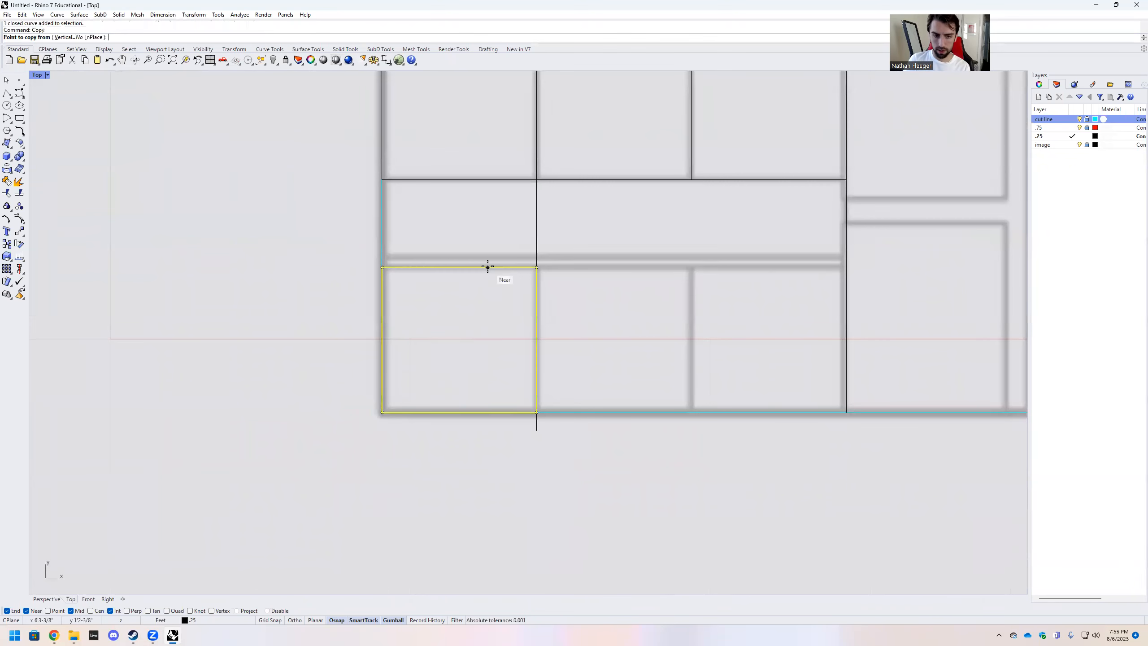
click(383, 267)
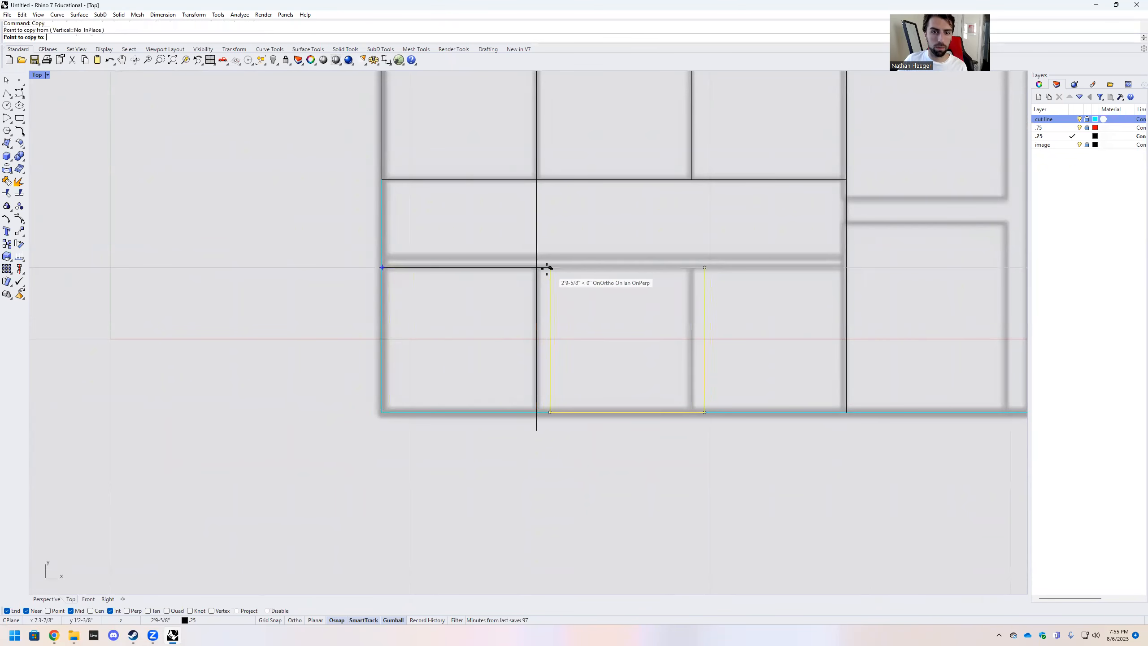
click(536, 267)
click(692, 267)
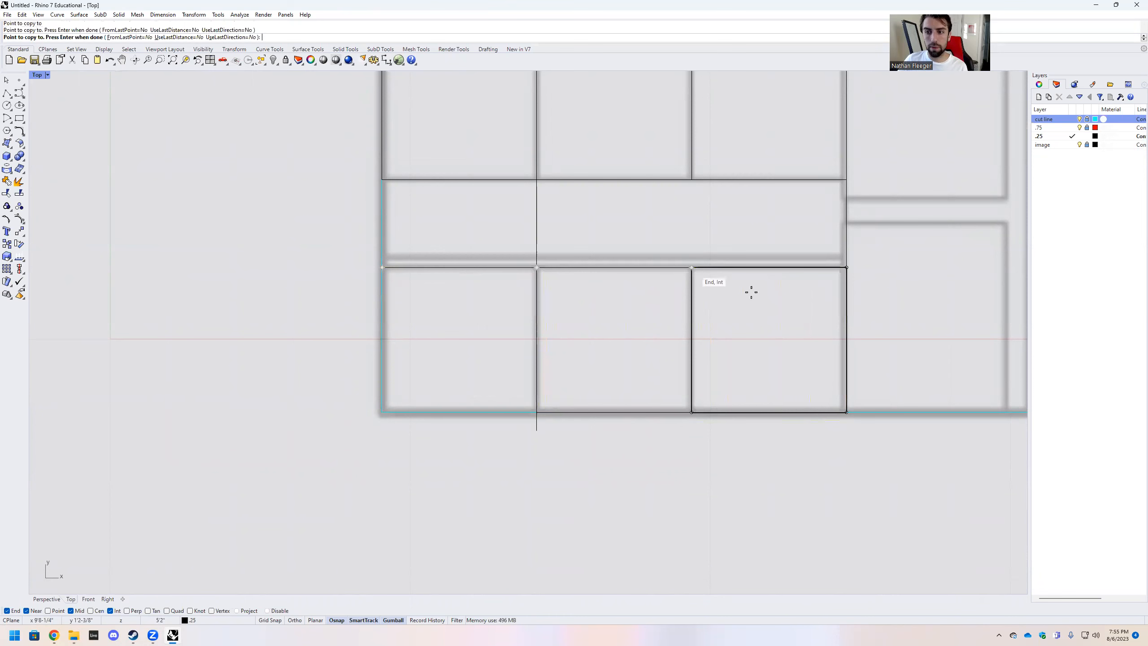
key(Return)
drag(558, 225, 515, 210)
key(Delete)
Trace the countertop's upper edge as a horizontal polyline from the left inner wall to the vertical cabinet line, with Ortho on
scroll(530, 344, down, 3)
scroll(619, 246, up, 2)
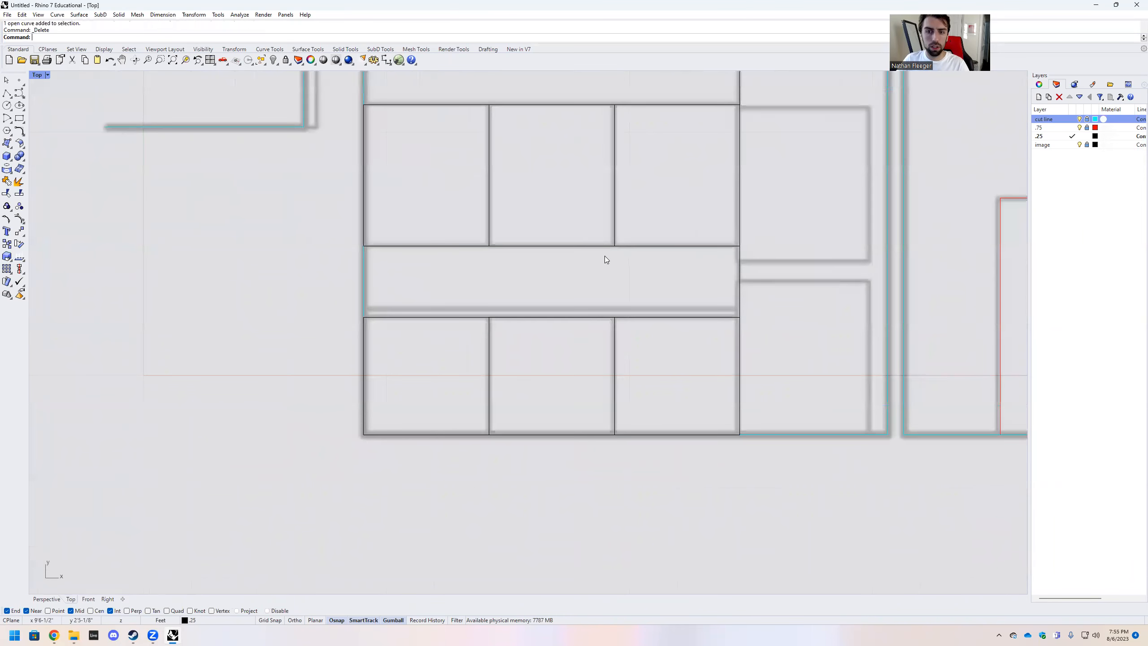
click(7, 93)
scroll(363, 308, up, 5)
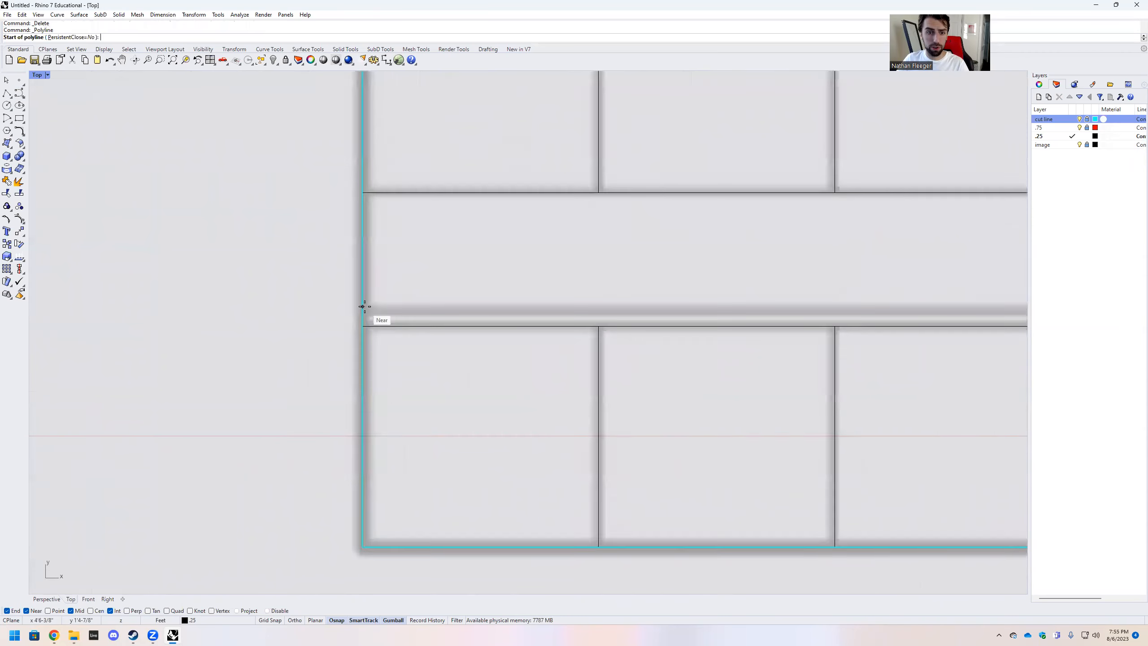
click(363, 309)
key(F8)
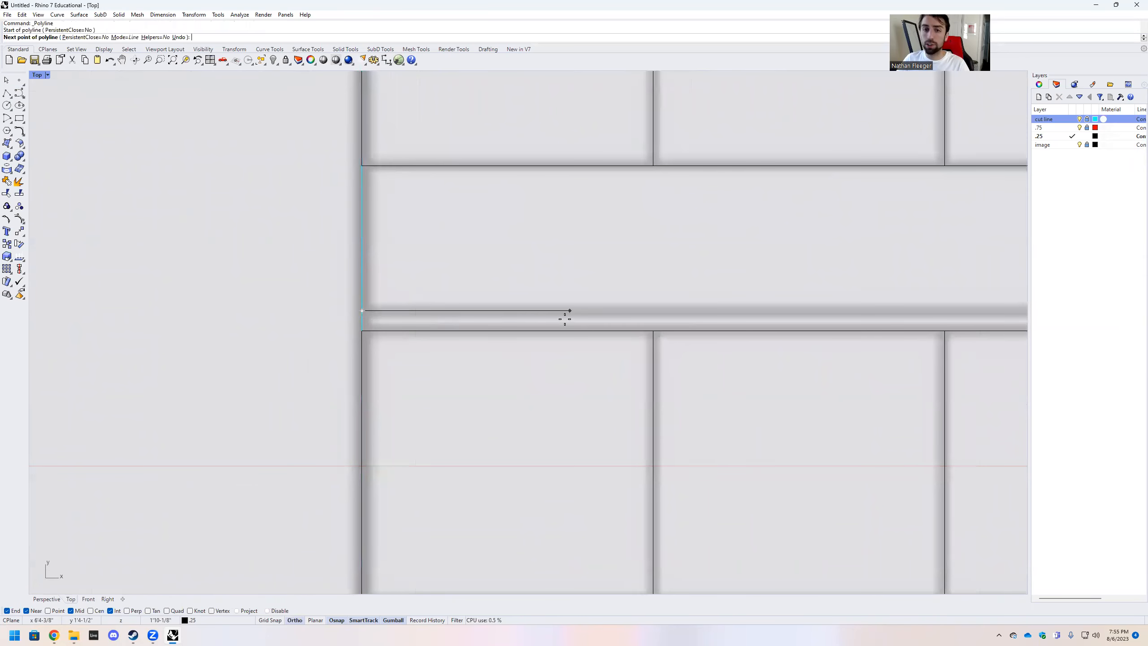
scroll(465, 307, down, 2)
scroll(786, 315, down, 2)
scroll(838, 323, up, 6)
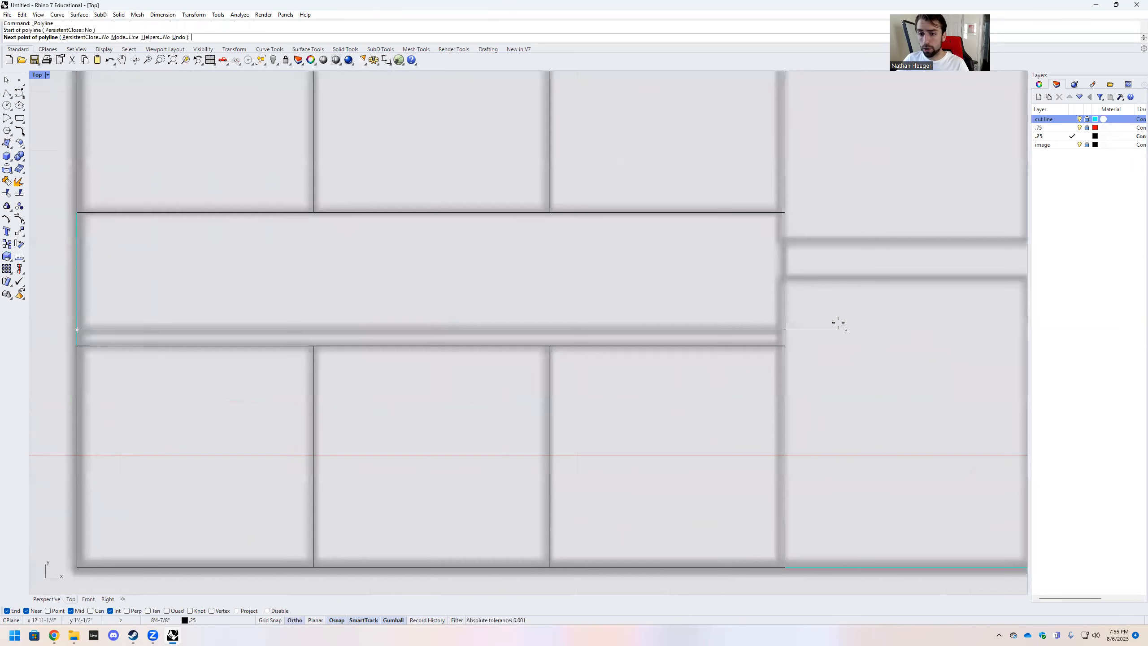
click(770, 333)
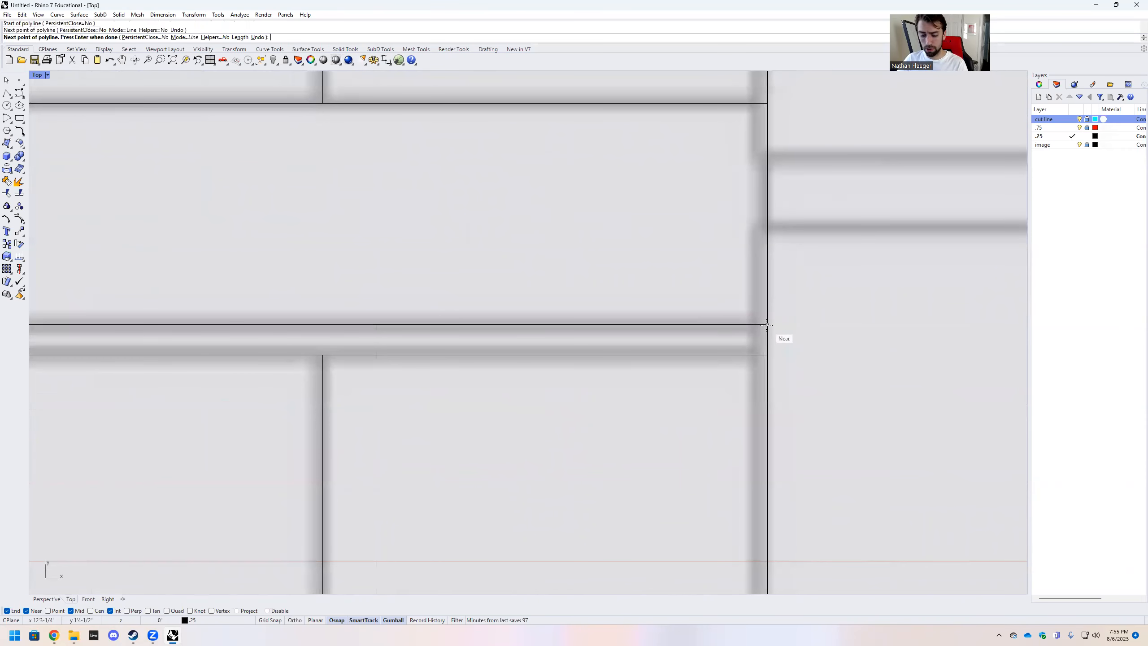
key(Return)
Draw a rectangle over the upper box right of the vertical cabinet line, starting at the third upper panel's top right corner
scroll(683, 377, down, 2)
scroll(683, 377, down, 4)
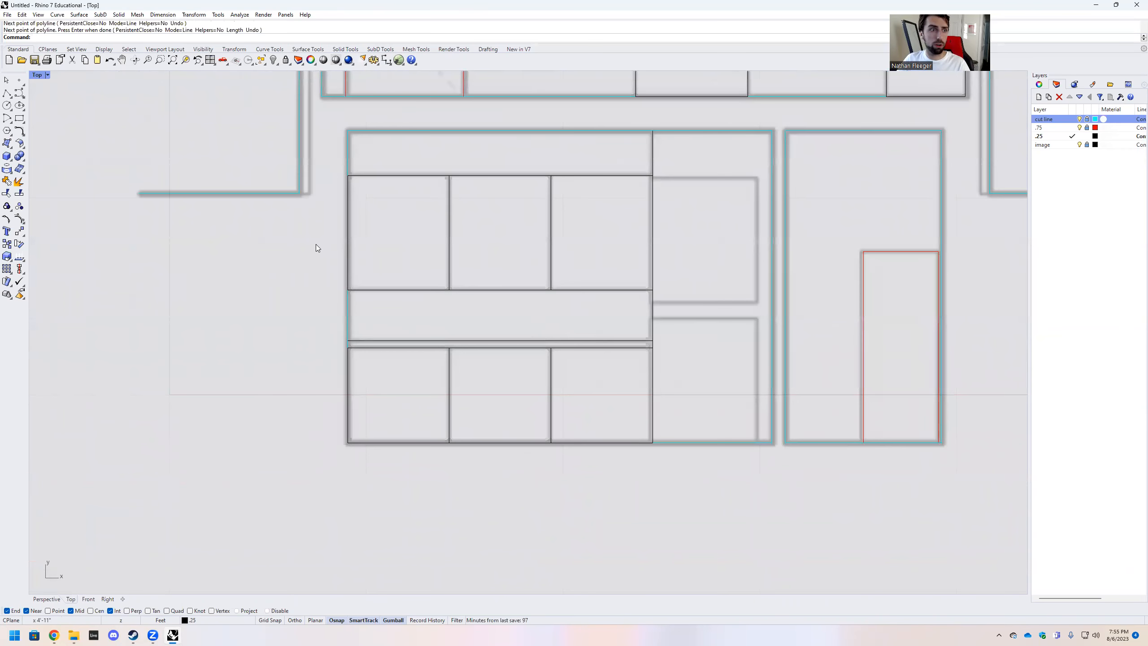
click(19, 119)
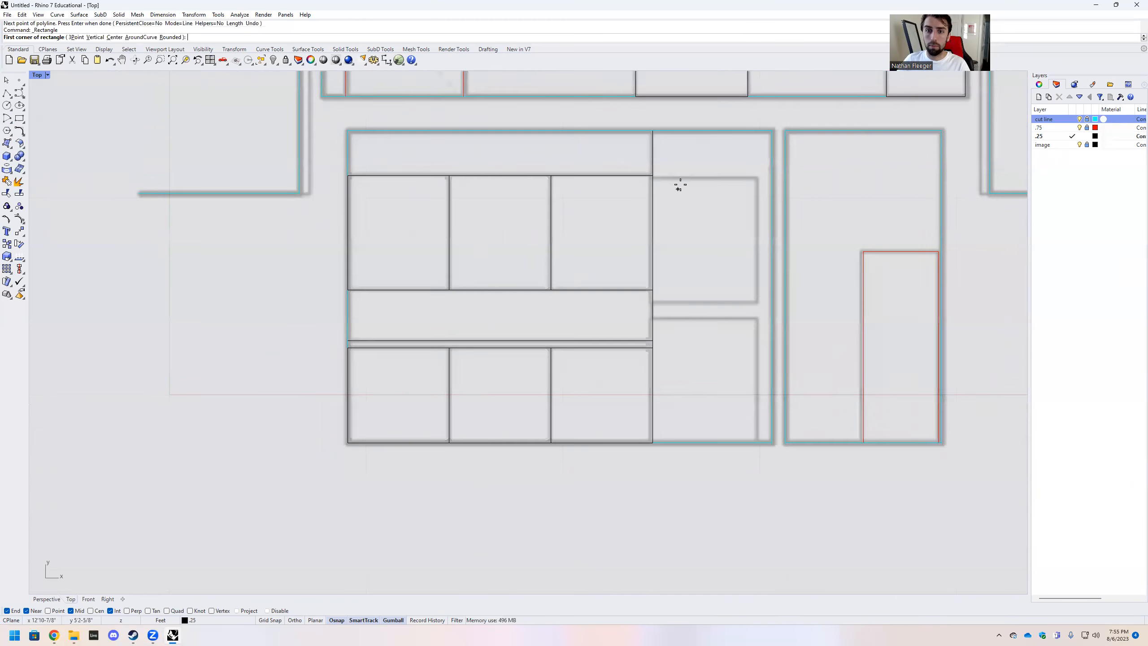
scroll(676, 183, up, 4)
scroll(620, 169, up, 3)
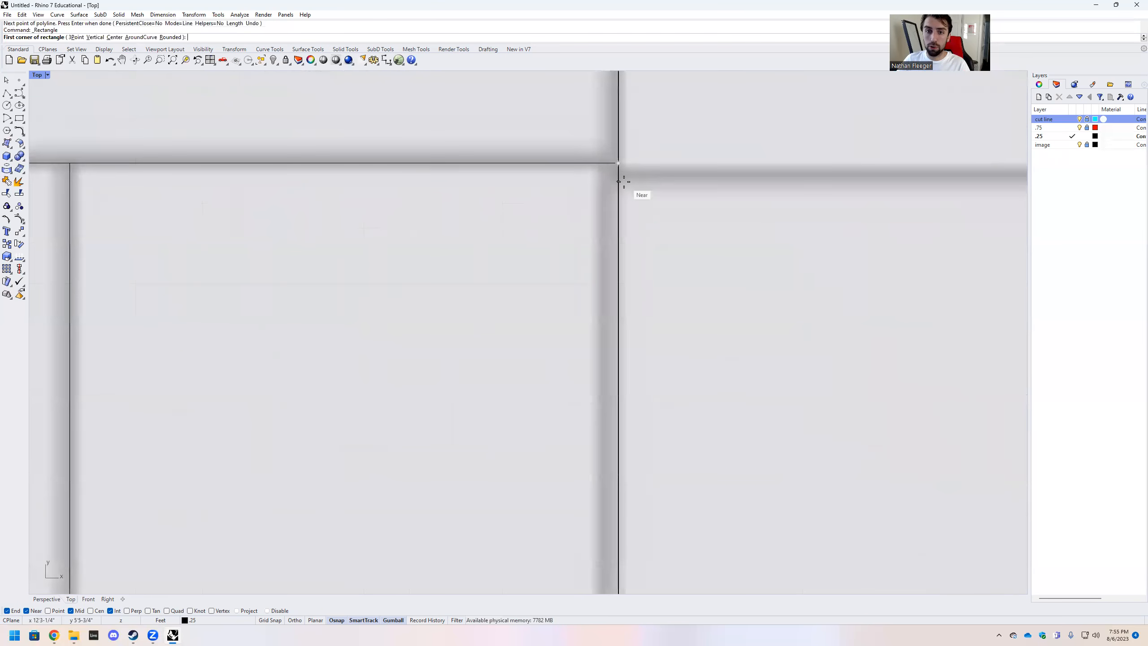
click(619, 164)
scroll(735, 199, down, 5)
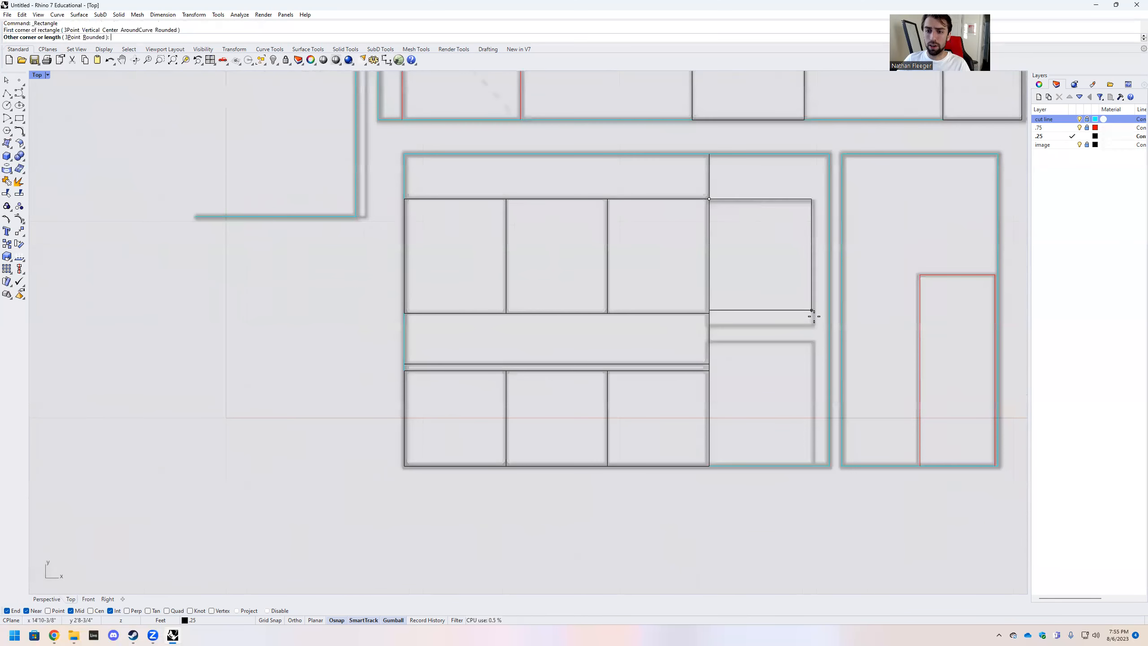
click(813, 325)
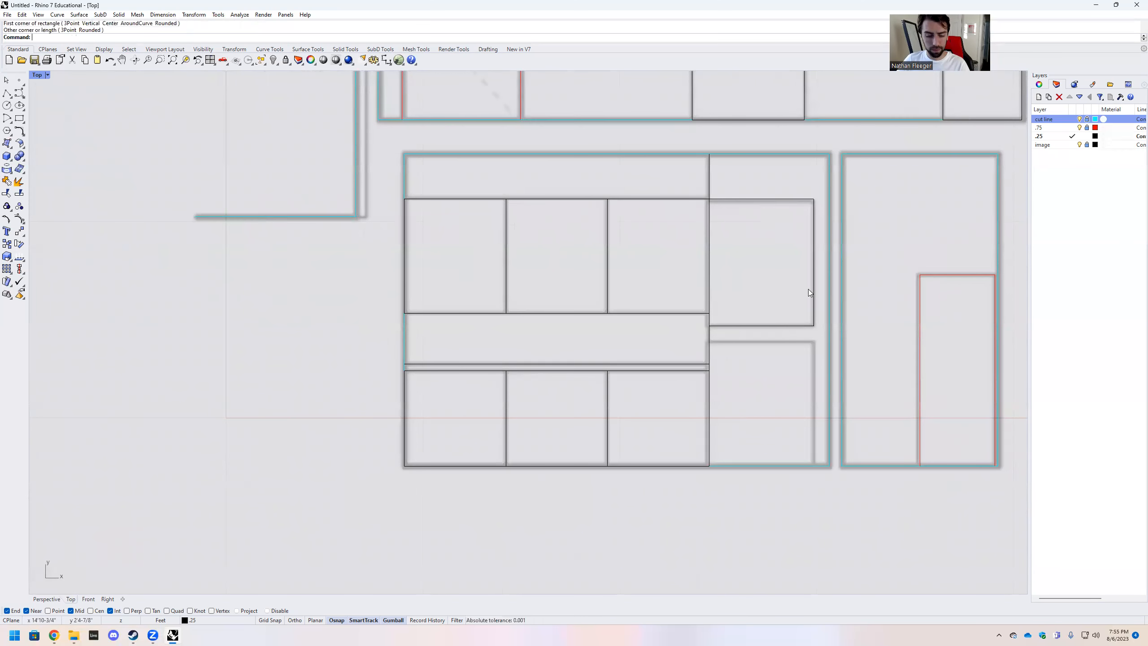
Copy the upper right box rectangle straight down over the lower box, snapping its bottom left corner to the floor
click(813, 280)
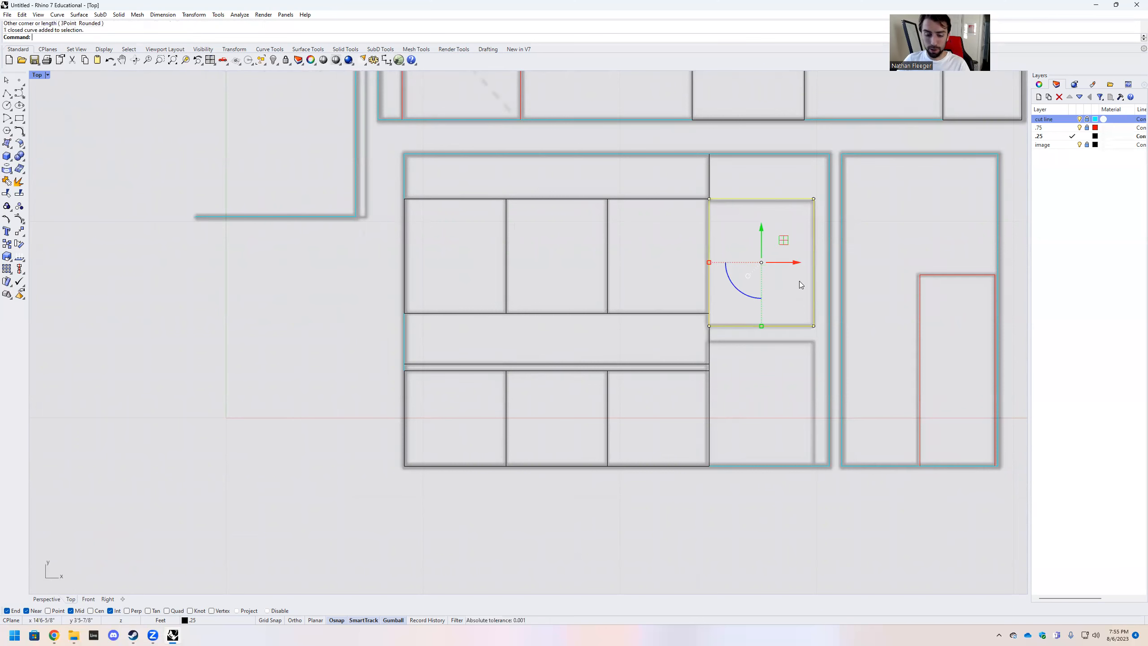
text(Copy)
key(Return)
click(709, 326)
click(710, 464)
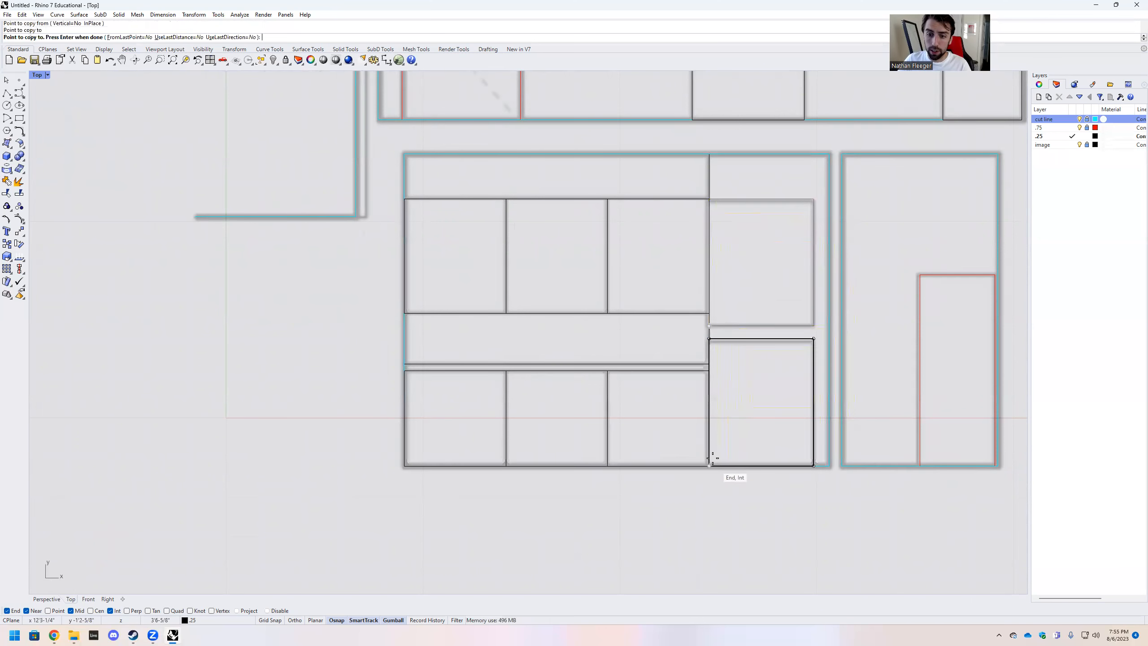
scroll(554, 411, down, 5)
scroll(551, 420, down, 5)
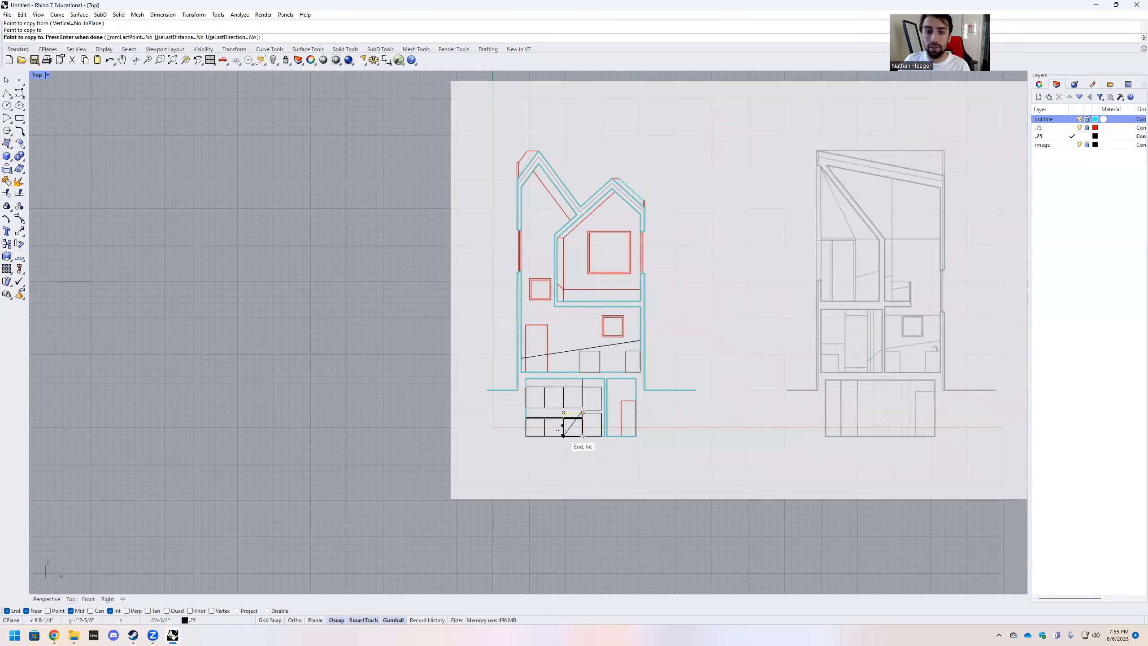
scroll(525, 195, up, 2)
key(Return)
key(Delete)
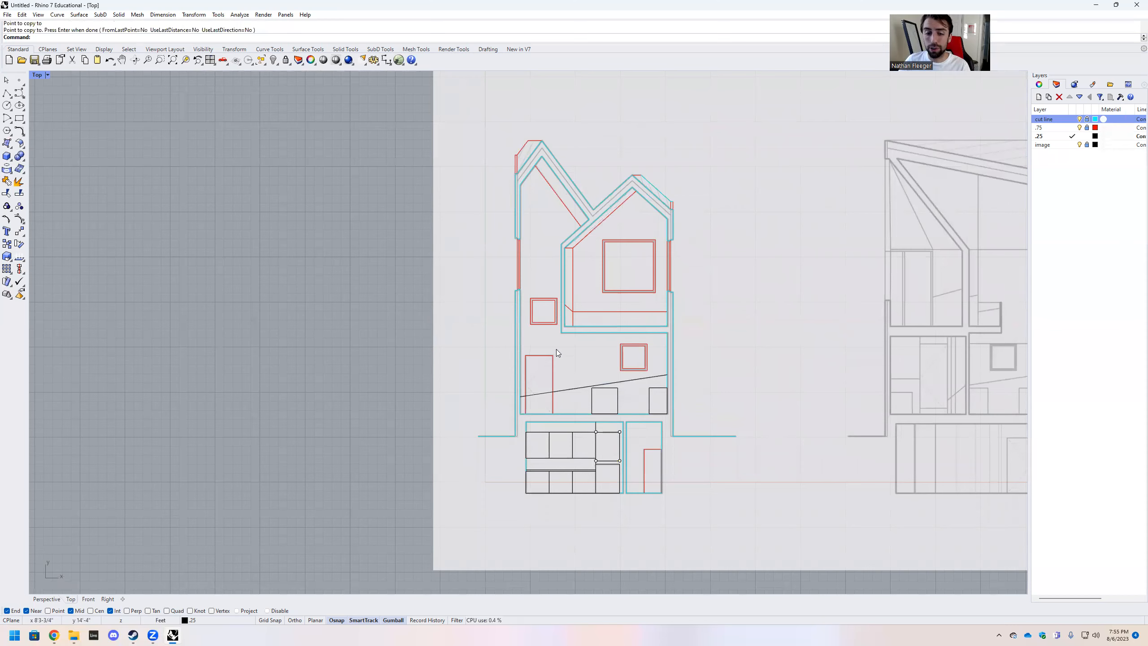
scroll(557, 335, up, 3)
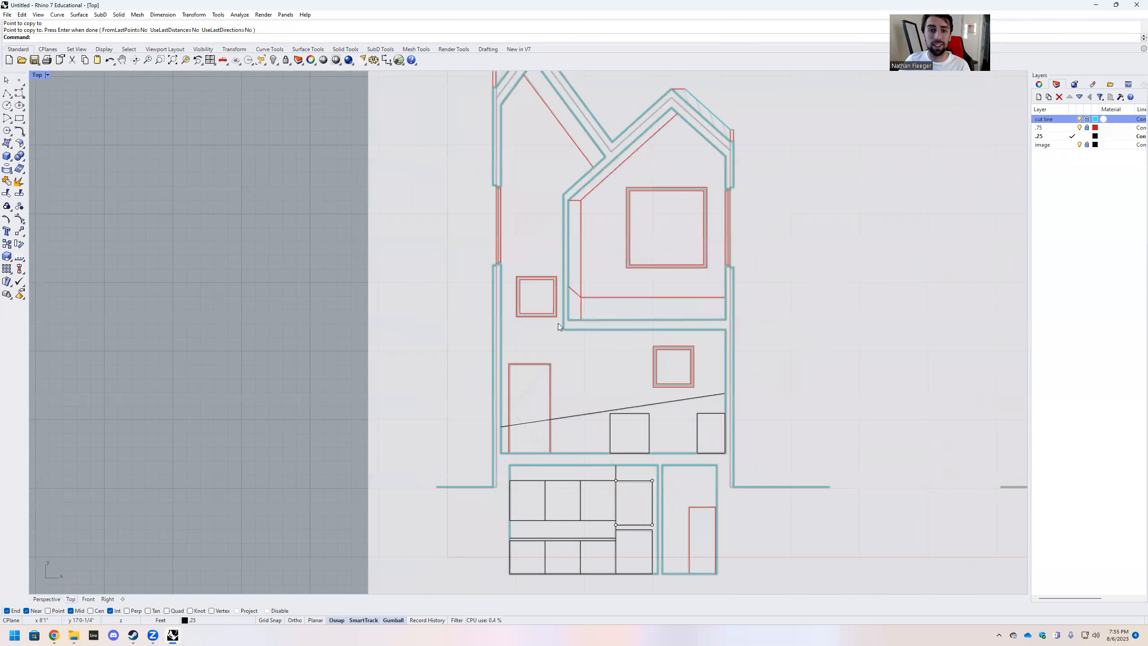
scroll(557, 322, down, 3)
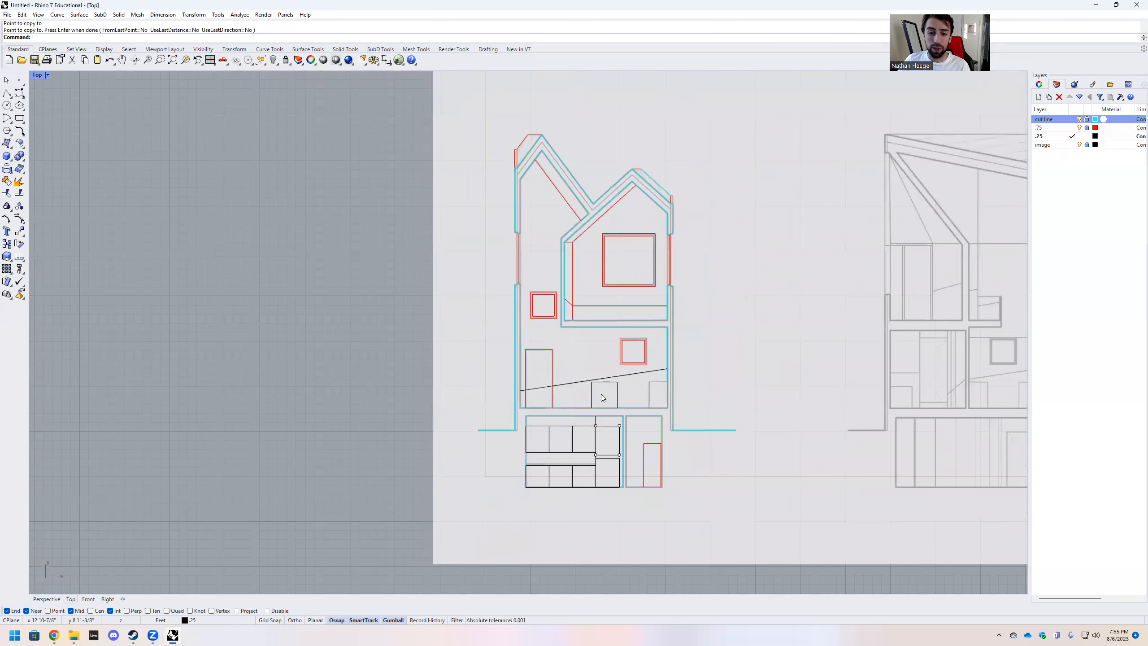
scroll(594, 371, up, 2)
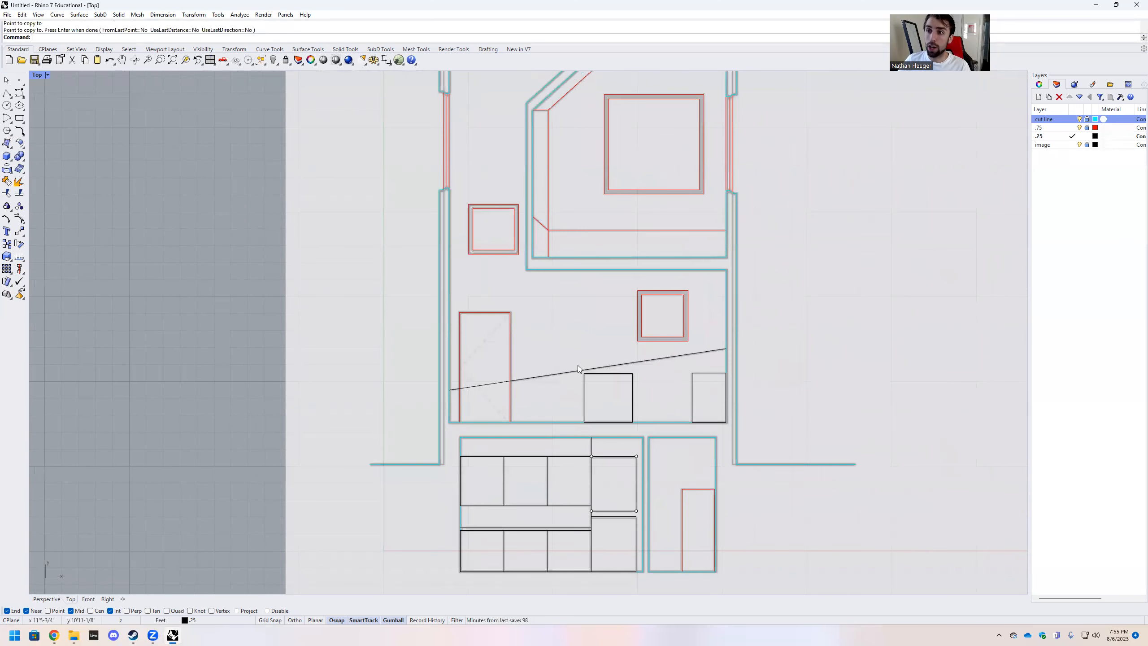
Unlock the .75 layer and trim away the part of the sloped line inside the ground-floor door, using the door rectangle as cutter
scroll(583, 415, down, 3)
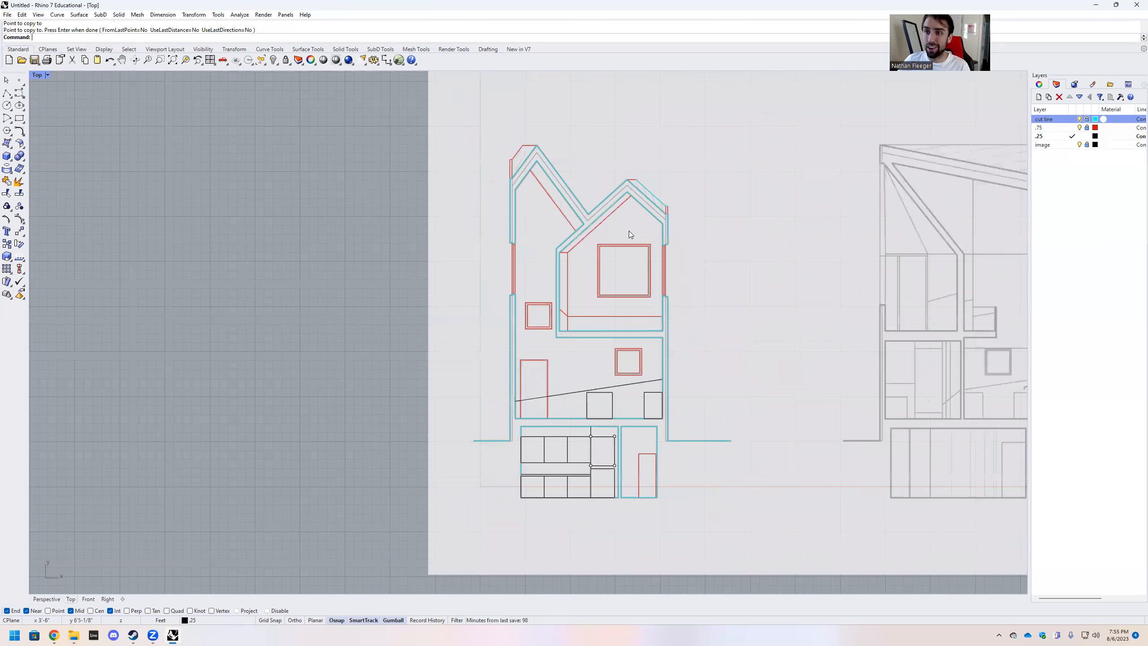
scroll(718, 376, up, 2)
scroll(656, 413, down, 1)
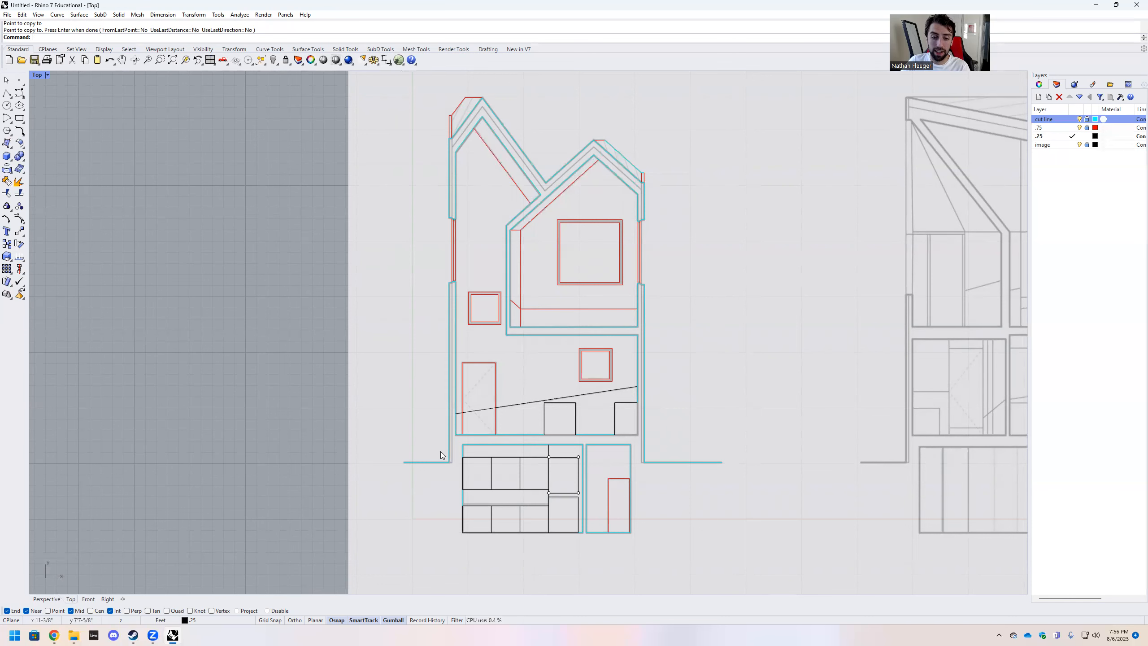
scroll(514, 453, up, 2)
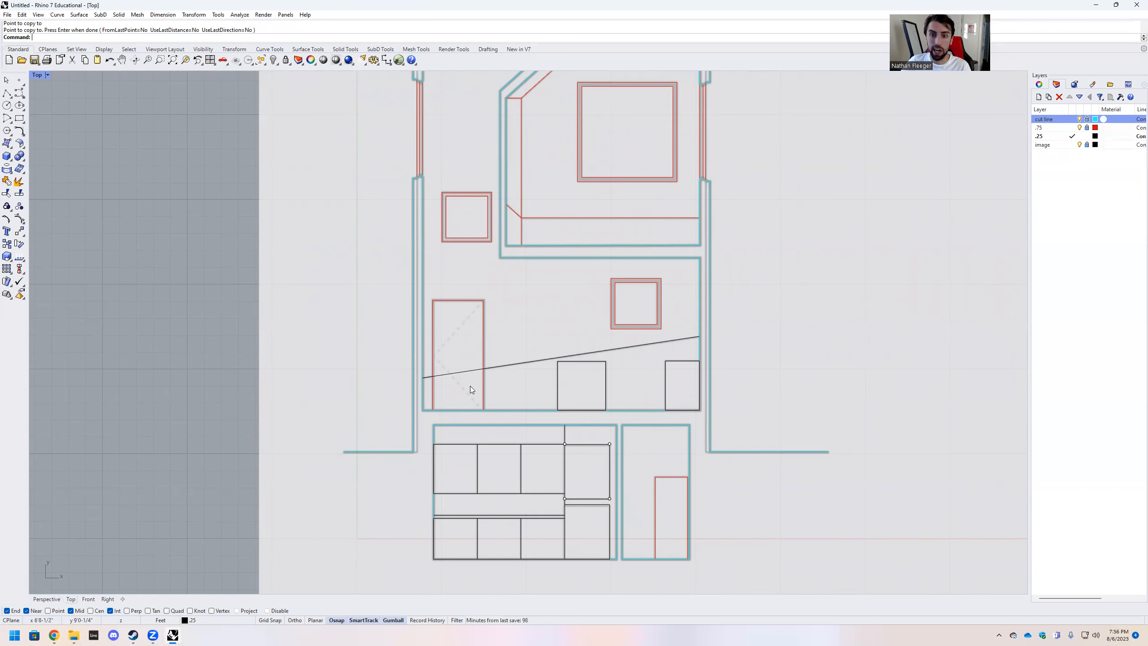
scroll(446, 382, up, 2)
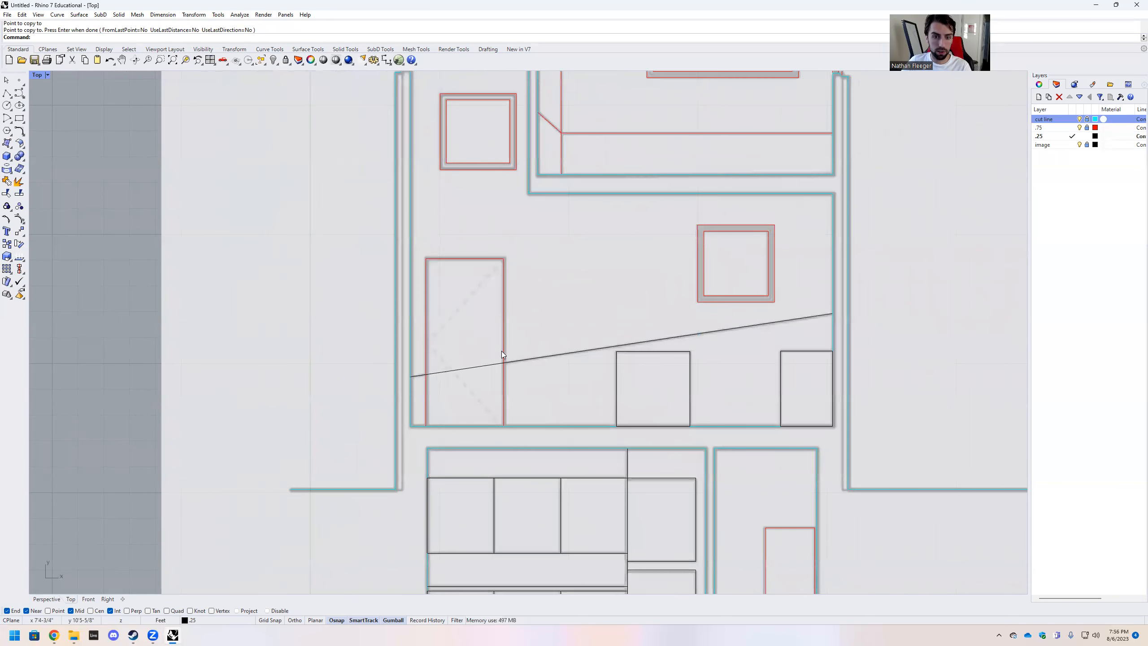
click(1088, 128)
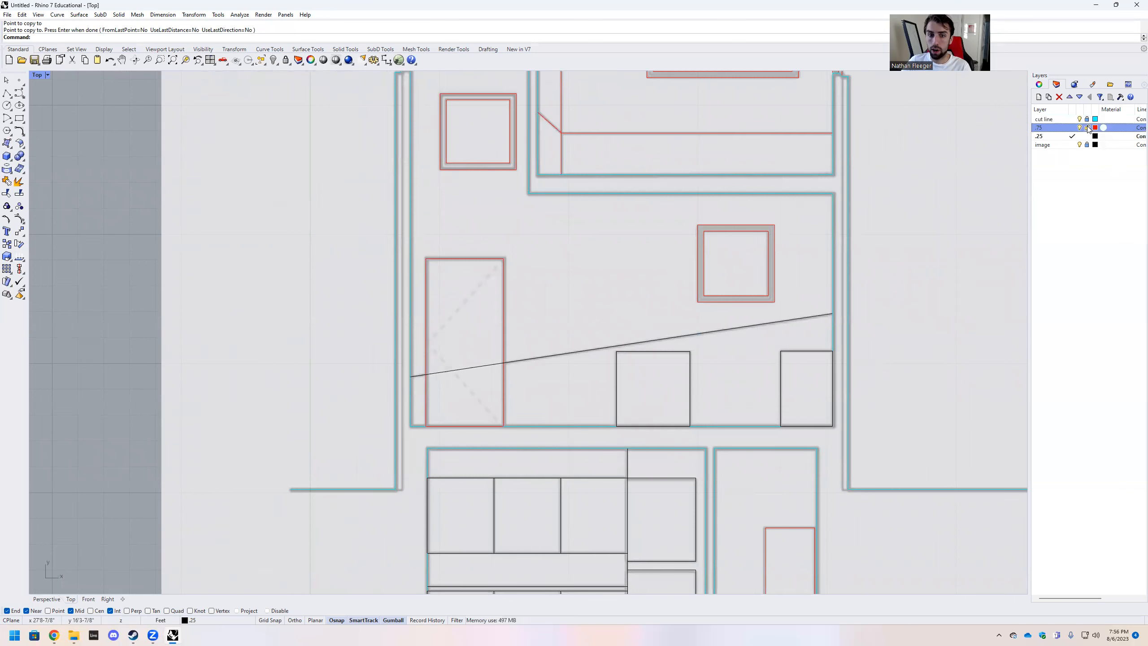
click(502, 330)
text(t)
key(Return)
click(475, 367)
key(Return)
key(Escape)
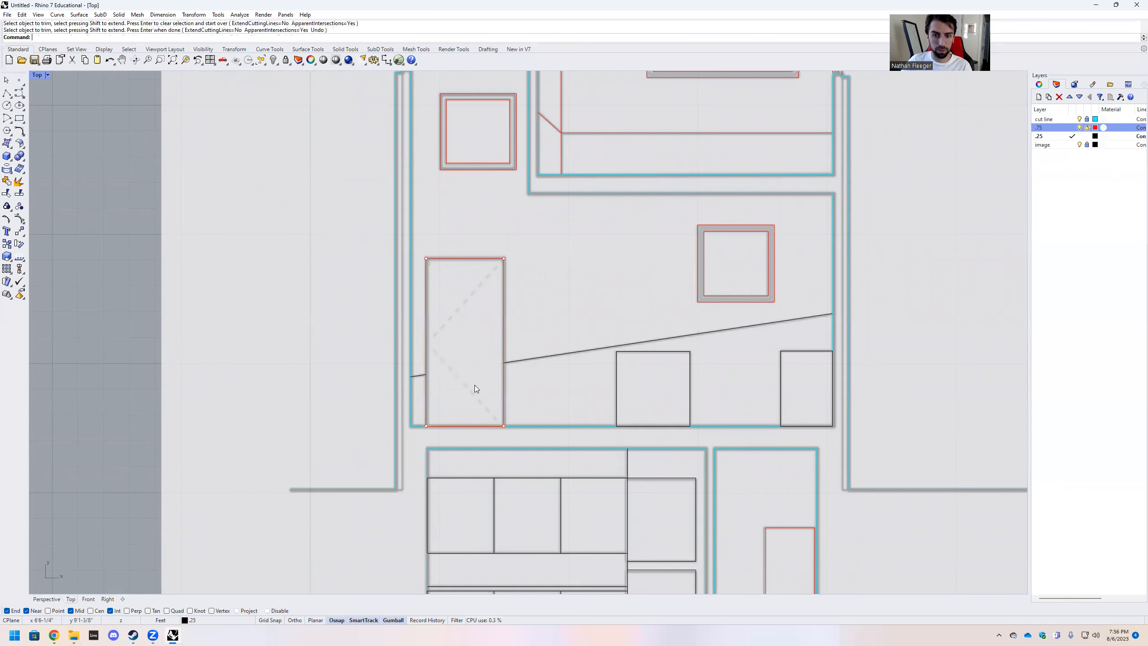
Measure along the ground line and across the house at ground level between the outer wall faces
scroll(473, 385, down, 5)
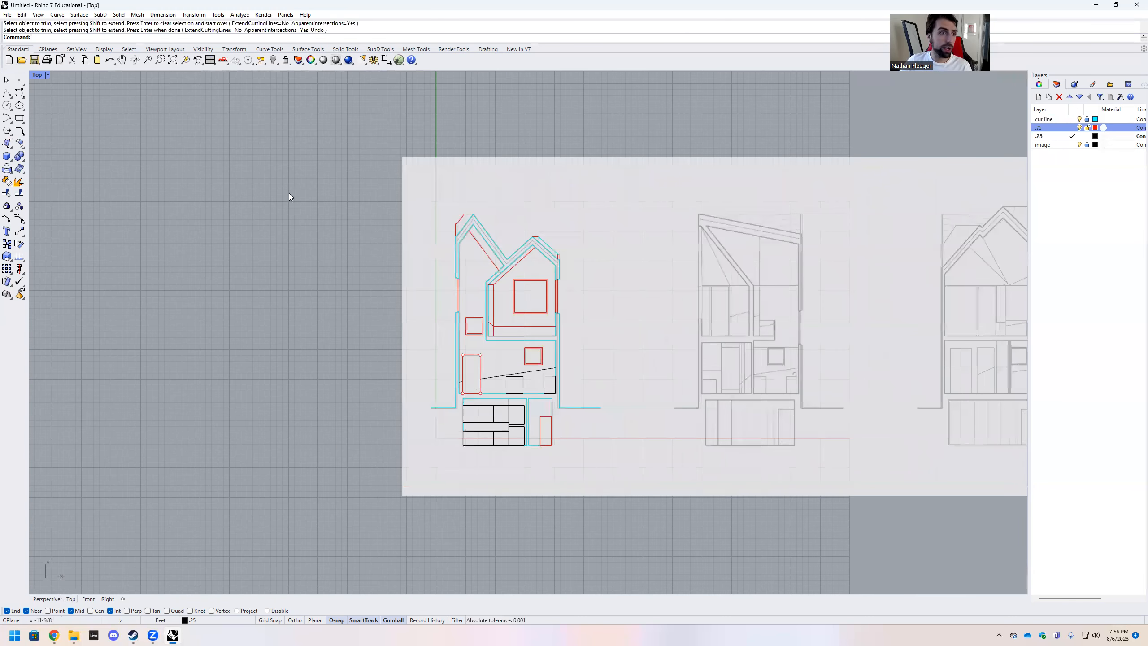
scroll(542, 342, up, 4)
text(distance)
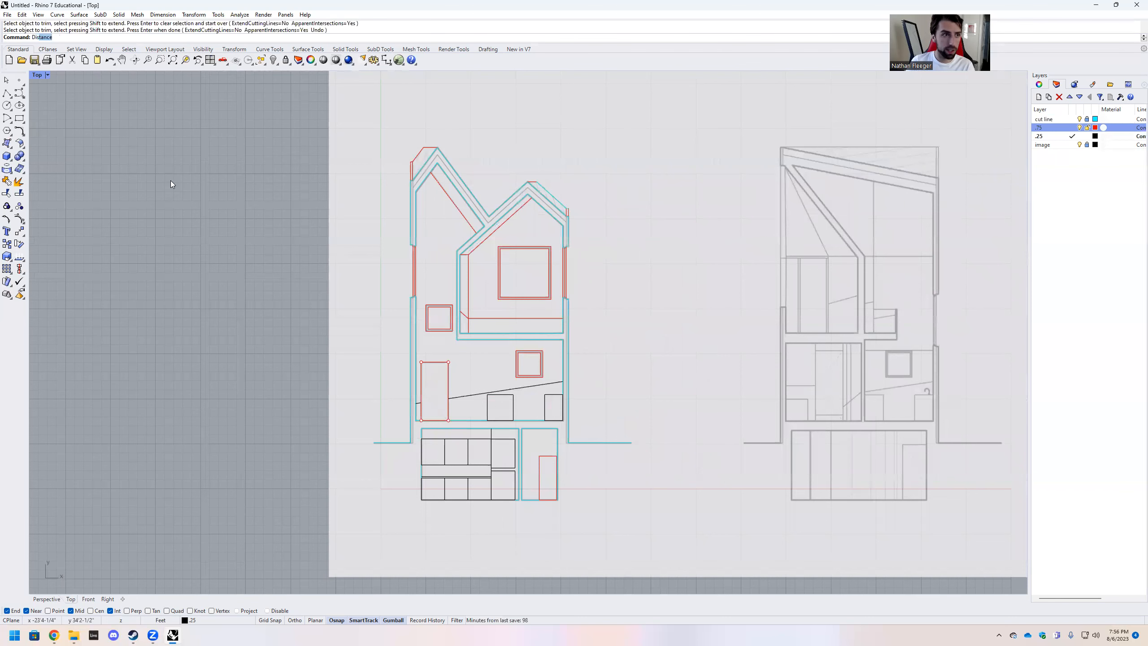
key(Return)
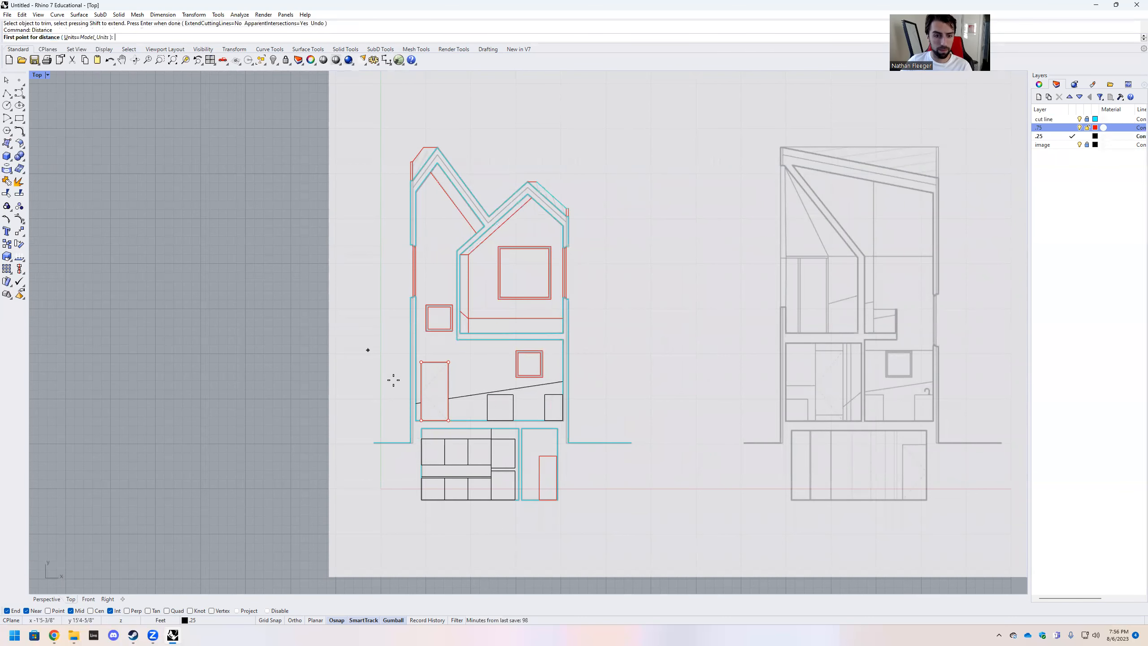
scroll(390, 430, up, 4)
click(362, 451)
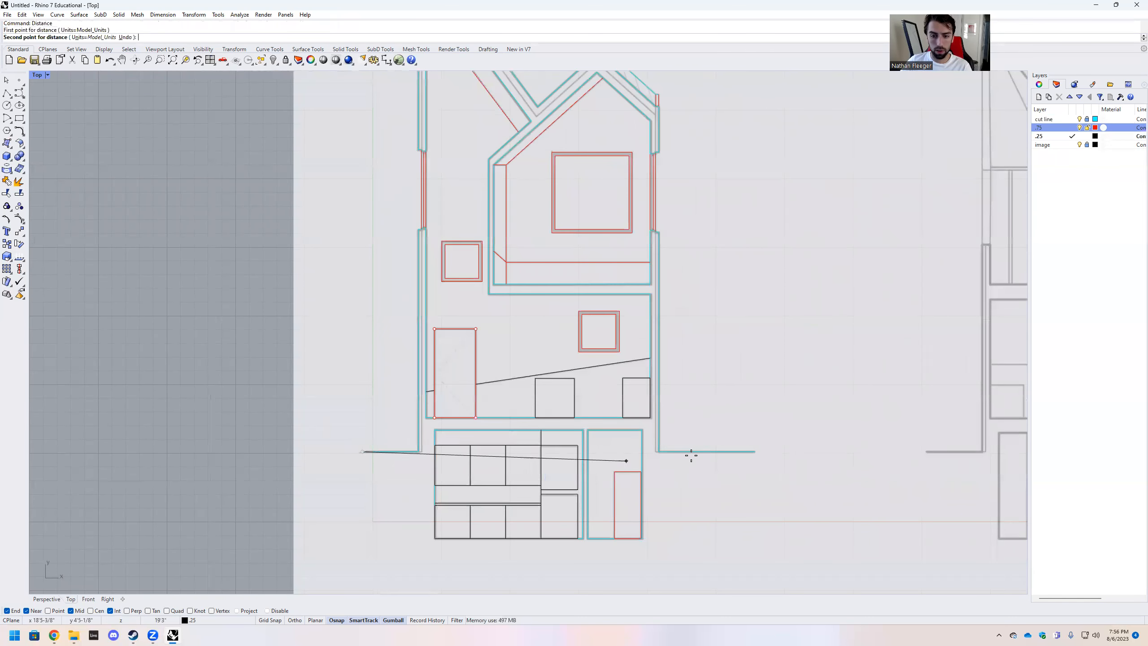
click(733, 451)
key(Return)
click(418, 451)
click(642, 450)
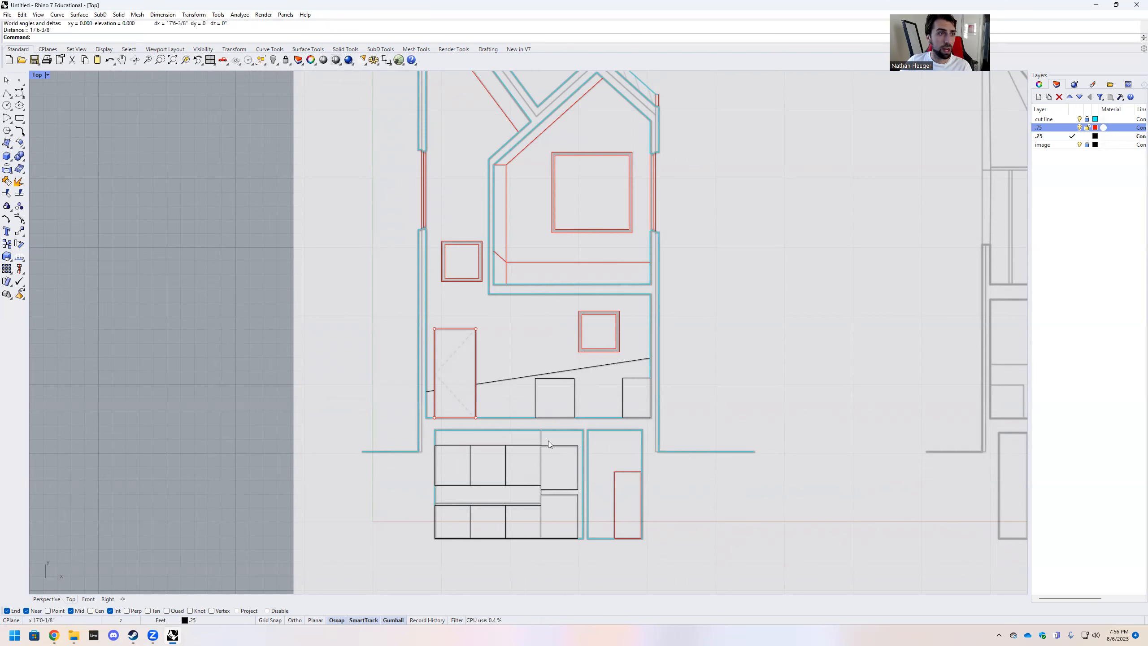
Measure the width of the ground-floor door between its two bottom corners
scroll(526, 481, down, 2)
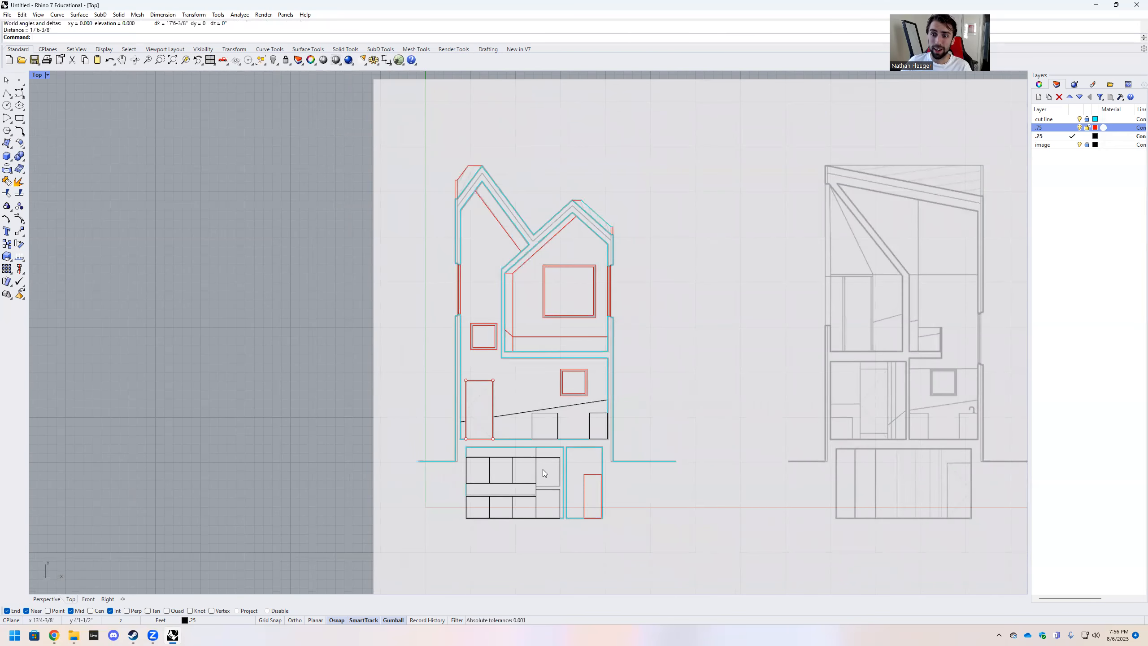
scroll(506, 416, up, 2)
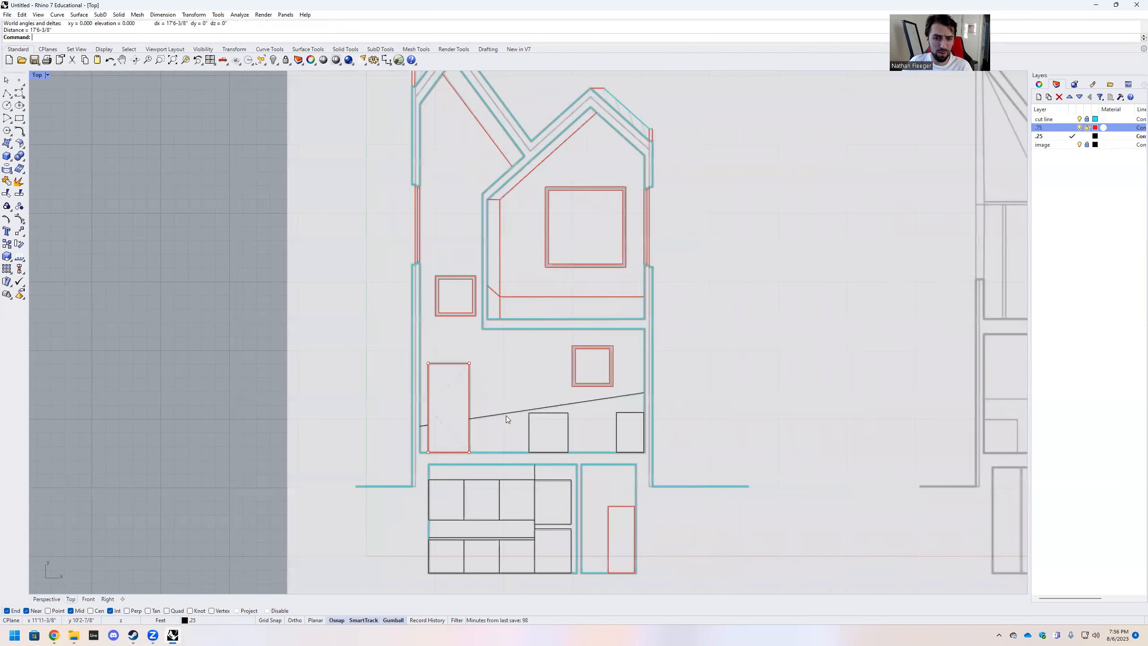
right_click(431, 444)
click(404, 461)
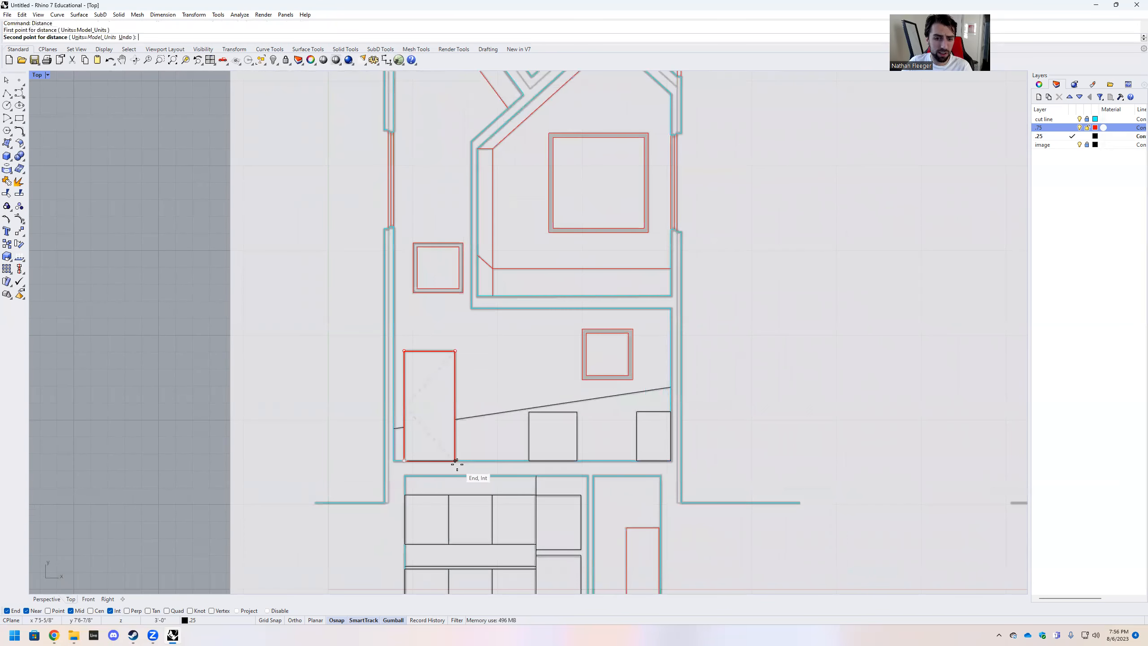
click(455, 462)
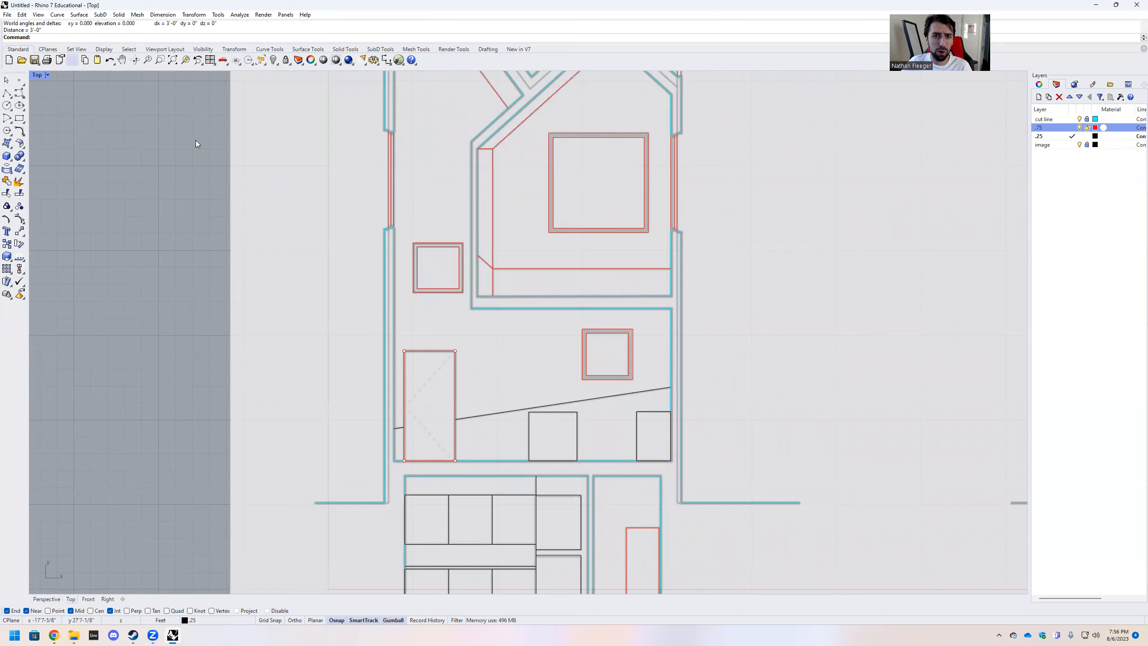
Measure the width of the large upper-floor window's outer frame along its lower edge
scroll(482, 382, down, 3)
scroll(500, 262, up, 3)
right_click(500, 262)
click(475, 310)
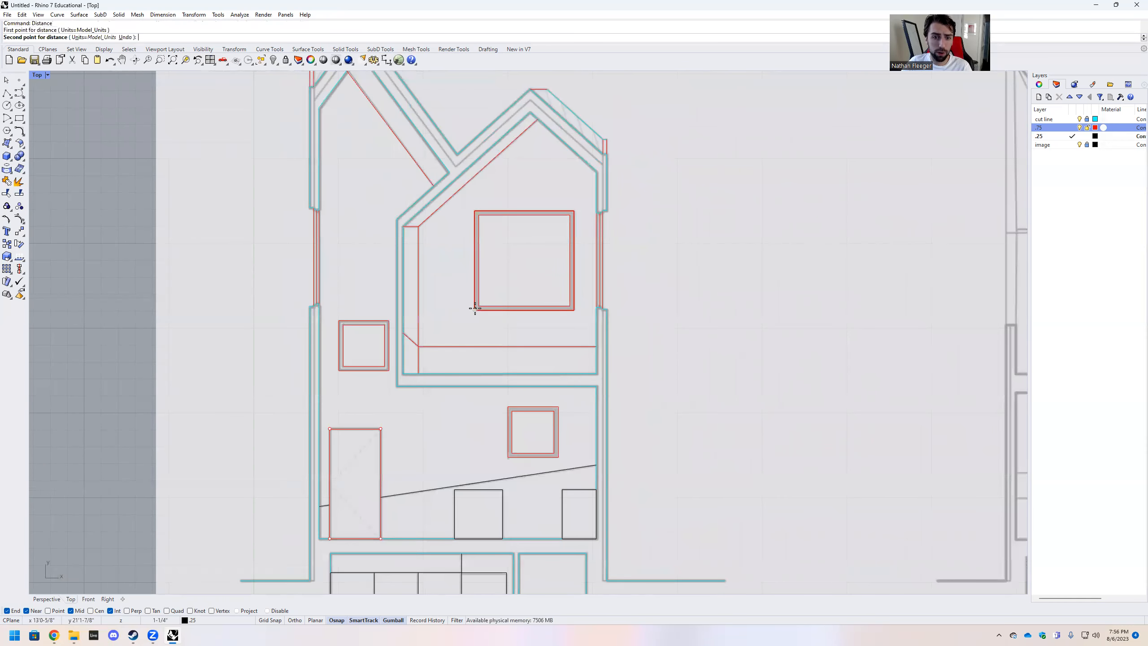
click(573, 310)
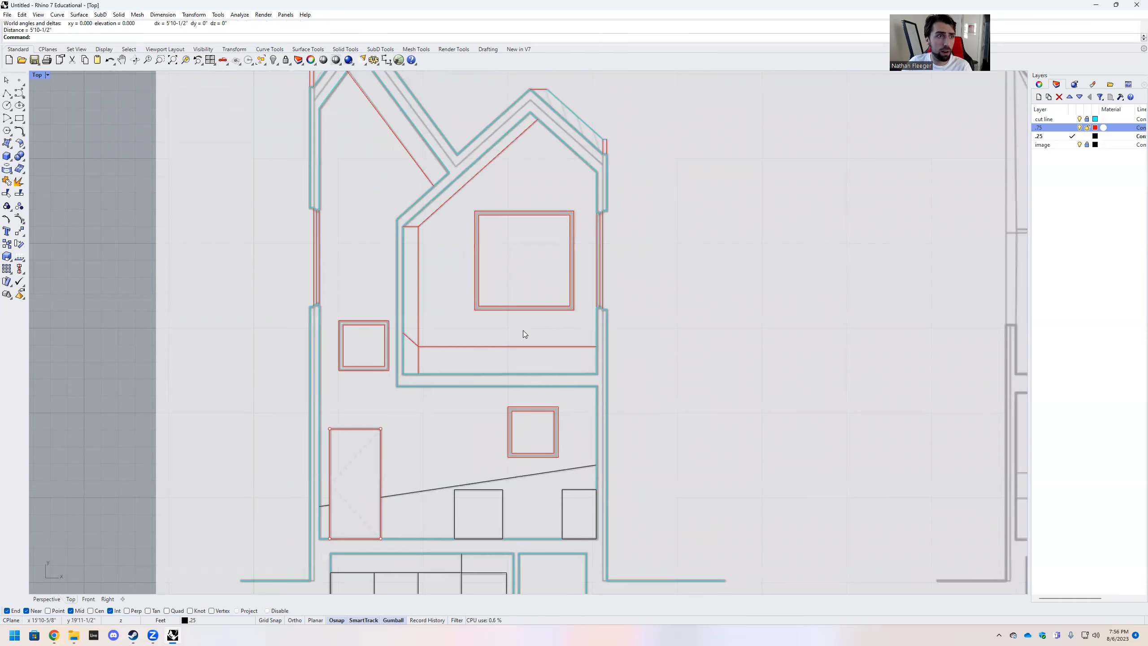
Examine the traced roof lines up close and the whole section against the reference image
scroll(523, 330, down, 2)
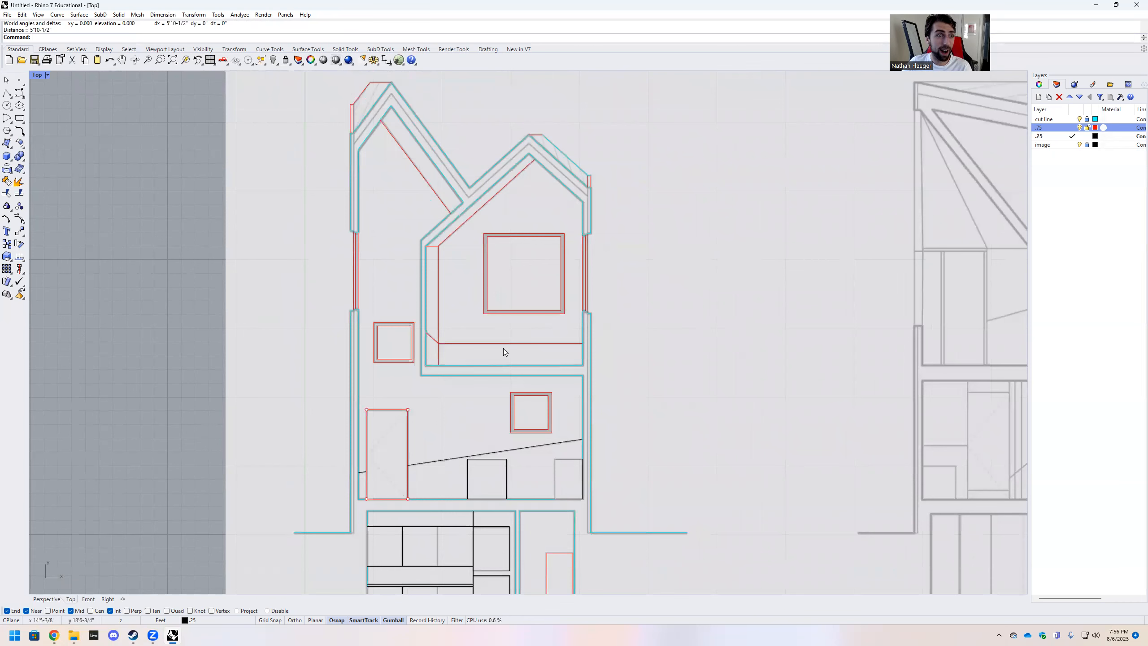
scroll(541, 374, down, 2)
right_drag(458, 210, 472, 242)
scroll(474, 240, up, 2)
scroll(472, 237, up, 4)
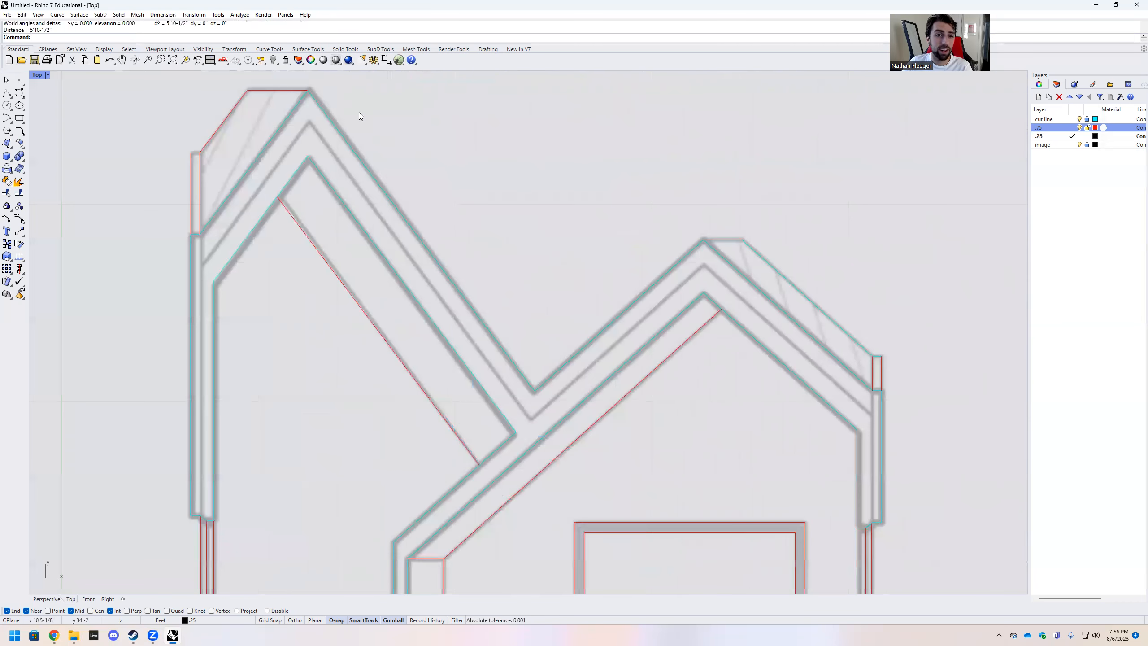
scroll(576, 272, down, 4)
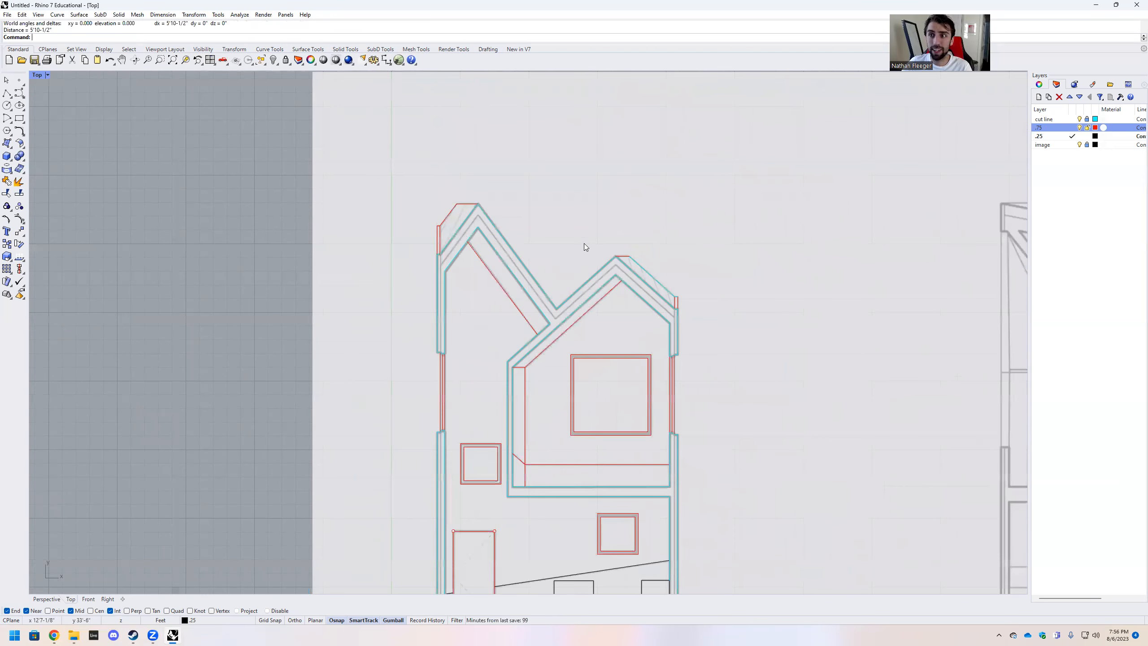
scroll(542, 301, down, 4)
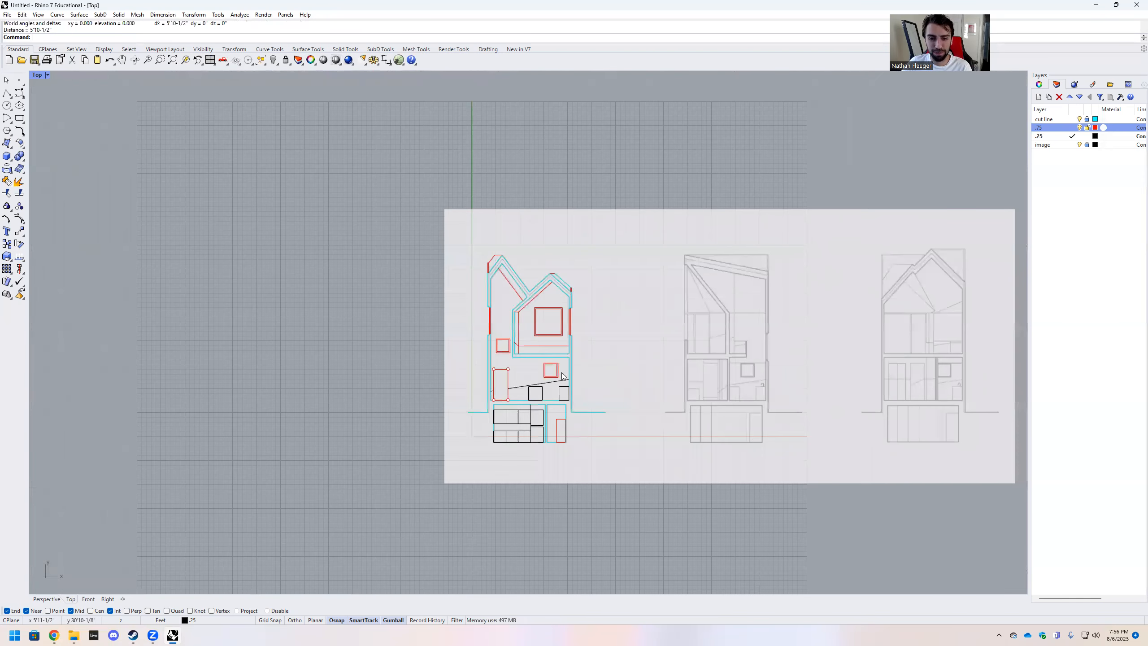
scroll(563, 375, up, 2)
scroll(599, 384, up, 1)
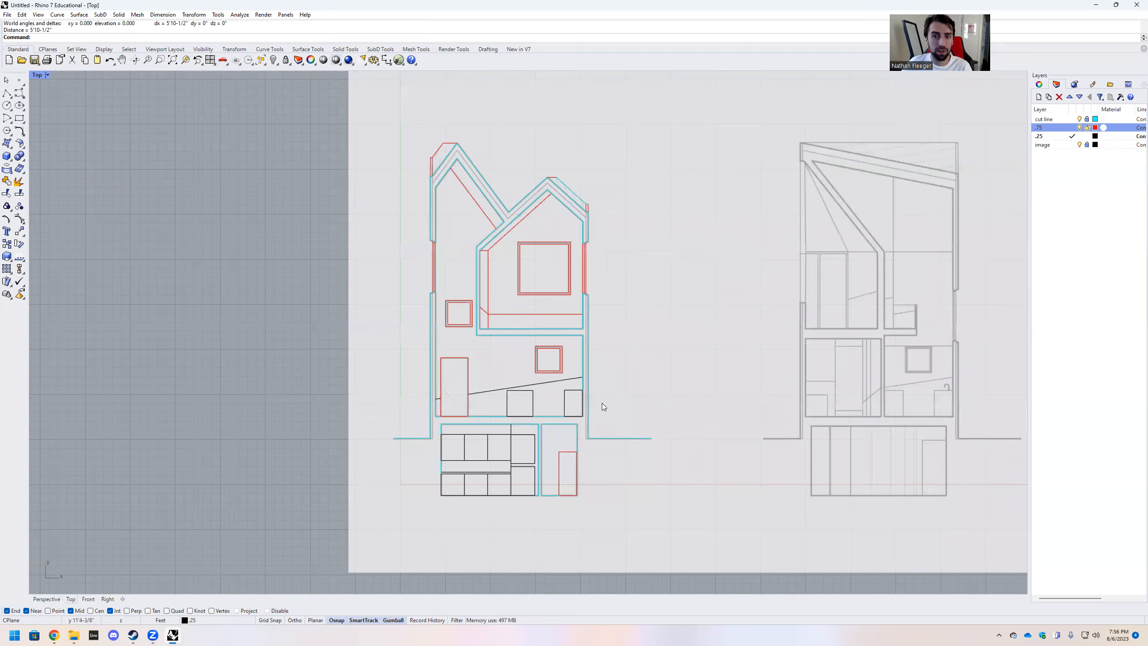
scroll(599, 402, up, 1)
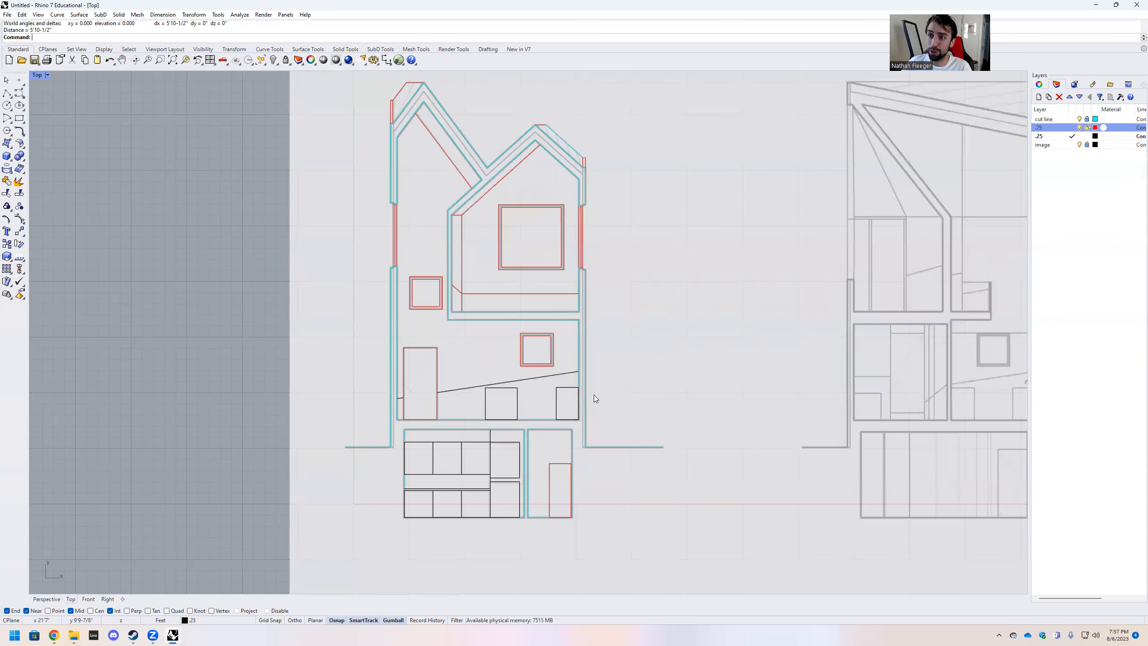